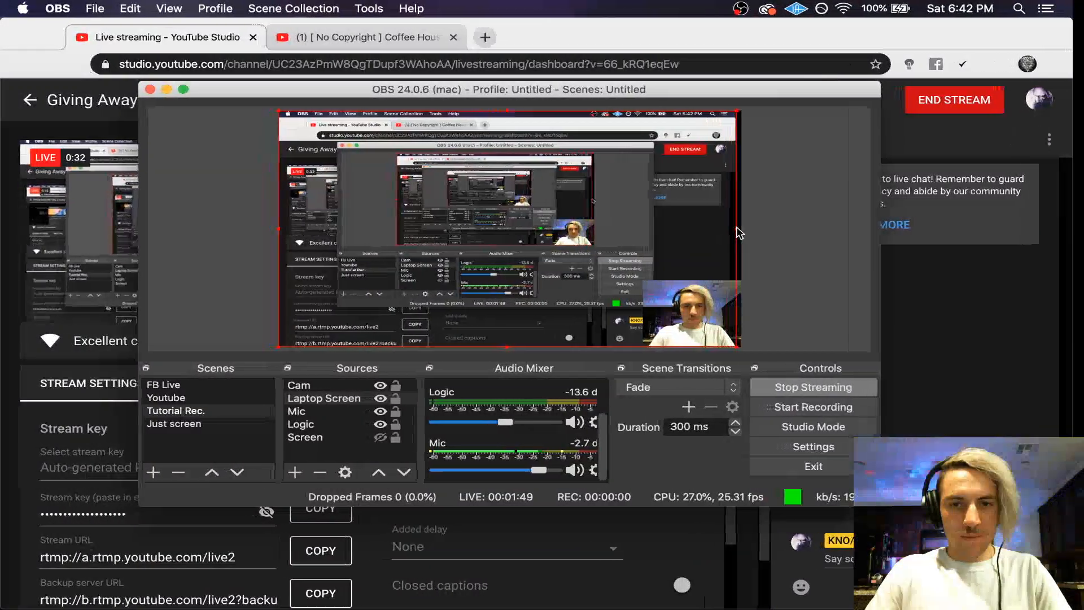
# Step: Minimize the OBS window, start the Coffee House Jazz video on YouTube, and return to the live streaming dashboard
pyautogui.click(168, 89)
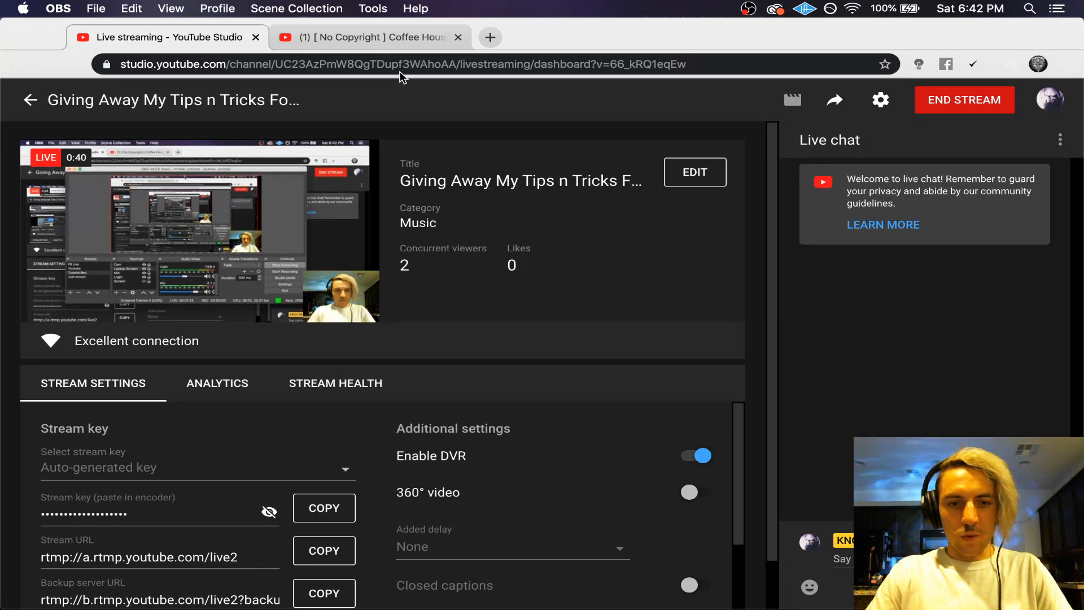
pyautogui.click(354, 30)
pyautogui.click(372, 205)
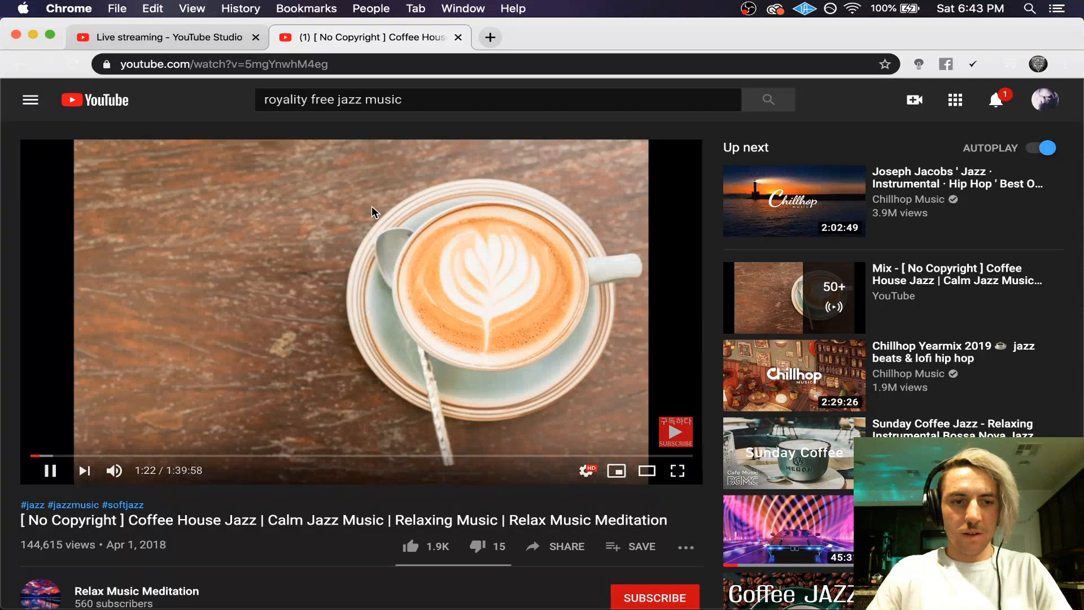
pyautogui.click(189, 41)
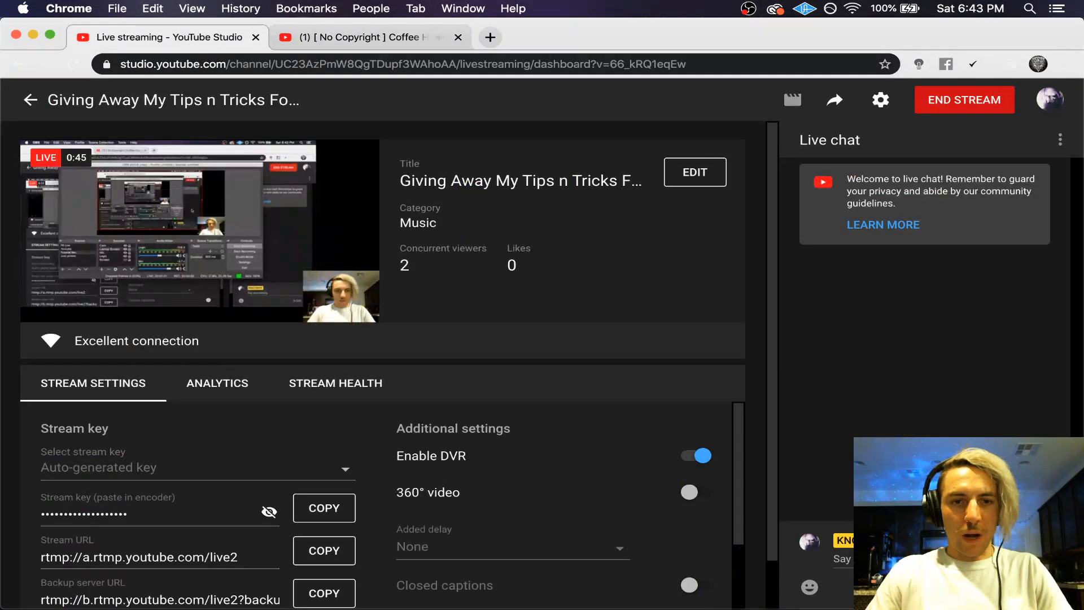
pyautogui.moveTo(283, 279)
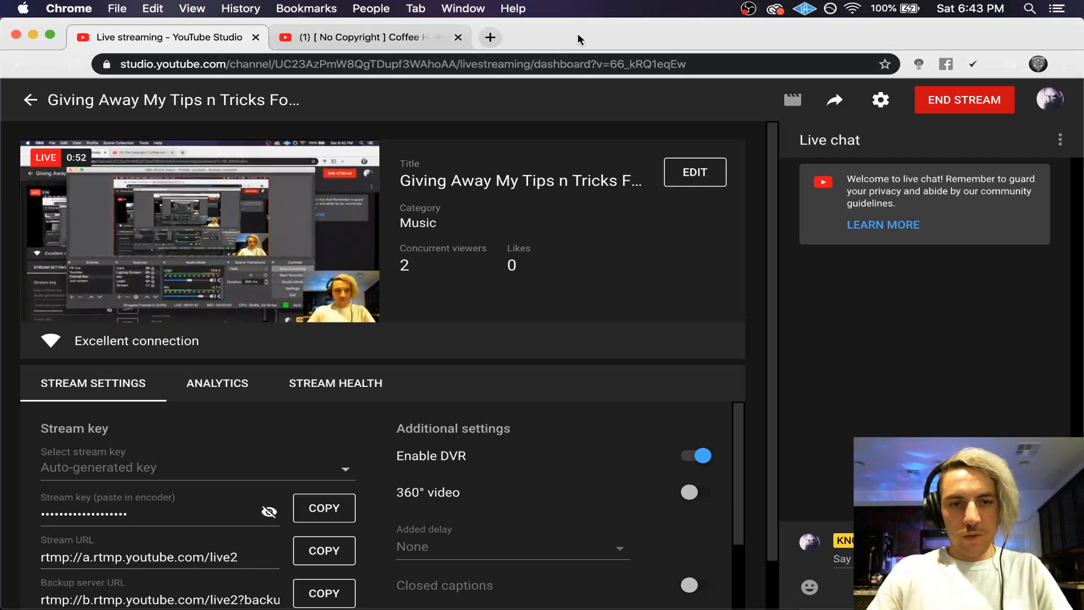
# Step: Switch to Logic Pro X and review the input and output devices in its audio preferences
pyautogui.moveTo(559, 601)
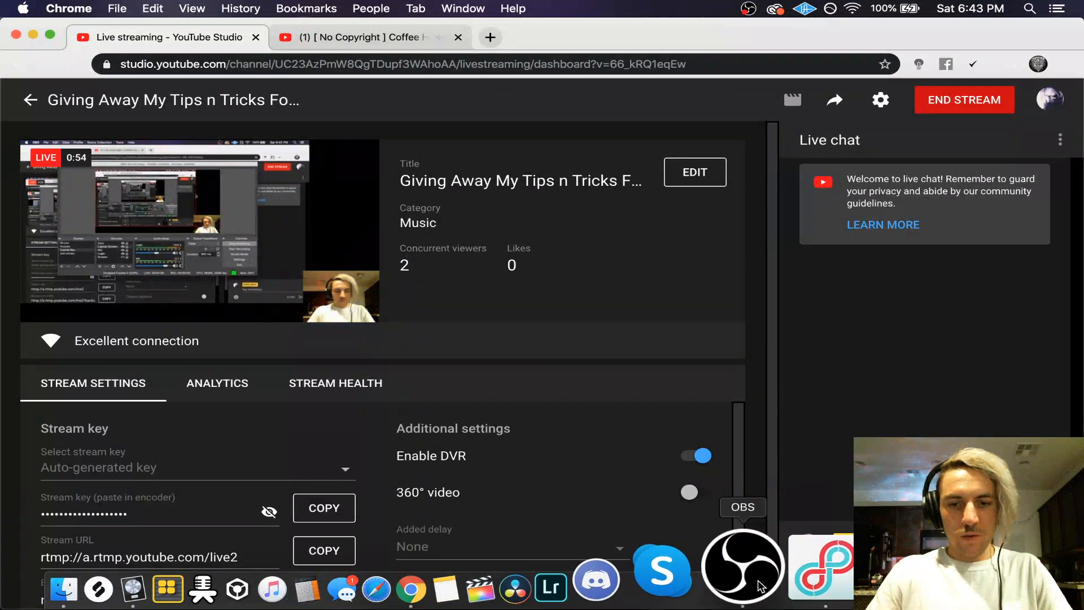
pyautogui.click(240, 569)
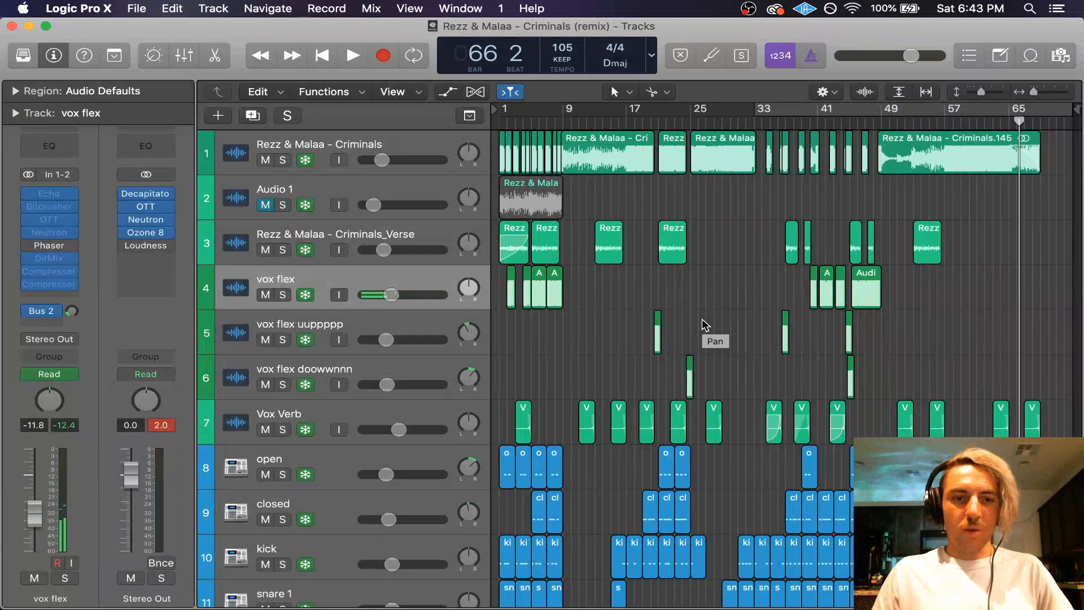
pyautogui.click(79, 8)
pyautogui.moveTo(188, 51)
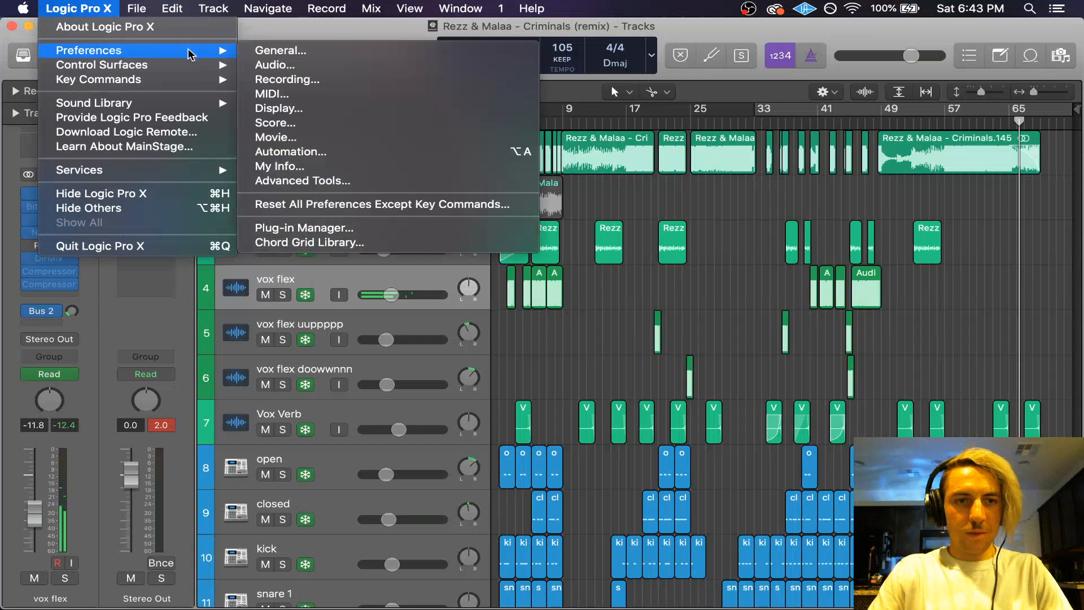
pyautogui.click(294, 67)
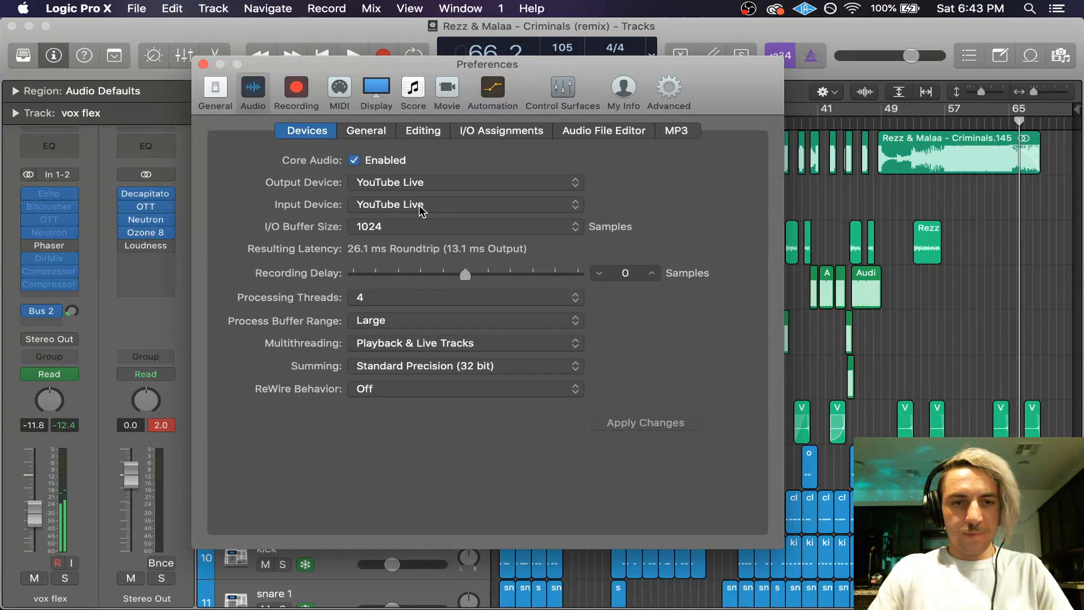
pyautogui.click(204, 64)
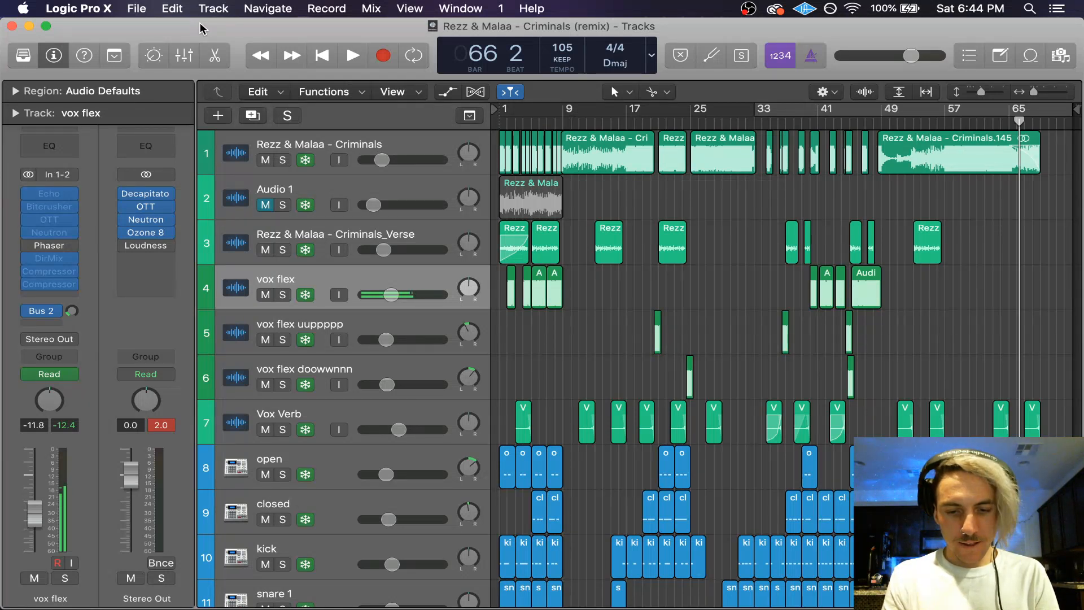
# Step: Switch to OBS, lower the Mic volume to -6.0 dB in the mixer, and minimize the window
pyautogui.moveTo(660, 600)
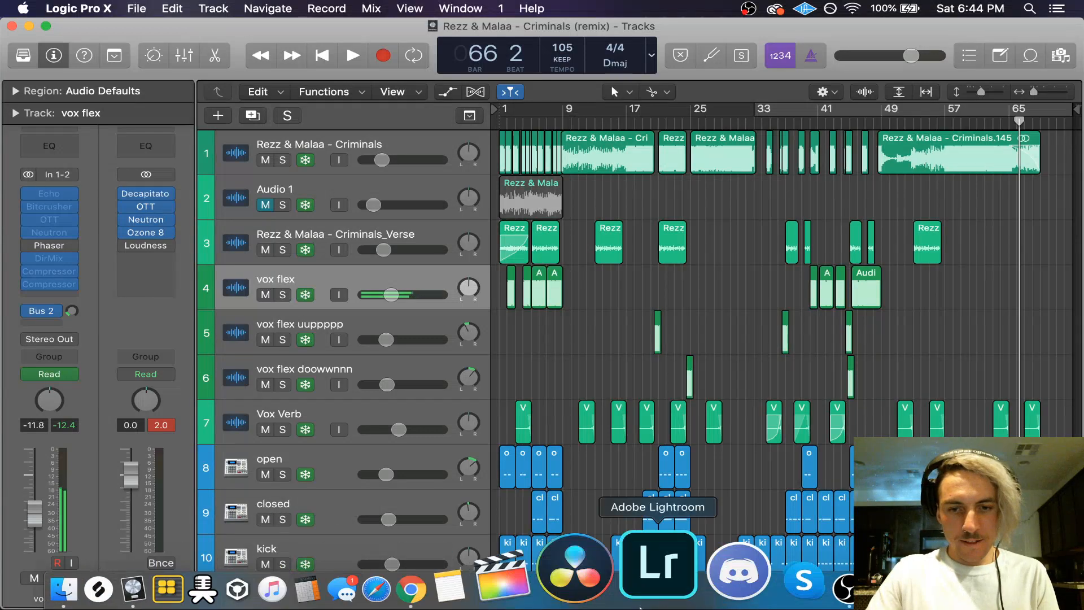
pyautogui.click(799, 570)
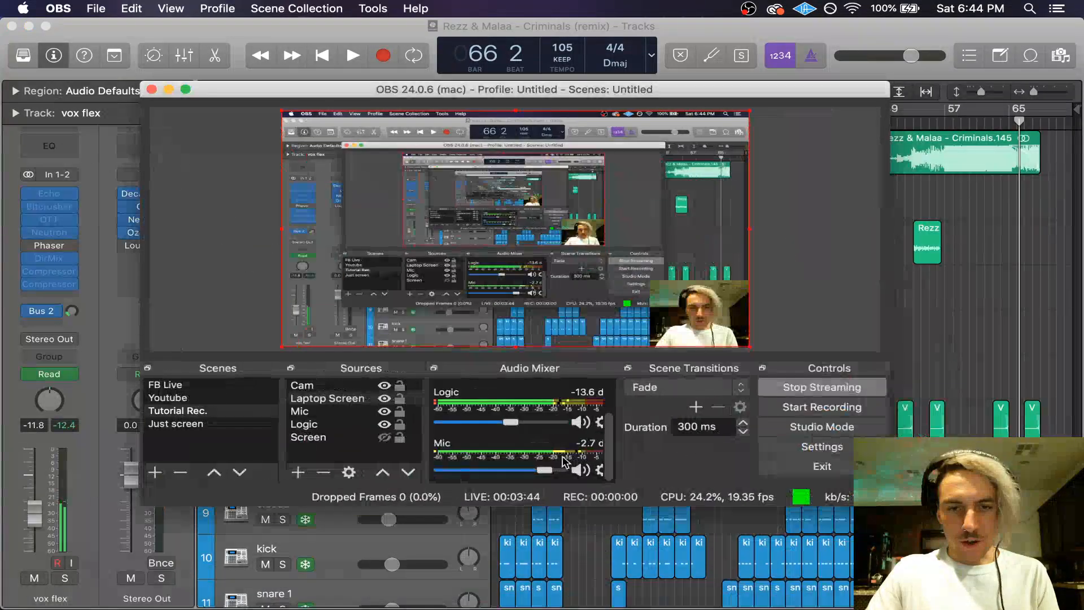
pyautogui.click(531, 471)
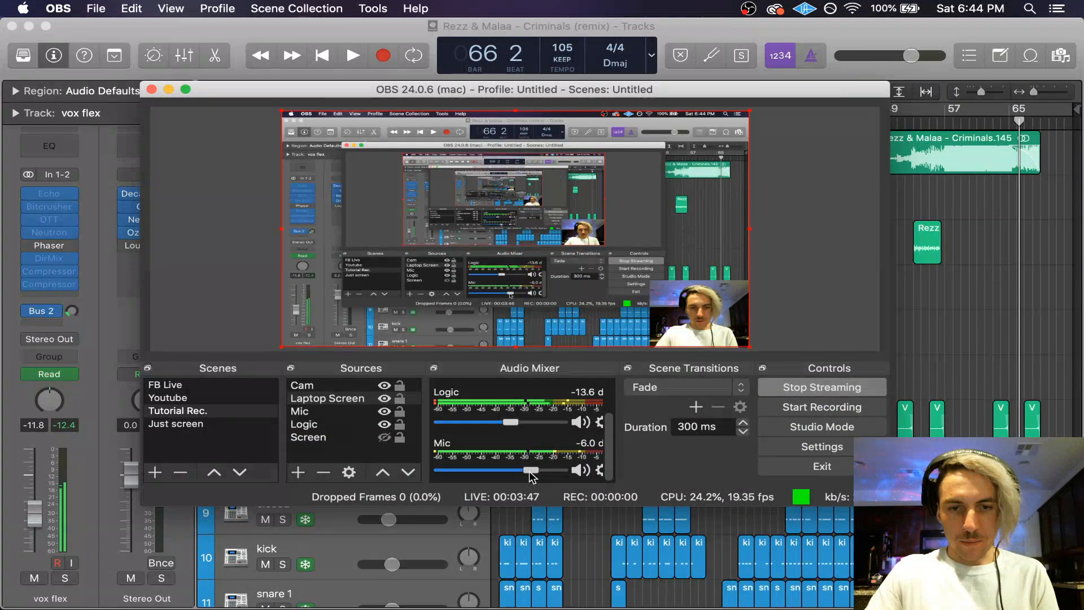
pyautogui.click(168, 89)
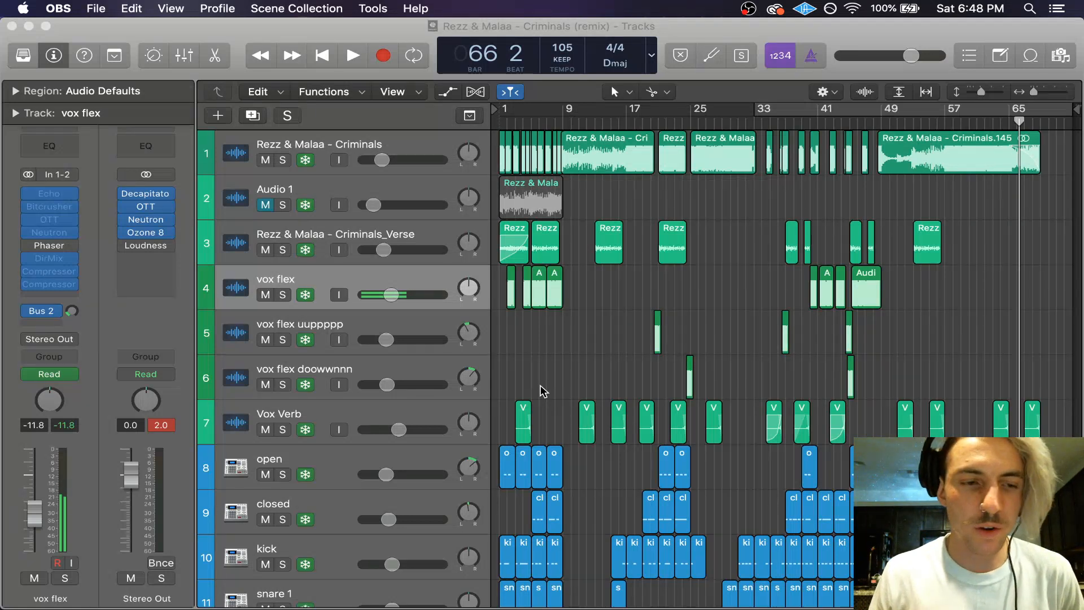
# Step: Examine the remix's whole track list, from the vocal audio tracks down to the Cymatics fills
pyautogui.scroll(-8, 544, 390)
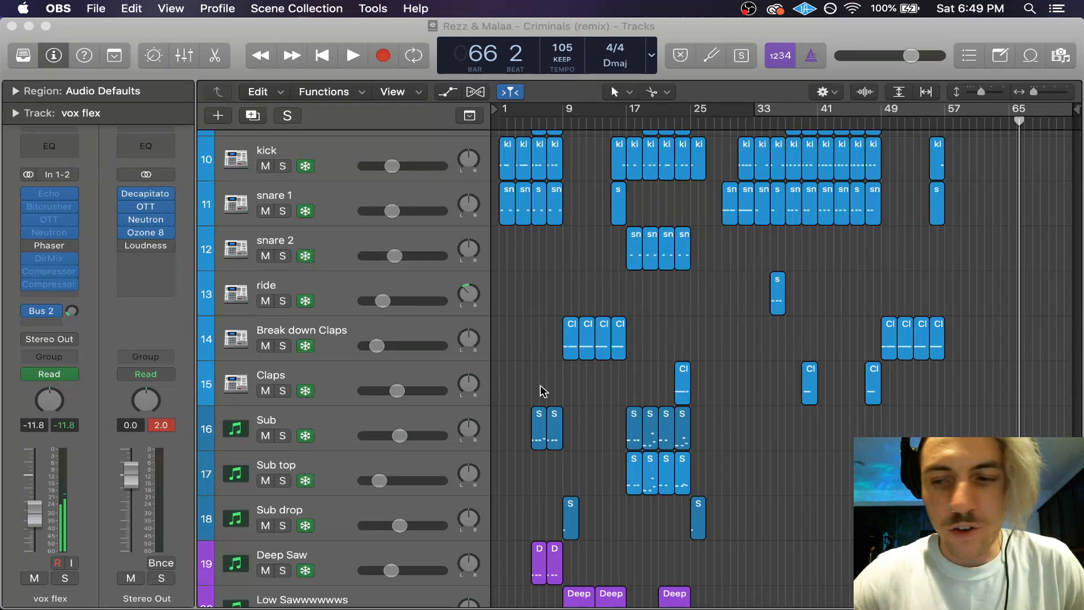
pyautogui.scroll(-15, 541, 389)
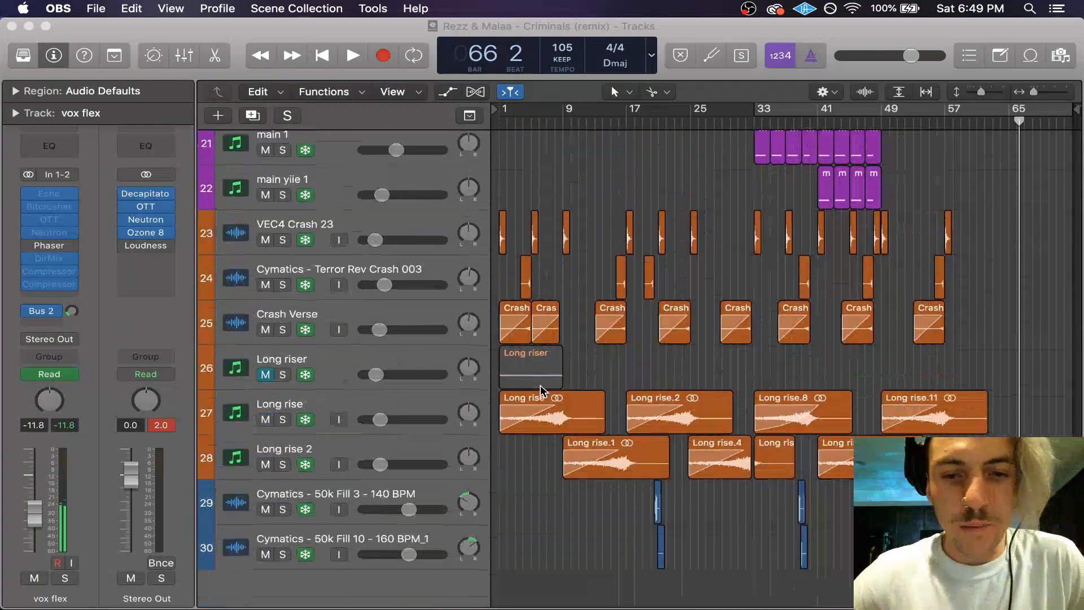
pyautogui.scroll(20, 541, 390)
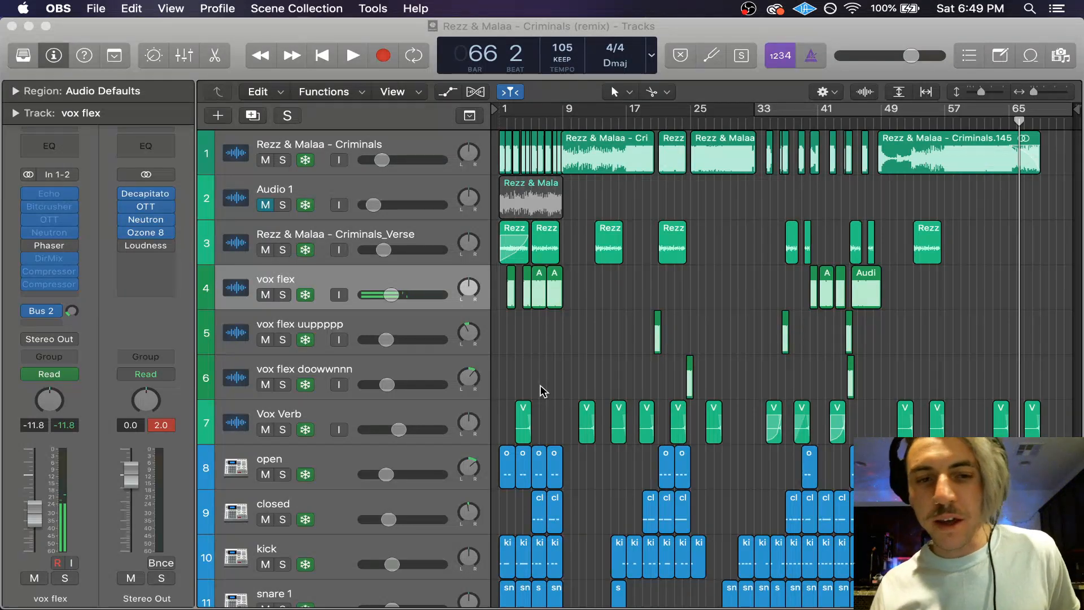
pyautogui.scroll(-5, 542, 390)
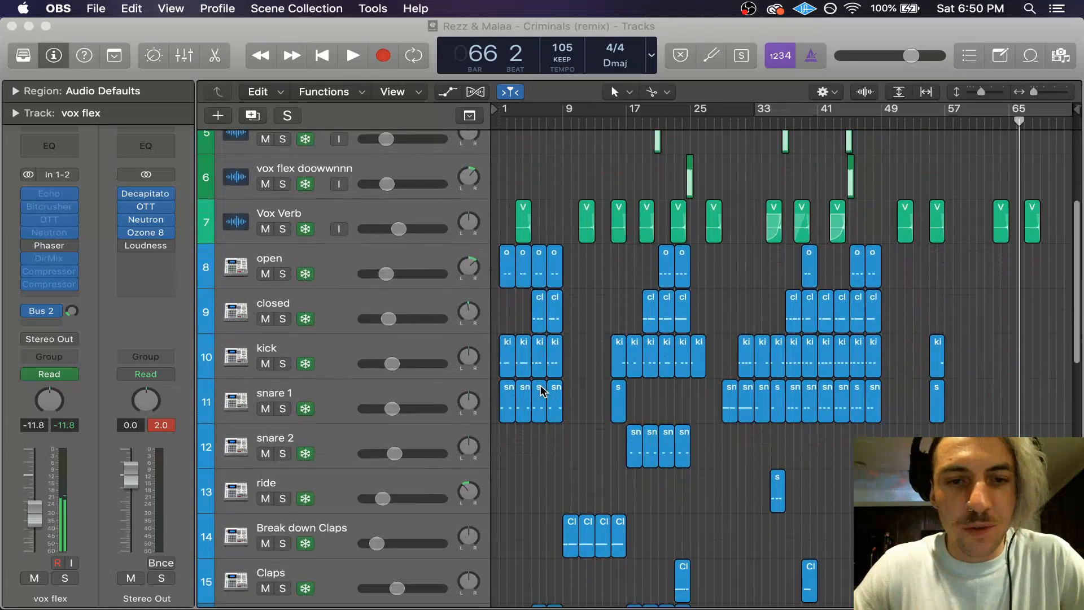
# Step: Examine the regions in the remix's opening bars across all tracks at a closer horizontal zoom
pyautogui.click(595, 338)
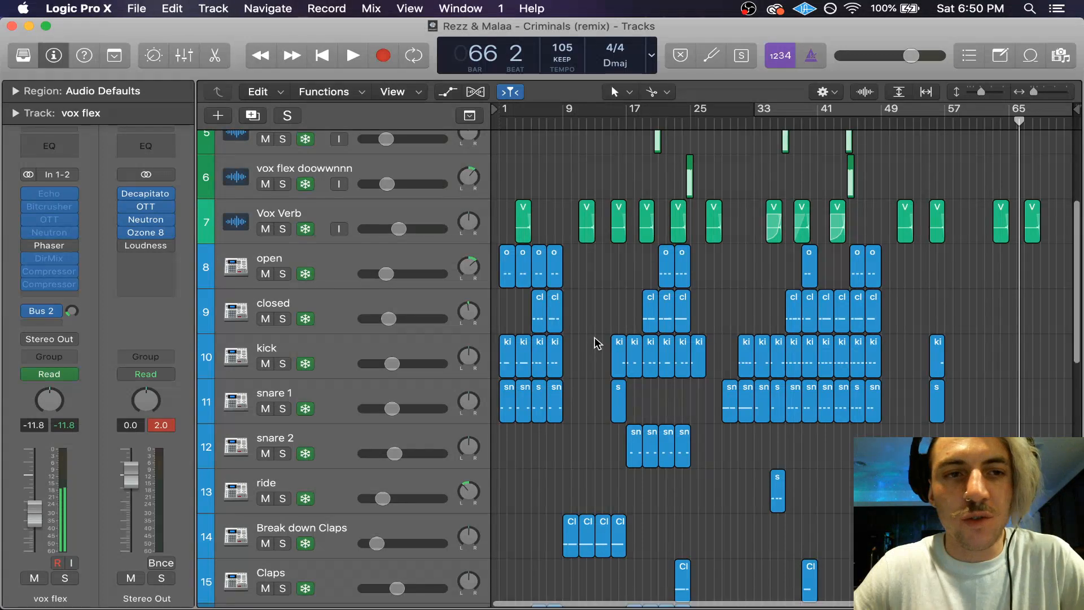
pyautogui.press('super+Right')
pyautogui.press('super+Right')
pyautogui.press('super+Right')
pyautogui.press('super+Right')
pyautogui.hscroll(-15, 597, 344)
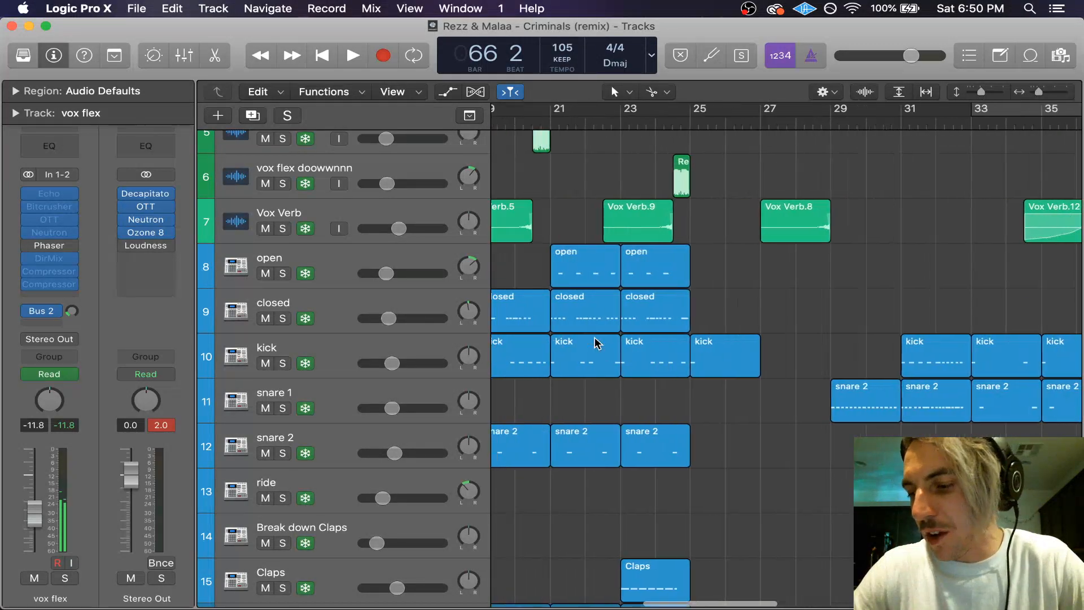
pyautogui.hscroll(-4, 597, 343)
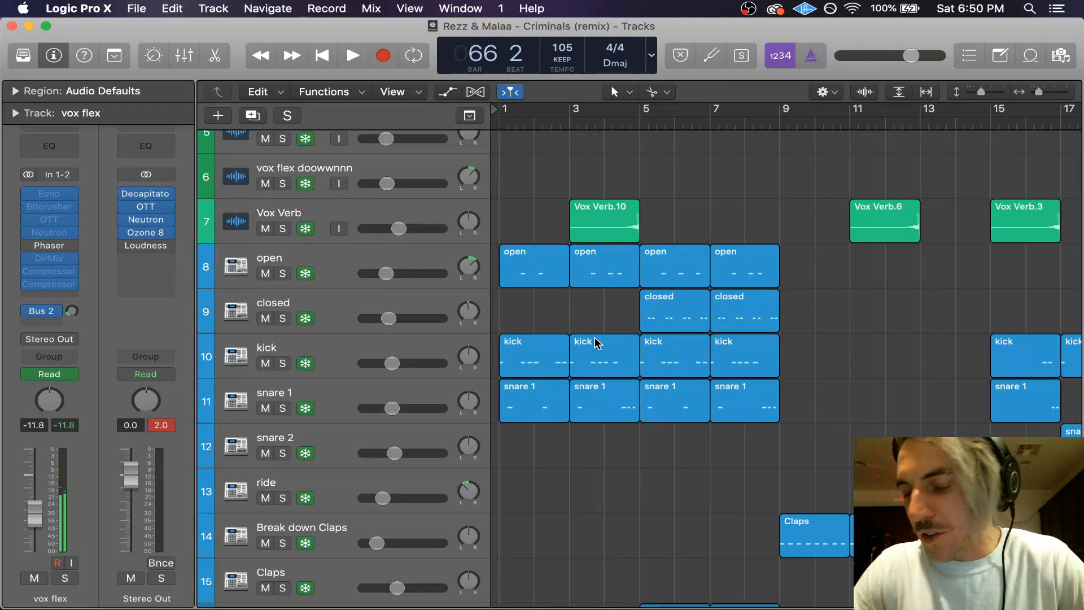
pyautogui.scroll(5, 598, 343)
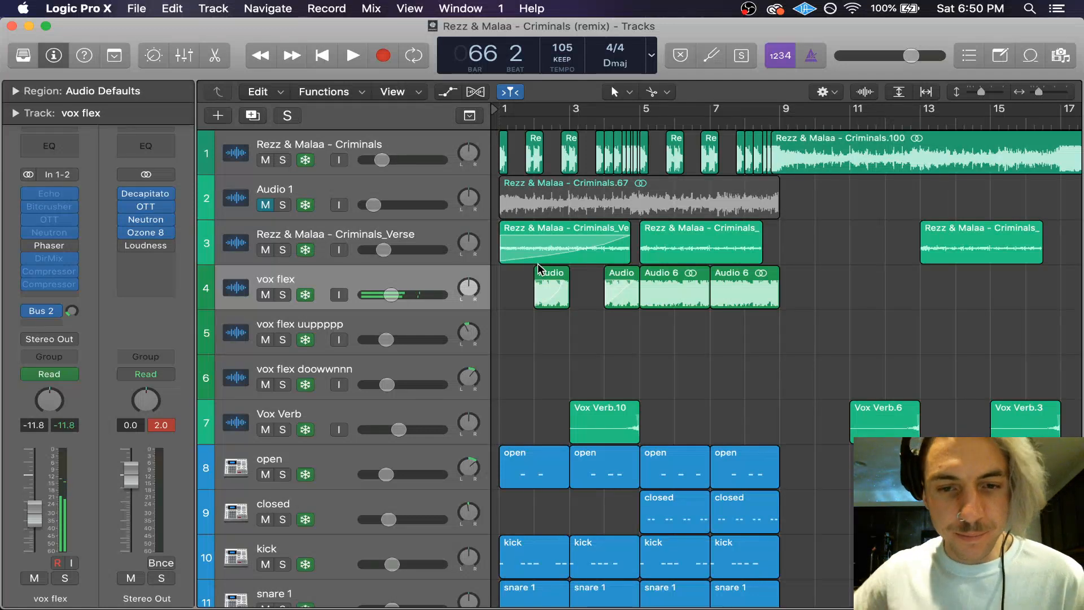
pyautogui.scroll(-15, 538, 263)
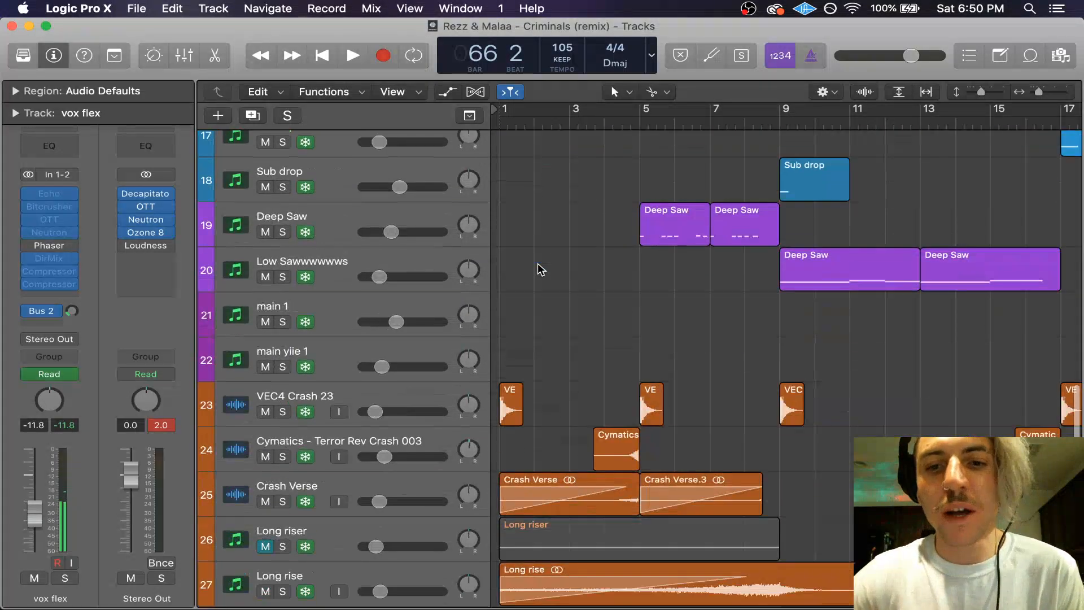
pyautogui.scroll(-5, 541, 269)
pyautogui.scroll(18, 541, 269)
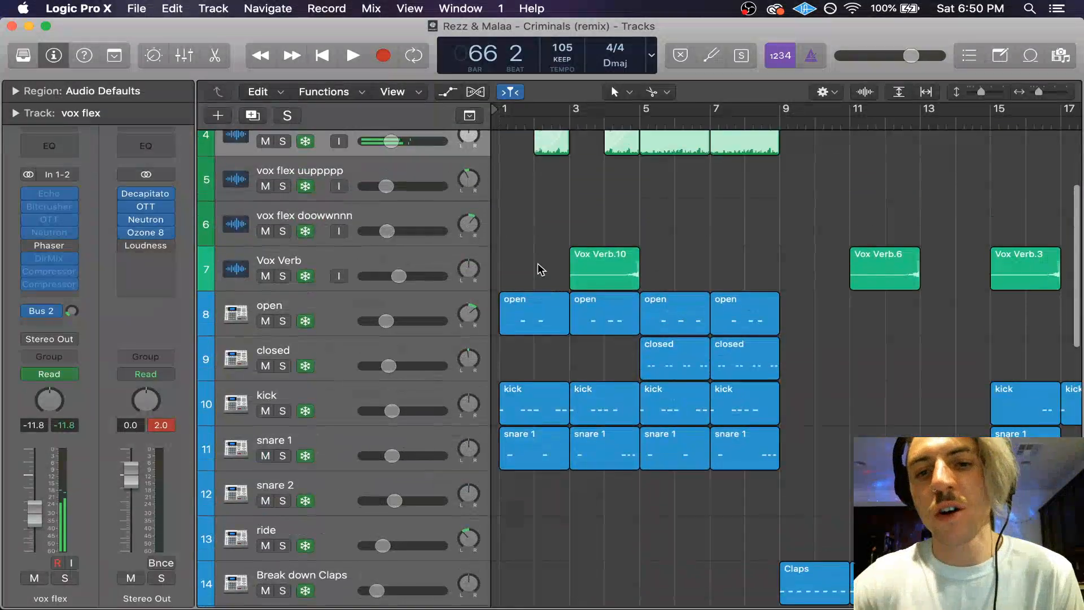
pyautogui.scroll(-5, 541, 269)
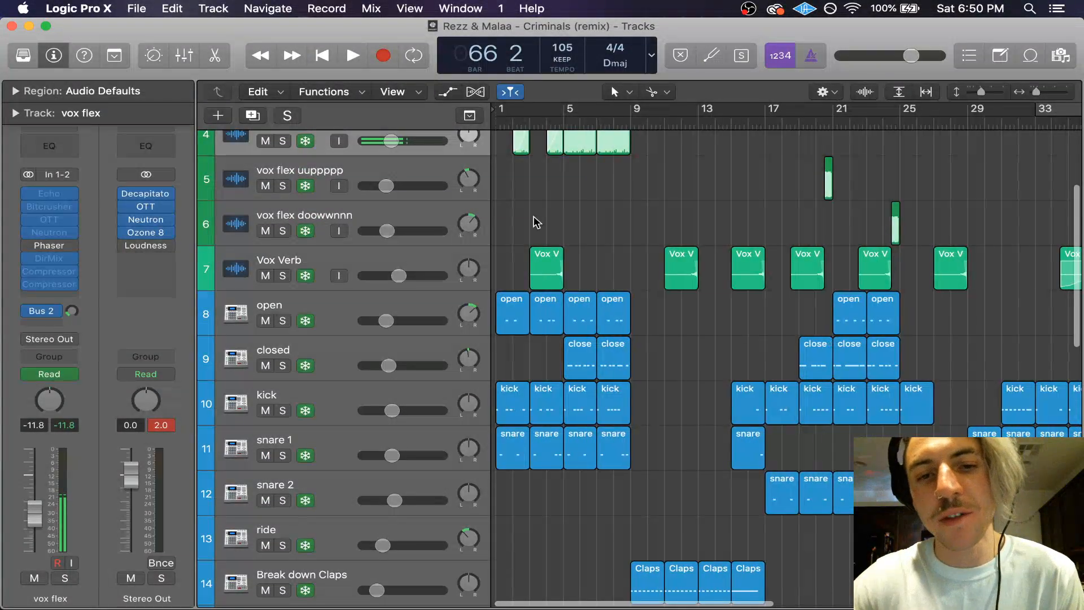
pyautogui.scroll(4, 535, 222)
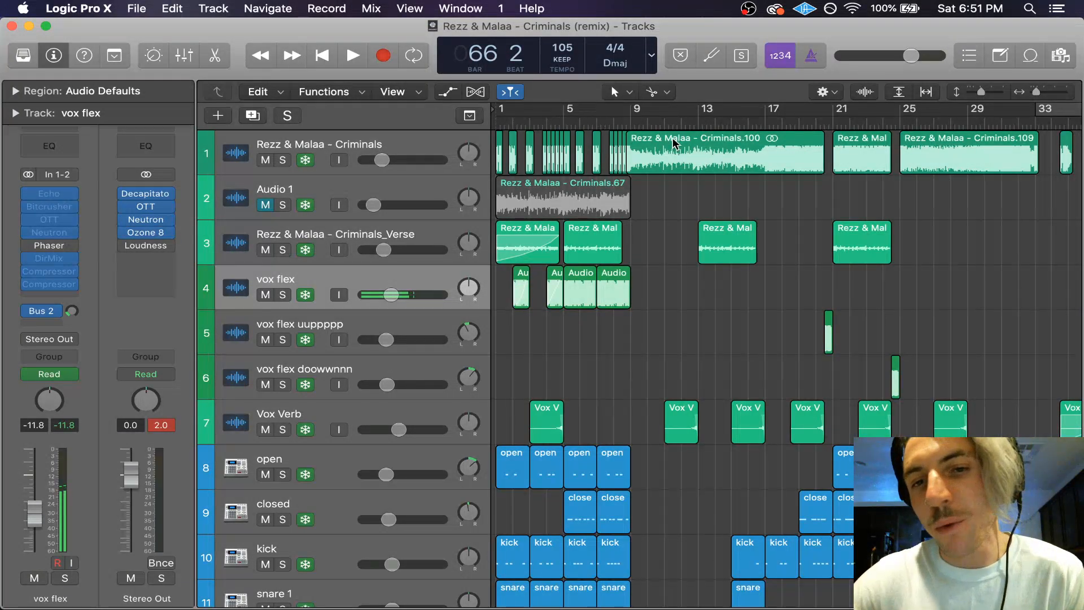
pyautogui.scroll(-15, 635, 278)
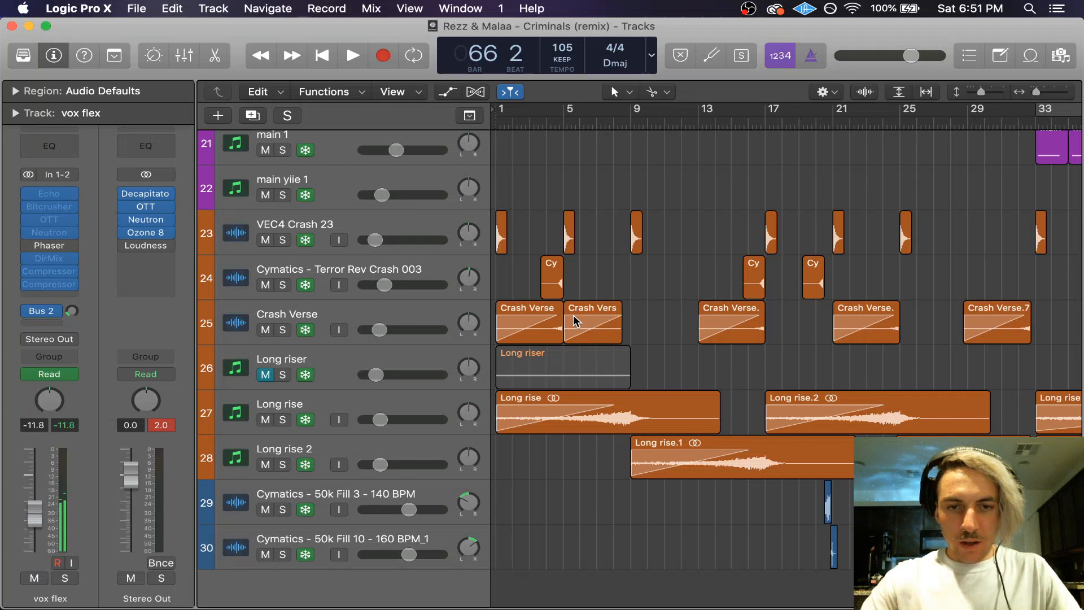
pyautogui.scroll(7, 574, 316)
pyautogui.scroll(13, 574, 320)
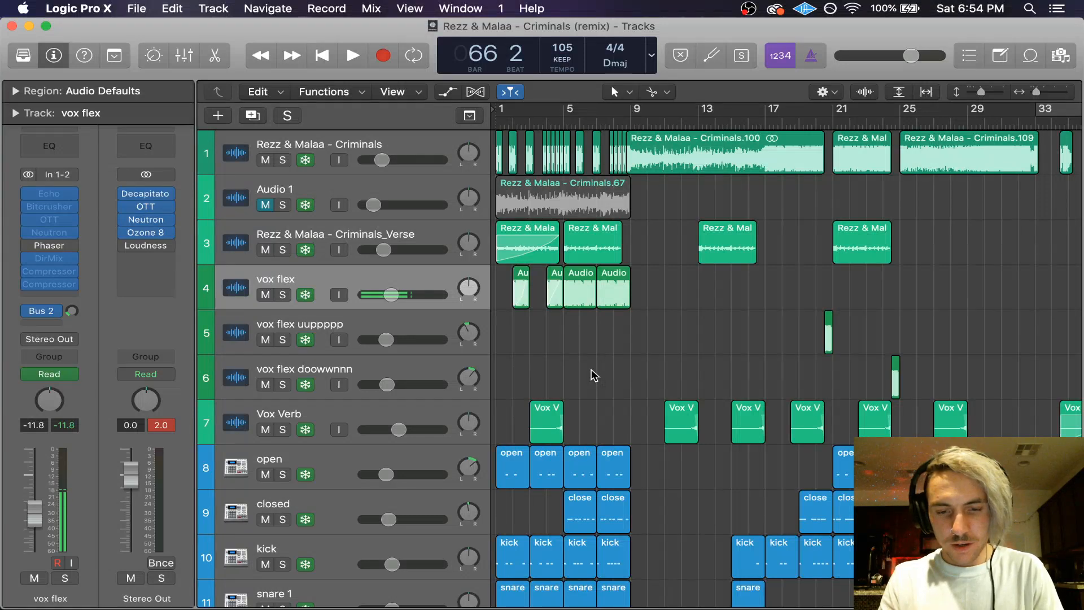
# Step: Switch to Chrome, skip forward through the Coffee House Jazz video, and pause it at 22:01
pyautogui.click(515, 578)
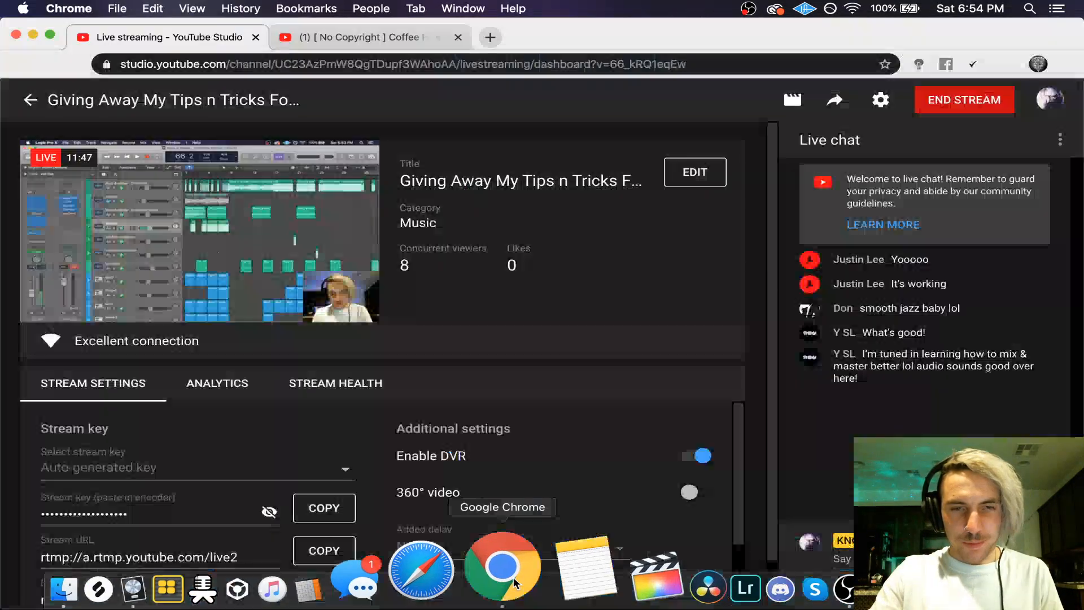
pyautogui.click(368, 29)
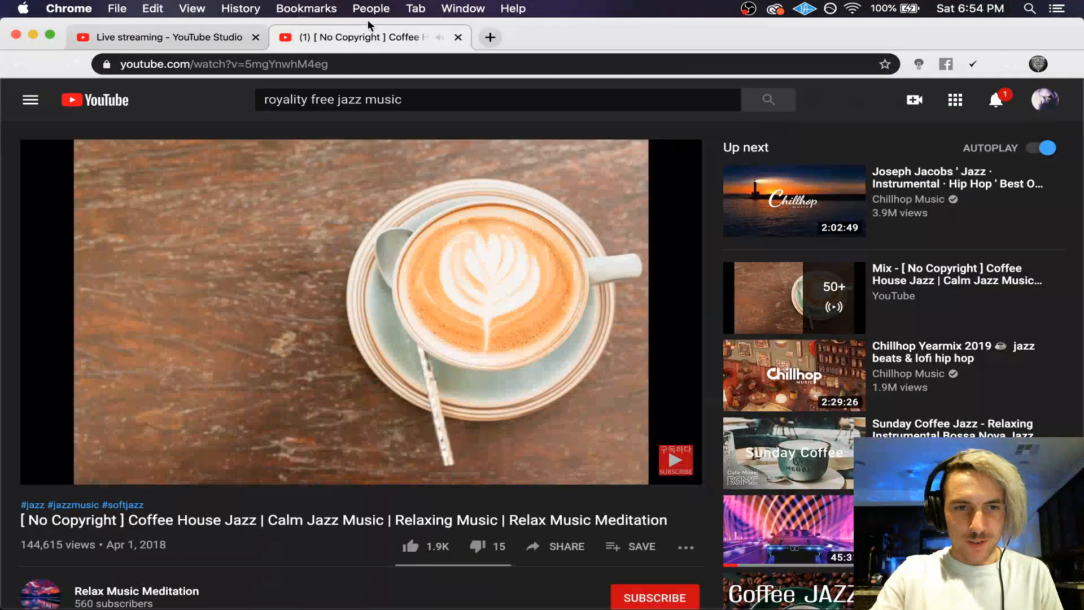
pyautogui.click(128, 456)
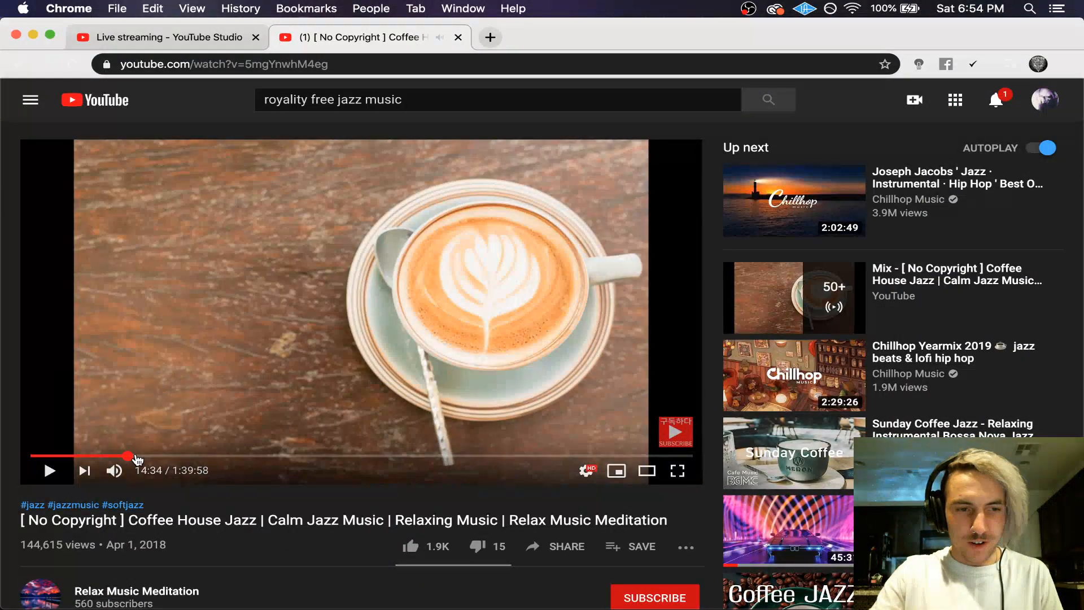
pyautogui.click(136, 455)
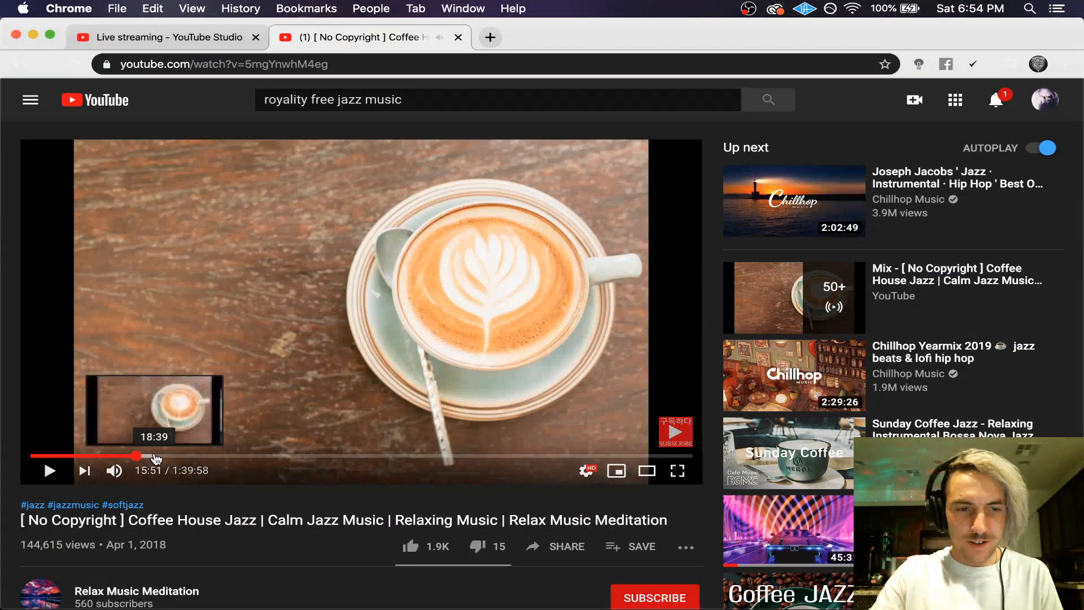
pyautogui.click(155, 456)
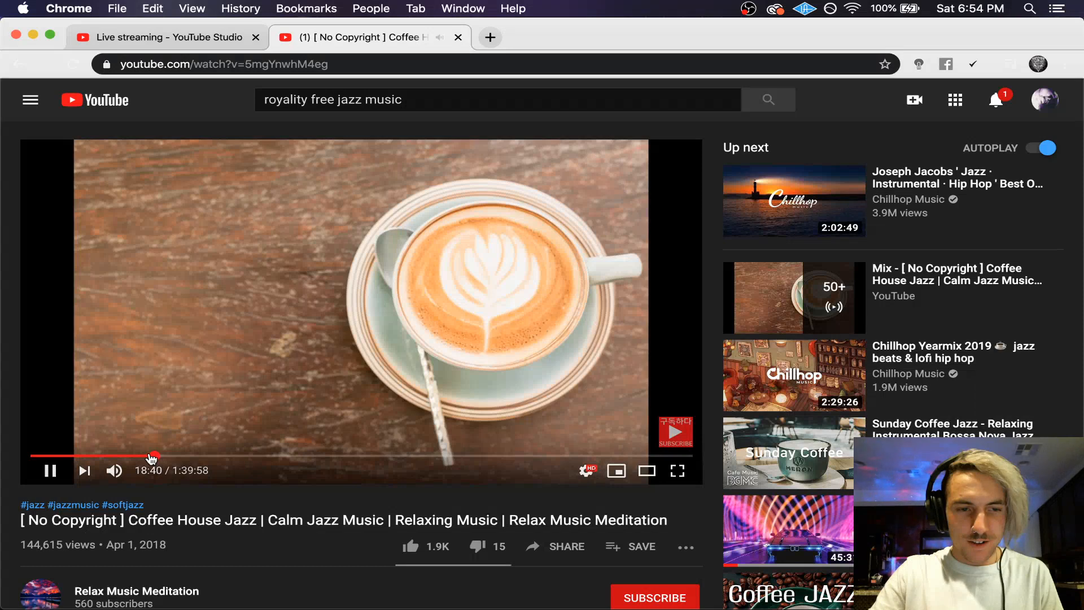
pyautogui.click(145, 455)
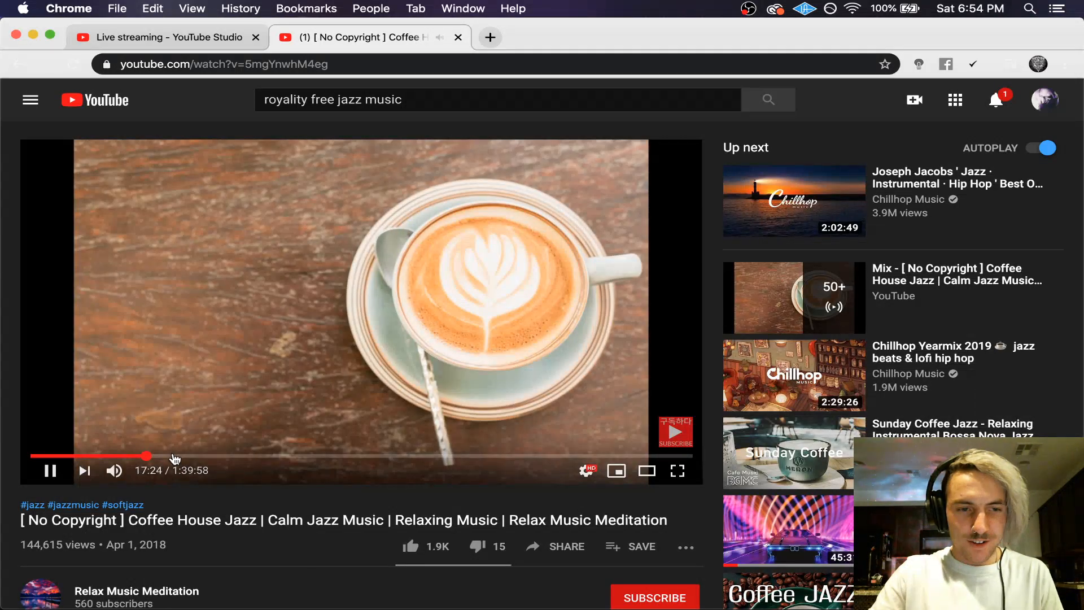
pyautogui.click(174, 456)
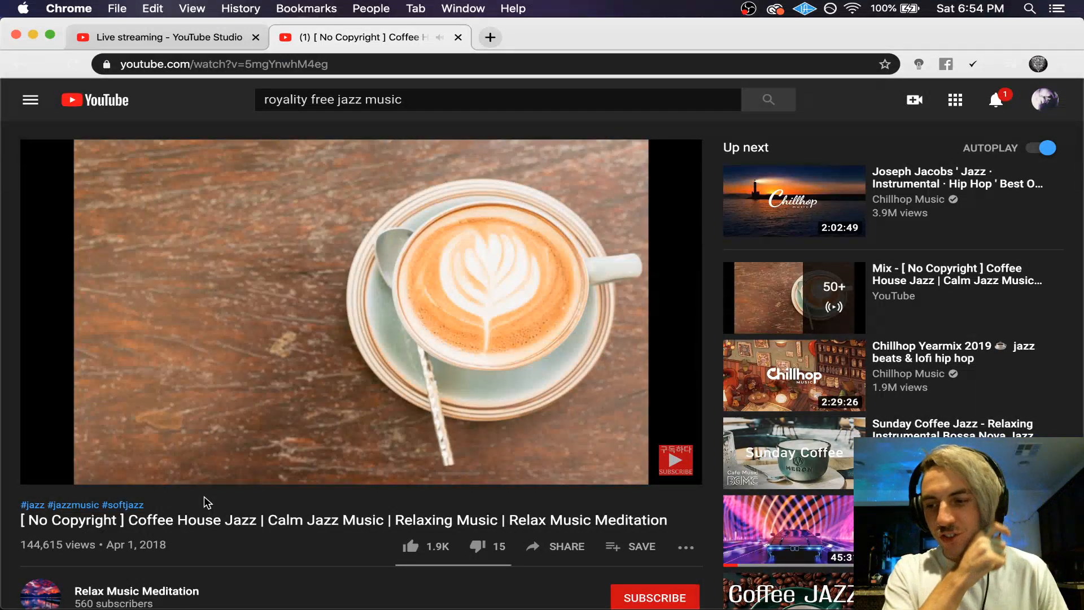
pyautogui.click(252, 326)
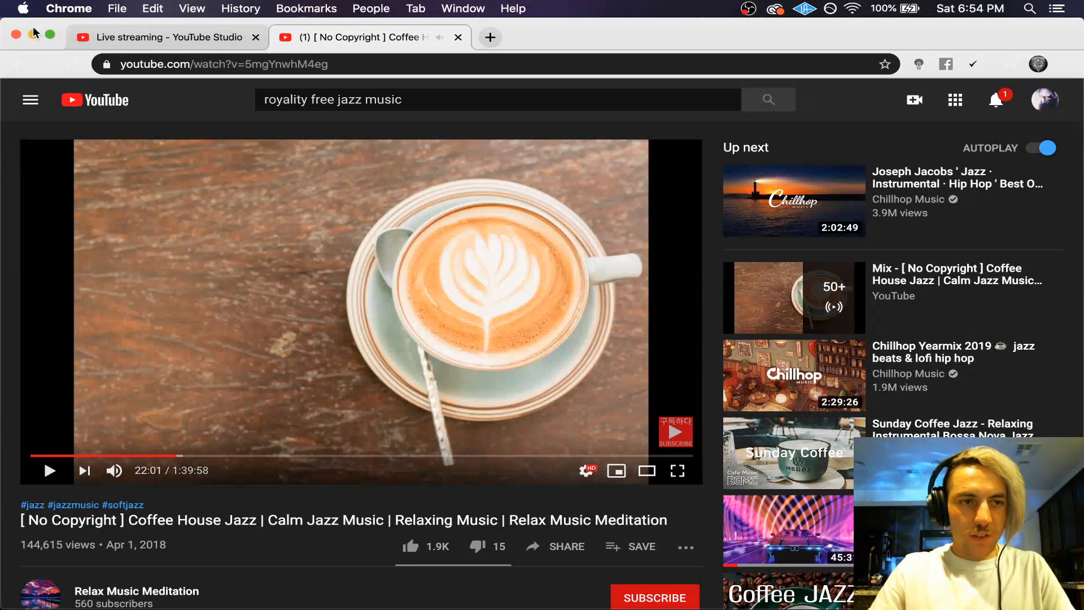
# Step: Resume the Coffee House Jazz video, pause it at 22:44, and switch to Logic Pro X
pyautogui.click(273, 297)
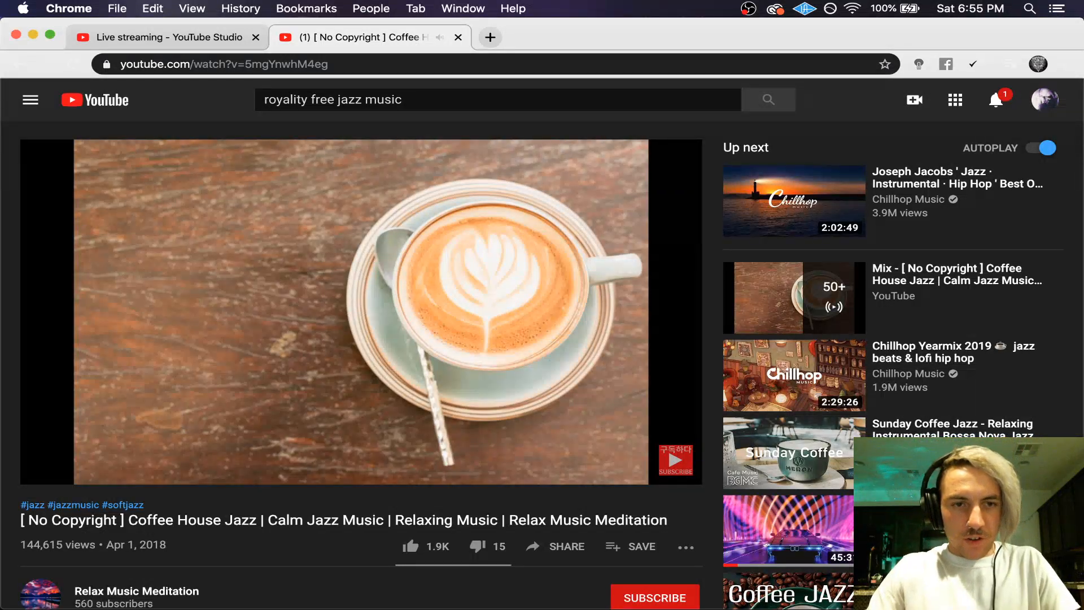
pyautogui.click(164, 253)
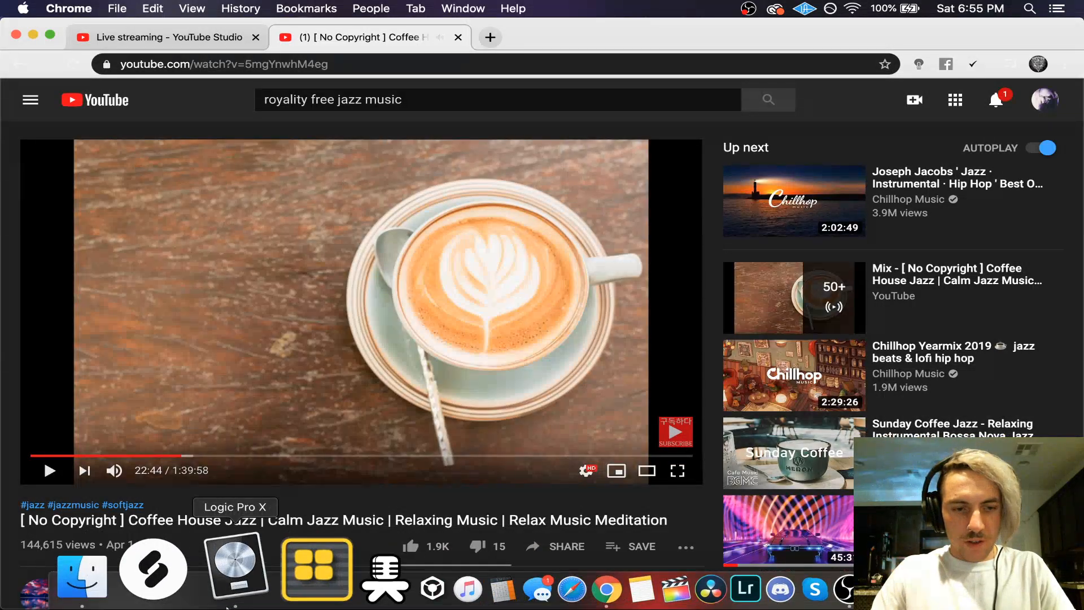
pyautogui.click(230, 573)
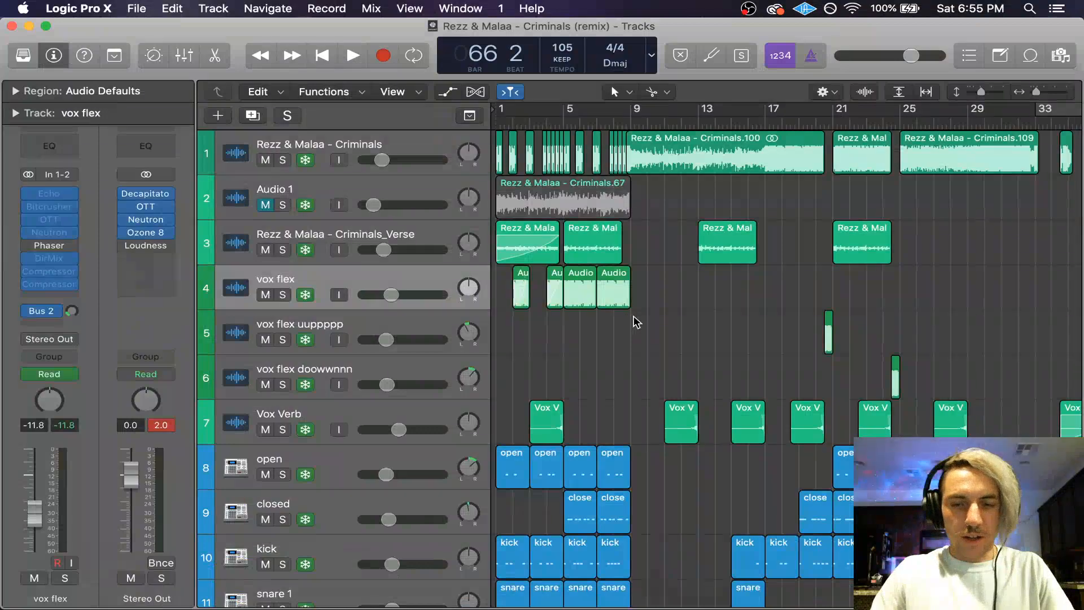
# Step: Select all of the remix's regions and look through the track list
pyautogui.scroll(-10, 637, 322)
pyautogui.scroll(10, 636, 322)
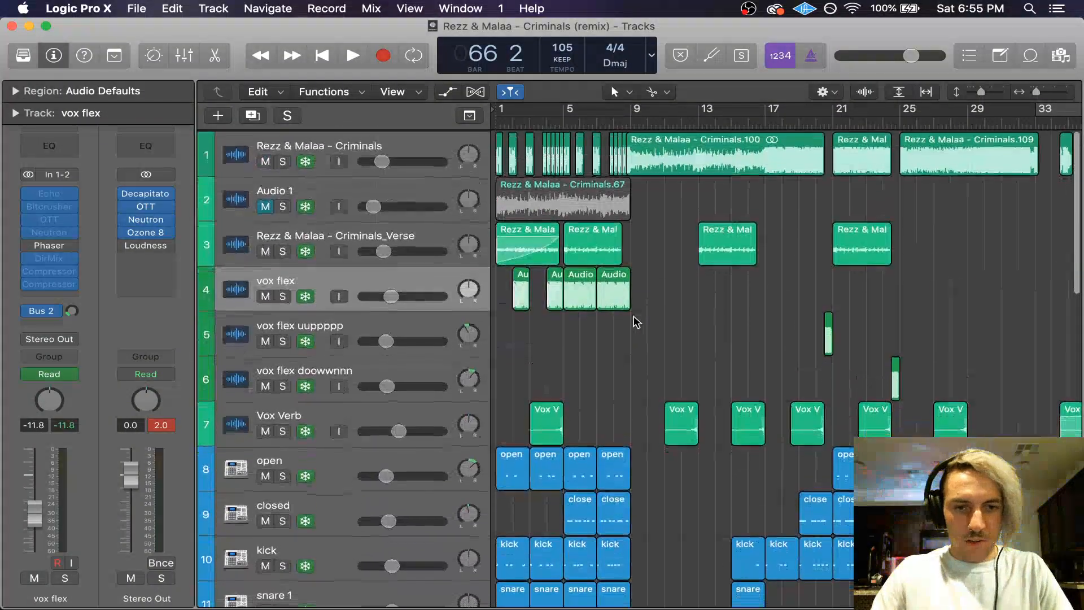
pyautogui.scroll(-10, 637, 321)
pyautogui.scroll(10, 637, 321)
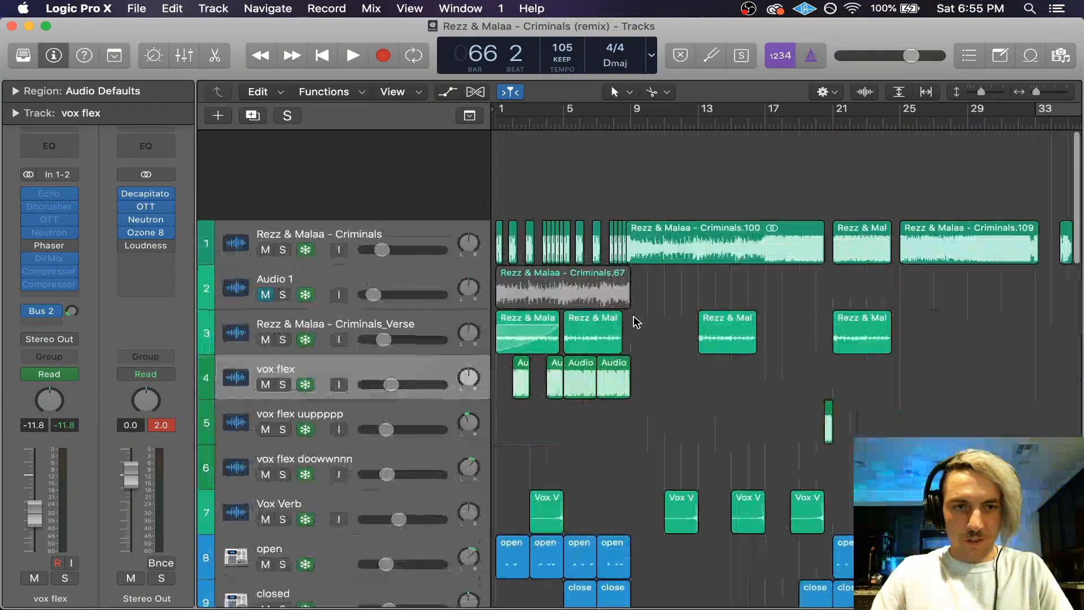
pyautogui.press('super+a')
pyautogui.scroll(-10, 694, 262)
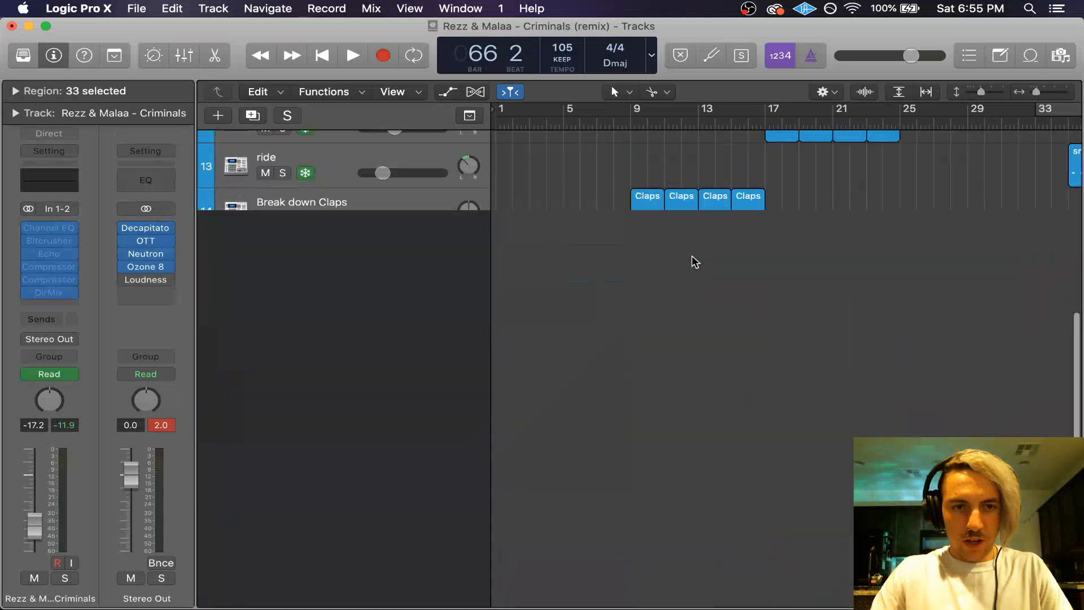
pyautogui.scroll(10, 657, 254)
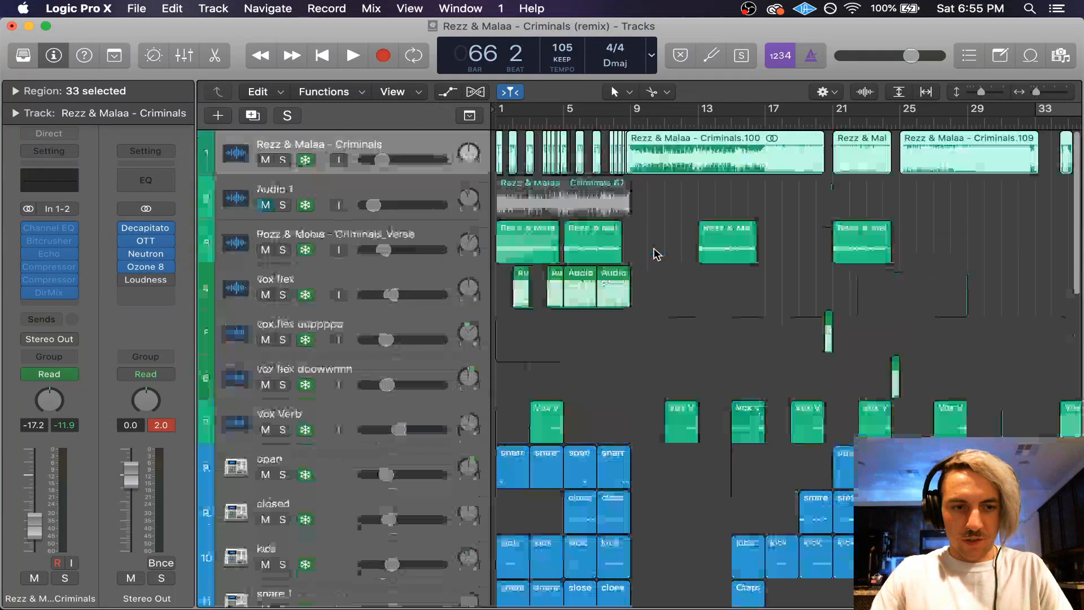
# Step: Play the remix's opening briefly from the start, stop, and deselect all regions in a slightly enlarged track view
pyautogui.press('Return')
pyautogui.press('space')
pyautogui.scroll(-10, 657, 254)
pyautogui.press('space')
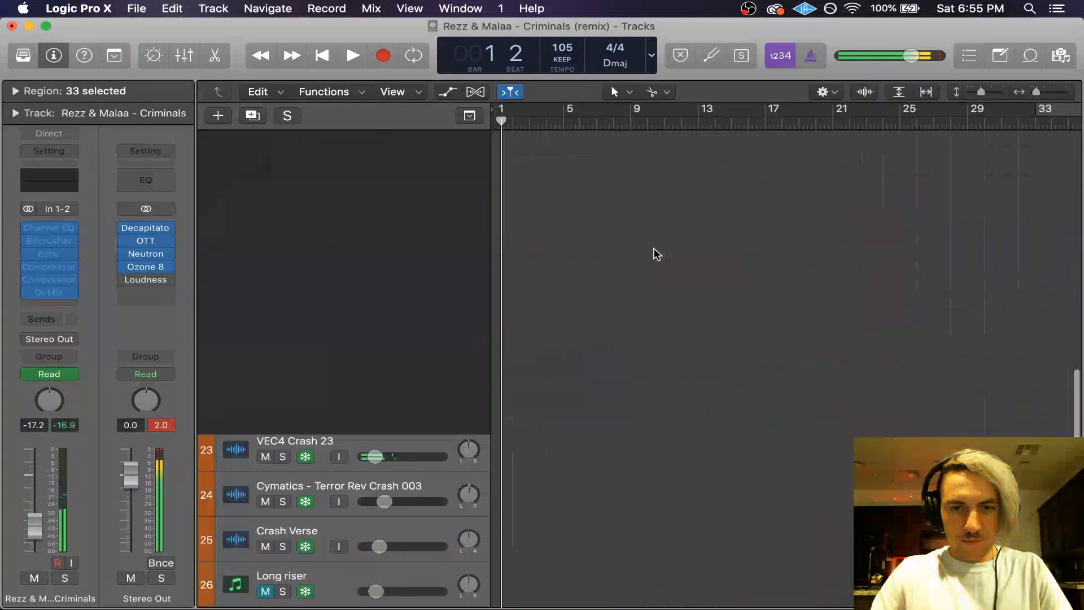
pyautogui.scroll(5, 656, 254)
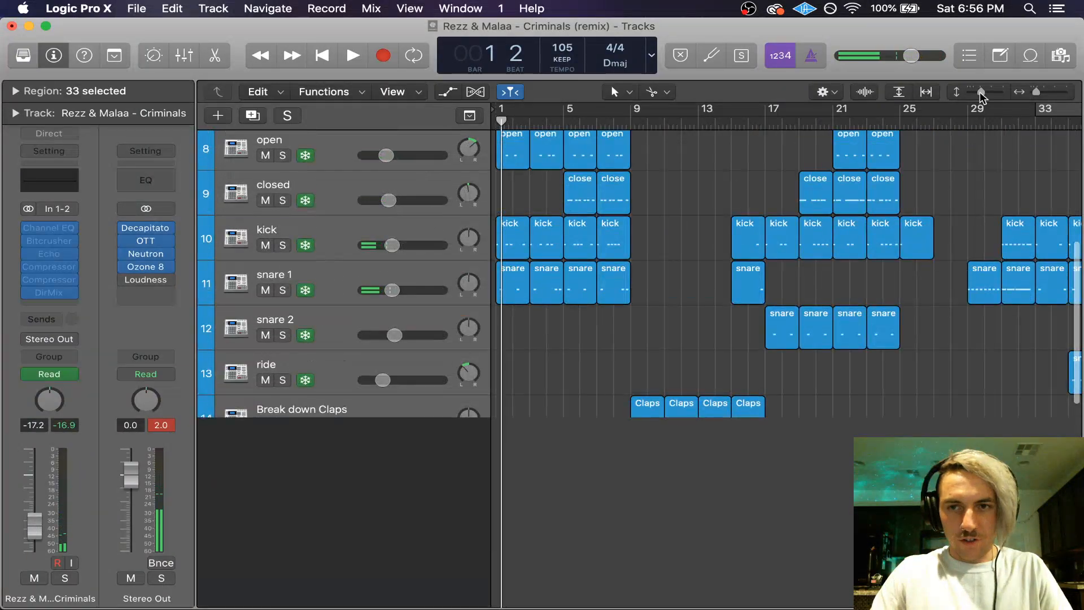
pyautogui.moveTo(980, 91)
pyautogui.mouseDown()
pyautogui.moveTo(1037, 92)
pyautogui.moveTo(985, 92)
pyautogui.mouseUp()
pyautogui.click(755, 304)
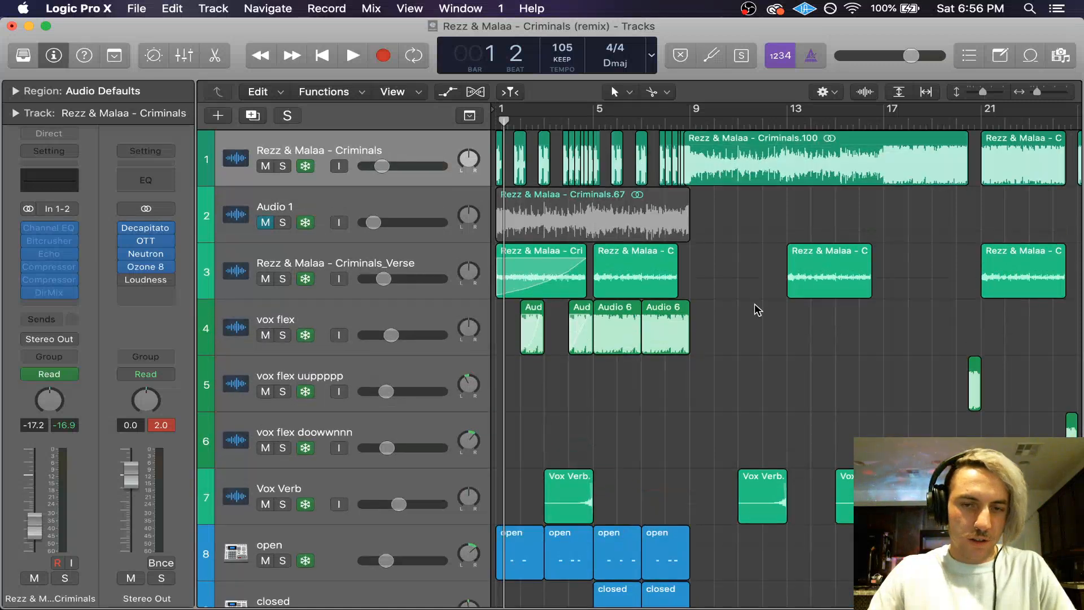
# Step: Examine the tracks from the vocals down to the long risers, and the vocal regions along the timeline to about bar 49
pyautogui.scroll(-4, 754, 304)
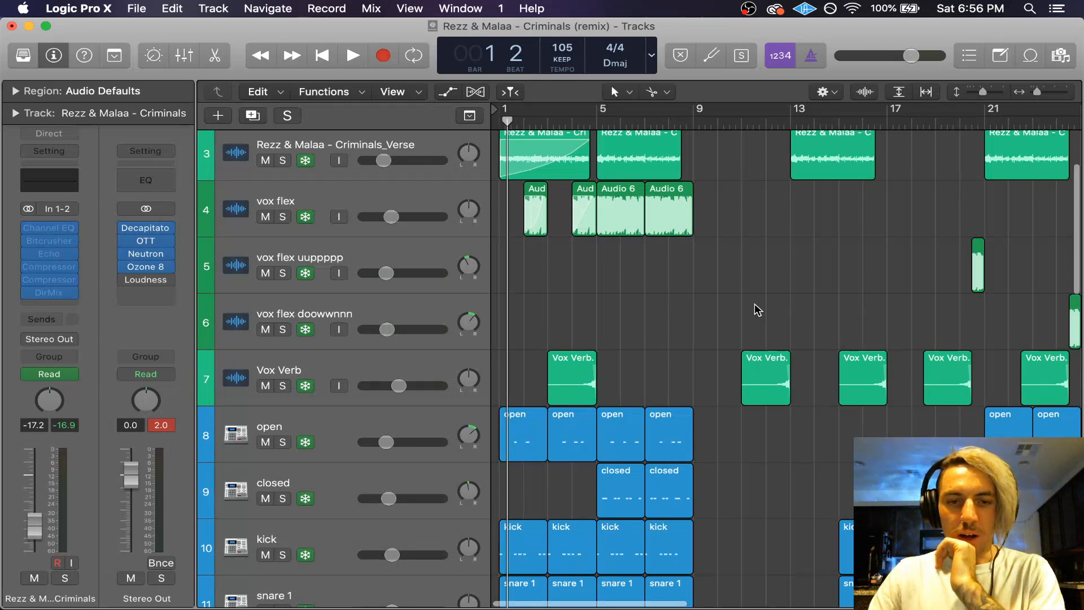
pyautogui.scroll(-6, 754, 310)
pyautogui.scroll(-4, 754, 310)
pyautogui.scroll(15, 754, 309)
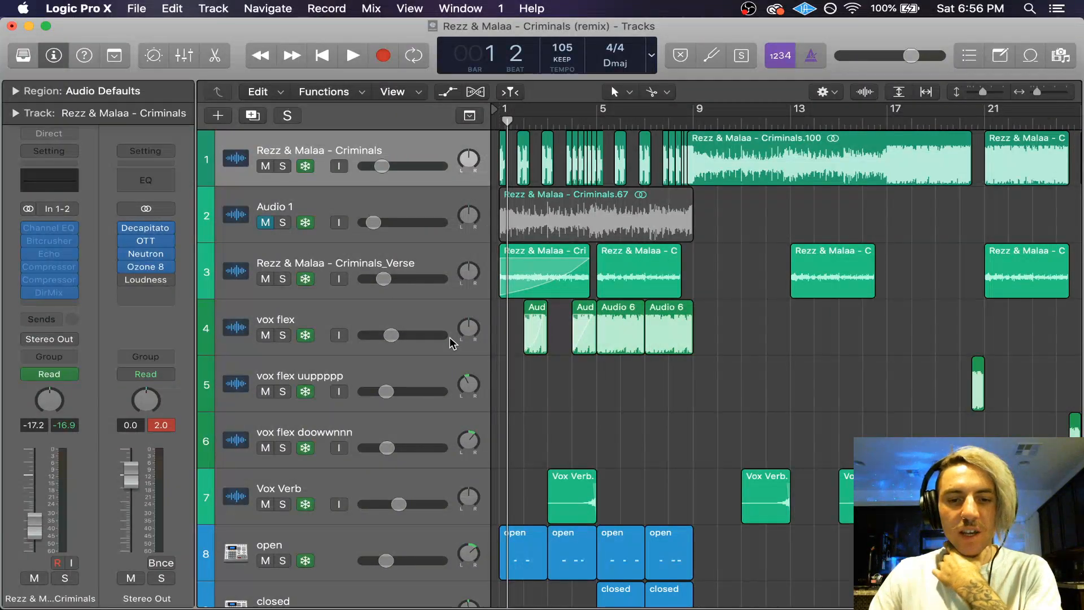
pyautogui.scroll(-6, 450, 342)
pyautogui.scroll(-12, 573, 314)
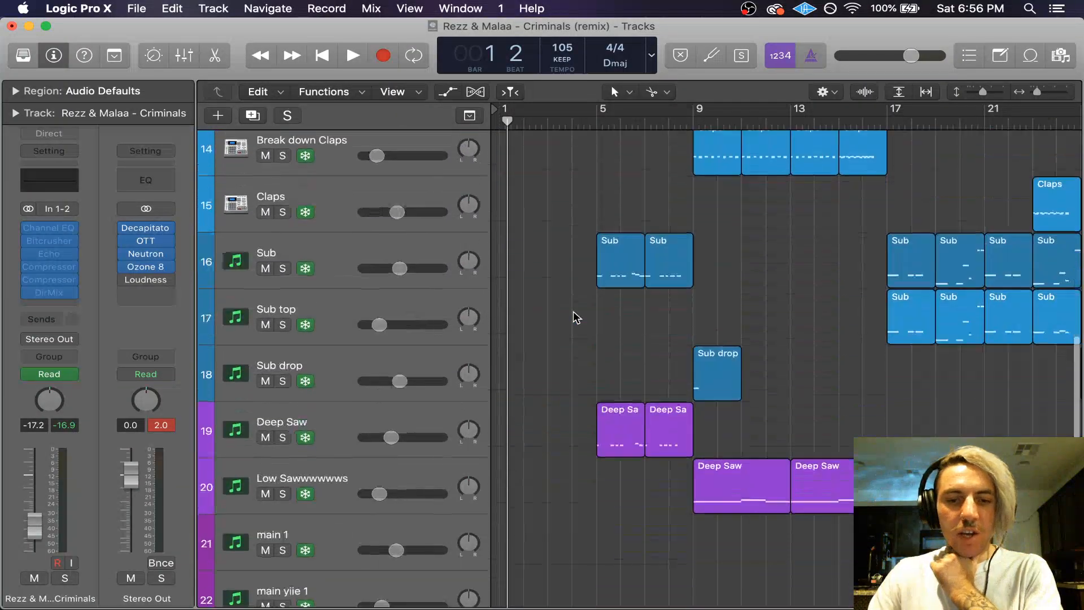
pyautogui.scroll(-7, 573, 314)
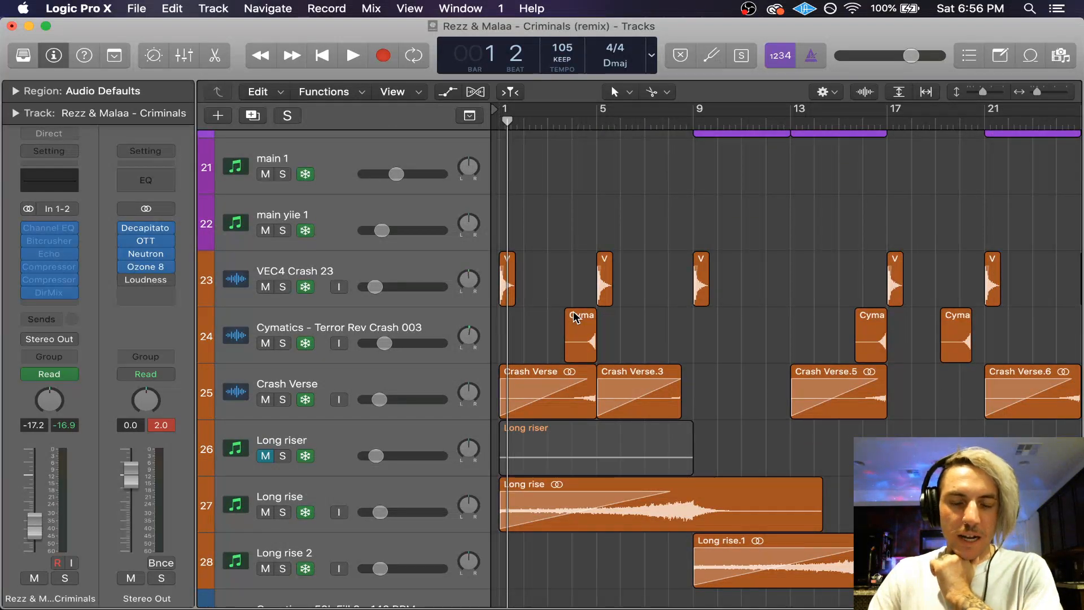
pyautogui.scroll(5, 576, 317)
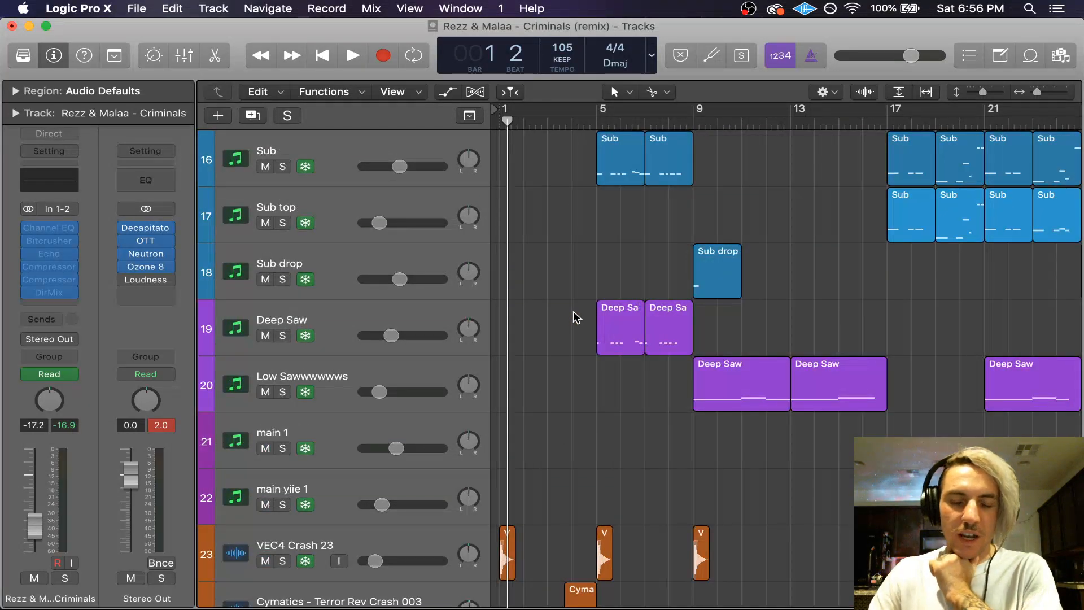
pyautogui.scroll(15, 573, 318)
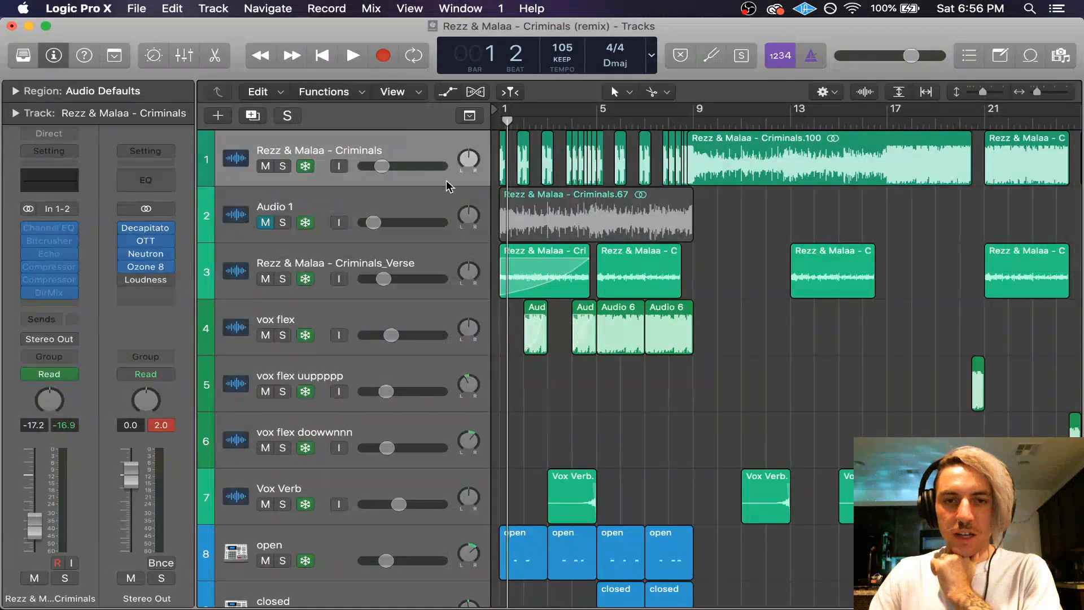
pyautogui.hscroll(15, 596, 171)
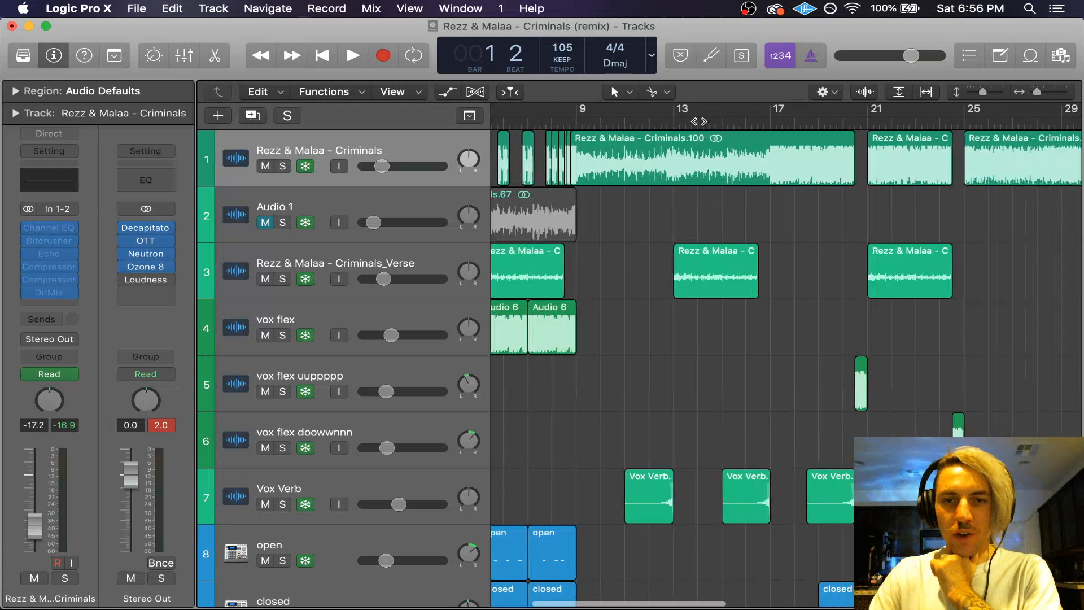
pyautogui.hscroll(3, 596, 170)
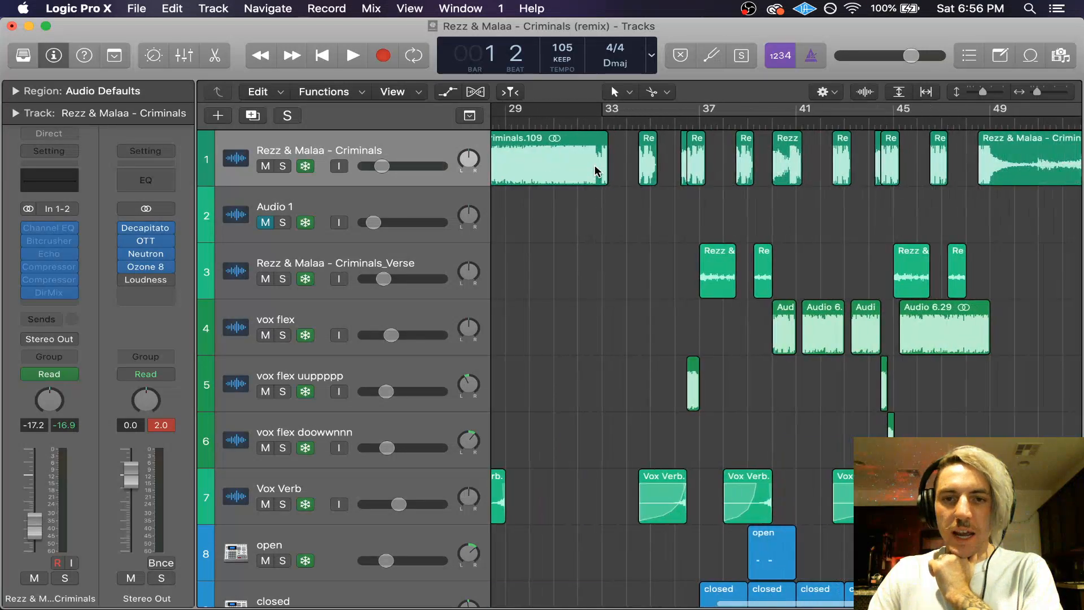
pyautogui.hscroll(-18, 889, 157)
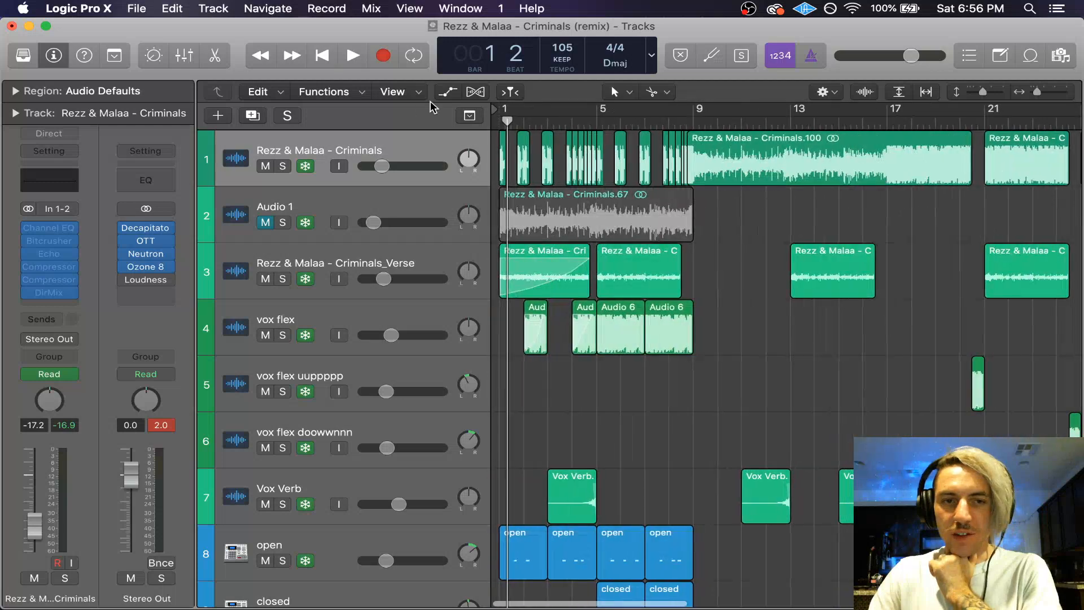
# Step: Show automation, display the 1 Channel EQ: 29 (unused) lane on the Rezz & Malaa - Criminals track, and hide automation again
pyautogui.click(450, 92)
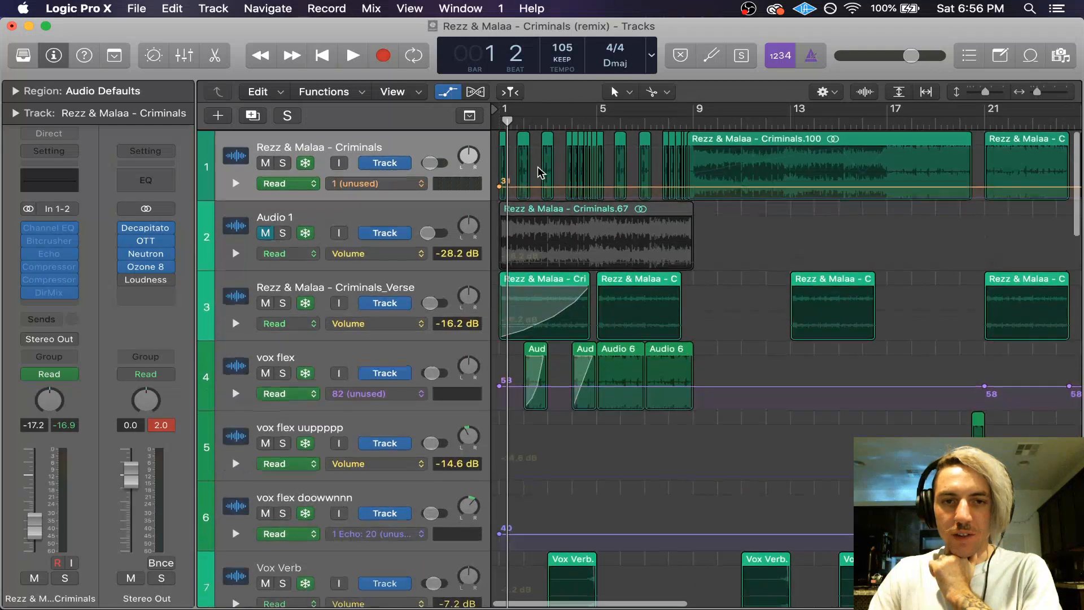
pyautogui.click(388, 183)
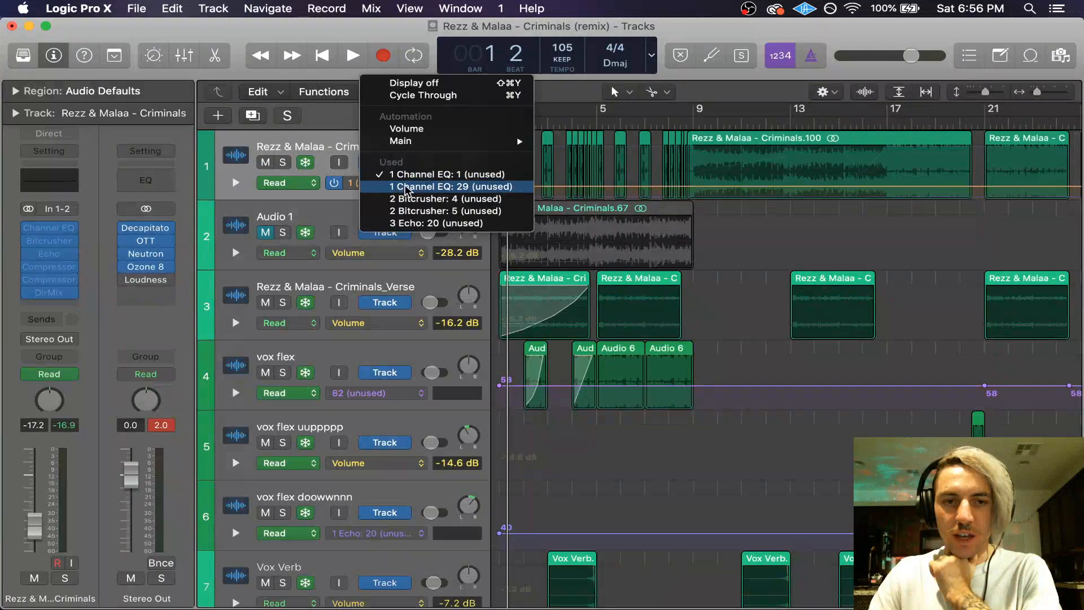
pyautogui.click(436, 186)
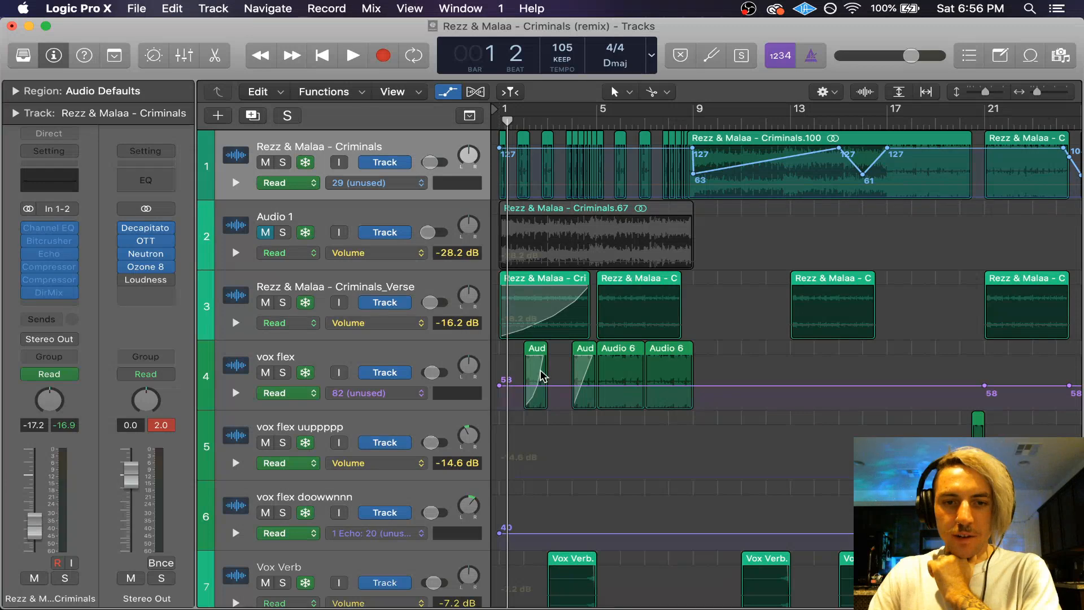
pyautogui.click(458, 95)
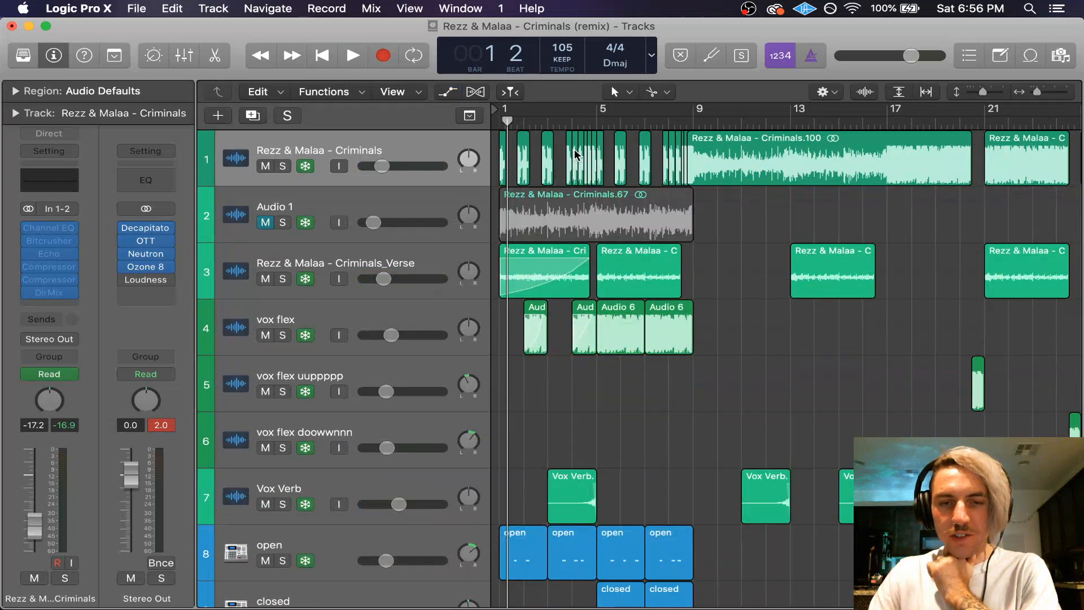
# Step: Play the remix from bar 1 and slightly lower the Deep Saw track's volume during playback
pyautogui.click(500, 124)
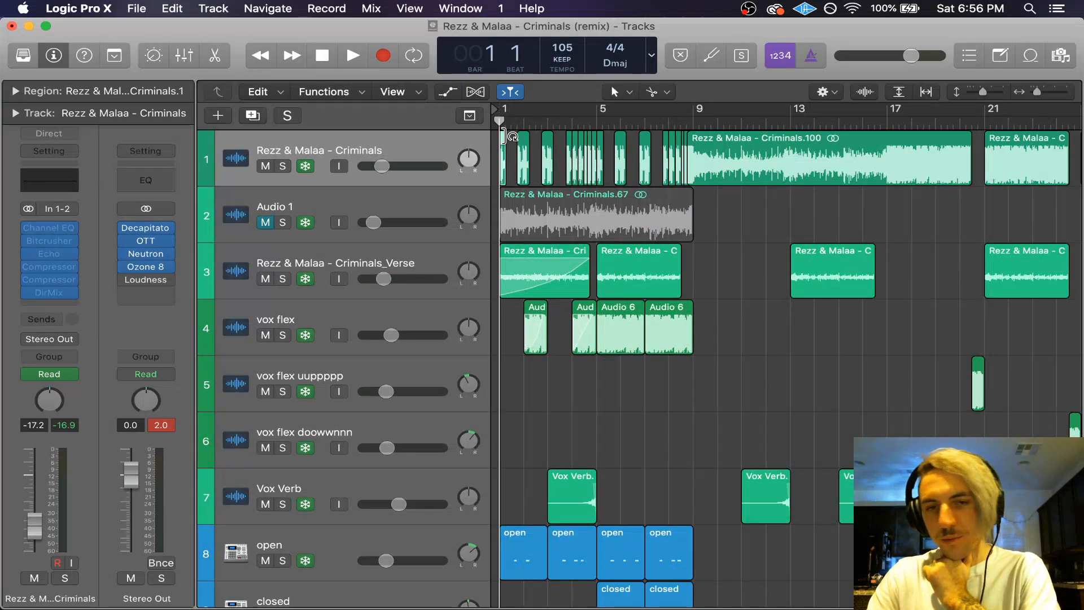
pyautogui.press('space')
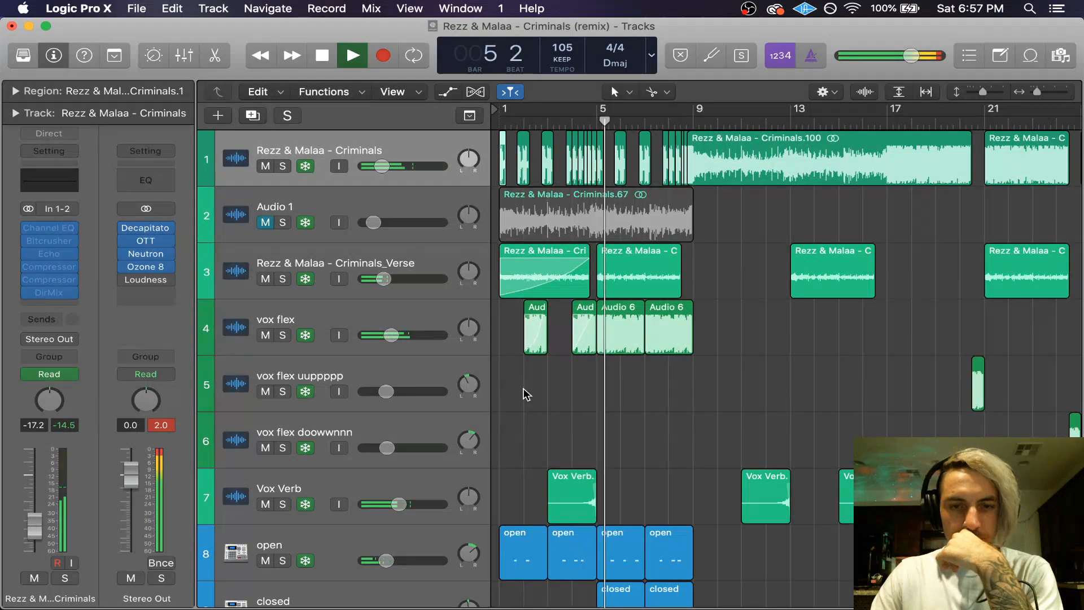
pyautogui.scroll(-4, 523, 389)
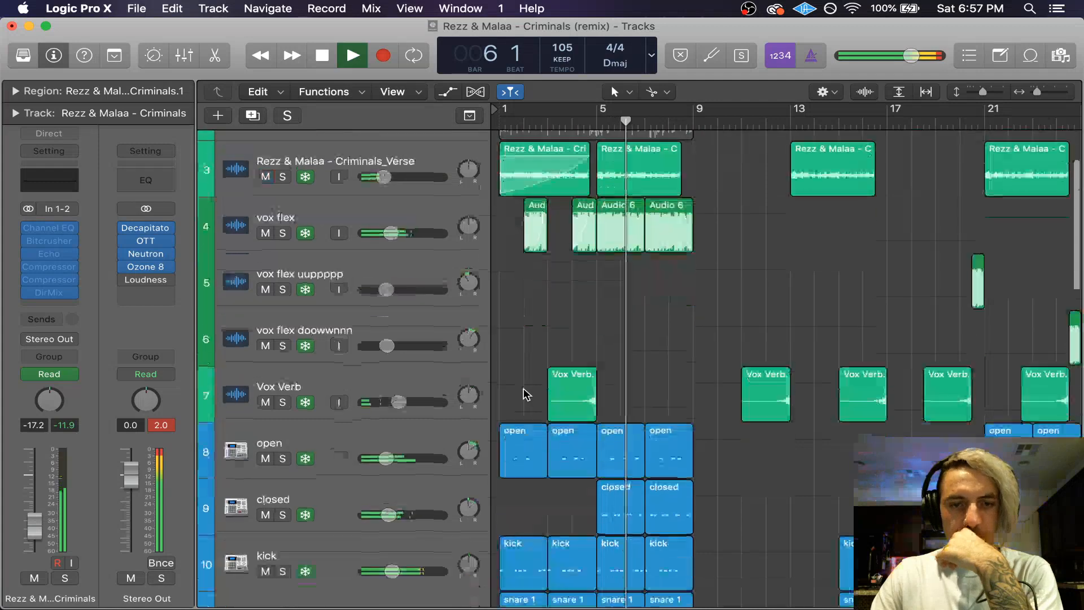
pyautogui.scroll(-20, 523, 389)
pyautogui.moveTo(372, 426); pyautogui.dragTo(388, 426)
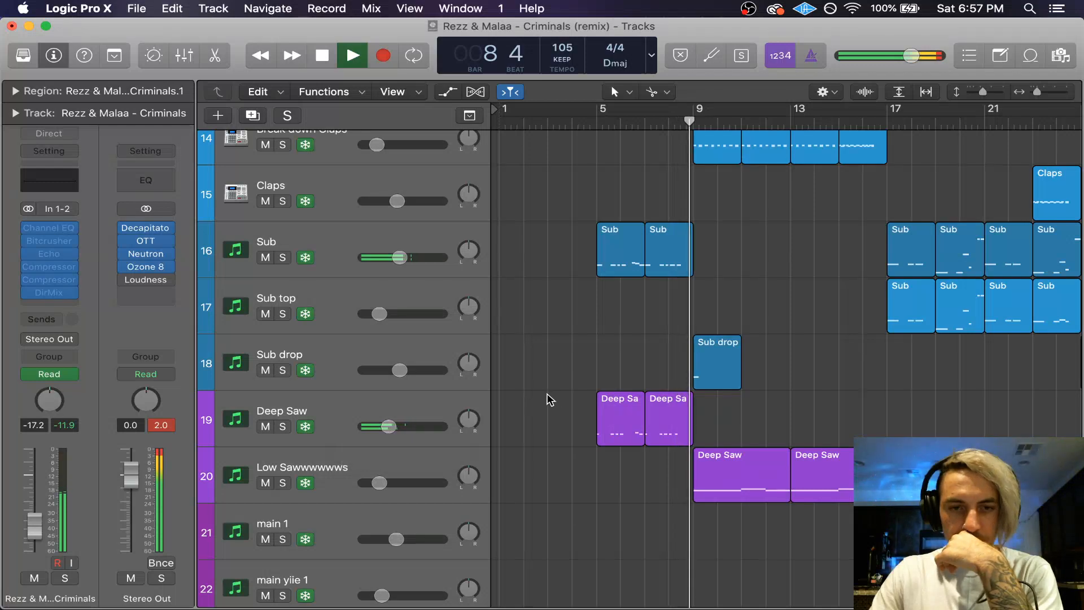
# Step: Raise the vox flex track's volume slightly and touch up the Deep Saw track's volume while the remix plays
pyautogui.scroll(20, 547, 399)
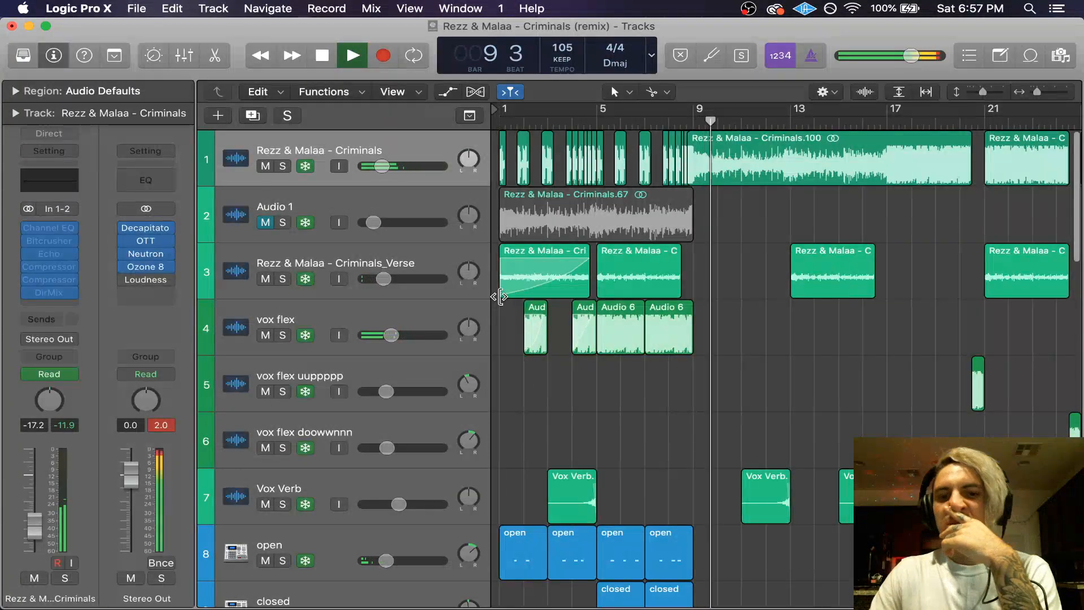
pyautogui.moveTo(391, 335); pyautogui.dragTo(393, 335)
pyautogui.scroll(-20, 549, 373)
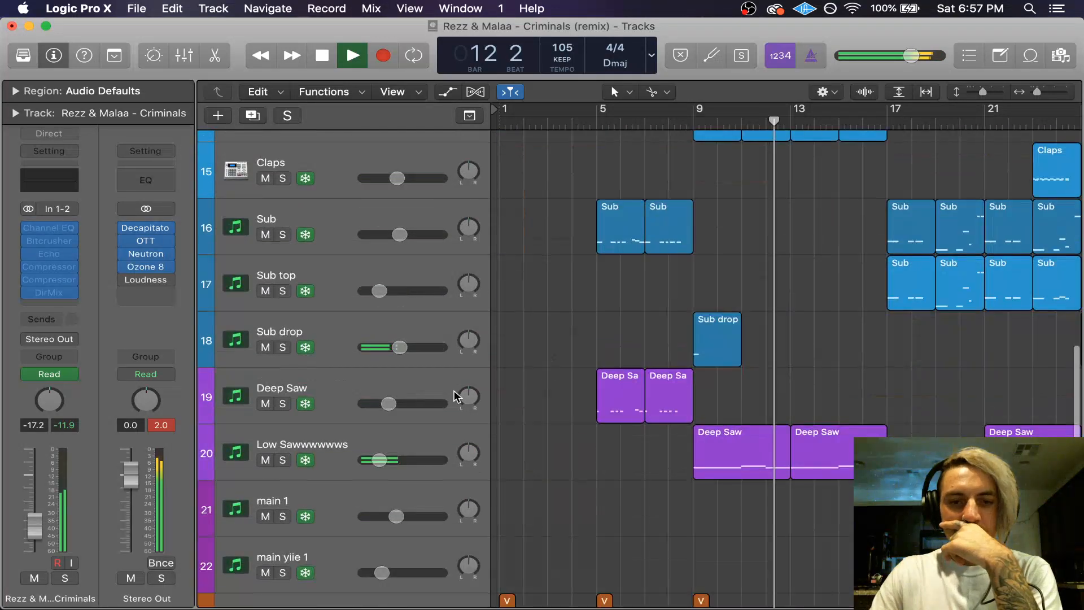
pyautogui.moveTo(388, 403); pyautogui.dragTo(389, 403)
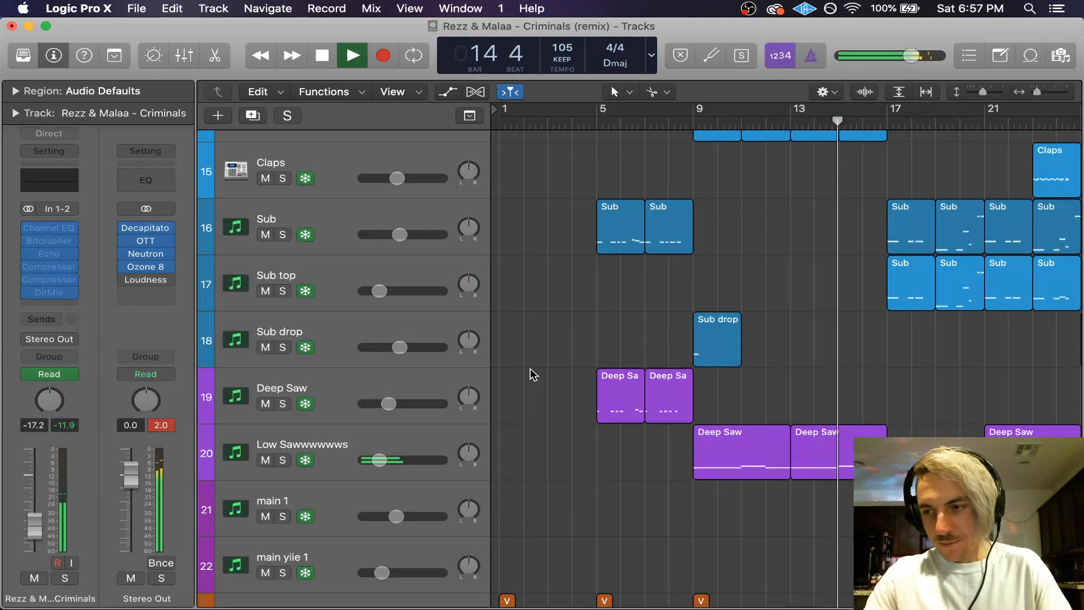
# Step: Follow playback past bar 17 and set the Low Sawwwwwws track's volume to about -19.5 dB
pyautogui.scroll(15, 531, 375)
pyautogui.hscroll(5, 530, 375)
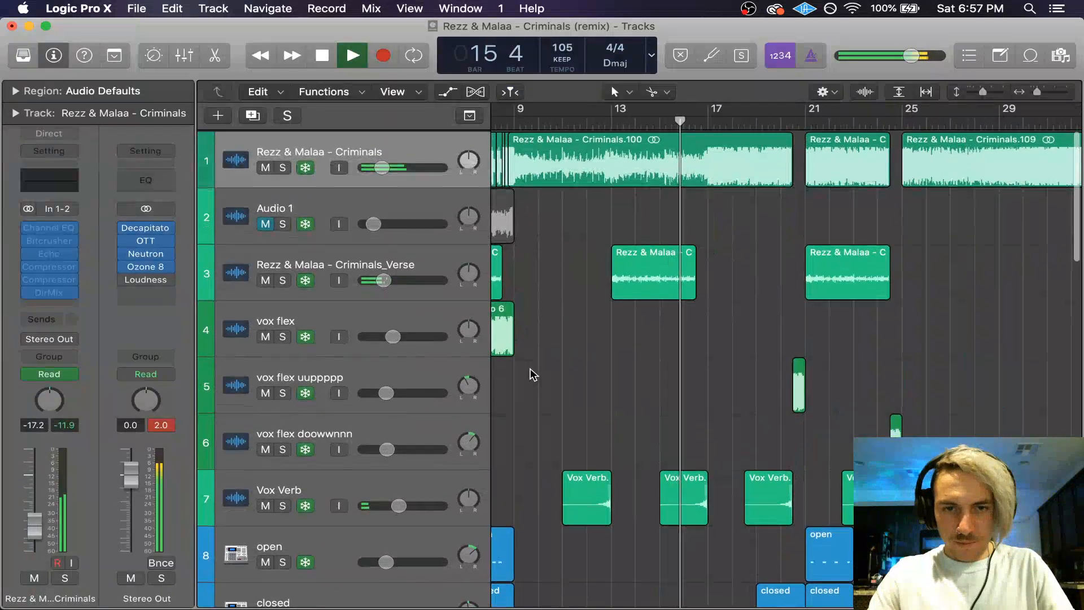
pyautogui.hscroll(2, 531, 375)
pyautogui.scroll(-3, 531, 374)
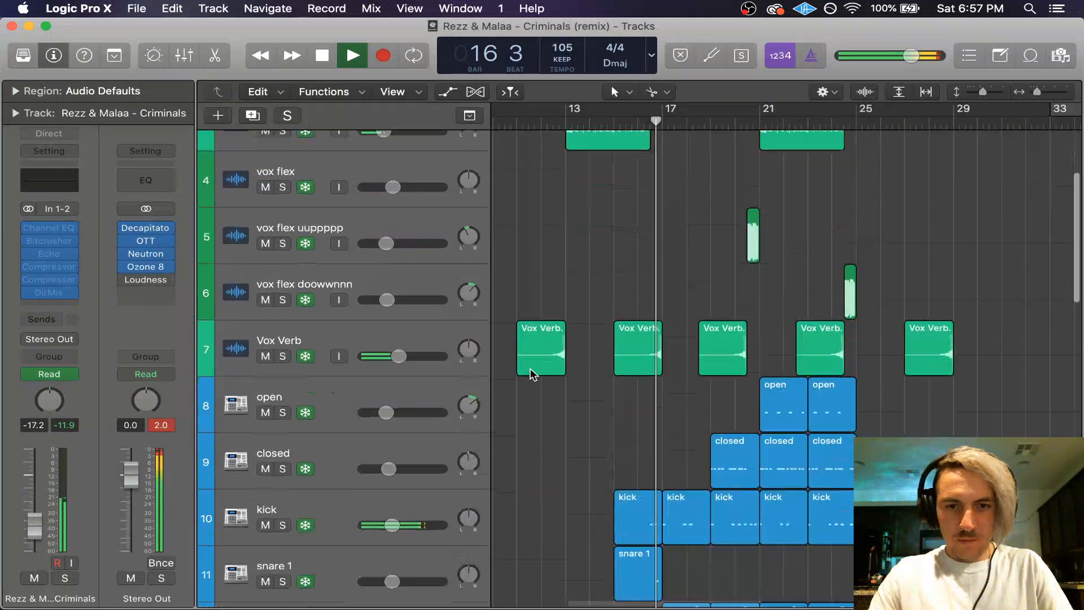
pyautogui.scroll(-10, 531, 374)
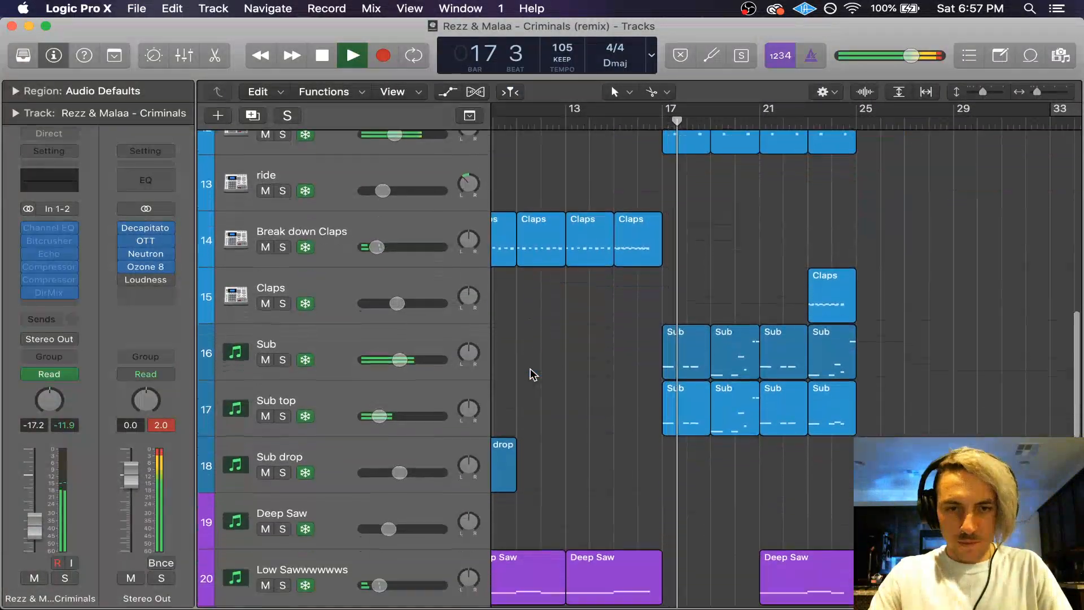
pyautogui.scroll(-4, 531, 374)
pyautogui.click(379, 386)
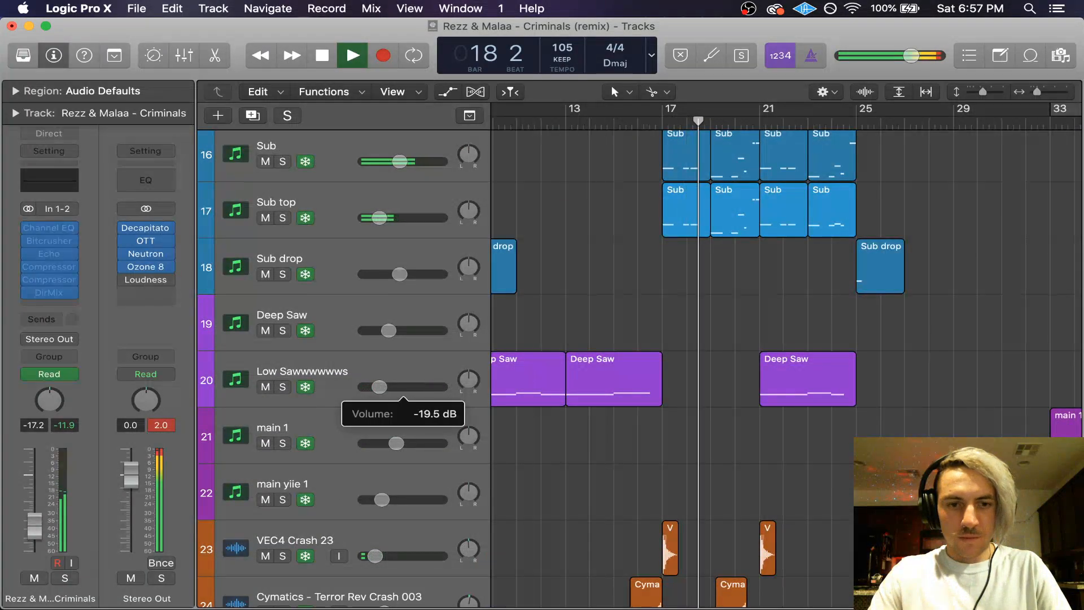
pyautogui.moveTo(379, 386); pyautogui.dragTo(379, 387)
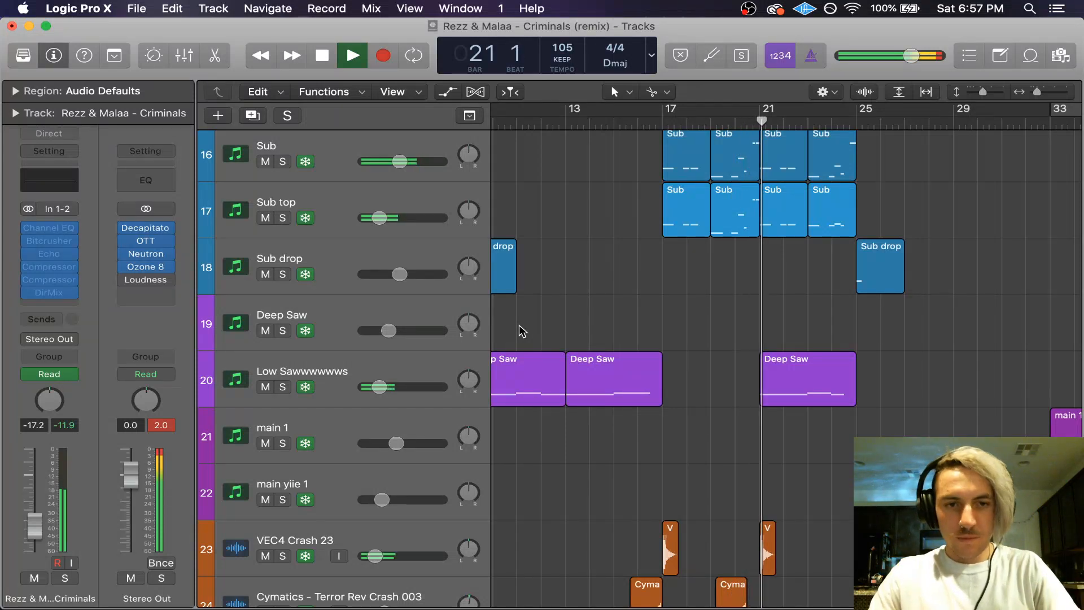
# Step: Review the sub, drum and vocal flex tracks while the remix plays through bar 27, and stop playback
pyautogui.scroll(4, 523, 332)
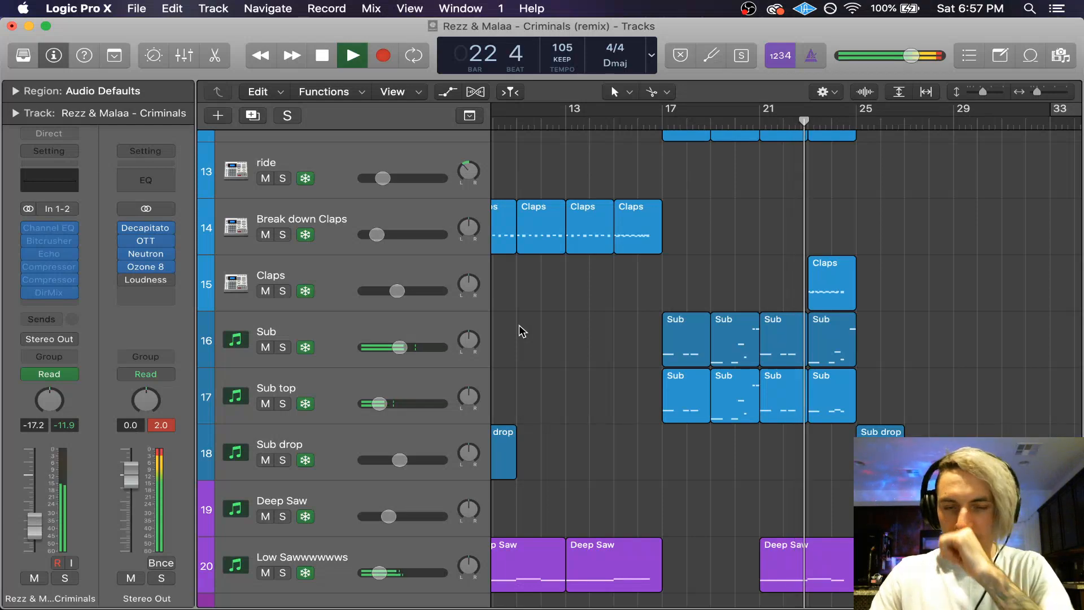
pyautogui.scroll(3, 522, 331)
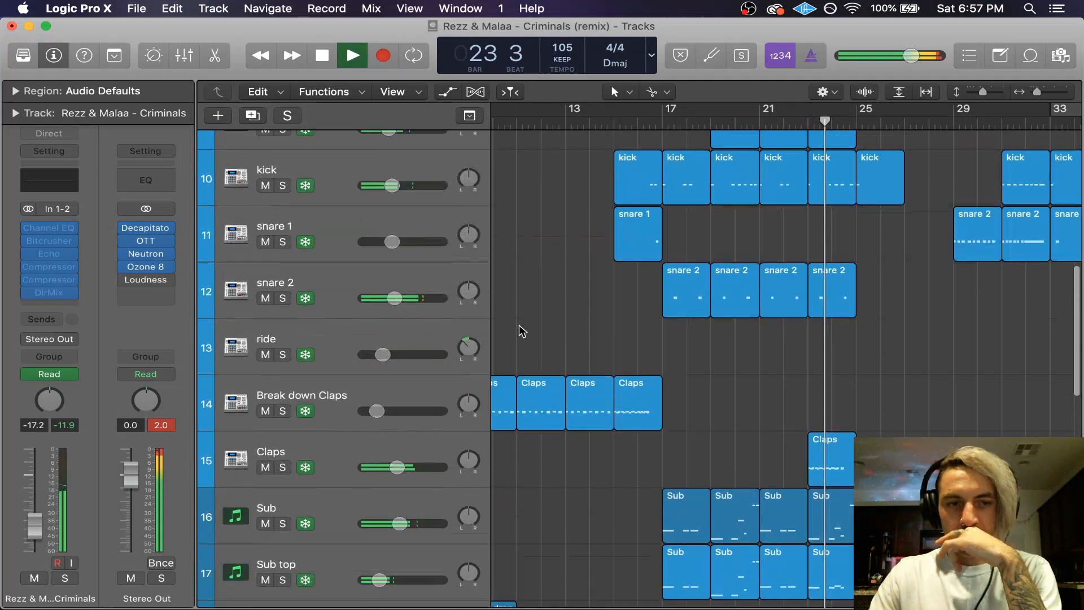
pyautogui.scroll(2, 520, 330)
pyautogui.hscroll(3, 521, 330)
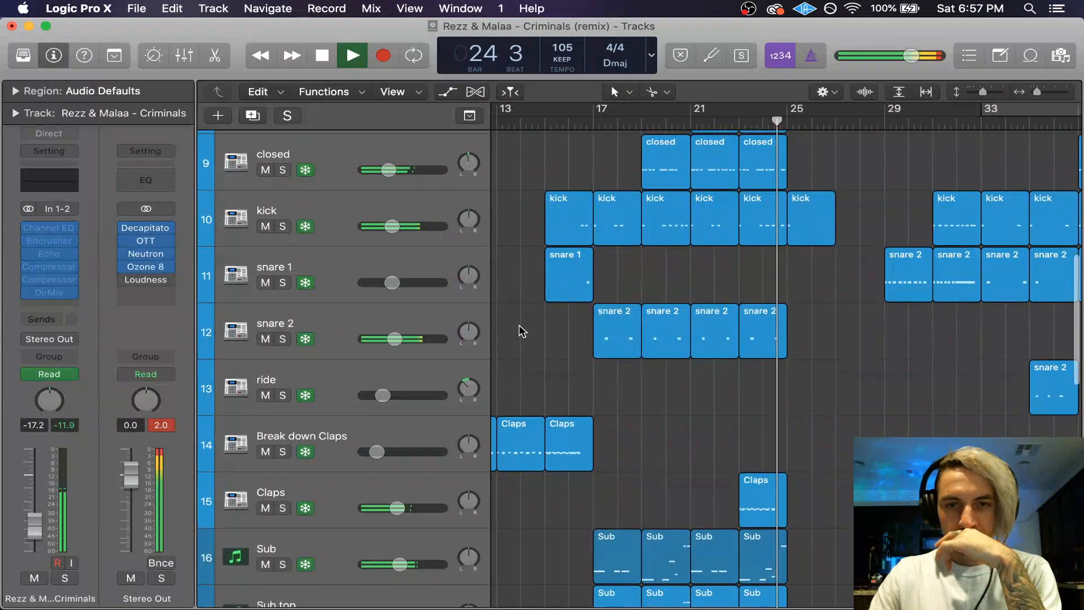
pyautogui.scroll(2, 520, 330)
pyautogui.moveTo(404, 226)
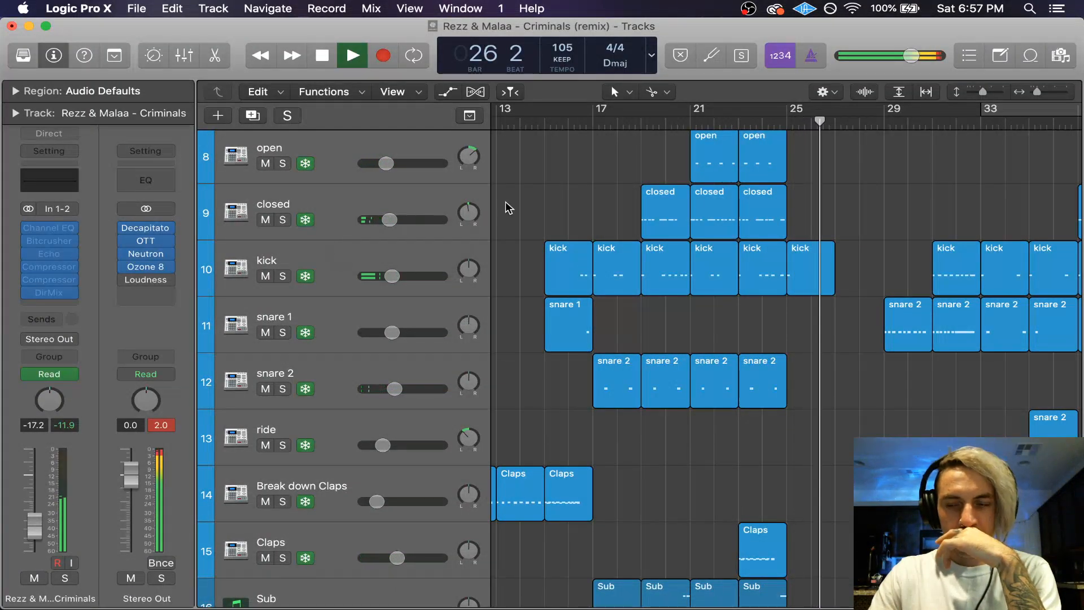
pyautogui.hscroll(2, 506, 201)
pyautogui.scroll(5, 505, 201)
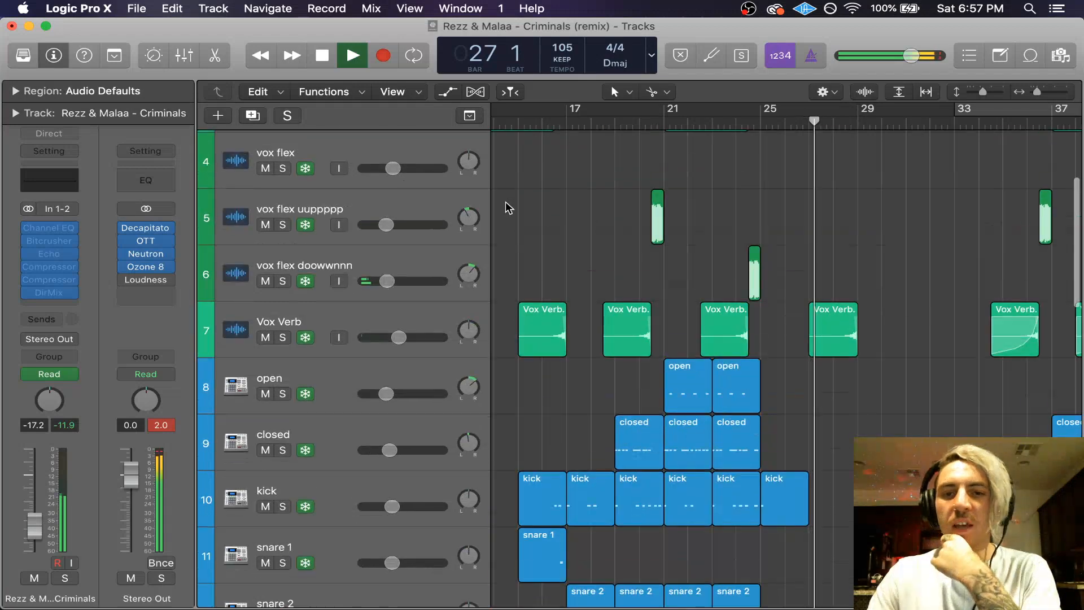
pyautogui.press('space')
# Step: Hide the inspector and look over the arrangement's vocal and drum tracks from bar 1
pyautogui.hscroll(-10, 506, 201)
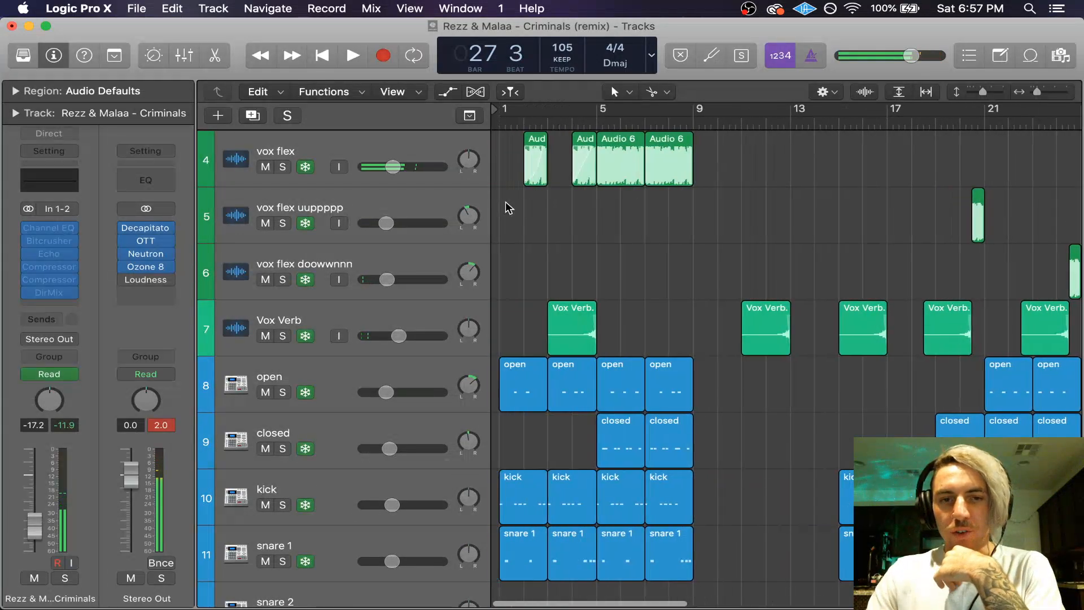
pyautogui.scroll(1, 505, 201)
pyautogui.scroll(5, 506, 202)
pyautogui.hscroll(7, 623, 249)
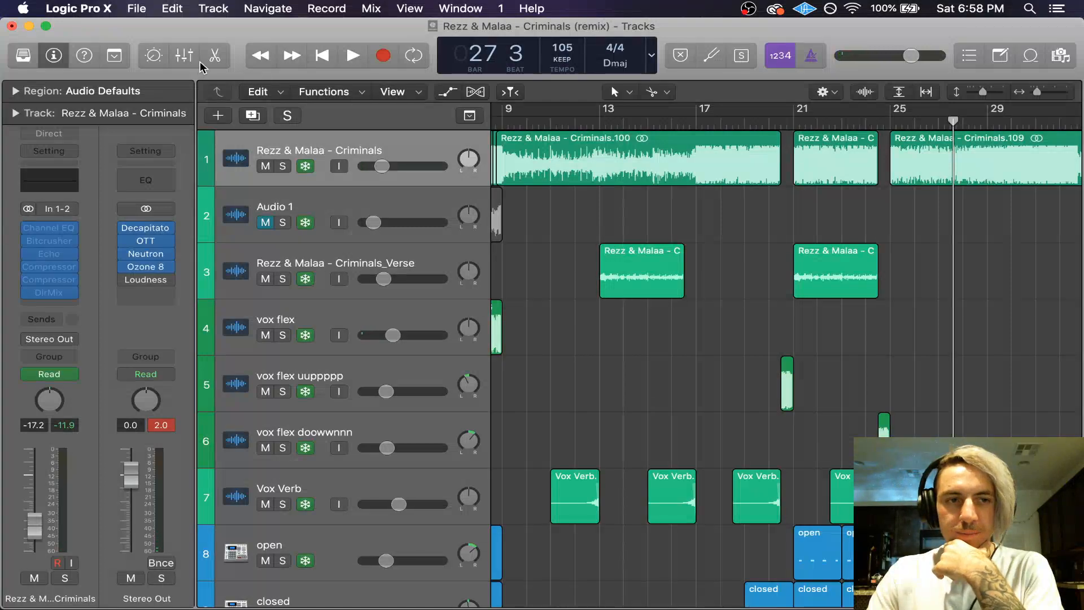
pyautogui.click(59, 56)
pyautogui.hscroll(-8, 485, 237)
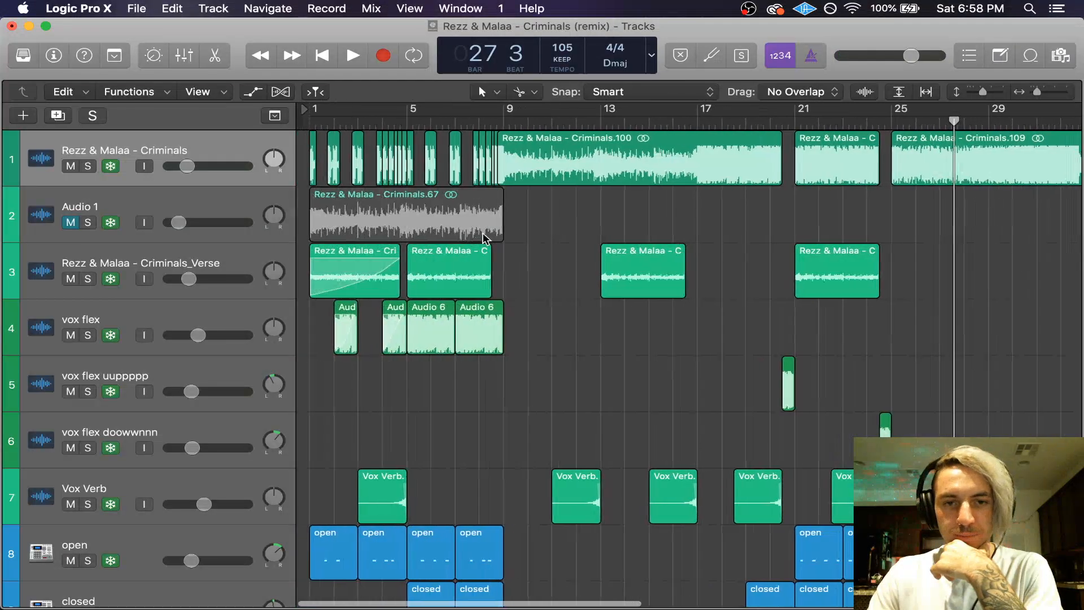
pyautogui.scroll(-5, 484, 237)
pyautogui.scroll(-3, 484, 238)
pyautogui.scroll(8, 484, 237)
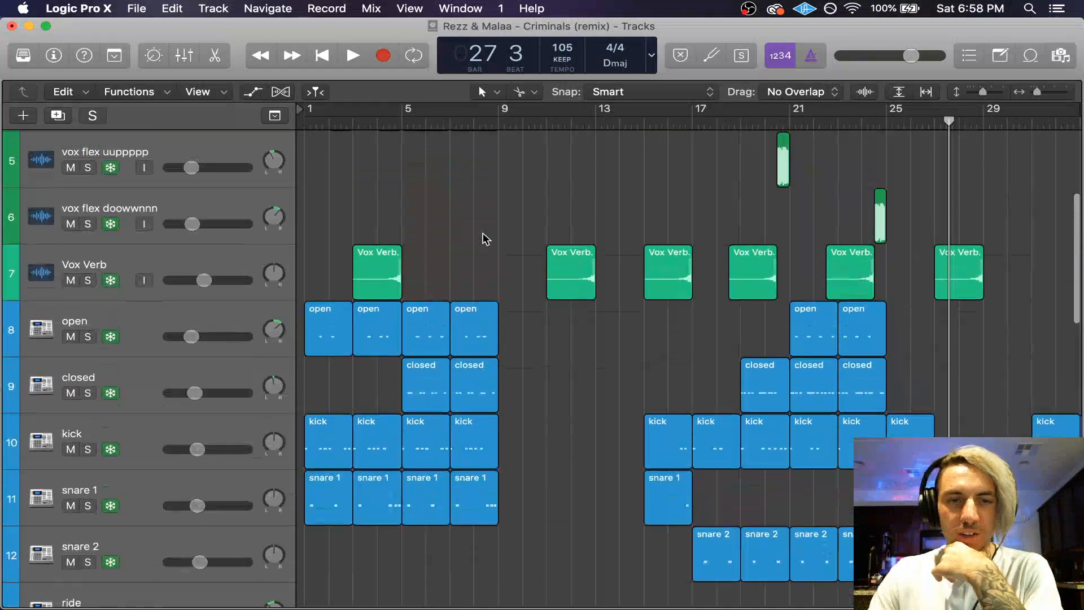
pyautogui.scroll(-1, 479, 237)
# Step: Solo the Rezz & Malaa - Criminals track, audition it briefly from bar 1, and unsolo it
pyautogui.click(88, 165)
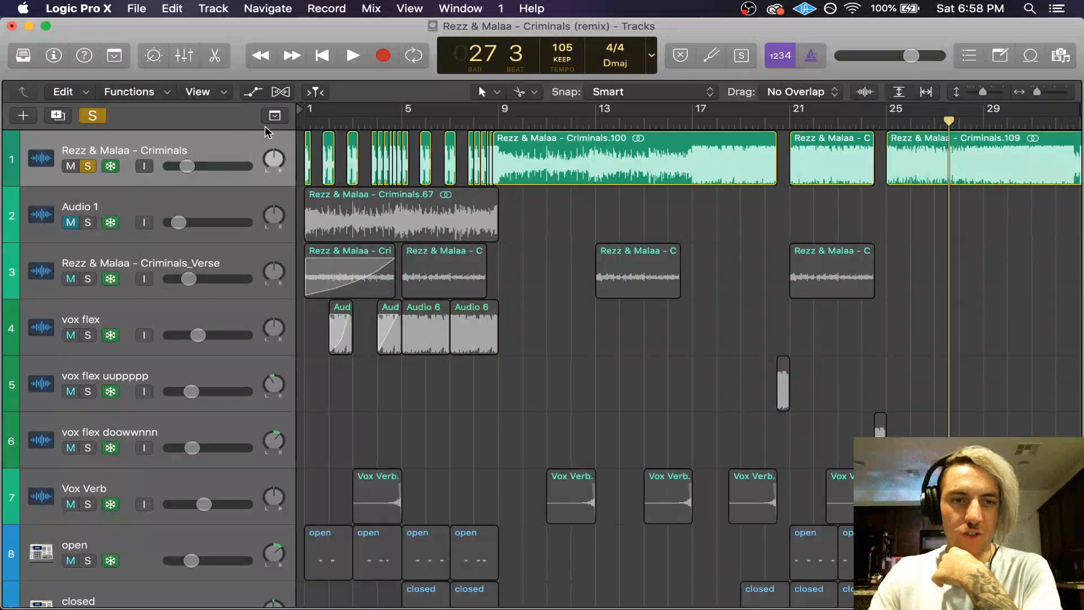
pyautogui.press('Return')
pyautogui.press('space')
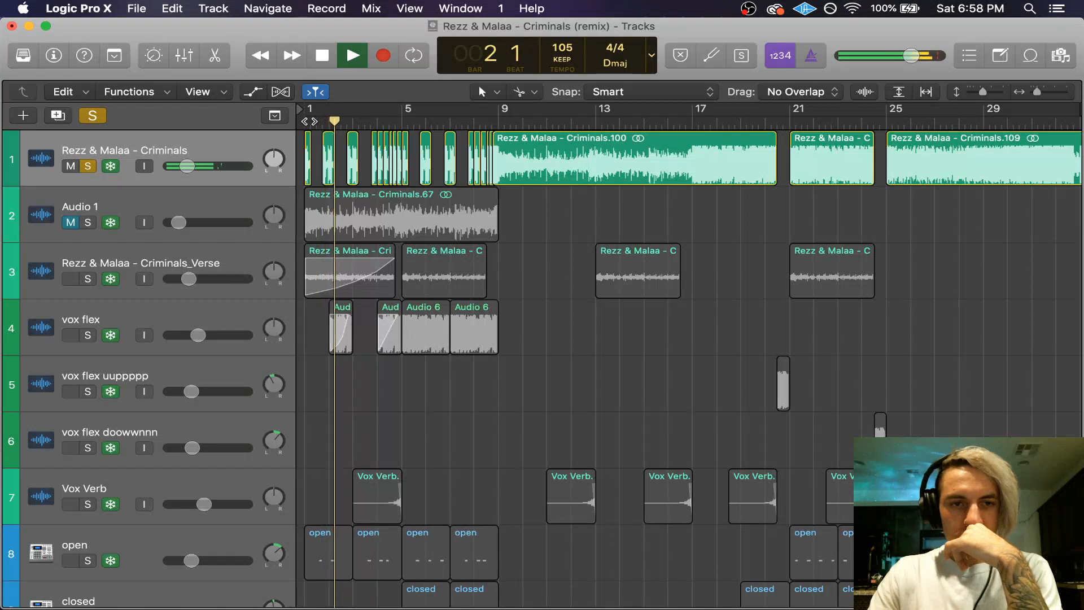
pyautogui.press('space')
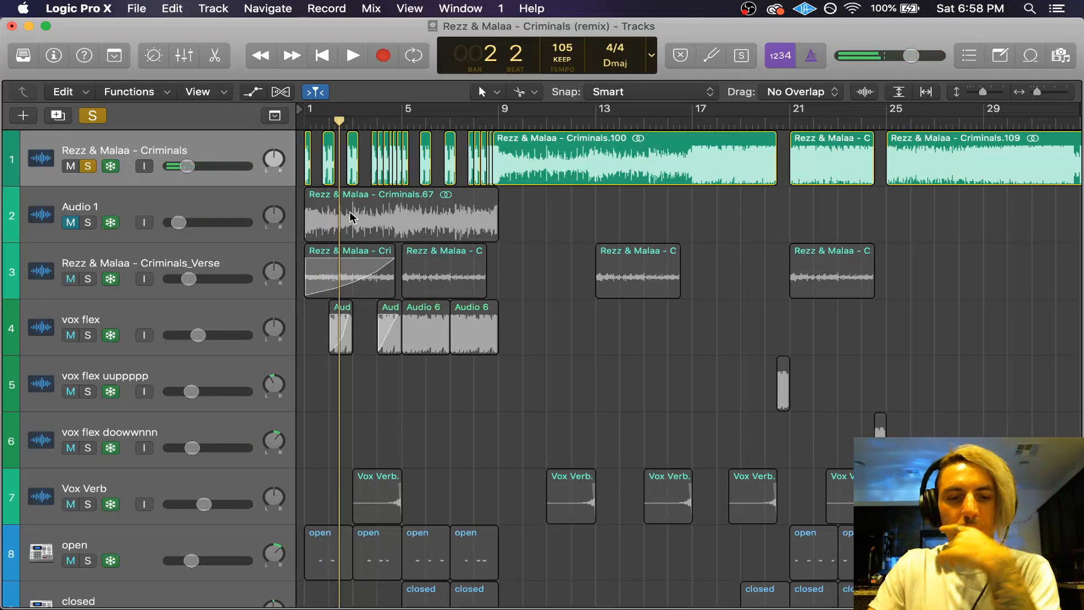
pyautogui.scroll(-5, 350, 216)
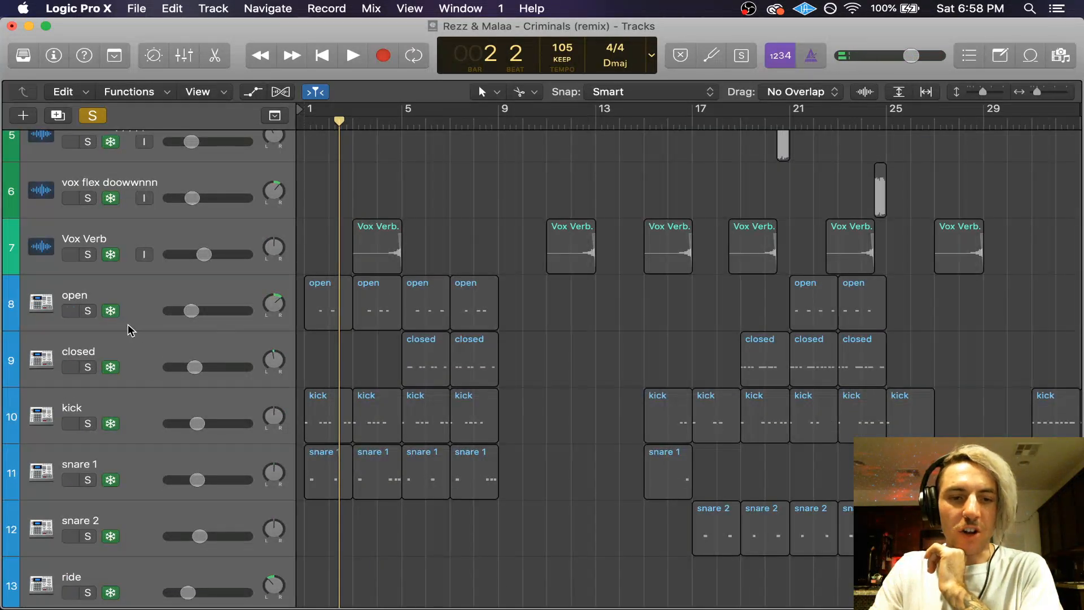
pyautogui.scroll(-2, 344, 416)
pyautogui.scroll(7, 344, 418)
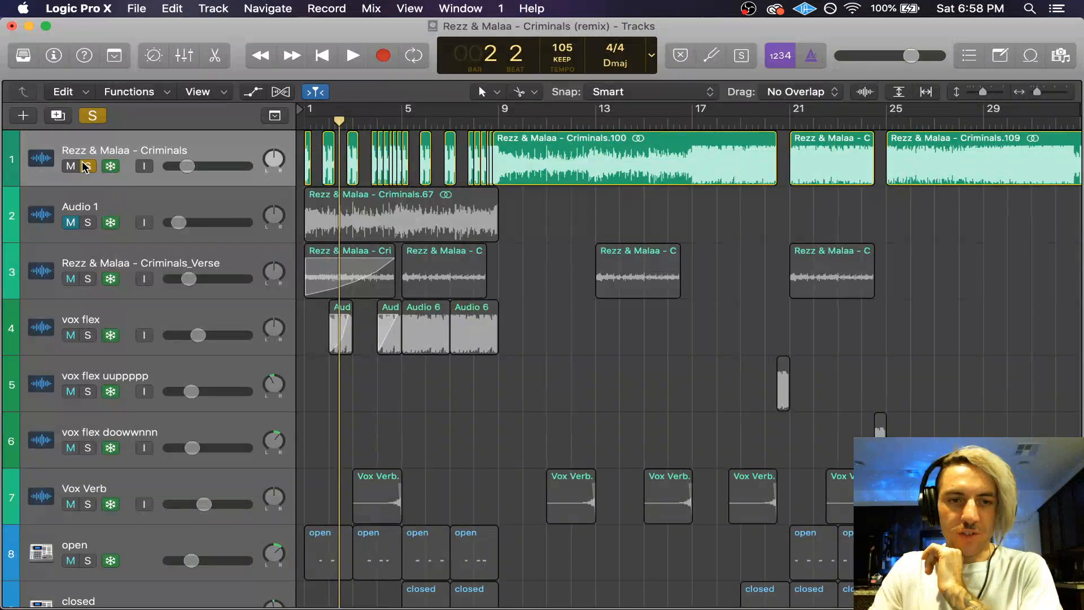
pyautogui.click(87, 166)
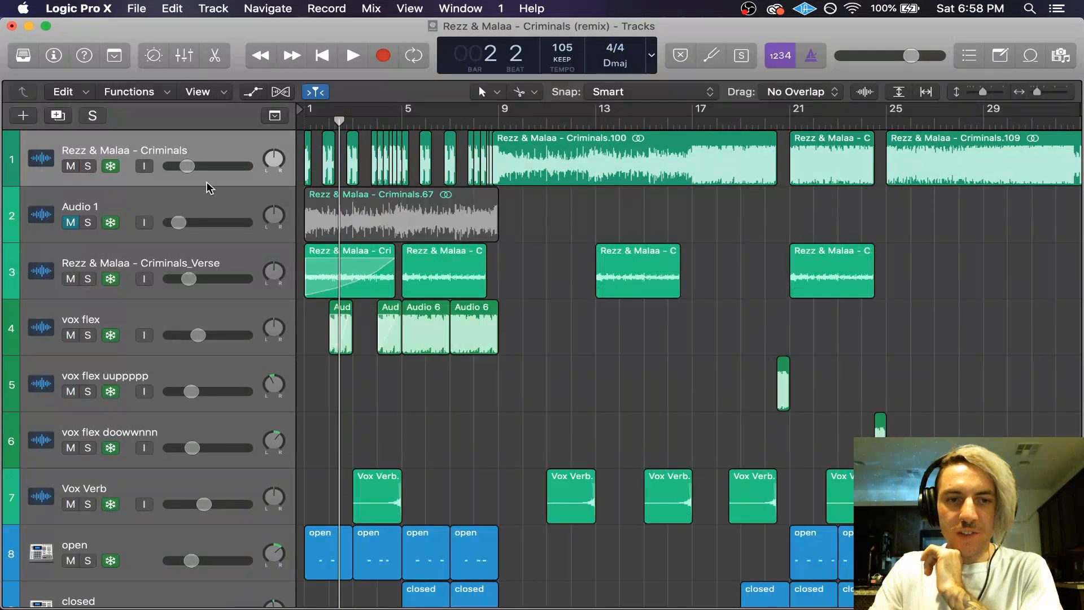
# Step: Solo the Rezz & Malaa - Criminals_Verse track and audition it briefly from bar 5
pyautogui.click(87, 279)
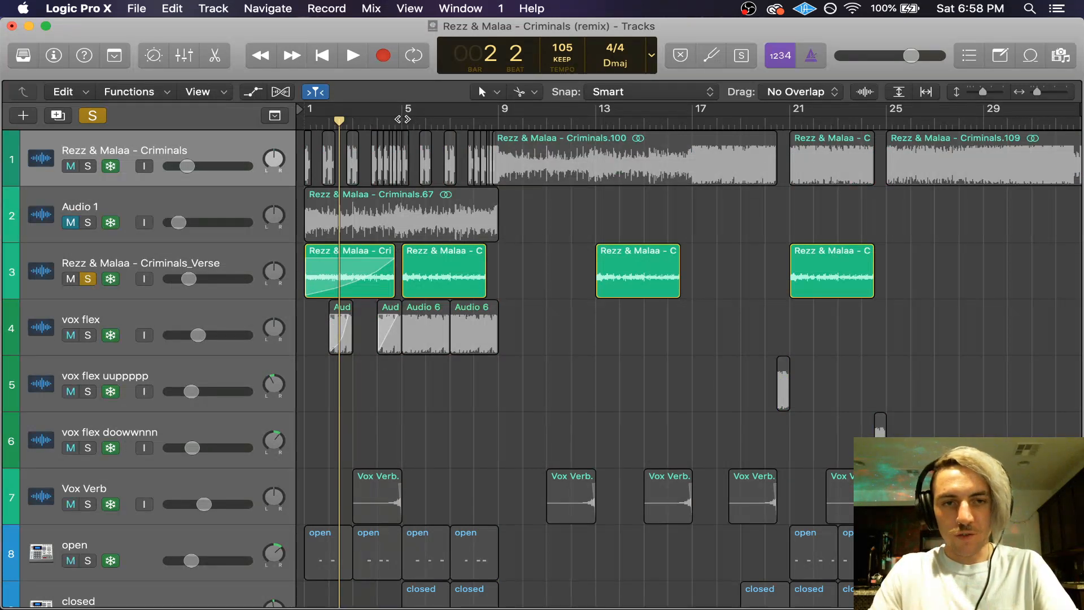
pyautogui.click(402, 119)
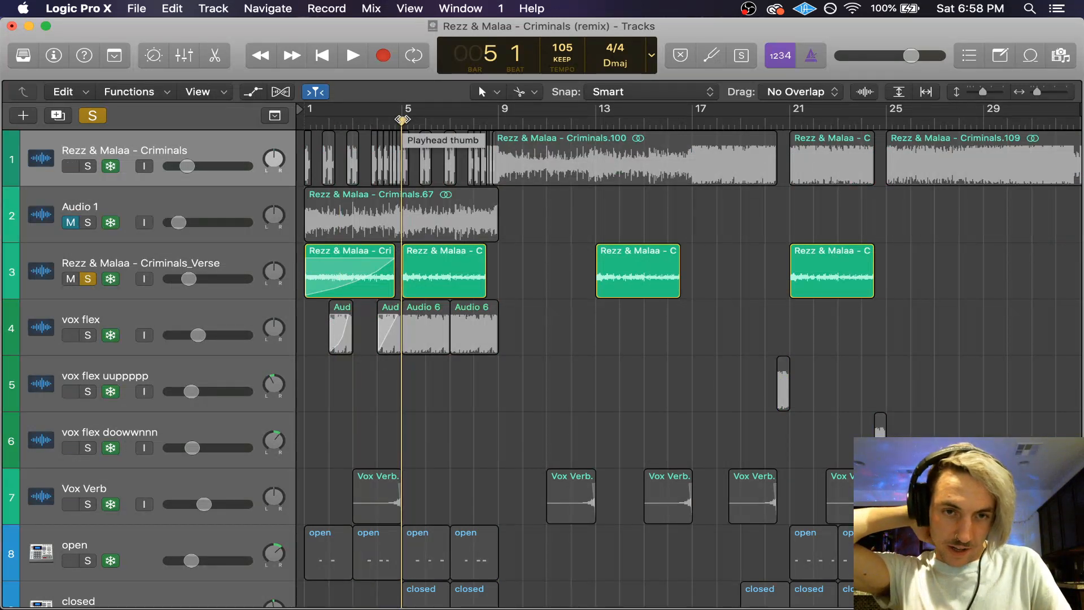
pyautogui.press('space')
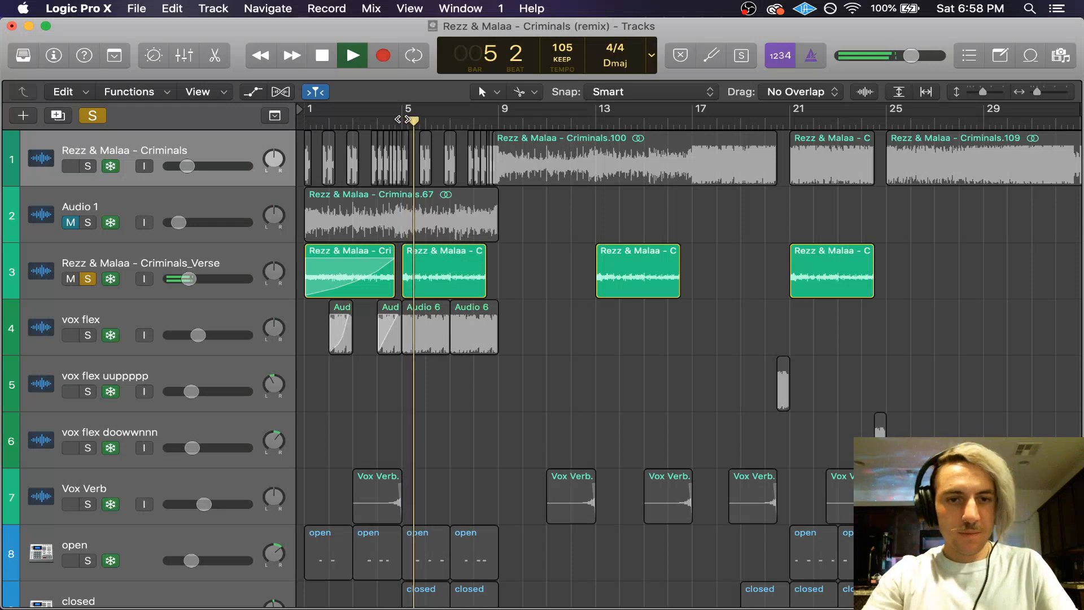
pyautogui.press('space')
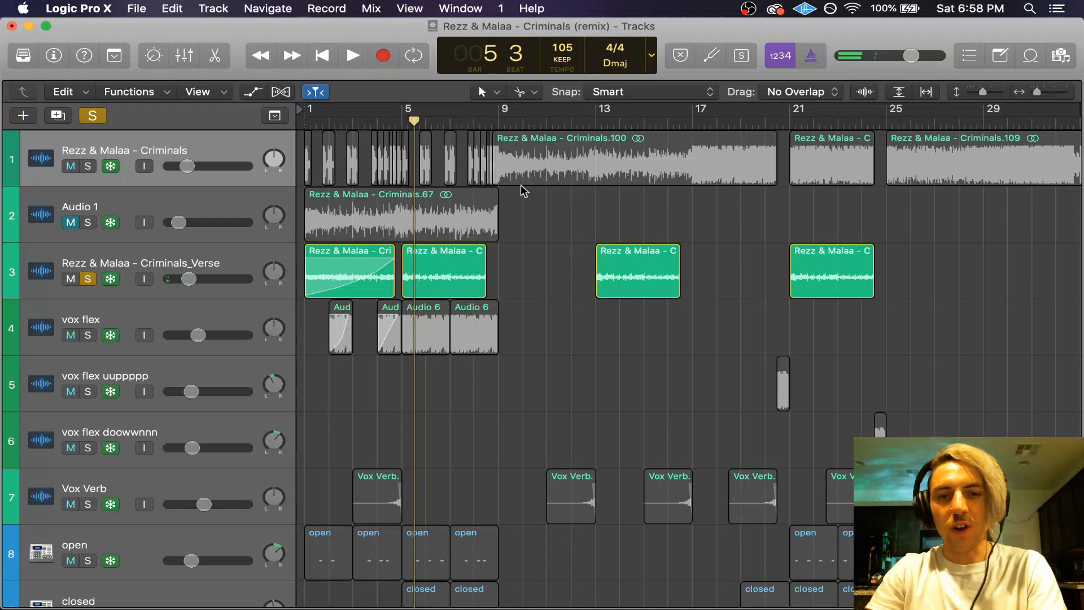
# Step: Set a cycle range from bar 9 to bar 13 and switch cycling off again
pyautogui.moveTo(500, 116); pyautogui.dragTo(598, 117)
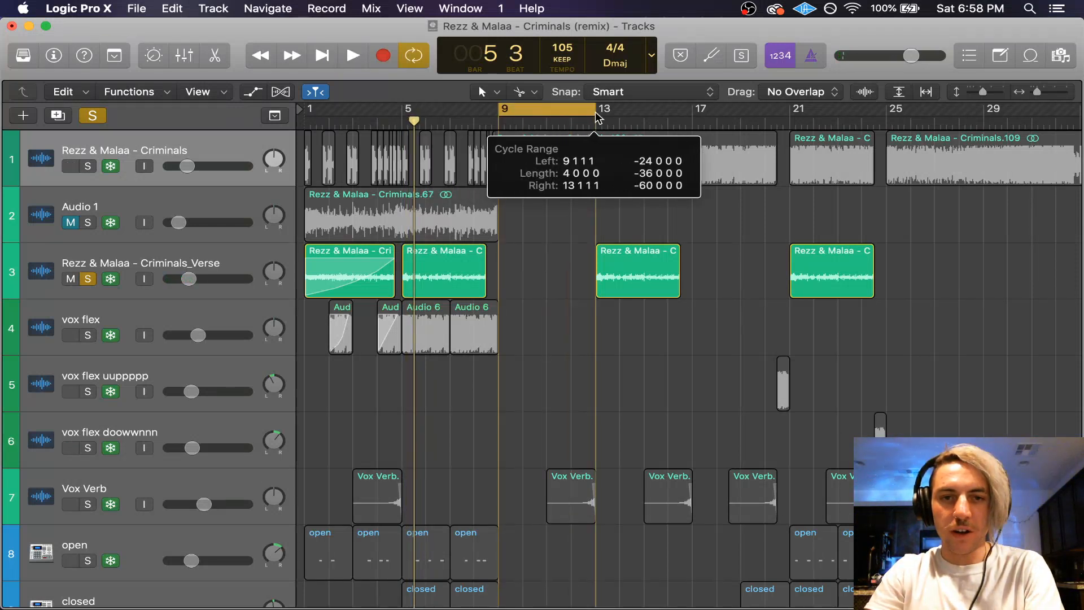
pyautogui.click(537, 109)
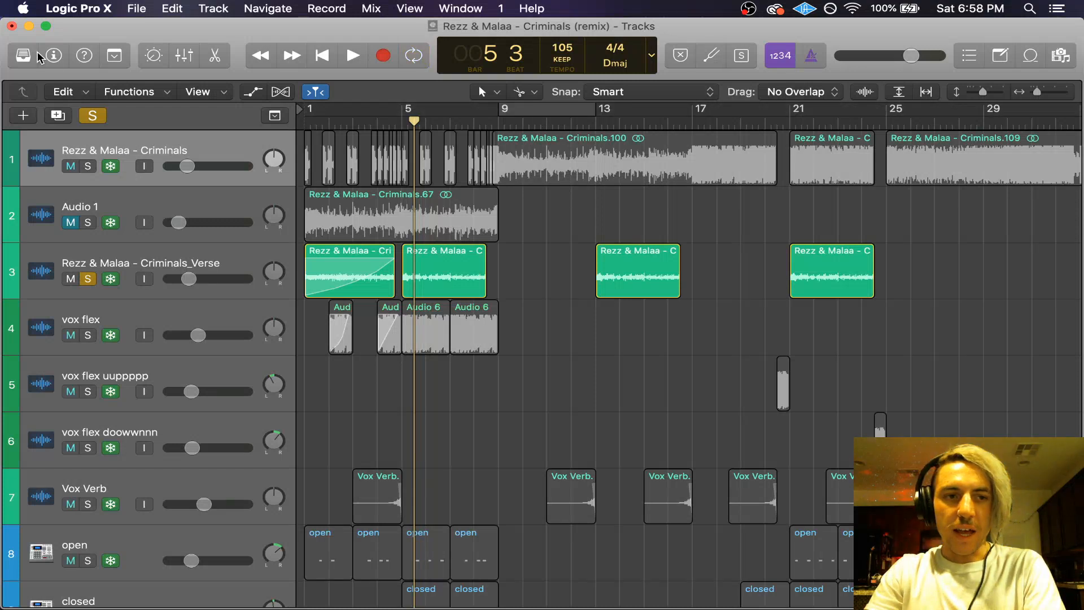
# Step: Show the inspector and check the channel strips of the Rezz & Malaa - Criminals_Verse and Audio 1 tracks
pyautogui.click(54, 55)
pyautogui.click(335, 261)
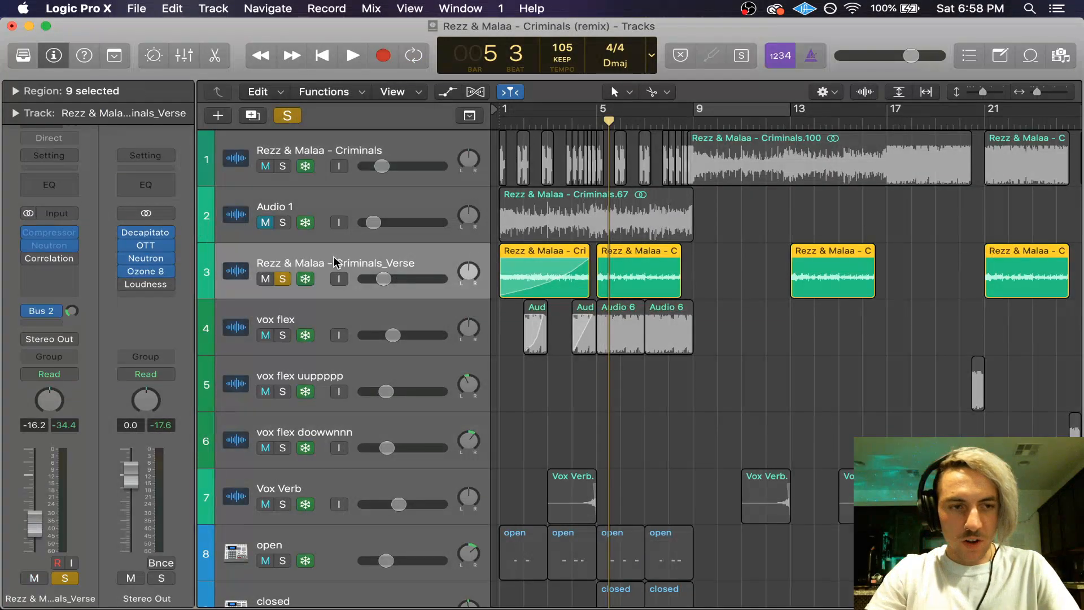
pyautogui.click(405, 198)
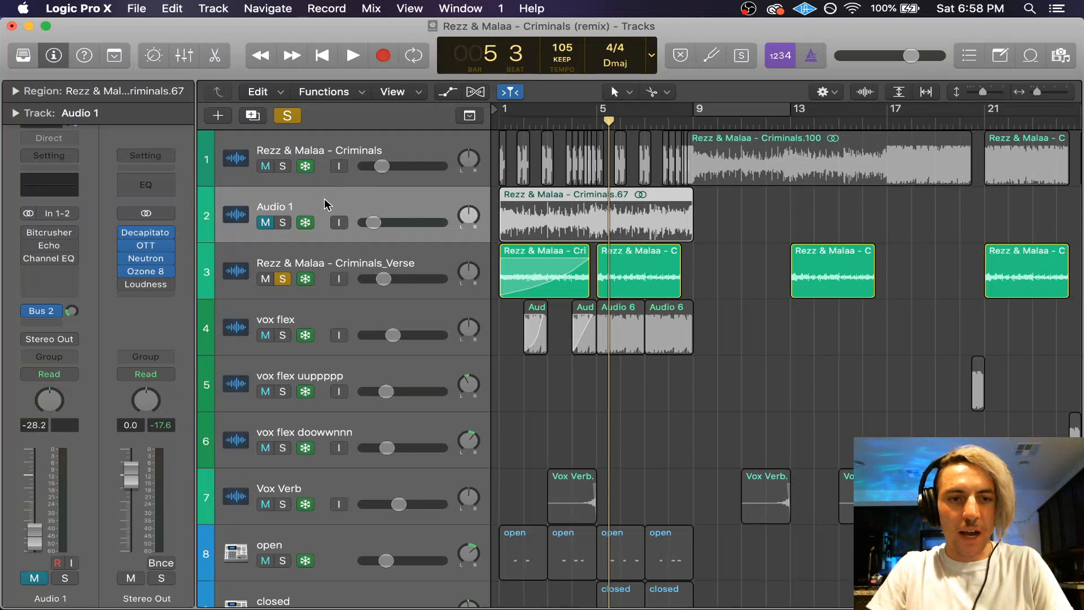
pyautogui.click(338, 260)
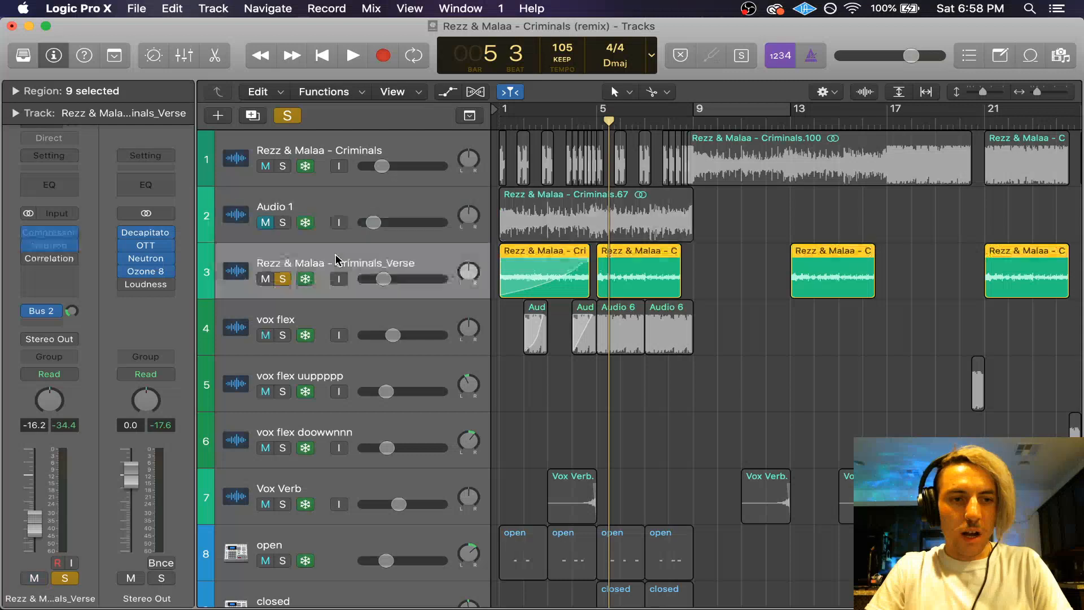
pyautogui.click(343, 192)
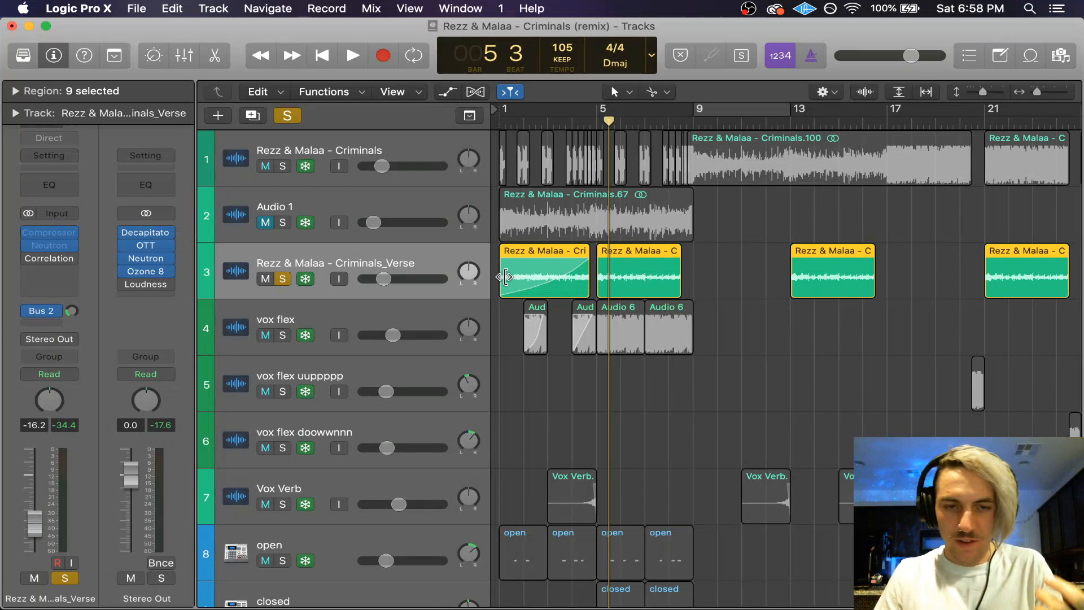
# Step: Unsolo the Rezz & Malaa - Criminals_Verse track, deselect its regions, and look through the drum, sub and synth tracks
pyautogui.press('s')
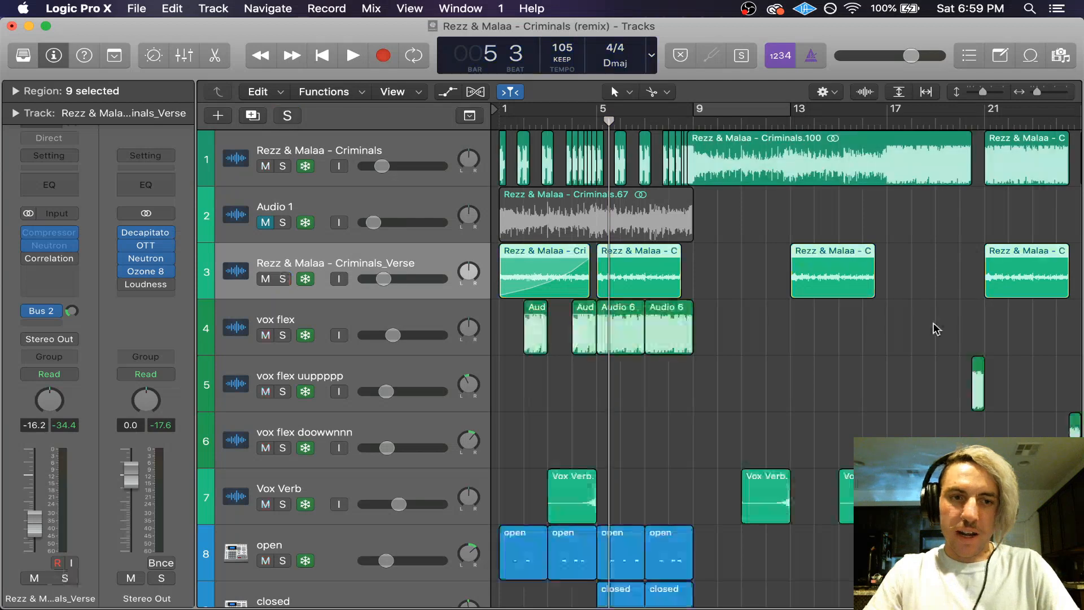
pyautogui.click(806, 319)
pyautogui.scroll(-10, 806, 319)
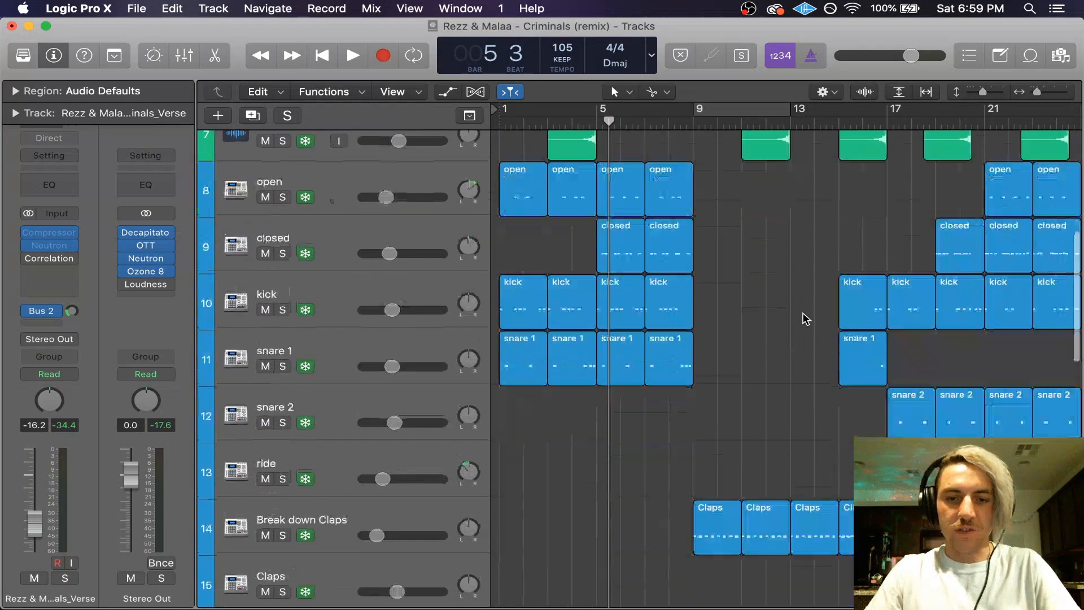
pyautogui.scroll(-3, 644, 237)
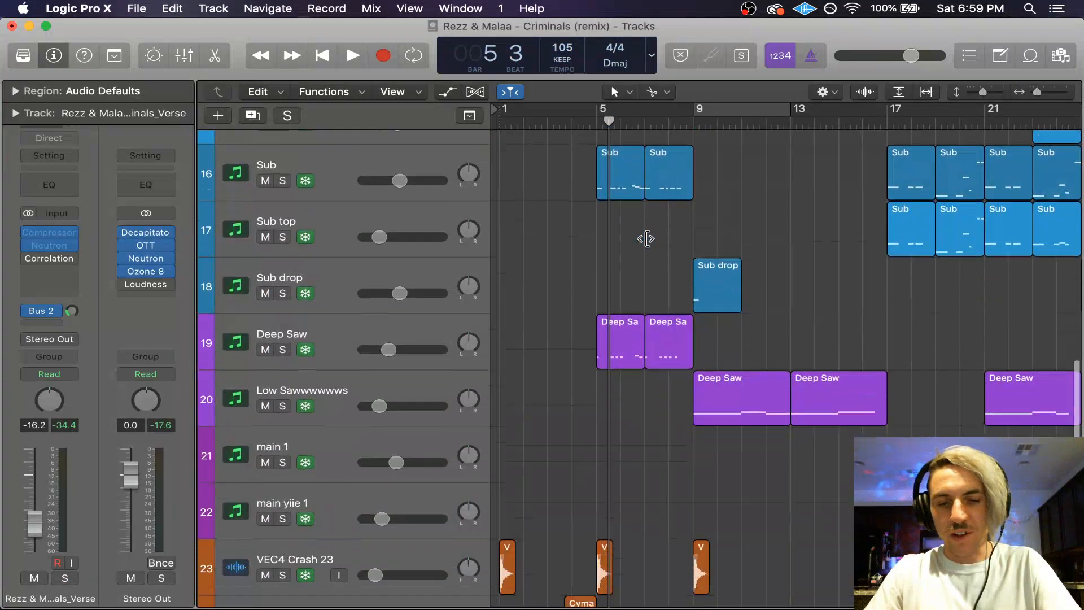
pyautogui.scroll(-4, 639, 263)
pyautogui.scroll(15, 639, 263)
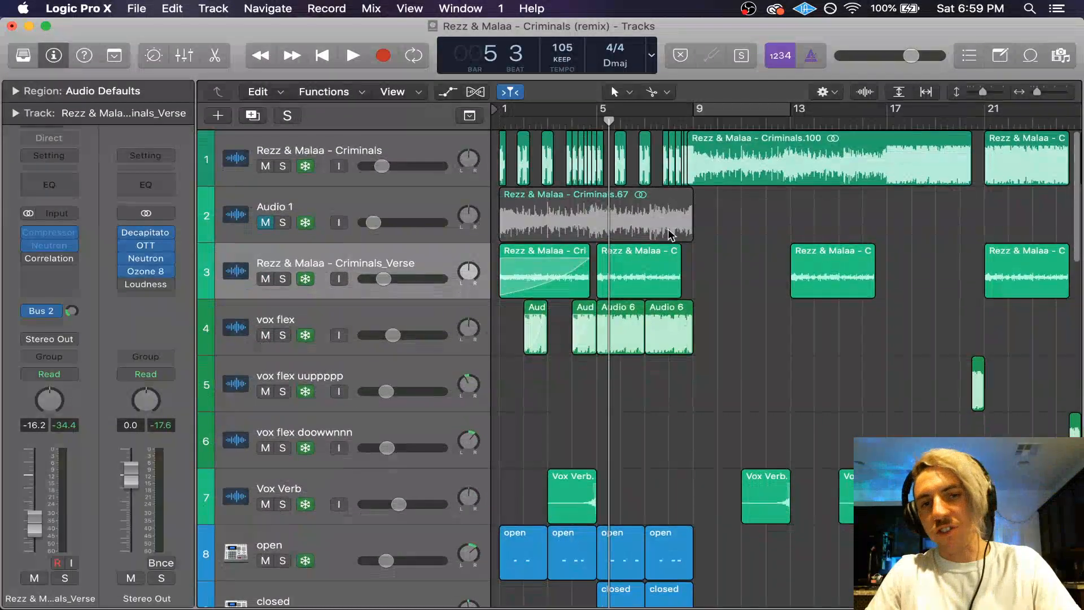
# Step: Play the full mix from bar 5 and stop at bar 7
pyautogui.click(596, 125)
pyautogui.press('space')
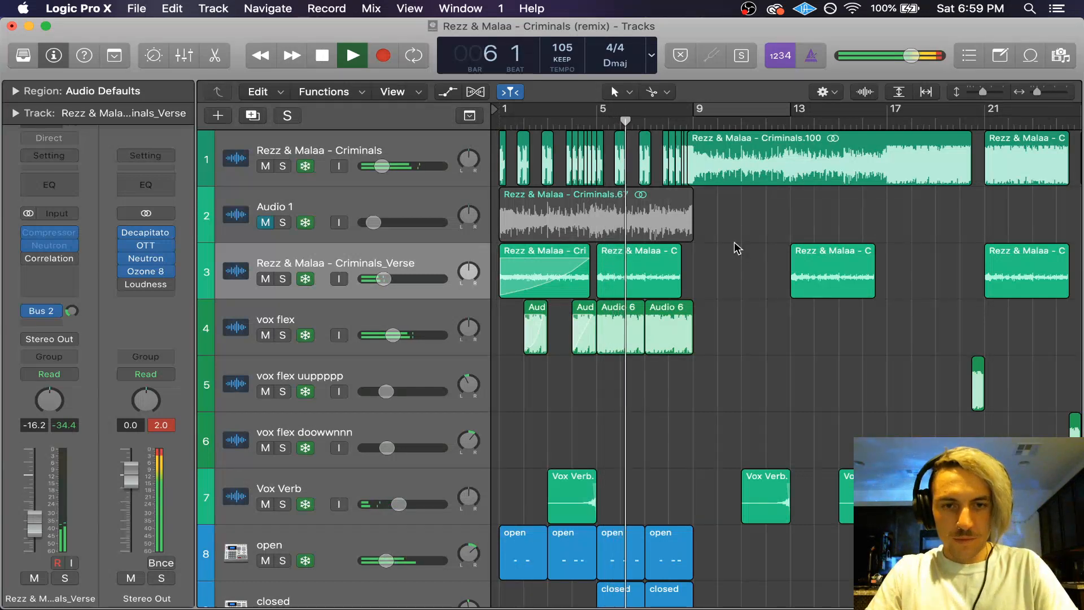
pyautogui.press('space')
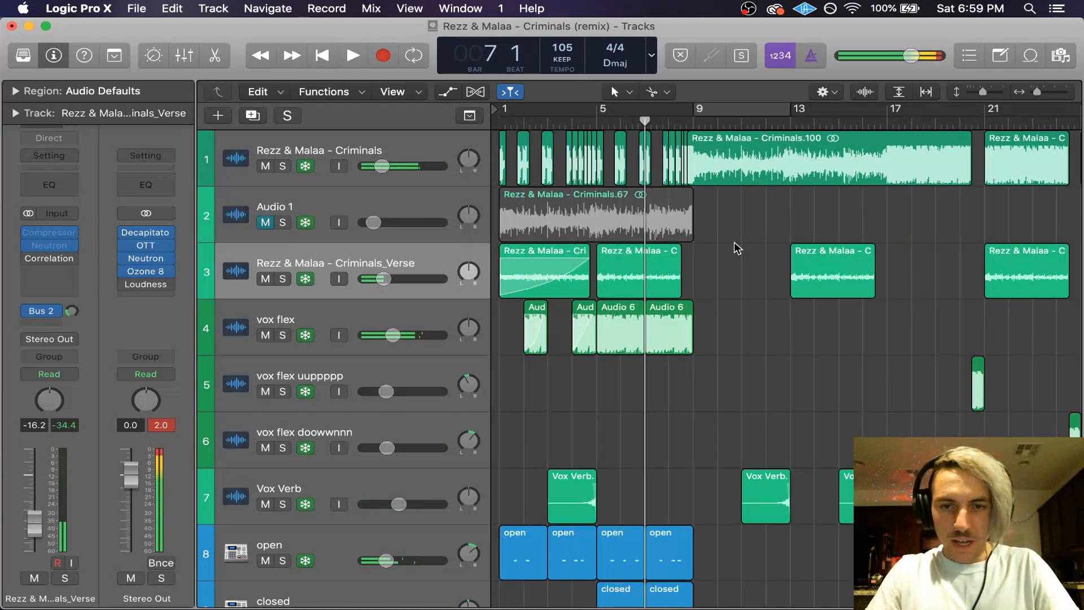
# Step: Play the remix from bar 13 and briefly solo the Rezz & Malaa - Criminals_Verse track to compare it with the full mix
pyautogui.click(791, 121)
pyautogui.hscroll(5, 693, 251)
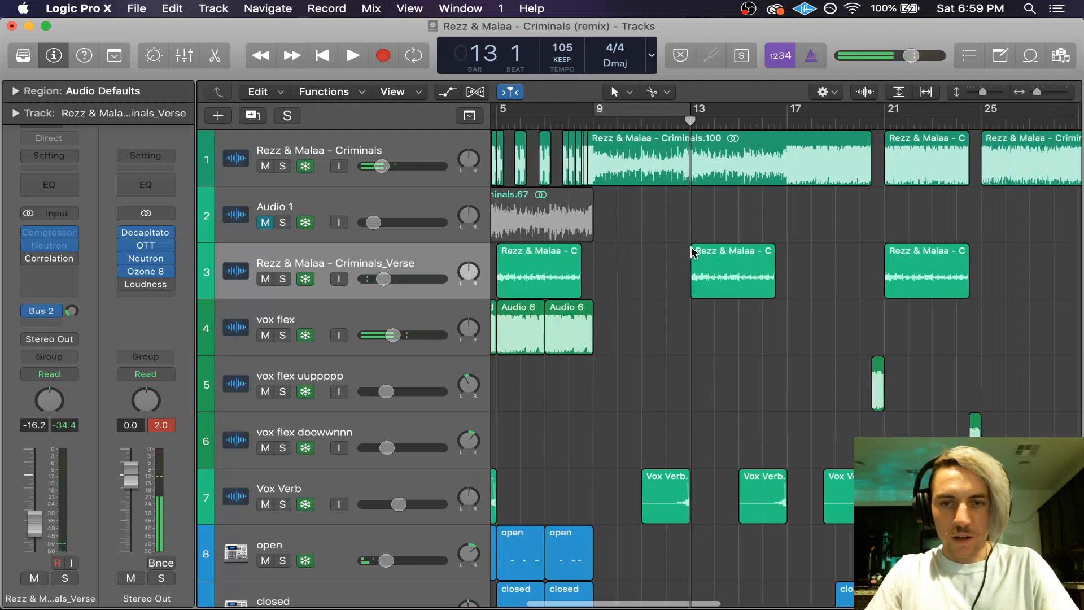
pyautogui.press('space')
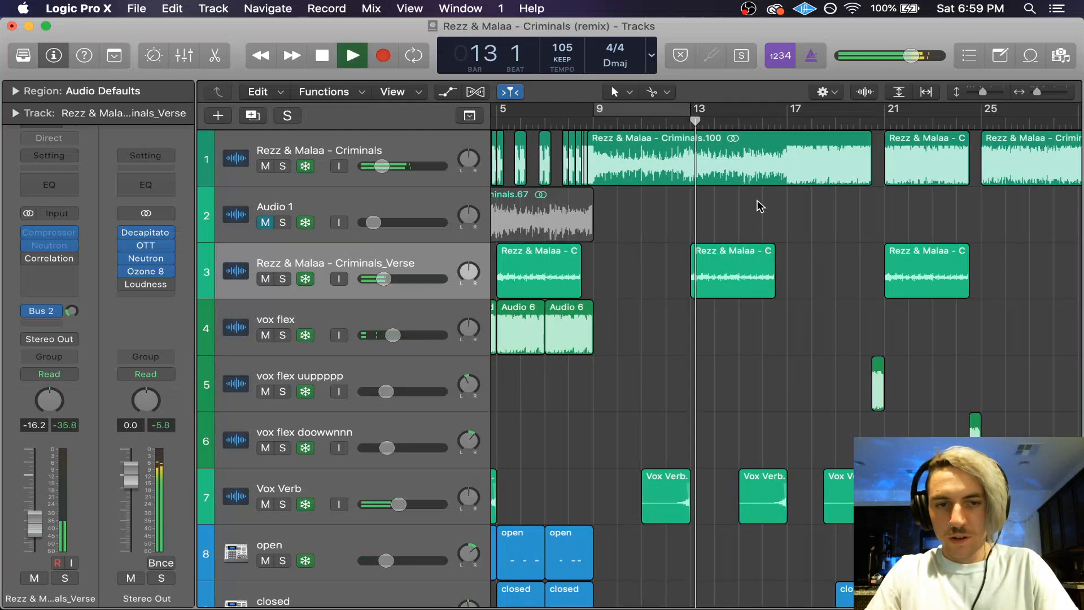
pyautogui.click(283, 279)
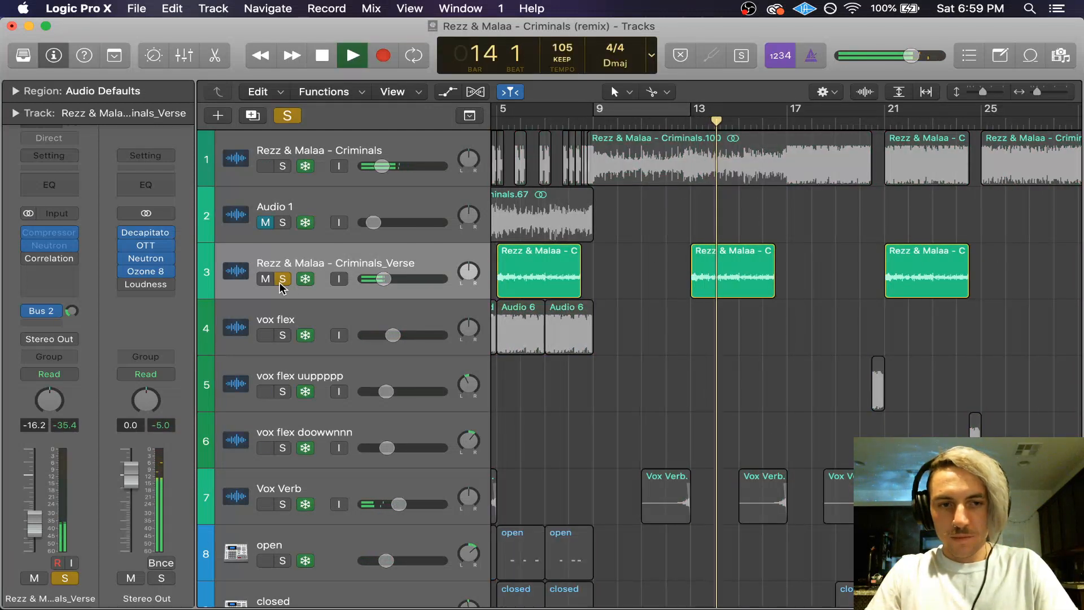
pyautogui.click(282, 279)
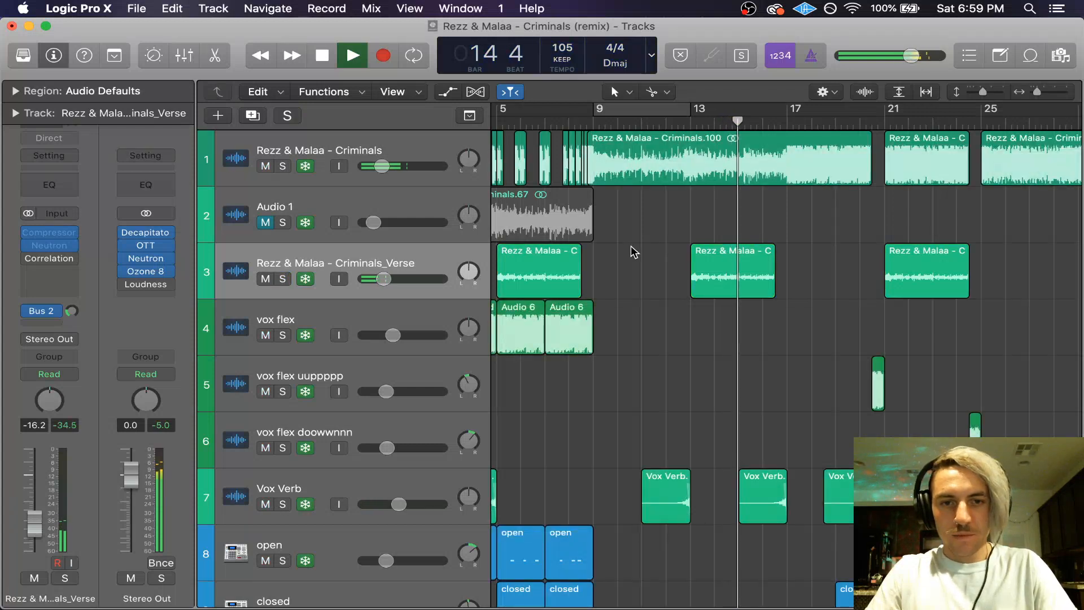
# Step: Play the mix from bar 5 to bar 7, briefly soloing the Rezz & Malaa - Criminals_Verse track, and unfreeze that track
pyautogui.hscroll(-5, 633, 251)
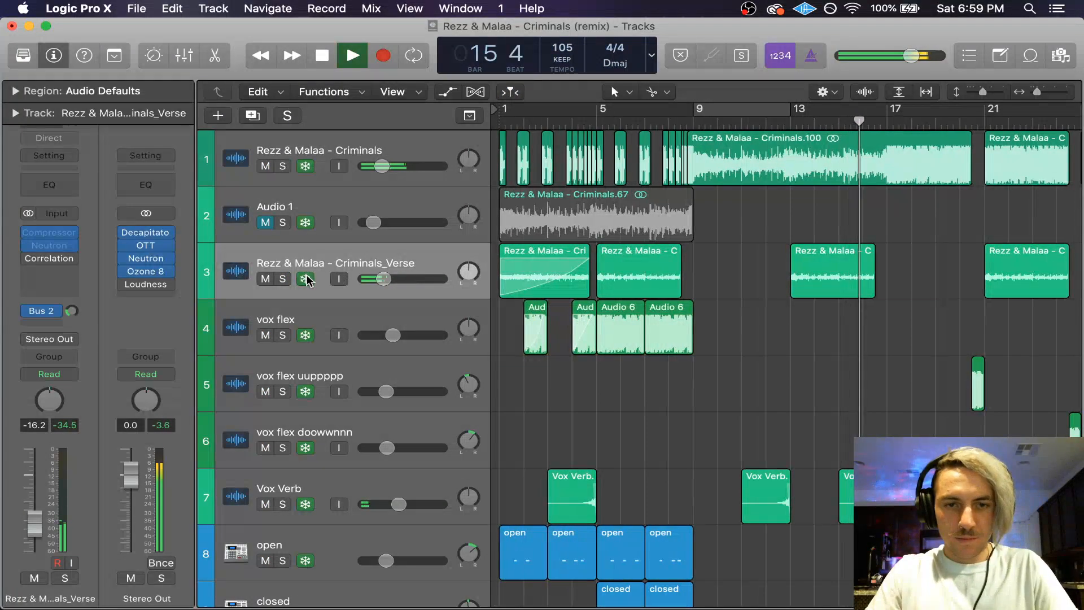
pyautogui.click(597, 121)
pyautogui.click(282, 279)
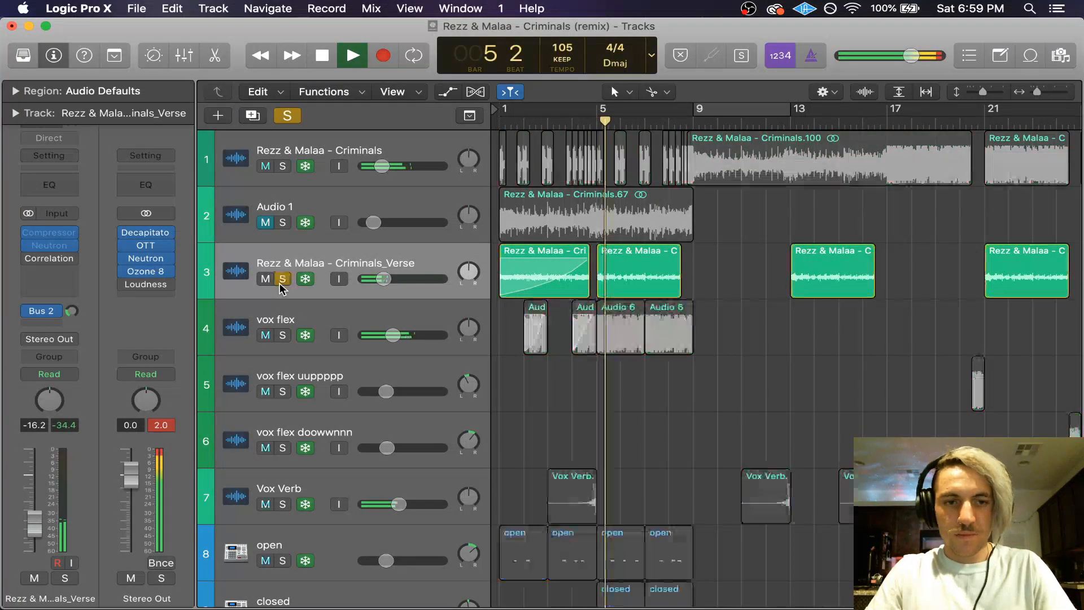
pyautogui.click(283, 279)
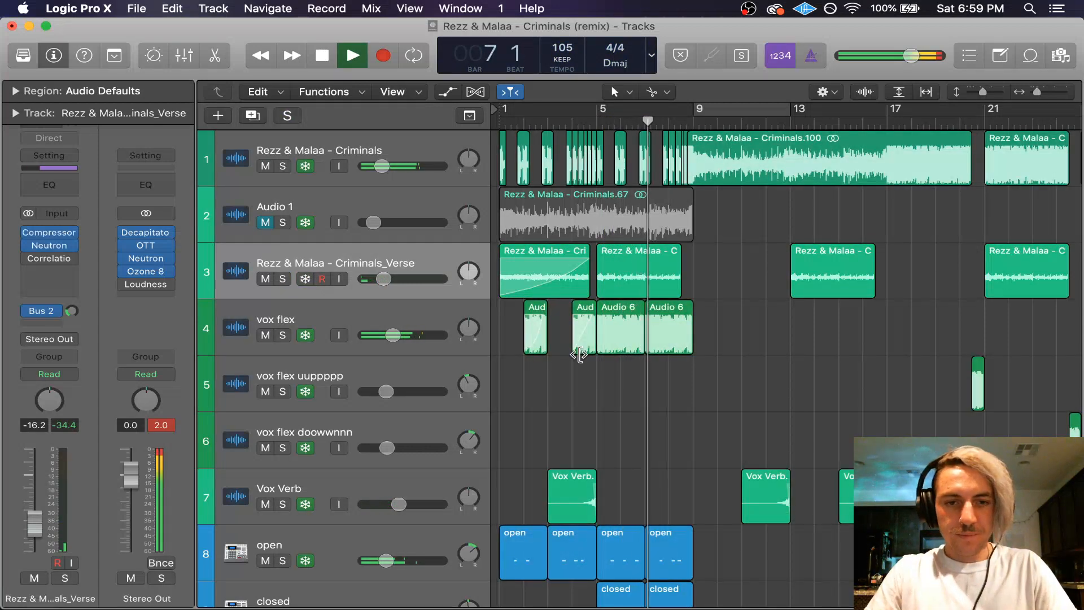
pyautogui.press('space')
# Step: Open Neutron on the Rezz & Malaa - Criminals_Verse track and set the equalizer's 48 dB high-pass frequency to 658 Hz
pyautogui.moveTo(31, 249)
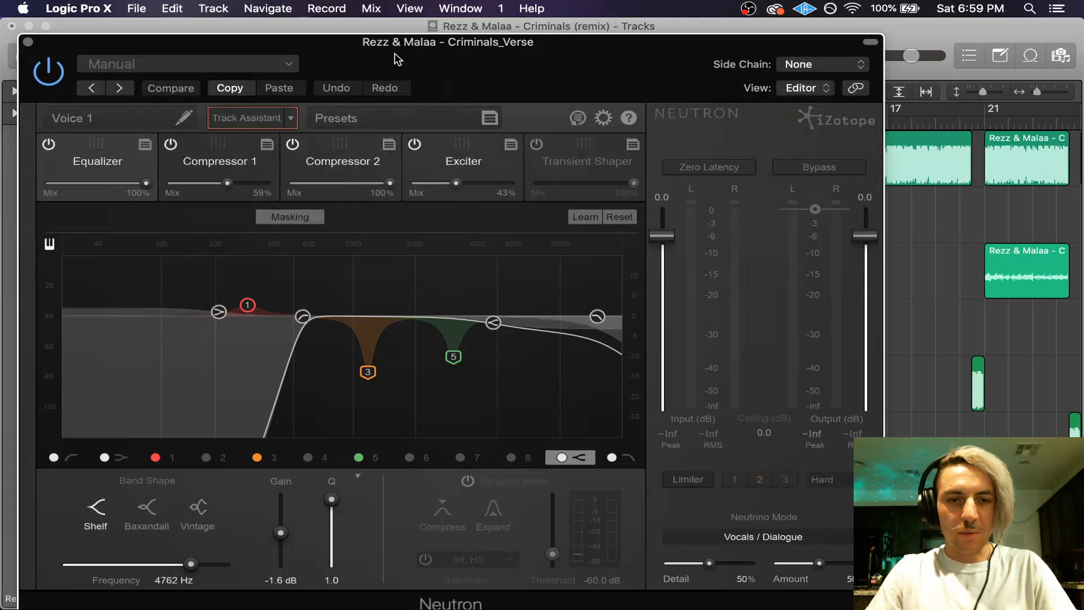
pyautogui.moveTo(395, 53); pyautogui.dragTo(527, 44)
pyautogui.moveTo(432, 302); pyautogui.dragTo(446, 302)
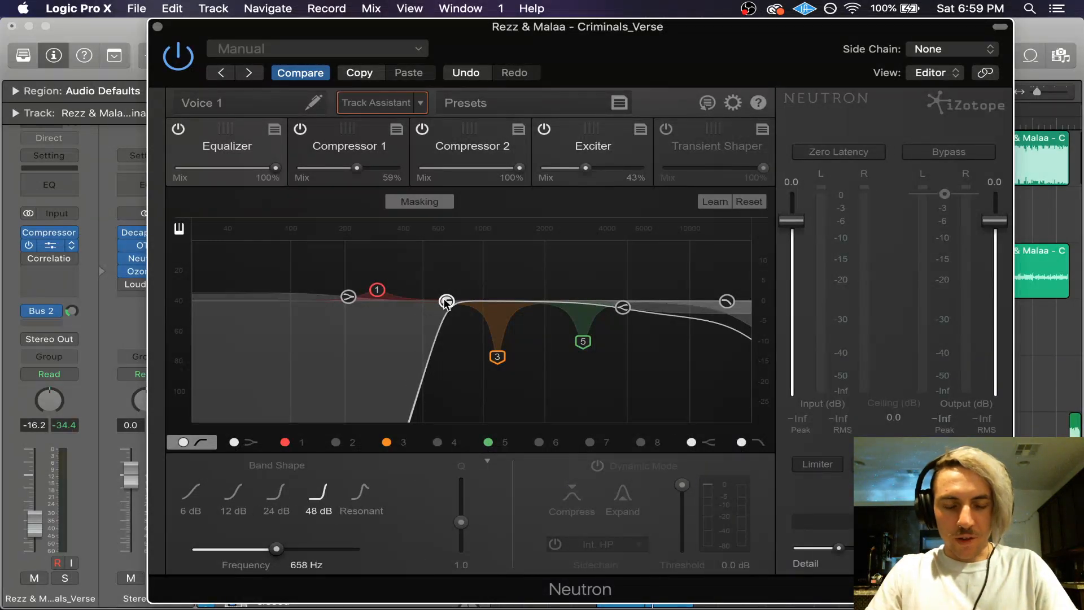
pyautogui.click(496, 238)
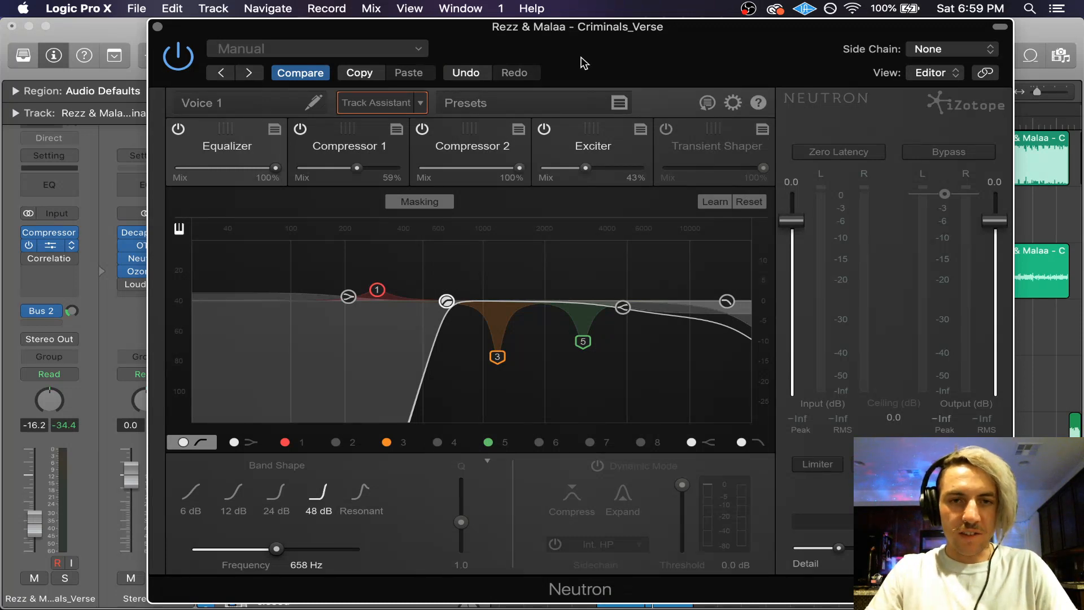
# Step: Return the playhead to bar 5, then lower Neutron's high shelf slightly and set its low-pass to 13413 Hz
pyautogui.moveTo(584, 63); pyautogui.dragTo(590, 369)
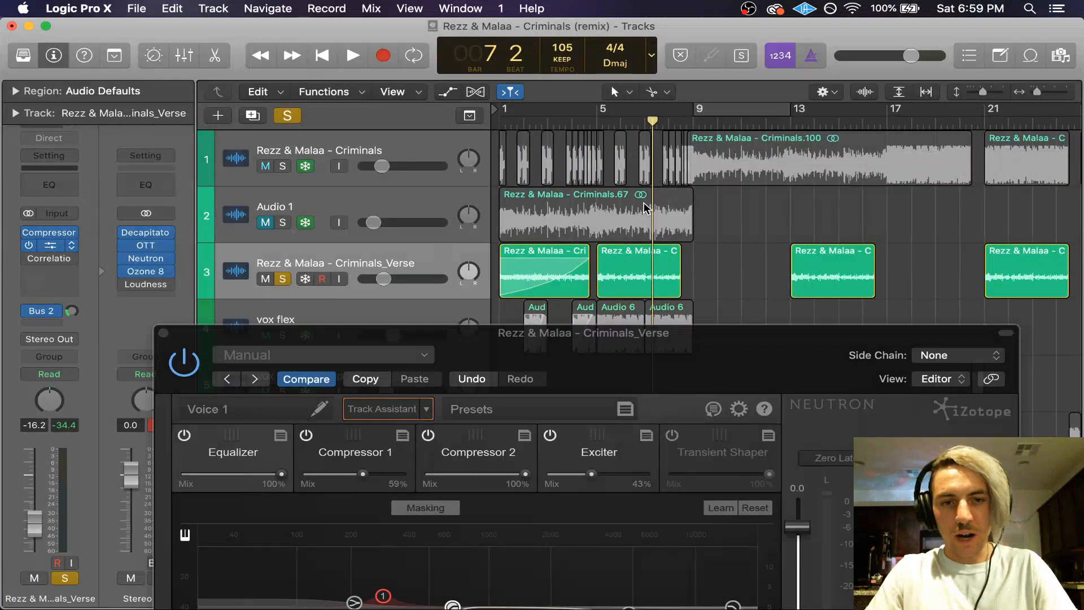
pyautogui.click(602, 125)
pyautogui.moveTo(633, 353); pyautogui.dragTo(603, 82)
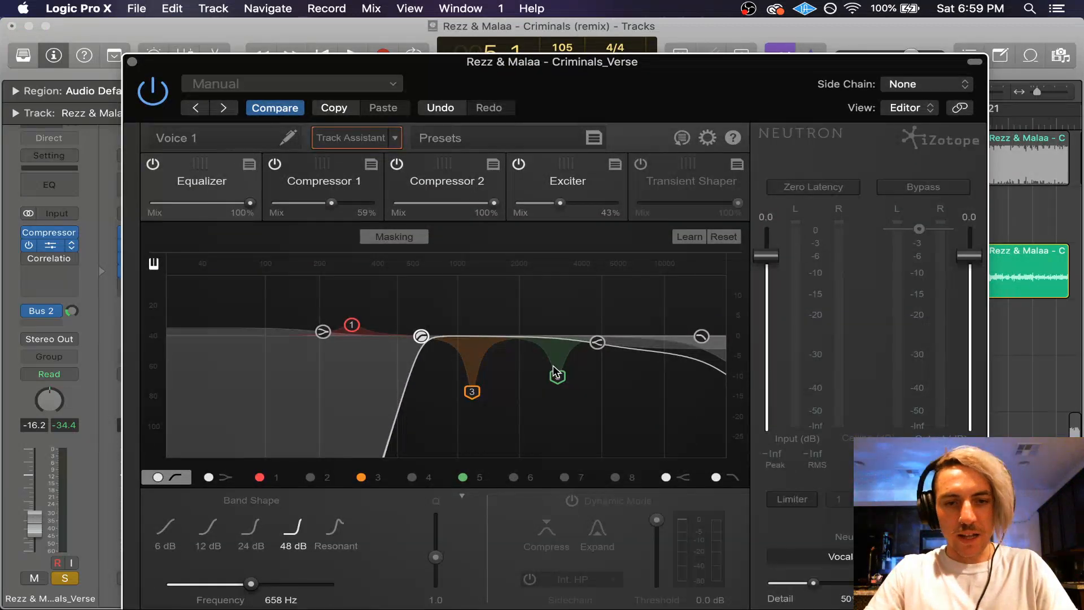
pyautogui.moveTo(596, 343); pyautogui.dragTo(599, 348)
pyautogui.moveTo(700, 337); pyautogui.dragTo(690, 337)
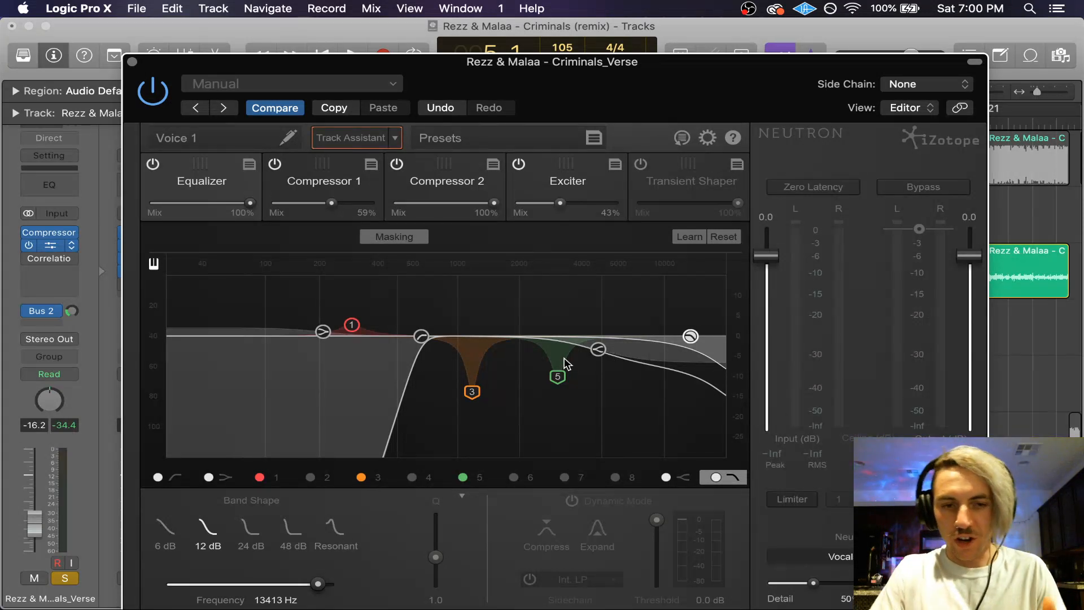
# Step: While playing the soloed verse from bar 5, lower EQ band 5 to -13.4 dB and set the high-pass to 725 Hz
pyautogui.press('space')
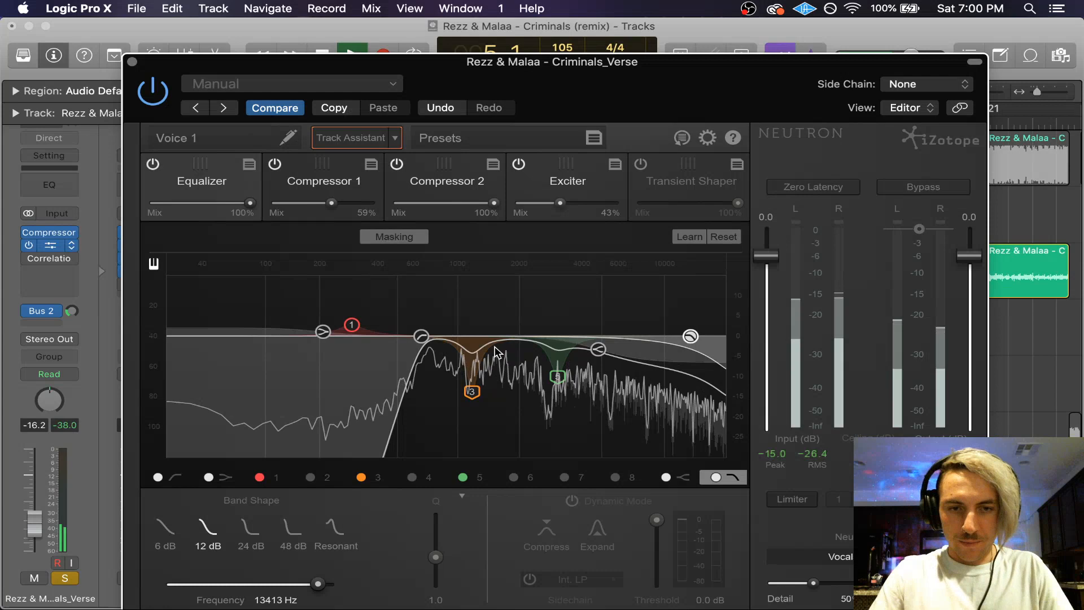
pyautogui.click(557, 376)
pyautogui.moveTo(557, 376); pyautogui.dragTo(586, 392)
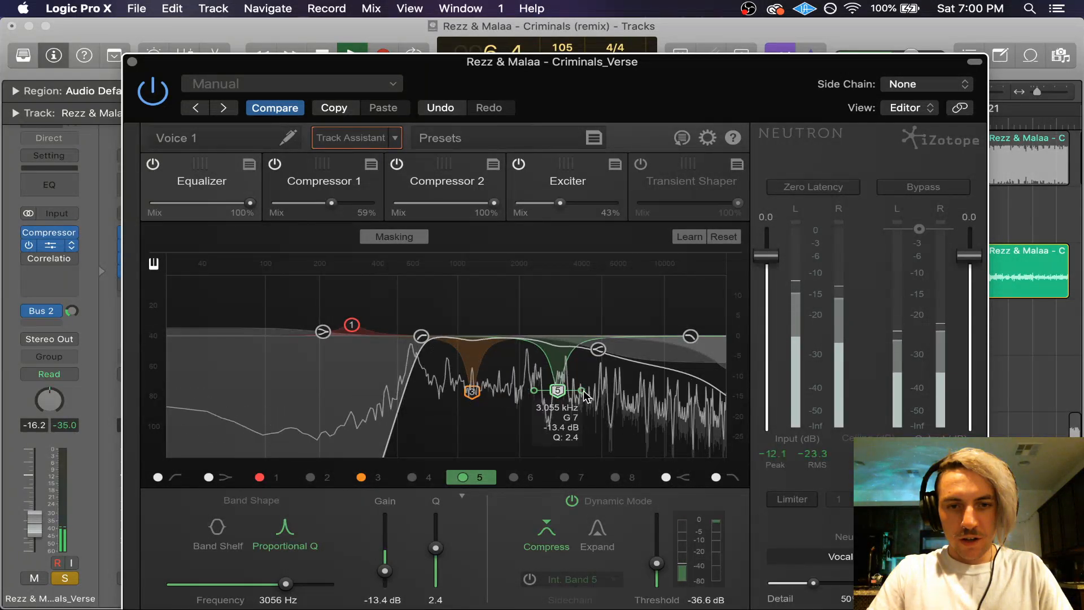
pyautogui.moveTo(426, 337); pyautogui.dragTo(435, 339)
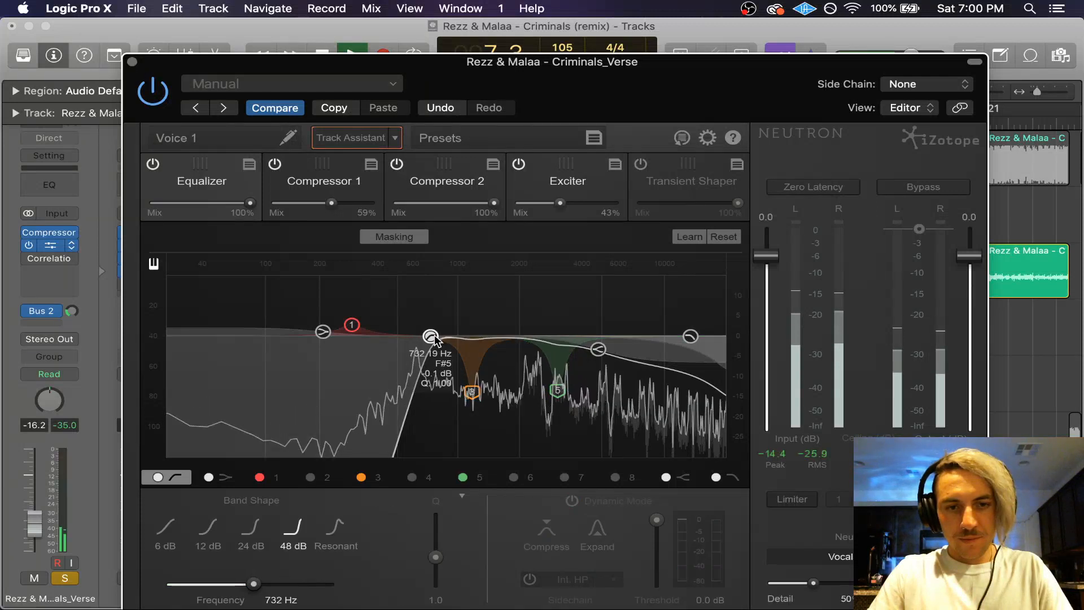
pyautogui.press('space')
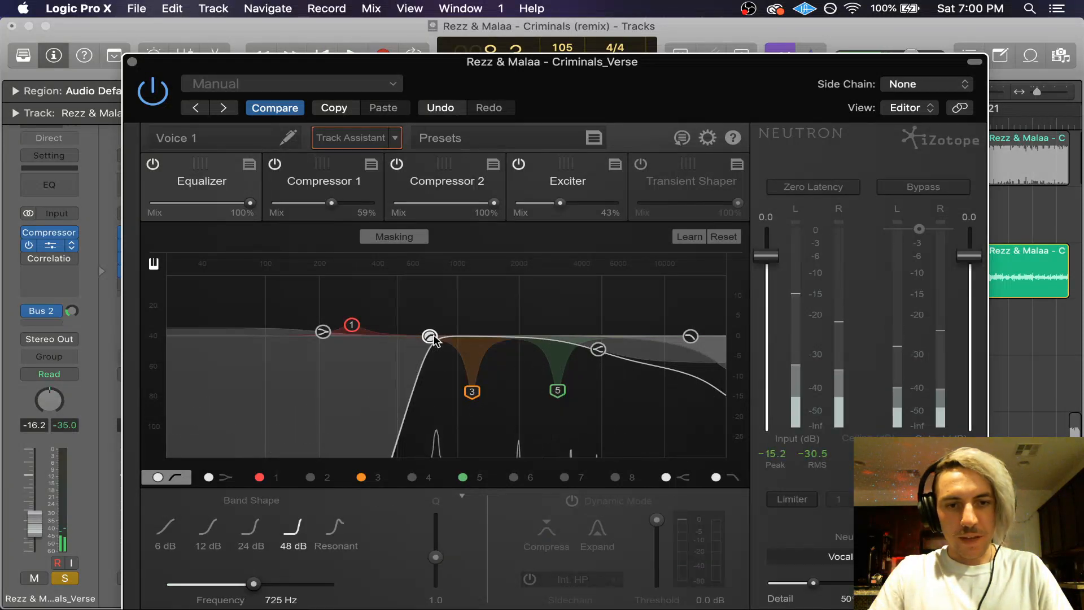
# Step: Close Neutron, view the Compressor settings on the Rezz & Malaa - Criminals_Verse track, and close the Compressor
pyautogui.click(131, 62)
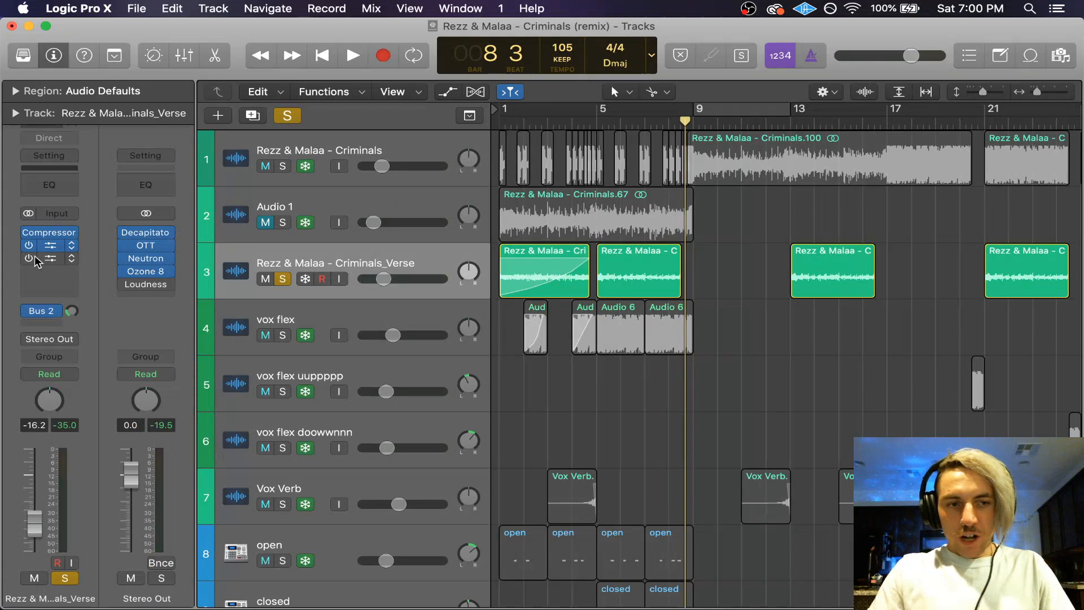
pyautogui.click(50, 233)
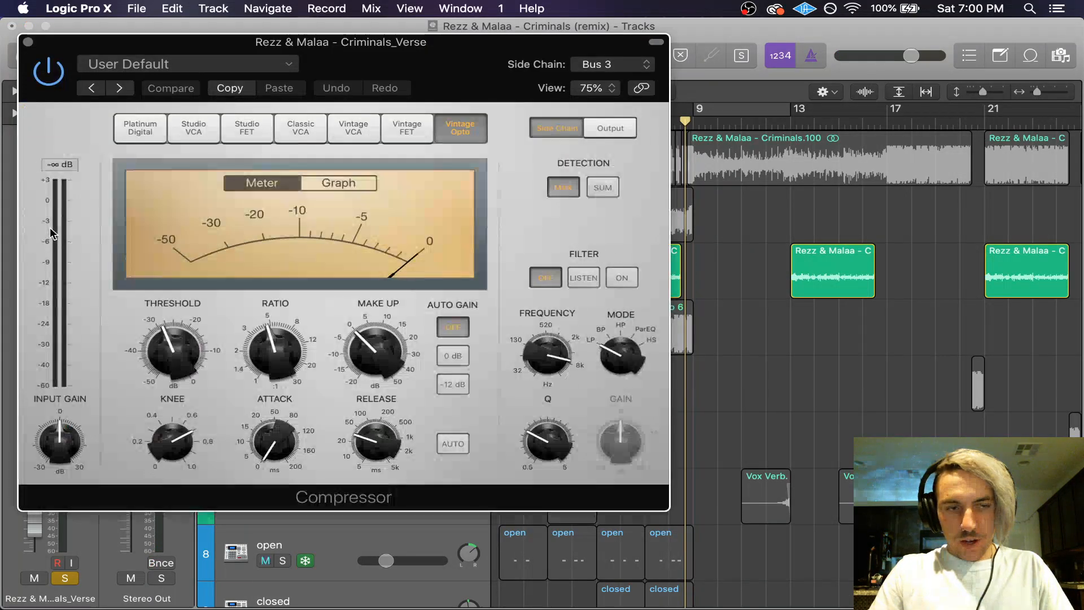
pyautogui.click(27, 41)
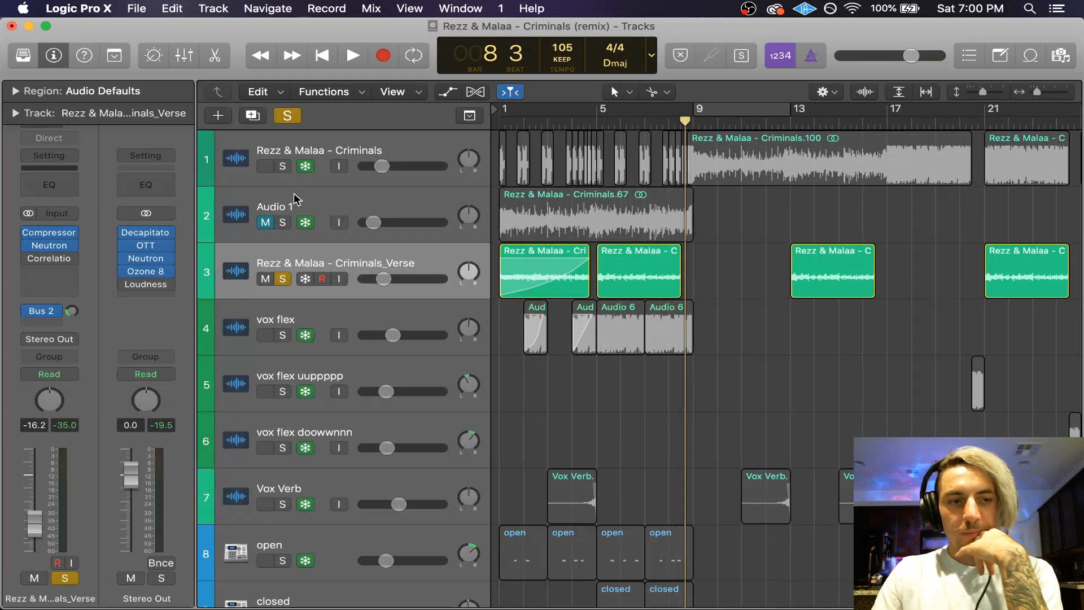
# Step: Clear the solo and freeze the Rezz & Malaa - Criminals_Verse track again
pyautogui.click(289, 116)
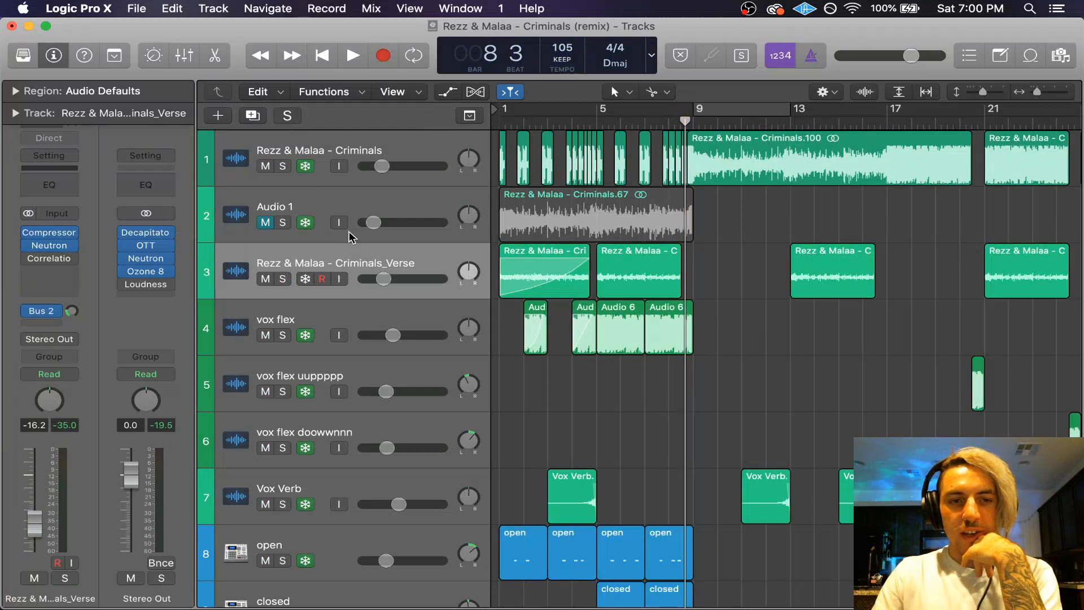
pyautogui.click(304, 279)
pyautogui.press('super+Left')
pyautogui.press('super+Left')
pyautogui.press('super+Left')
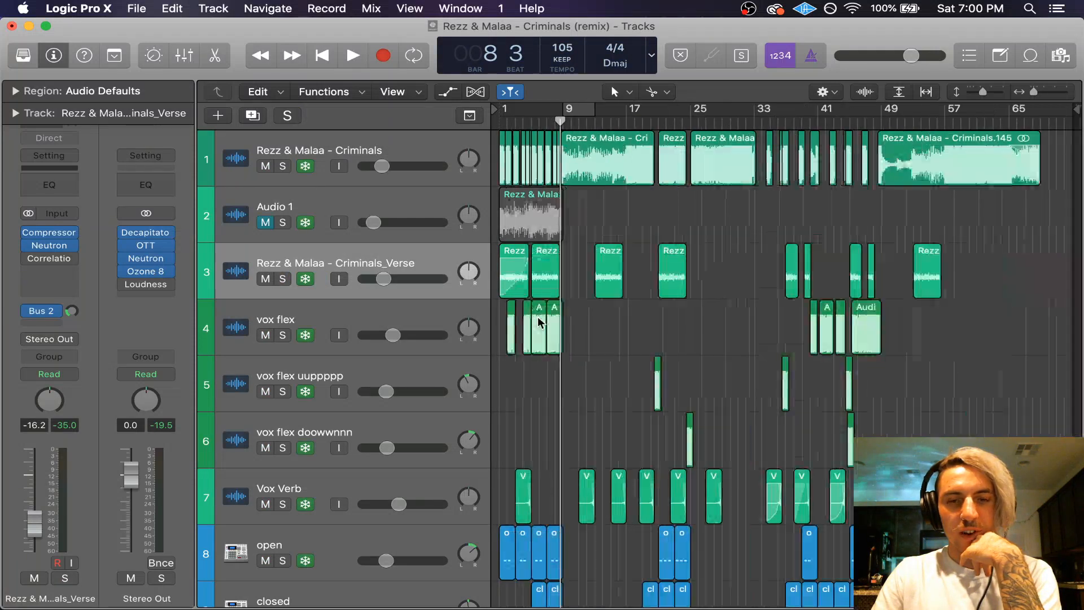
pyautogui.press('space')
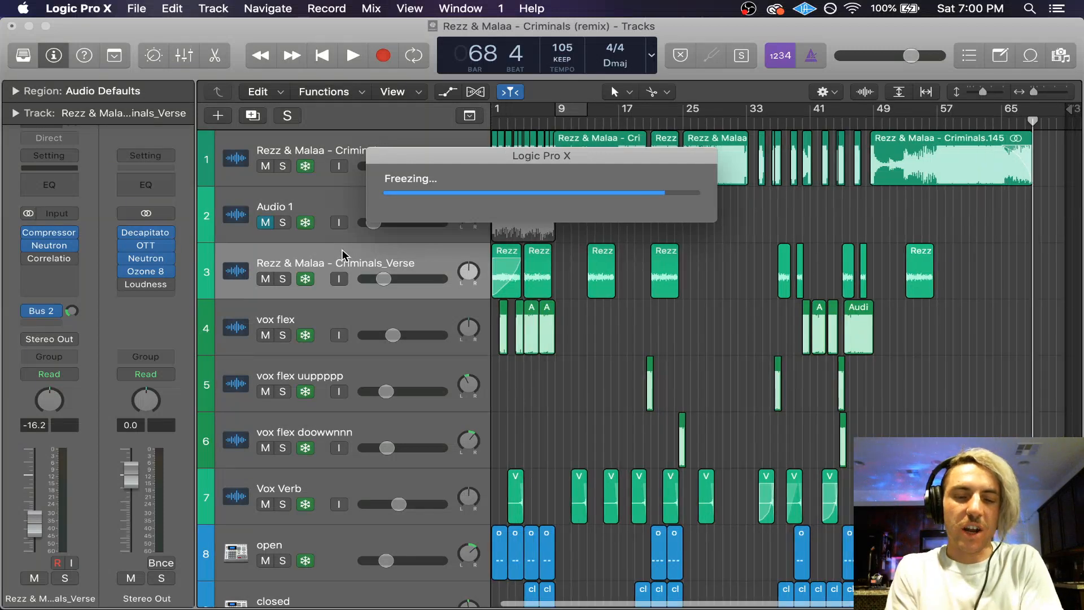
# Step: Play the full mix briefly at bar 5, stop, and return the playhead to the start of bar 5
pyautogui.press('space')
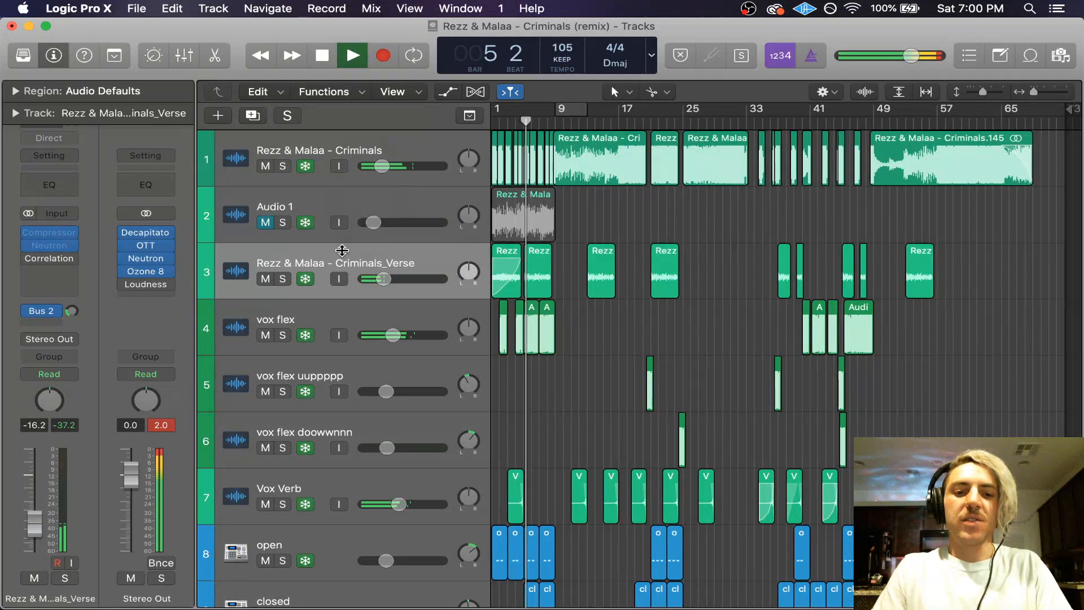
pyautogui.press('space')
pyautogui.scroll(-1, 595, 371)
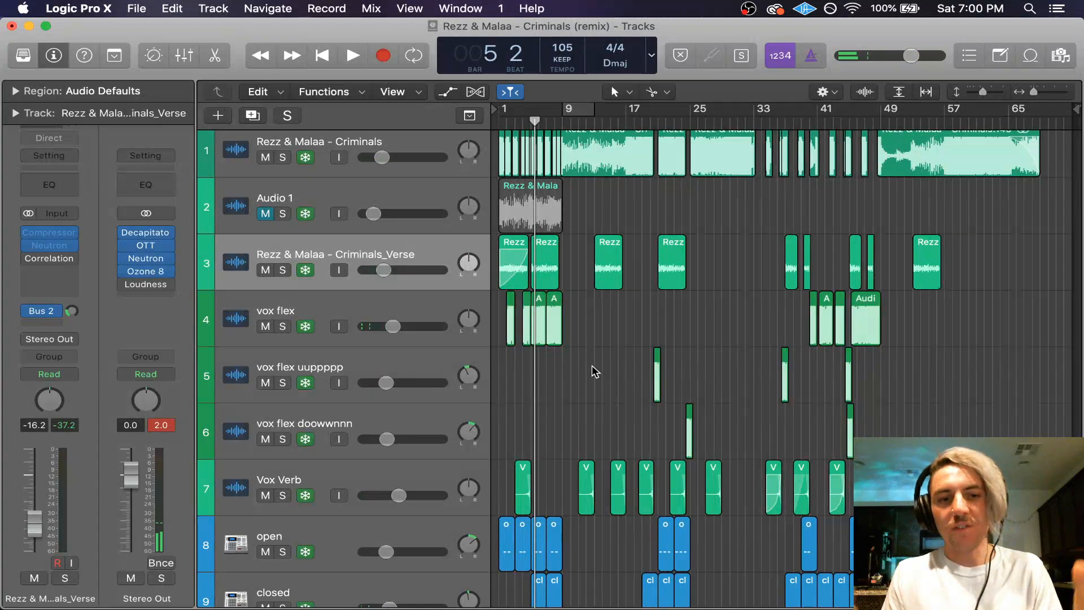
pyautogui.scroll(1, 595, 371)
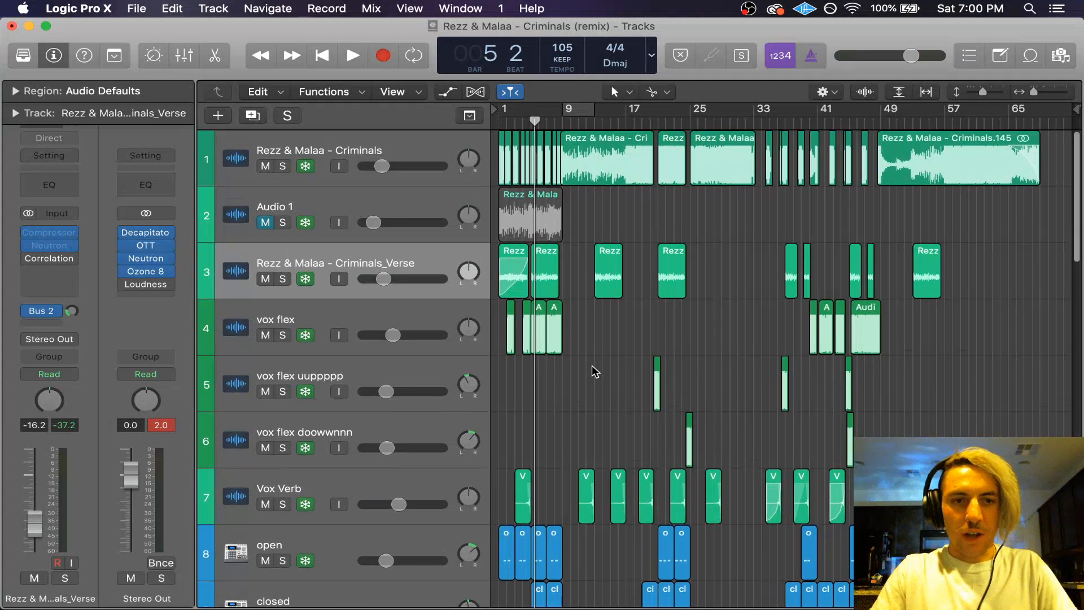
pyautogui.scroll(5, 551, 215)
pyautogui.hscroll(-4, 551, 214)
pyautogui.scroll(-4, 551, 215)
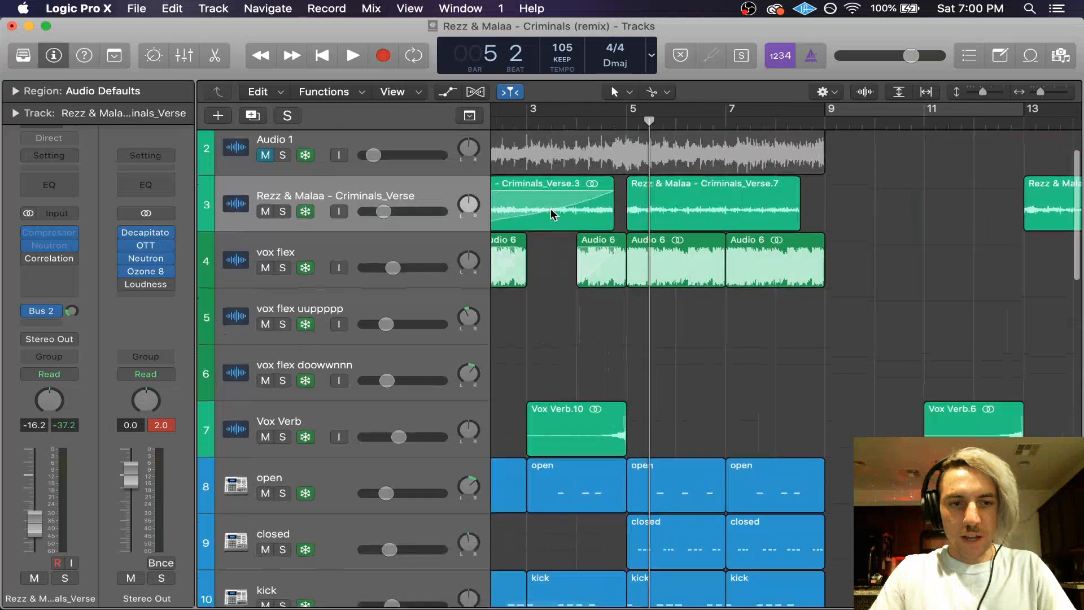
pyautogui.scroll(3, 649, 271)
pyautogui.click(625, 120)
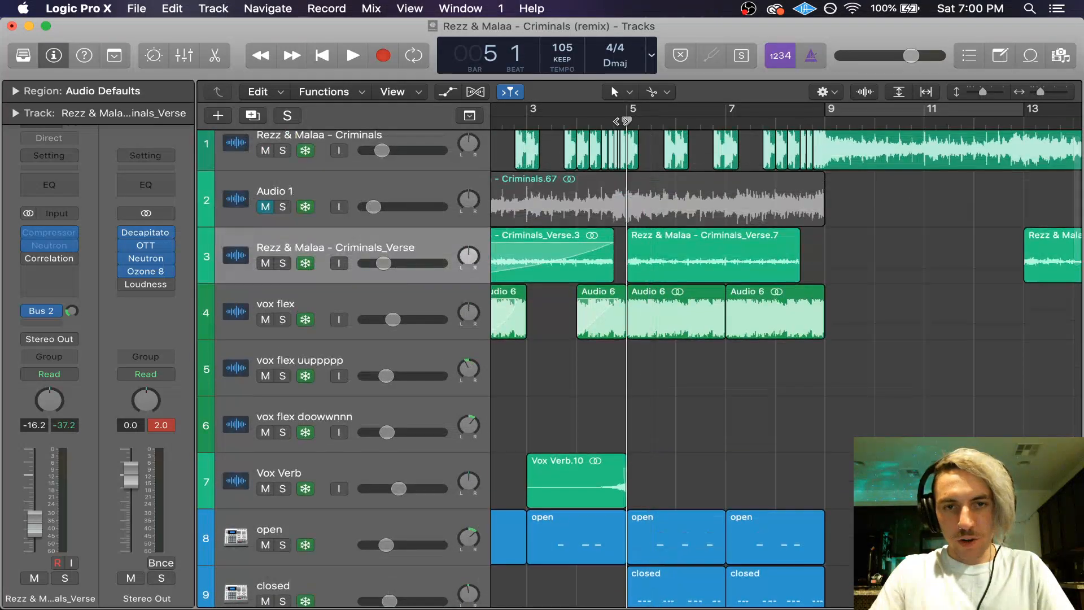
pyautogui.scroll(1, 585, 337)
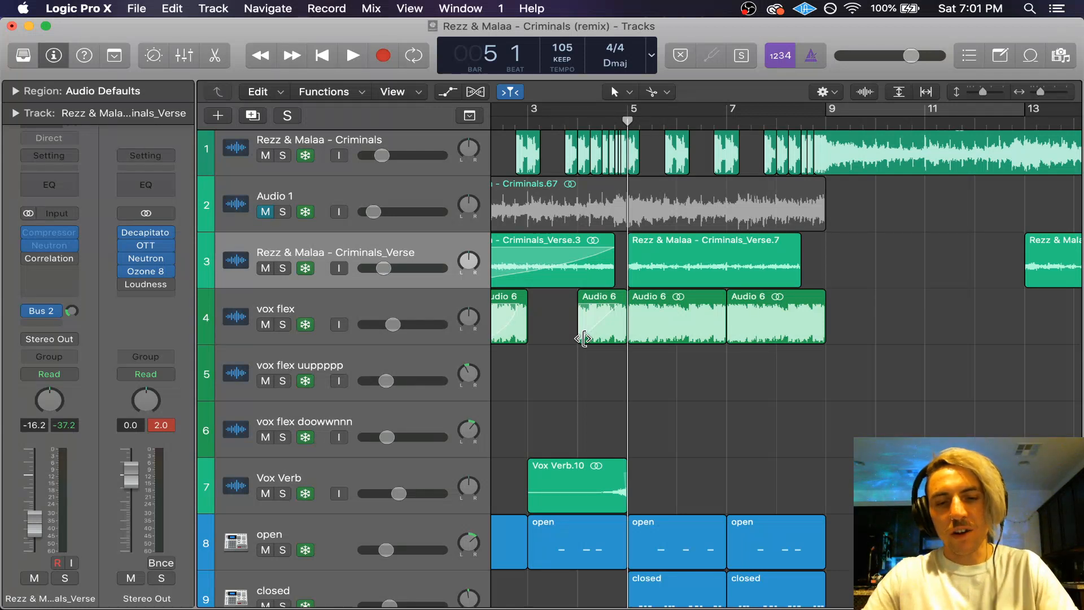
# Step: Solo and unfreeze the vox flex track, and play it from bar 5 to bar 6
pyautogui.click(376, 309)
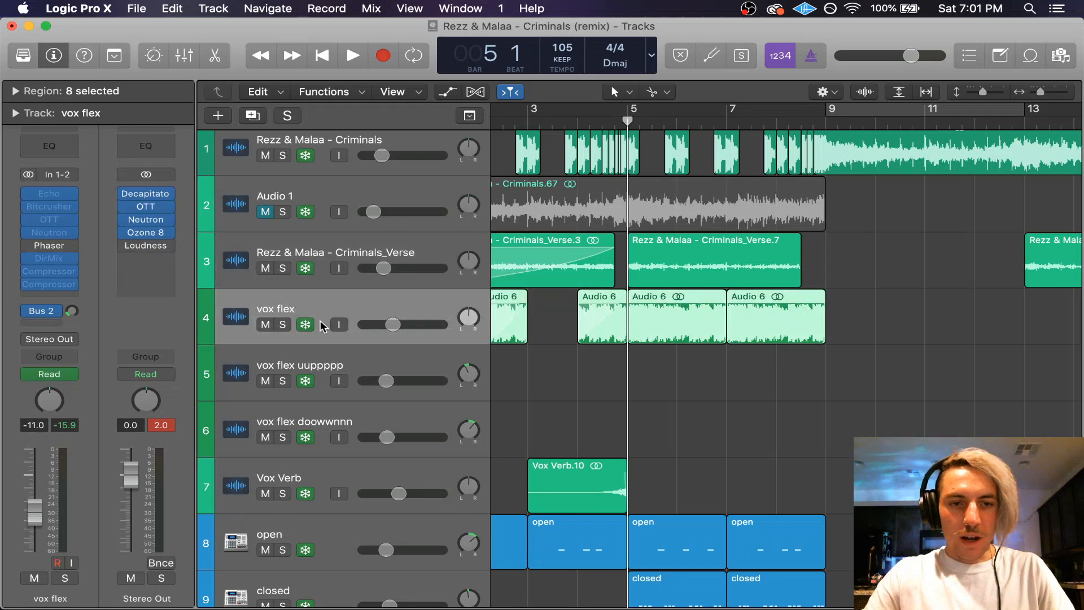
pyautogui.click(283, 325)
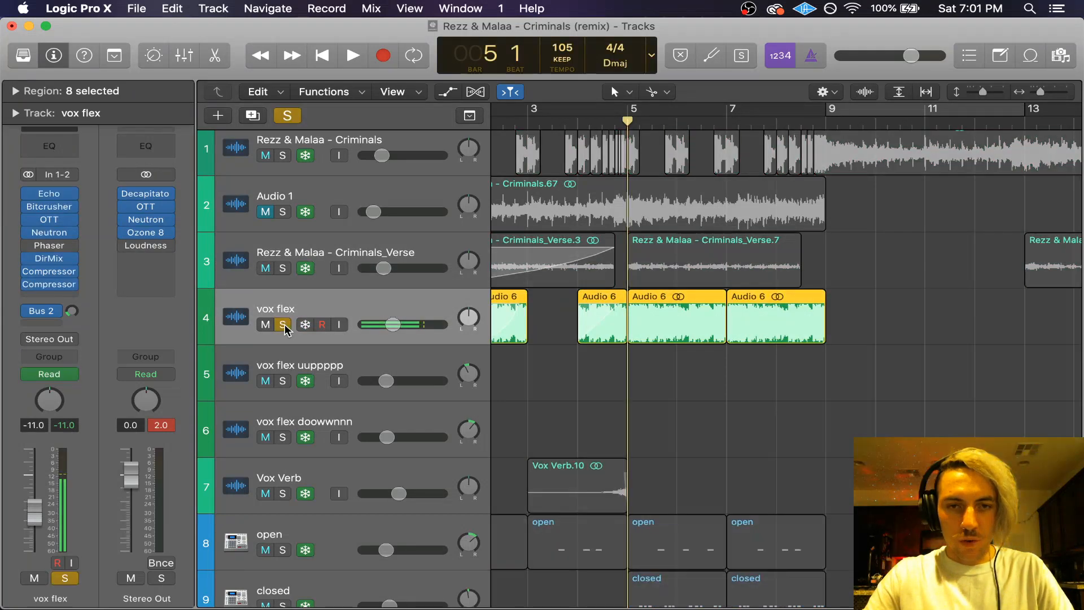
pyautogui.hscroll(1, 605, 332)
pyautogui.scroll(-5, 604, 332)
pyautogui.scroll(1, 604, 332)
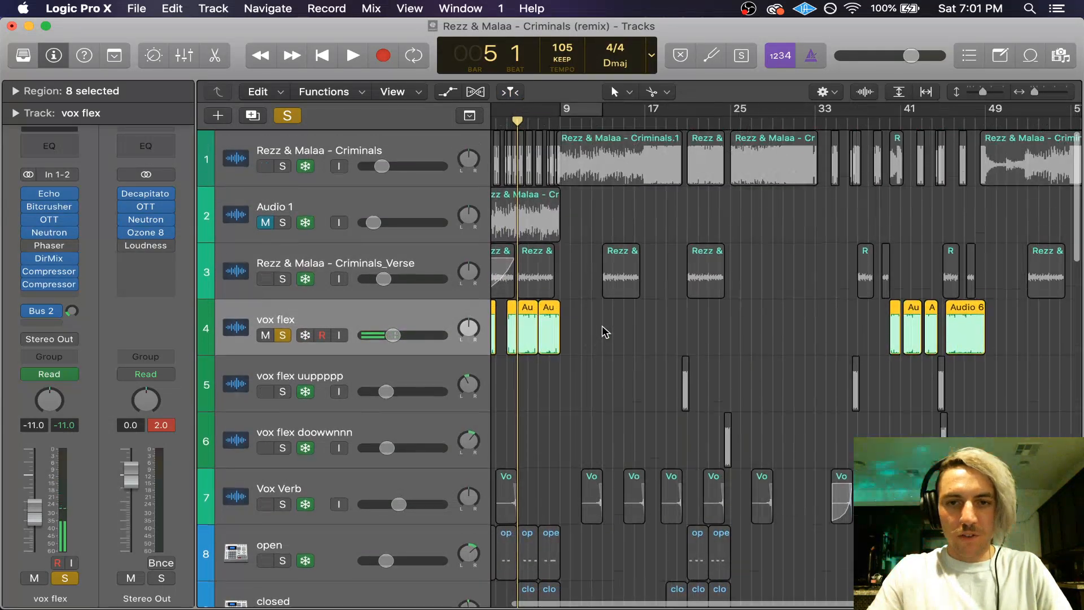
pyautogui.click(646, 117)
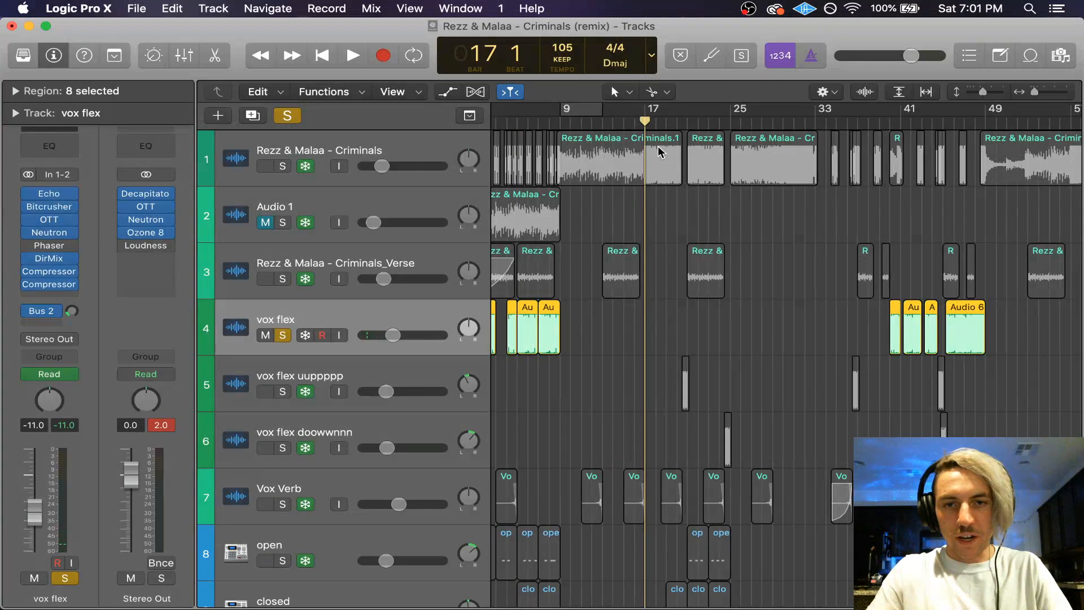
pyautogui.scroll(1, 607, 365)
pyautogui.scroll(5, 607, 366)
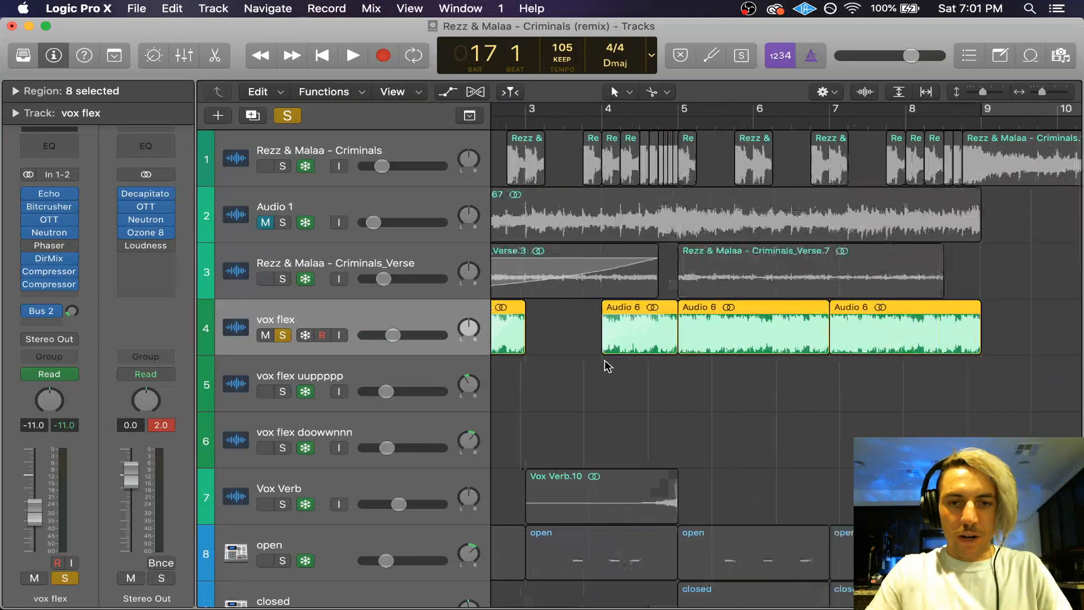
pyautogui.click(670, 116)
pyautogui.hscroll(3, 597, 289)
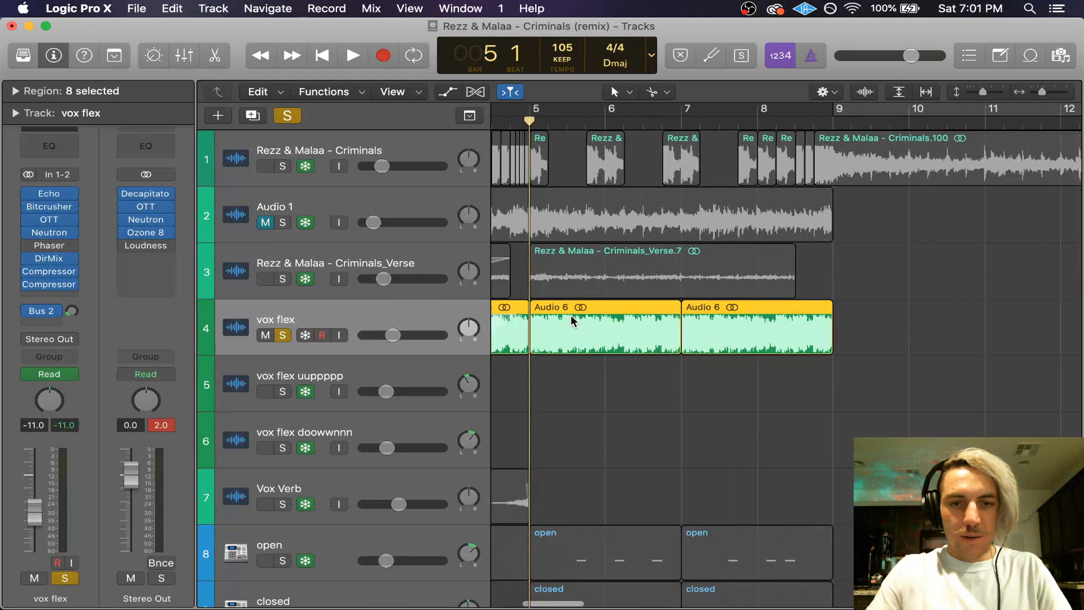
pyautogui.press('space')
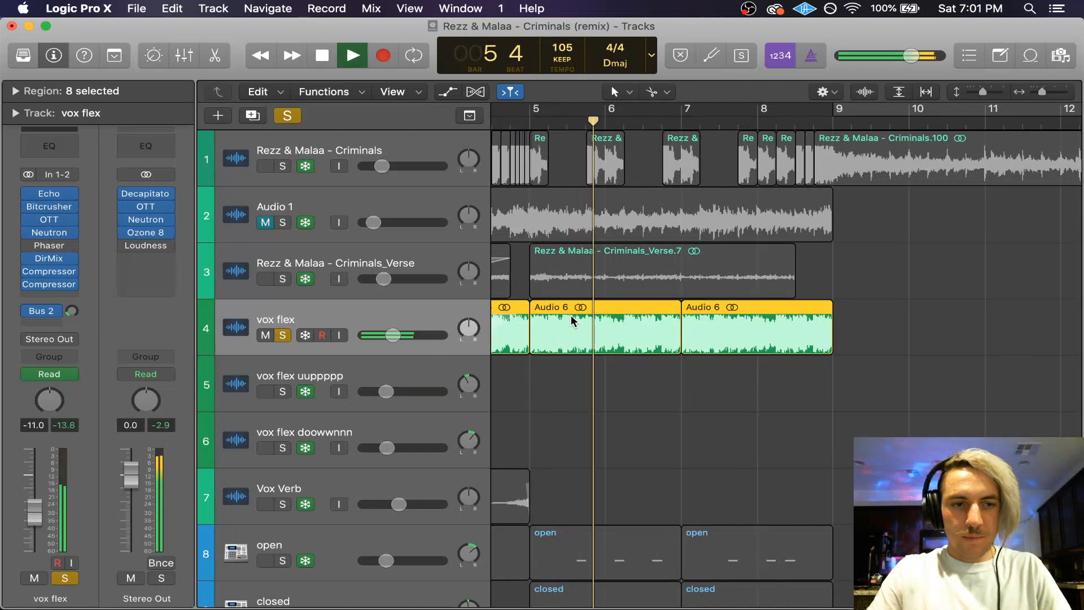
pyautogui.press('space')
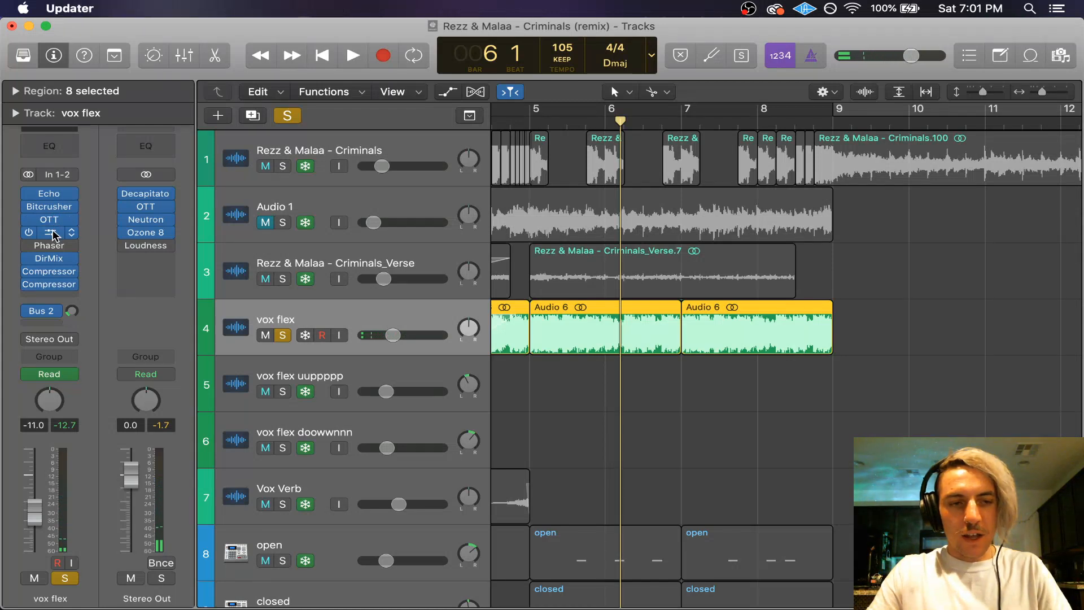
# Step: Open Neutron on the vox flex track, ignoring the Updater crash alert, and set the equalizer's low-pass to 16036 Hz
pyautogui.click(557, 253)
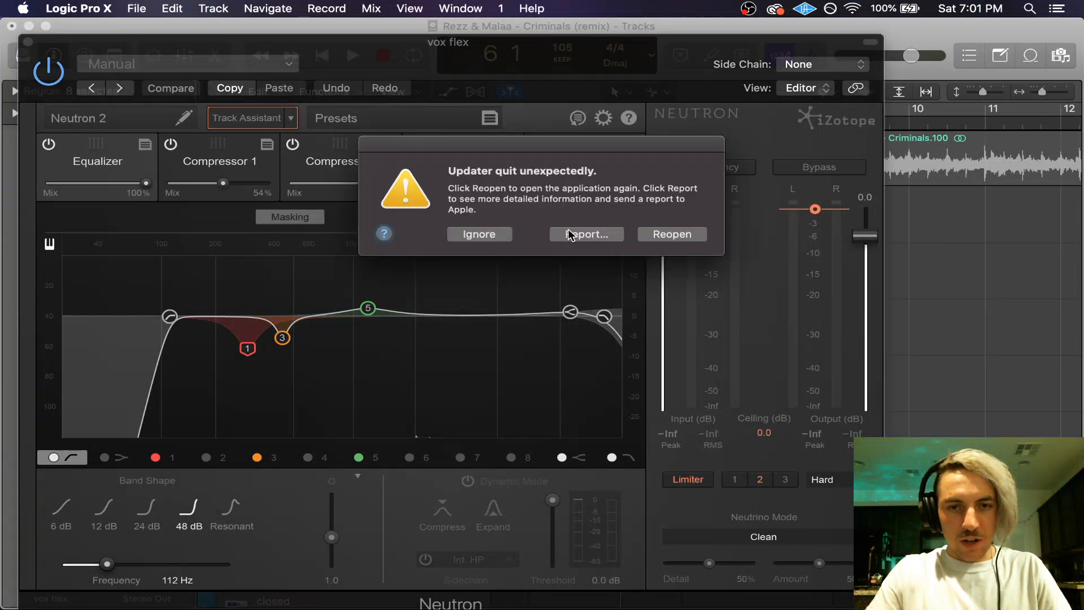
pyautogui.click(479, 234)
pyautogui.moveTo(603, 316); pyautogui.dragTo(606, 322)
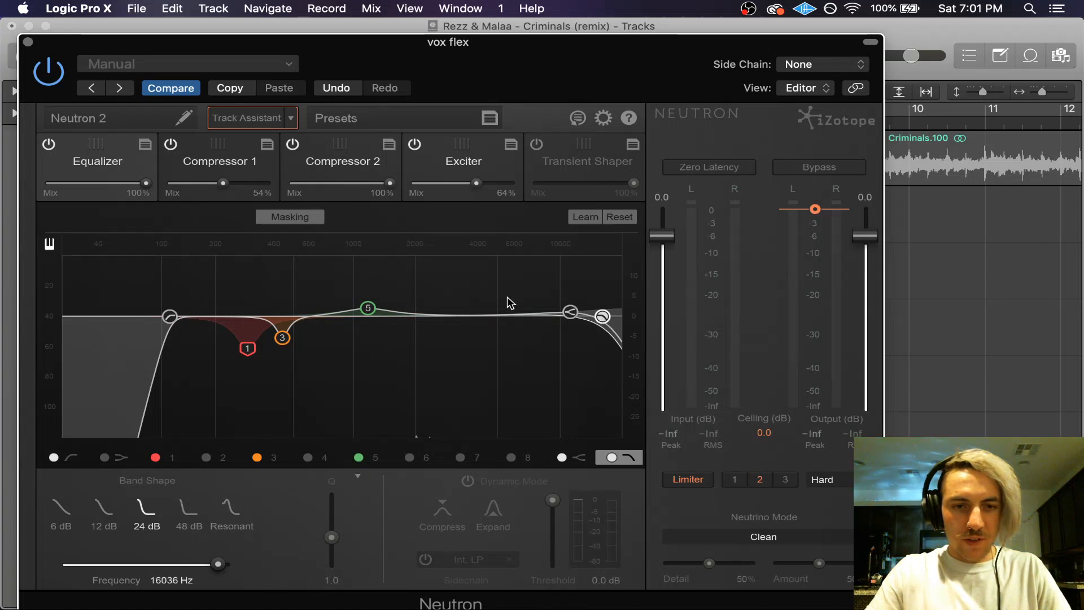
# Step: Review Neutron's Compressor 1, Compressor 2 and Exciter settings on the vox flex track, play the audio through Compressor 1, and close the plug-in
pyautogui.click(346, 158)
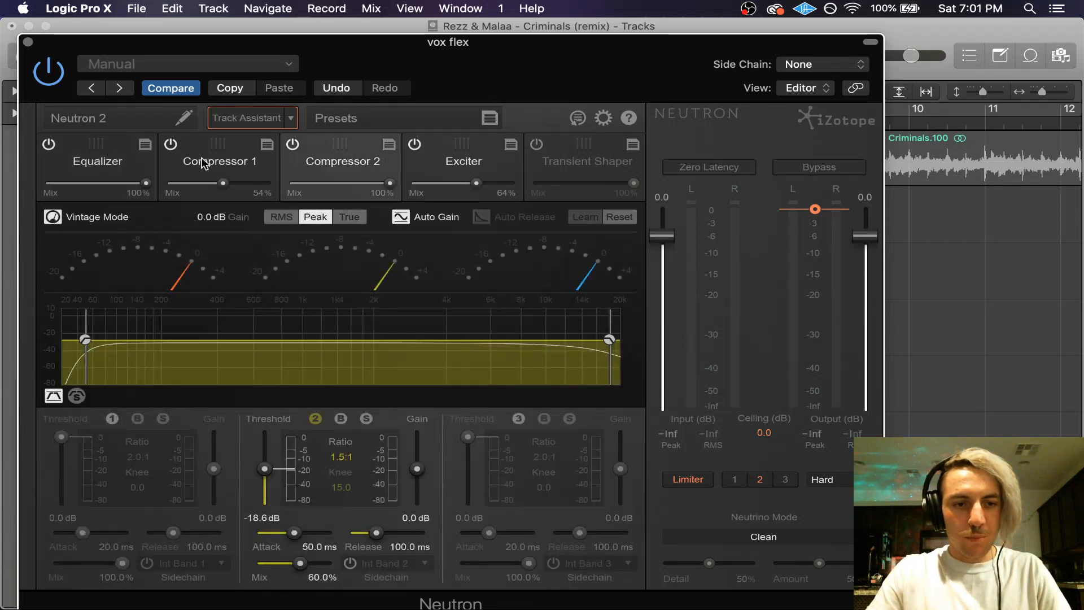
pyautogui.click(204, 161)
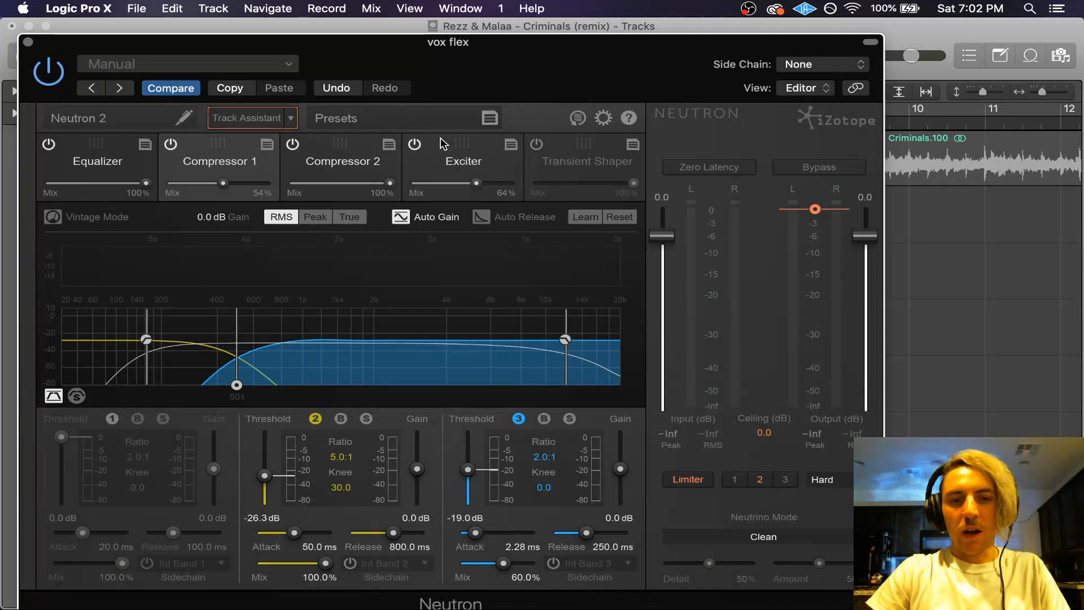
pyautogui.click(459, 160)
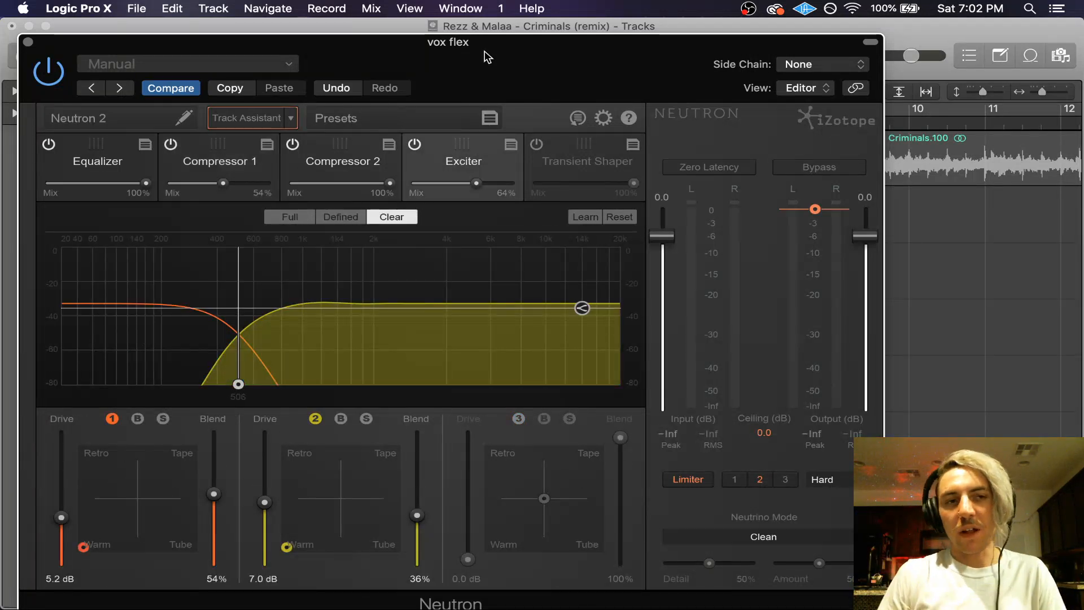
pyautogui.click(232, 165)
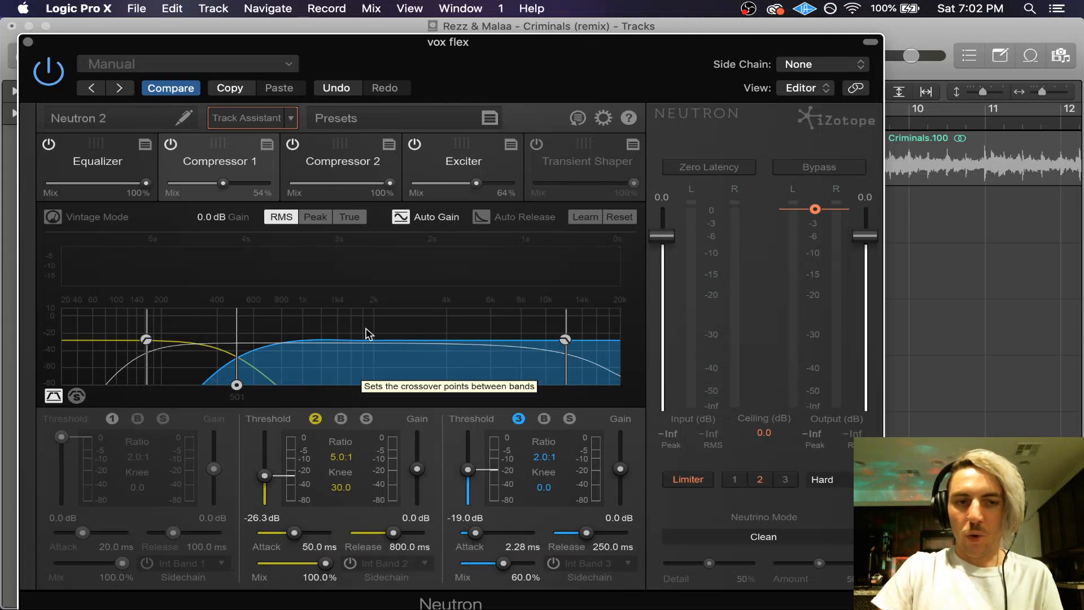
pyautogui.click(345, 169)
pyautogui.click(213, 166)
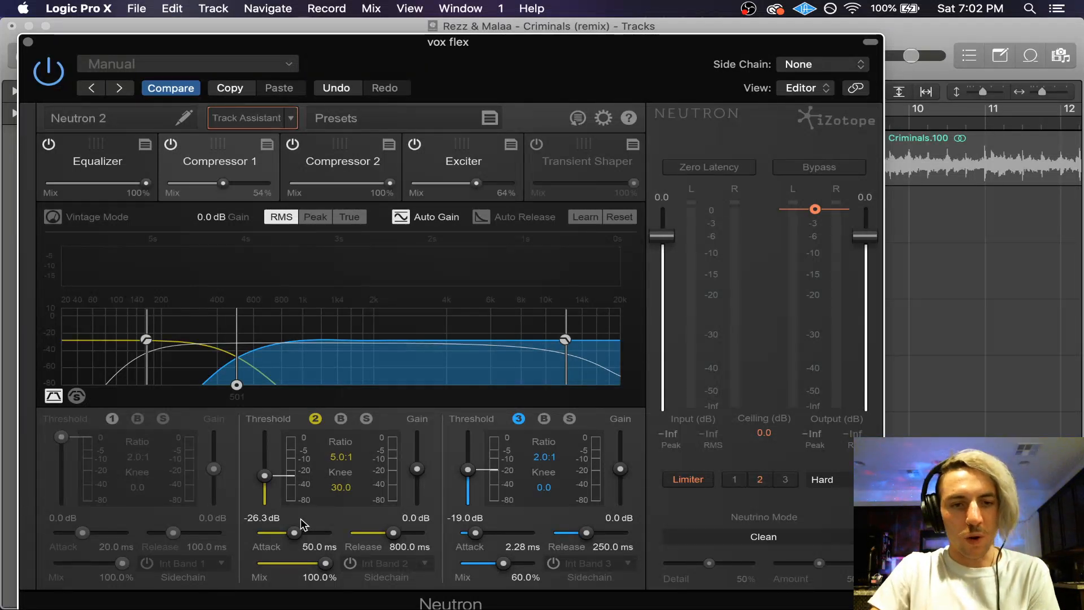
pyautogui.press('space')
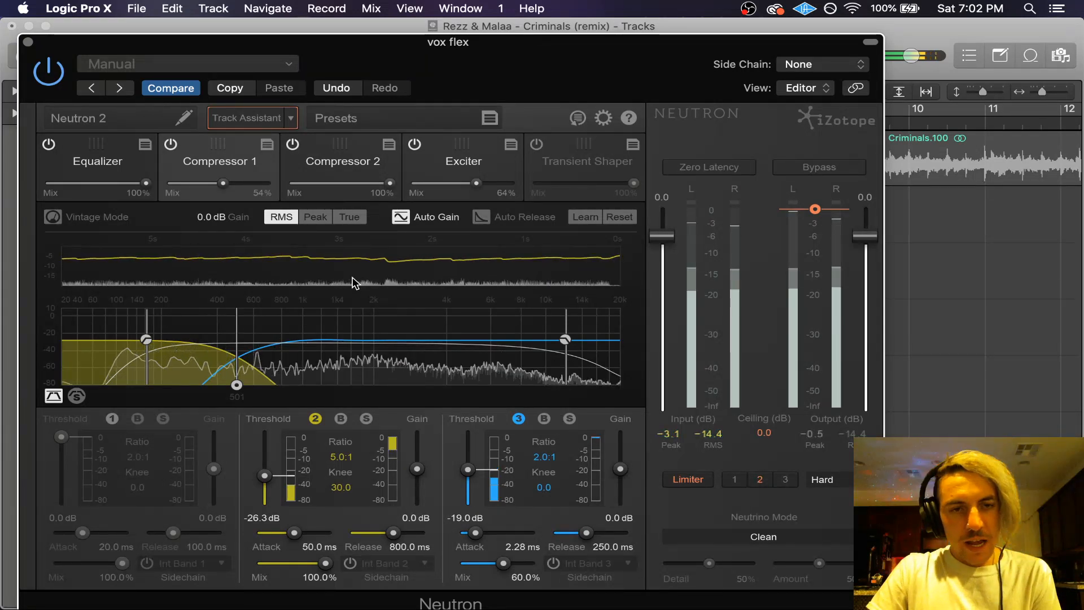
pyautogui.press('super+w')
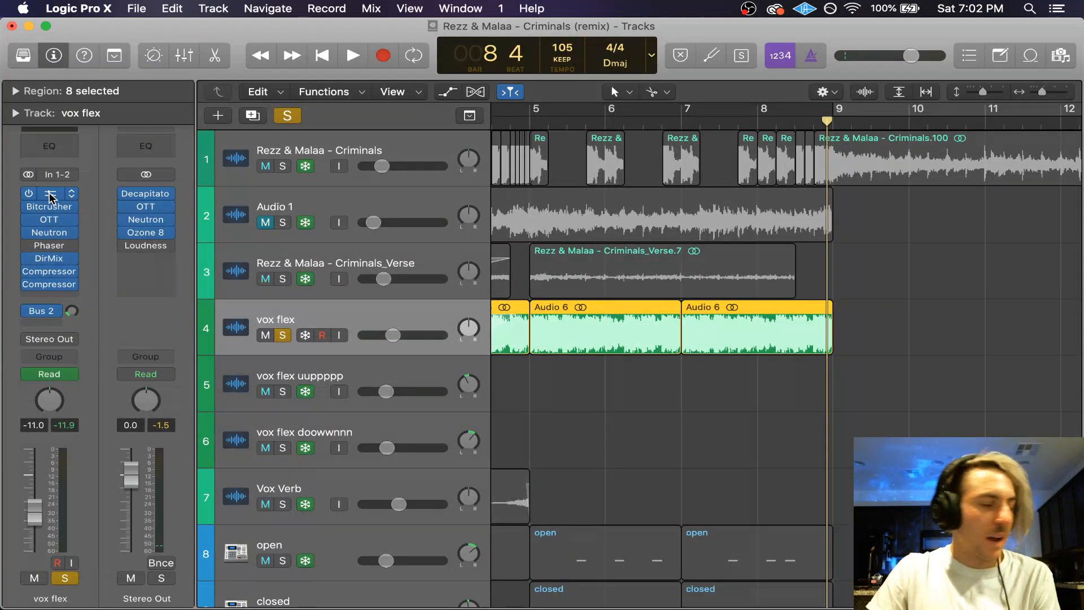
# Step: Show the Bitcrusher settings on the vox flex track and close the plug-in
pyautogui.click(51, 209)
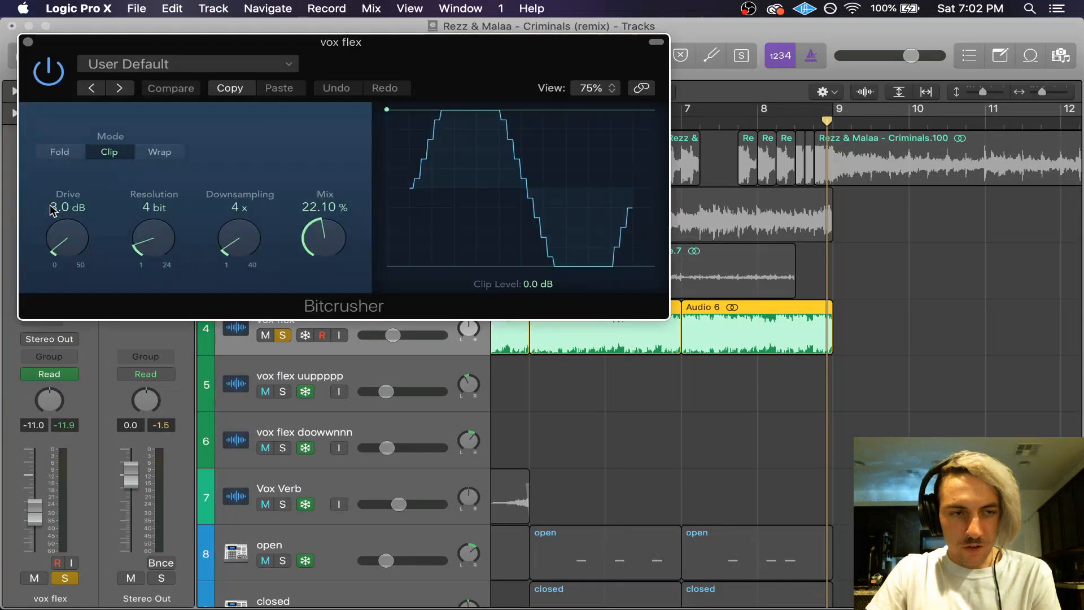
pyautogui.moveTo(368, 48); pyautogui.dragTo(460, 50)
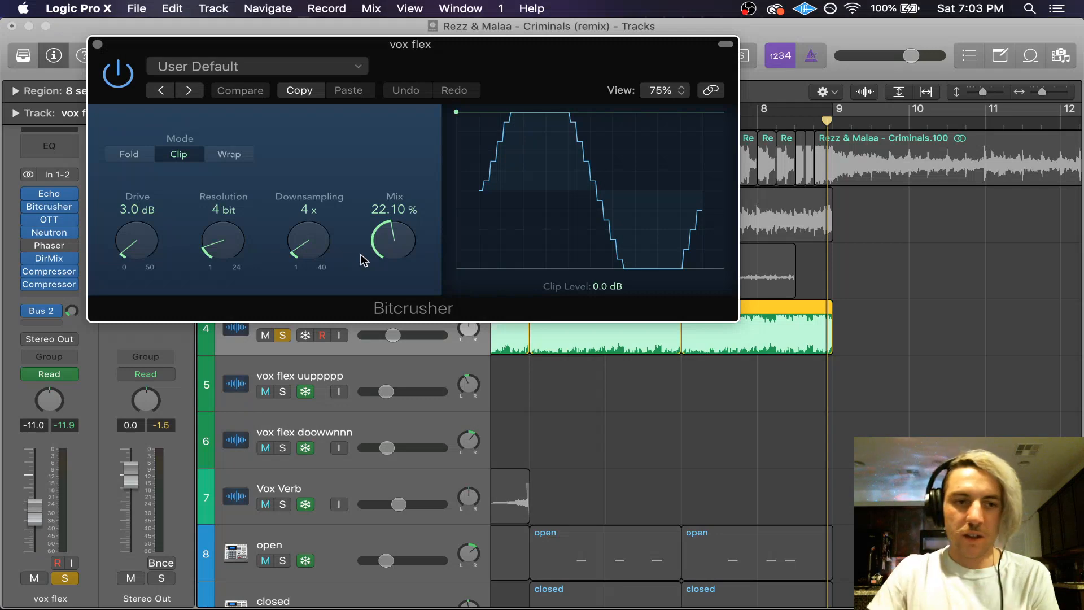
pyautogui.click(97, 44)
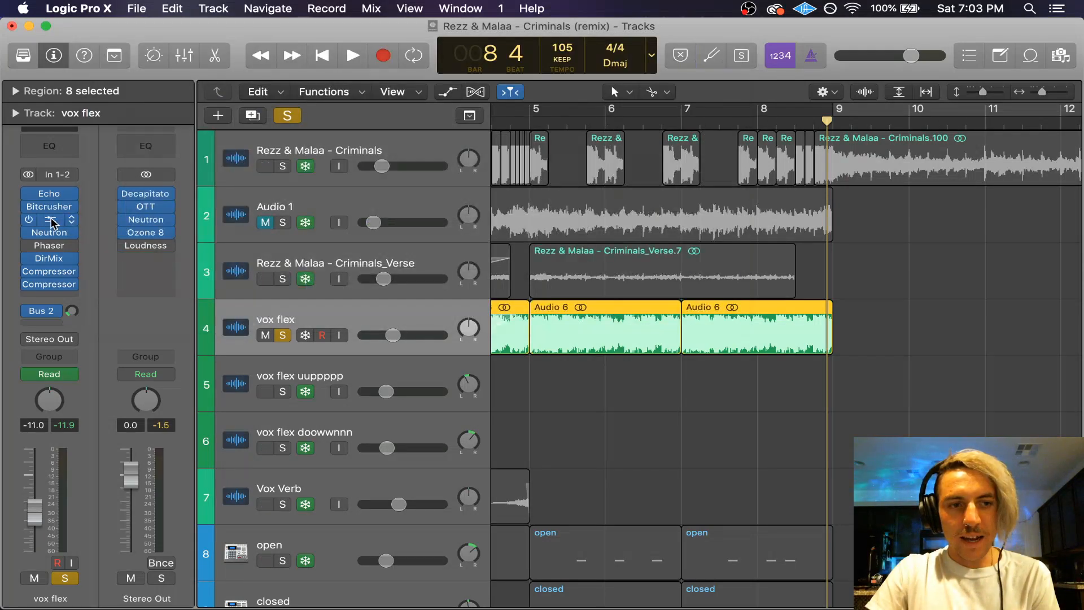
# Step: Show the OTT compressor settings on the vox flex track and close the plug-in
pyautogui.click(54, 220)
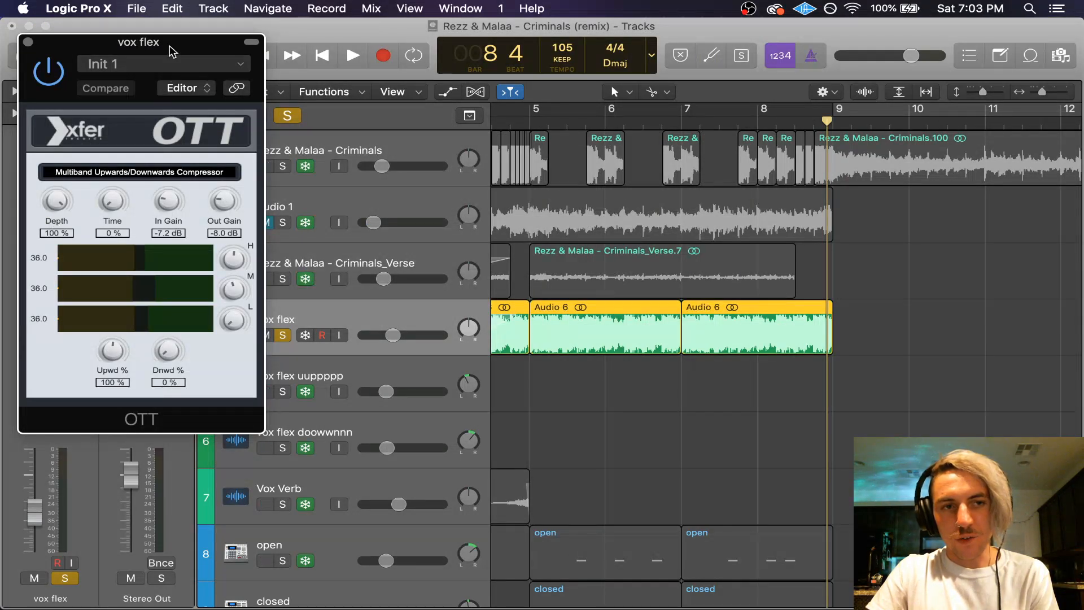
pyautogui.moveTo(172, 48); pyautogui.dragTo(383, 84)
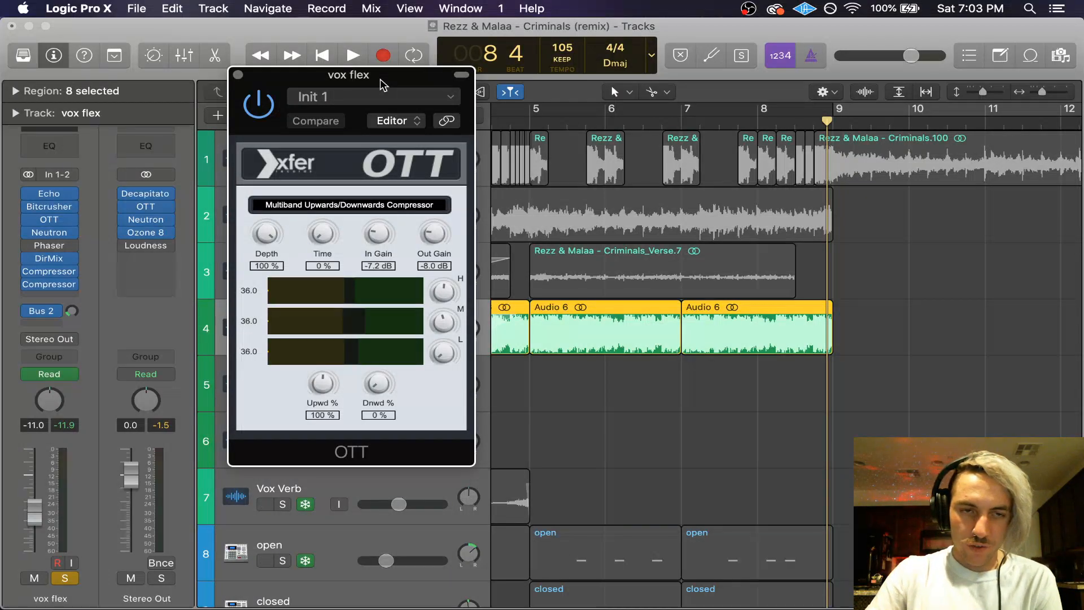
pyautogui.moveTo(383, 84); pyautogui.dragTo(415, 83)
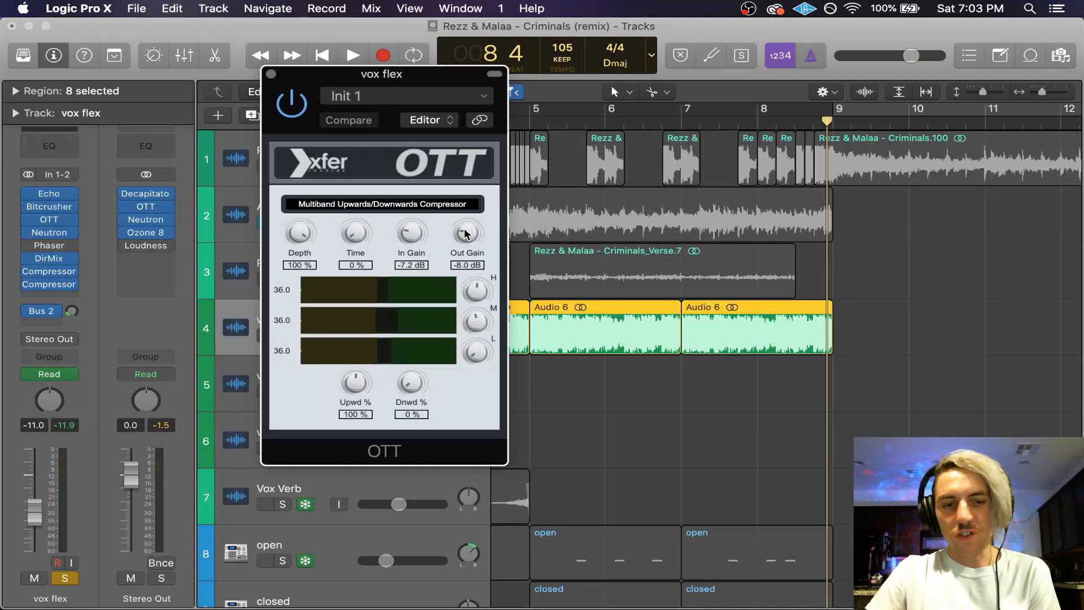
pyautogui.click(271, 74)
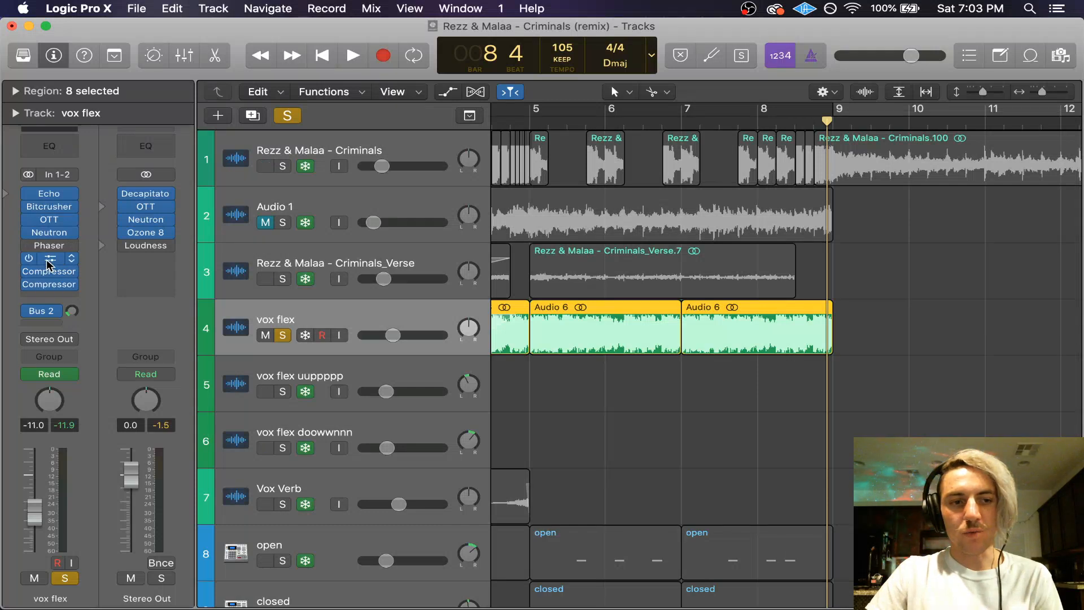
# Step: Open the Direction Mixer on the vox flex track, insert a Correlation Meter at the end of its chain, and place it below the mixer
pyautogui.click(49, 260)
pyautogui.moveTo(166, 36); pyautogui.dragTo(479, 77)
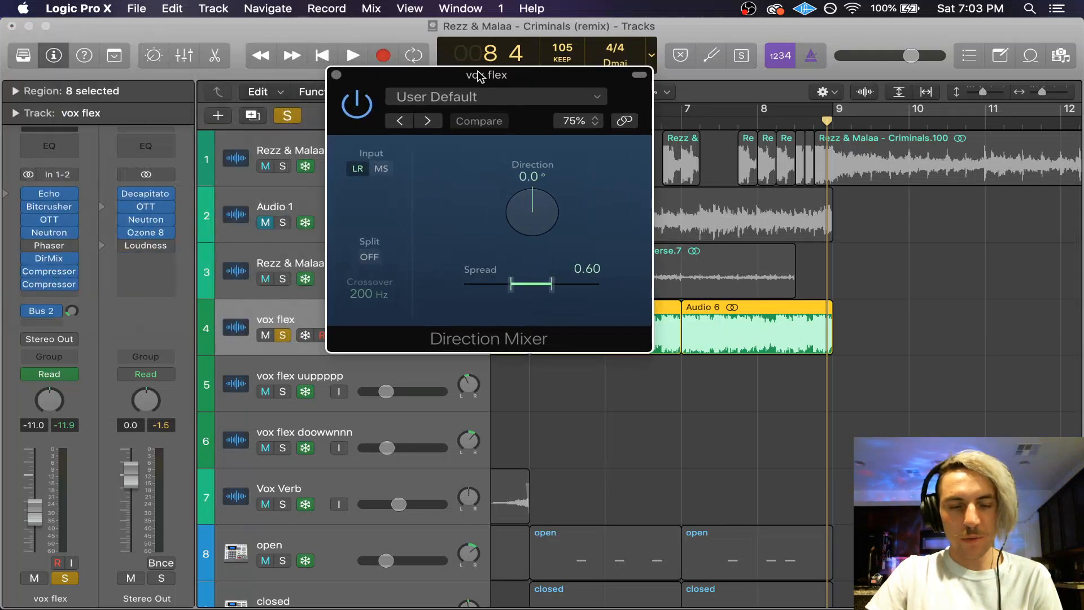
pyautogui.click(61, 297)
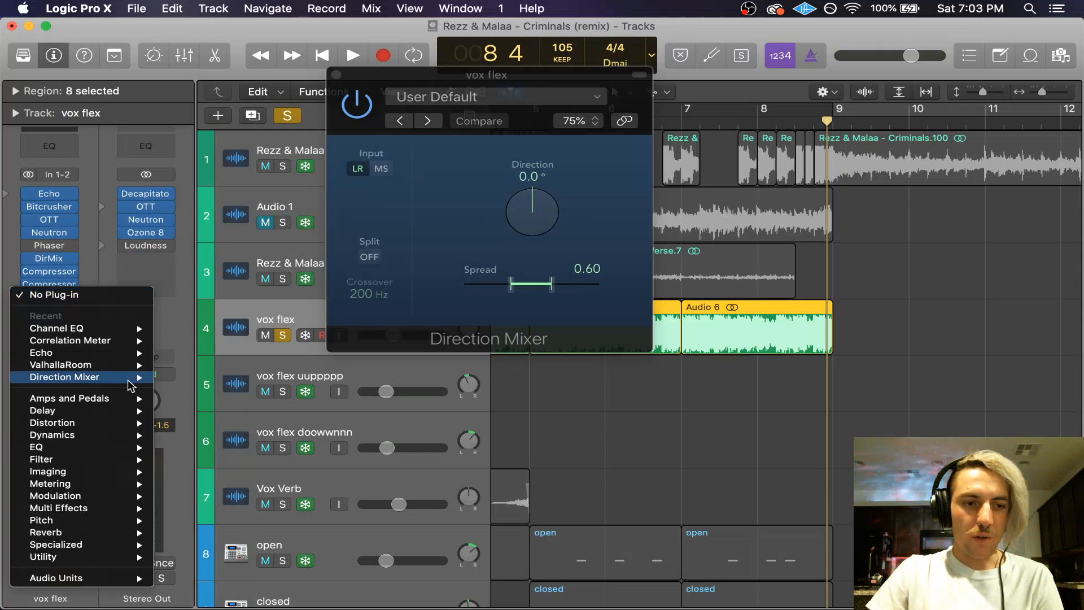
pyautogui.moveTo(127, 342)
pyautogui.click(189, 341)
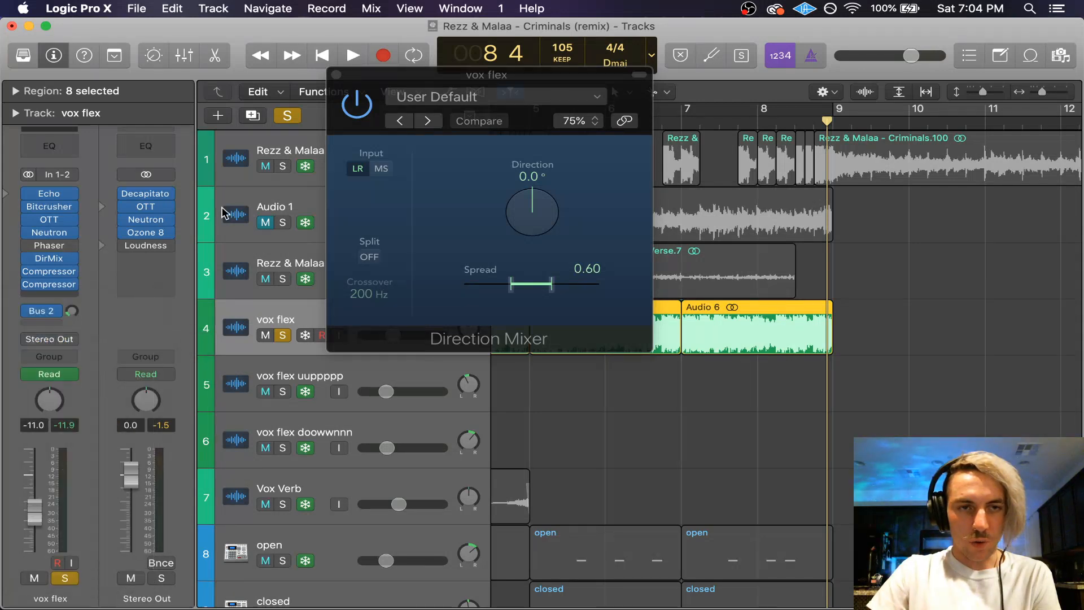
pyautogui.moveTo(241, 40); pyautogui.dragTo(509, 356)
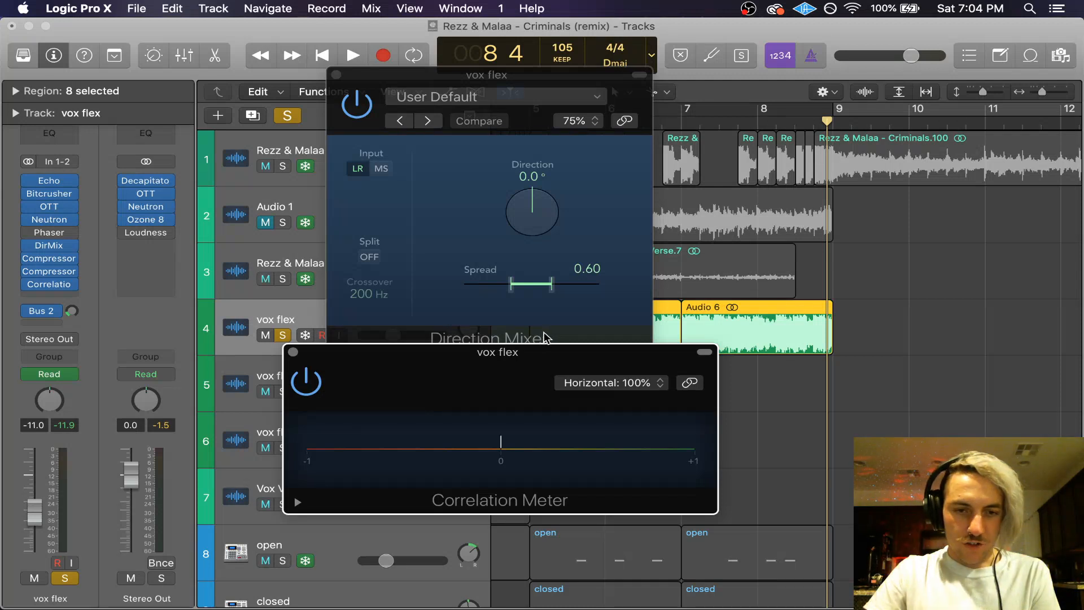
# Step: Play the soloed vox flex track with the Direction Mixer active to check its stereo correlation
pyautogui.press('space')
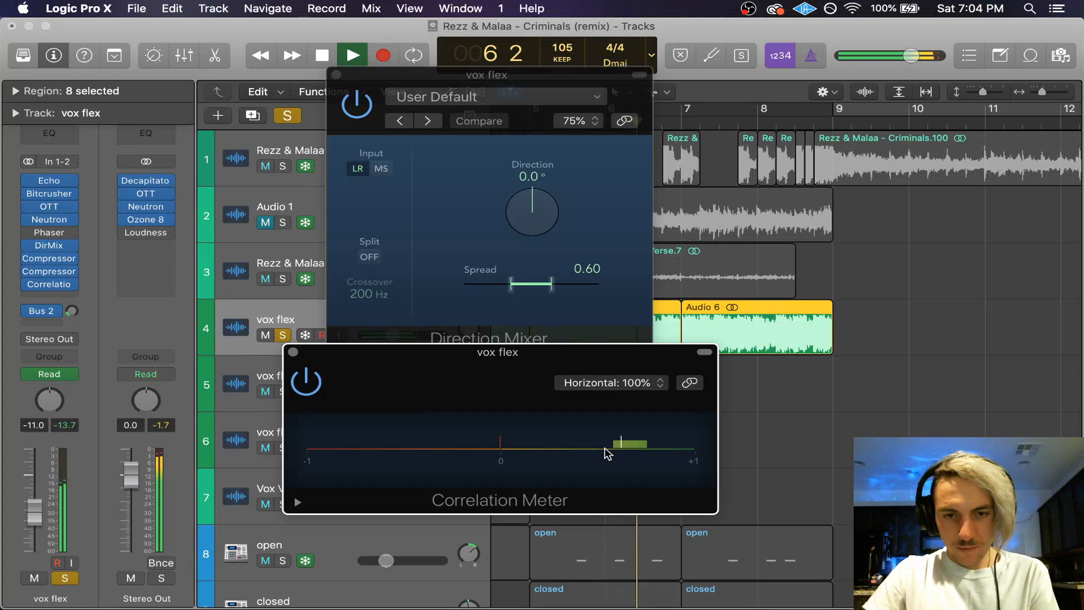
pyautogui.press('space')
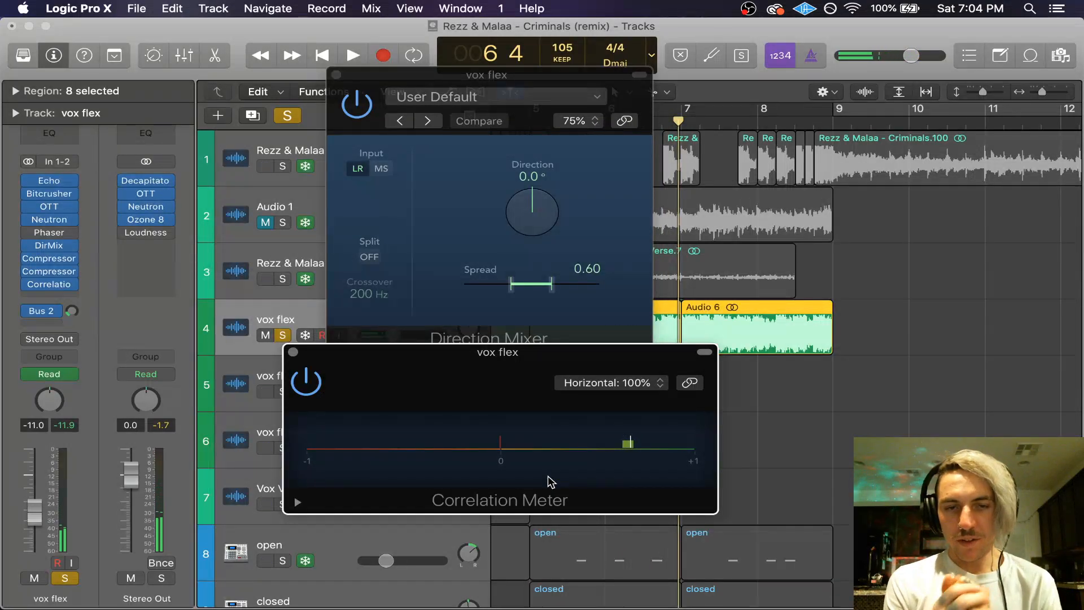
pyautogui.press('space')
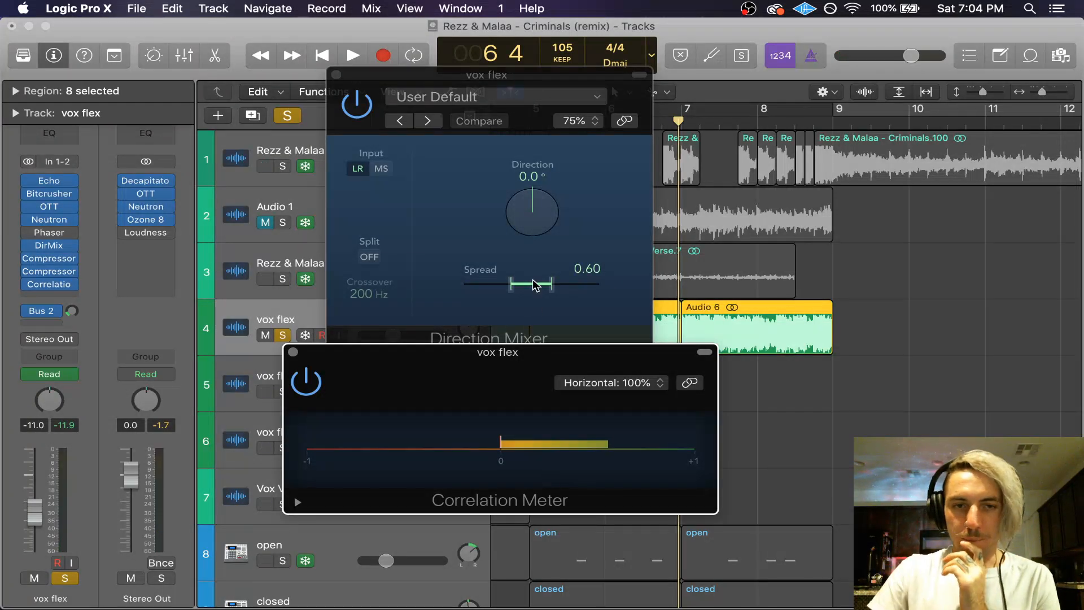
# Step: Bypass the Direction Mixer during playback to compare the stereo correlation, re-enable it, and close both plug-in windows
pyautogui.click(466, 171)
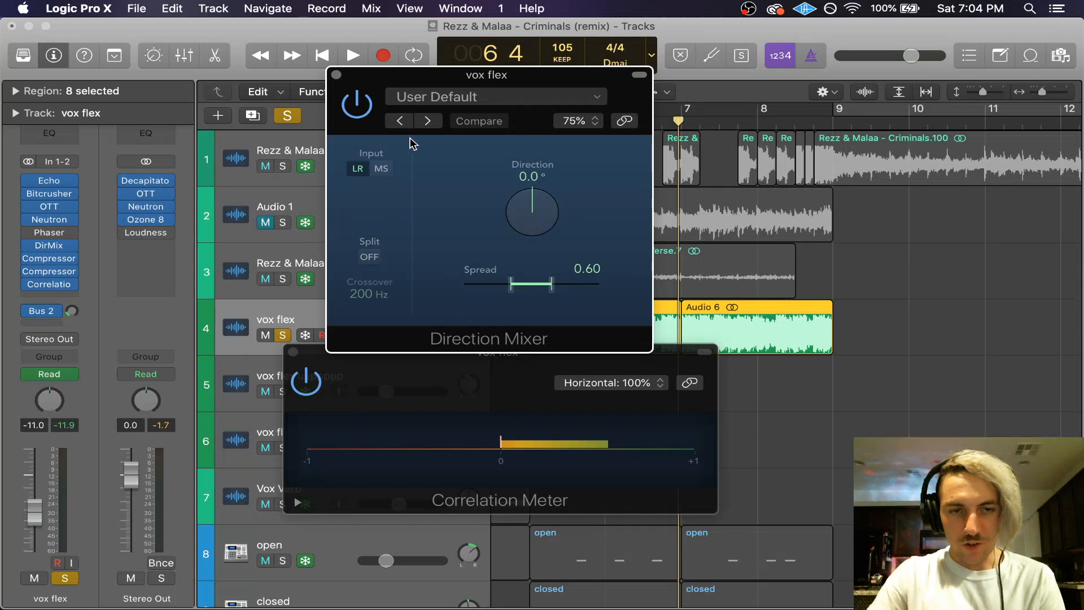
pyautogui.click(364, 114)
pyautogui.press('space')
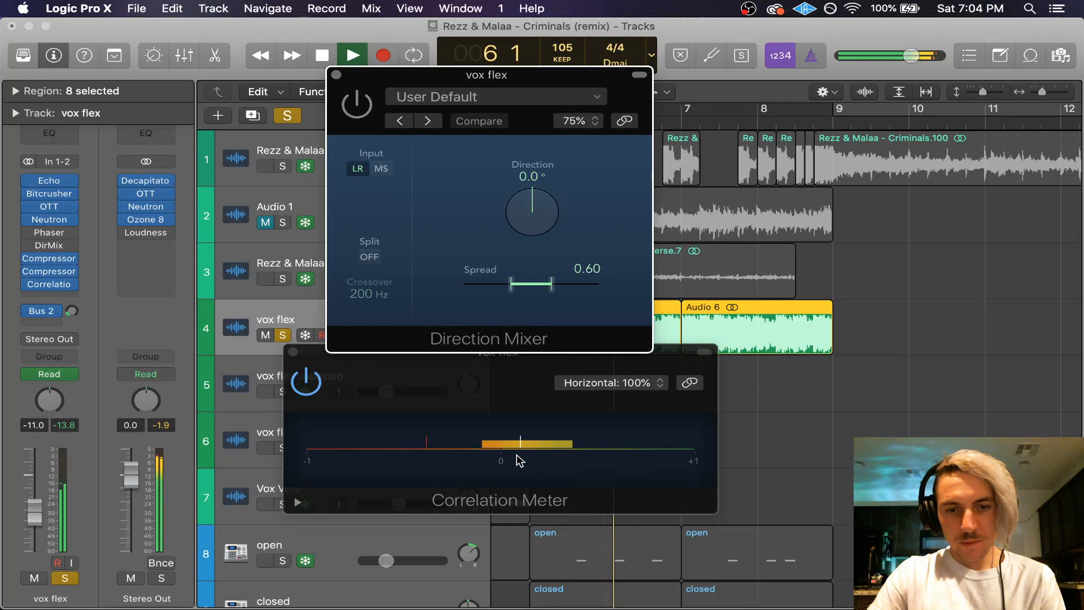
pyautogui.press('space')
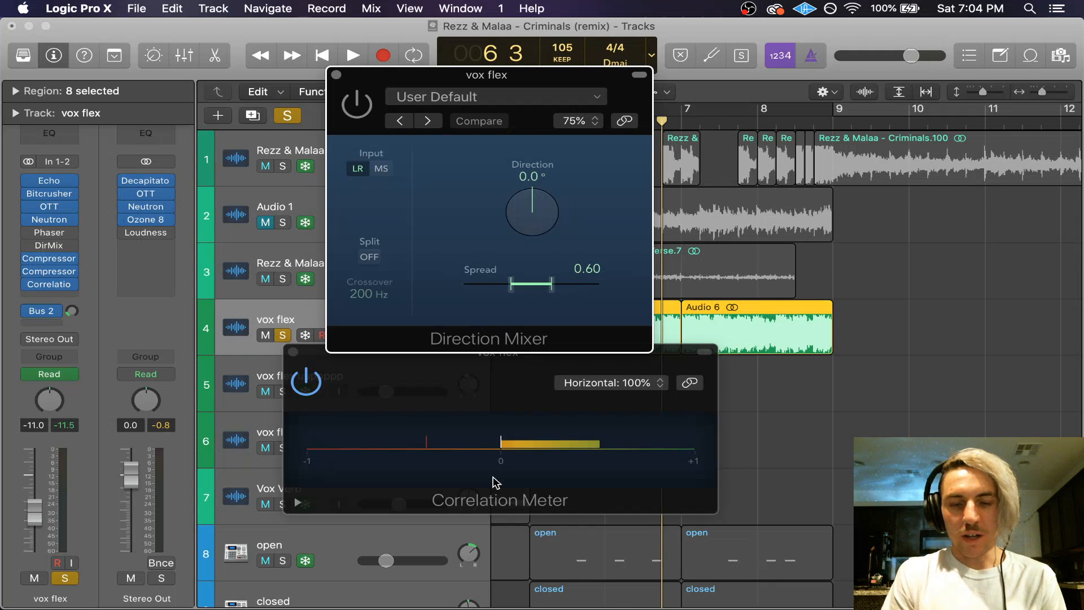
pyautogui.click(356, 117)
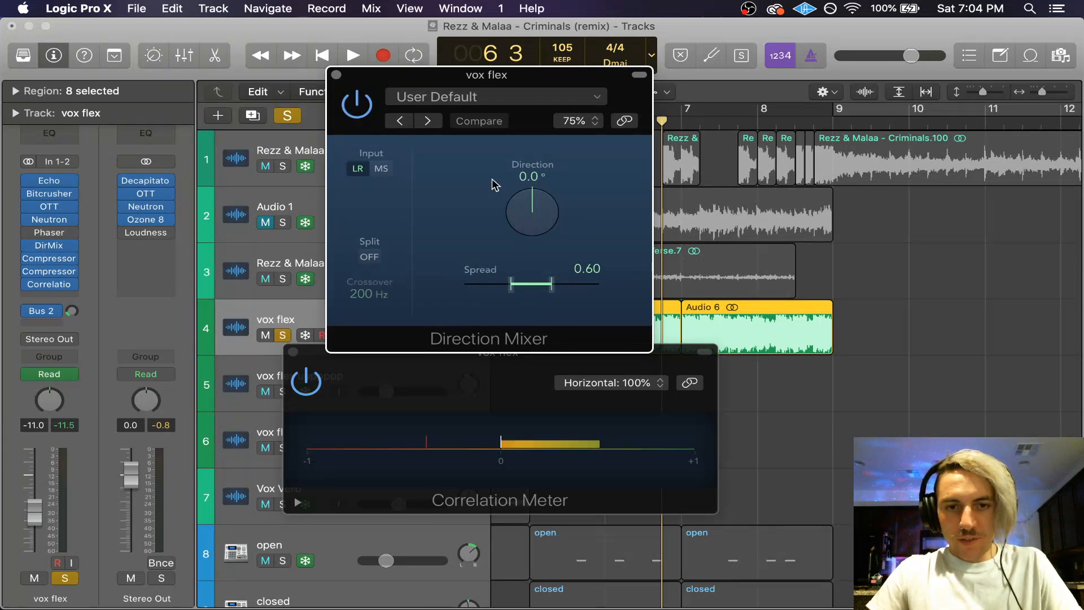
pyautogui.click(293, 353)
pyautogui.click(336, 76)
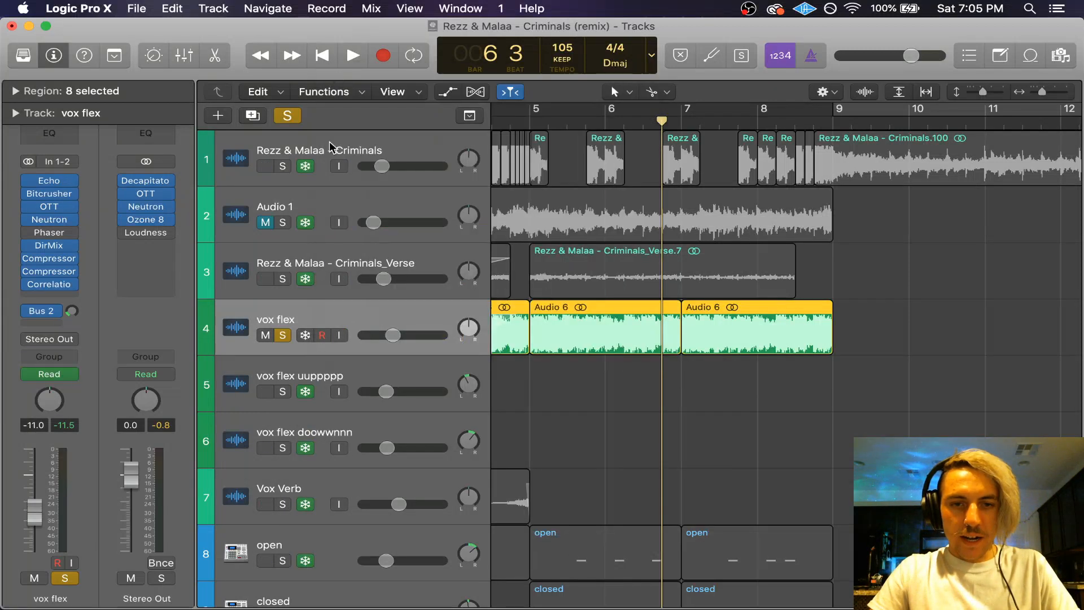
# Step: Clear the vox flex track's solo and deselect all regions in the arrangement
pyautogui.click(288, 115)
pyautogui.hscroll(-5, 578, 178)
pyautogui.scroll(-10, 577, 174)
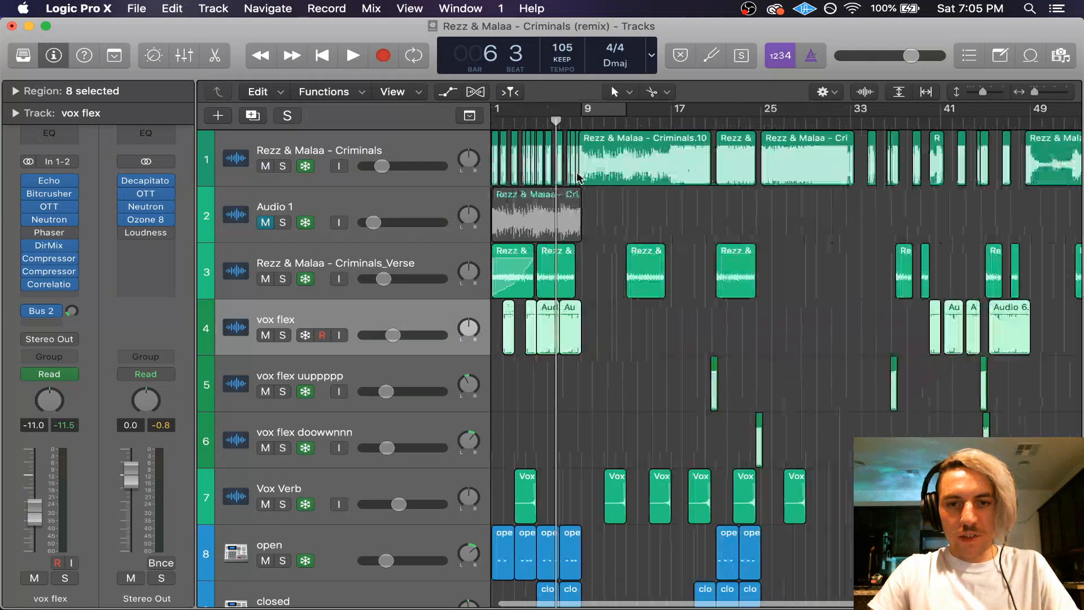
pyautogui.scroll(8, 577, 174)
pyautogui.click(577, 346)
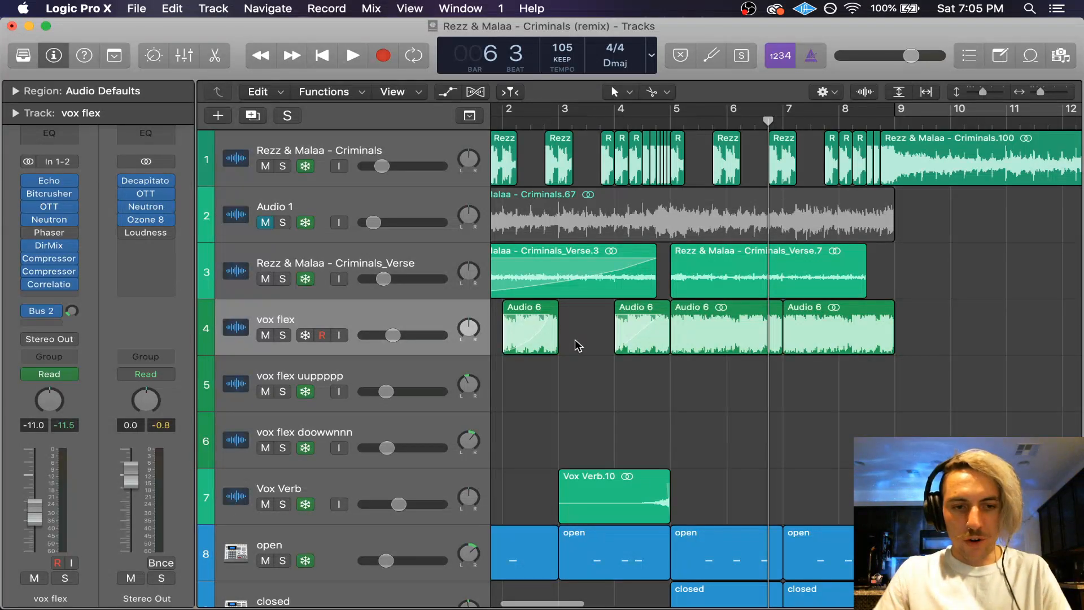
# Step: Place the playhead at bar 20, beat 3, at the start of the vox flex uuppppp region
pyautogui.scroll(-3, 577, 346)
pyautogui.scroll(-1, 577, 345)
pyautogui.press('super+Left')
pyautogui.press('super+Left')
pyautogui.press('super+Left')
pyautogui.press('super+Left')
pyautogui.press('super+Left')
pyautogui.press('super+Left')
pyautogui.press('super+Right')
pyautogui.press('super+Right')
pyautogui.press('super+Right')
pyautogui.press('super+Right')
pyautogui.press('super+Right')
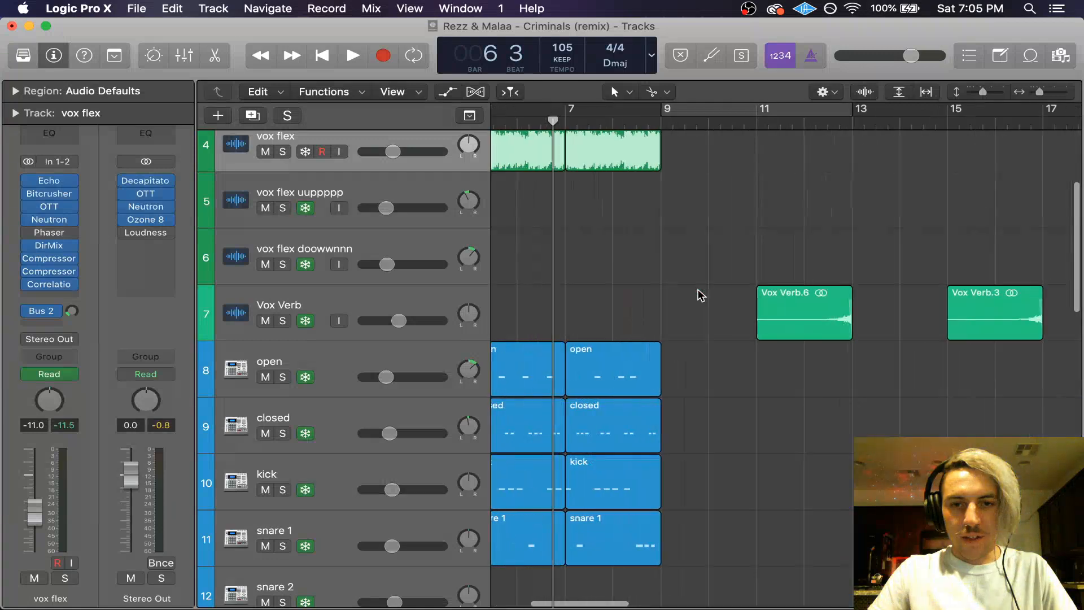
pyautogui.hscroll(8, 701, 295)
pyautogui.scroll(3, 700, 295)
pyautogui.hscroll(2, 701, 295)
pyautogui.click(631, 121)
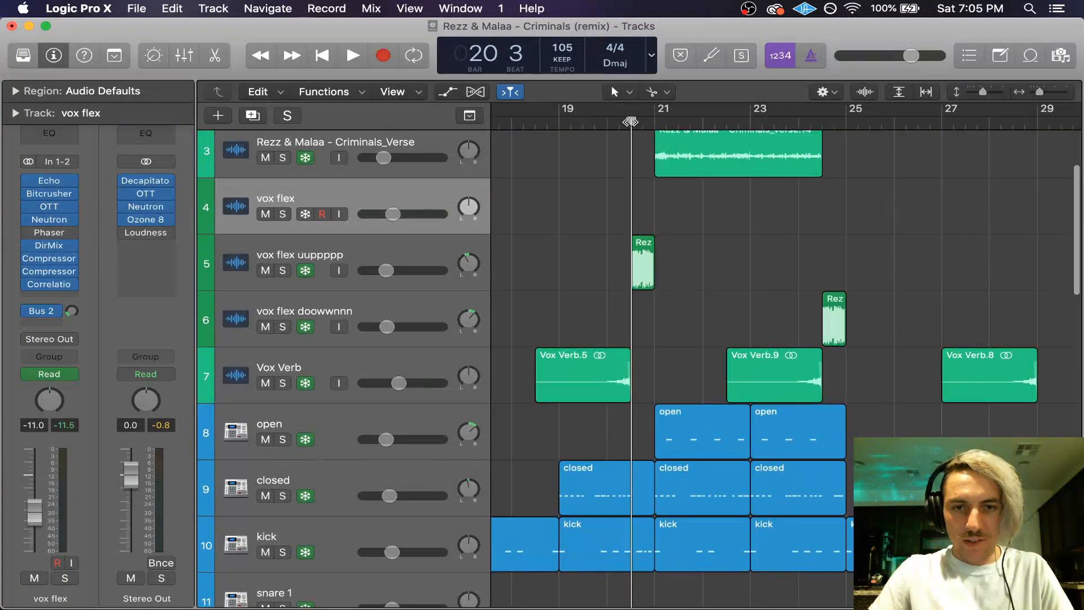
# Step: Solo and select the vox flex uuppppp track, and play its region from bar 20, beat 3 to bar 21
pyautogui.click(283, 270)
pyautogui.press('space')
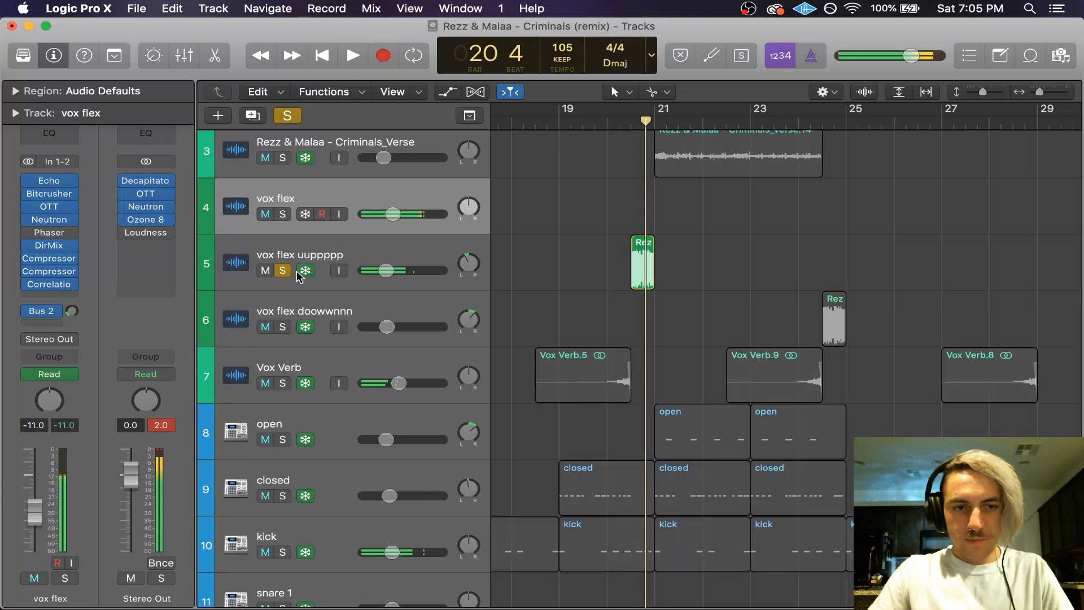
pyautogui.press('space')
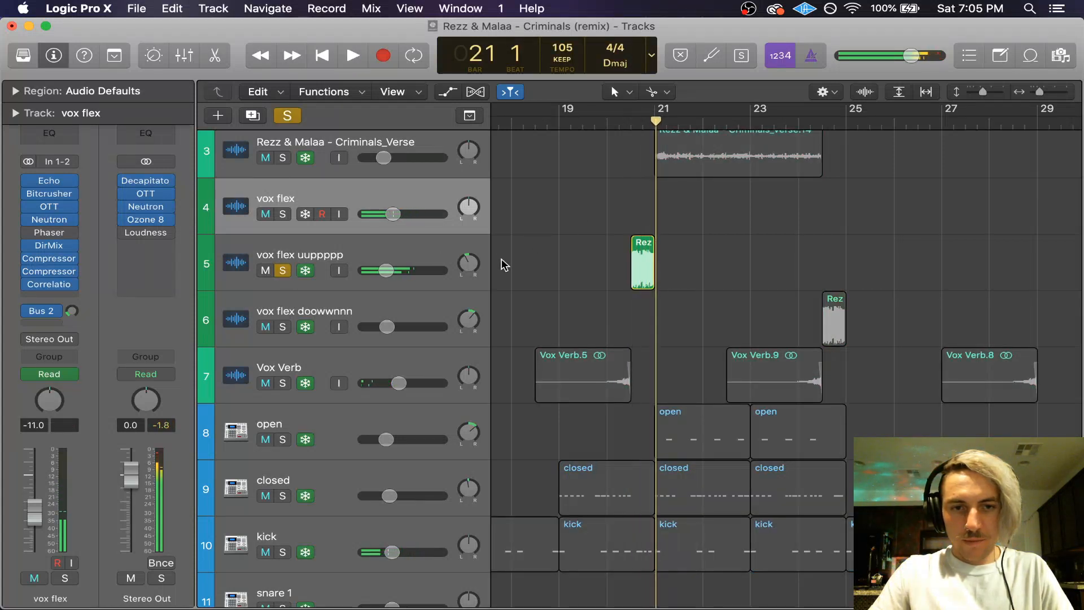
pyautogui.press('space')
pyautogui.press('space')
pyautogui.click(399, 254)
pyautogui.press('space')
pyautogui.press('space')
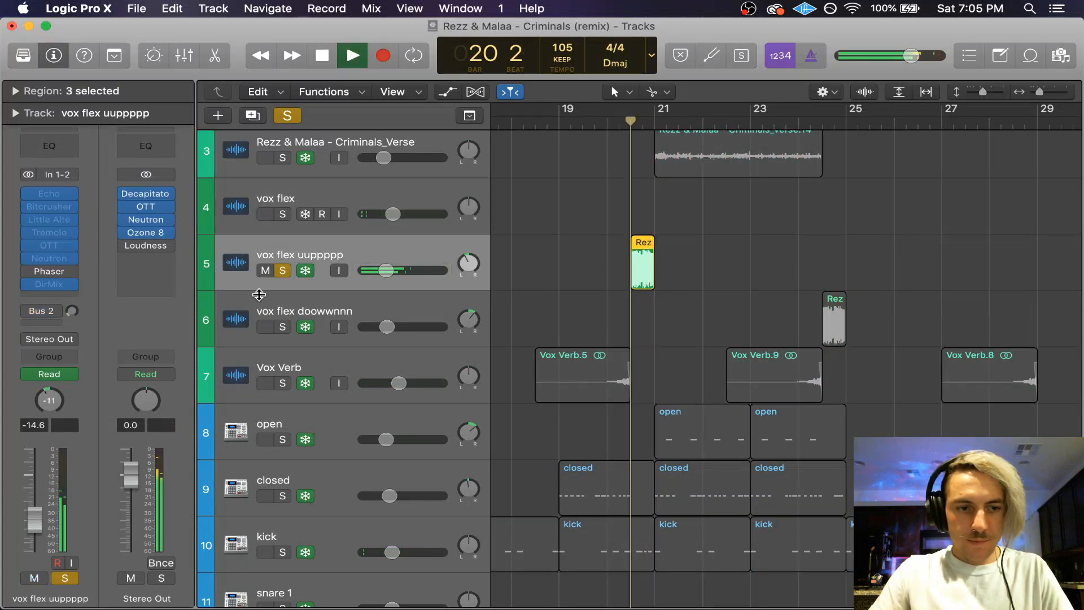
pyautogui.press('space')
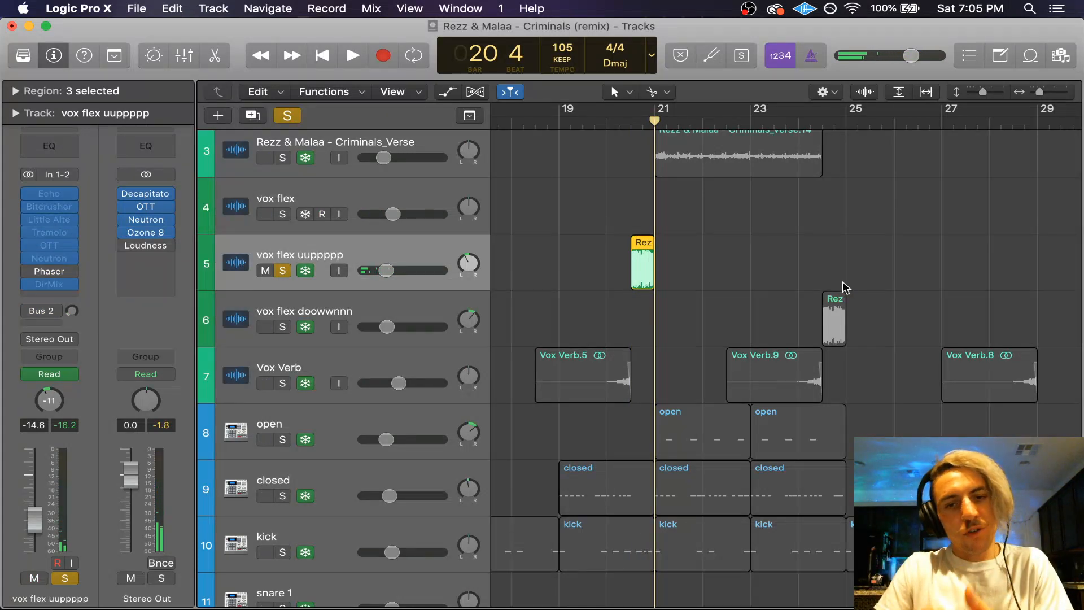
pyautogui.scroll(-2, 845, 288)
pyautogui.scroll(-1, 569, 370)
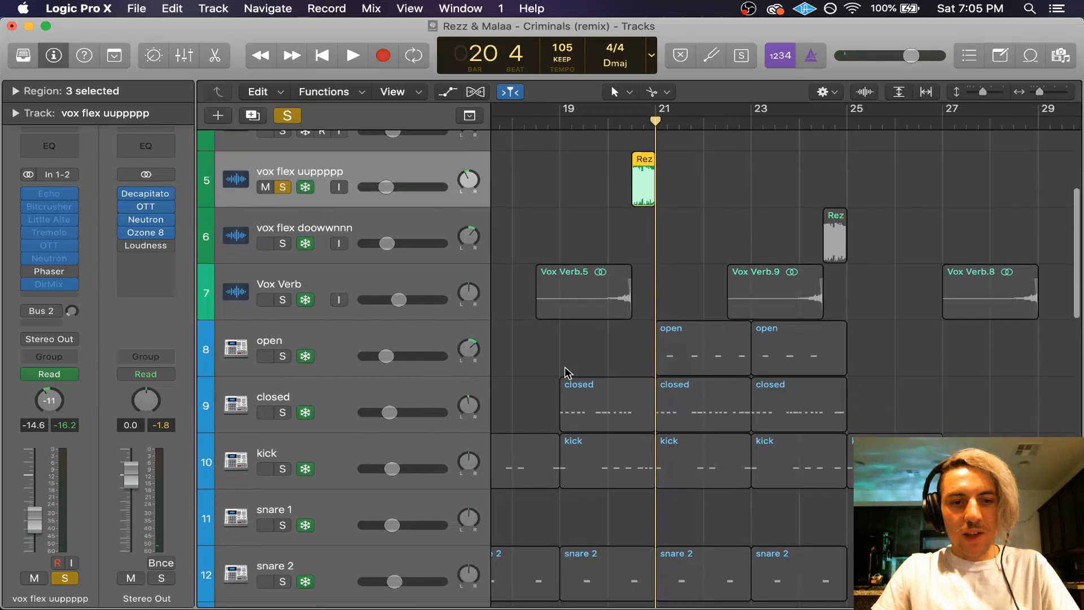
# Step: Select the open hi-hat track and review the drum track regions back to the start of the arrangement
pyautogui.click(409, 340)
pyautogui.scroll(-5, 623, 381)
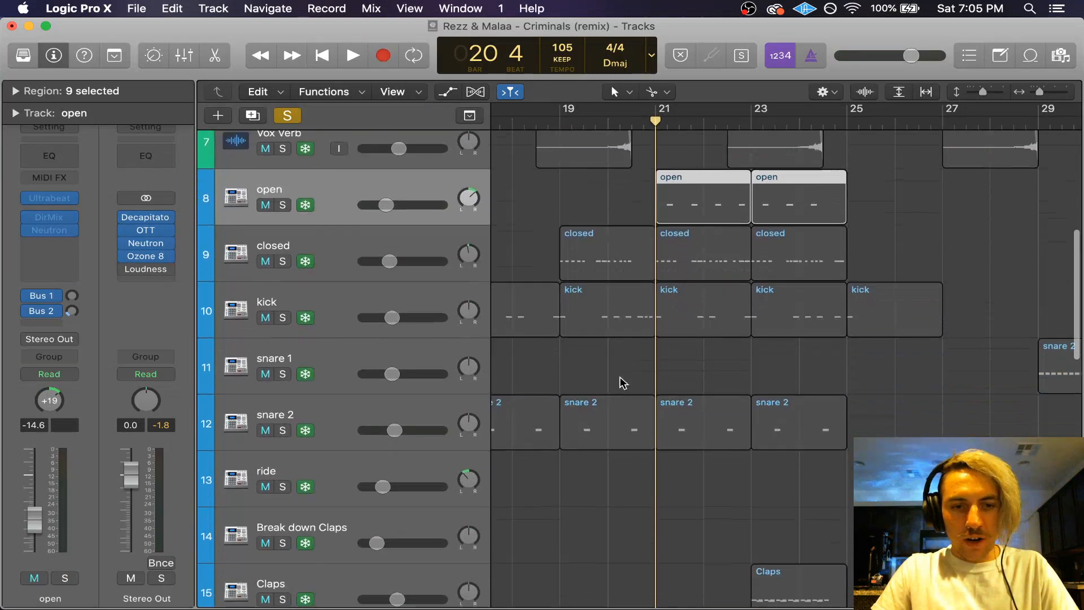
pyautogui.scroll(-3, 621, 381)
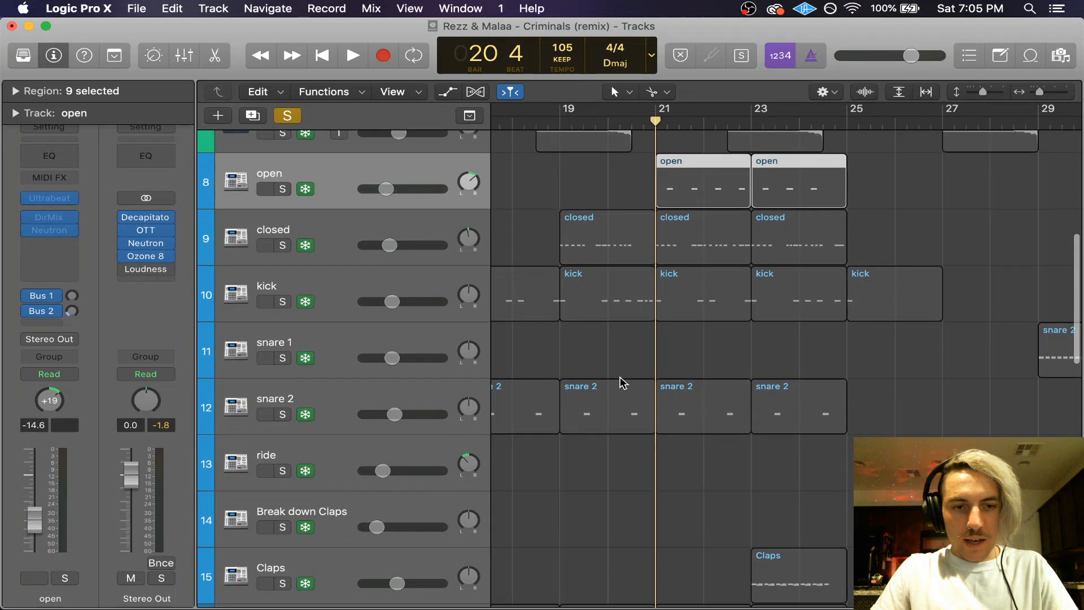
pyautogui.press('super+Left')
pyautogui.press('super+Left')
pyautogui.press('super+Left')
pyautogui.press('super+Left')
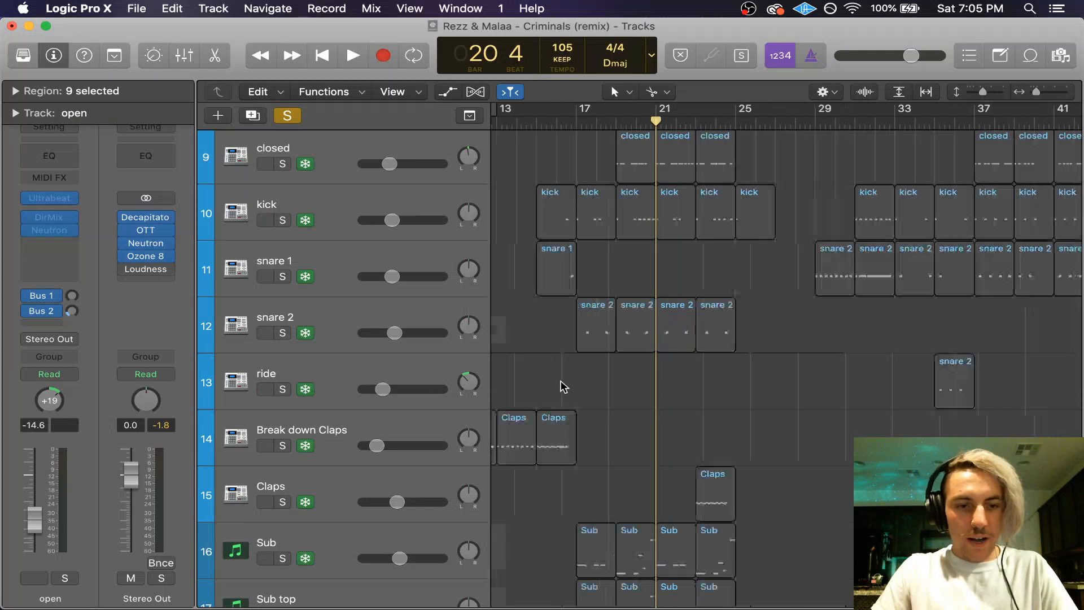
pyautogui.scroll(15, 561, 384)
pyautogui.press('super+Right')
pyautogui.press('super+Right')
pyautogui.press('super+Right')
pyautogui.press('super+Right')
pyautogui.hscroll(-15, 561, 384)
pyautogui.scroll(-10, 562, 387)
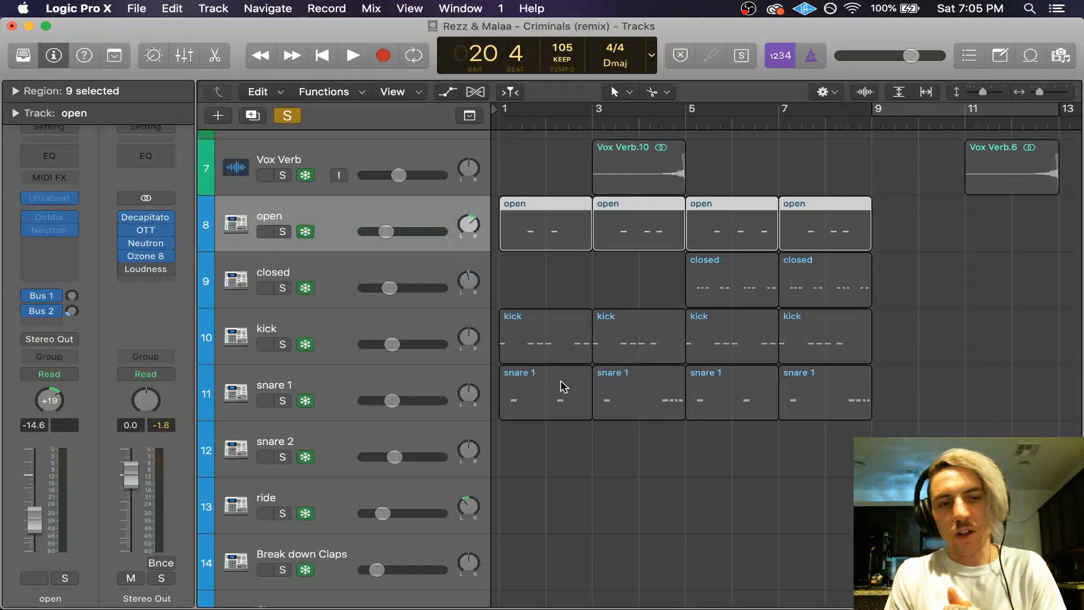
pyautogui.moveTo(467, 282); pyautogui.dragTo(467, 287)
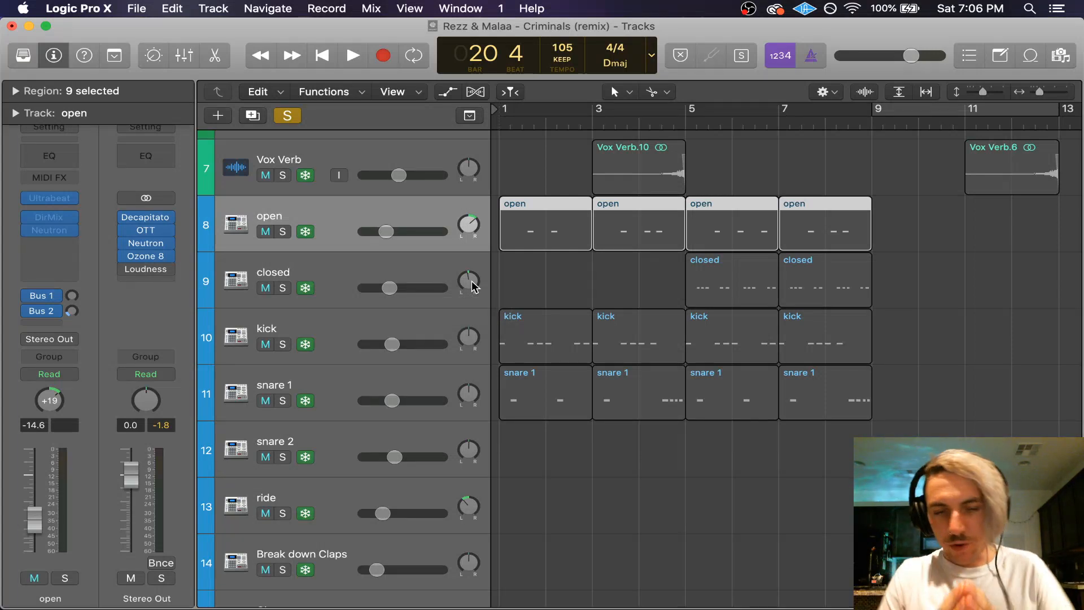
# Step: Clear all track solos, deselect the regions, and select the vox flex track
pyautogui.click(297, 118)
pyautogui.click(527, 156)
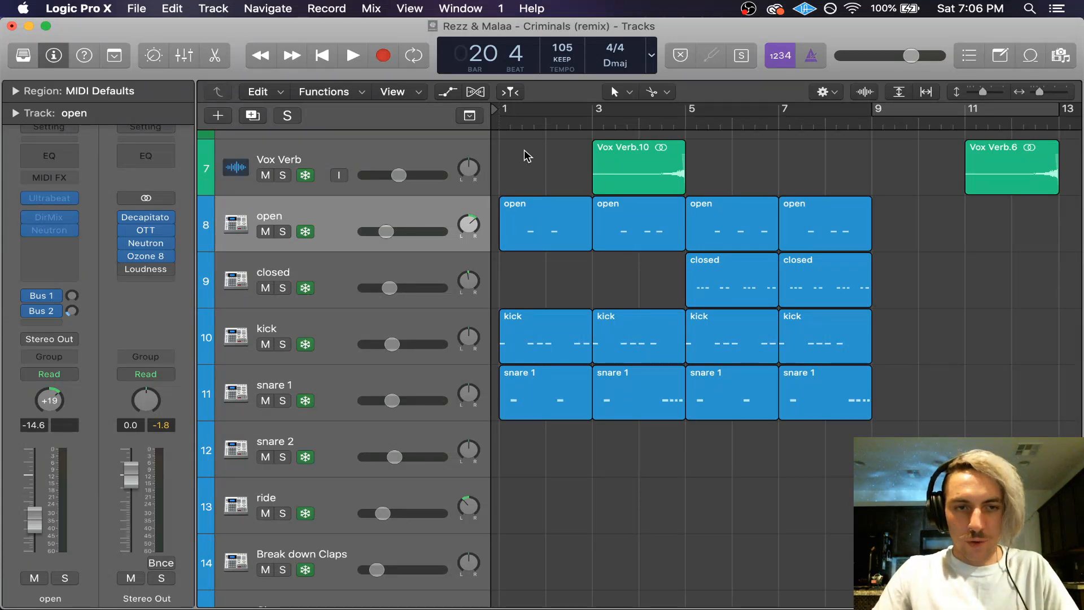
pyautogui.scroll(5, 527, 156)
pyautogui.click(359, 283)
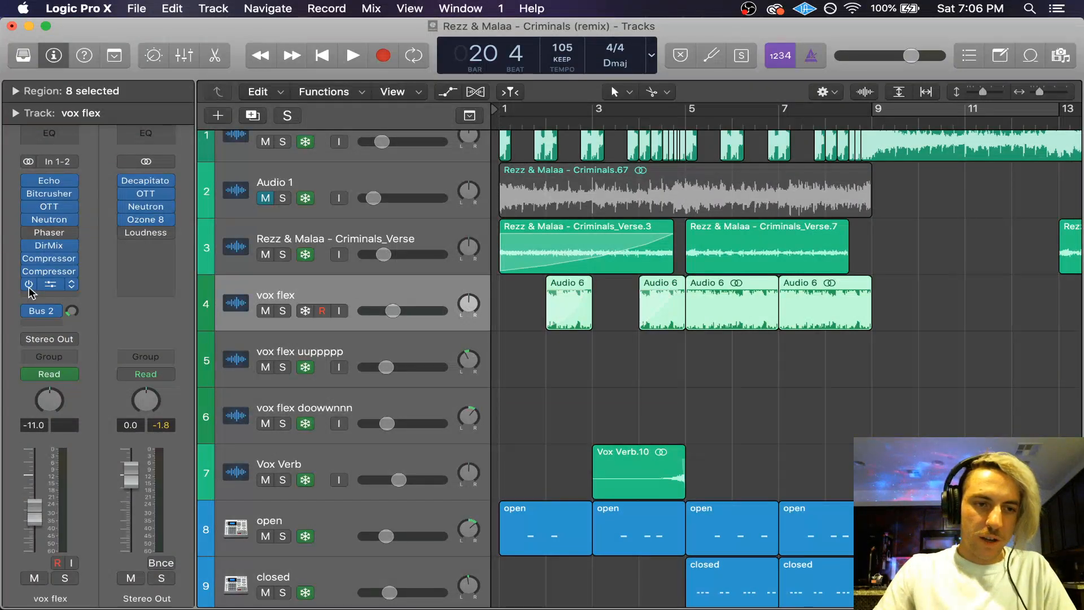
# Step: Open the Correlation Meter on the vox flex track, move its window clear of the lower tracks, and close it
pyautogui.click(40, 284)
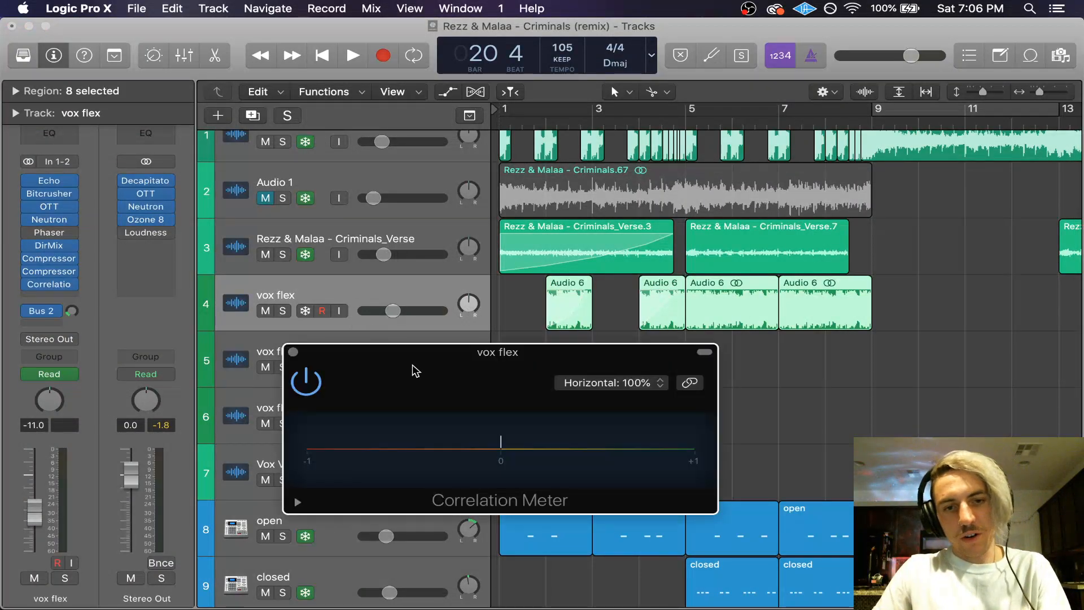
pyautogui.moveTo(416, 370); pyautogui.dragTo(403, 166)
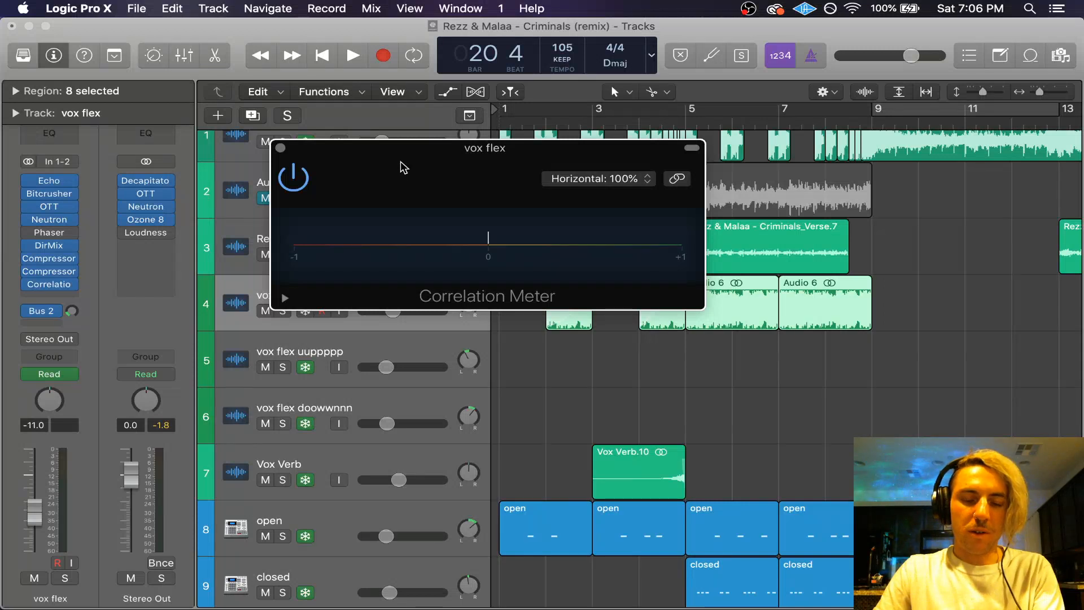
pyautogui.click(281, 149)
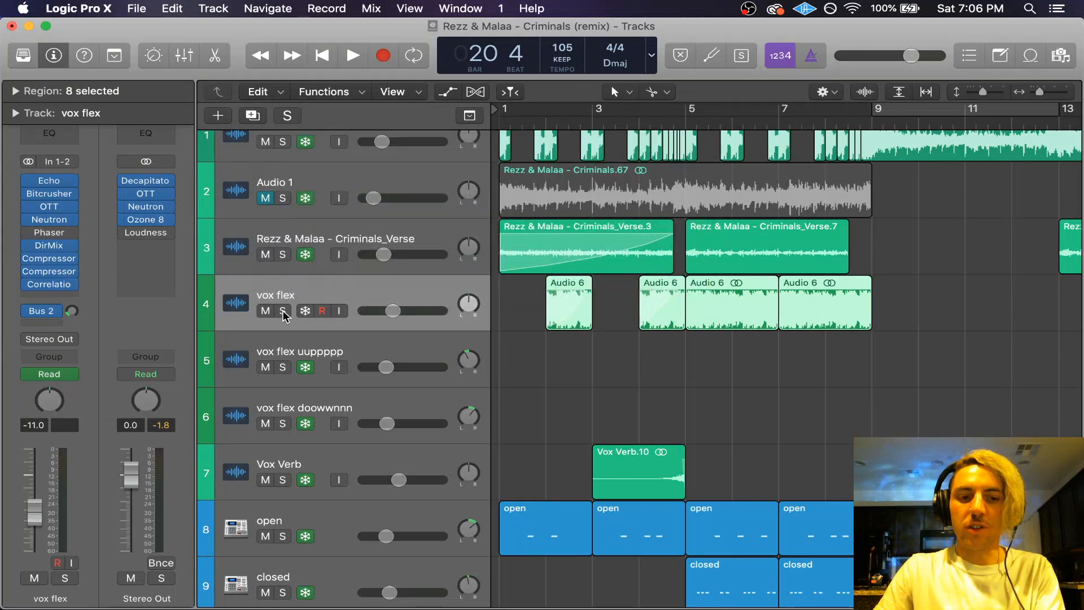
# Step: Deselect the vox flex regions and play the full mix from bar 4 to bar 9
pyautogui.scroll(-4, 471, 350)
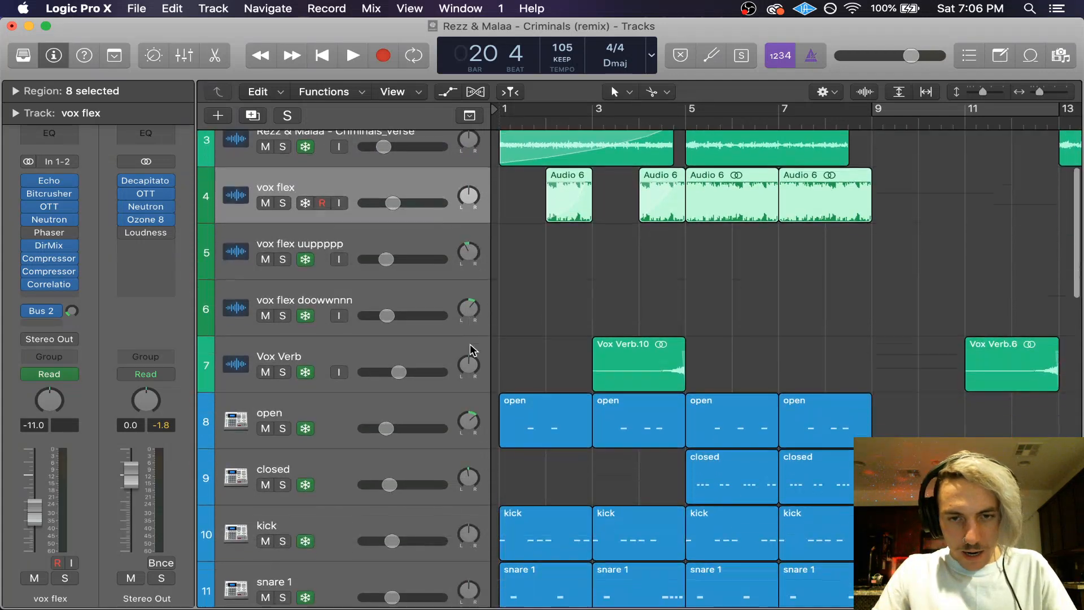
pyautogui.click(600, 294)
pyautogui.click(636, 121)
pyautogui.press('space')
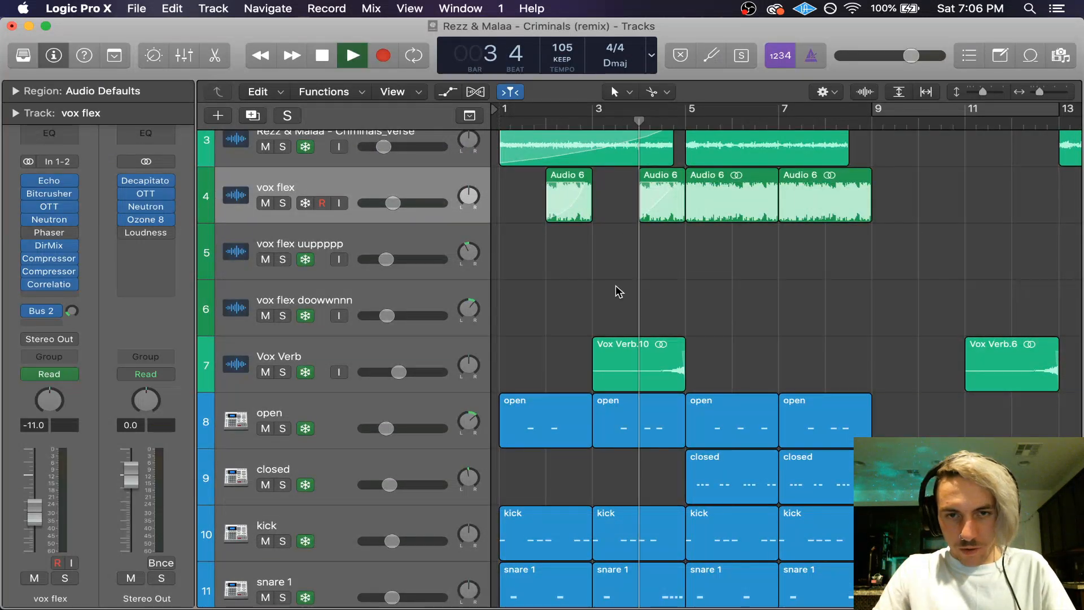
pyautogui.hscroll(3, 617, 290)
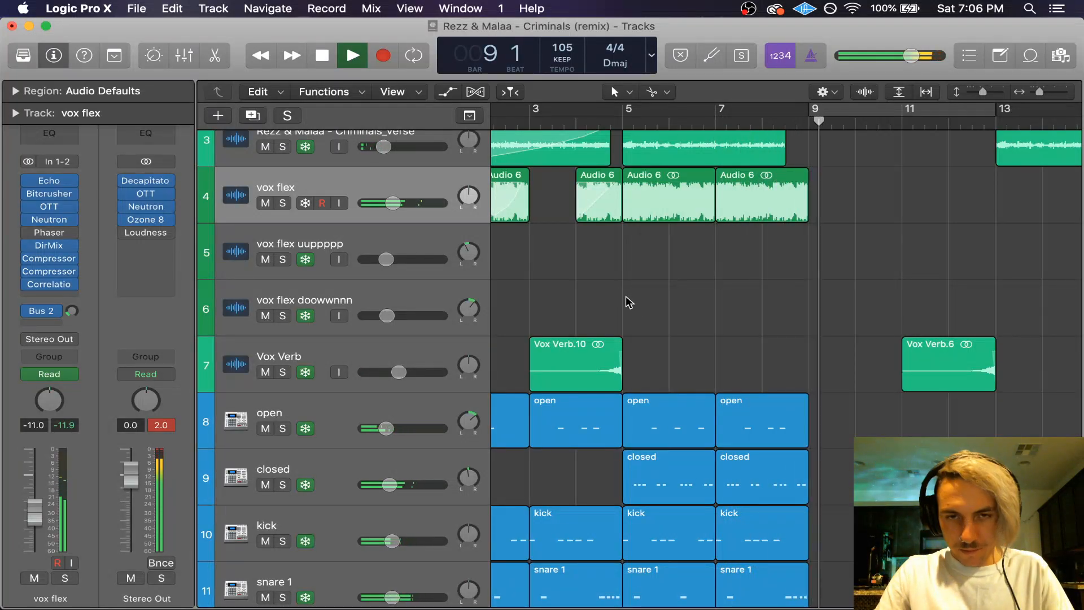
pyautogui.hscroll(1, 636, 304)
pyautogui.press('space')
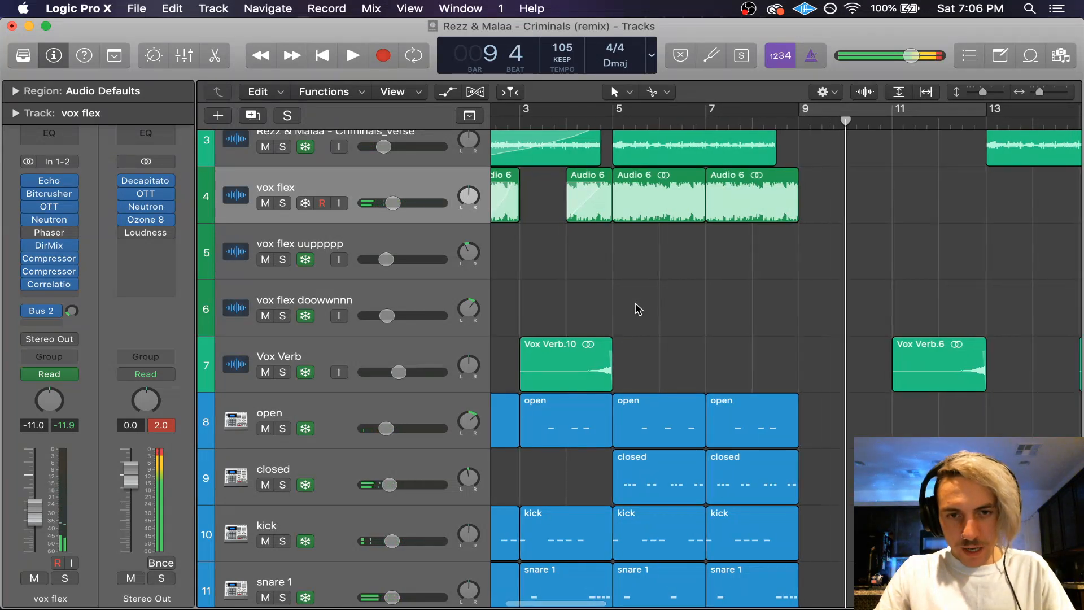
# Step: Return the playhead to bar 4, at the start of the second Audio 6 region on the vox flex track
pyautogui.hscroll(-3, 636, 309)
pyautogui.scroll(-1, 635, 309)
pyautogui.scroll(-1, 635, 309)
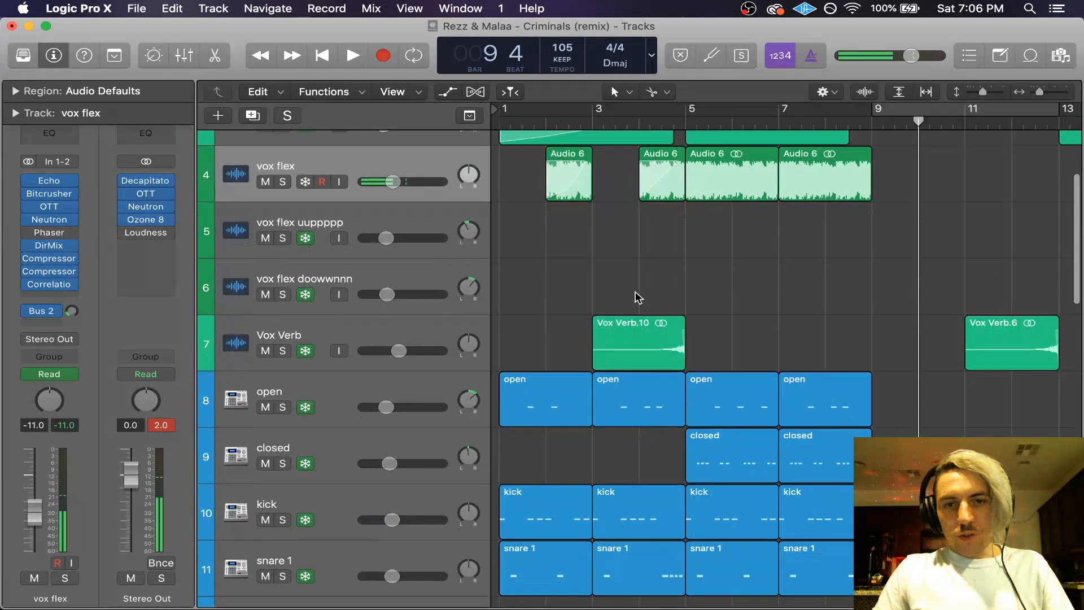
pyautogui.click(639, 119)
pyautogui.scroll(5, 556, 332)
pyautogui.scroll(2, 557, 332)
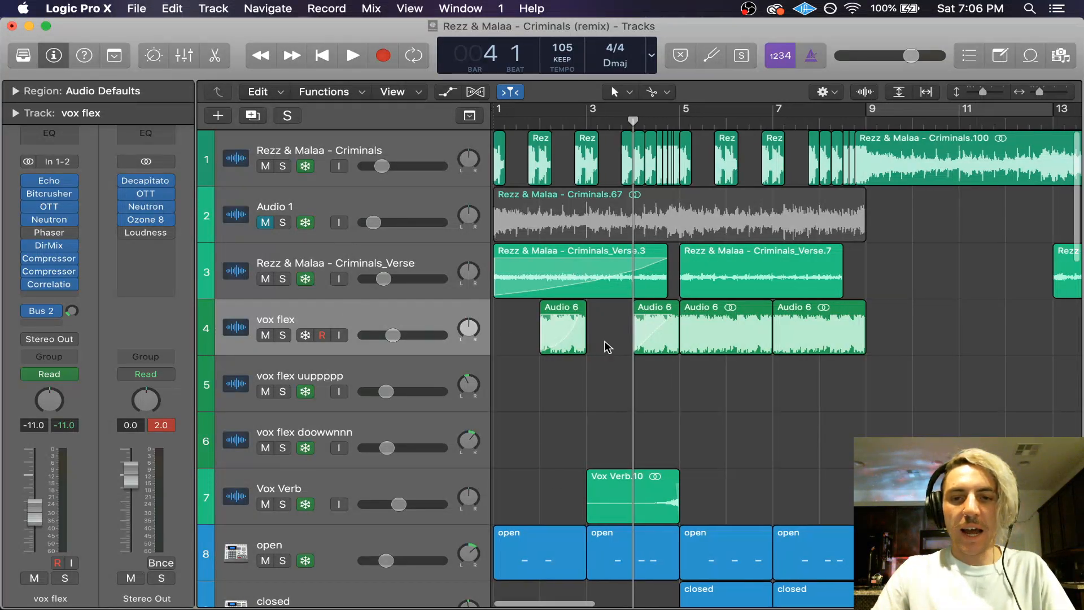
# Step: Copy the Audio 1 track's region from bar 1 to bar 16, dismissing the track protection alert
pyautogui.hscroll(3, 604, 346)
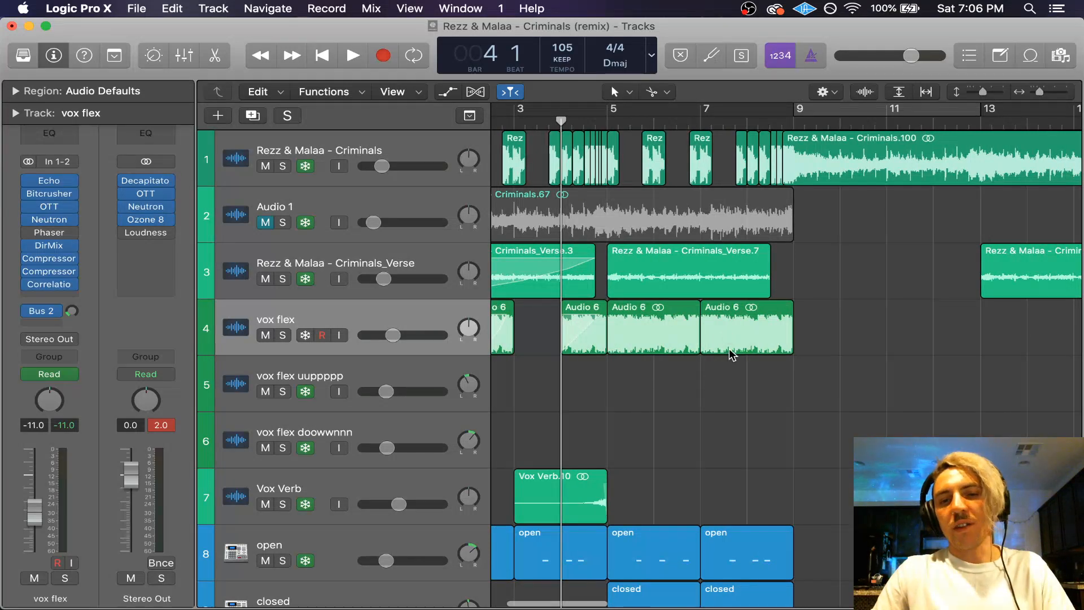
pyautogui.scroll(-10, 732, 354)
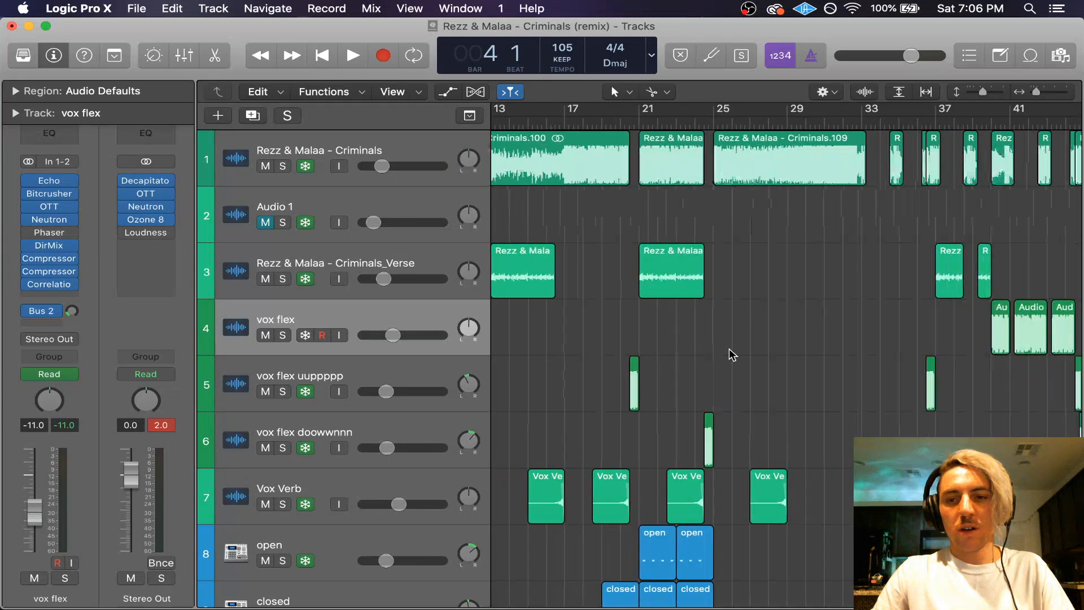
pyautogui.scroll(2, 732, 350)
pyautogui.moveTo(531, 209); pyautogui.dragTo(663, 205)
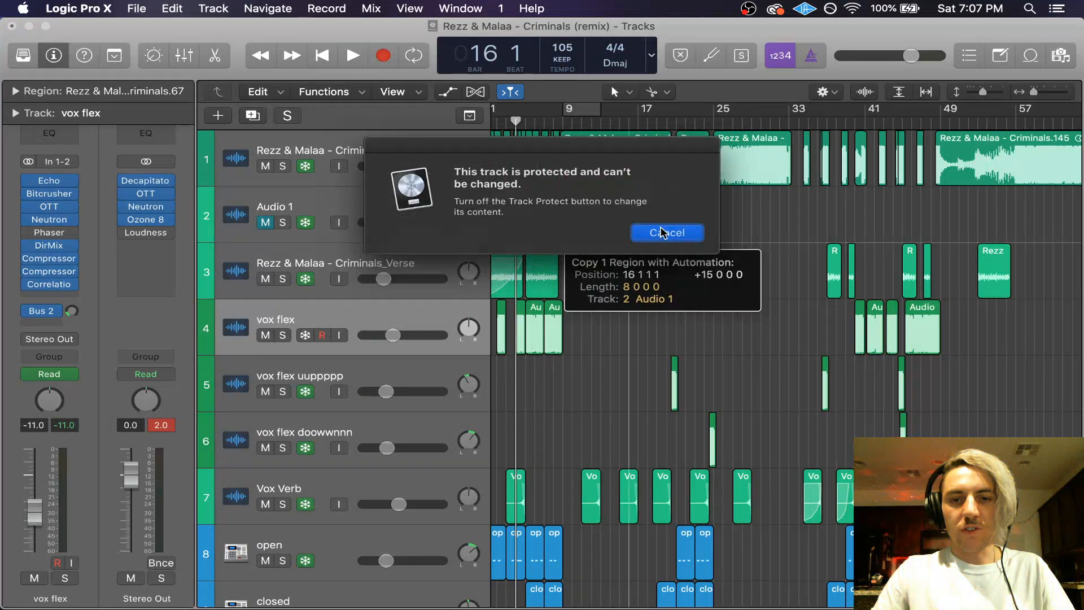
pyautogui.click(663, 231)
pyautogui.scroll(5, 648, 221)
pyautogui.scroll(4, 648, 221)
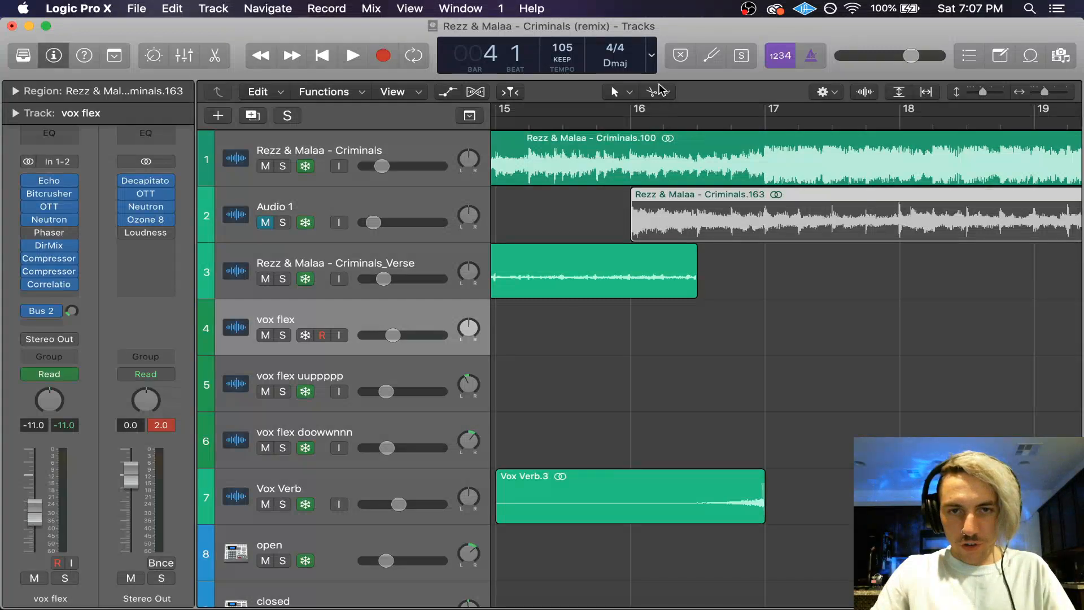
pyautogui.click(671, 225)
pyautogui.click(576, 230)
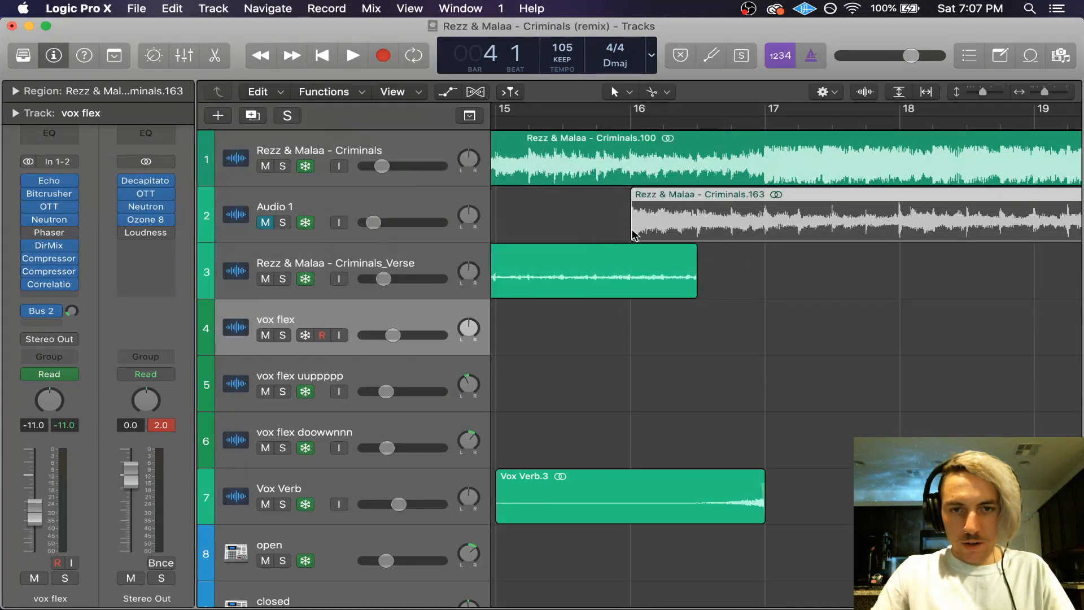
pyautogui.click(661, 237)
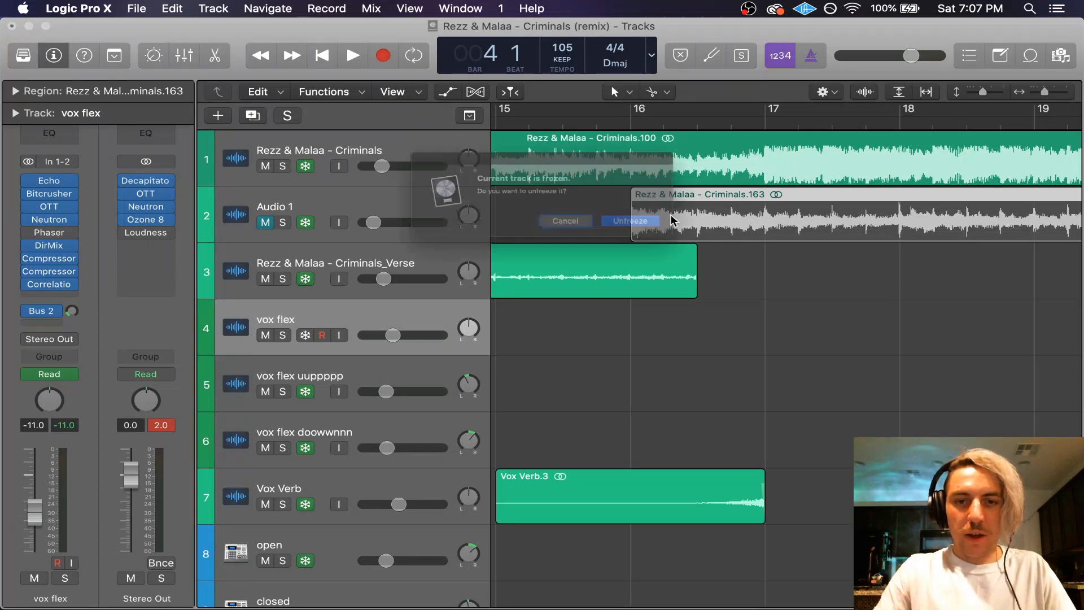
pyautogui.click(642, 232)
# Step: Review the whole arrangement, then examine the opening bars of every track down to the Cymatics fill tracks
pyautogui.press('z')
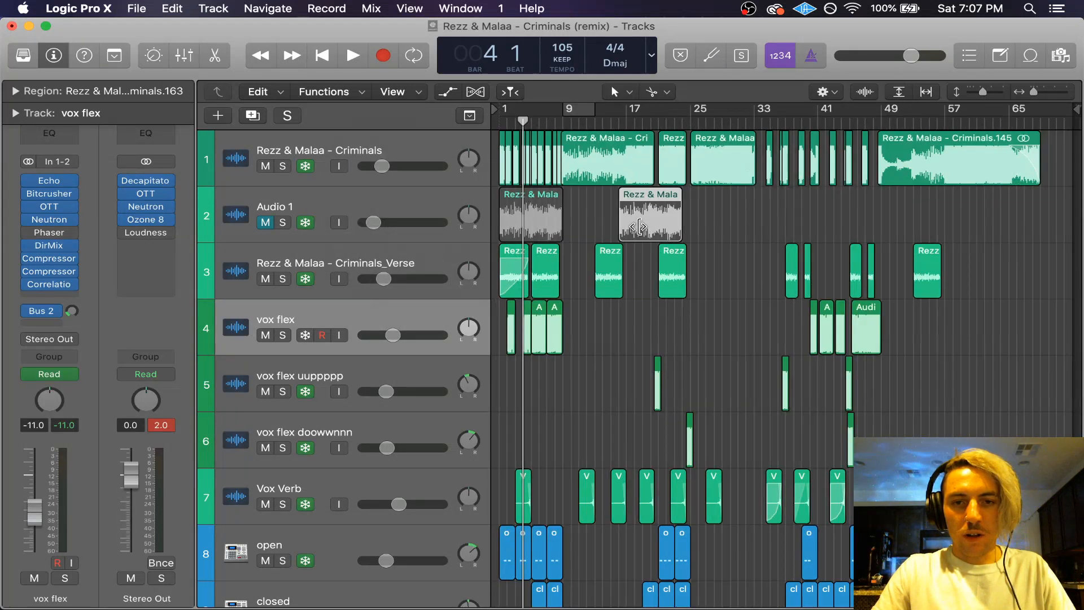
pyautogui.press('super+Right')
pyautogui.press('super+Right')
pyautogui.press('super+Right')
pyautogui.press('super+Right')
pyautogui.press('super+Right')
pyautogui.hscroll(-14, 639, 226)
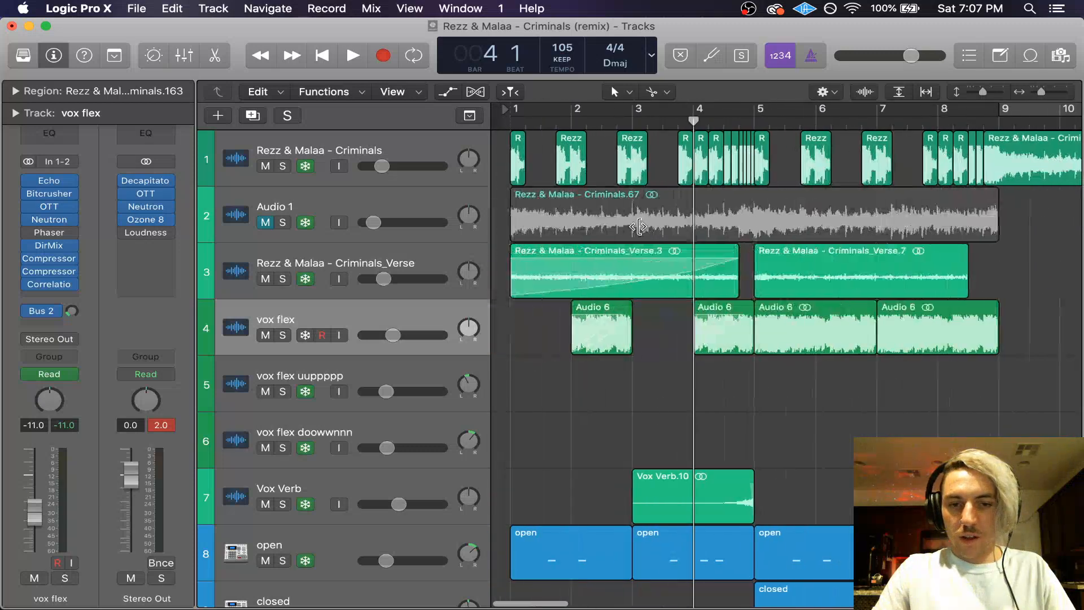
pyautogui.scroll(-7, 640, 227)
pyautogui.scroll(4, 639, 226)
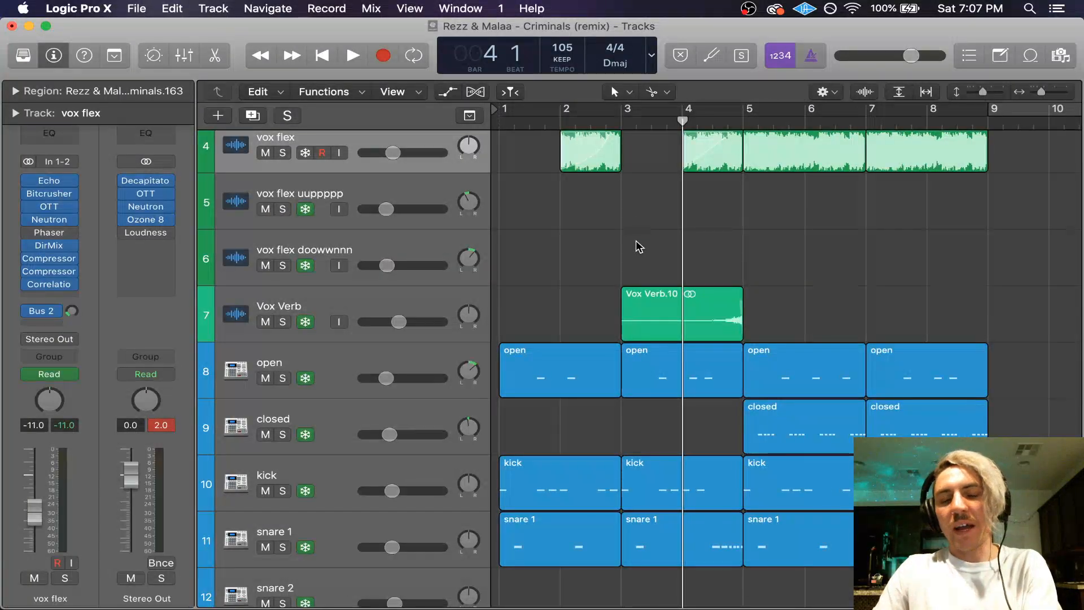
pyautogui.scroll(-19, 636, 243)
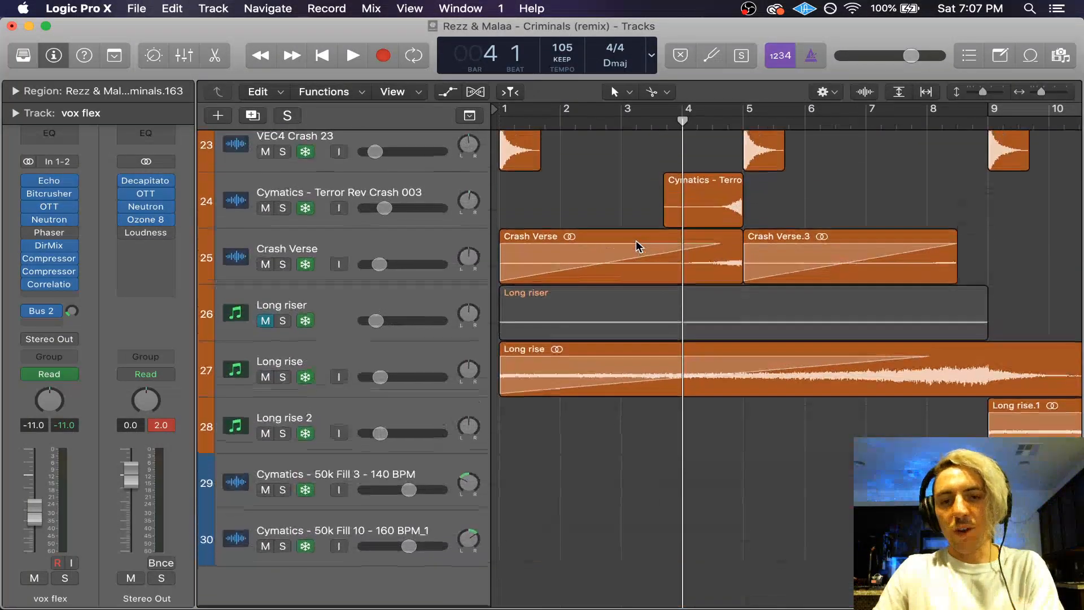
pyautogui.scroll(1, 636, 241)
pyautogui.scroll(20, 698, 272)
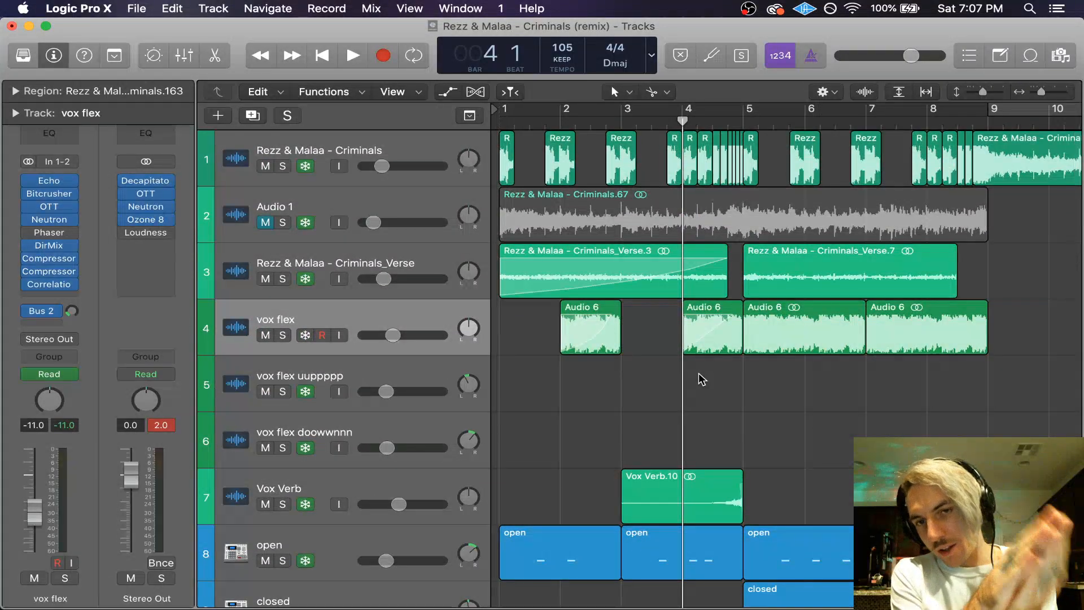
# Step: Solo the Vox Verb track and play the end of its first region from bar 4 to bar 5
pyautogui.click(282, 504)
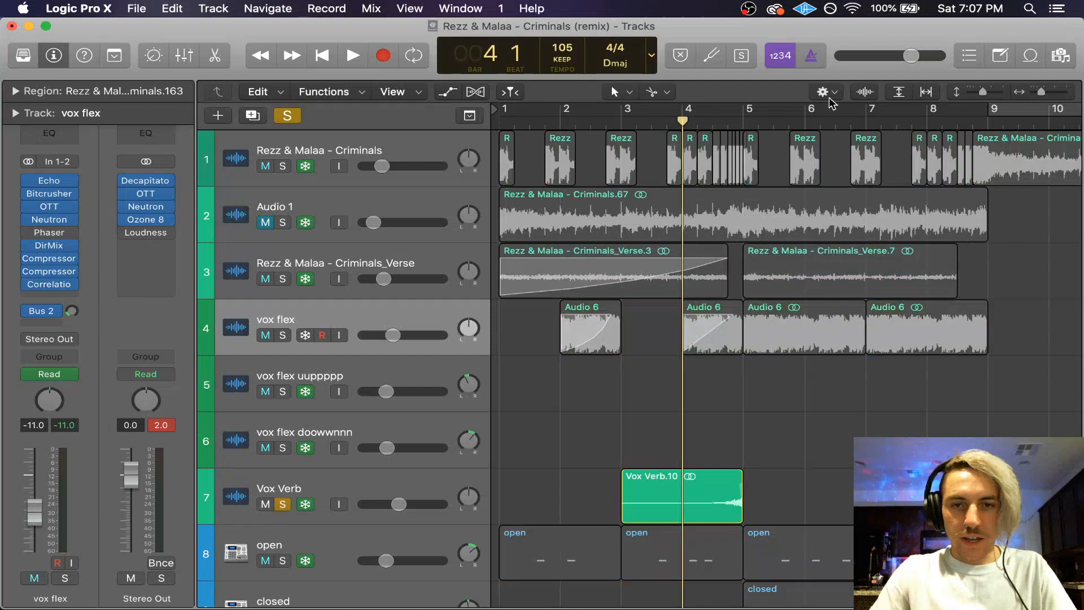
pyautogui.press('space')
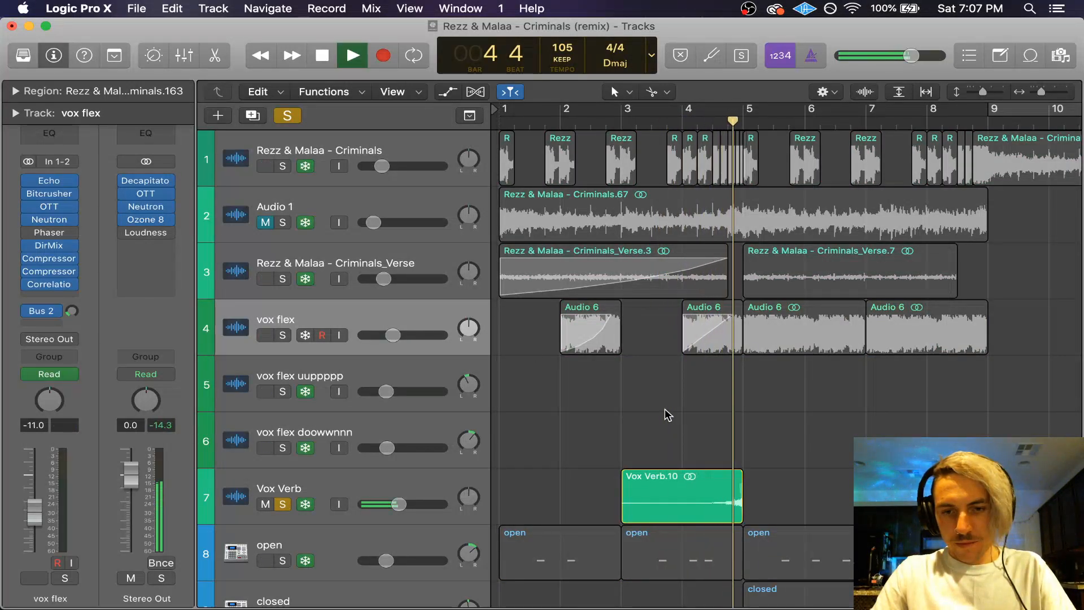
pyautogui.press('space')
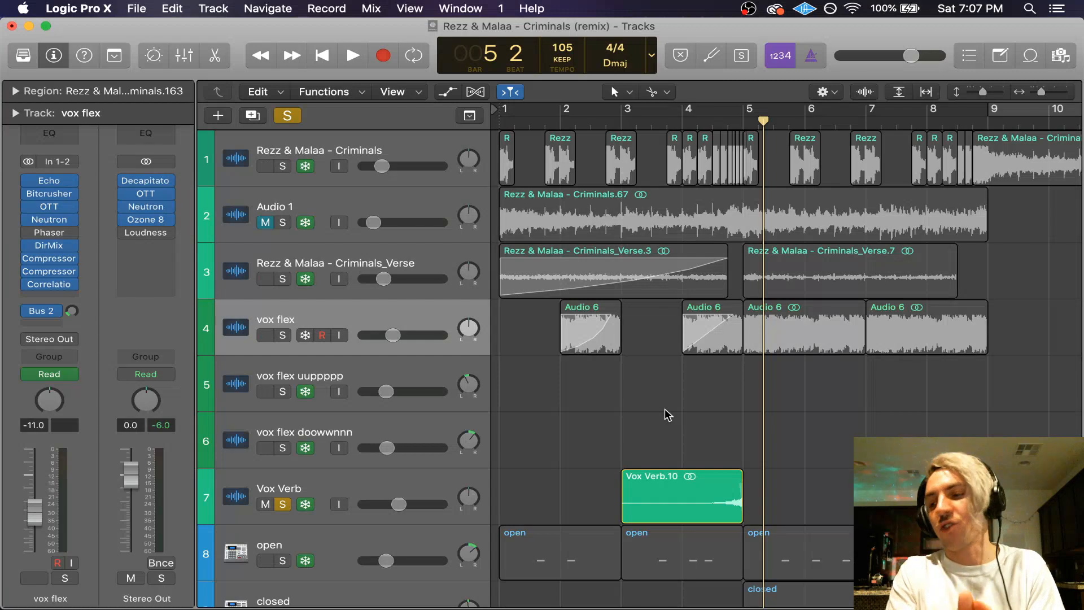
# Step: Focus on the end of the Vox Verb region before bar 5 and replay its soloed reverb swell from about bar 4, beat 4
pyautogui.scroll(-2, 665, 408)
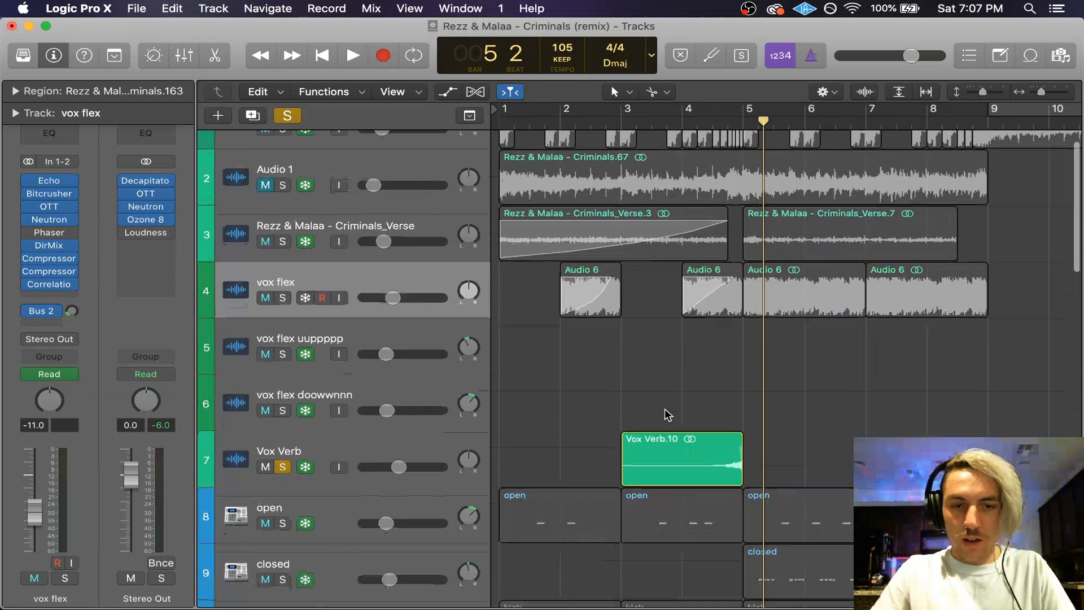
pyautogui.scroll(-1, 667, 414)
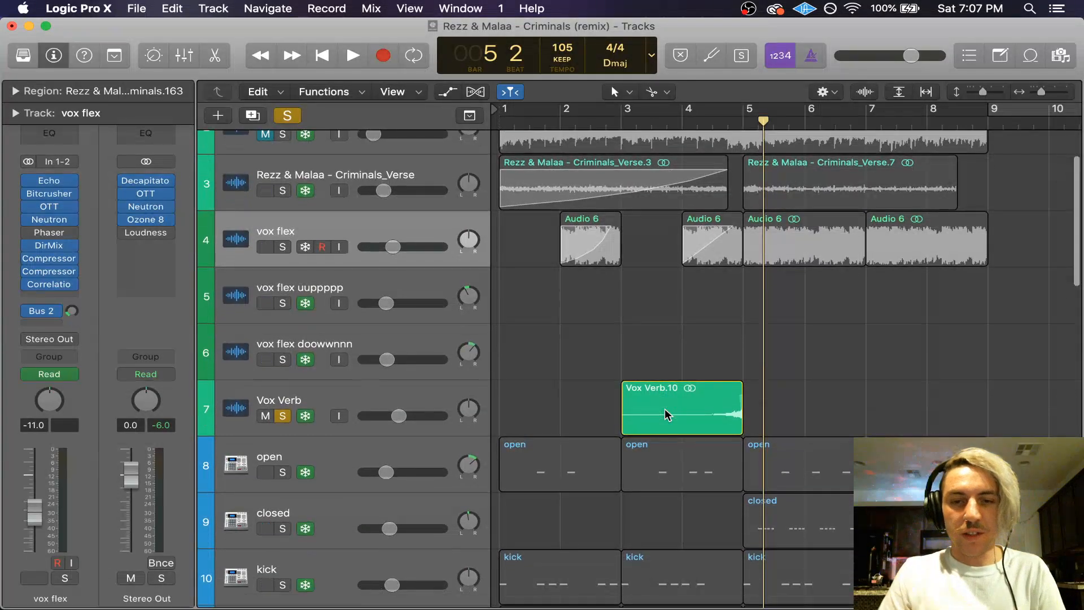
pyautogui.scroll(-1, 667, 415)
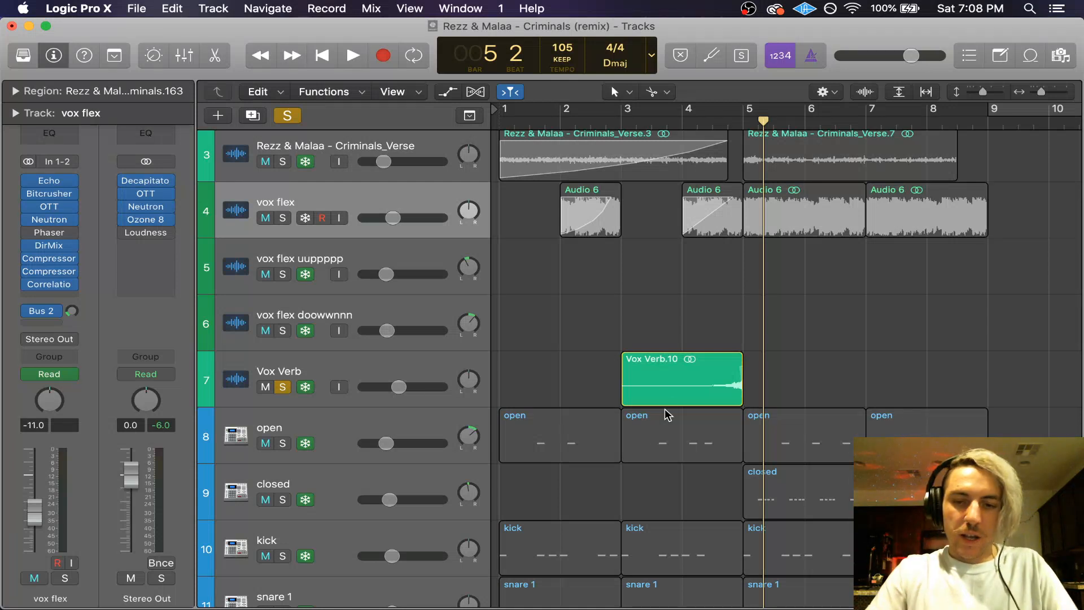
pyautogui.scroll(5, 715, 194)
pyautogui.hscroll(-3, 715, 193)
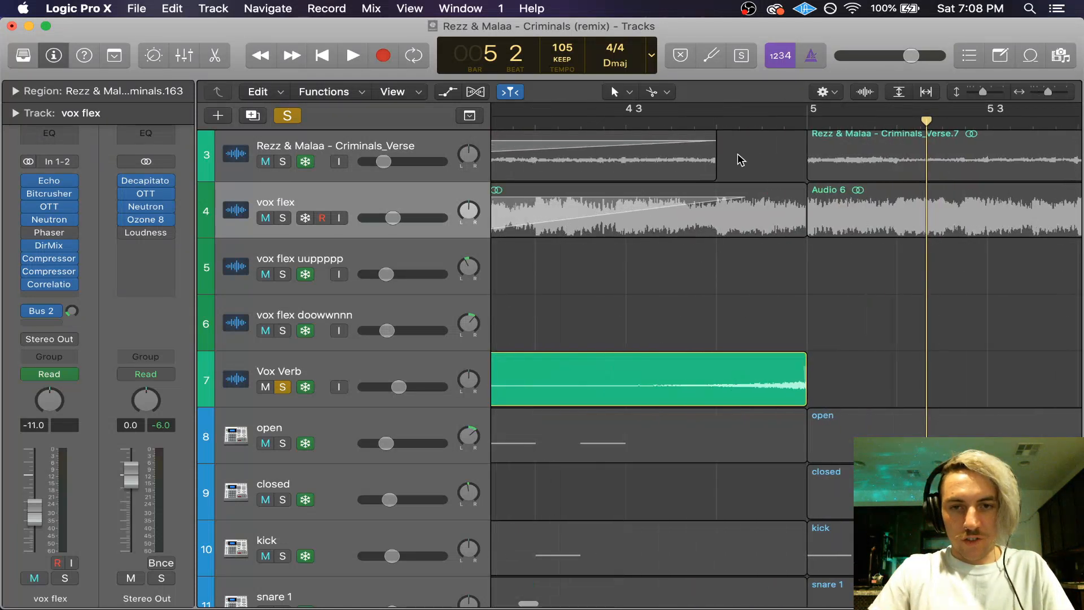
pyautogui.click(742, 126)
pyautogui.press('space')
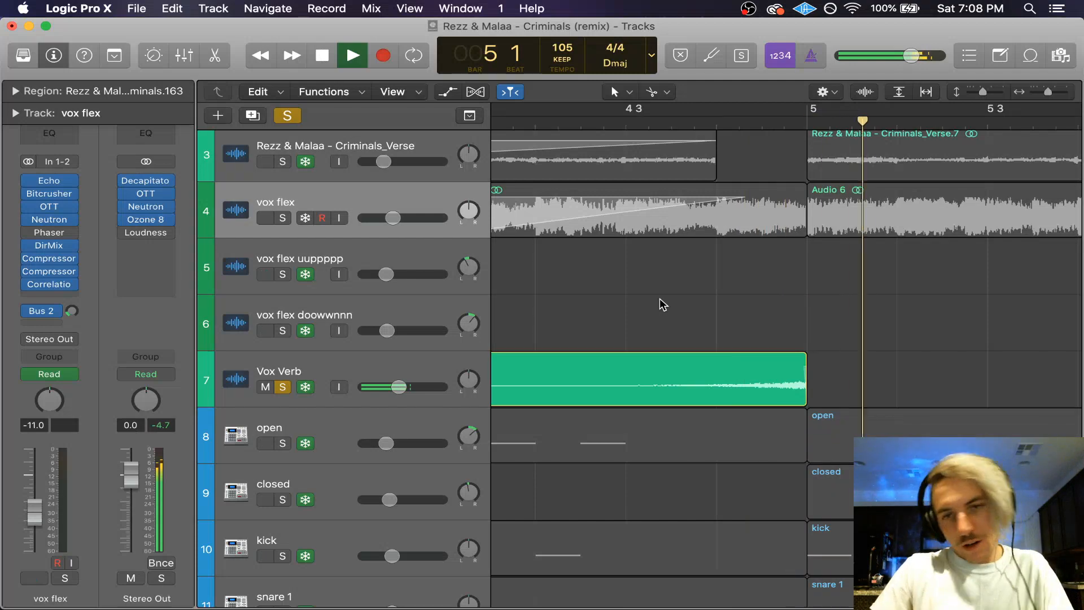
# Step: Stop the soloed playback, clear the Vox Verb solo and play the full mix from bar 3, beat 2 to bar 6
pyautogui.press('space')
pyautogui.scroll(-10, 660, 298)
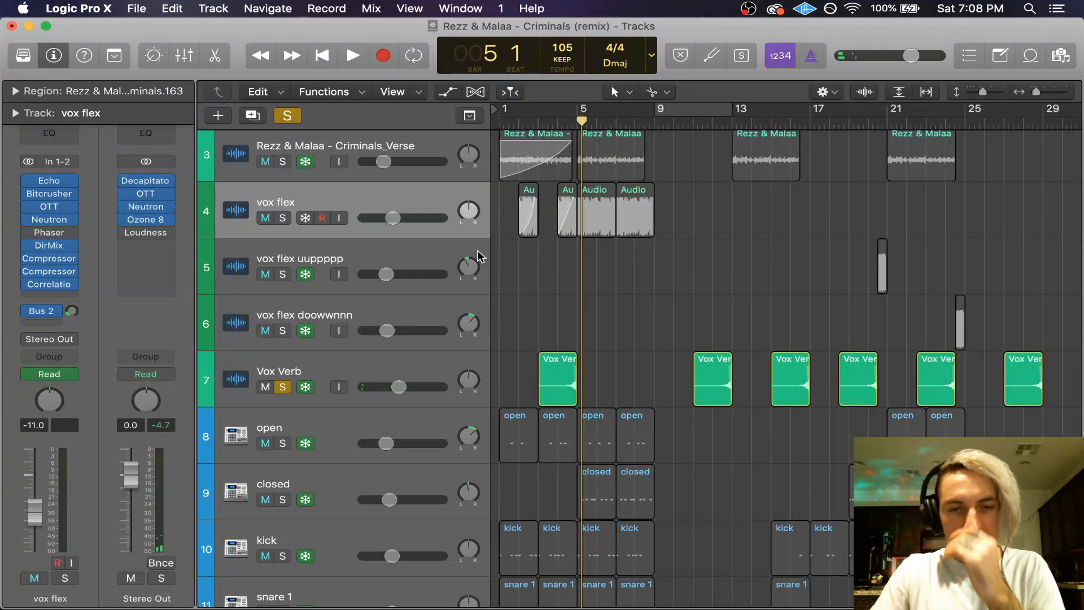
pyautogui.scroll(5, 537, 307)
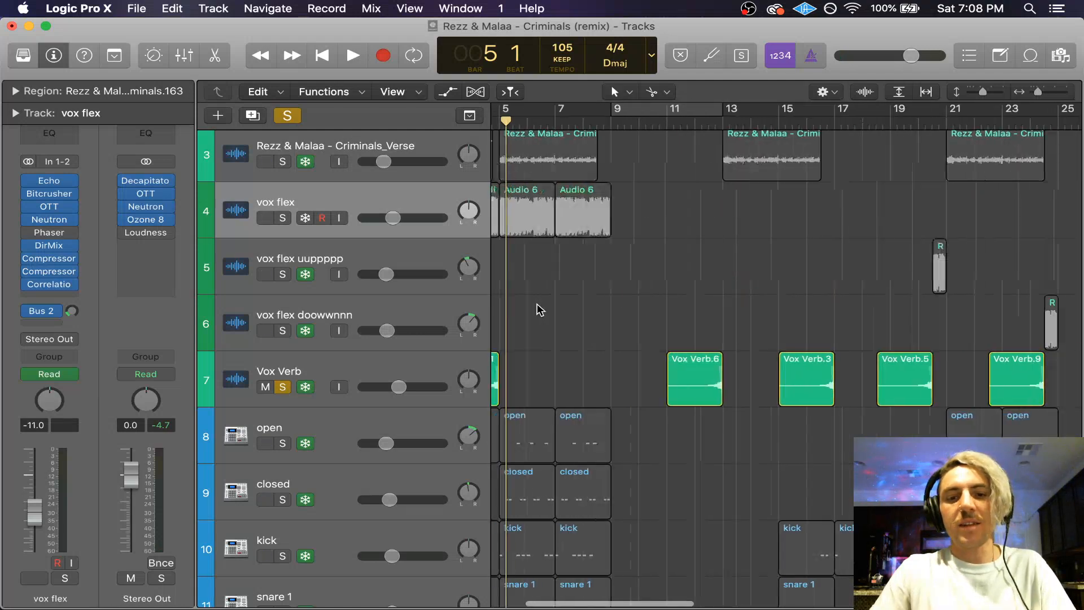
pyautogui.scroll(-5, 535, 302)
pyautogui.scroll(8, 533, 301)
pyautogui.hscroll(-10, 534, 301)
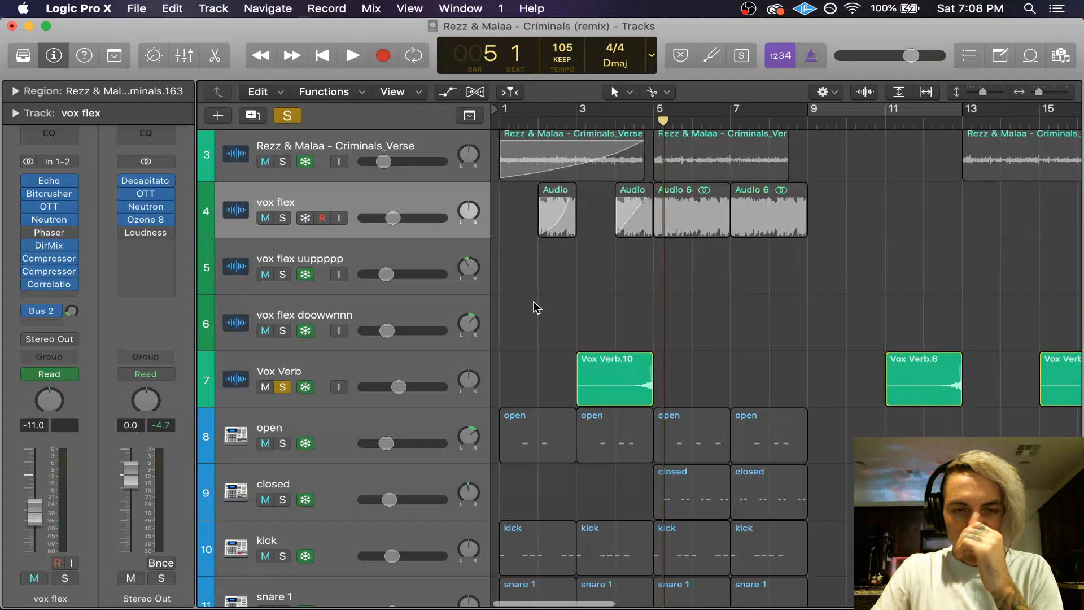
pyautogui.click(586, 122)
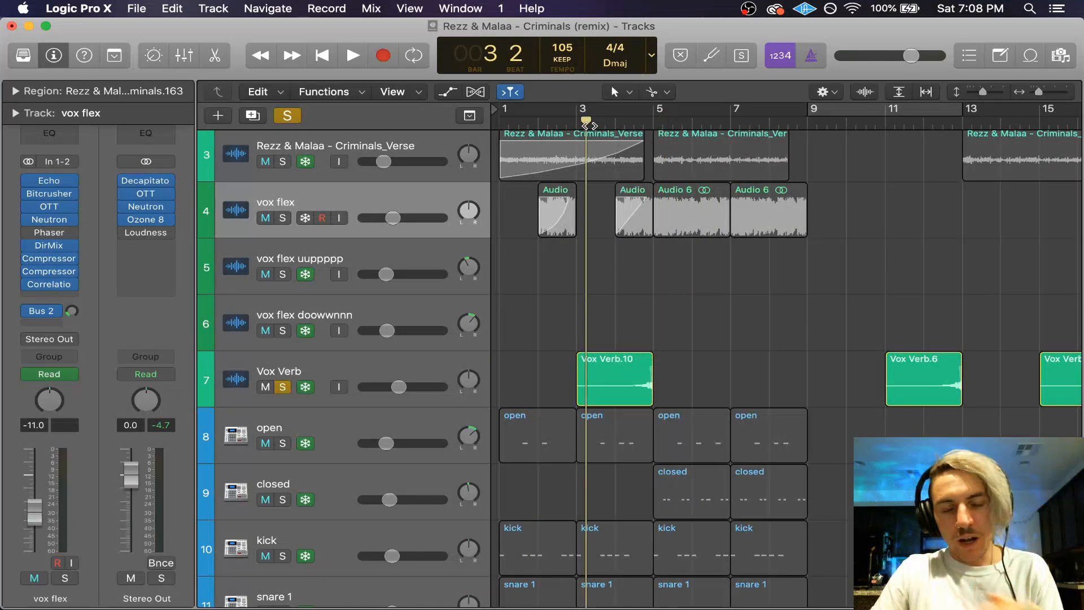
pyautogui.click(297, 116)
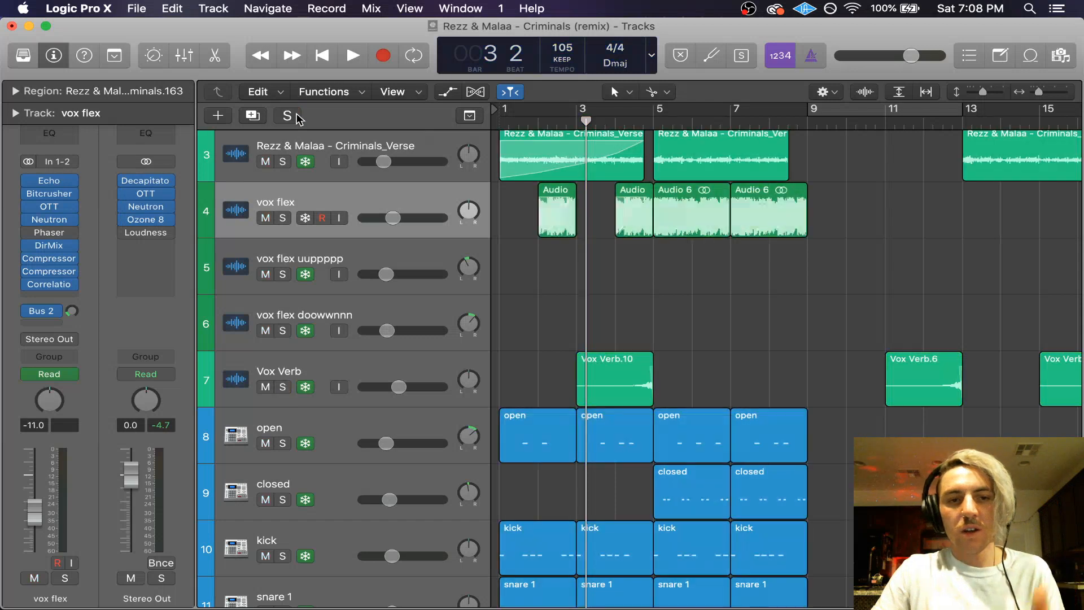
pyautogui.press('space')
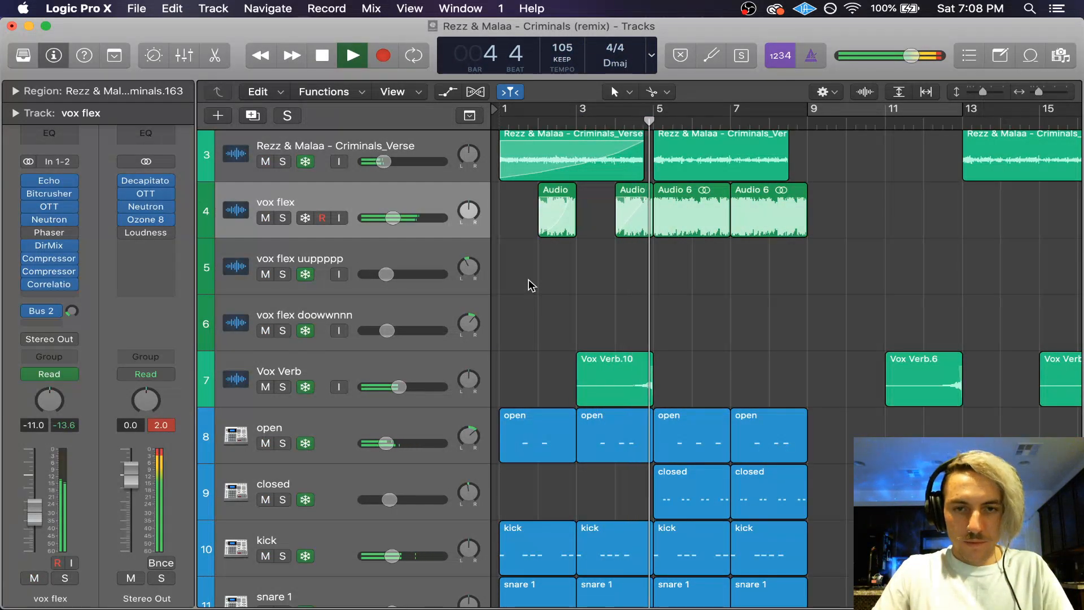
pyautogui.scroll(-5, 530, 285)
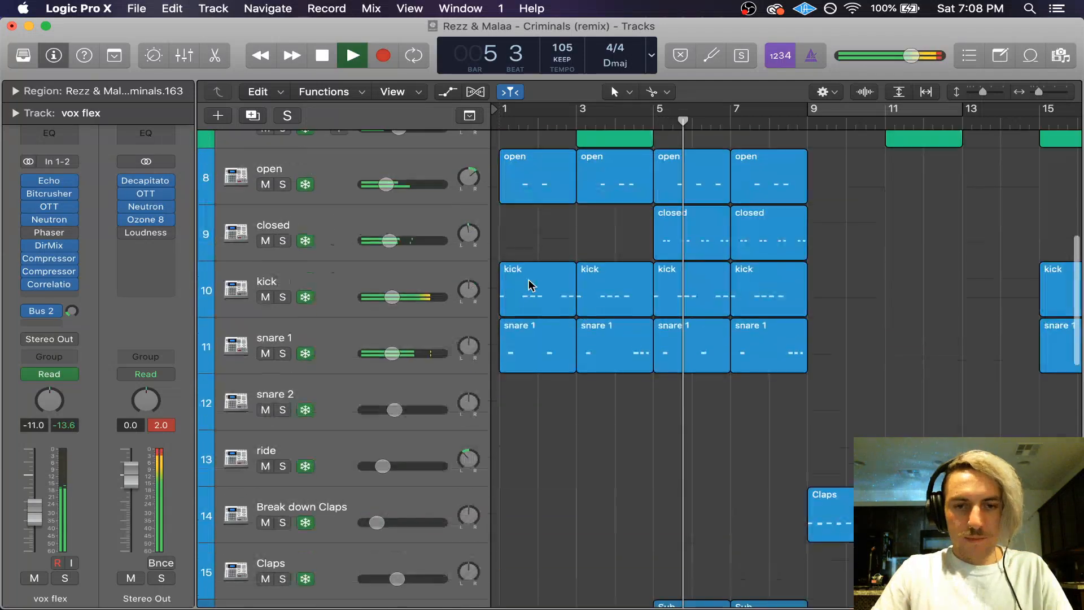
pyautogui.scroll(4, 531, 285)
pyautogui.press('space')
# Step: Unfreeze and solo the Vox Verb track, and place the playhead at bar 4 over its first region
pyautogui.click(309, 357)
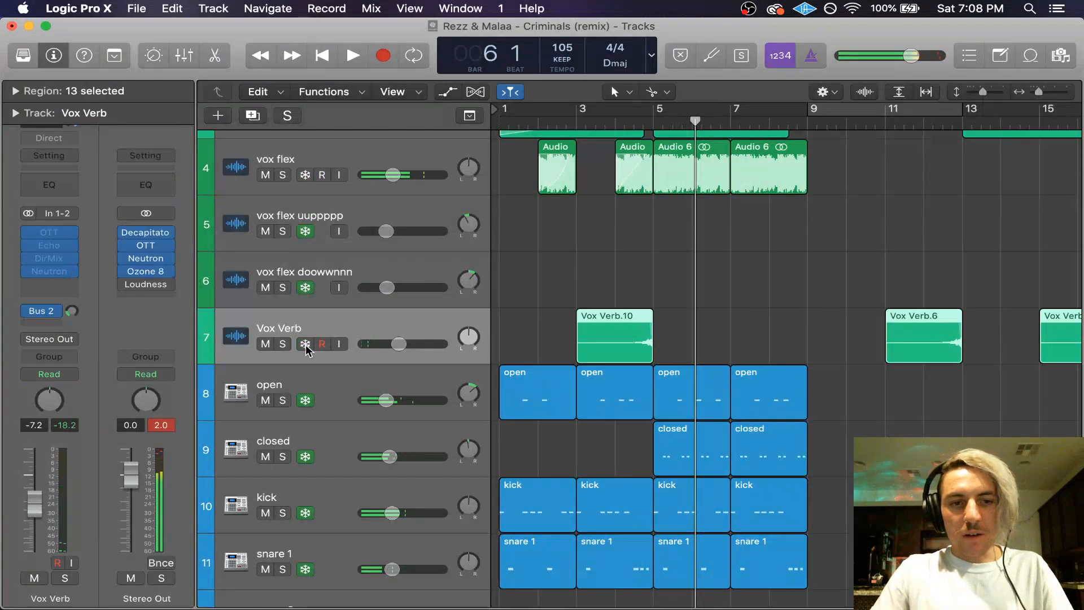
pyautogui.click(284, 345)
pyautogui.press('super+Right')
pyautogui.press('super+Right')
pyautogui.press('super+Right')
pyautogui.press('super+Right')
pyautogui.press('super+Right')
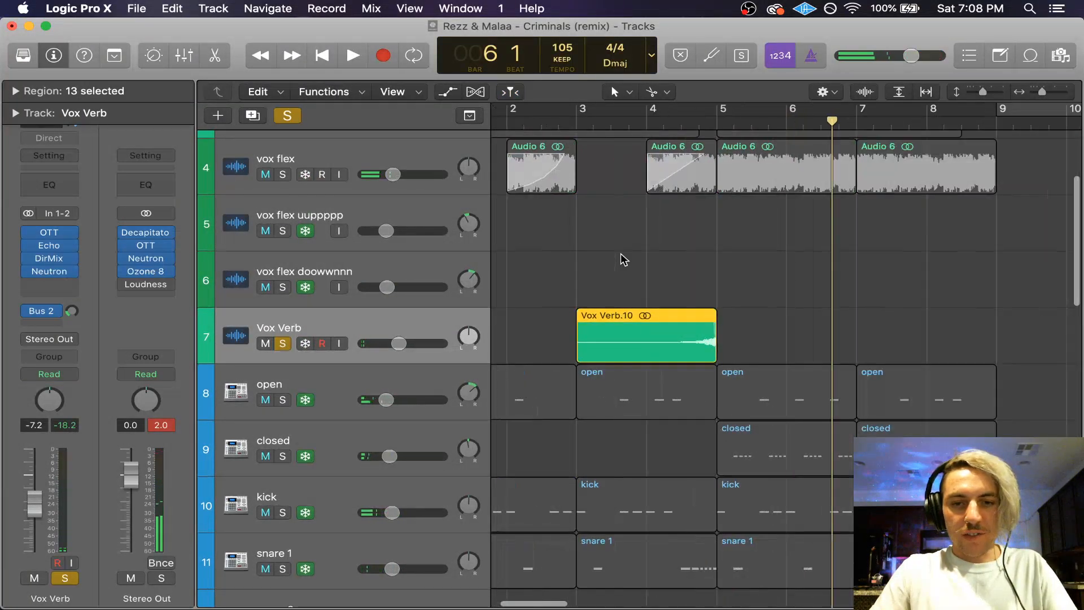
pyautogui.hscroll(2, 621, 254)
pyautogui.moveTo(601, 121); pyautogui.dragTo(578, 121)
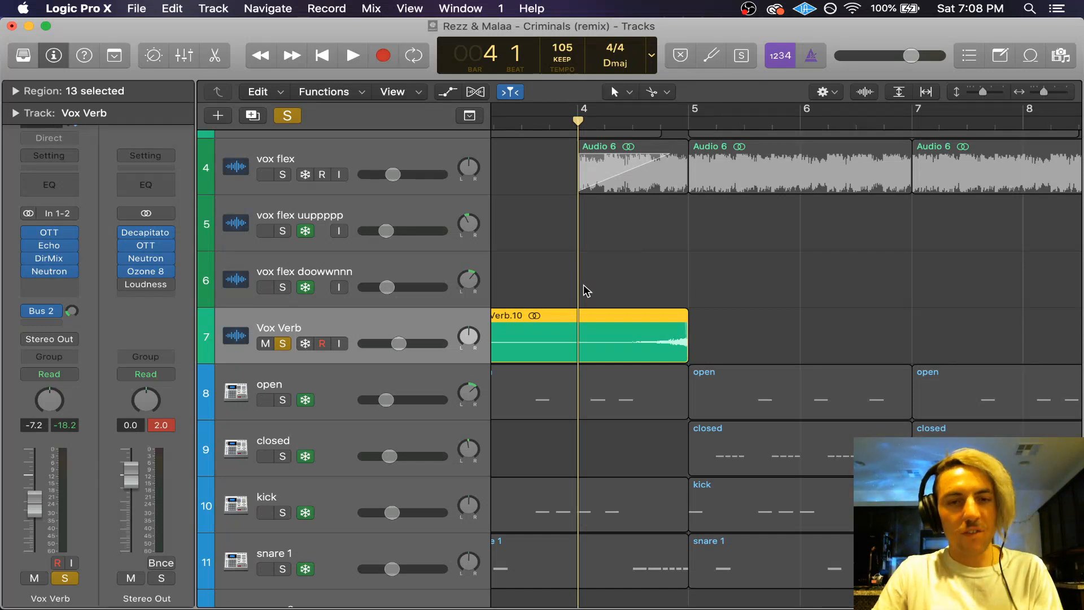
# Step: Open Neutron on Vox Verb, choosing to reopen the Updater's windows, and set its equalizer's low cut to 24 dB at 385 Hz
pyautogui.click(50, 272)
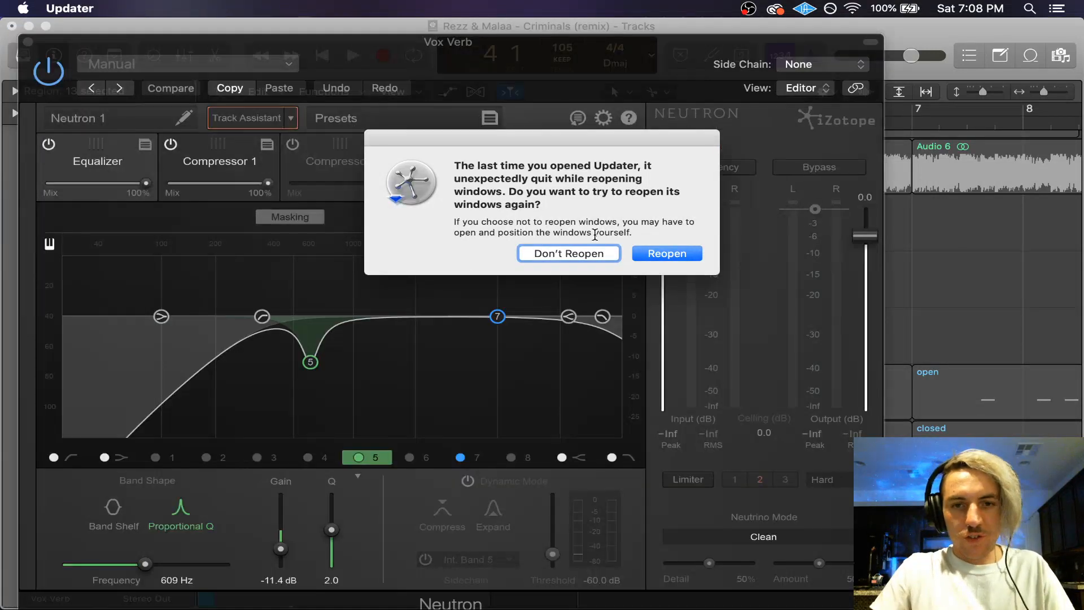
pyautogui.click(652, 250)
pyautogui.click(539, 79)
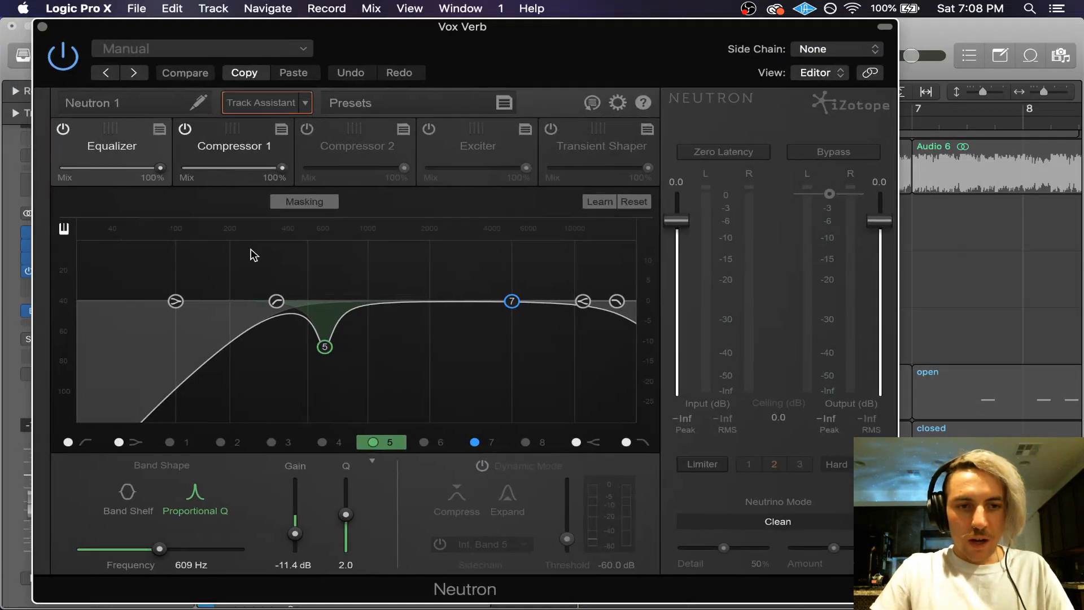
pyautogui.moveTo(277, 294); pyautogui.dragTo(281, 303)
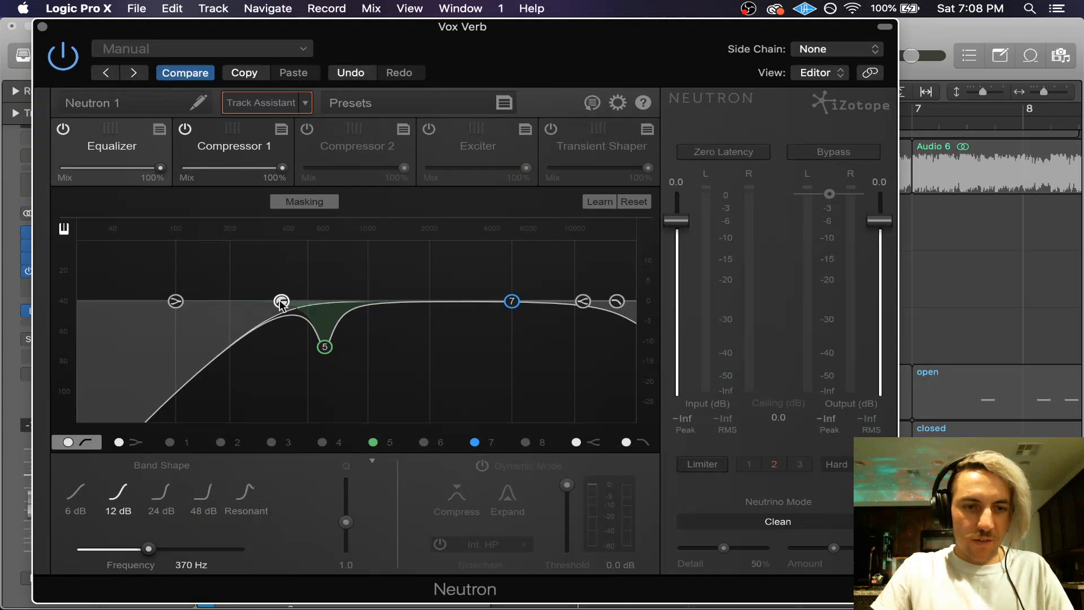
pyautogui.click(161, 492)
pyautogui.moveTo(287, 303)
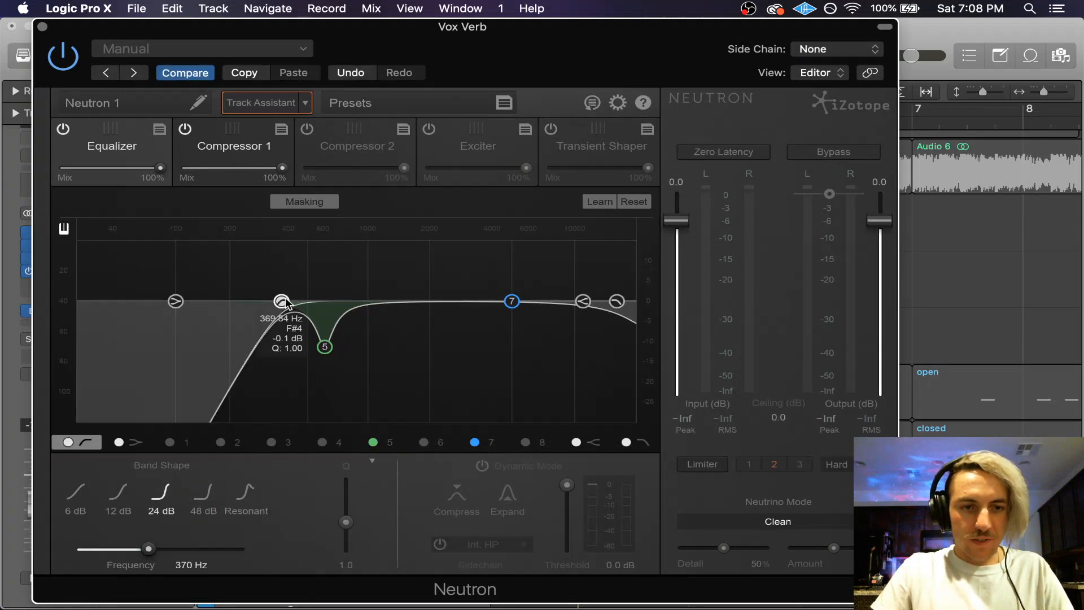
pyautogui.moveTo(287, 303); pyautogui.dragTo(290, 305)
# Step: Move Neutron clear of the tracks, play the soloed Vox Verb from bar 4 into bar 5, and close the plug-in
pyautogui.moveTo(480, 78); pyautogui.dragTo(485, 430)
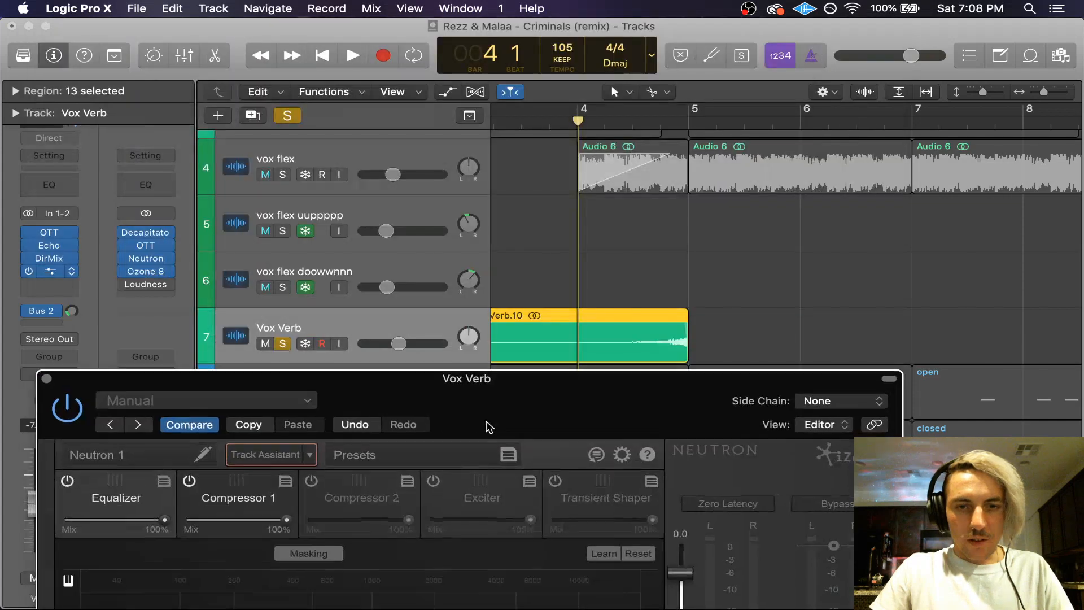
pyautogui.press('space')
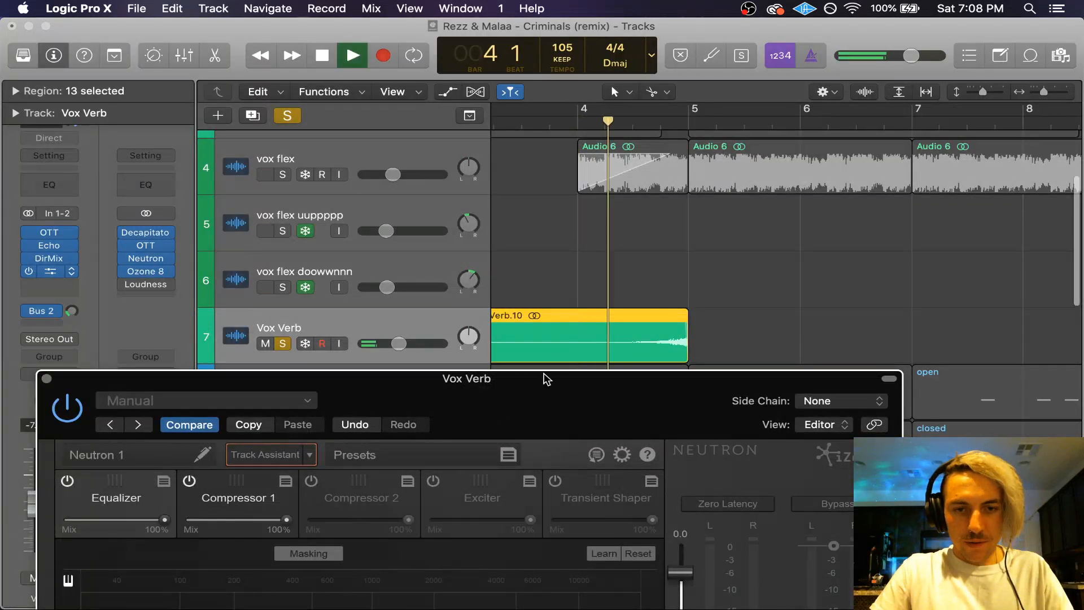
pyautogui.moveTo(534, 400); pyautogui.dragTo(581, 76)
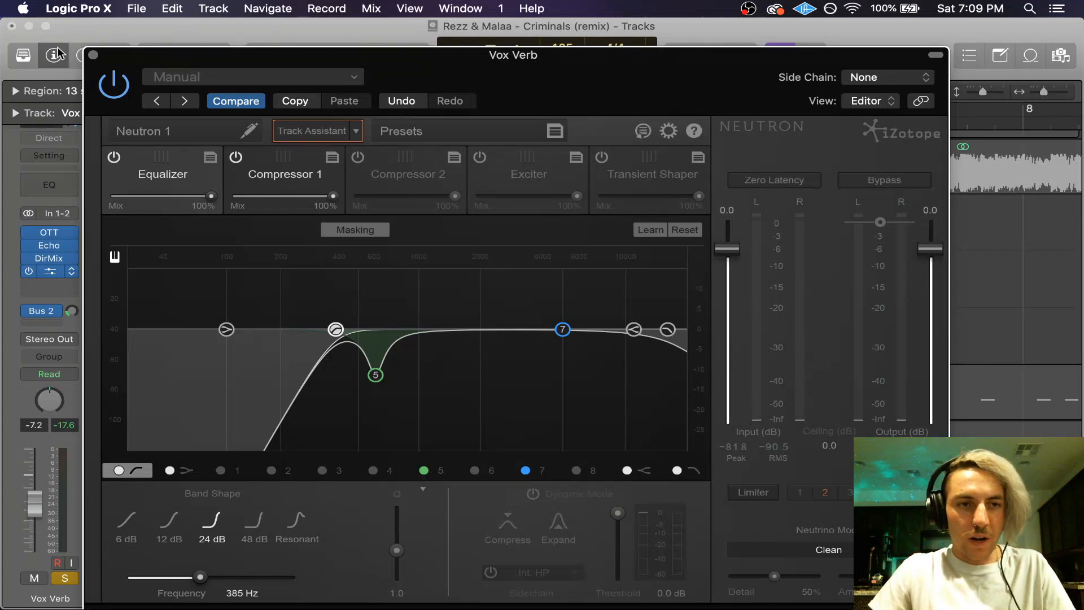
pyautogui.click(93, 55)
# Step: Clear the Vox Verb solo and examine the opening bars of the crash, riser and Cymatics fill tracks
pyautogui.scroll(-10, 548, 269)
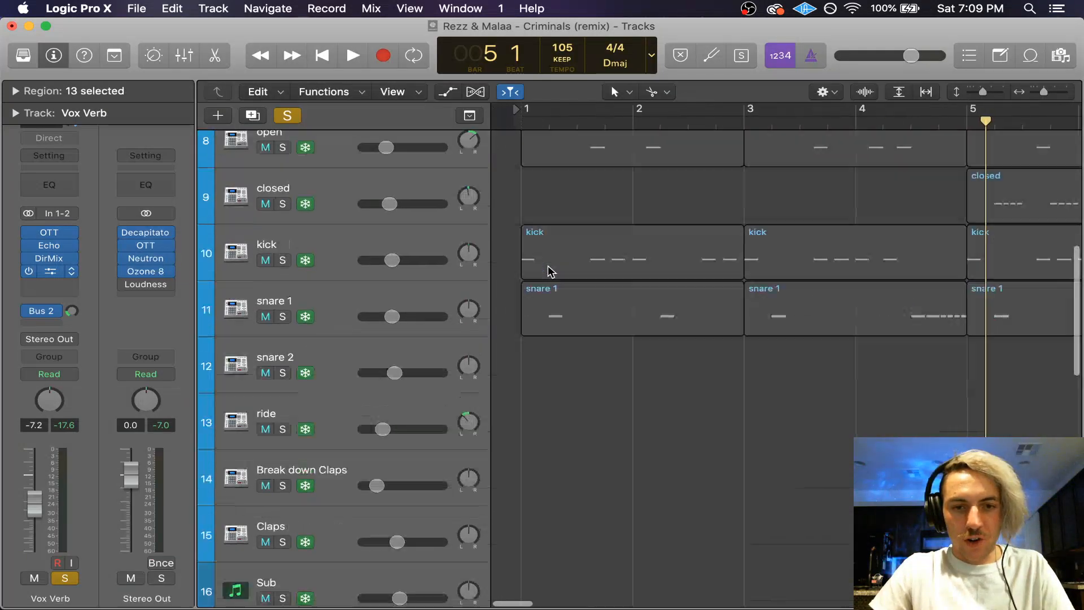
pyautogui.scroll(-8, 551, 271)
pyautogui.scroll(20, 550, 271)
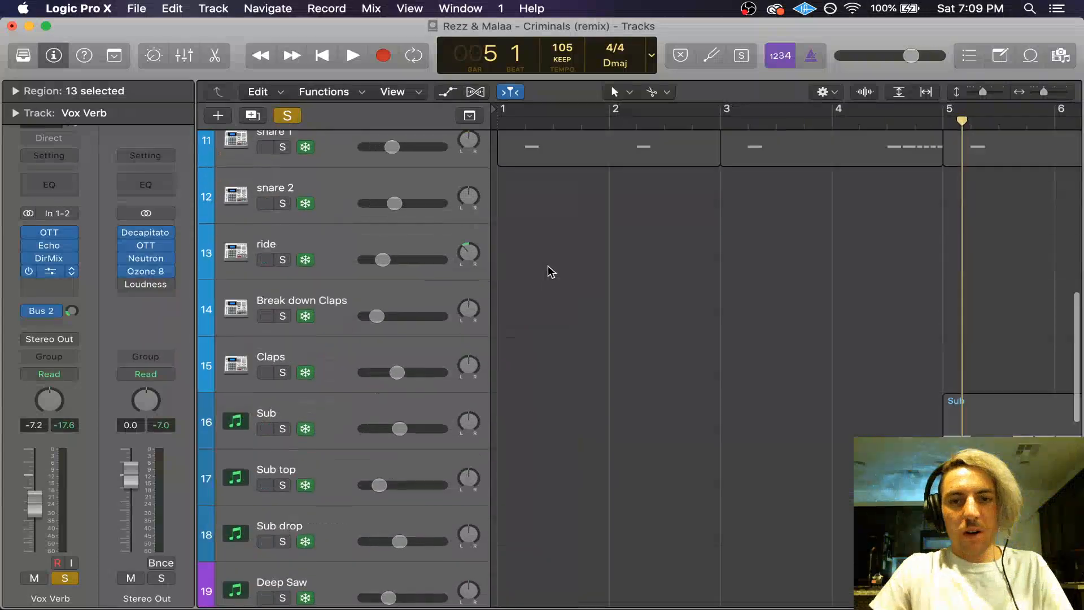
pyautogui.click(287, 115)
pyautogui.scroll(-20, 920, 318)
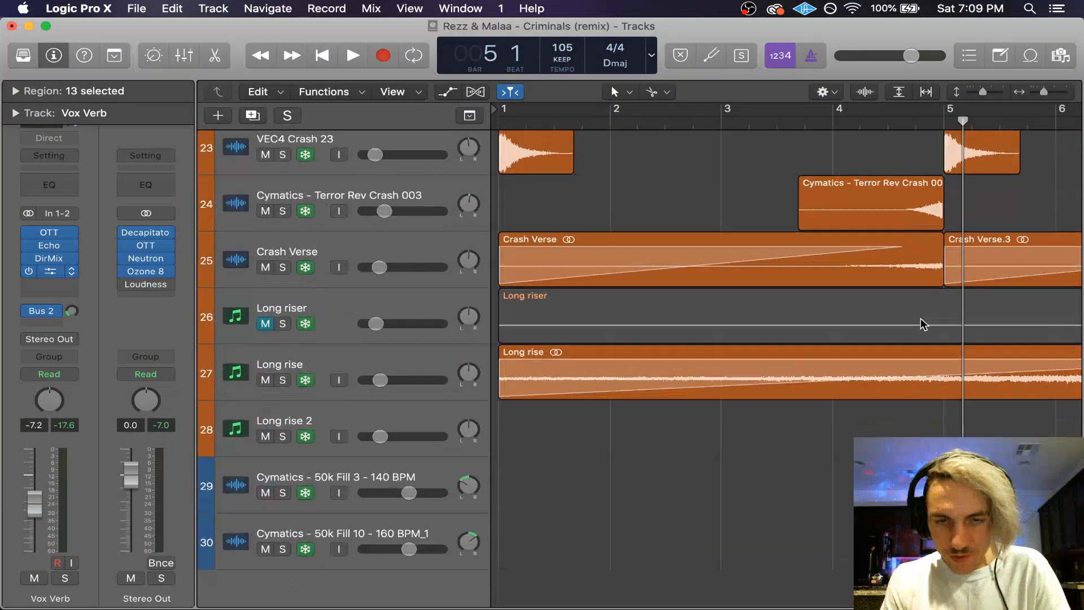
pyautogui.hscroll(5, 861, 309)
pyautogui.hscroll(-5, 847, 312)
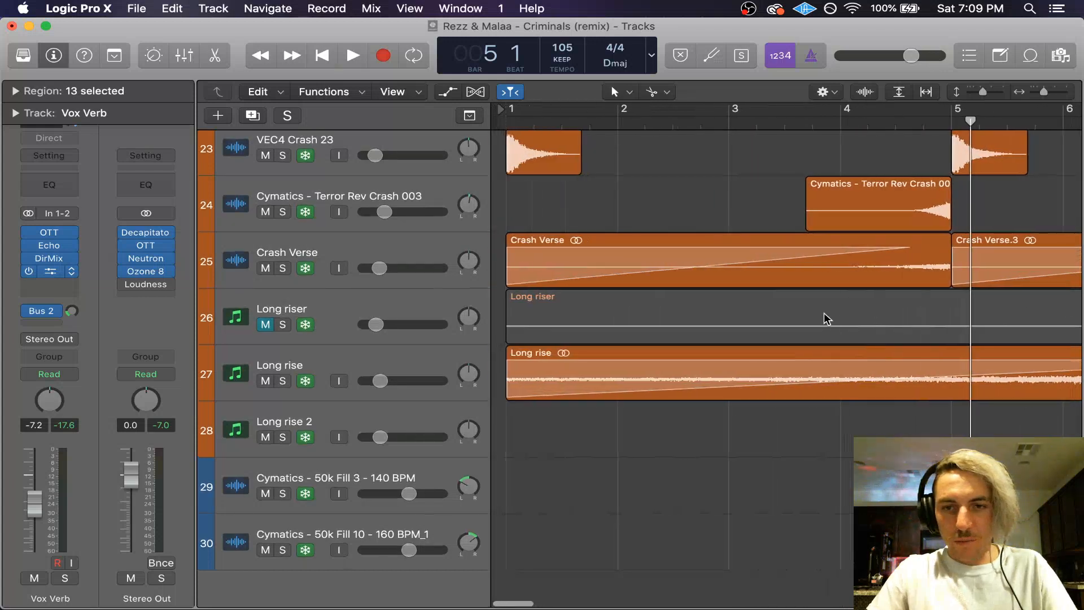
pyautogui.hscroll(3, 813, 322)
pyautogui.hscroll(-1, 804, 324)
pyautogui.scroll(3, 804, 322)
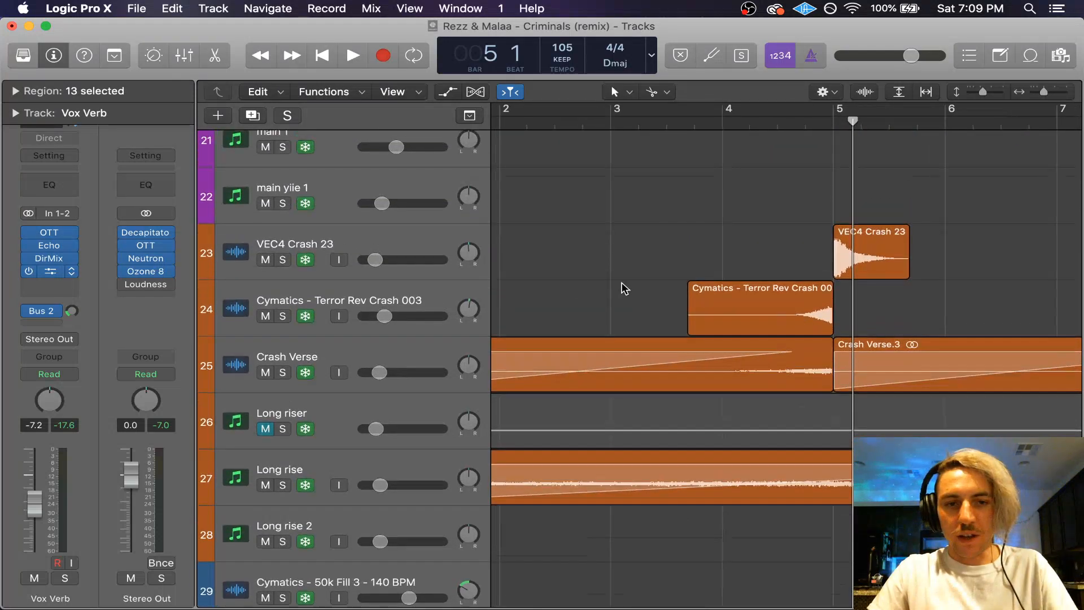
pyautogui.scroll(-1, 814, 249)
pyautogui.scroll(-1, 814, 249)
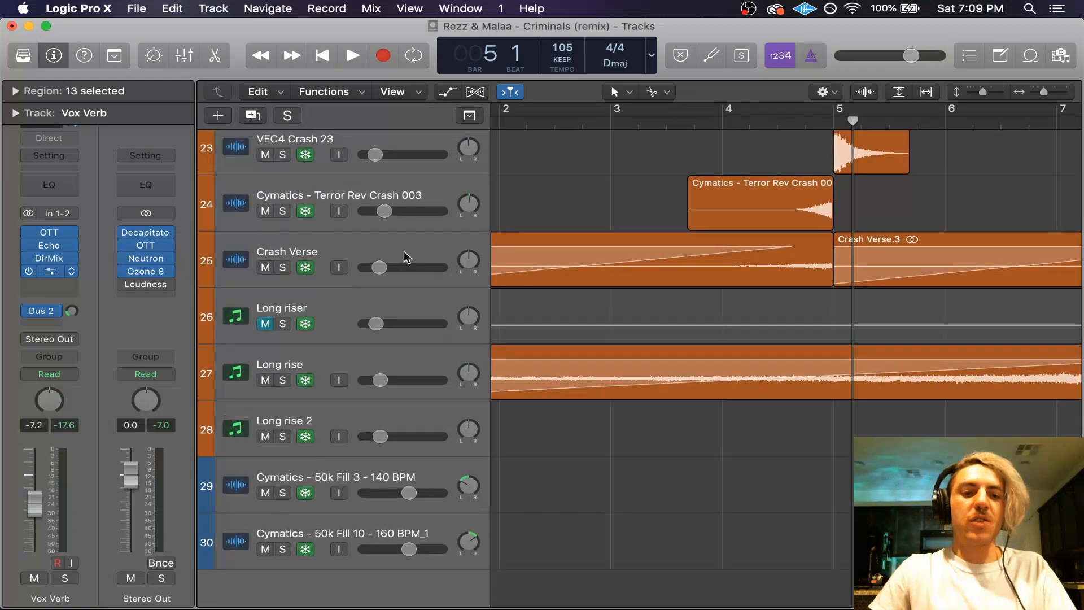
# Step: Solo and unfreeze the Long rise track, and place the playhead at bar 7
pyautogui.click(367, 368)
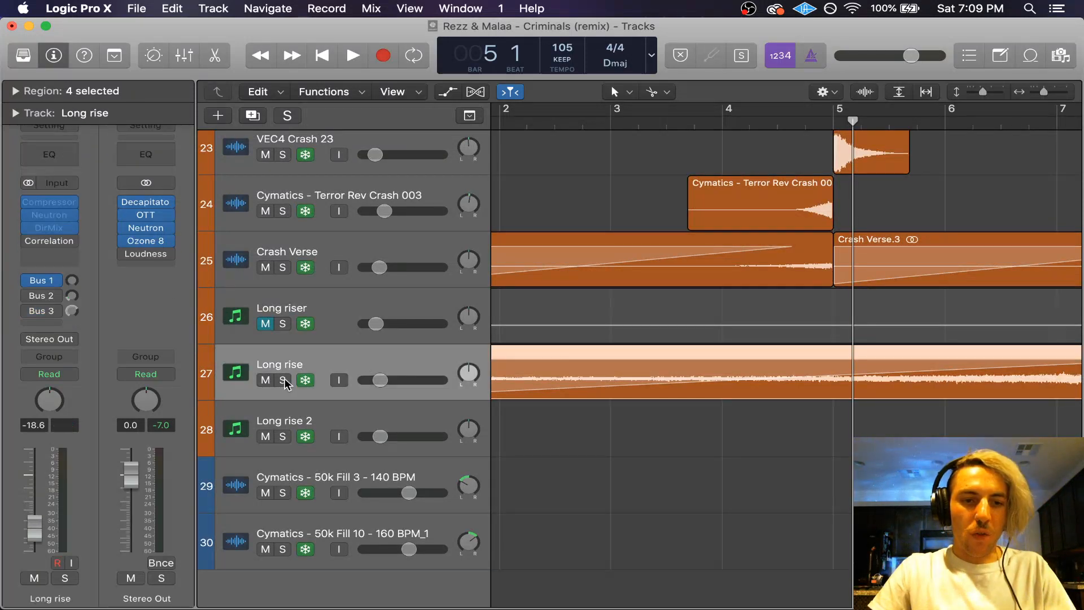
pyautogui.click(282, 380)
pyautogui.scroll(-6, 627, 367)
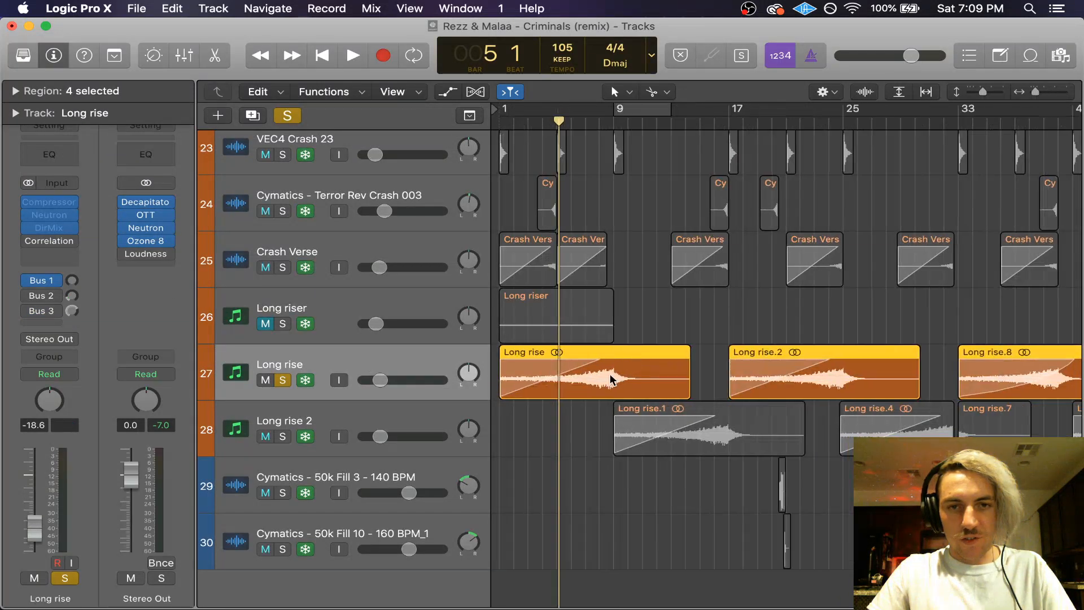
pyautogui.scroll(4, 609, 389)
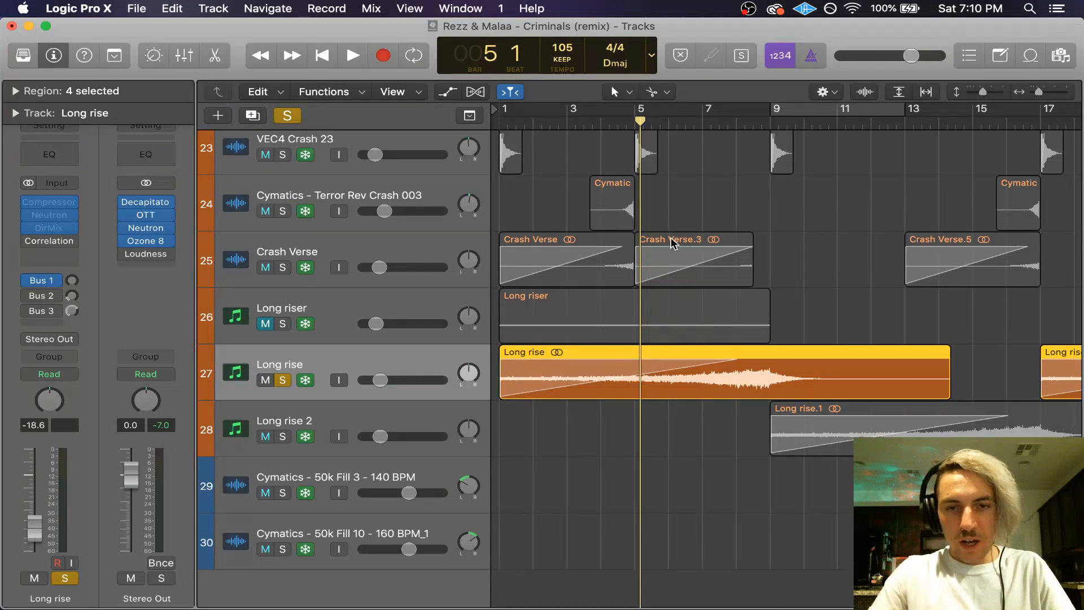
pyautogui.click(700, 120)
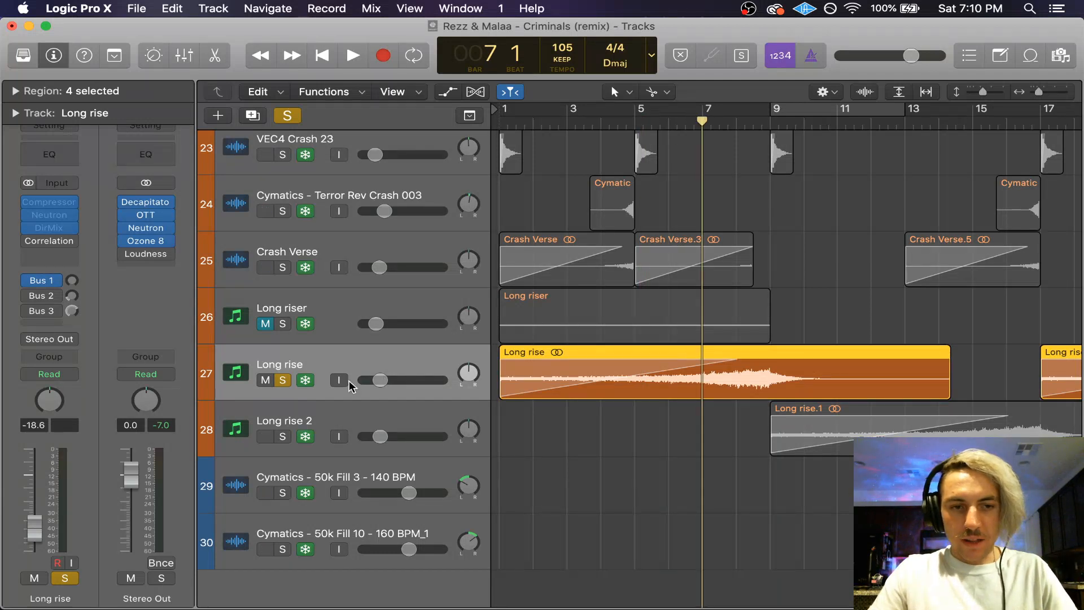
pyautogui.click(306, 381)
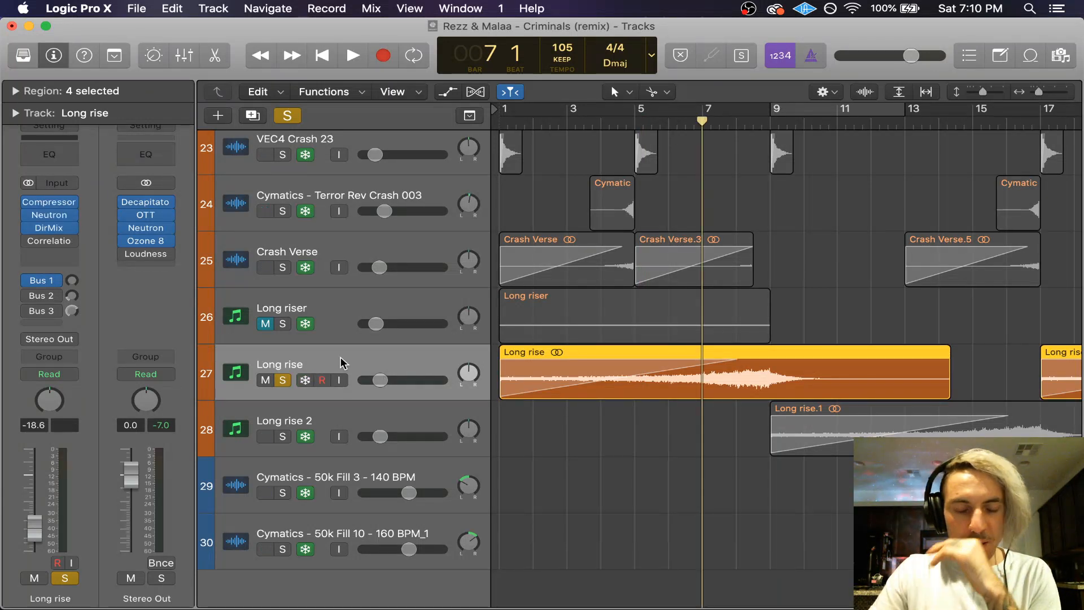
# Step: Enable the Correlation Meter on Long rise and arrange it side by side with the track's Direction Mixer
pyautogui.click(46, 230)
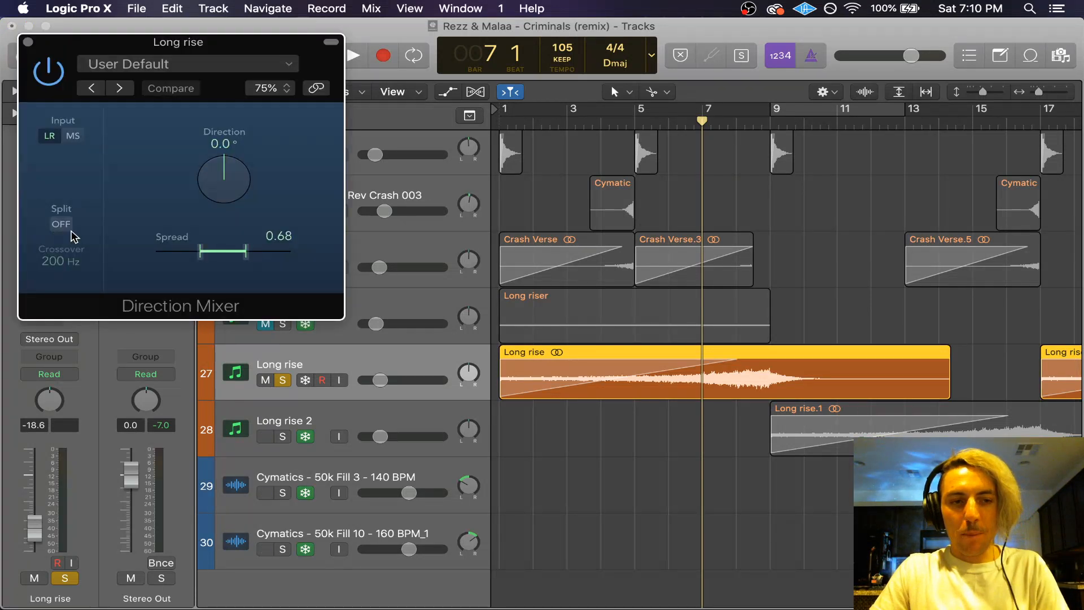
pyautogui.moveTo(208, 43); pyautogui.dragTo(393, 151)
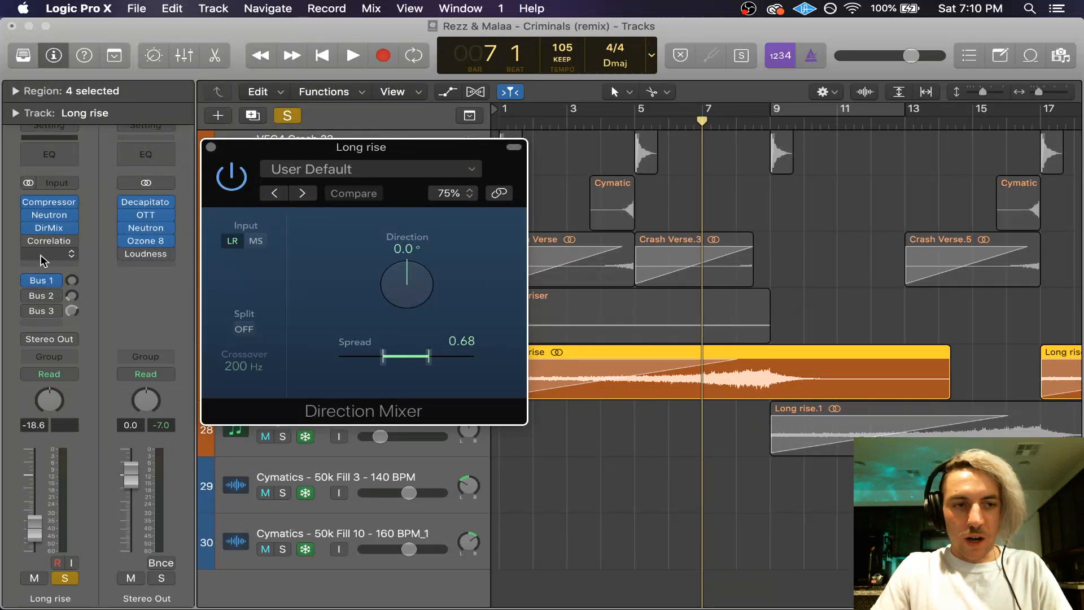
pyautogui.click(27, 242)
pyautogui.click(49, 241)
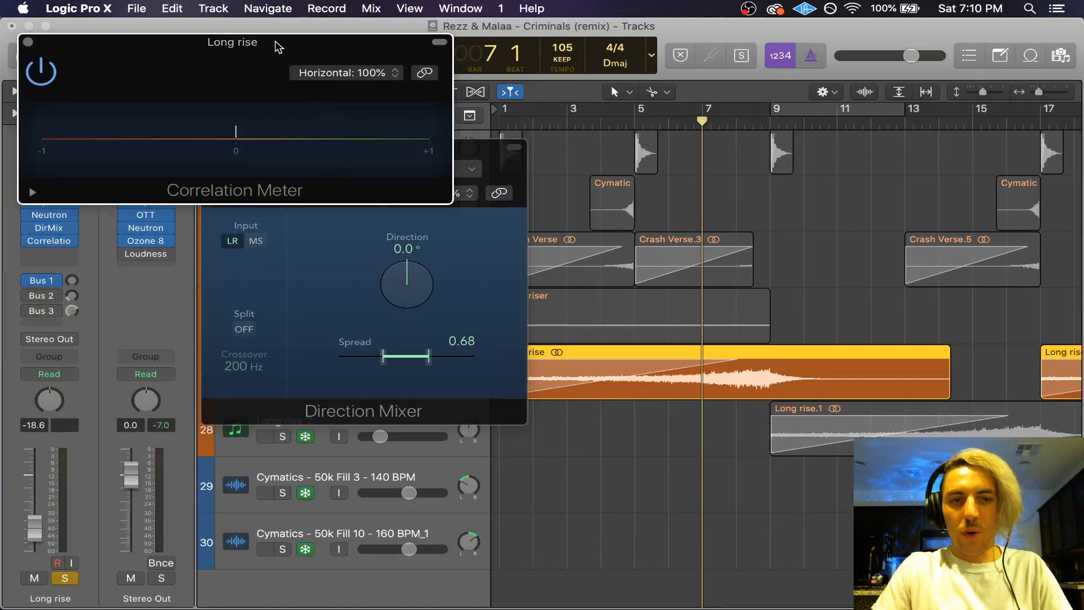
pyautogui.moveTo(273, 44); pyautogui.dragTo(798, 156)
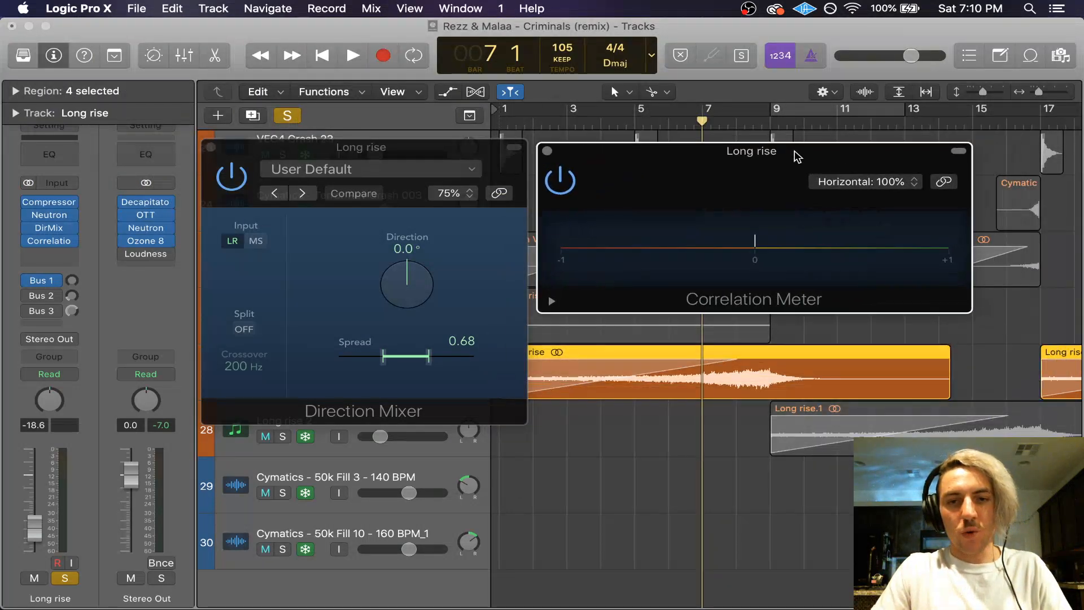
# Step: Play the soloed Long rise from bar 7 to about bar 8, beat 3, and check its stereo correlation
pyautogui.moveTo(54, 243)
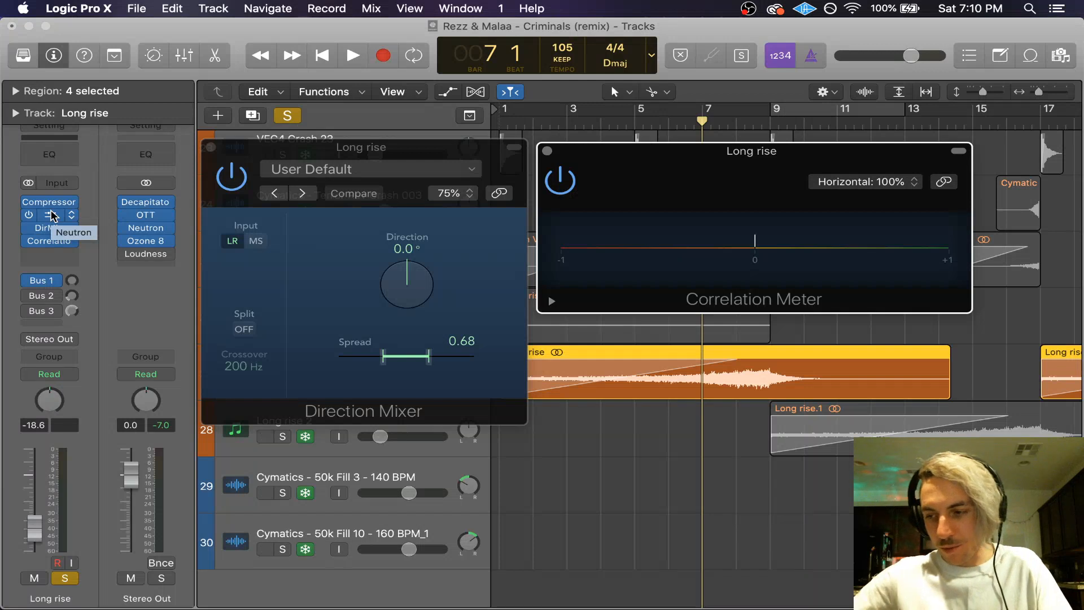
pyautogui.press('space')
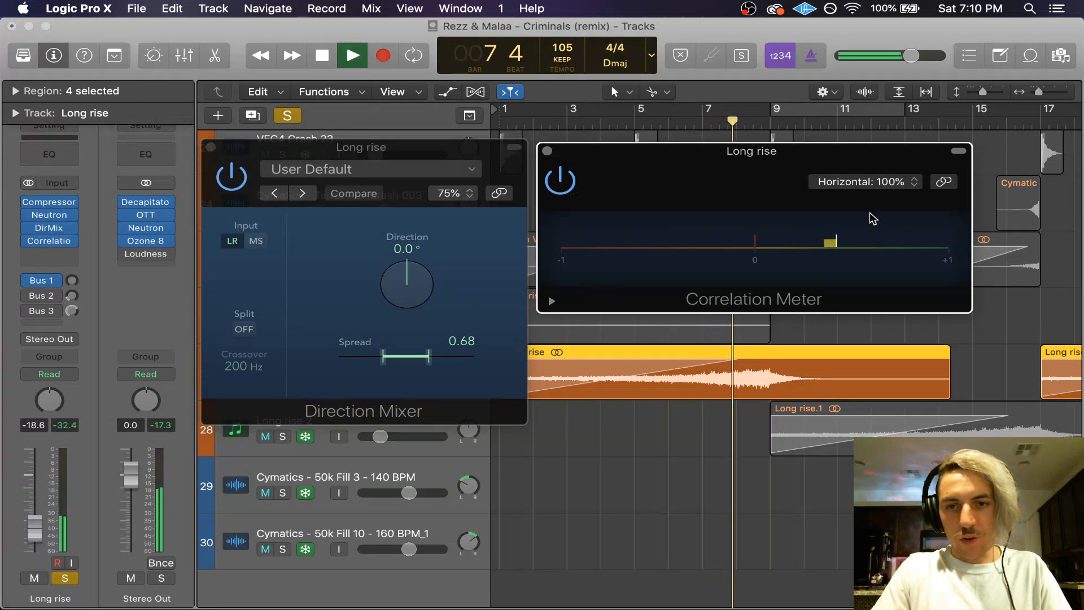
pyautogui.press('space')
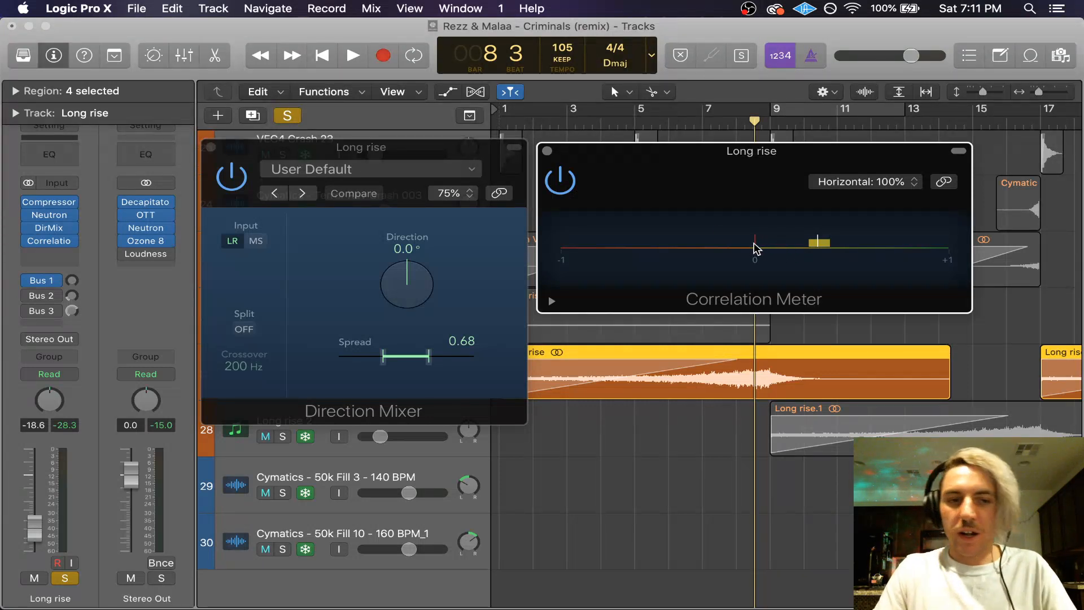
# Step: Close the Direction Mixer and Correlation Meter, and set the high-pass band of Long rise's Neutron equalizer to 718 Hz
pyautogui.click(211, 148)
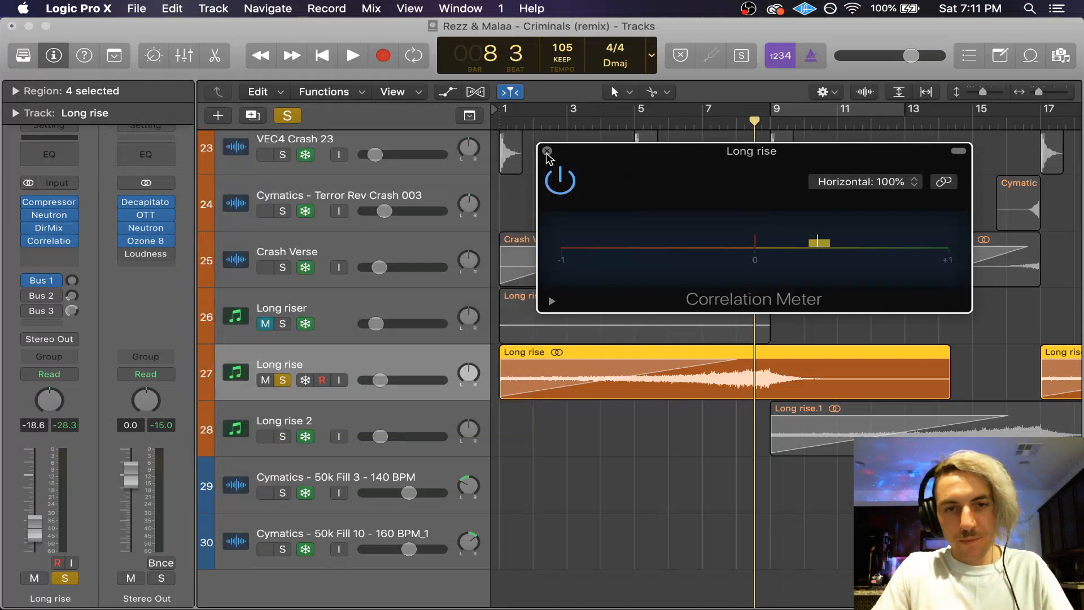
pyautogui.click(546, 151)
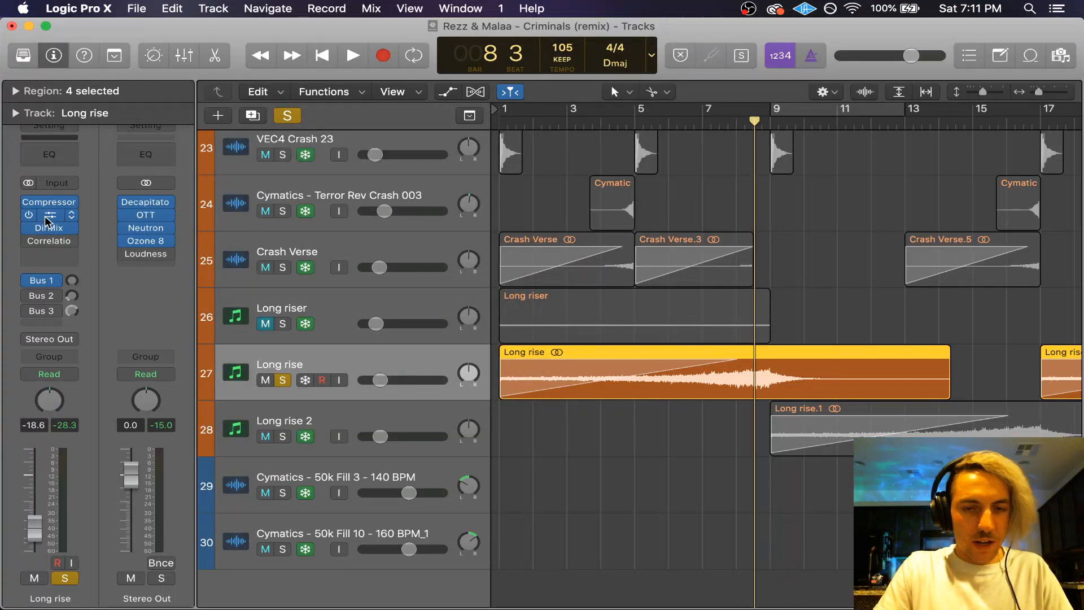
pyautogui.click(118, 228)
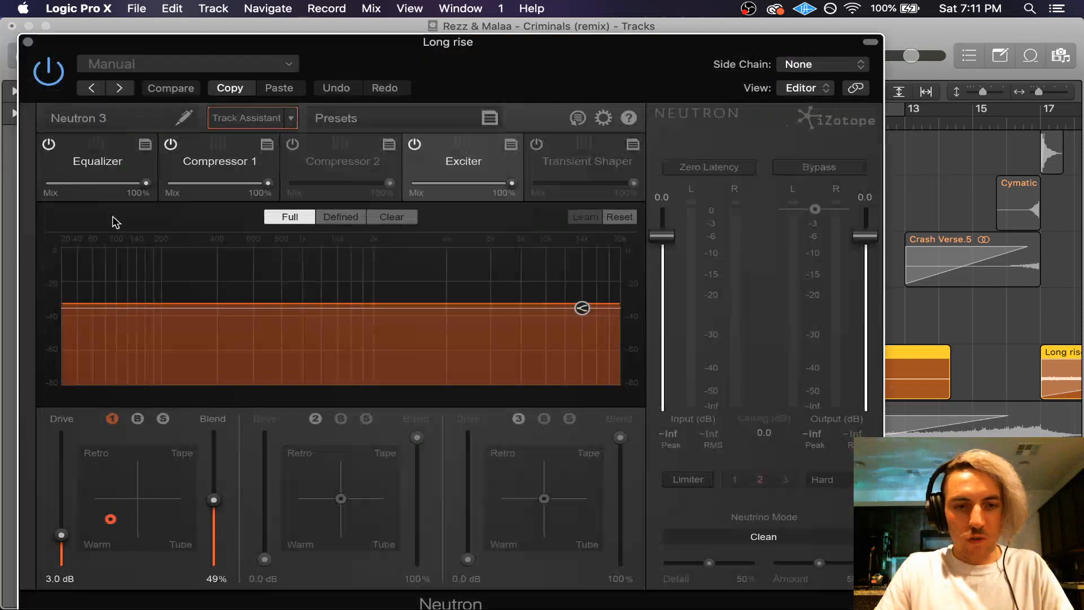
pyautogui.click(104, 159)
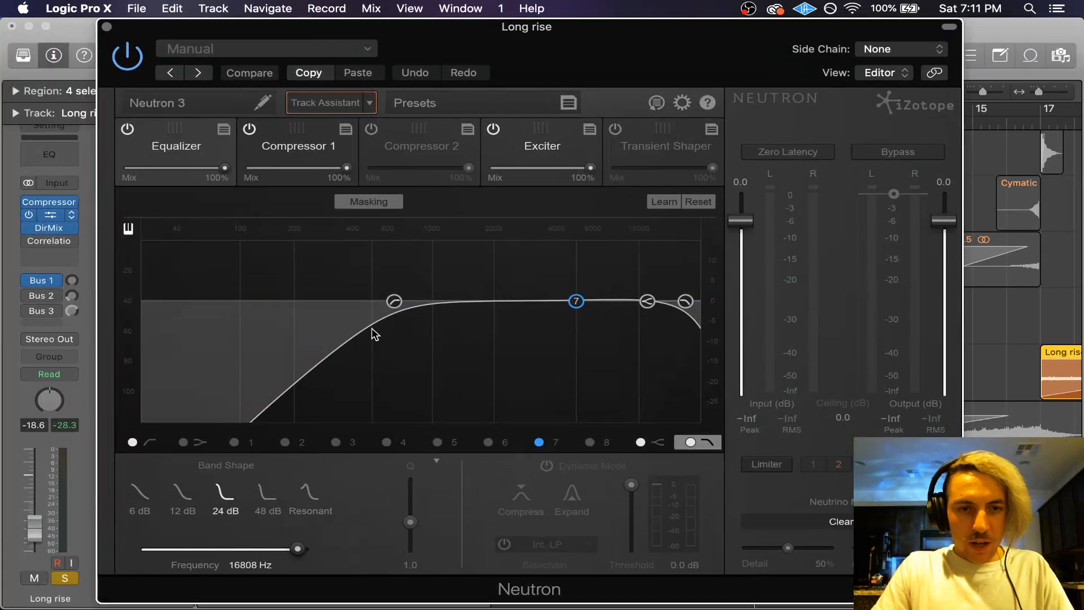
pyautogui.moveTo(394, 302); pyautogui.dragTo(404, 306)
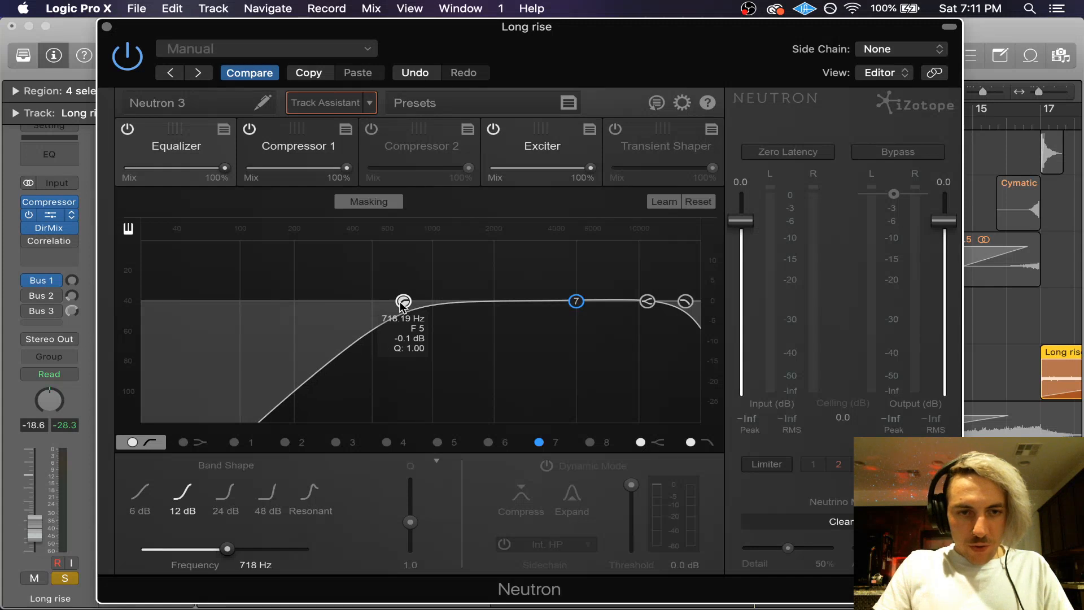
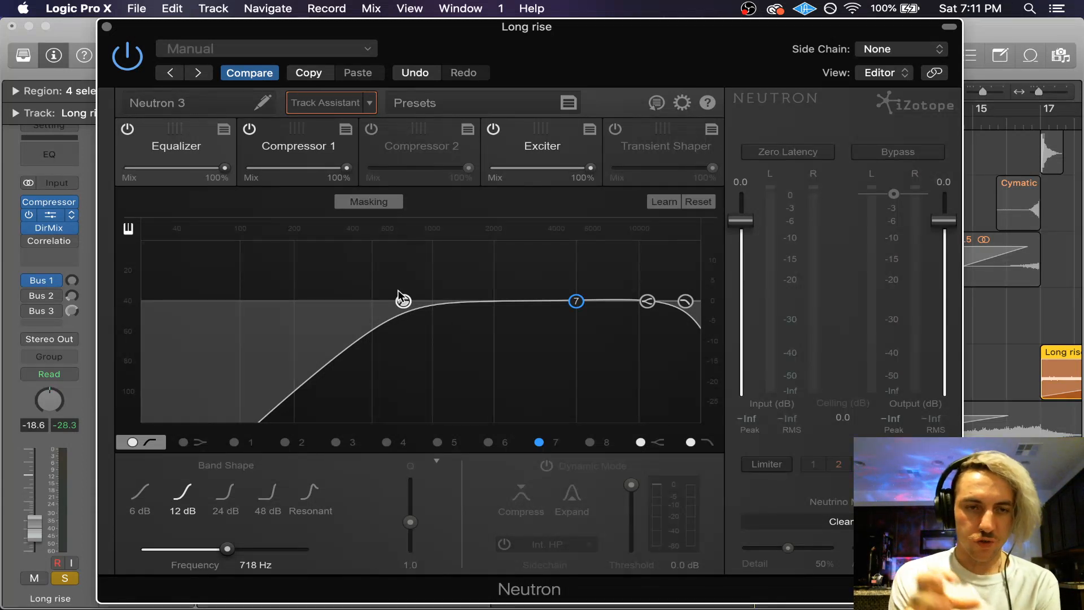
# Step: Close Neutron and clear the solo on the Long rise track
pyautogui.click(107, 27)
pyautogui.scroll(-5, 547, 414)
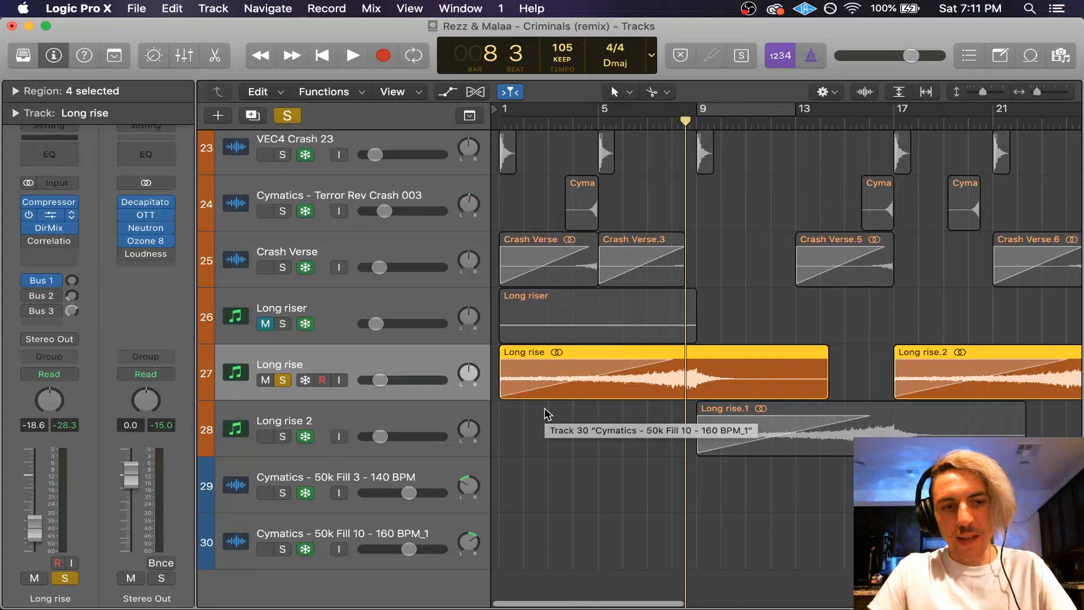
pyautogui.click(283, 380)
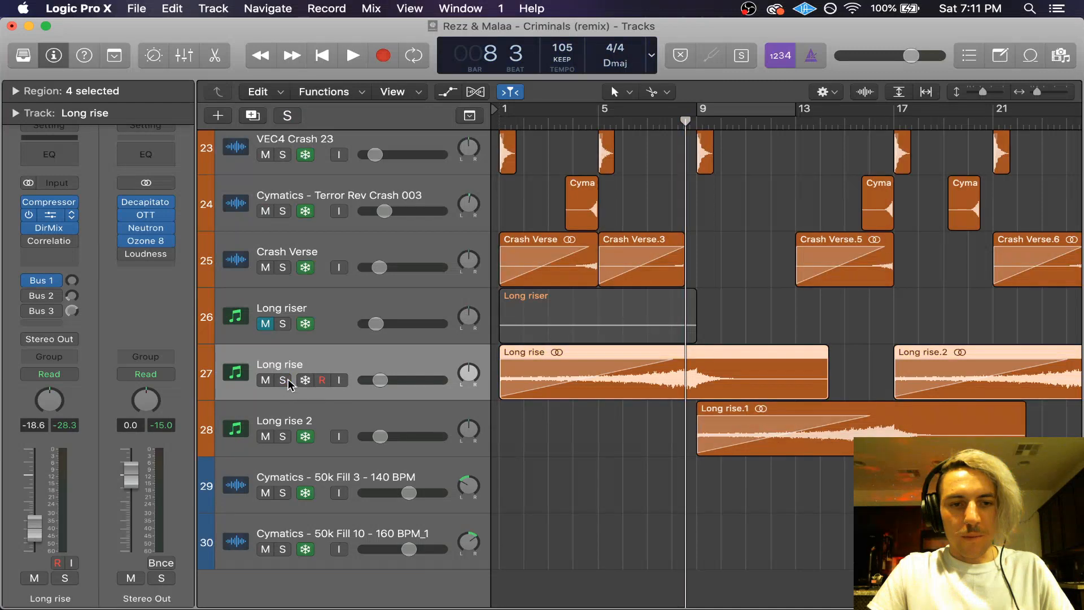
# Step: Delete the second region on the muted Audio 1 track and freeze that track
pyautogui.scroll(10, 319, 381)
pyautogui.scroll(8, 316, 381)
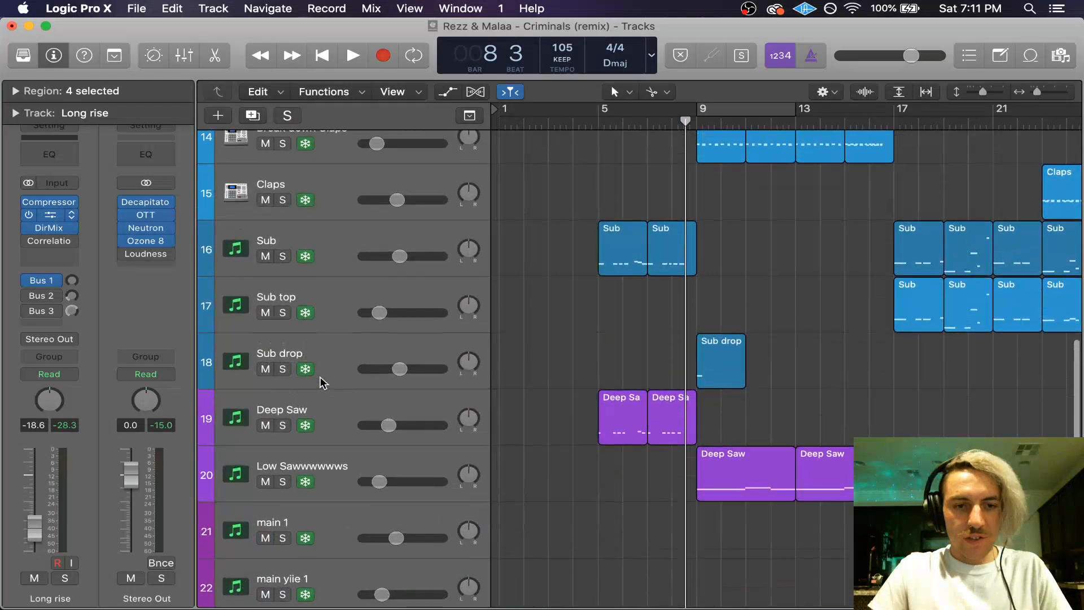
pyautogui.scroll(8, 308, 282)
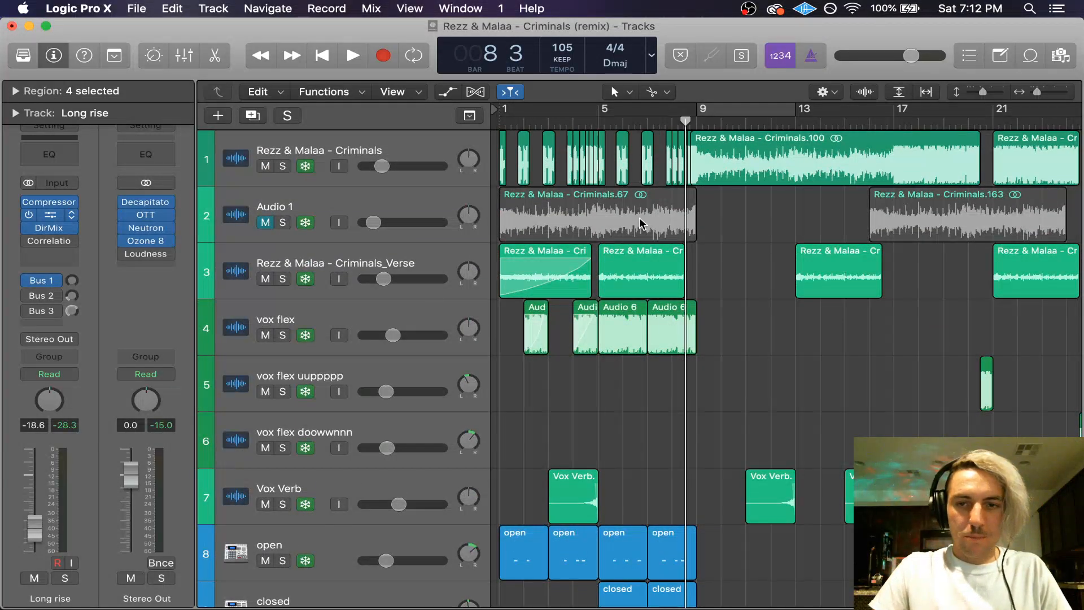
pyautogui.click(977, 220)
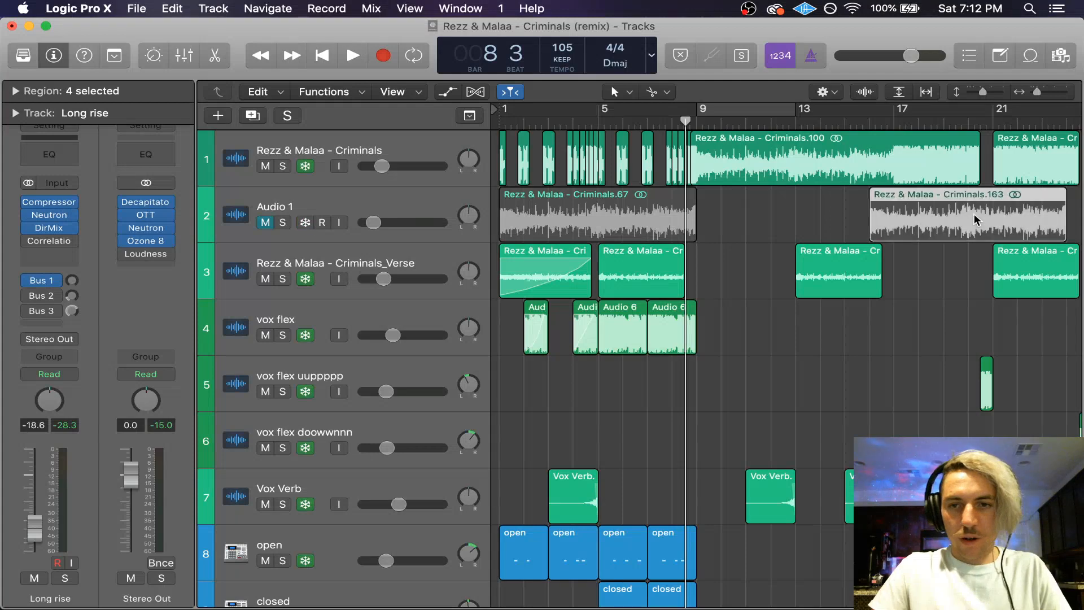
pyautogui.press('Delete')
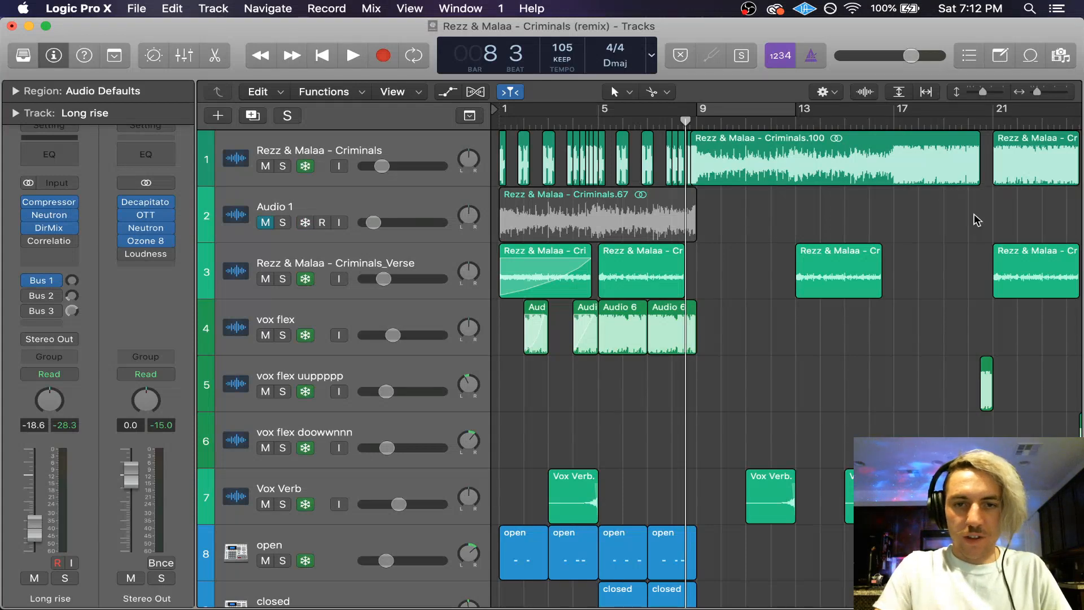
pyautogui.click(305, 224)
# Step: Freeze the Long rise track and play the full mix up to bar 7
pyautogui.scroll(-5, 640, 235)
pyautogui.scroll(-20, 640, 235)
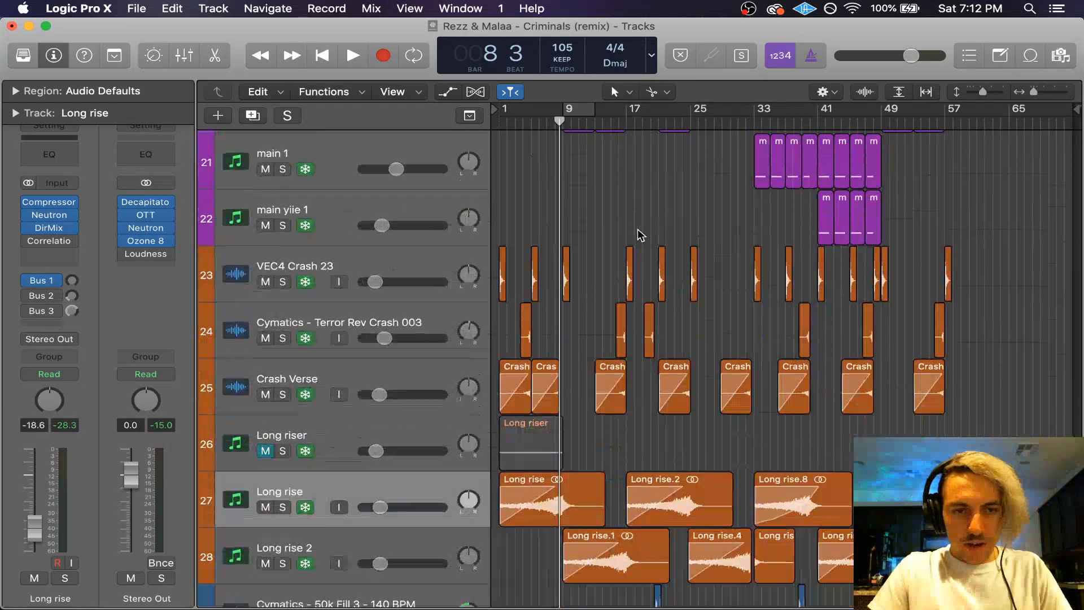
pyautogui.scroll(-4, 641, 234)
pyautogui.press('space')
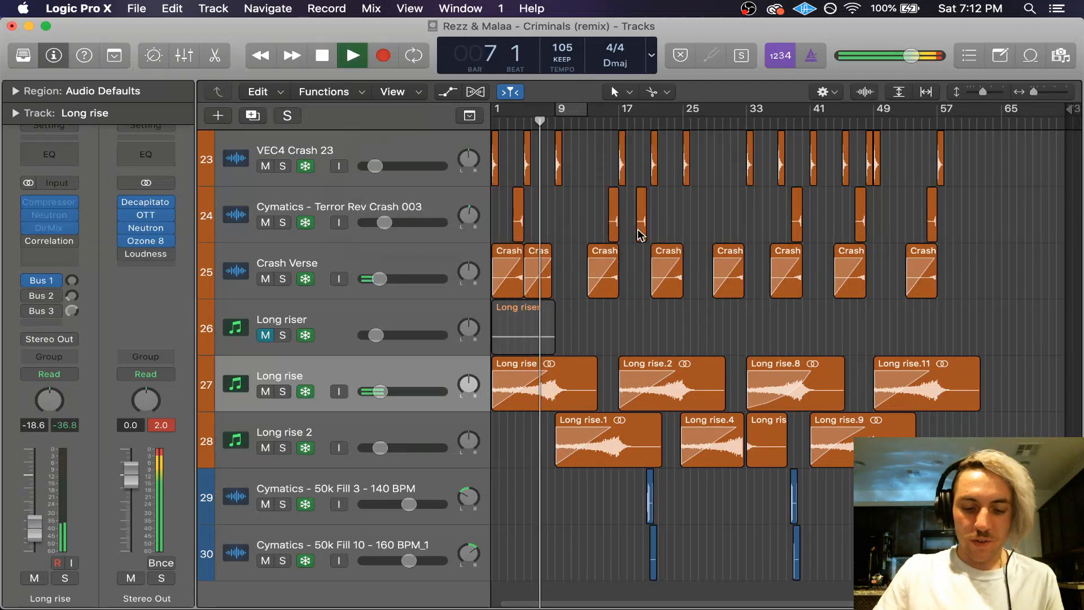
pyautogui.press('space')
# Step: Place the playhead at bar 9 and display the track automation to examine the Criminals vocal's curve, hiding it again when done
pyautogui.scroll(17, 570, 217)
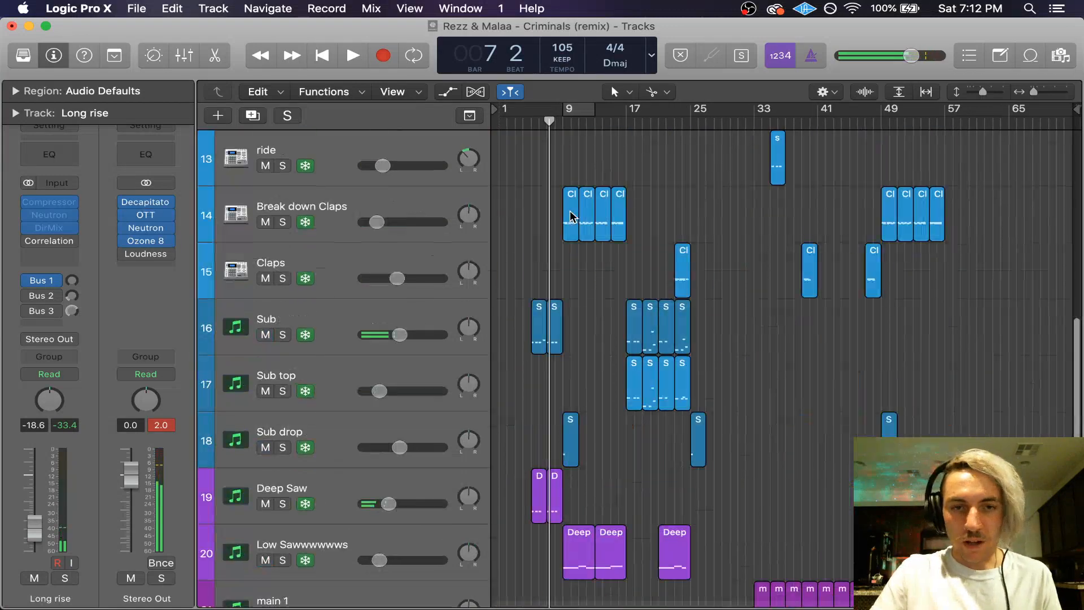
pyautogui.press('super+Right')
pyautogui.press('super+Right')
pyautogui.press('super+Right')
pyautogui.scroll(5, 573, 218)
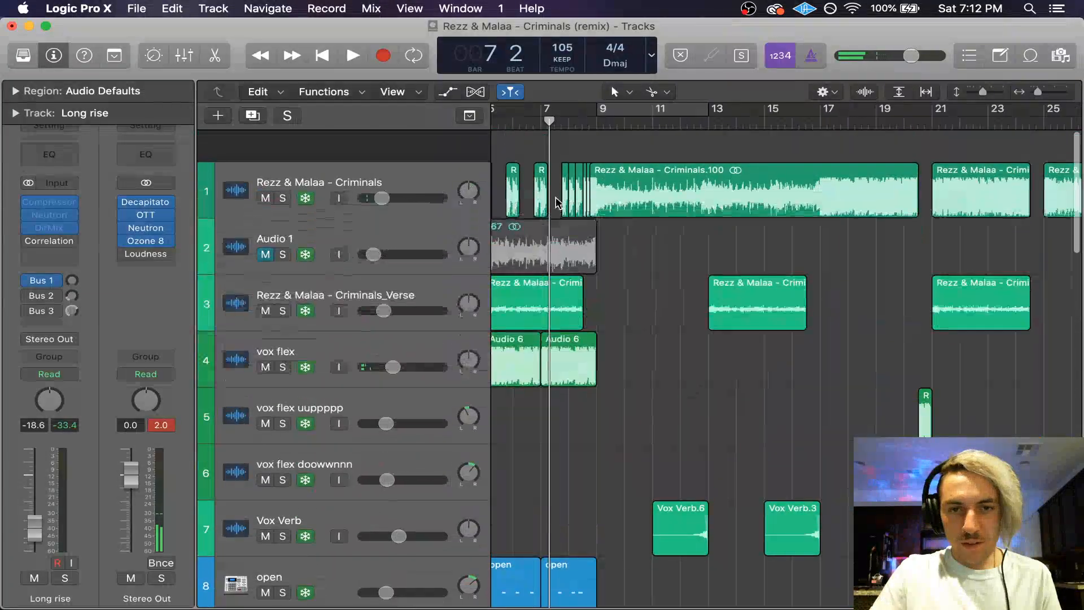
pyautogui.click(597, 113)
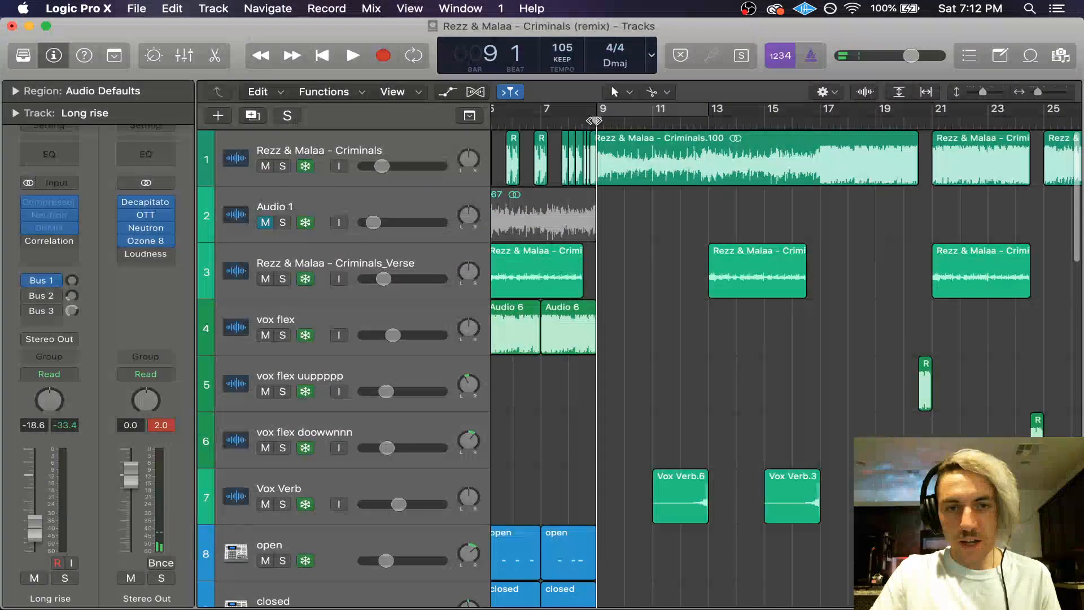
pyautogui.click(447, 91)
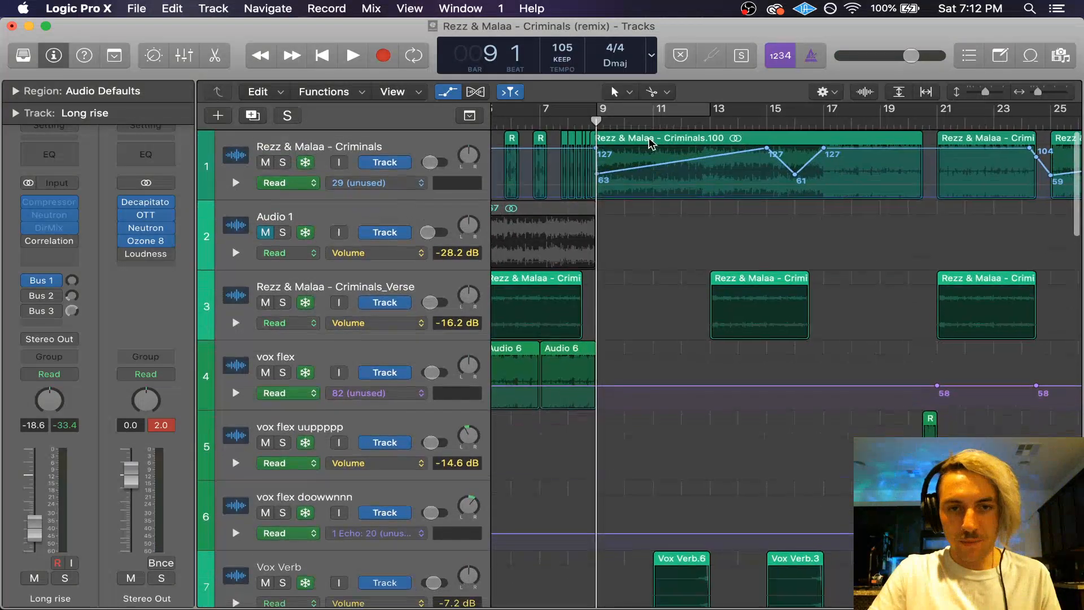
pyautogui.scroll(10, 651, 144)
pyautogui.scroll(-10, 651, 144)
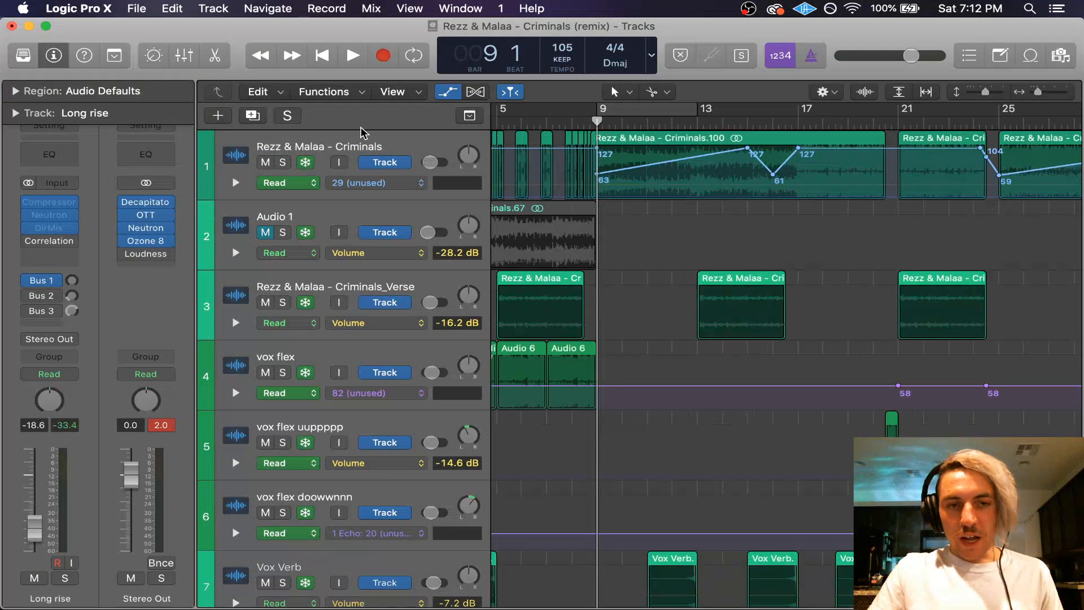
pyautogui.click(446, 92)
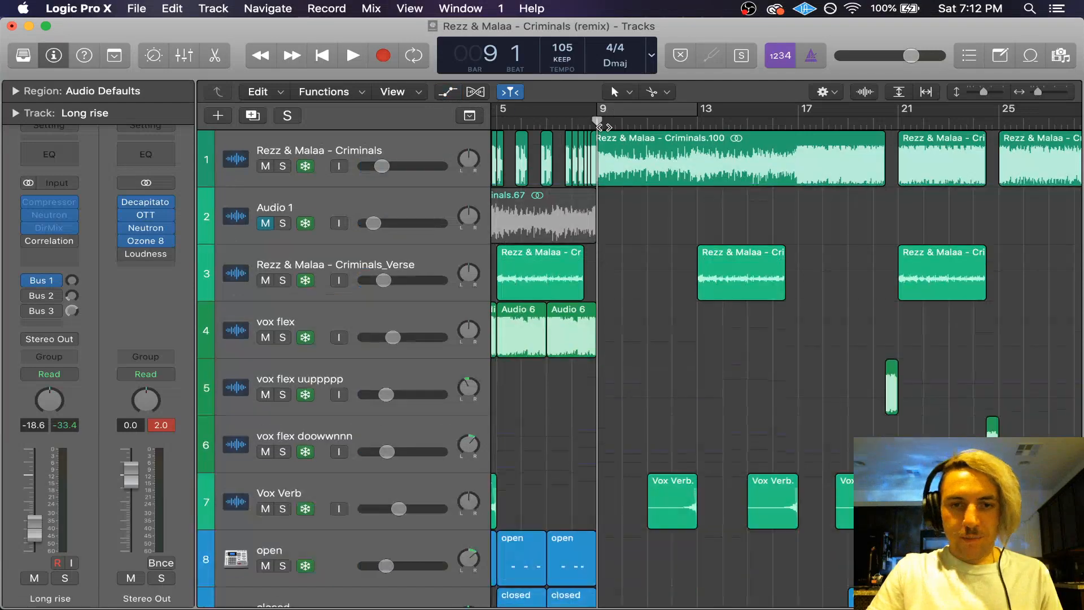
# Step: Play the full mix from bar 9 to bar 10, viewing the drum, sub and saw tracks
pyautogui.press('space')
pyautogui.scroll(-10, 604, 127)
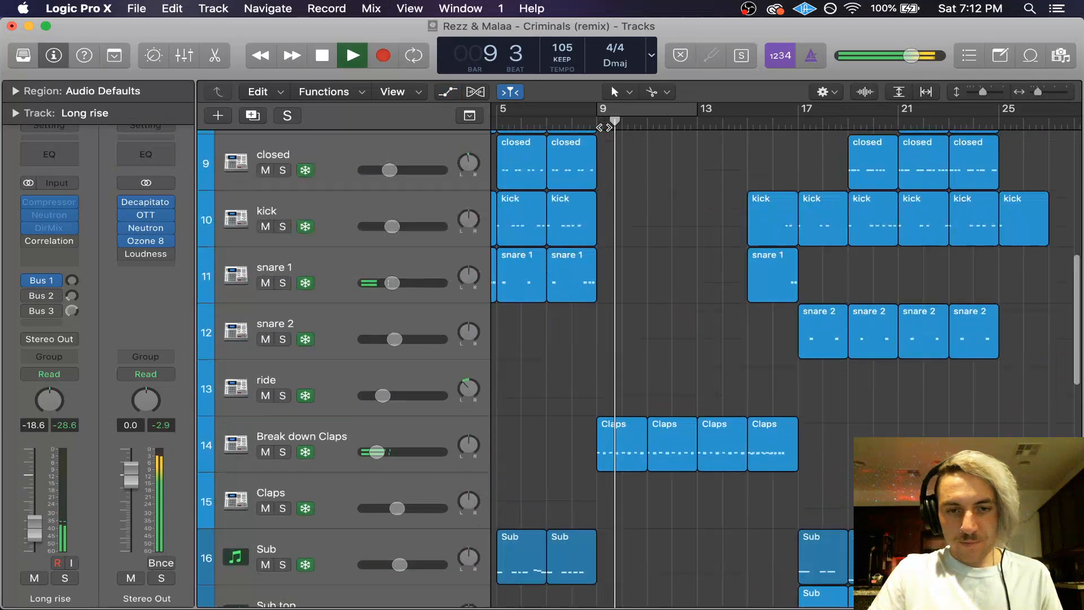
pyautogui.scroll(-5, 560, 196)
pyautogui.press('space')
pyautogui.scroll(-6, 557, 289)
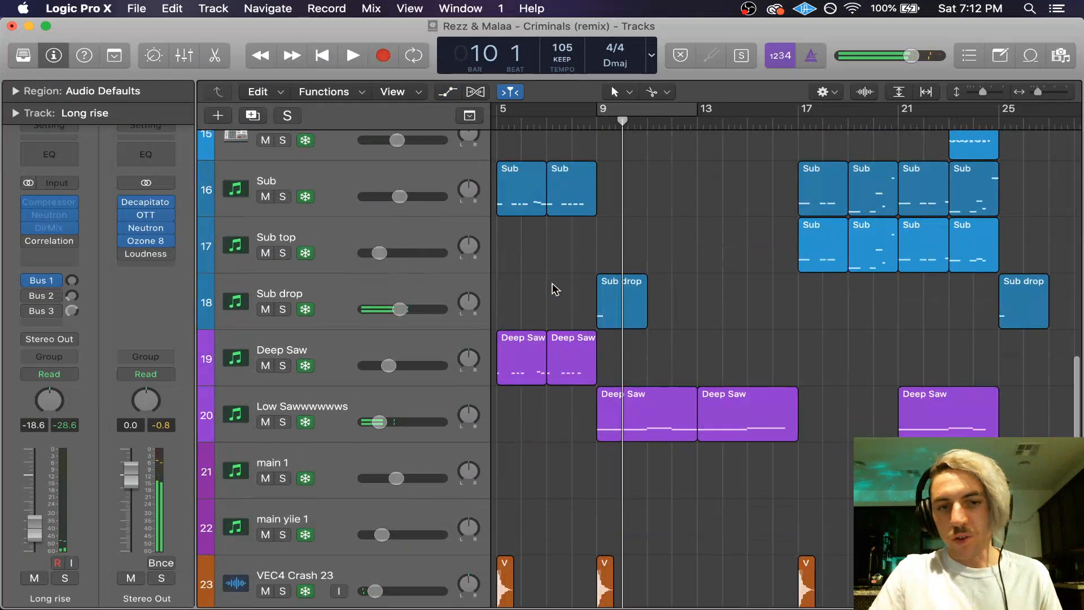
# Step: Select the Sub drop and Long rise tracks in turn and examine how the layers are arranged around bar 9
pyautogui.click(382, 299)
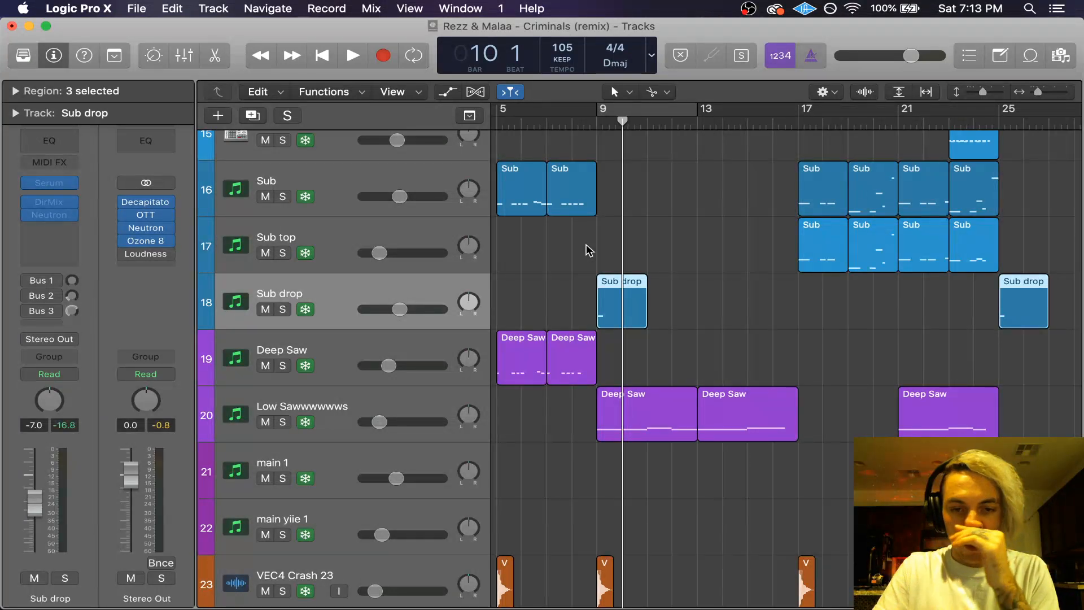
pyautogui.scroll(-8, 587, 250)
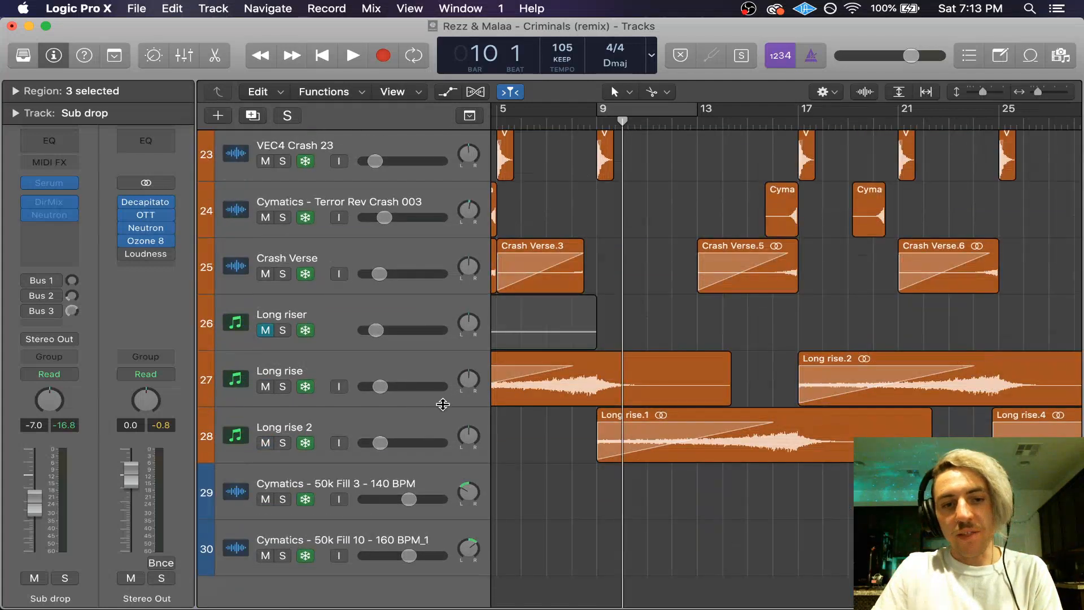
pyautogui.click(367, 361)
pyautogui.hscroll(-2, 666, 365)
pyautogui.hscroll(-1, 666, 365)
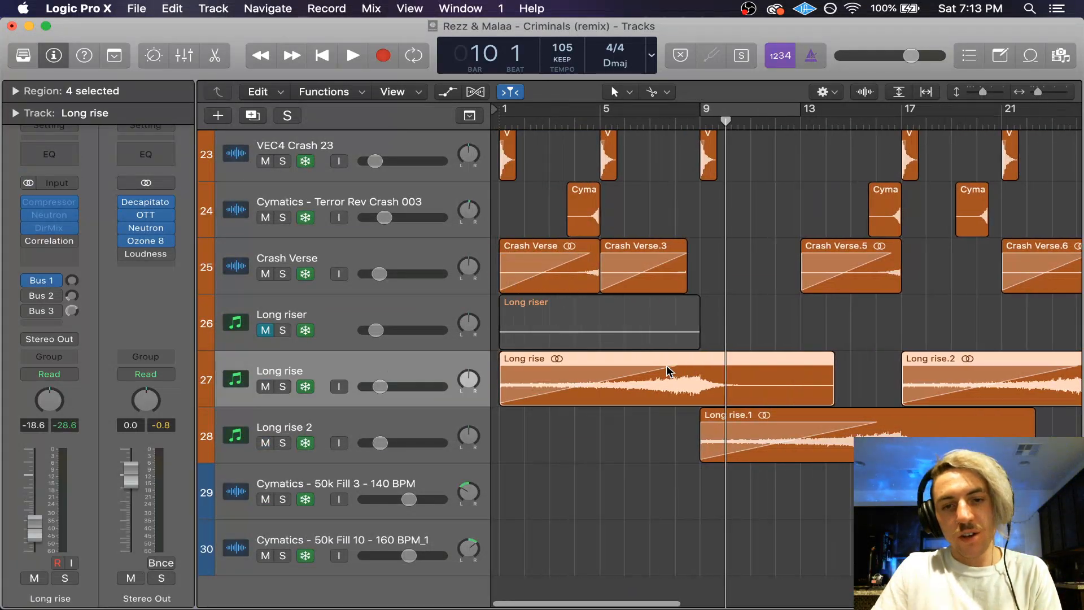
pyautogui.scroll(10, 666, 365)
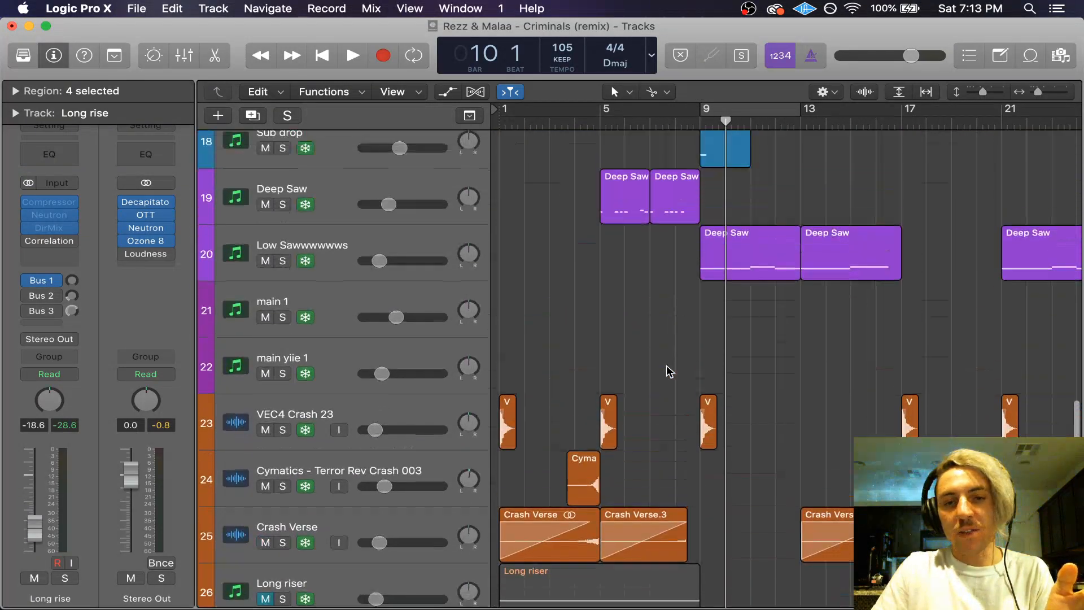
pyautogui.hscroll(2, 666, 365)
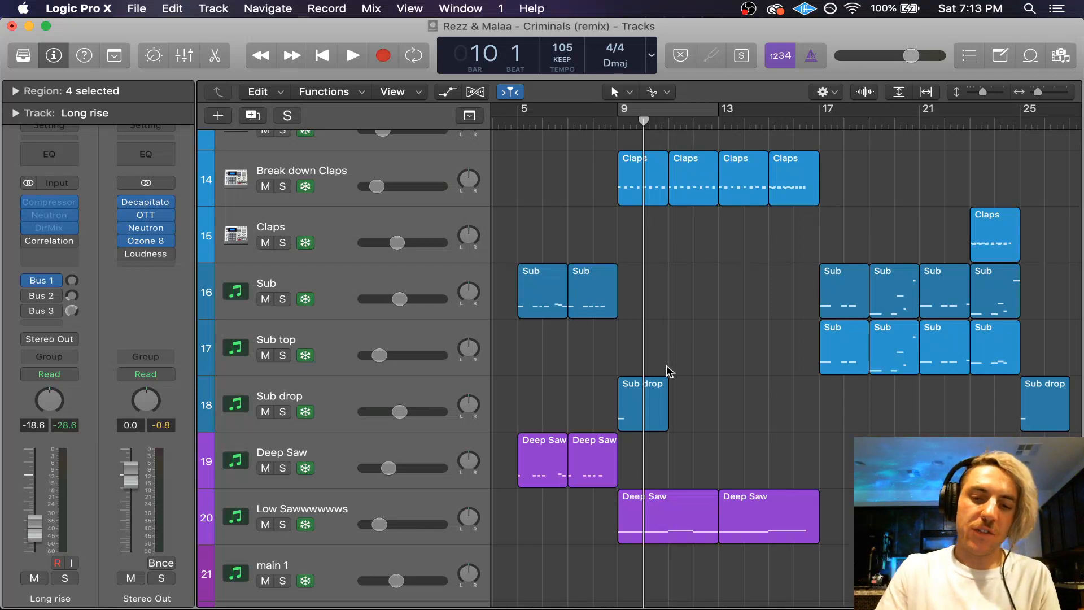
# Step: Play the breakdown in the full mix from bar 9 to bar 12, beat 3
pyautogui.click(617, 127)
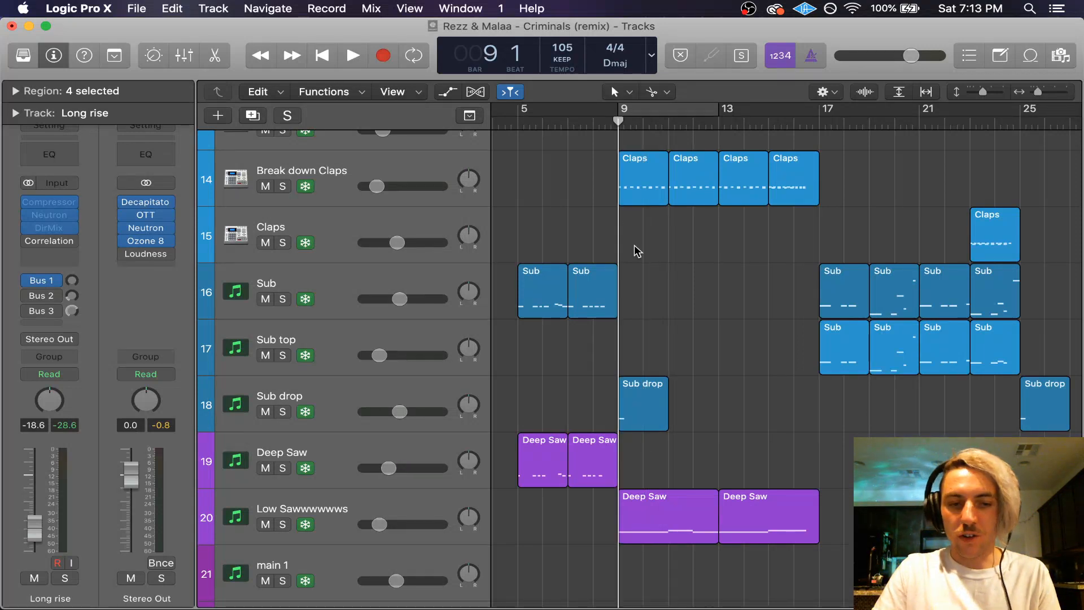
pyautogui.press('space')
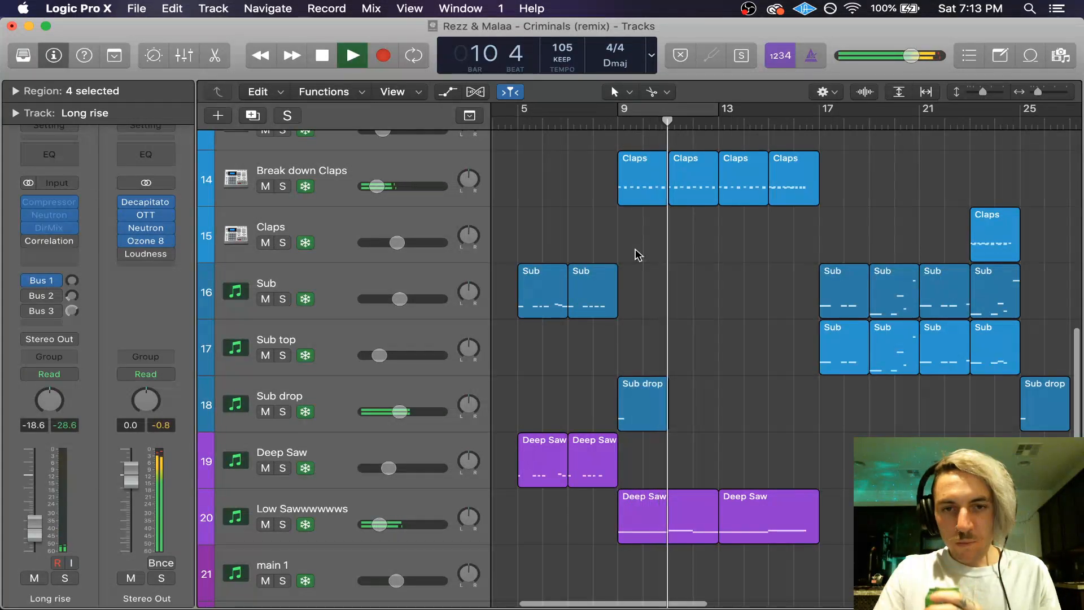
pyautogui.scroll(3, 638, 255)
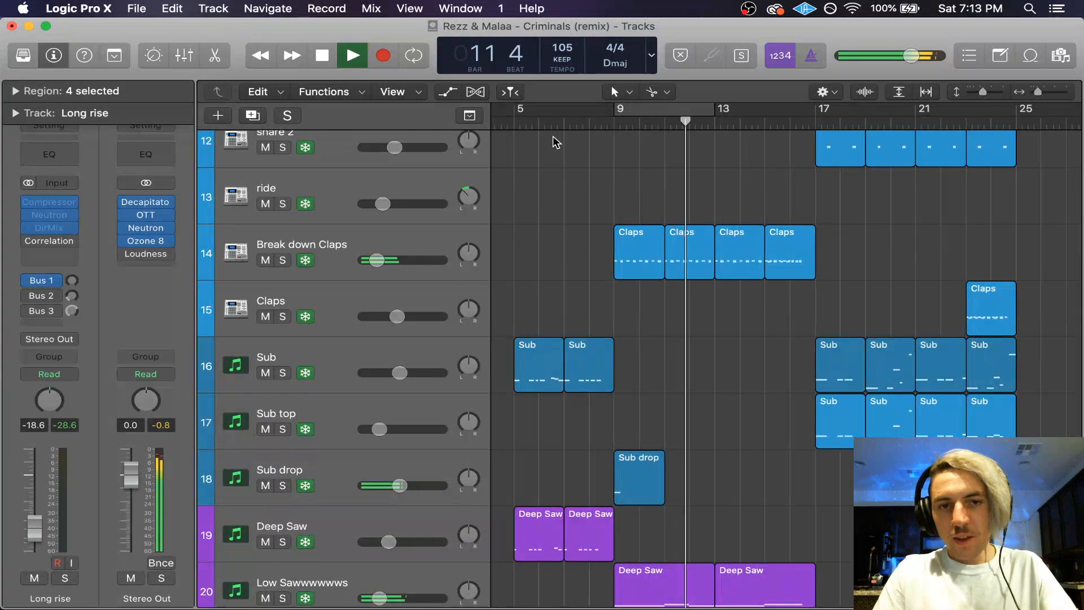
pyautogui.press('space')
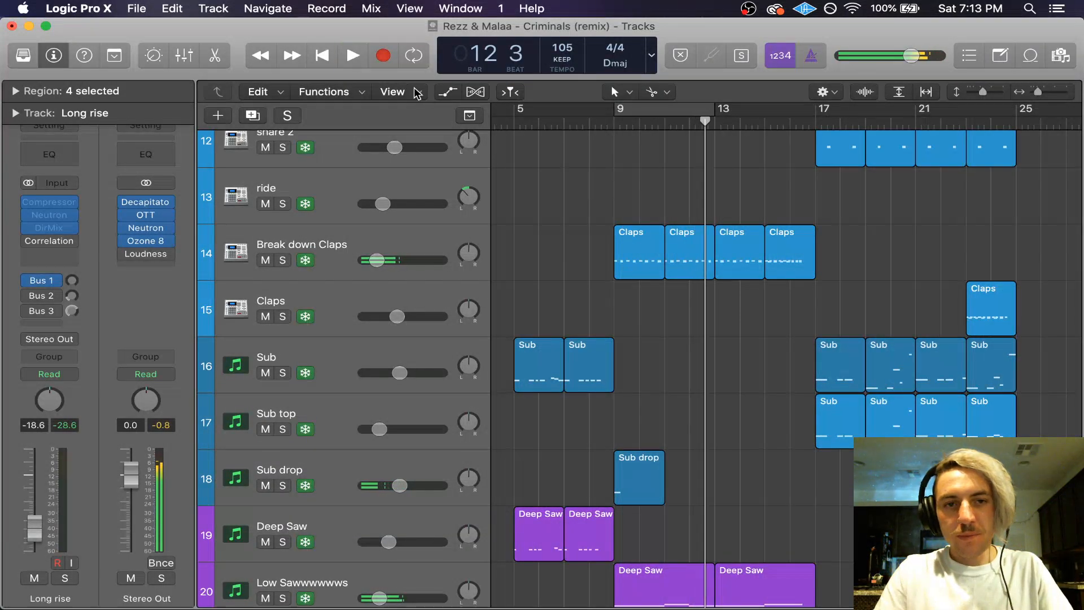
# Step: Select, unfreeze and solo the Break down Claps track
pyautogui.click(347, 242)
pyautogui.click(308, 258)
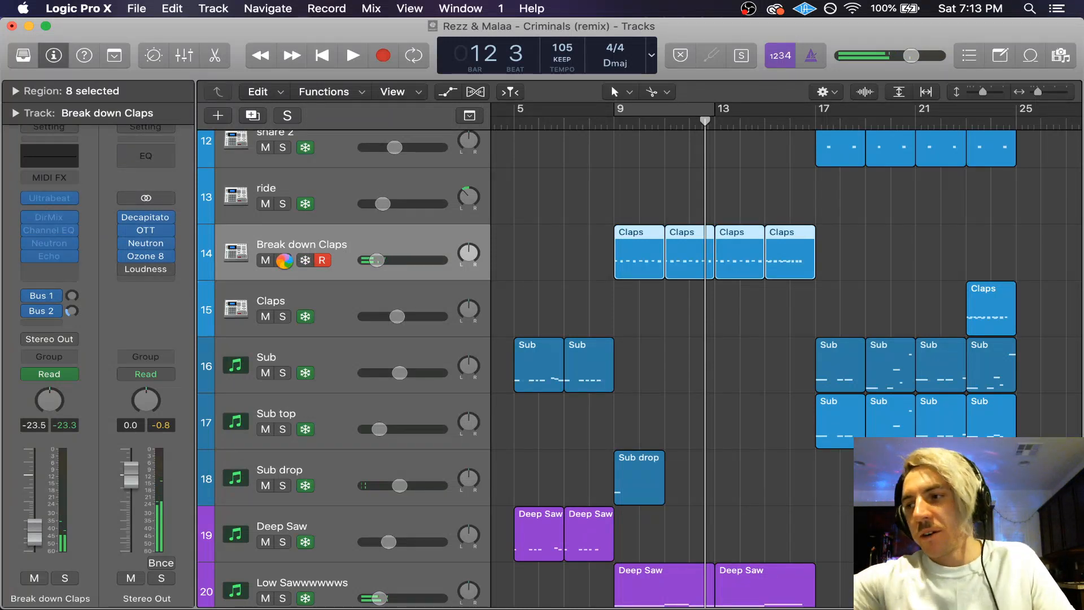
pyautogui.click(283, 260)
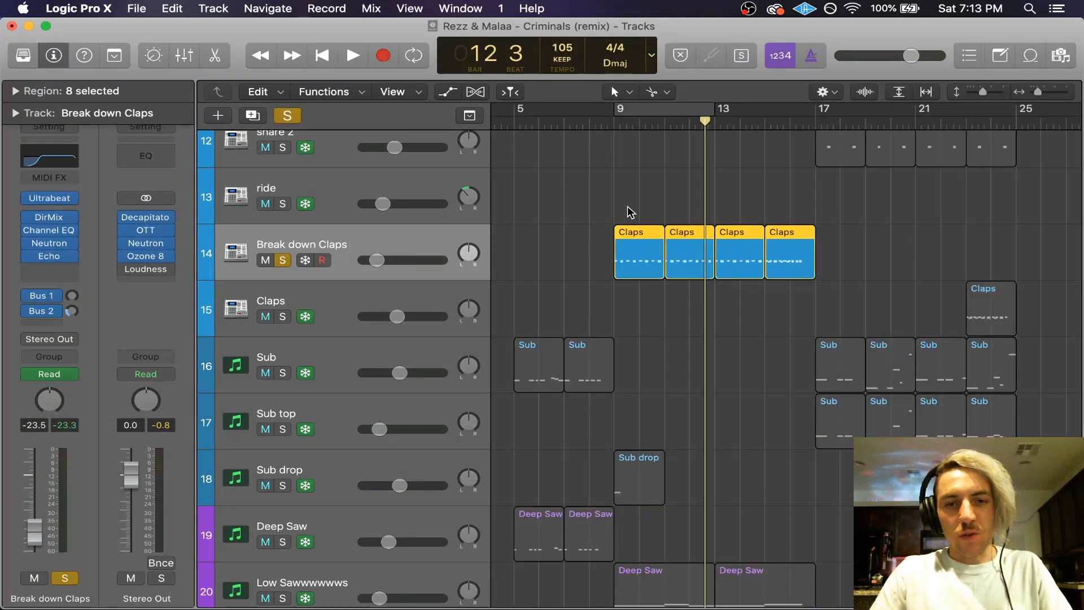
# Step: Set a cycle range over the Break down Claps regions from bar 13 to about bar 16, beat 3
pyautogui.scroll(5, 628, 207)
pyautogui.hscroll(10, 630, 213)
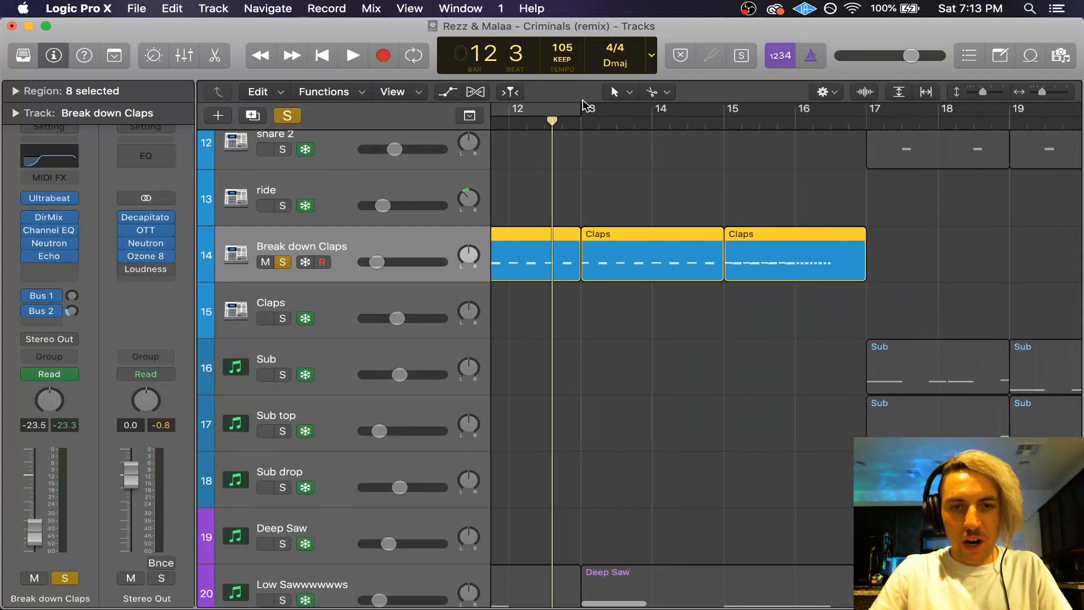
pyautogui.moveTo(584, 110); pyautogui.dragTo(831, 115)
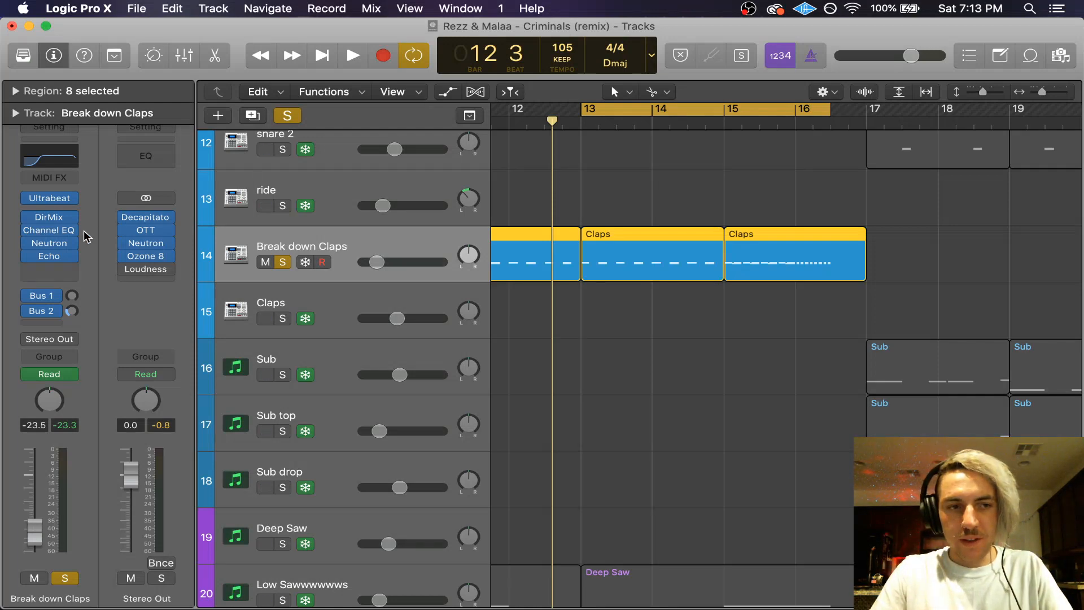
# Step: Open the Neutron plug-in on the Break down Claps track, examine its equalizer curve against the arrangement, and close it
pyautogui.click(28, 250)
pyautogui.click(8, 262)
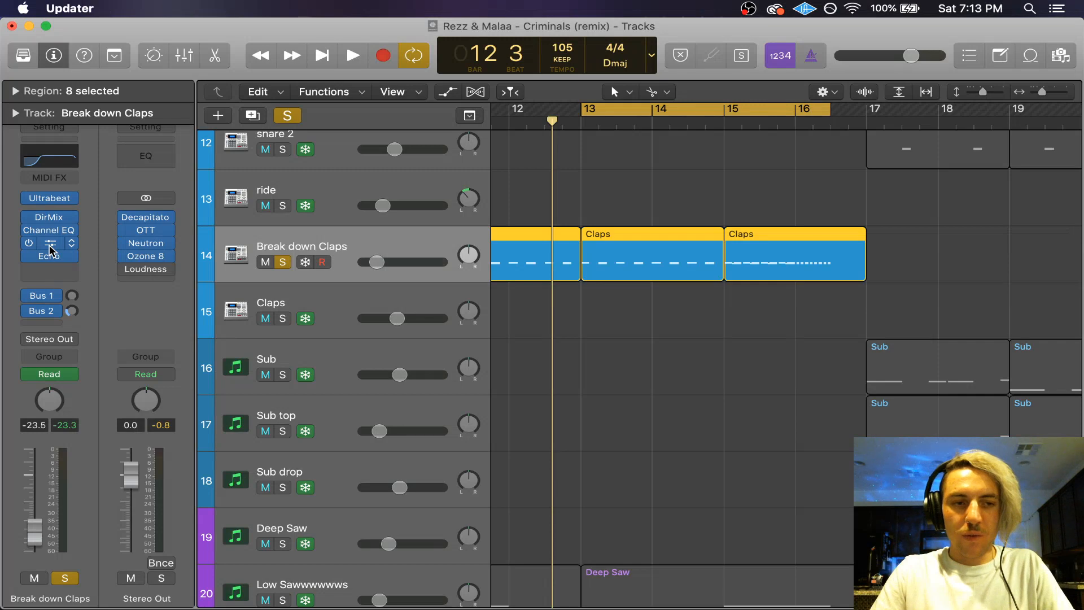
pyautogui.click(49, 247)
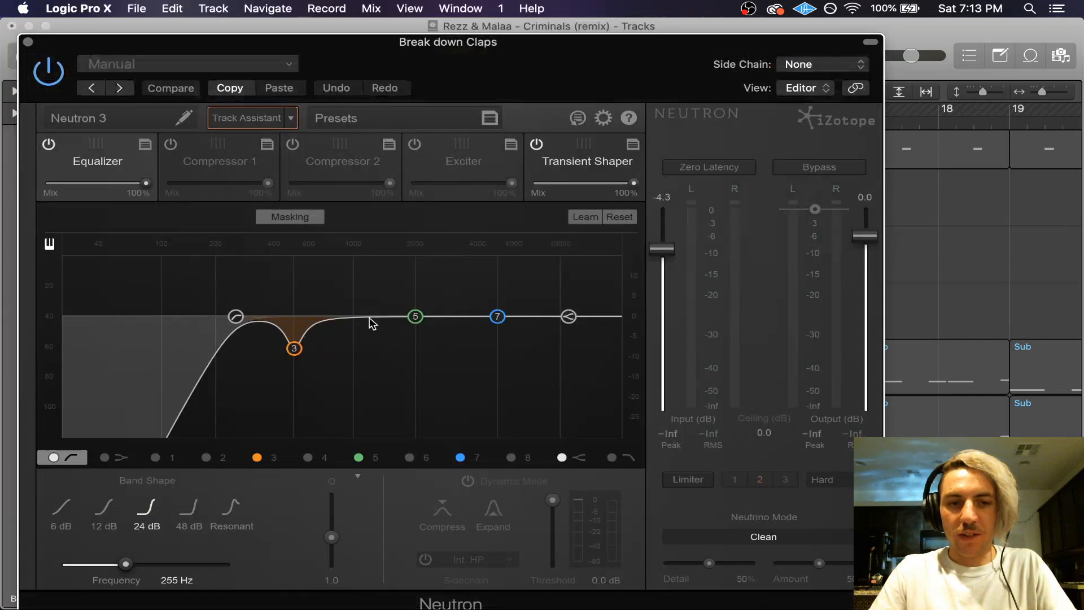
pyautogui.moveTo(479, 61); pyautogui.dragTo(594, 402)
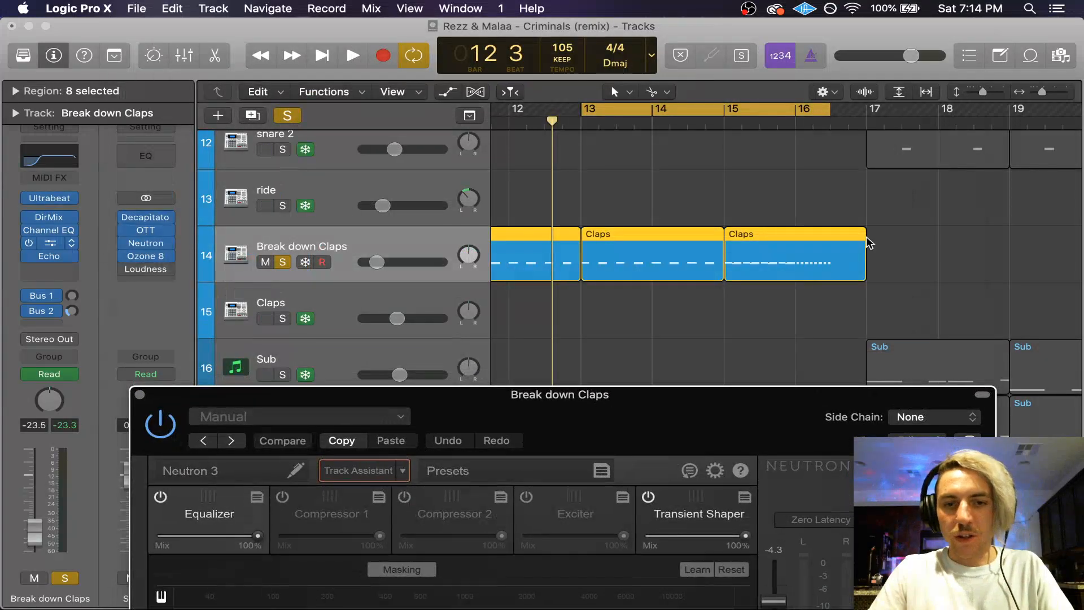
pyautogui.scroll(-5, 866, 236)
pyautogui.scroll(5, 866, 236)
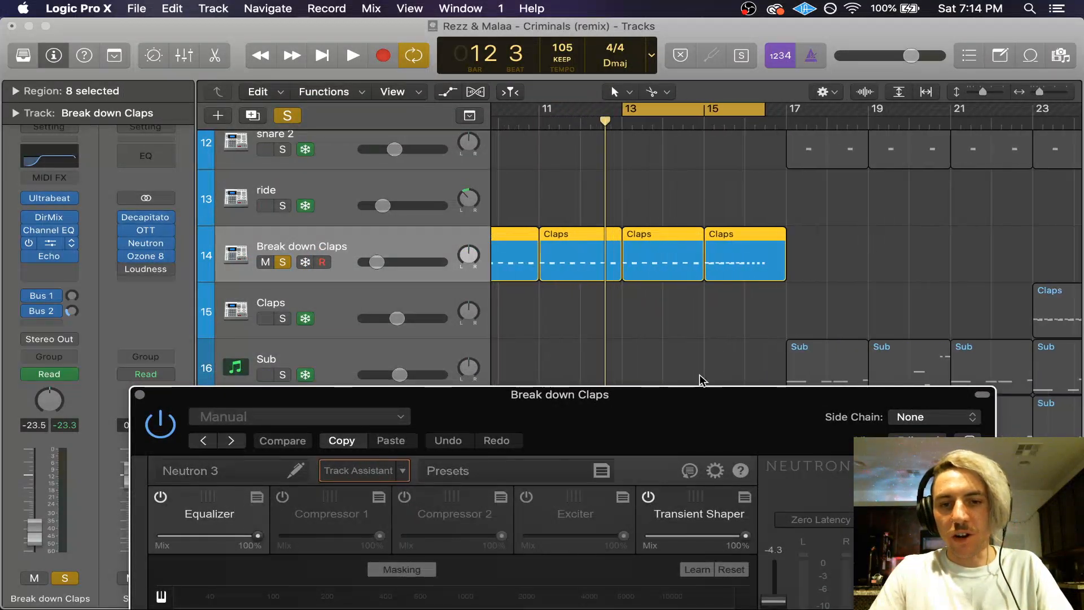
pyautogui.click(140, 395)
# Step: Turn off solo on the Break down Claps track and select the Claps track
pyautogui.scroll(-6, 659, 283)
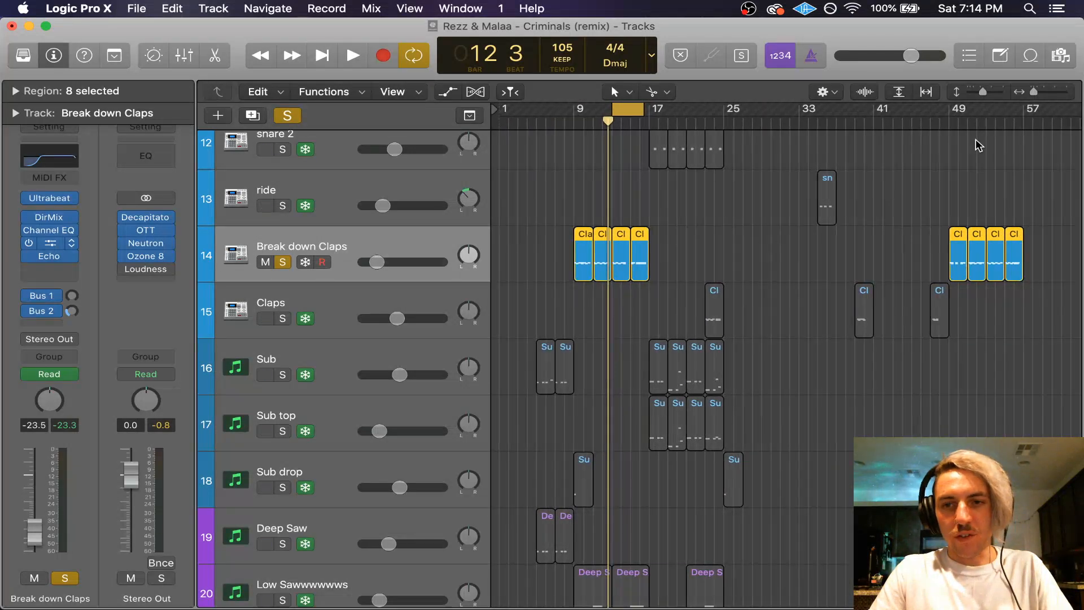
pyautogui.click(282, 262)
pyautogui.click(326, 300)
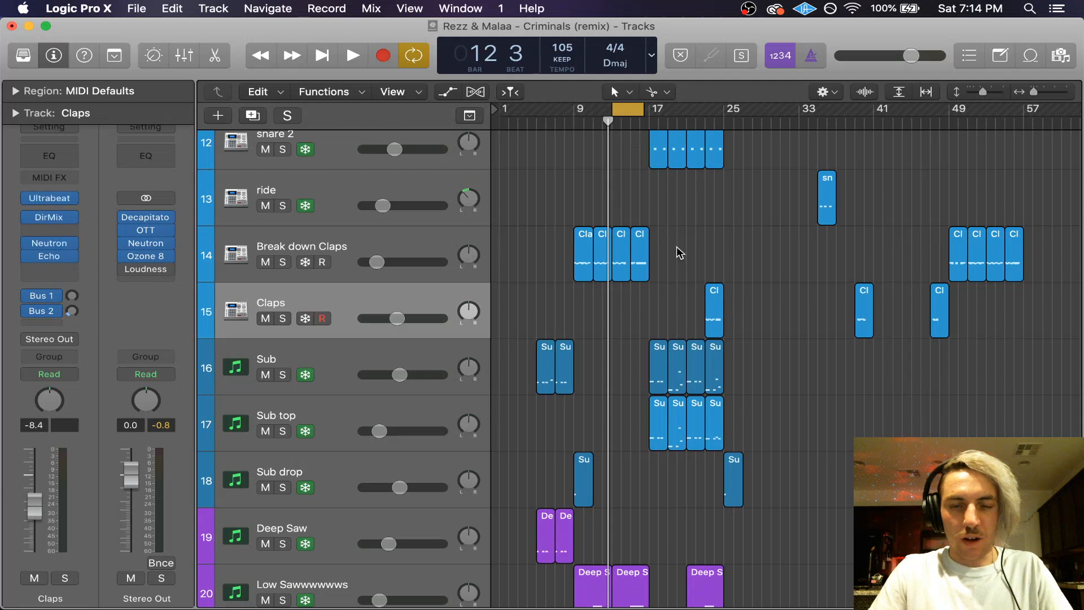
# Step: Set the cycle range over the Claps region from bar 23 to bar 25 and solo the Claps track
pyautogui.scroll(5, 680, 252)
pyautogui.hscroll(7, 680, 252)
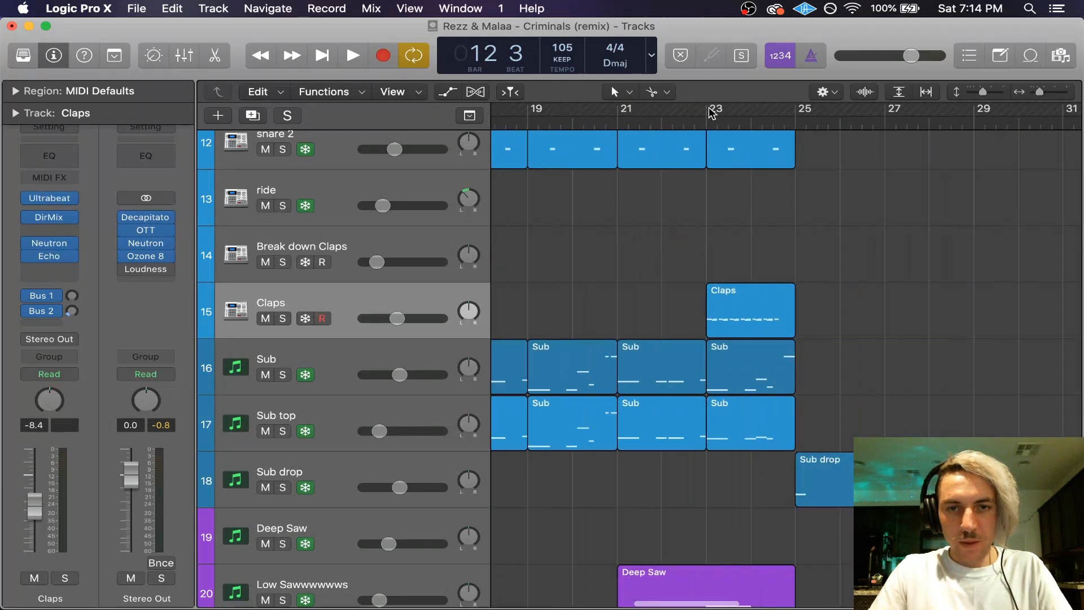
pyautogui.moveTo(712, 113); pyautogui.dragTo(807, 111)
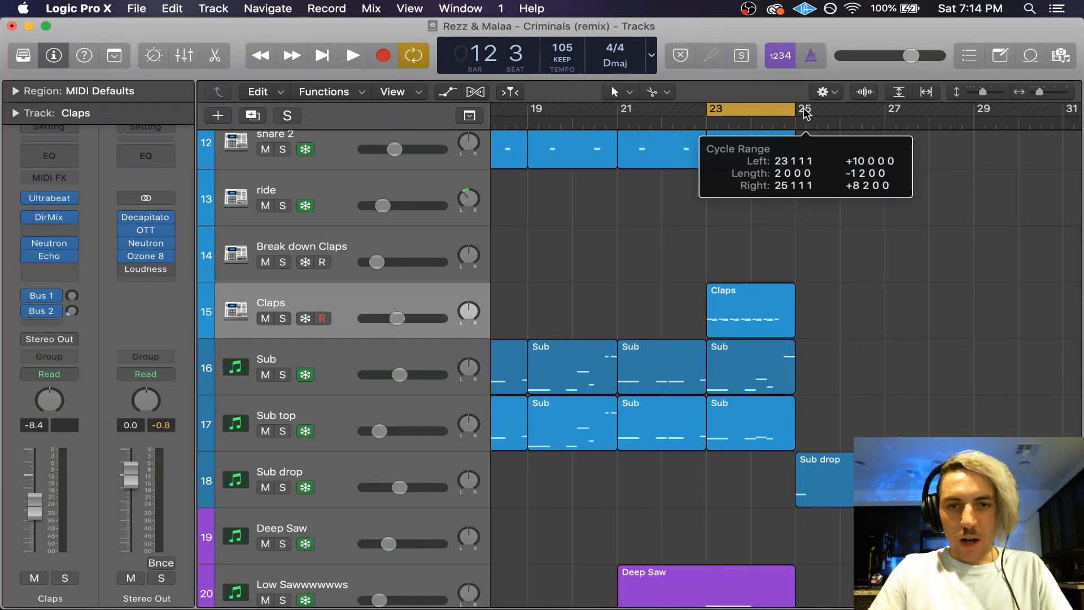
pyautogui.click(283, 319)
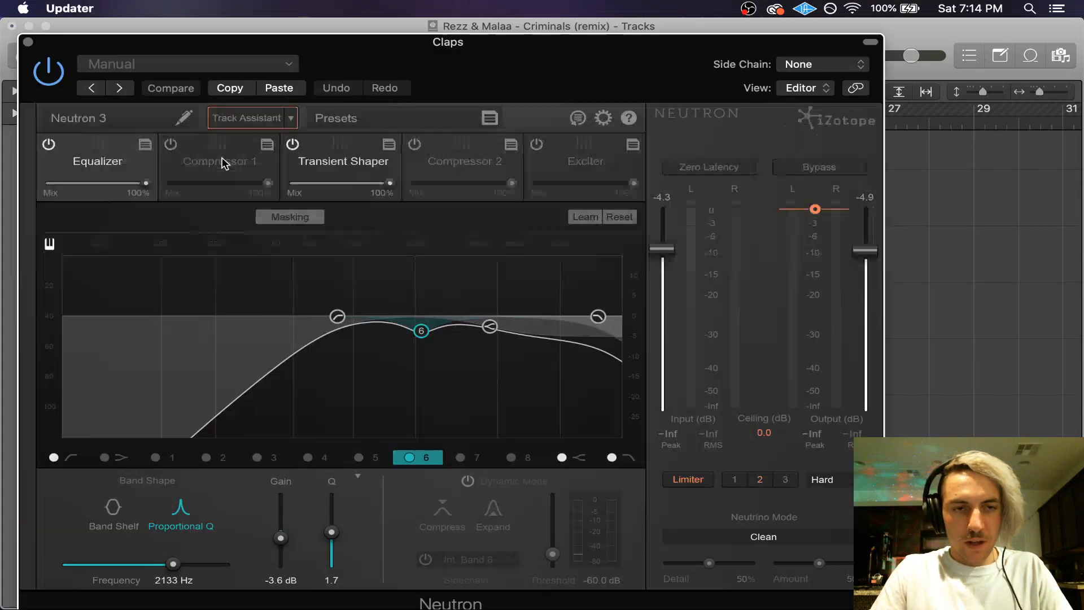
# Step: In the Claps track's Neutron equalizer, set band 6 to -3.8 dB, review the high-pass and high-shelf bands, and close the plug-in
pyautogui.moveTo(431, 66); pyautogui.dragTo(471, 51)
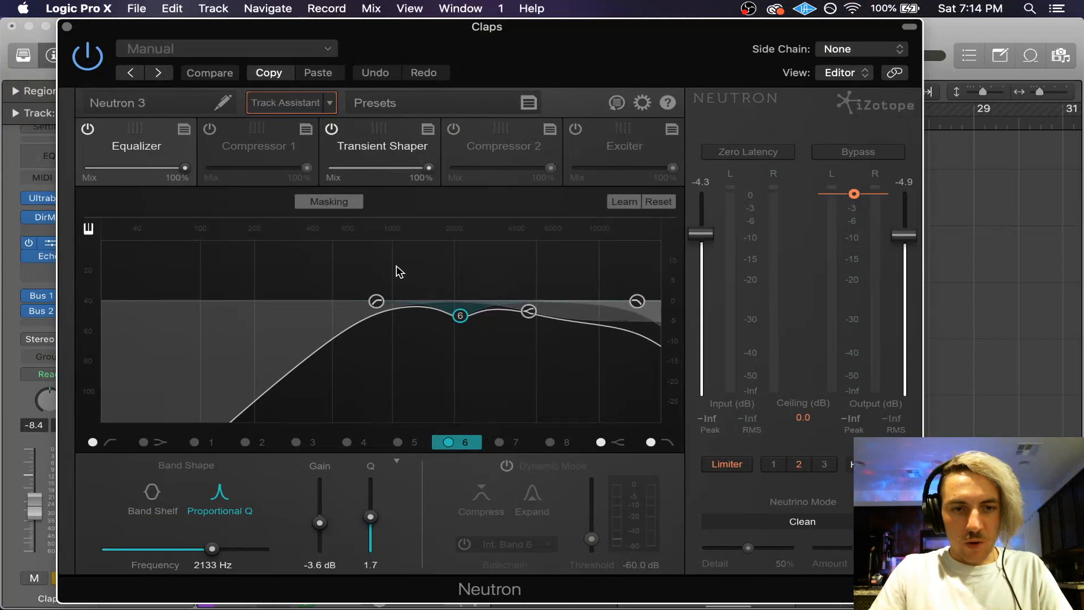
pyautogui.click(376, 302)
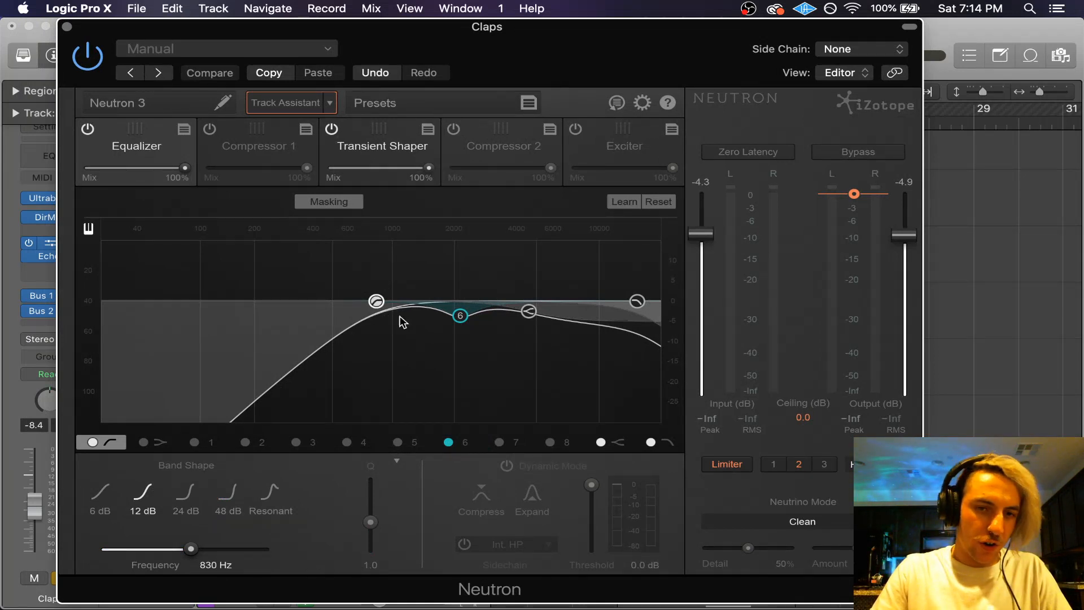
pyautogui.click(460, 317)
pyautogui.moveTo(459, 321); pyautogui.dragTo(460, 322)
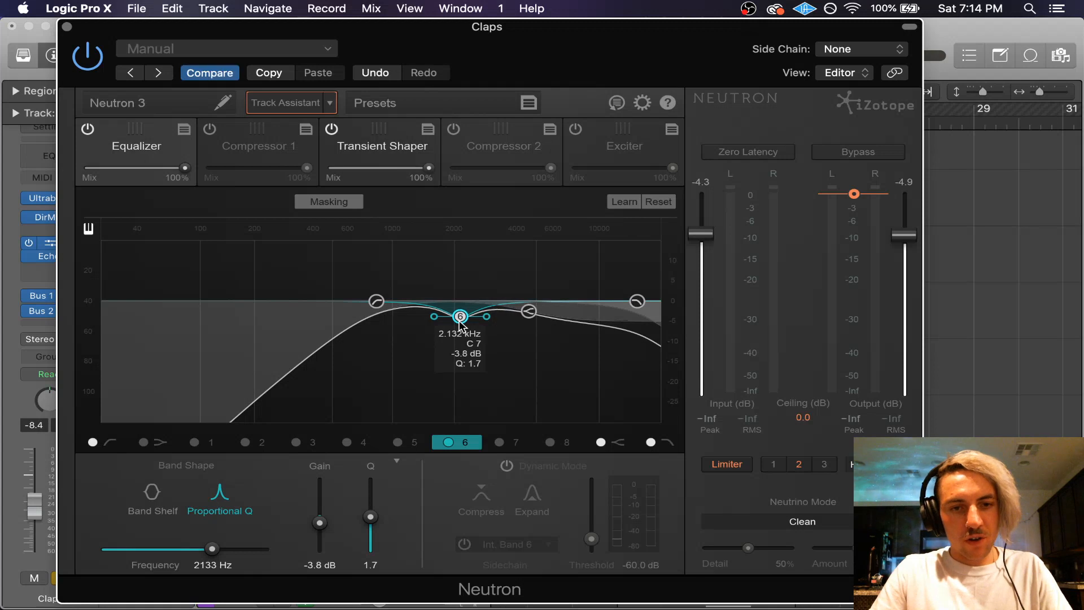
pyautogui.click(528, 312)
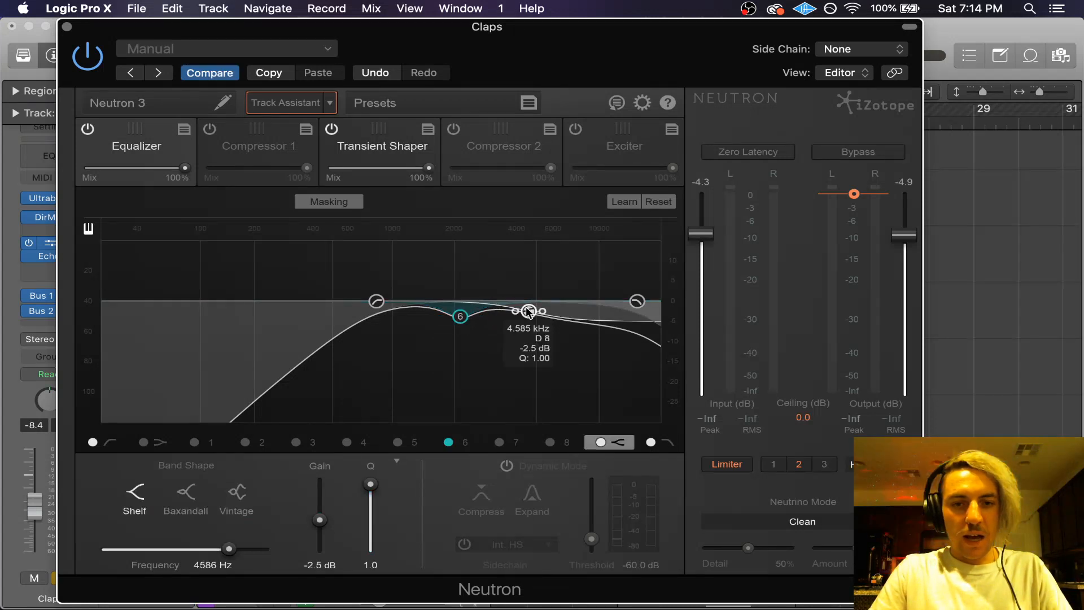
pyautogui.click(461, 317)
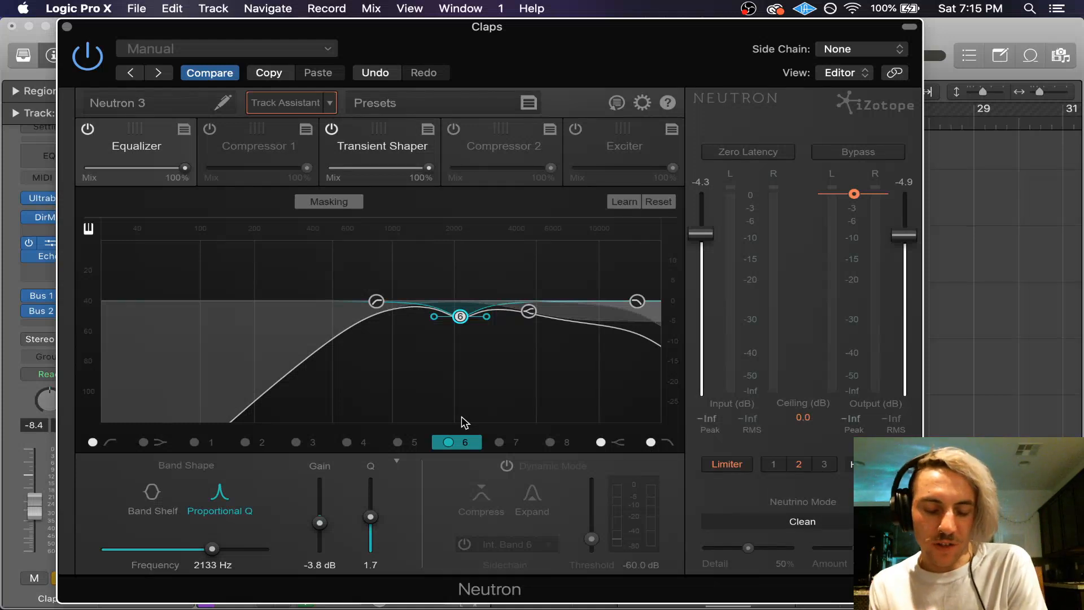
pyautogui.click(66, 26)
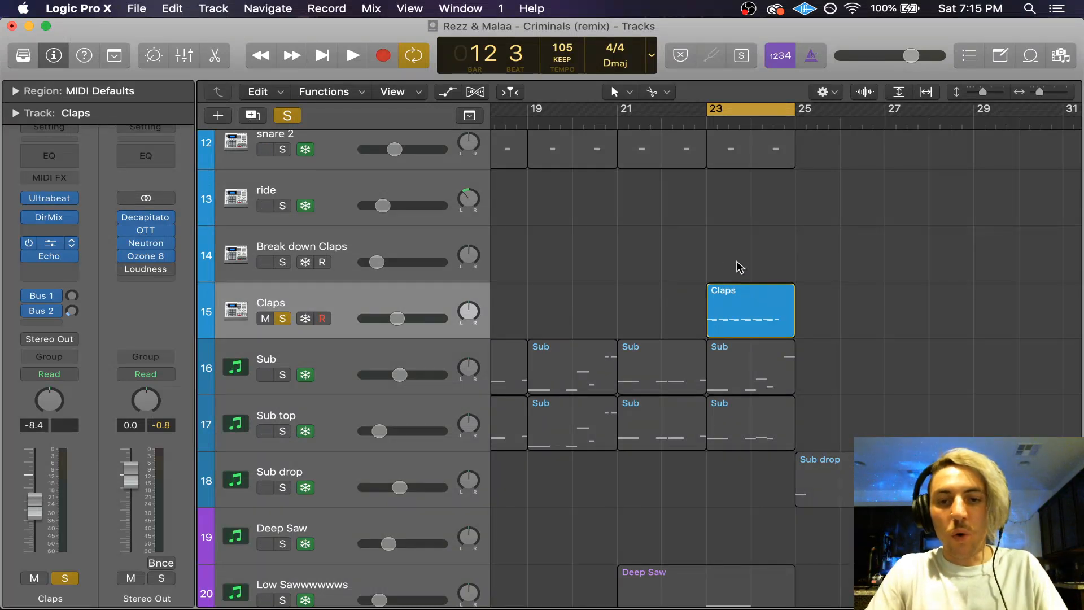
# Step: Open the bar 23 Claps region in the Piano Roll and select the low-velocity note in the 17: Claps row to inspect it
pyautogui.click(741, 293)
pyautogui.doubleClick(742, 293)
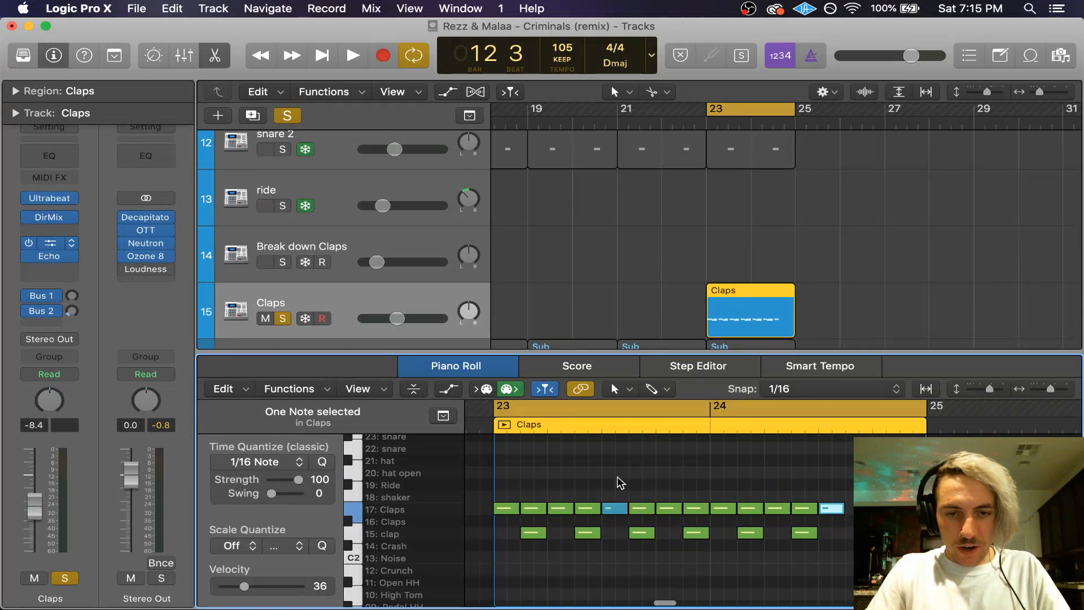
pyautogui.press('super+Right')
pyautogui.hscroll(-5, 621, 484)
pyautogui.hscroll(3, 698, 489)
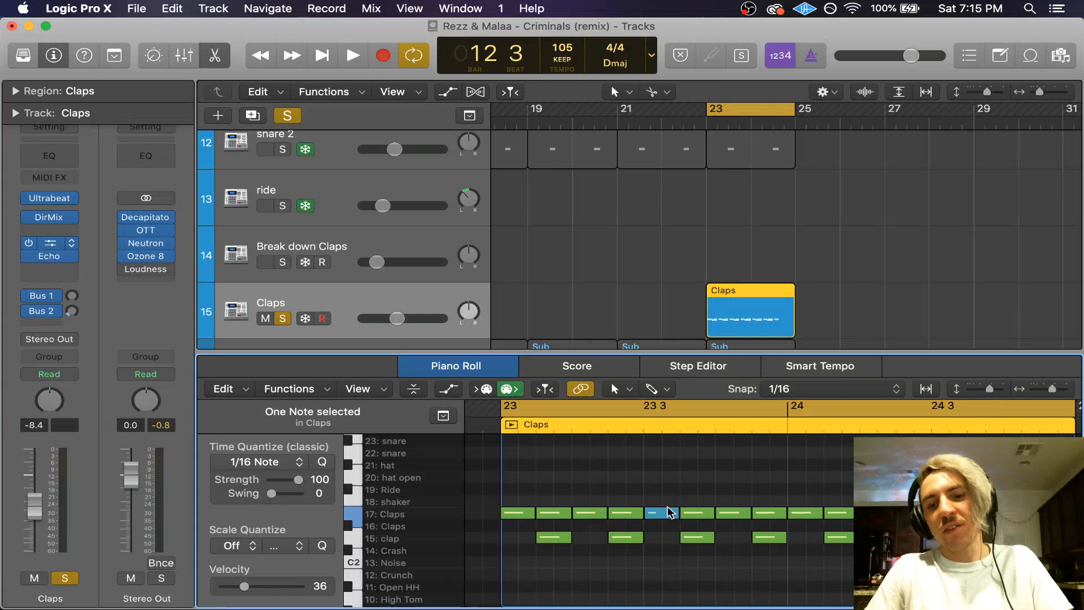
pyautogui.moveTo(668, 515)
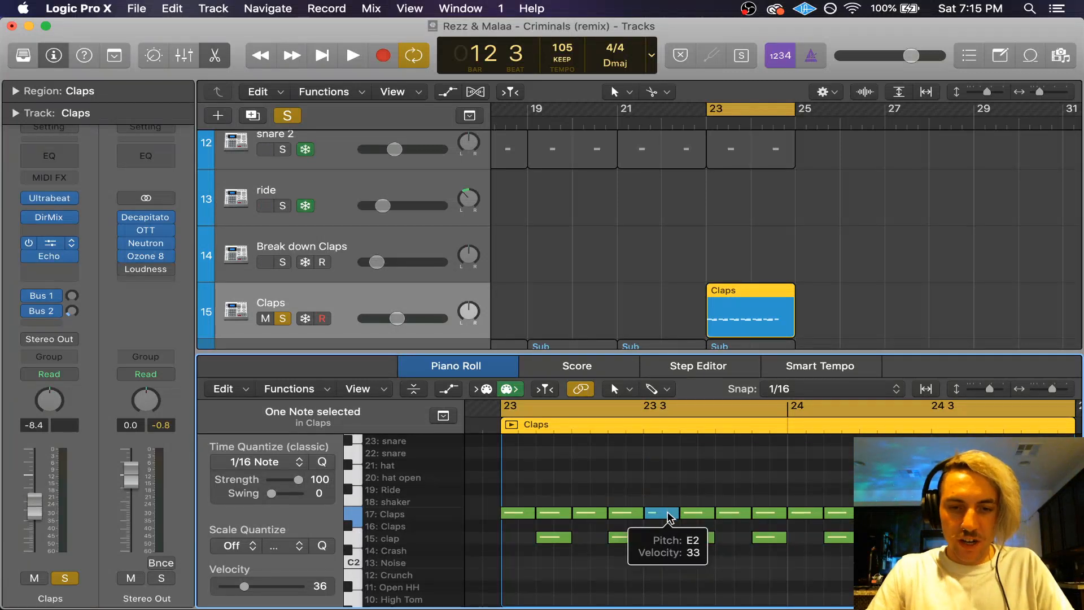
pyautogui.click(667, 515)
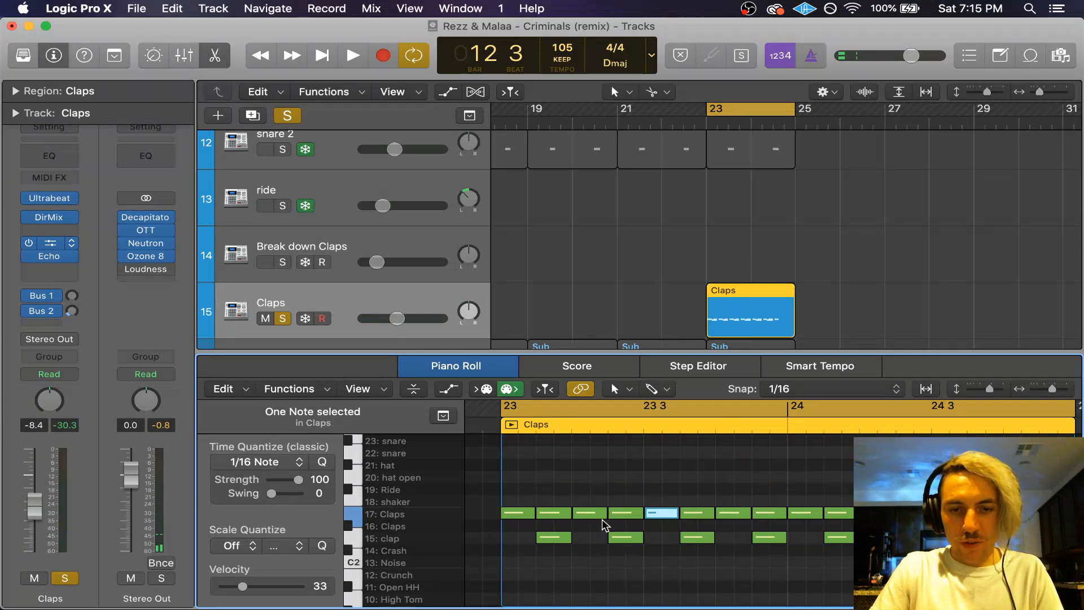
# Step: Solo the snare 2 track as well and play it together with the Claps over the bar 23 cycle
pyautogui.scroll(2, 546, 275)
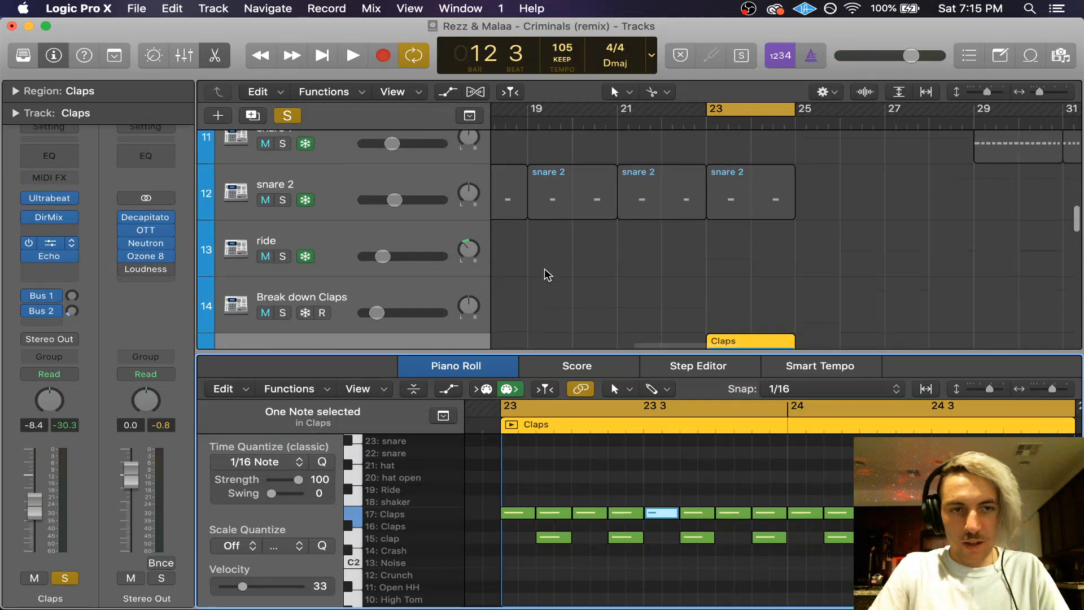
pyautogui.click(281, 201)
pyautogui.scroll(-1, 624, 261)
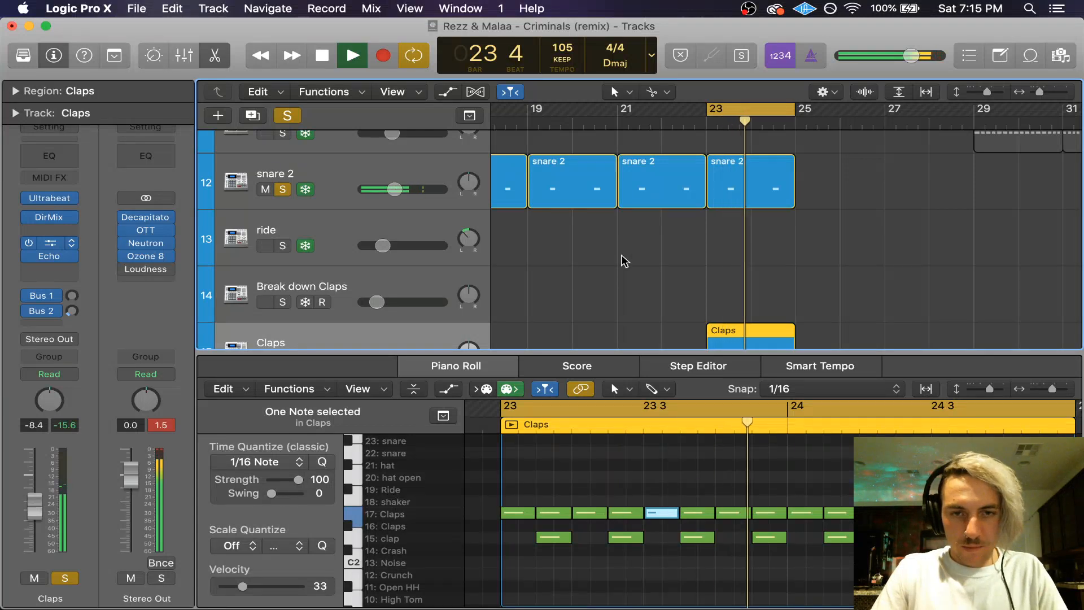
pyautogui.press('space')
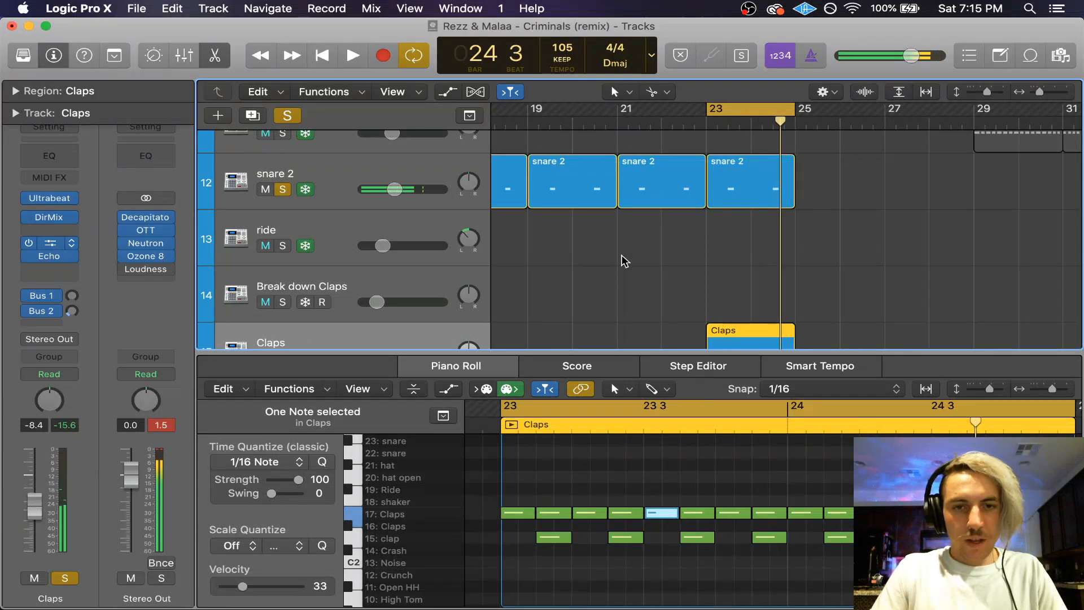
# Step: Compare the velocities of the fourth and fifth notes in the 17: Claps row, and clear the note selection
pyautogui.click(662, 501)
pyautogui.click(624, 513)
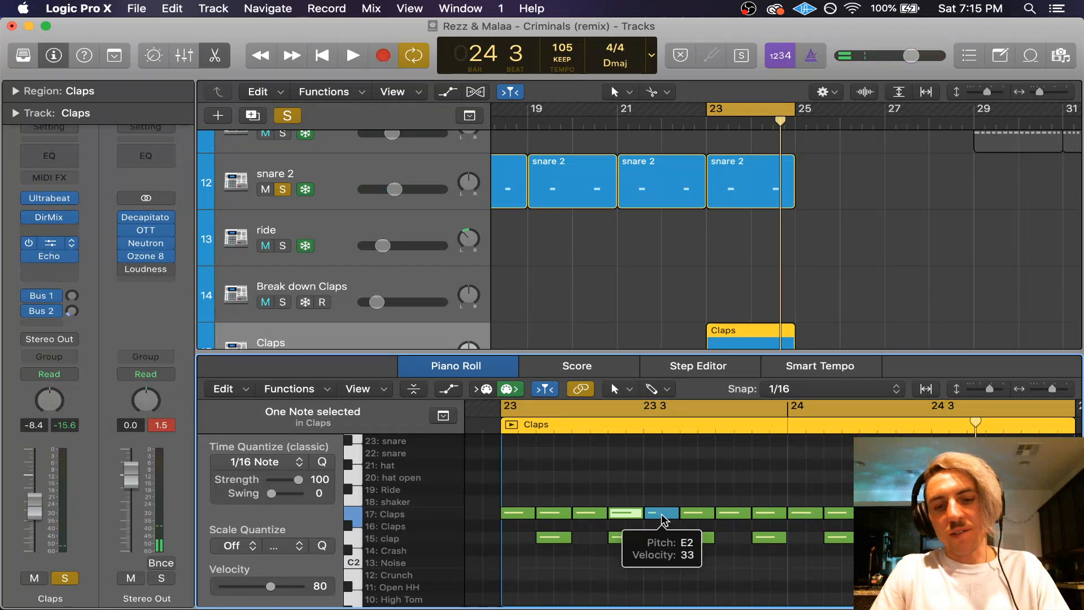
pyautogui.click(661, 513)
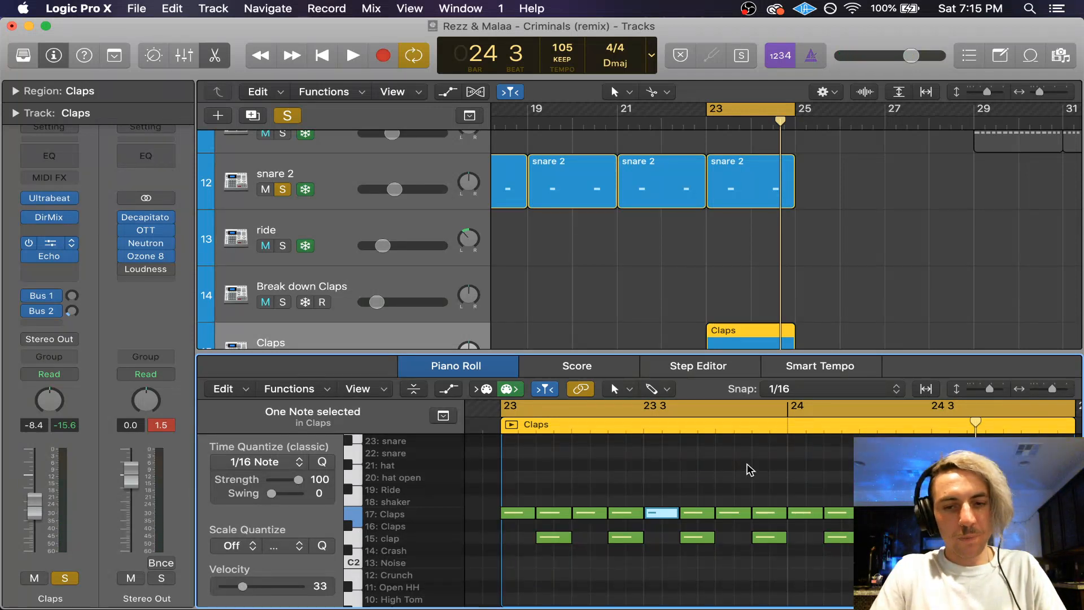
pyautogui.scroll(-2, 750, 469)
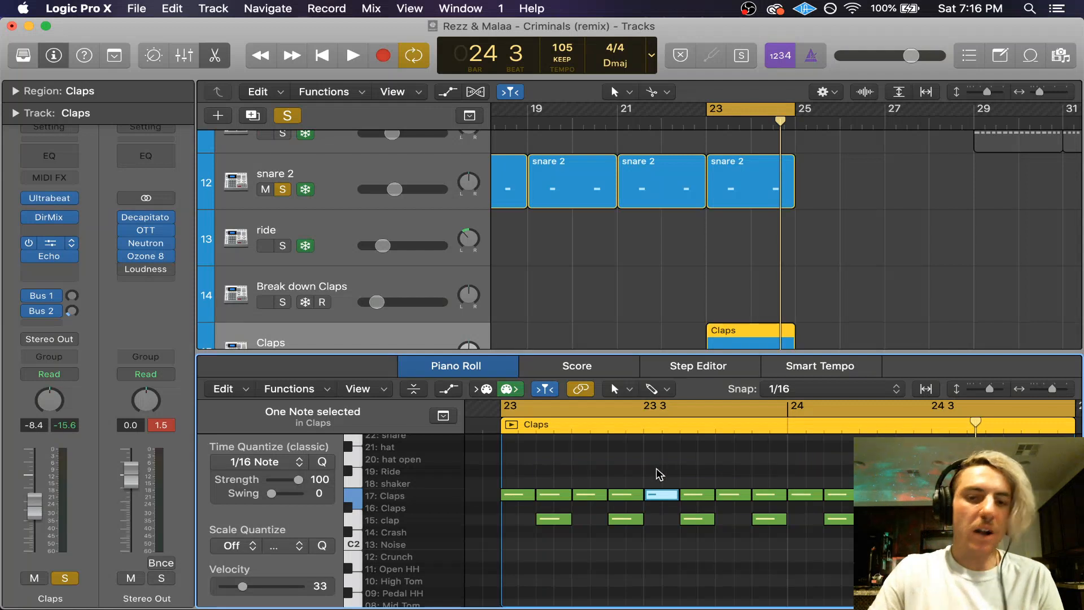
pyautogui.click(656, 468)
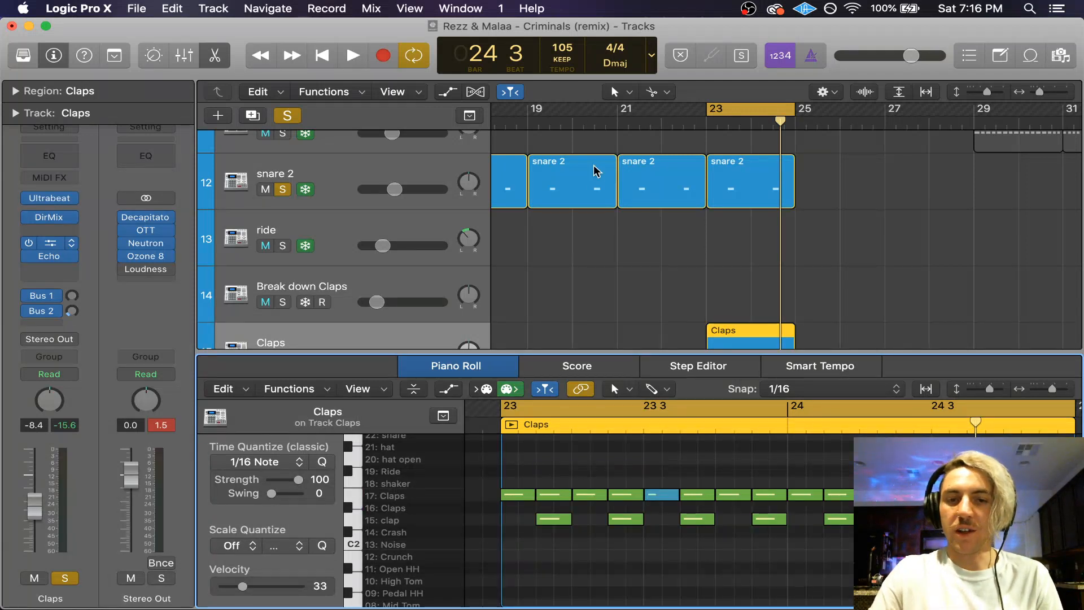
# Step: Reopen Neutron on the Claps track, examine its high-pass, high-shelf and low-pass bands, and close it
pyautogui.click(590, 238)
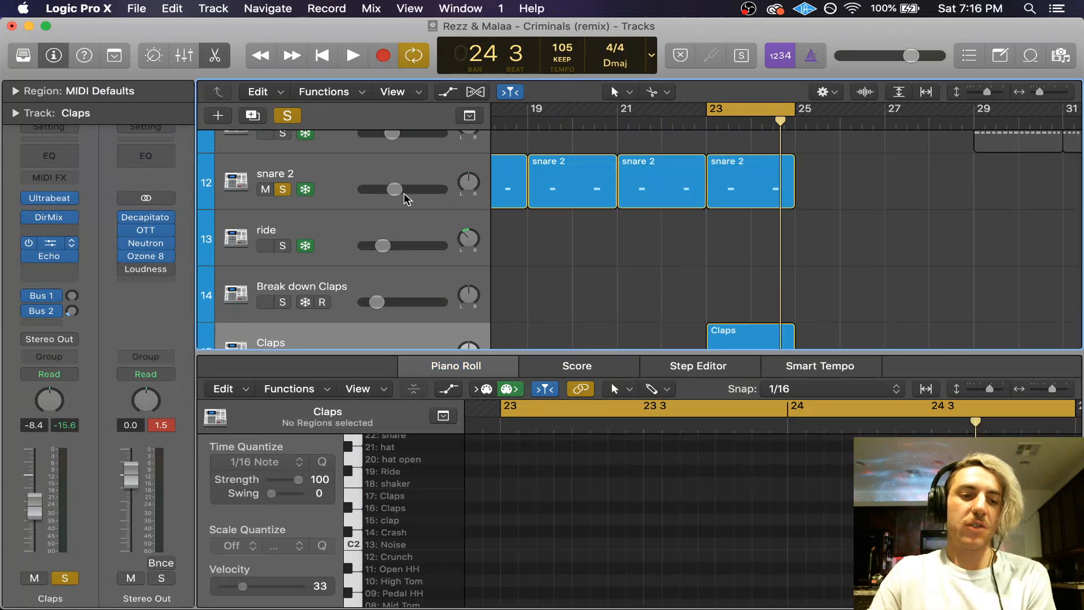
pyautogui.scroll(-2, 333, 220)
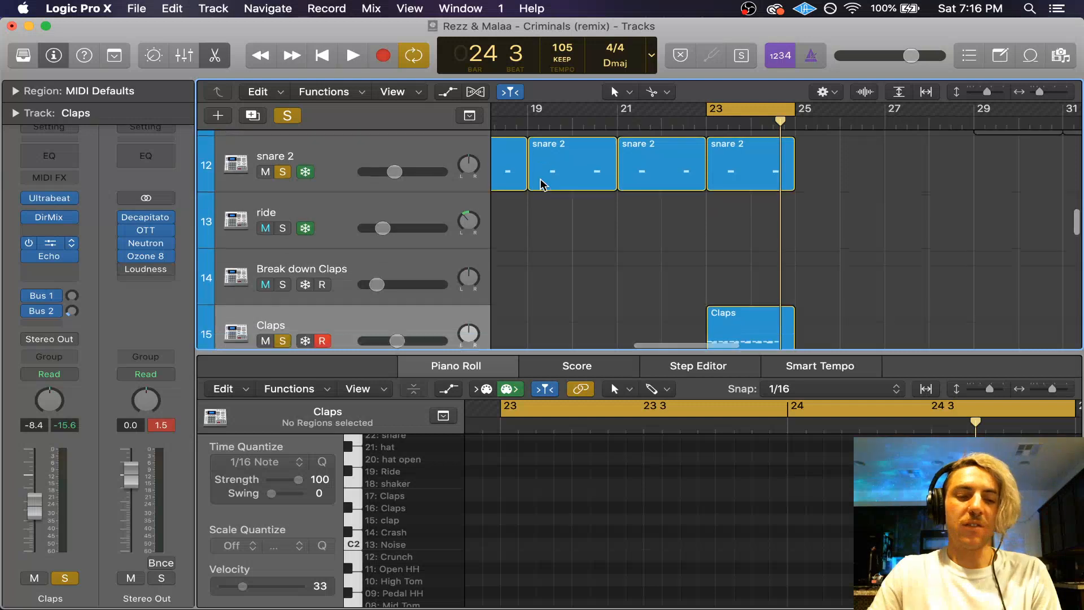
pyautogui.click(52, 246)
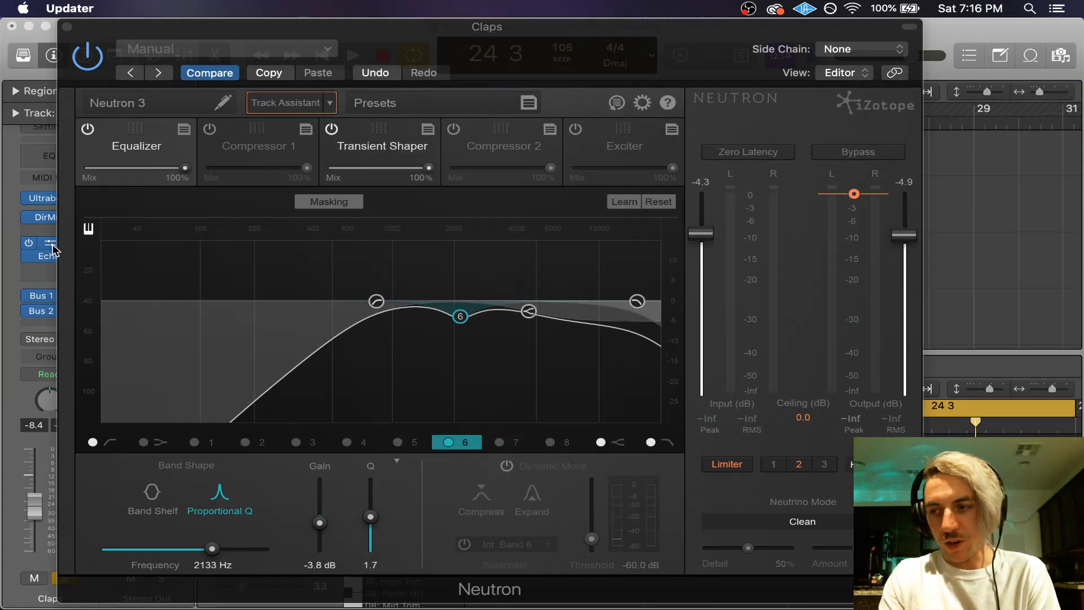
pyautogui.click(376, 302)
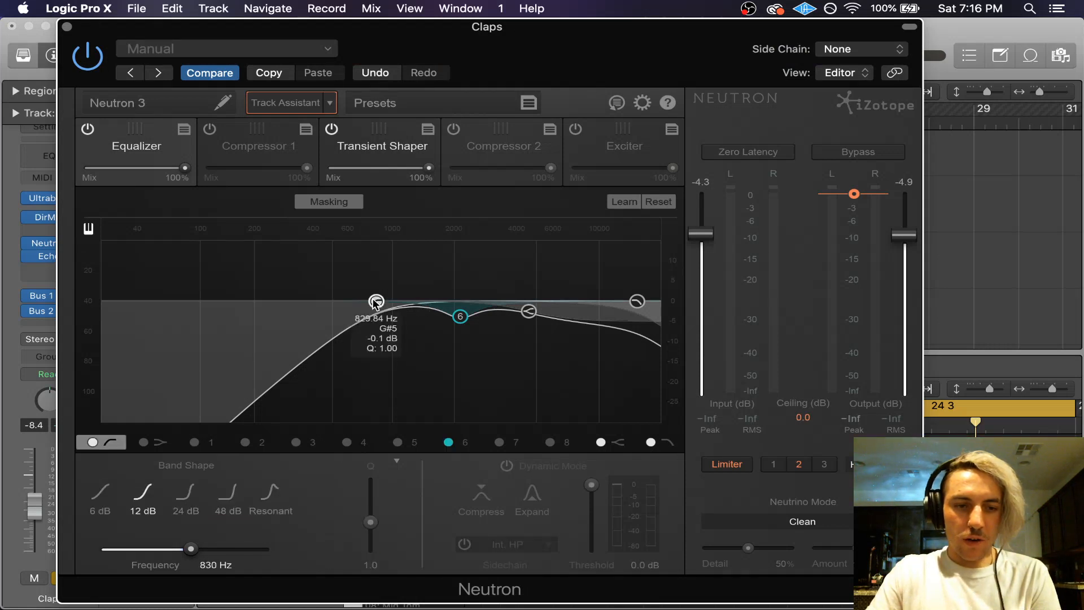
pyautogui.click(528, 311)
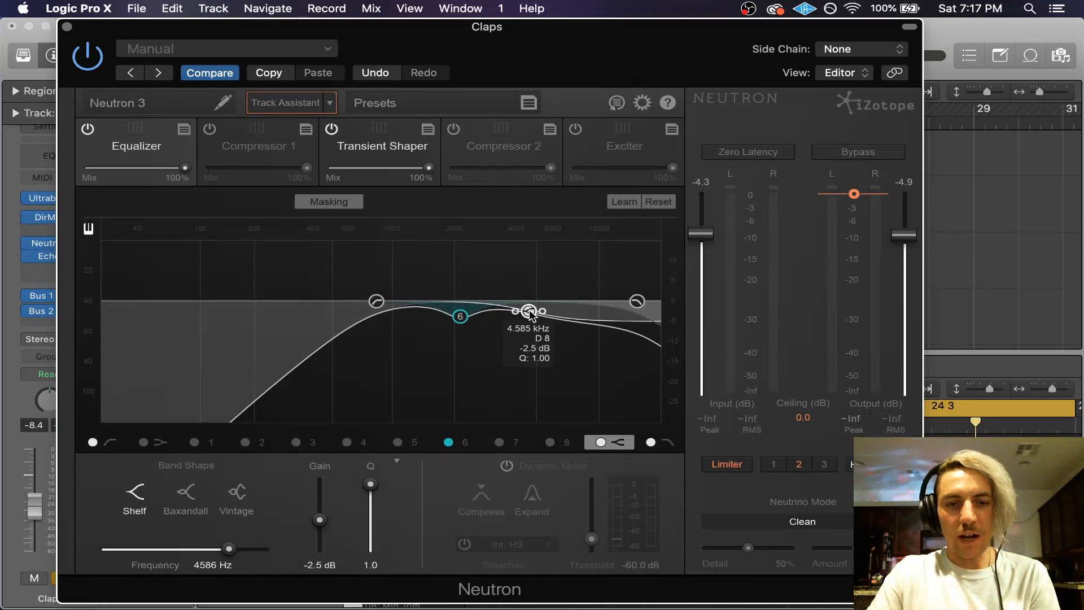
pyautogui.click(641, 304)
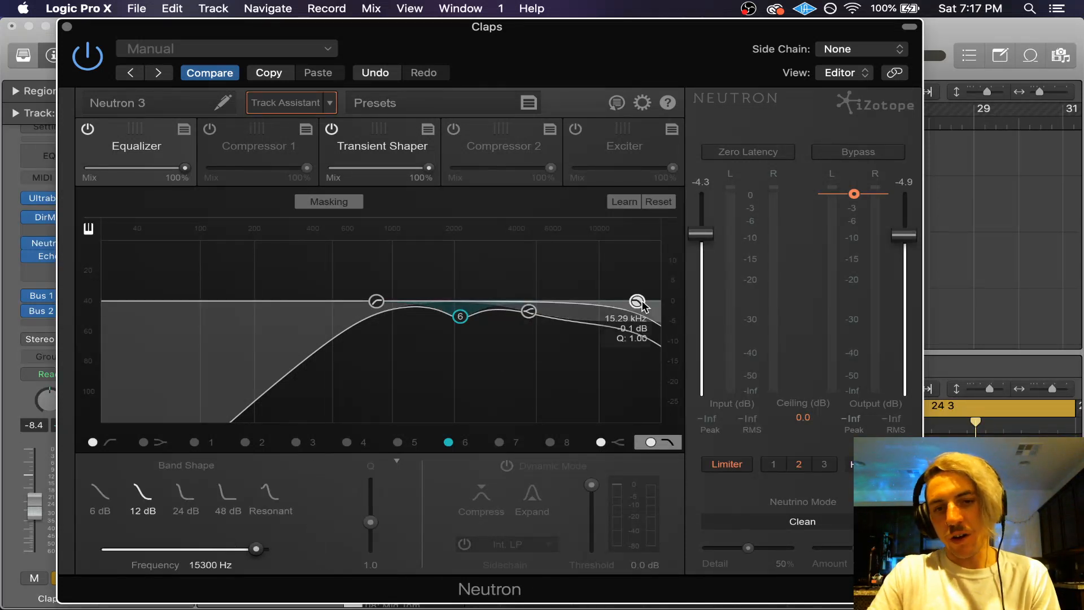
pyautogui.click(529, 312)
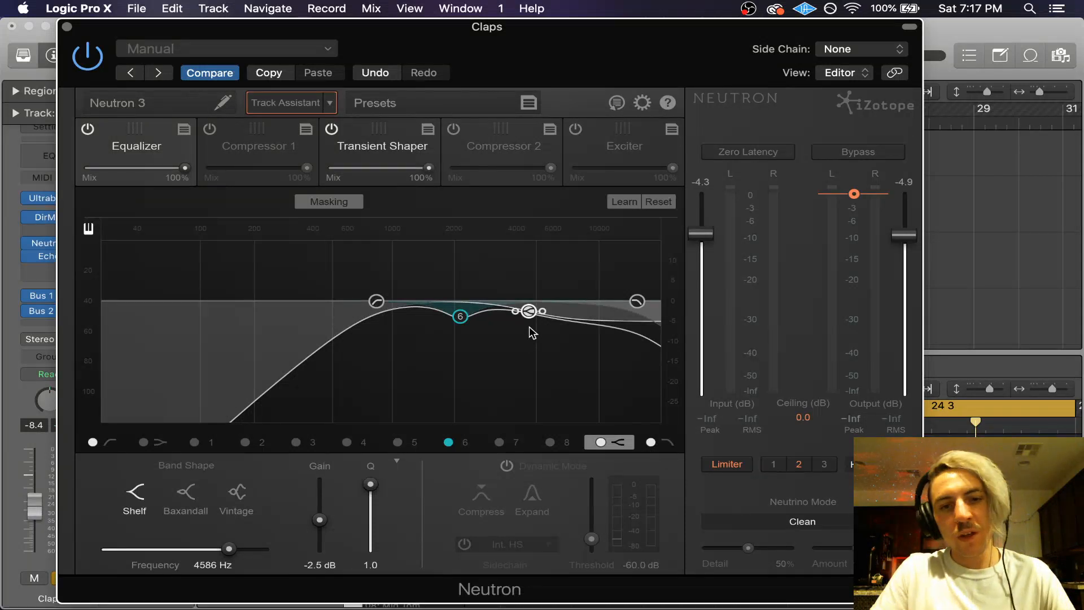
pyautogui.click(66, 26)
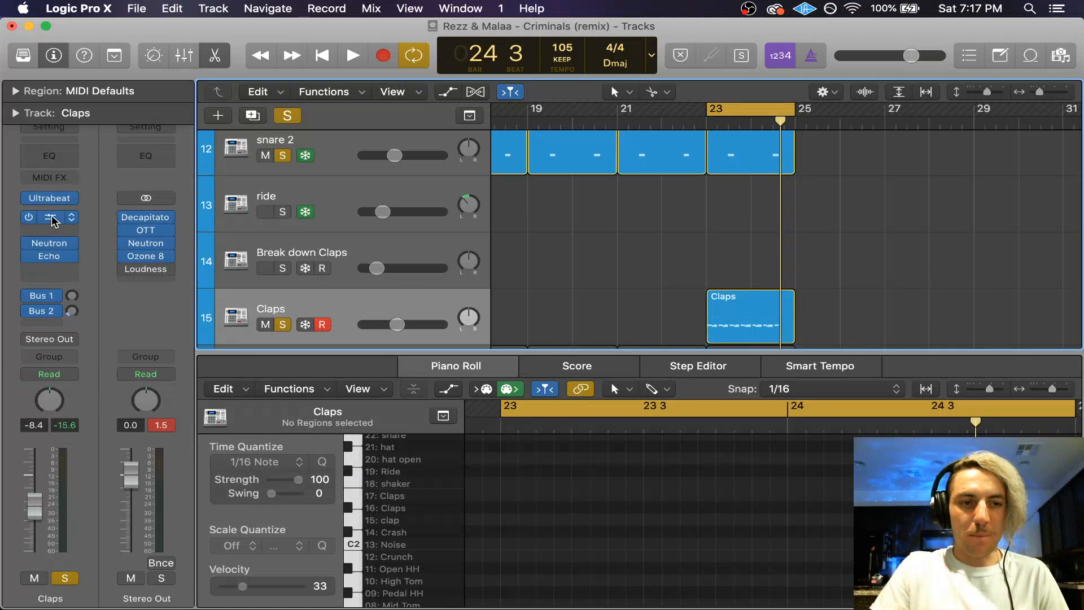
# Step: Open the Direction Mixer on the Claps track and examine its stereo spread
pyautogui.click(52, 219)
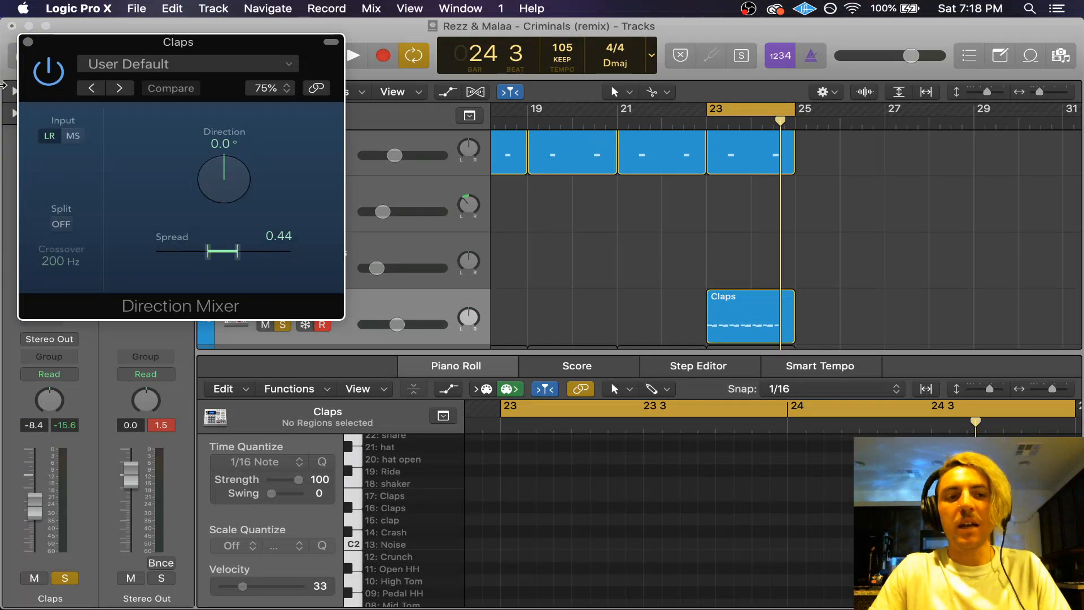
# Step: Close the Direction Mixer and look over the drum and sub tracks around the Claps track
pyautogui.click(28, 41)
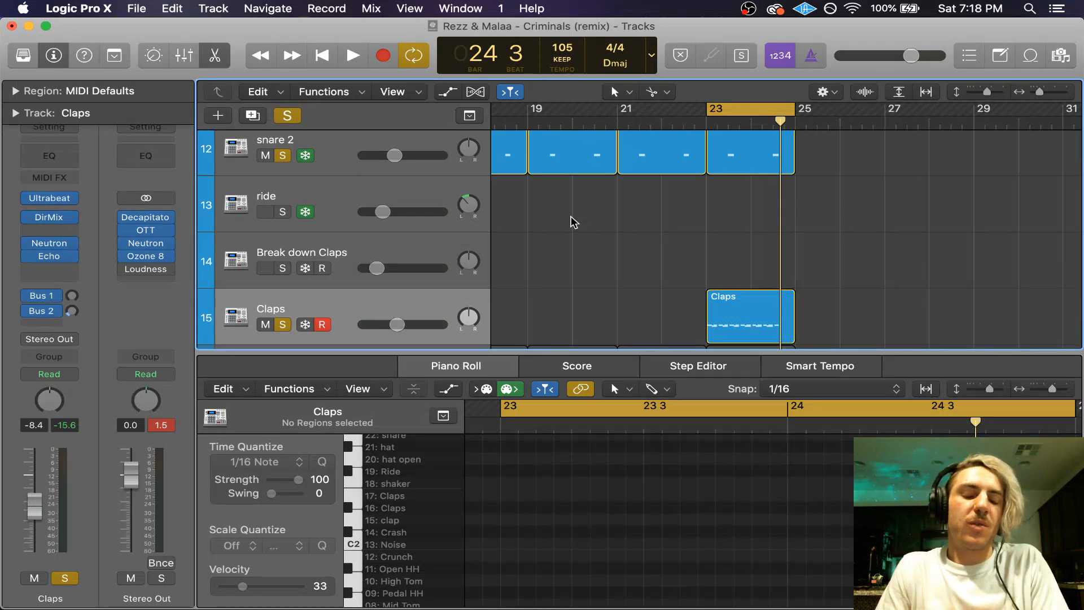
pyautogui.scroll(-2, 553, 237)
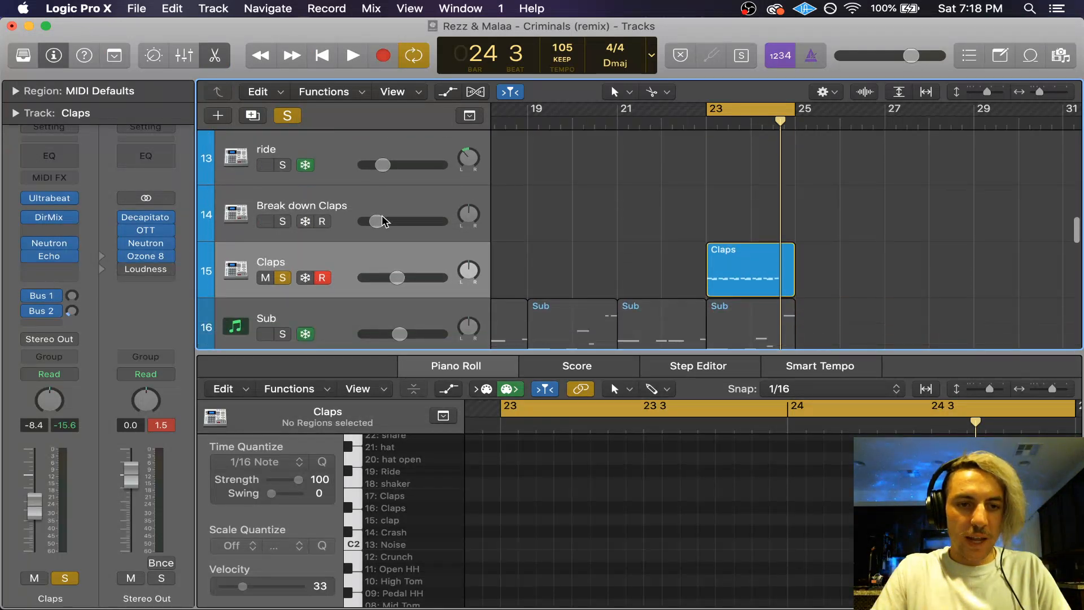
pyautogui.scroll(6, 466, 269)
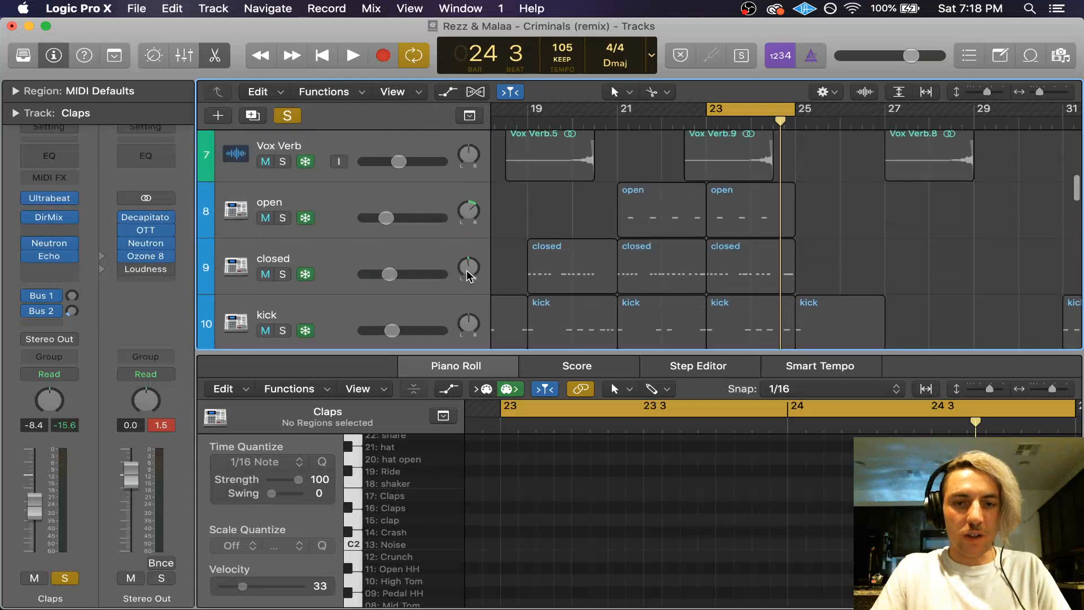
pyautogui.scroll(-7, 466, 270)
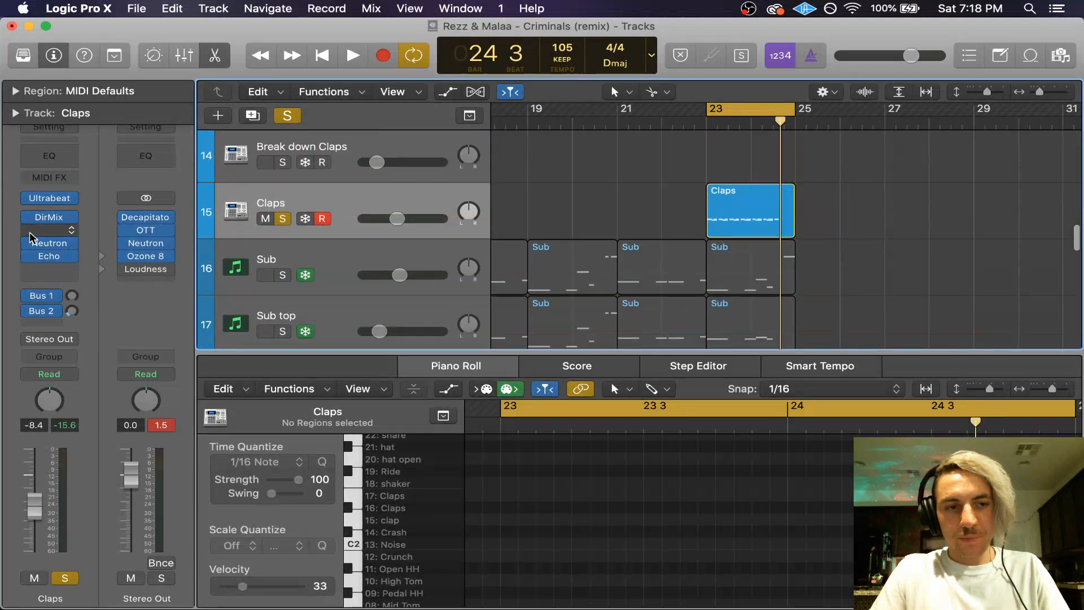
# Step: Set the Claps track's Echo to 100% dry and 5% wet, save the project, and close the plug-in
pyautogui.click(49, 255)
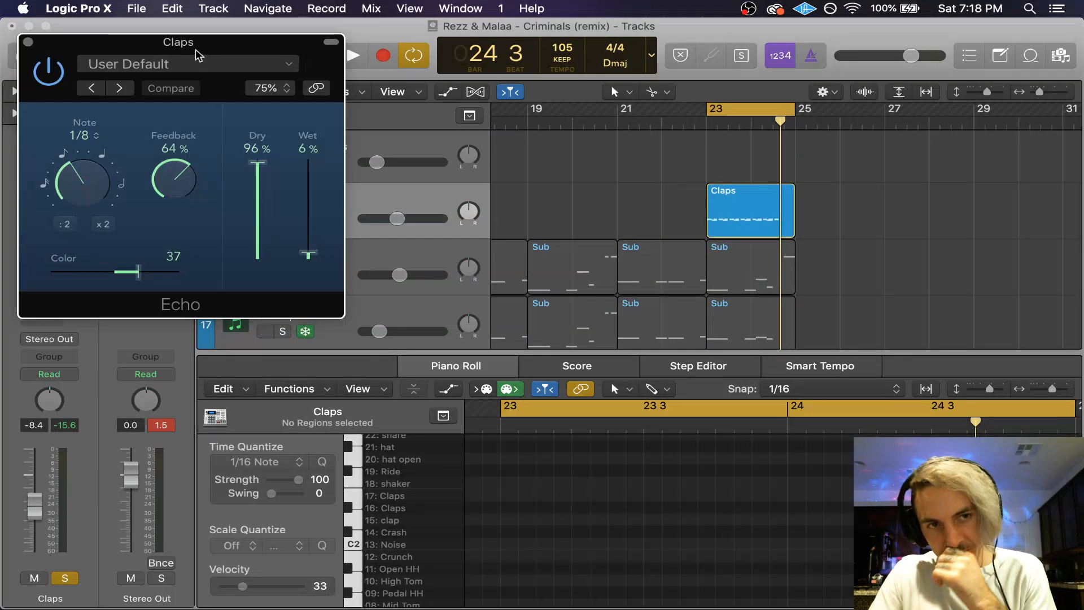
pyautogui.moveTo(195, 49); pyautogui.dragTo(226, 49)
pyautogui.moveTo(287, 160); pyautogui.dragTo(284, 93)
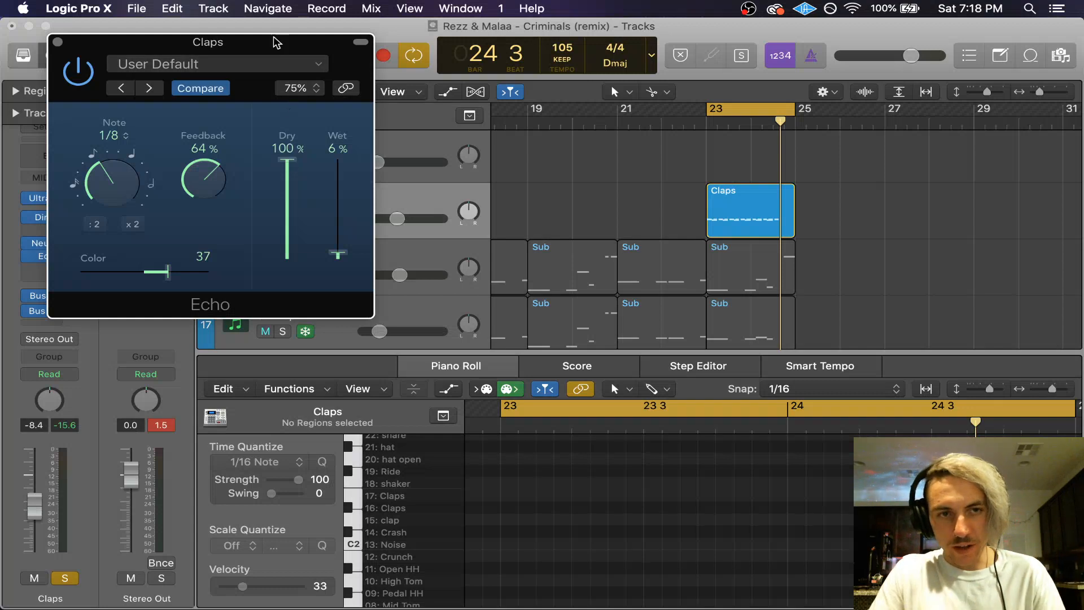
pyautogui.moveTo(276, 43); pyautogui.dragTo(337, 47)
pyautogui.press('super+s')
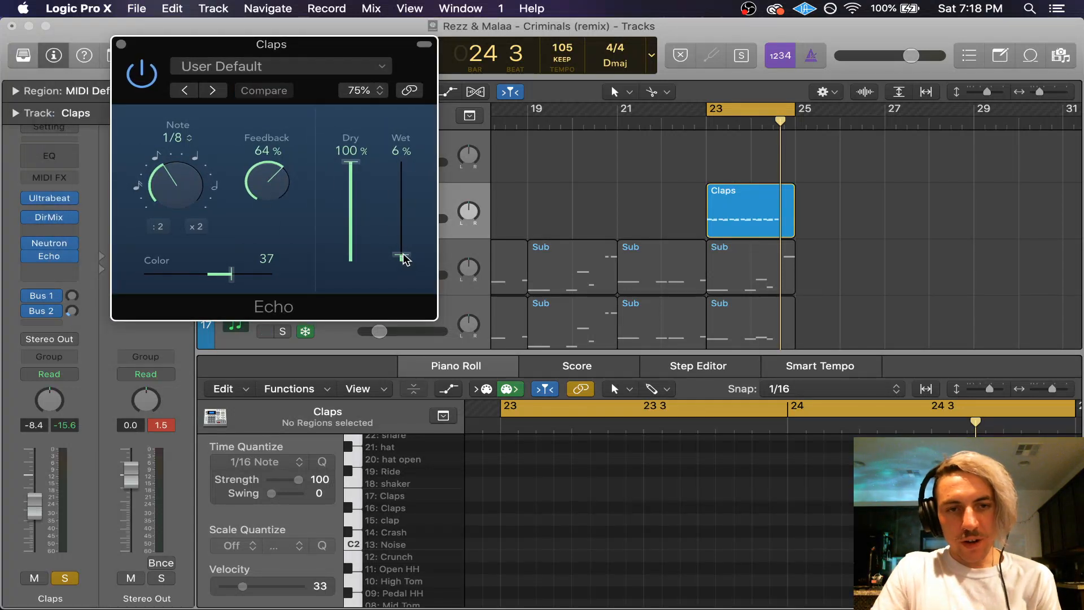
pyautogui.moveTo(404, 258); pyautogui.dragTo(403, 260)
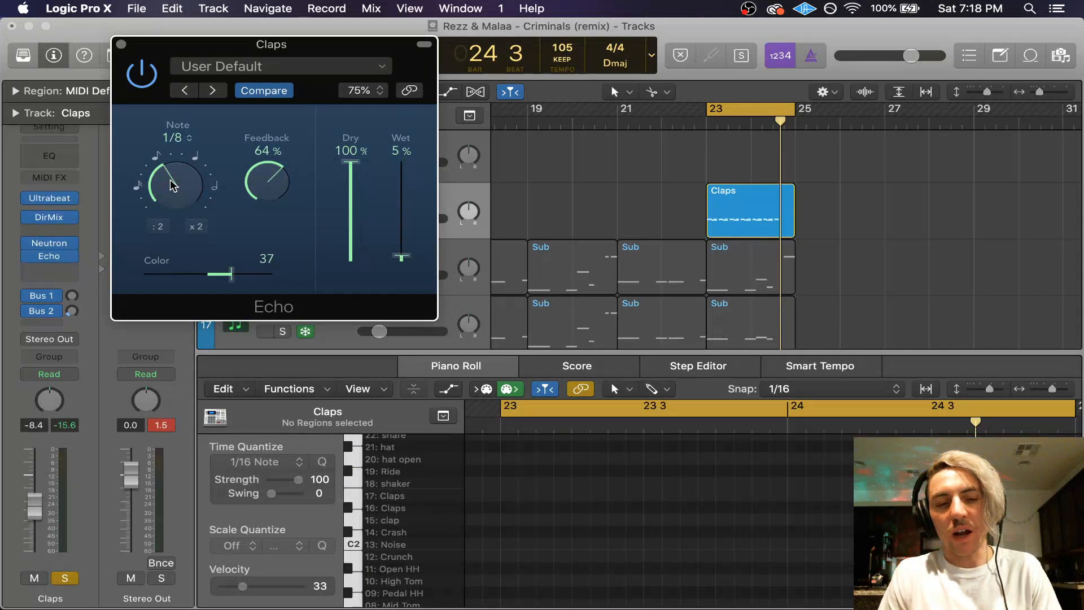
pyautogui.click(121, 44)
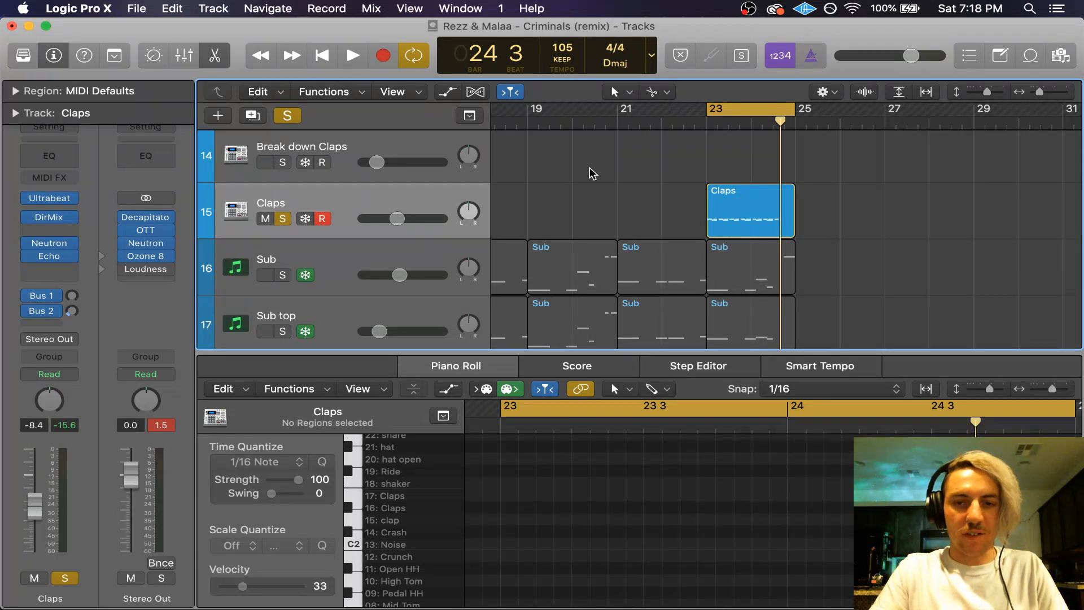
# Step: Play the soloed claps, open ValhallaRoom on the Bus 2 reverb channel and set its depth to 64.5%
pyautogui.press('space')
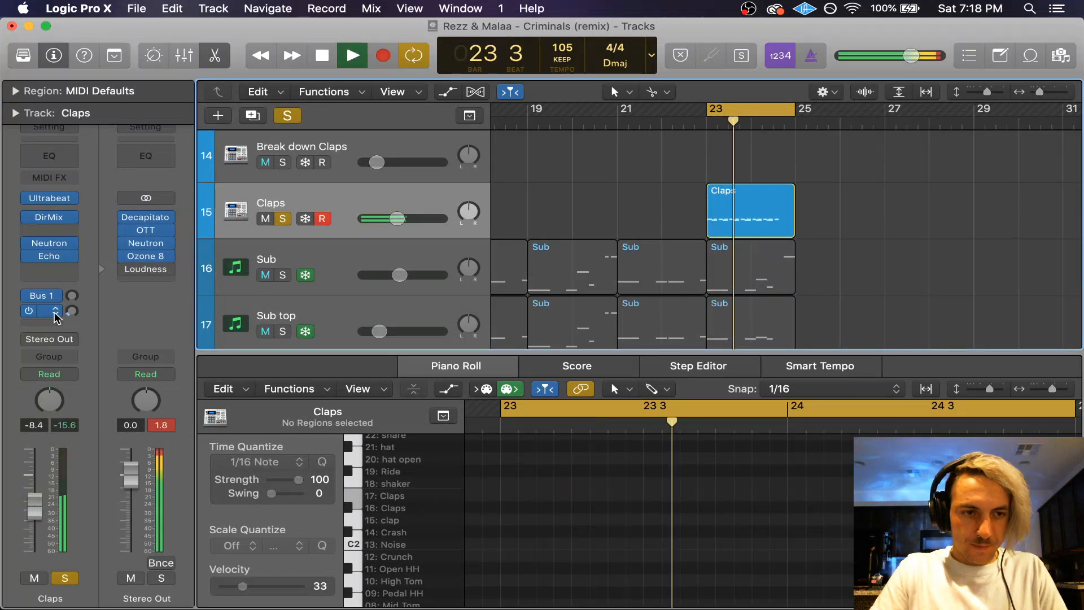
pyautogui.click(41, 310)
pyautogui.click(103, 266)
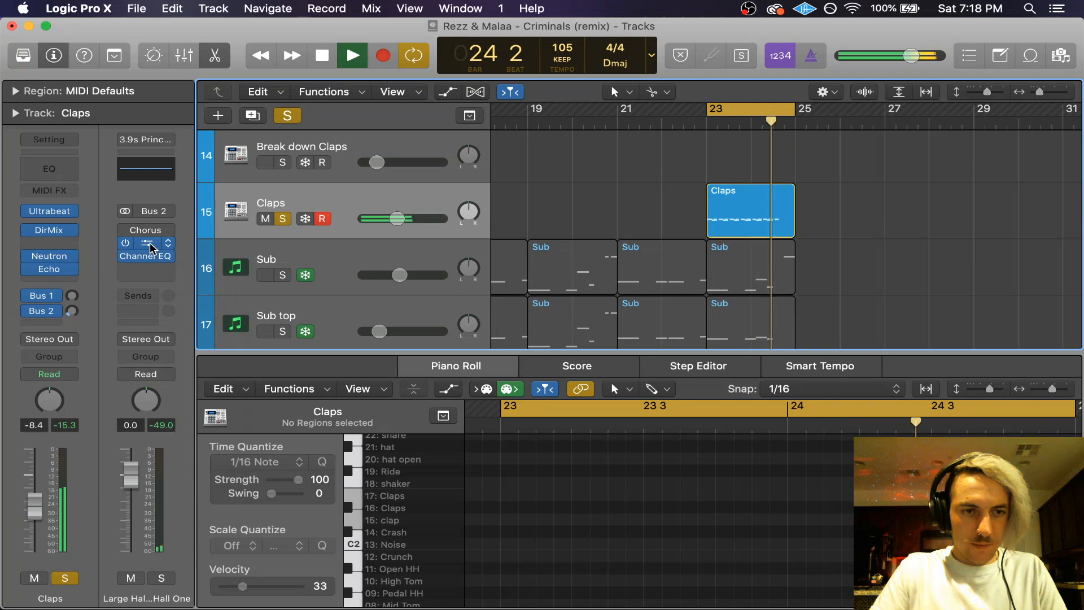
pyautogui.click(150, 244)
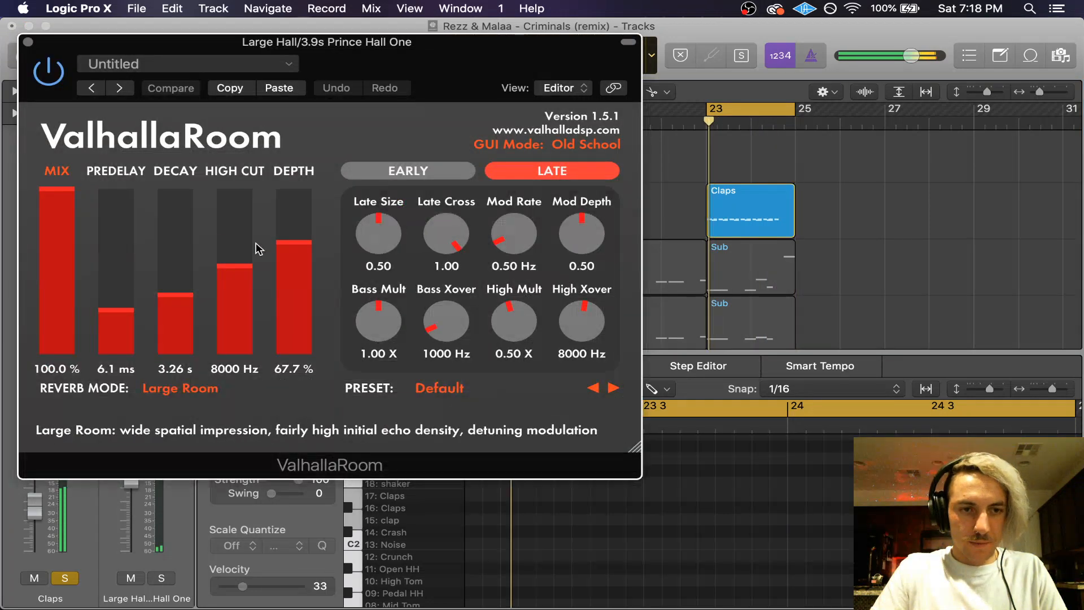
pyautogui.click(295, 243)
pyautogui.moveTo(295, 244); pyautogui.dragTo(294, 247)
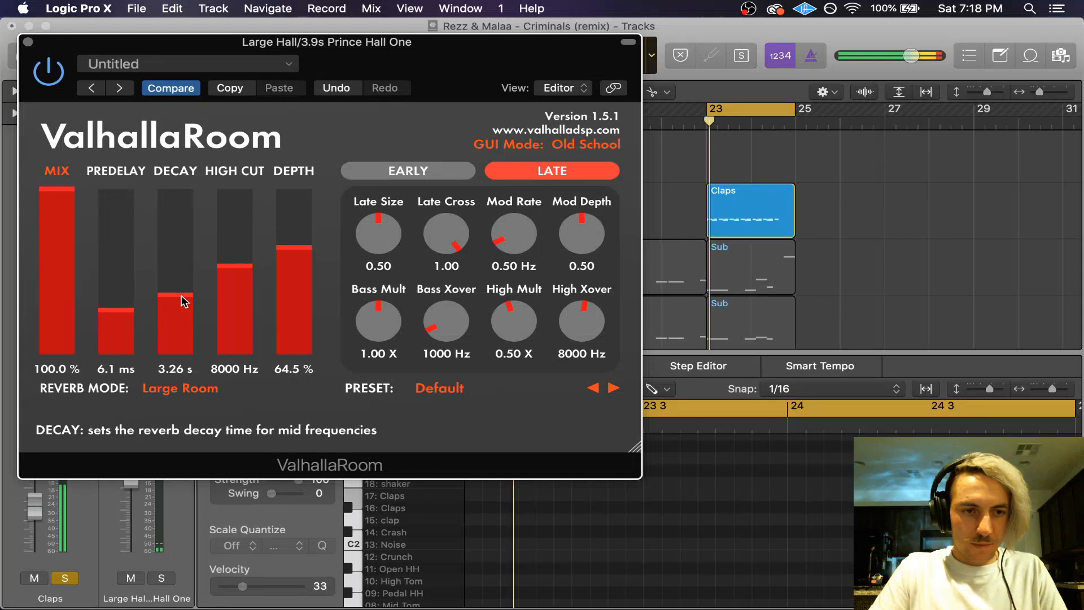
# Step: Set ValhallaRoom's predelay to 4.3 ms and mix to 90.3%, then close the plug-in
pyautogui.moveTo(119, 311); pyautogui.dragTo(120, 321)
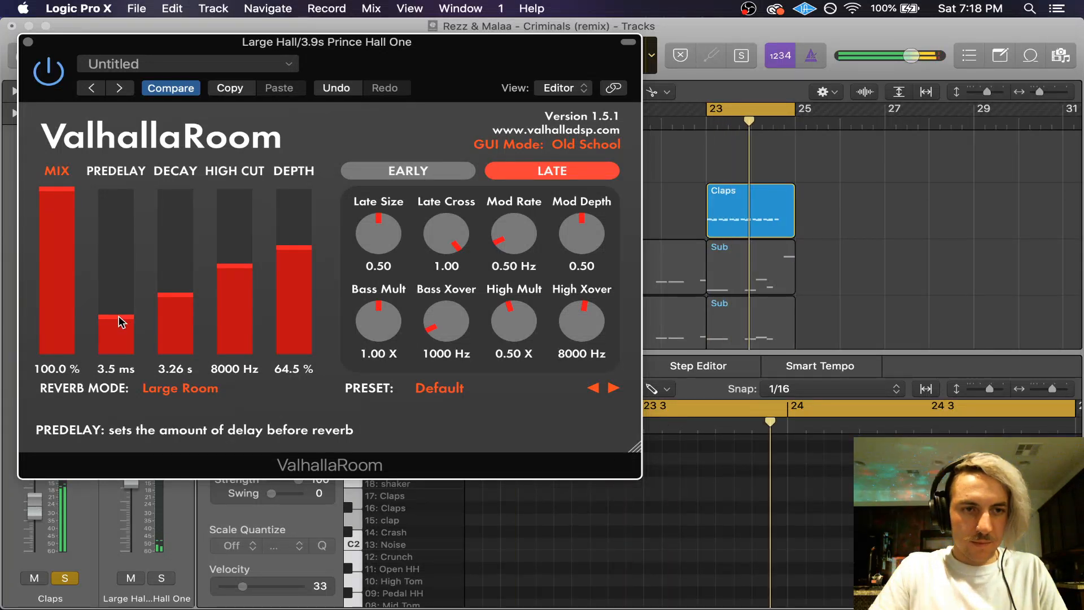
pyautogui.moveTo(120, 322); pyautogui.dragTo(120, 318)
pyautogui.moveTo(66, 192); pyautogui.dragTo(67, 211)
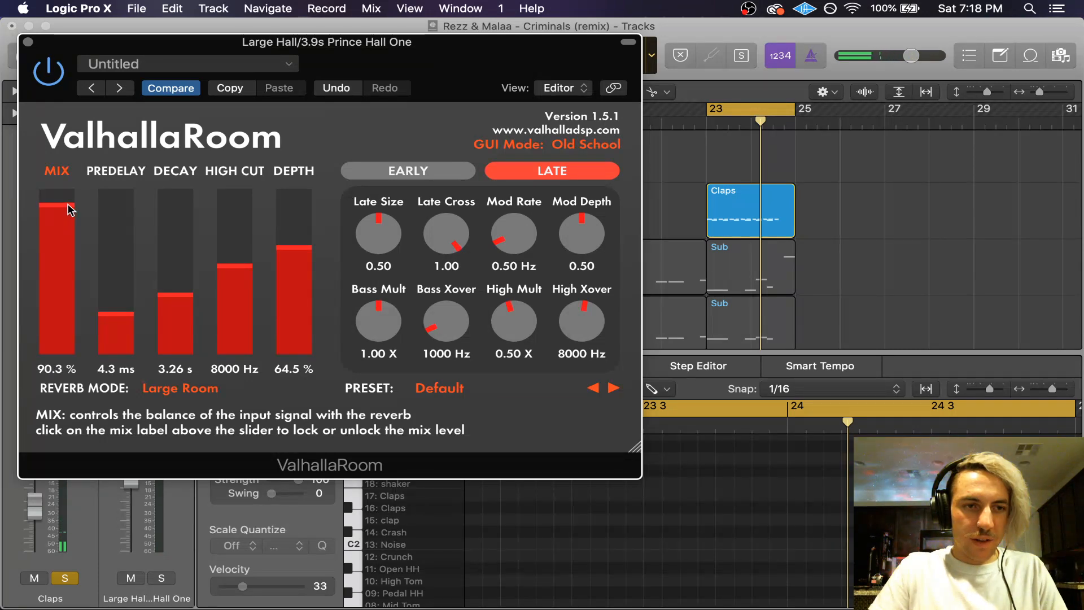
pyautogui.click(27, 43)
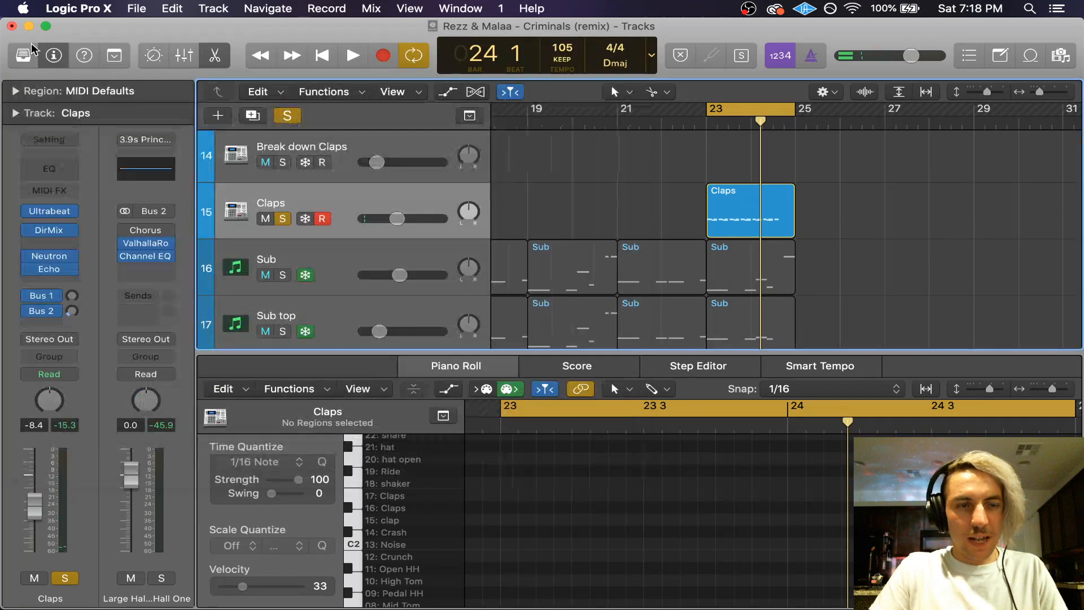
# Step: Clear all solos and raise the Claps track volume to -6.8 dB while playing the full mix
pyautogui.click(291, 117)
pyautogui.press('space')
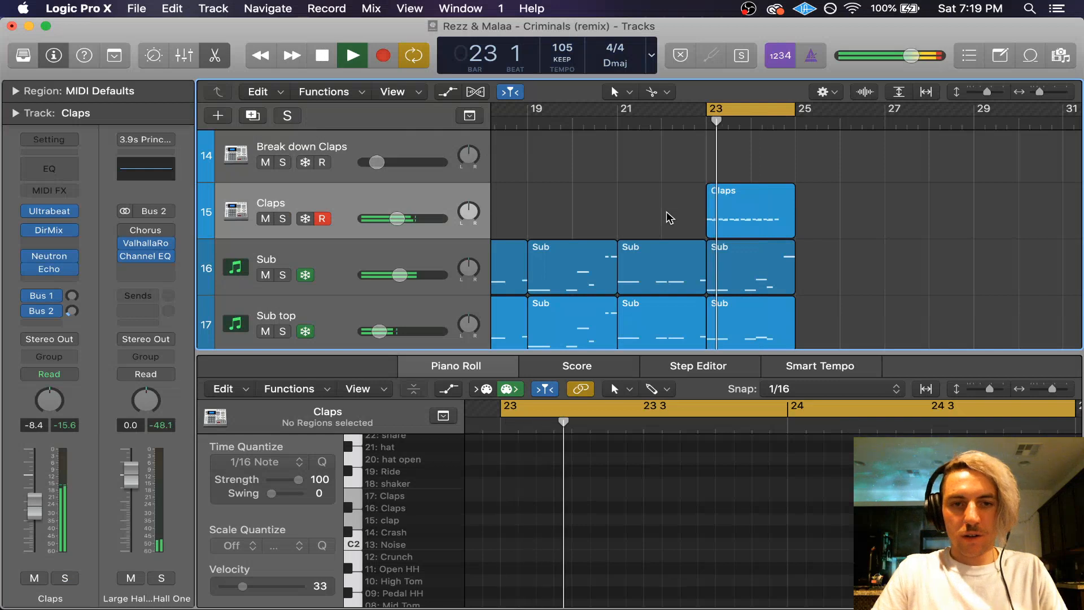
pyautogui.moveTo(398, 219); pyautogui.dragTo(400, 219)
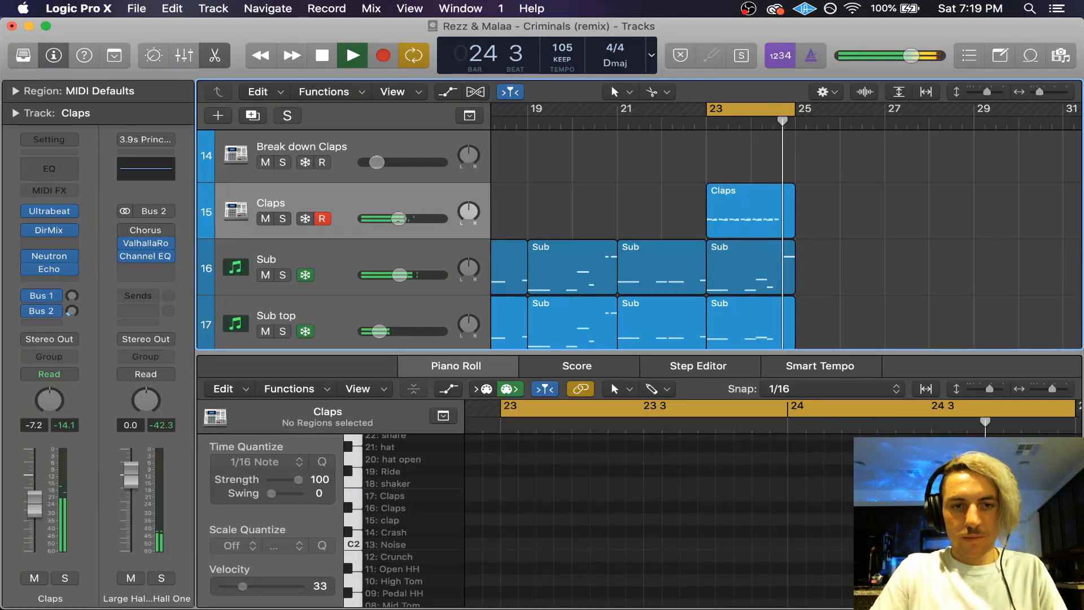
pyautogui.moveTo(399, 219); pyautogui.dragTo(400, 218)
pyautogui.press('space')
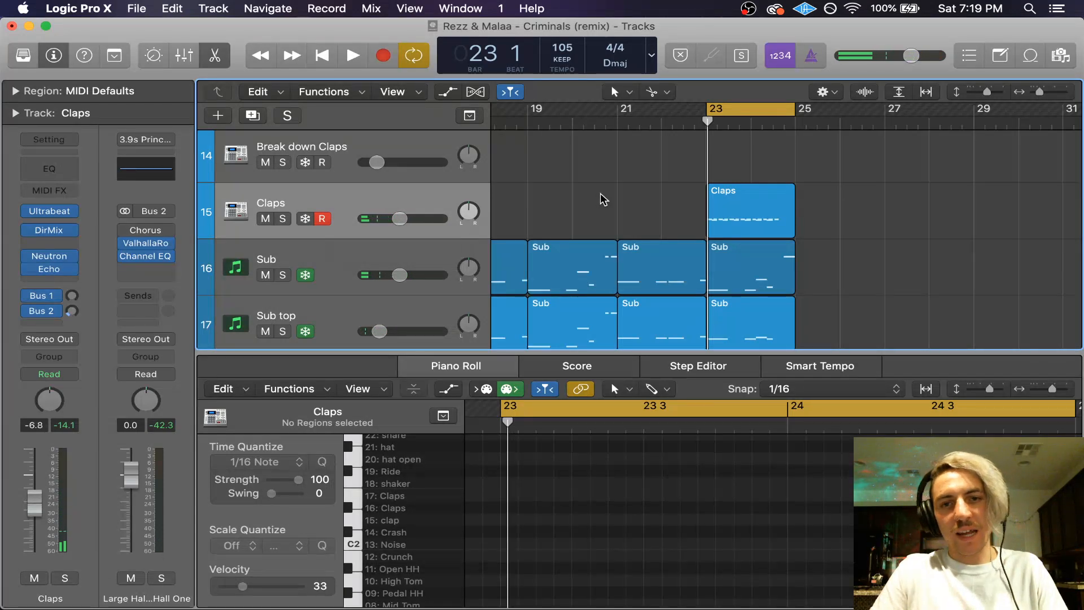
# Step: Turn off the bar 23 cycle, solo the closed hi-hat track and play it from bar 23
pyautogui.click(732, 111)
pyautogui.scroll(-5, 674, 179)
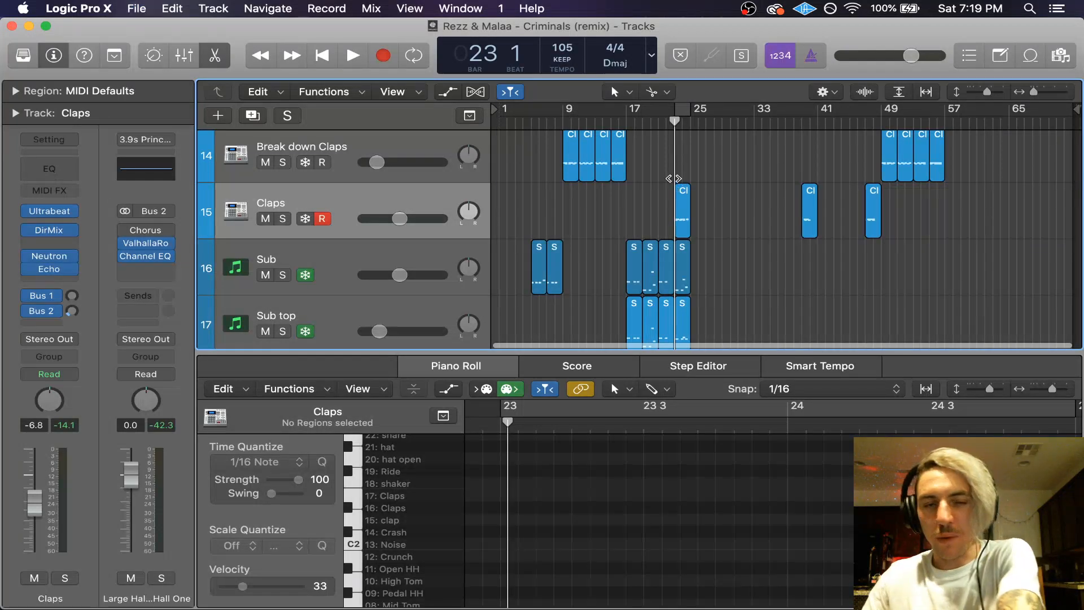
pyautogui.scroll(5, 674, 178)
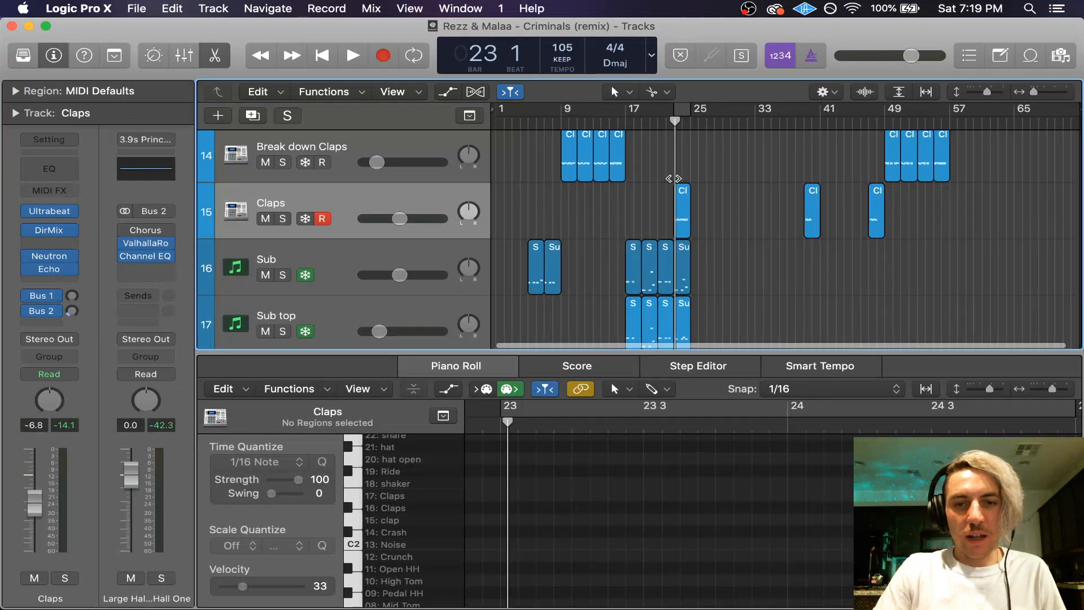
pyautogui.scroll(10, 673, 178)
pyautogui.scroll(-3, 674, 178)
pyautogui.scroll(-5, 674, 178)
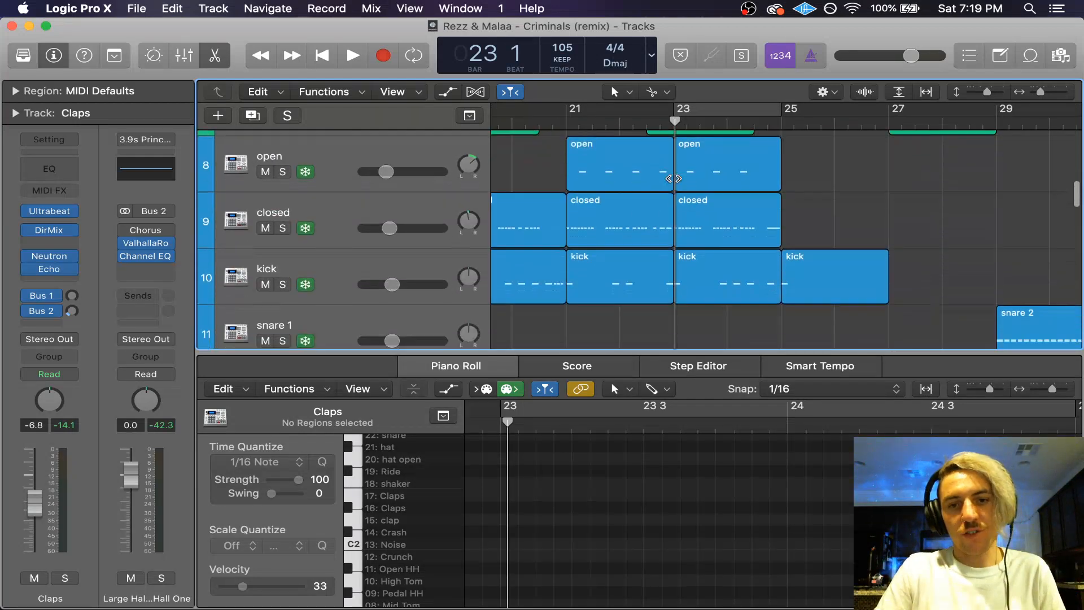
pyautogui.scroll(8, 673, 178)
pyautogui.click(336, 242)
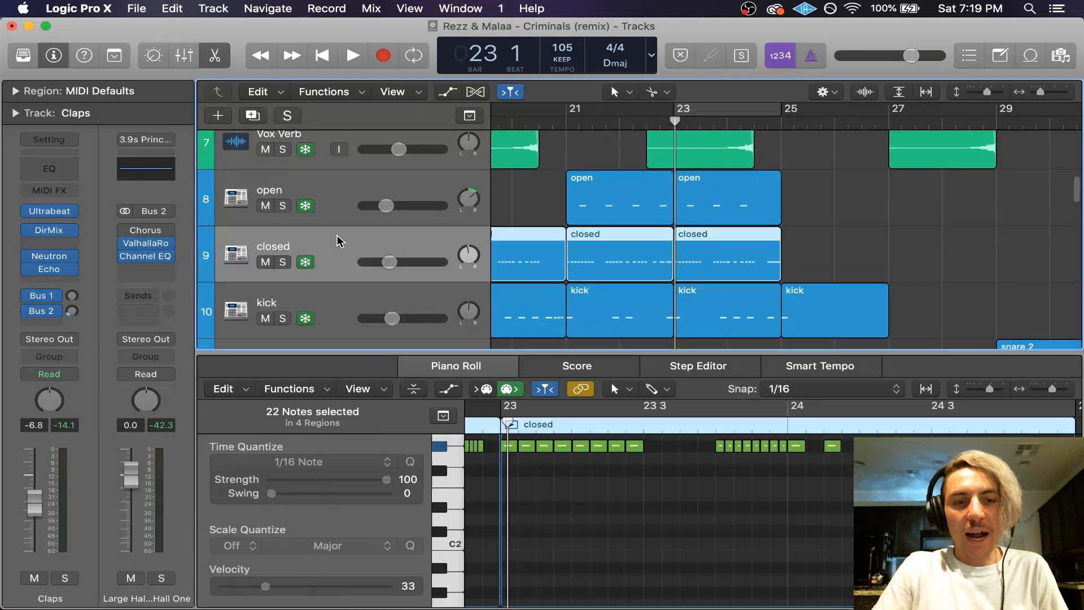
pyautogui.click(284, 262)
pyautogui.press('space')
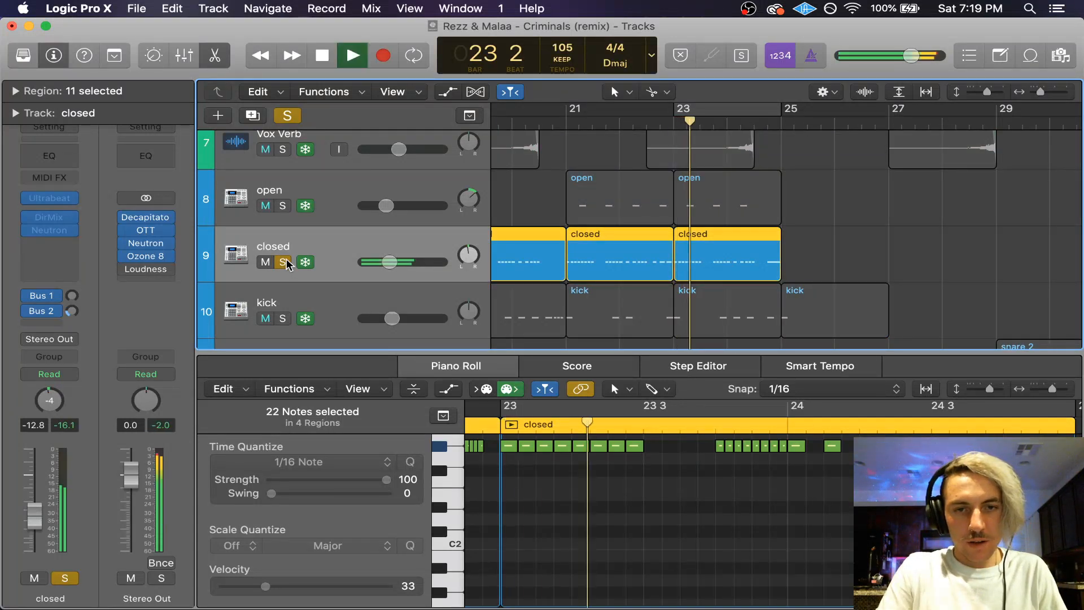
# Step: Lower the closed track's Bus 2 send to -26.2 dB, stop playback, deselect its regions and turn off its solo
pyautogui.click(70, 314)
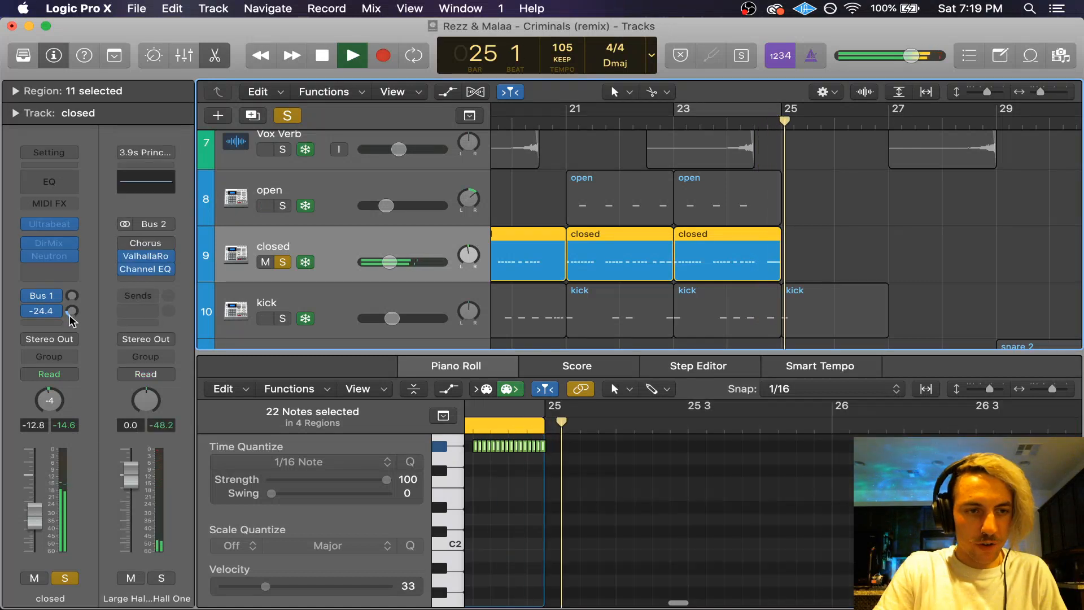
pyautogui.moveTo(72, 320); pyautogui.dragTo(73, 322)
pyautogui.press('space')
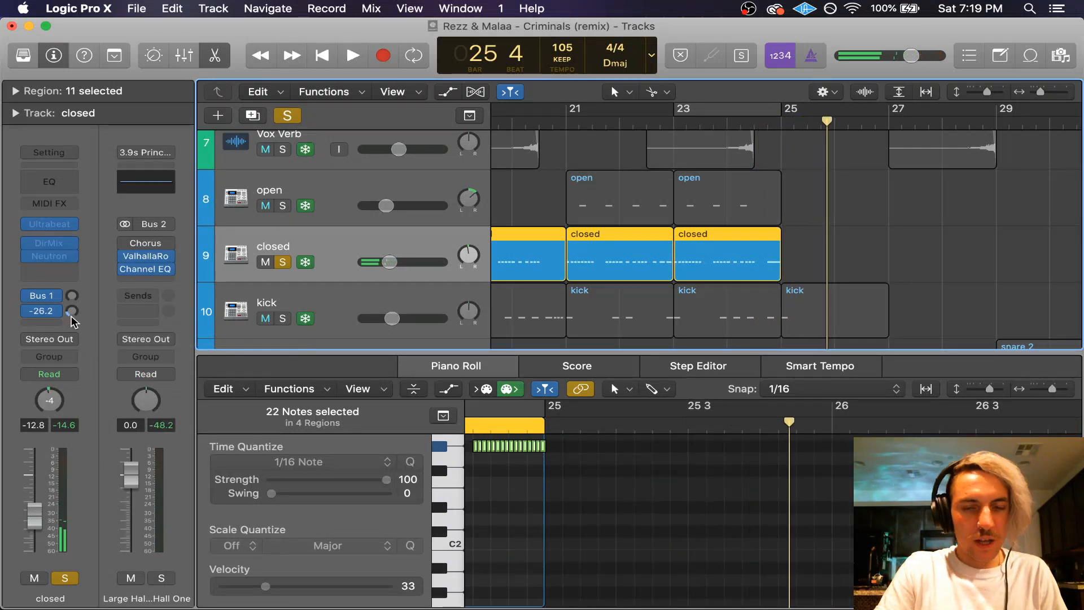
pyautogui.click(896, 232)
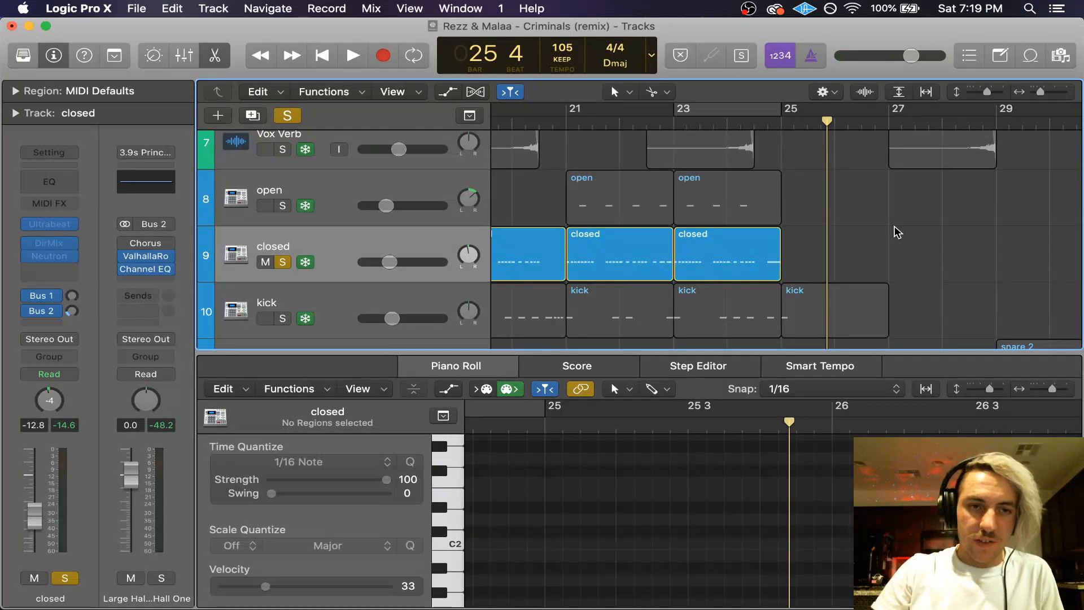
pyautogui.press('s')
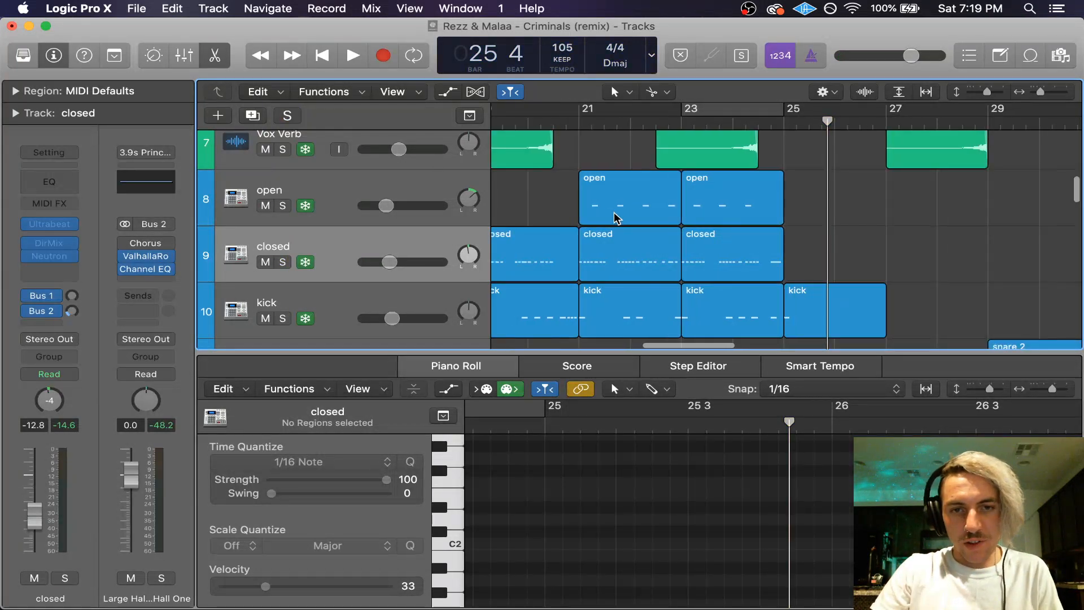
# Step: Hide the piano roll editor and narrow the track header column
pyautogui.press('super+Left')
pyautogui.press('e')
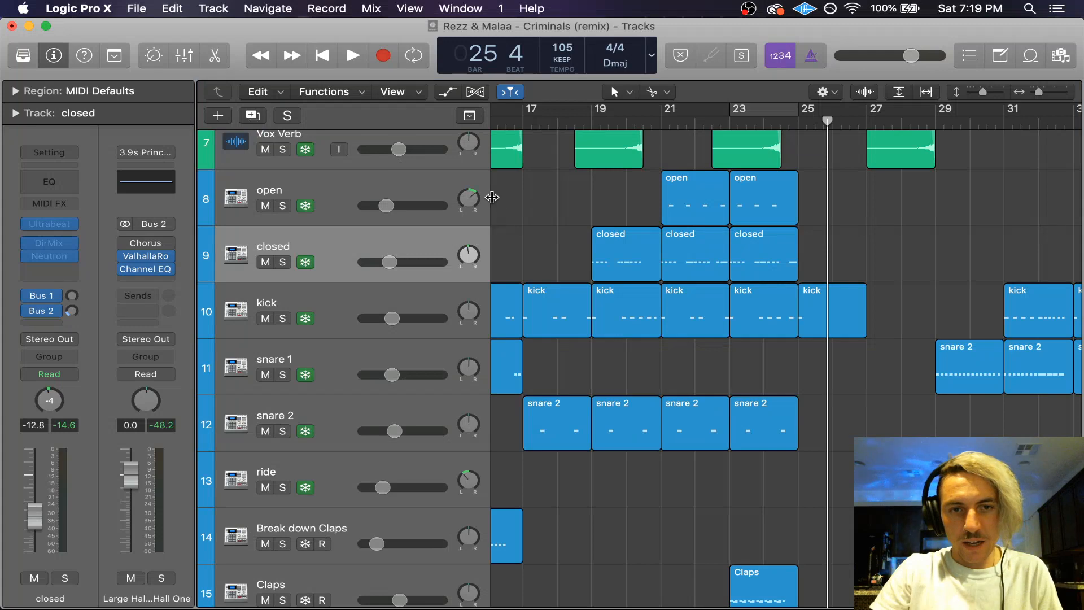
pyautogui.moveTo(492, 197); pyautogui.dragTo(460, 199)
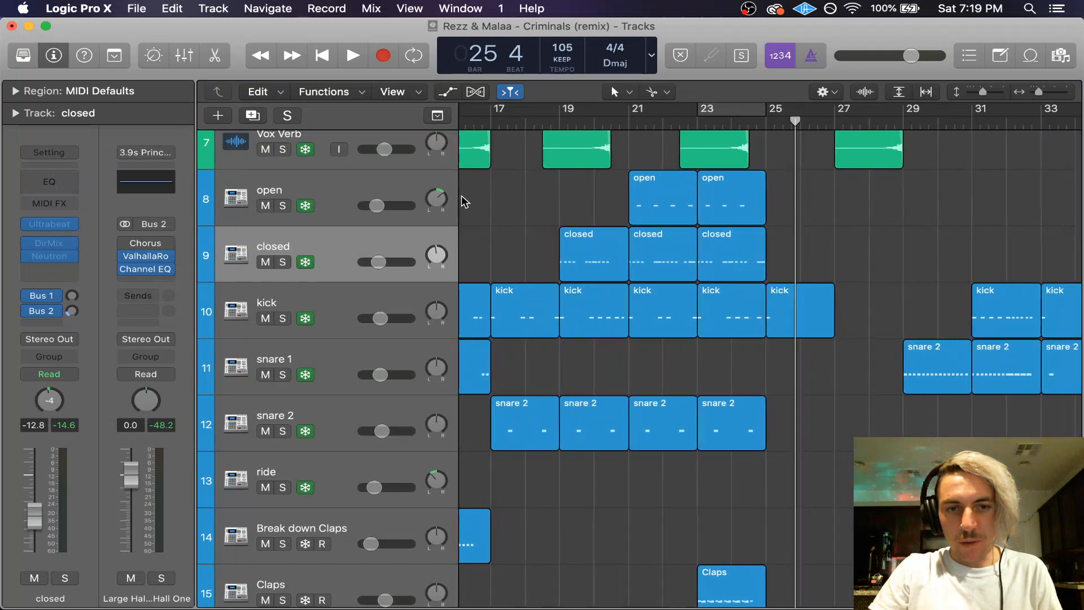
# Step: Survey the vocal, drum, clap and sub tracks across the arrangement
pyautogui.hscroll(-5, 520, 205)
pyautogui.scroll(-5, 520, 206)
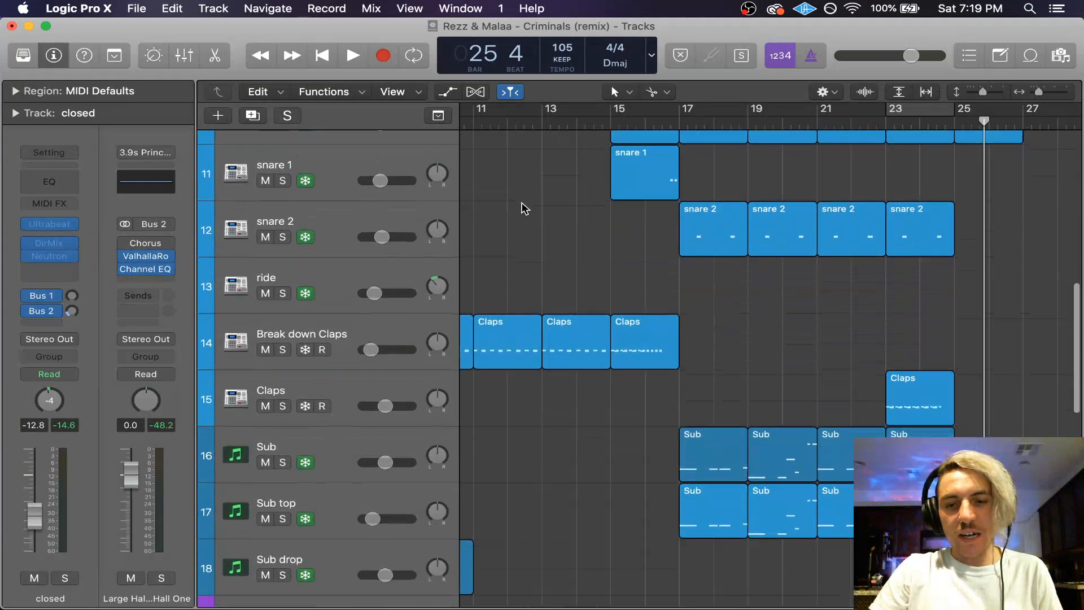
pyautogui.scroll(-5, 525, 209)
pyautogui.hscroll(3, 524, 209)
pyautogui.scroll(10, 524, 209)
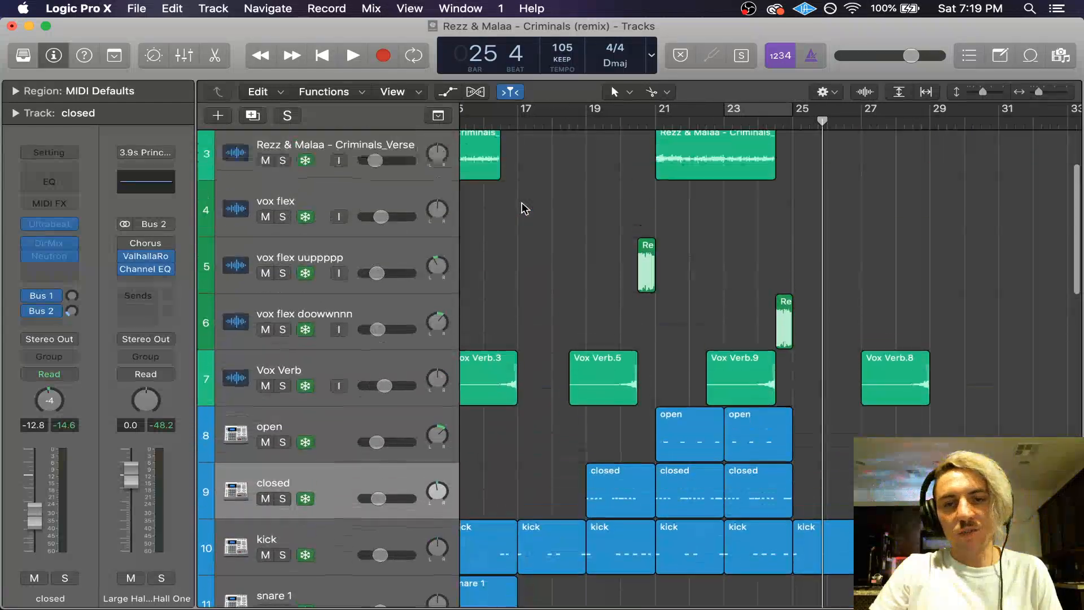
pyautogui.scroll(3, 525, 209)
pyautogui.scroll(-8, 525, 209)
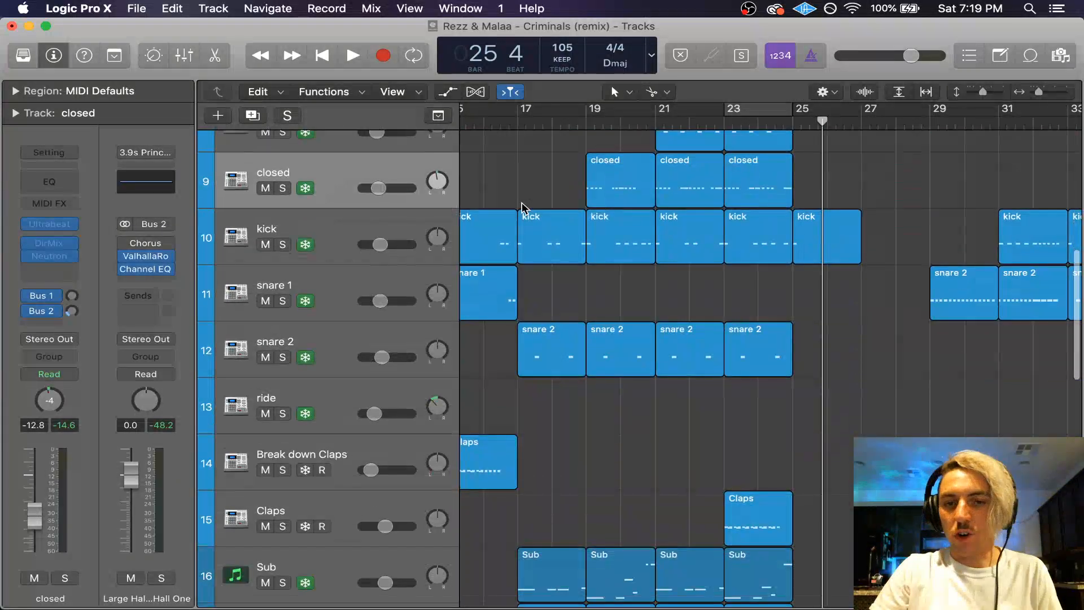
# Step: Reopen ValhallaRoom on the Bus 2 reverb channel, move its window aside and examine the depth setting
pyautogui.click(119, 258)
pyautogui.moveTo(319, 51); pyautogui.dragTo(478, 63)
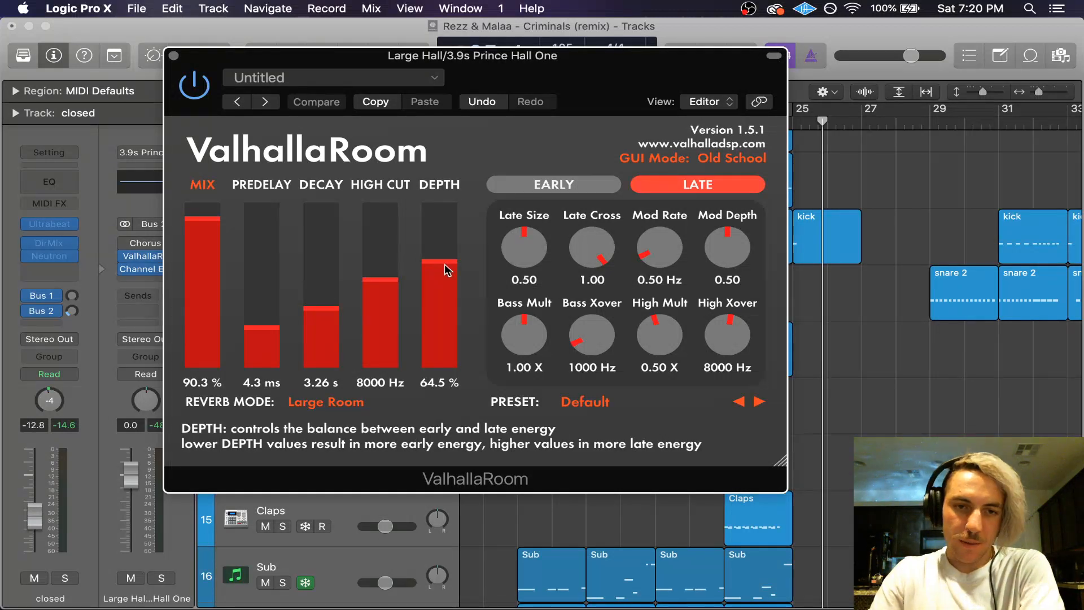
pyautogui.moveTo(282, 61); pyautogui.dragTo(409, 54)
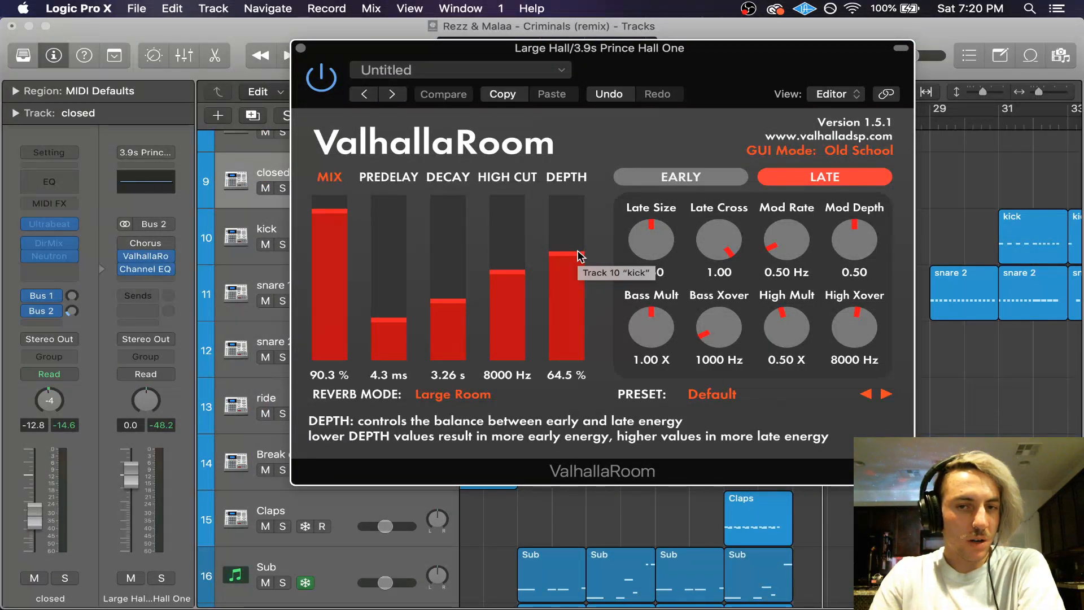
# Step: Lower the ValhallaRoom mix to 85.7 % and close the plug-in window
pyautogui.click(337, 212)
pyautogui.moveTo(339, 216); pyautogui.dragTo(347, 224)
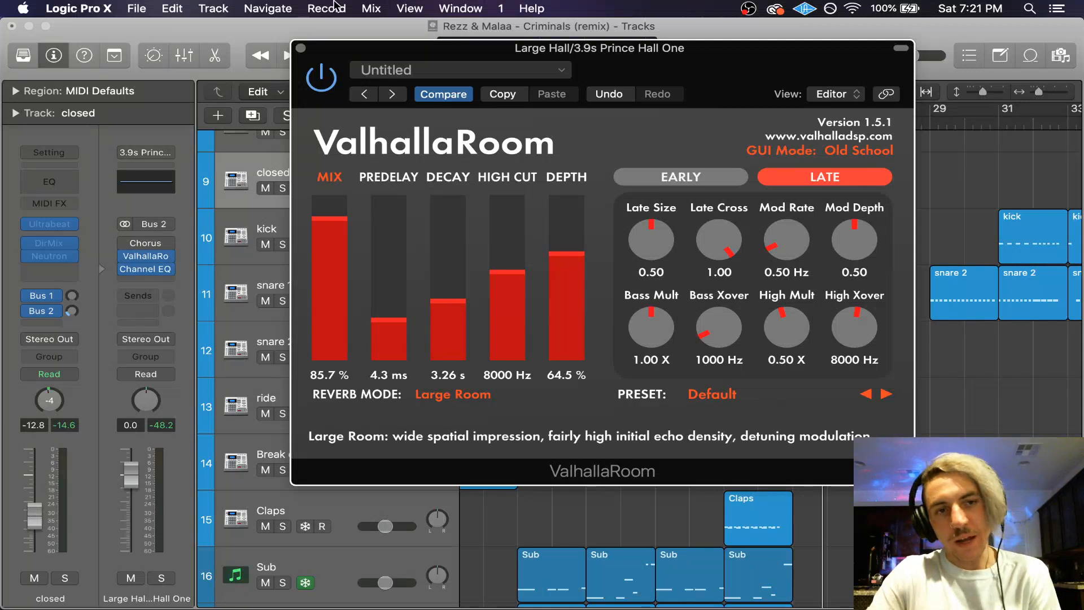
pyautogui.click(301, 48)
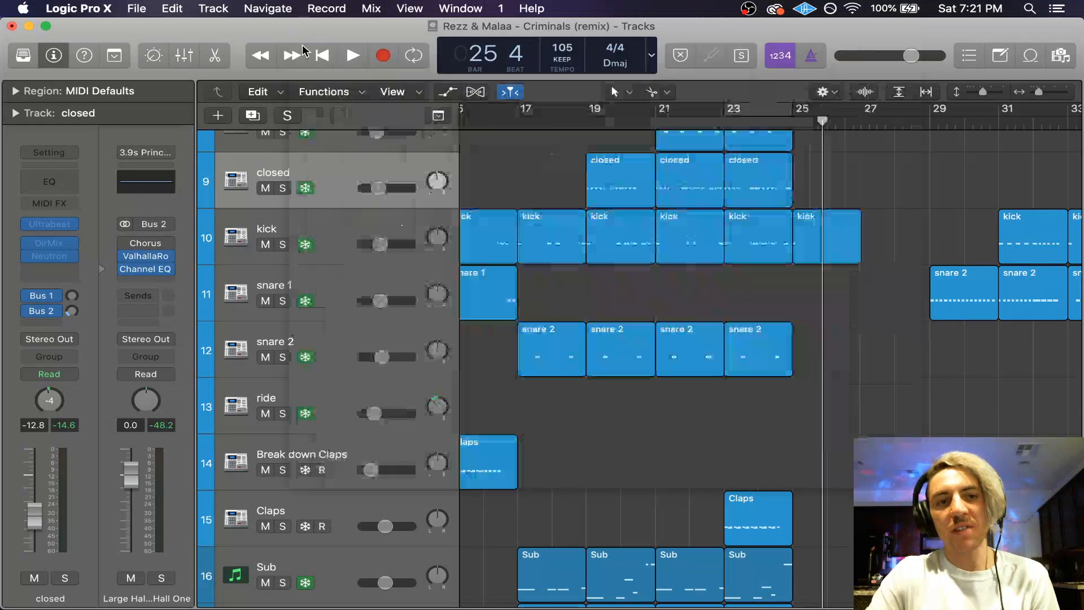
# Step: Open the Bus 2 reverb channel's Channel EQ during playback, inspect its curve and close it
pyautogui.click(151, 187)
pyautogui.press('space')
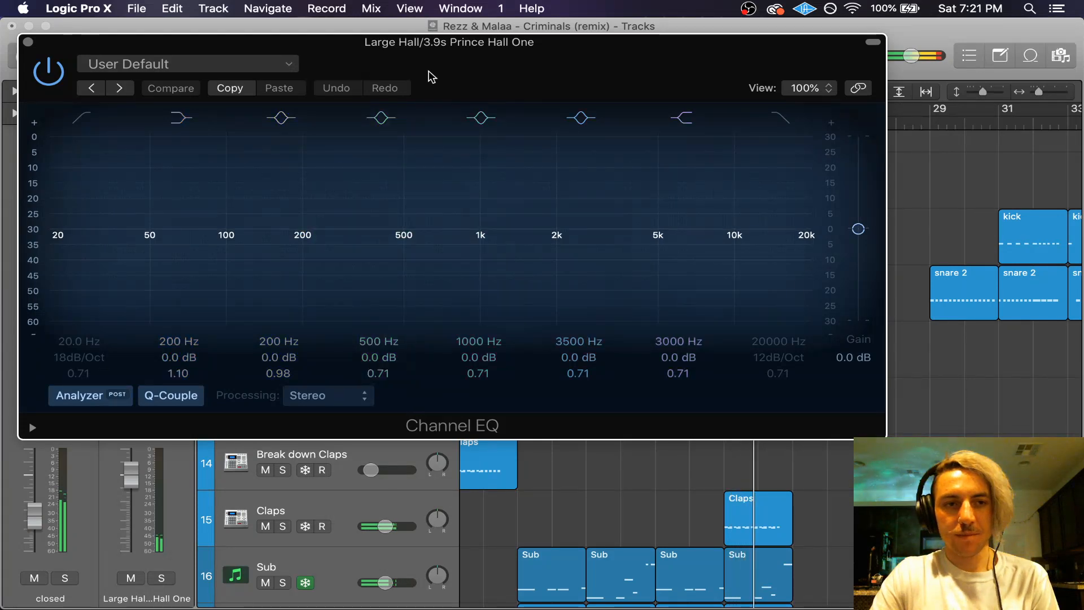
pyautogui.click(27, 42)
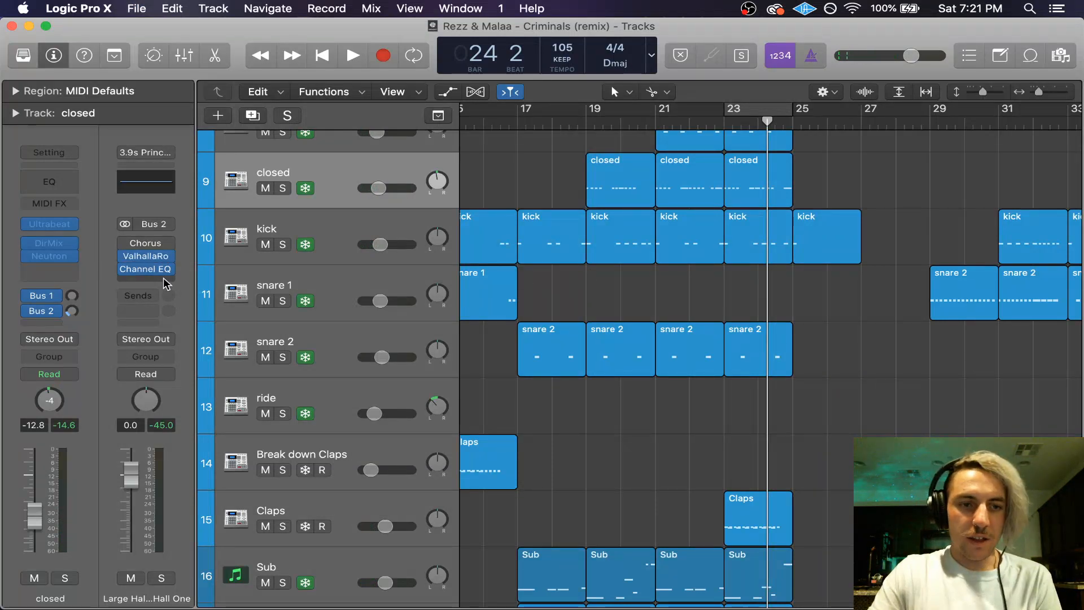
# Step: Reopen ValhallaRoom on the Bus 2 reverb channel, reposition its window and compare the early and late reverb settings, ending on the late ones
pyautogui.moveTo(151, 271)
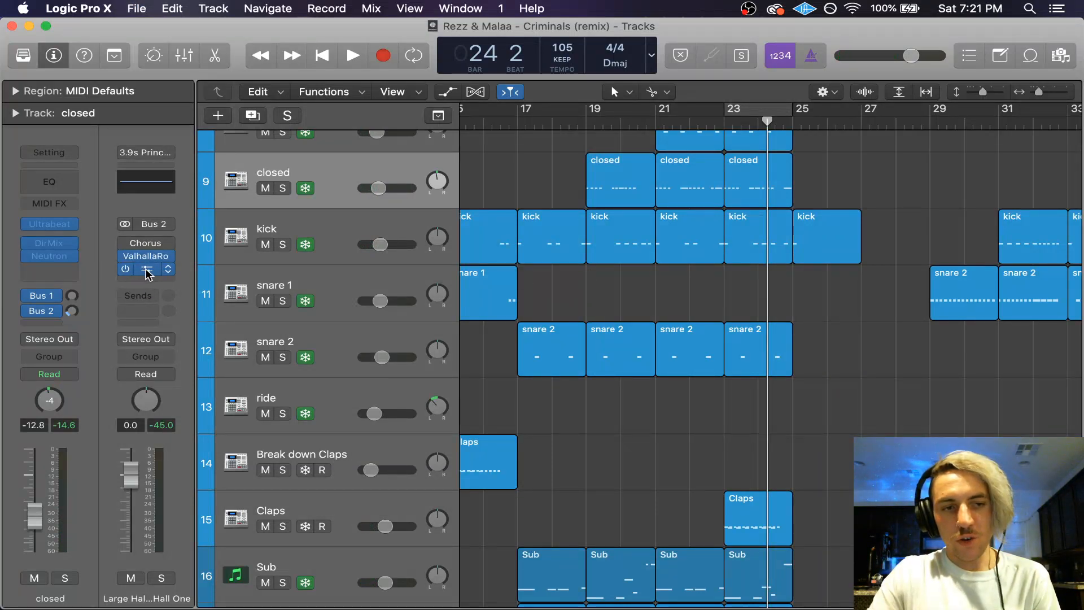
pyautogui.click(146, 257)
pyautogui.moveTo(656, 72); pyautogui.dragTo(520, 65)
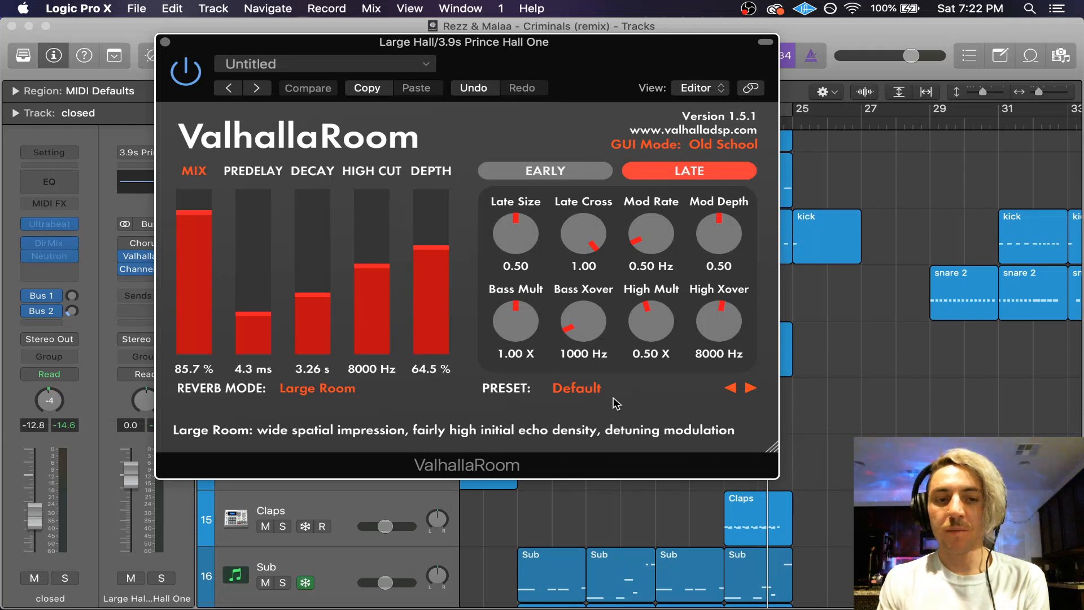
pyautogui.moveTo(524, 49); pyautogui.dragTo(620, 49)
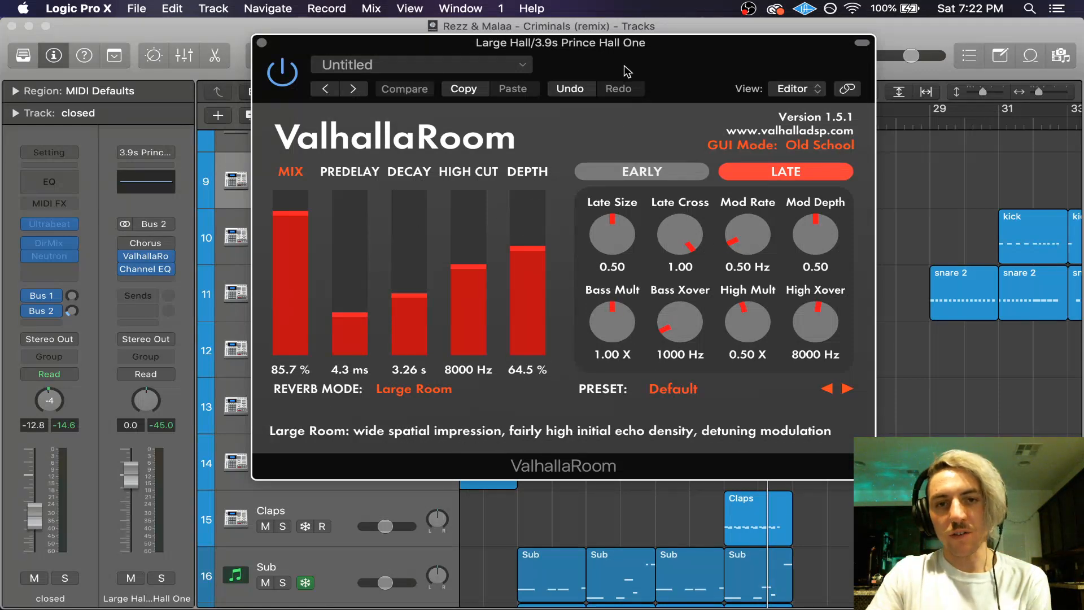
pyautogui.moveTo(626, 71); pyautogui.dragTo(493, 61)
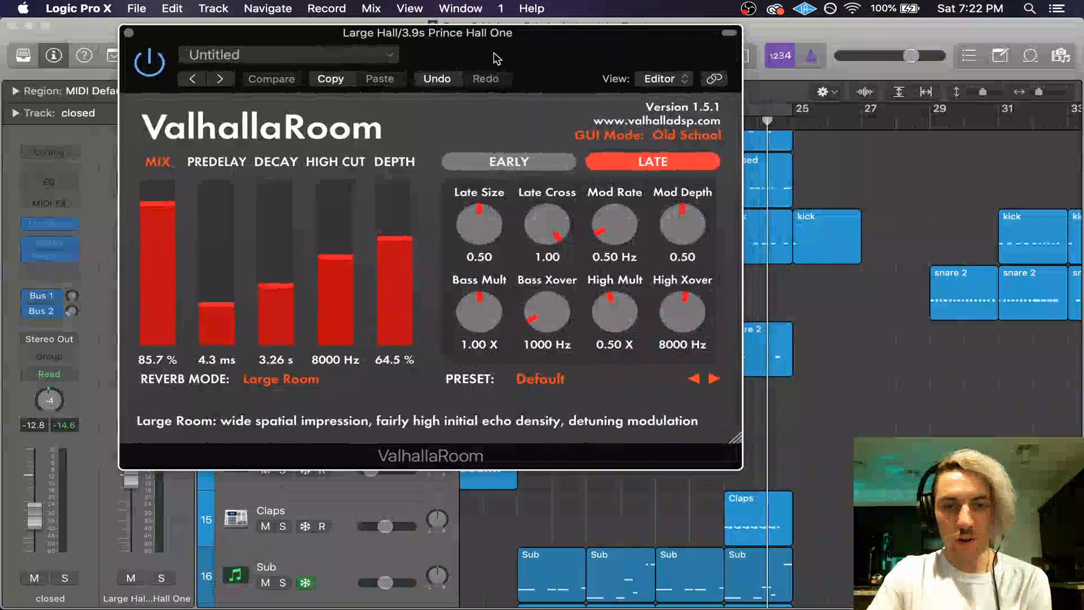
pyautogui.click(519, 161)
pyautogui.click(635, 162)
pyautogui.click(517, 162)
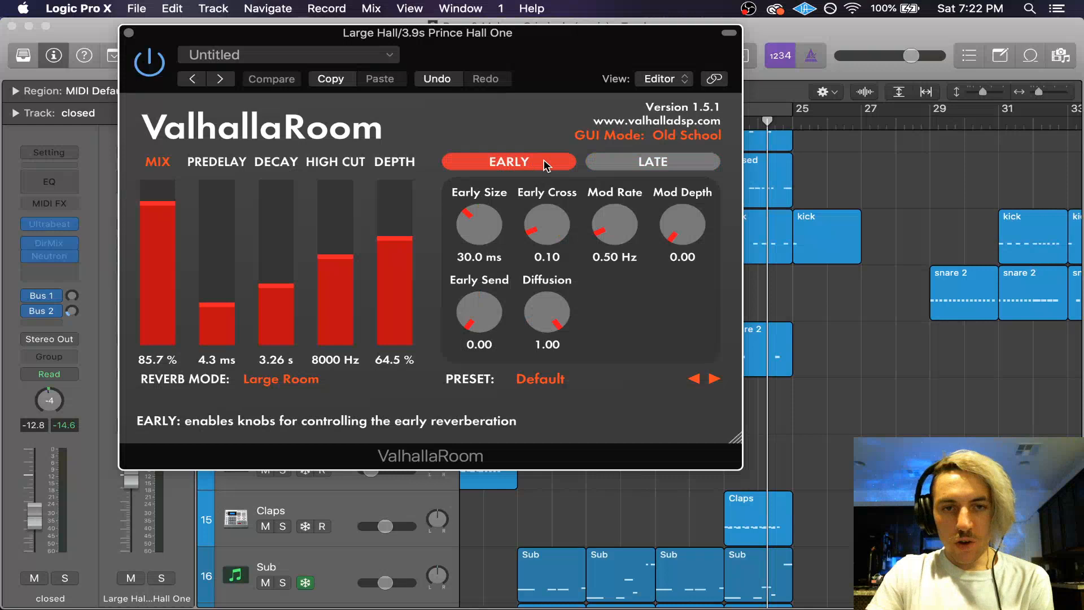
pyautogui.click(637, 163)
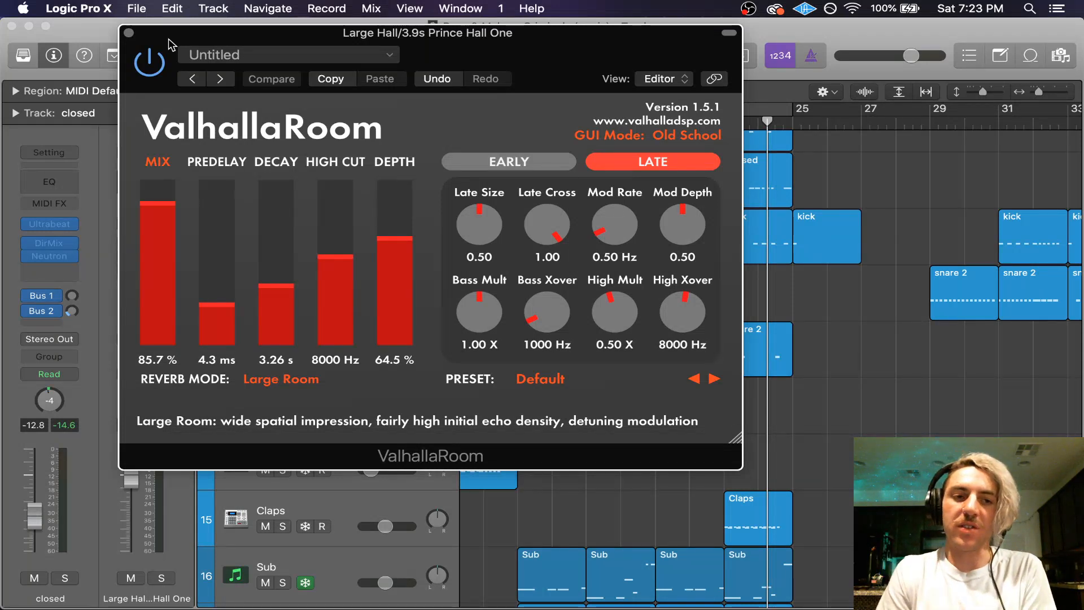
# Step: Close the ValhallaRoom reverb plug-in and save the project
pyautogui.click(129, 33)
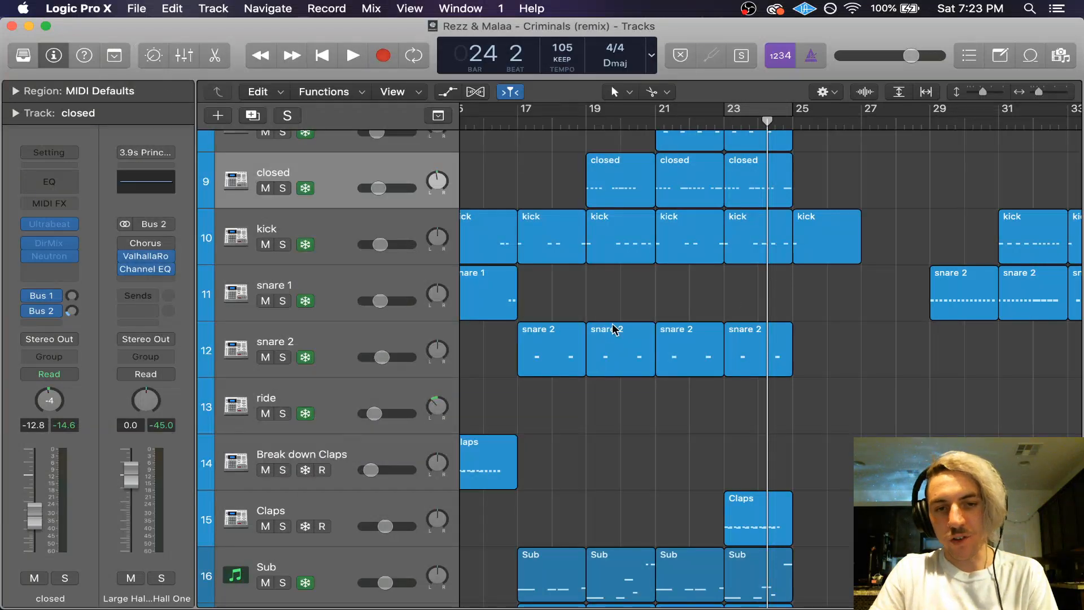
pyautogui.press('super+s')
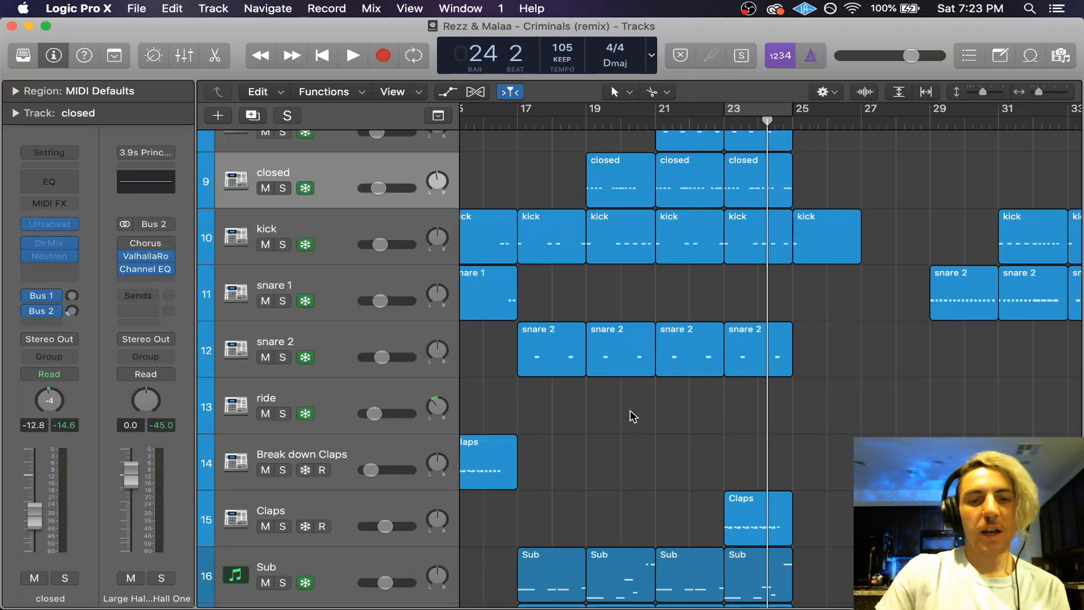
# Step: Solo the Sub top track and listen to it from bar 17
pyautogui.scroll(-4, 632, 416)
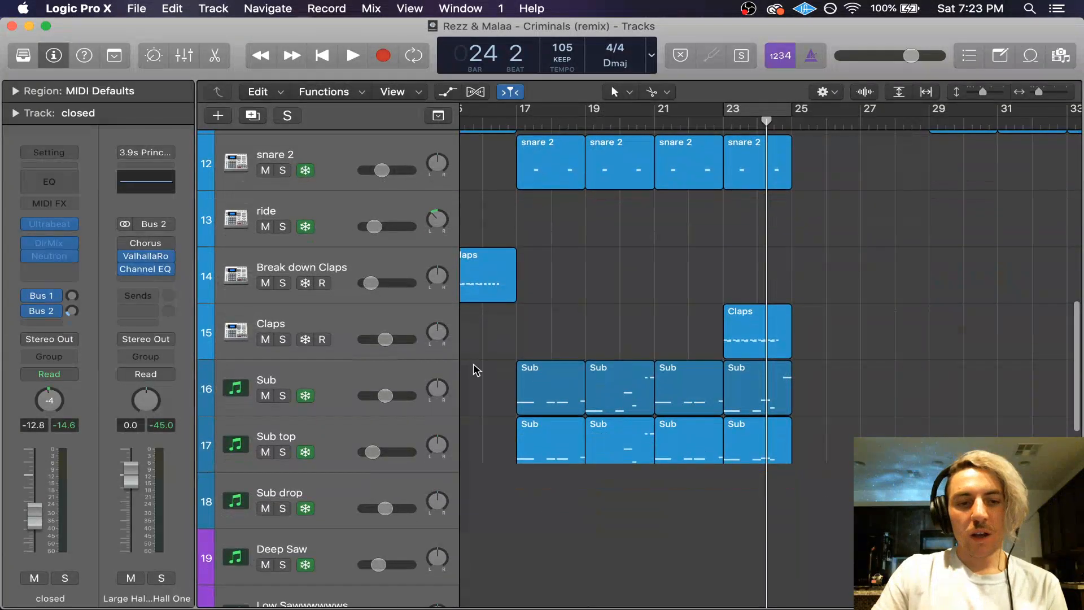
pyautogui.click(522, 118)
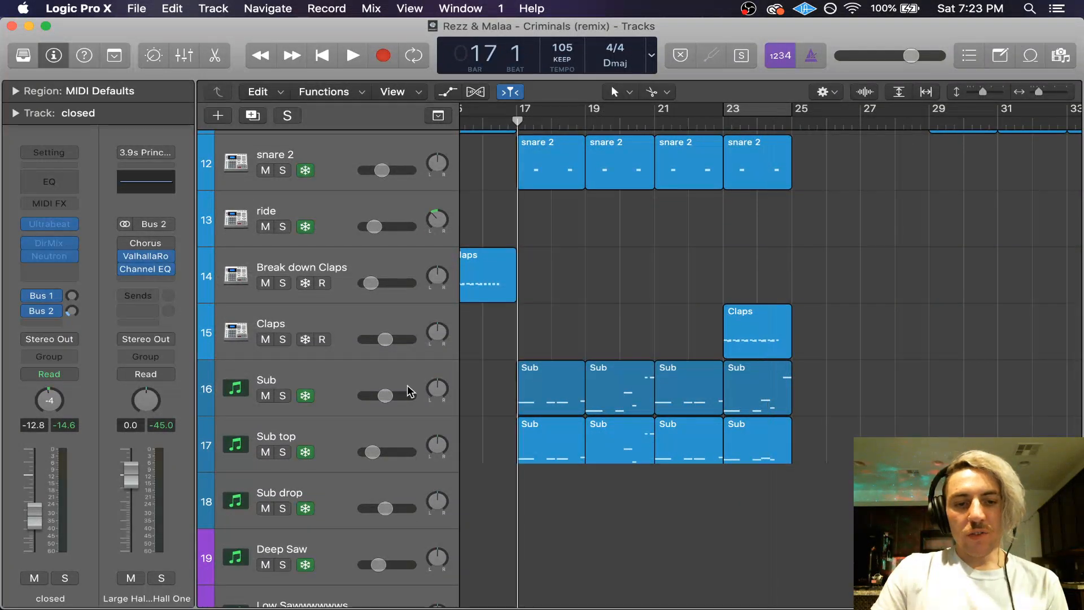
pyautogui.click(326, 436)
pyautogui.click(285, 454)
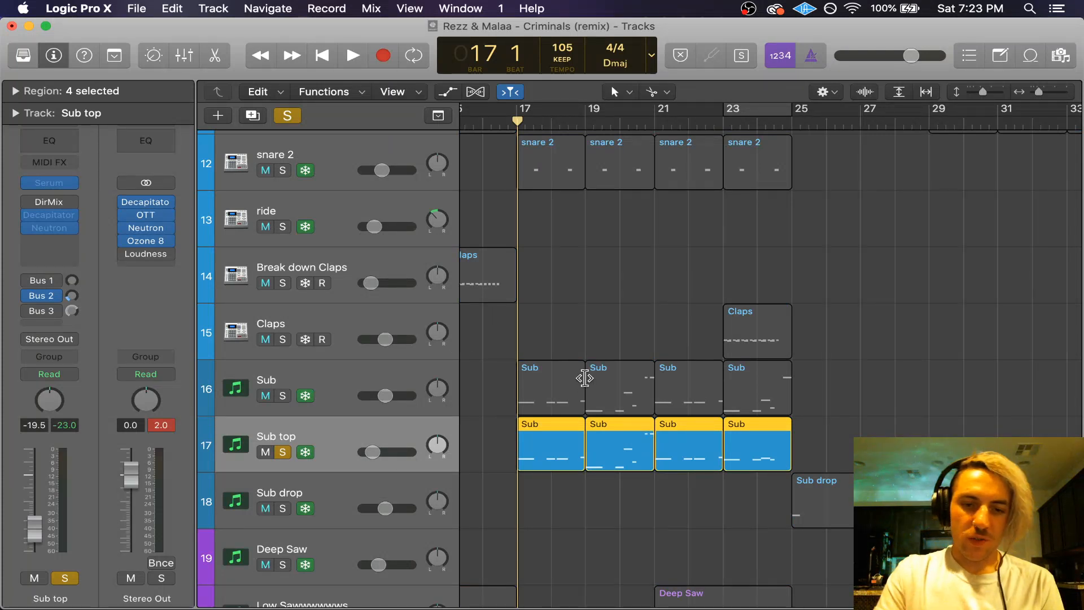
pyautogui.press('space')
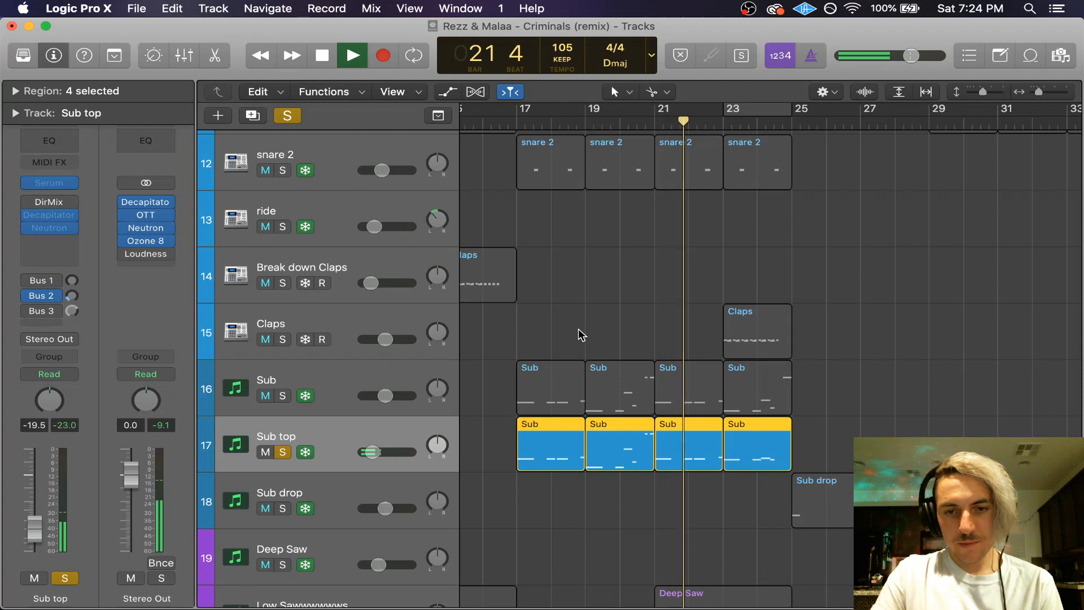
pyautogui.press('space')
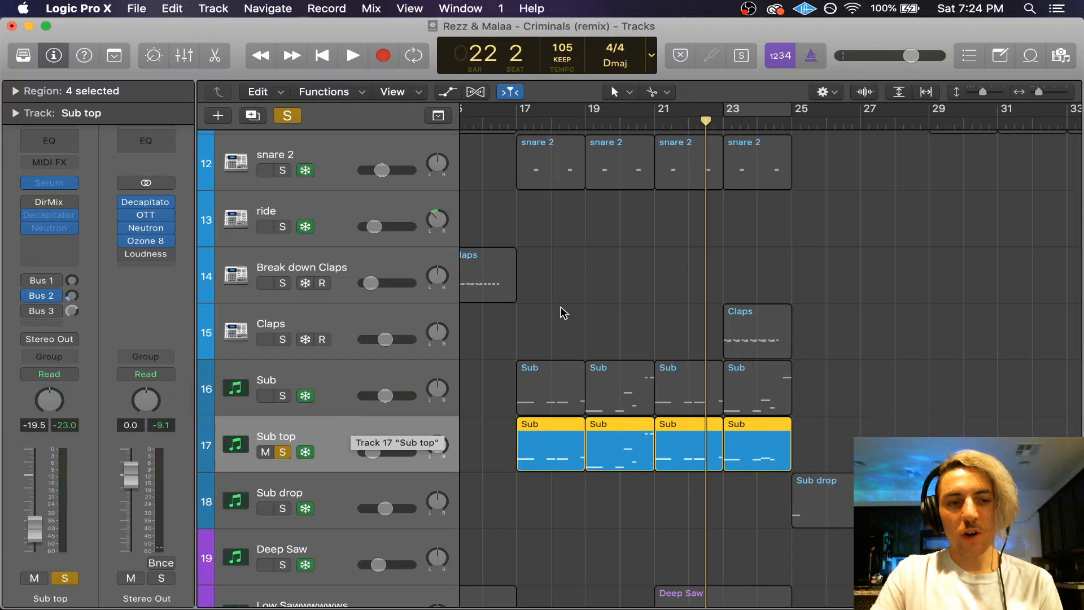
# Step: Add a stereo Direction Mixer plug-in after the Channel EQ on the Bus 2 reverb channel fed by Sub top
pyautogui.click(321, 377)
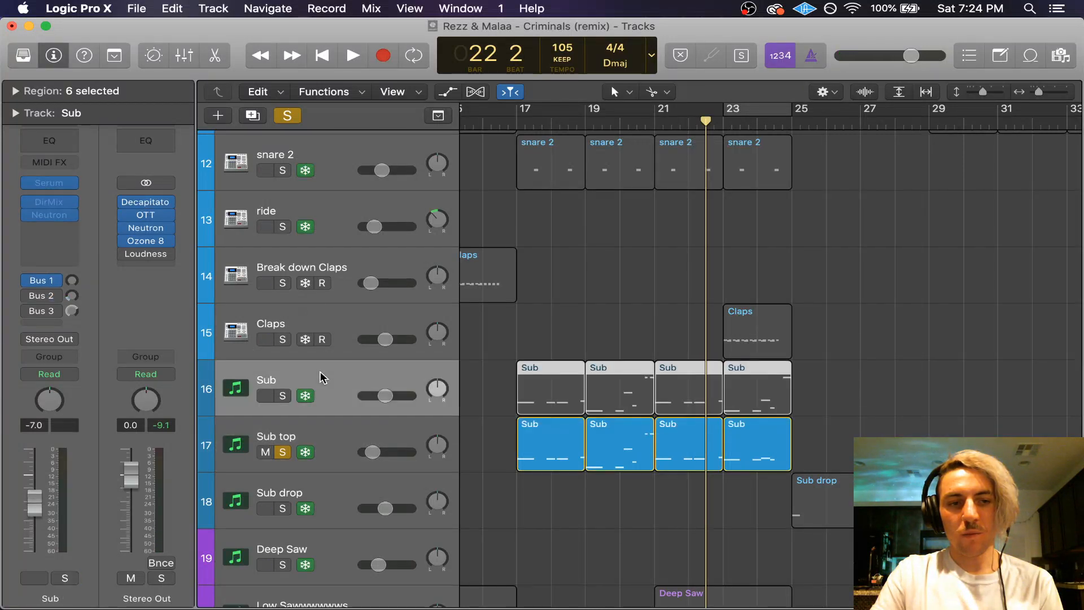
pyautogui.click(338, 447)
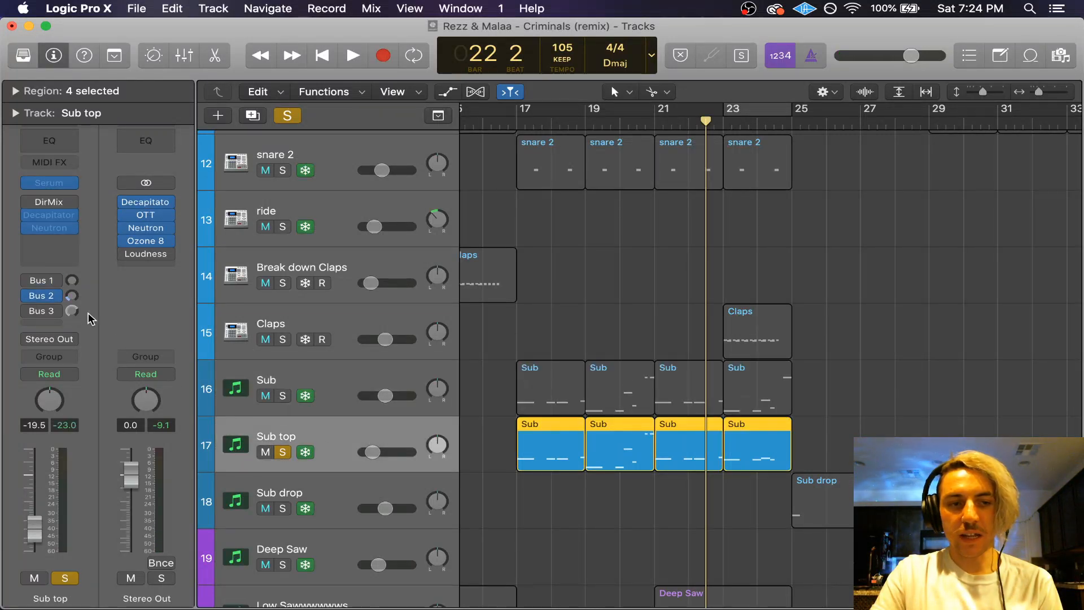
pyautogui.click(54, 297)
pyautogui.click(164, 277)
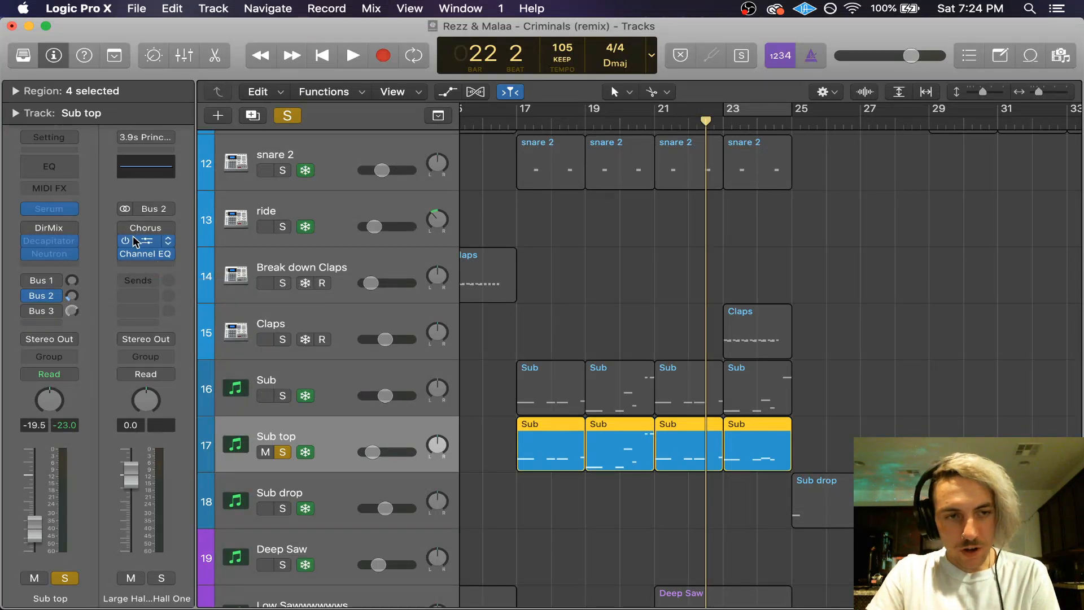
pyautogui.click(146, 268)
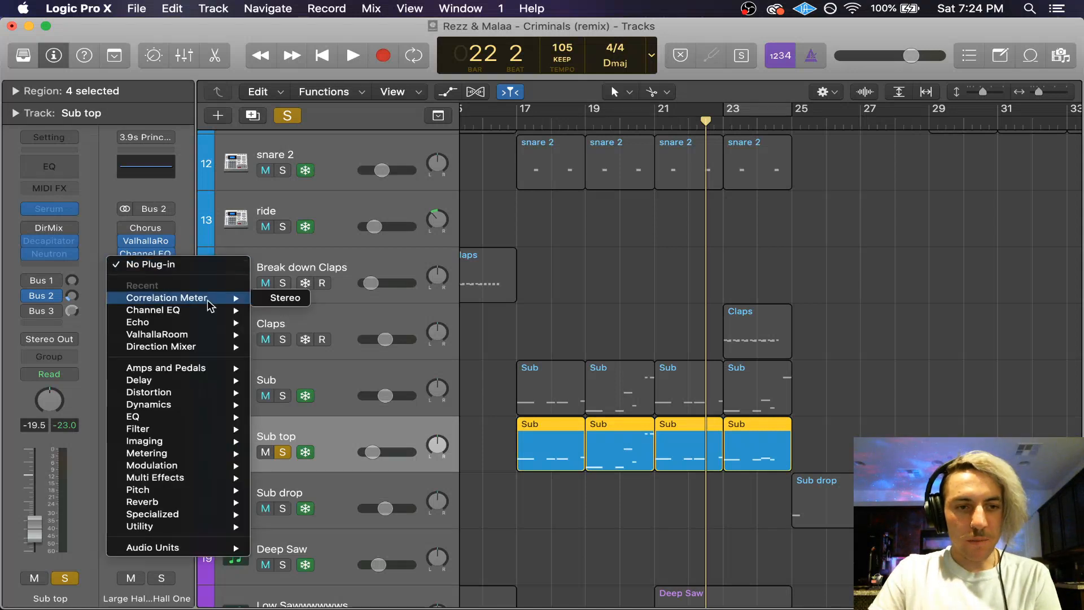
pyautogui.moveTo(210, 349)
pyautogui.click(286, 346)
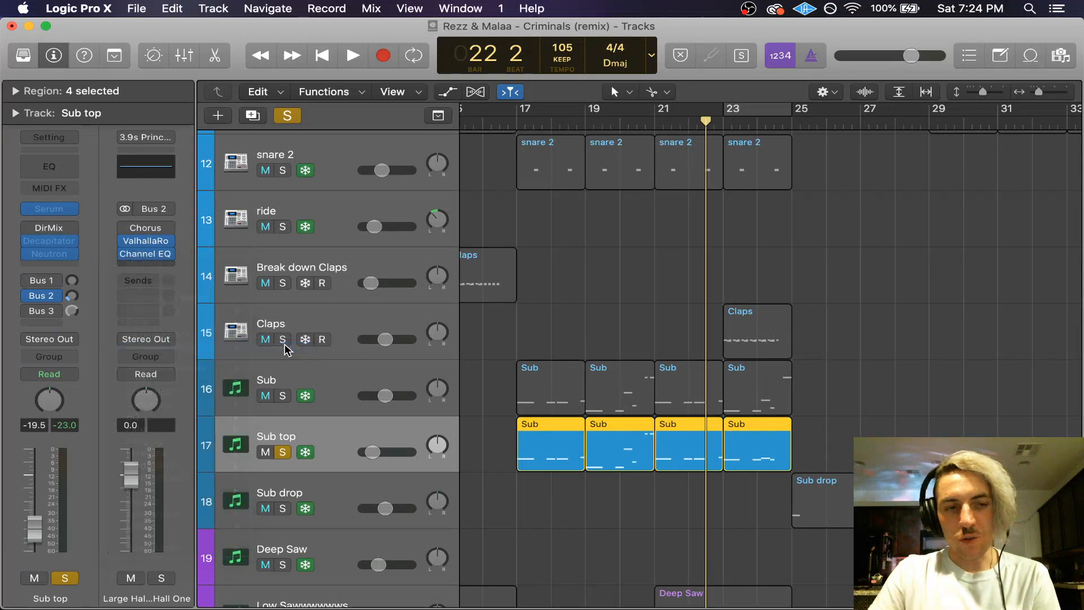
pyautogui.moveTo(327, 85); pyautogui.dragTo(631, 85)
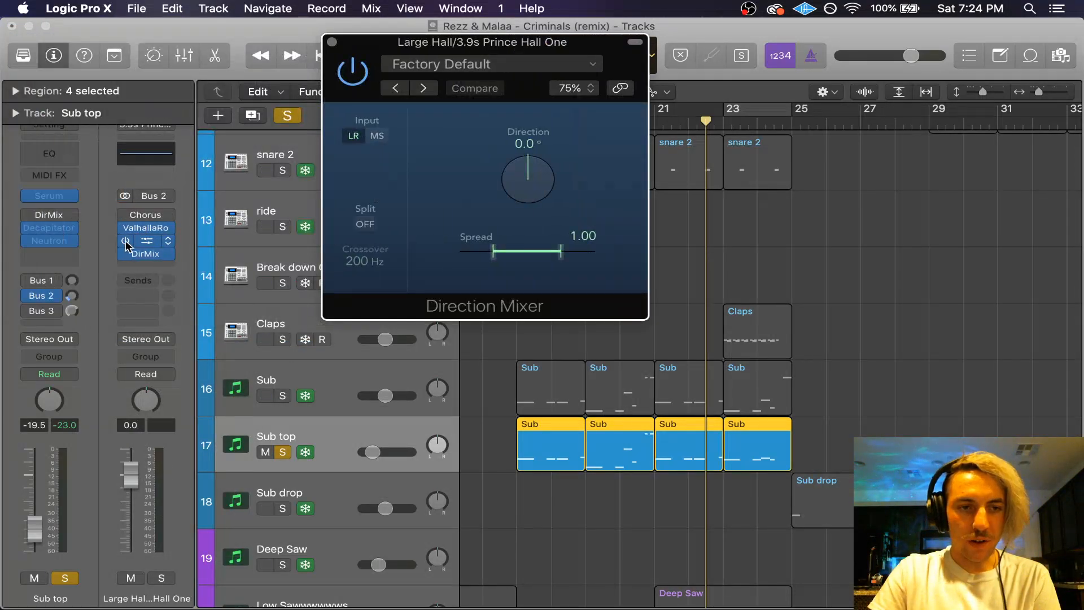
# Step: Set the spread of the reverb bus's Direction Mixer to 0.90 and clear the solo on Sub top
pyautogui.moveTo(561, 258); pyautogui.dragTo(557, 258)
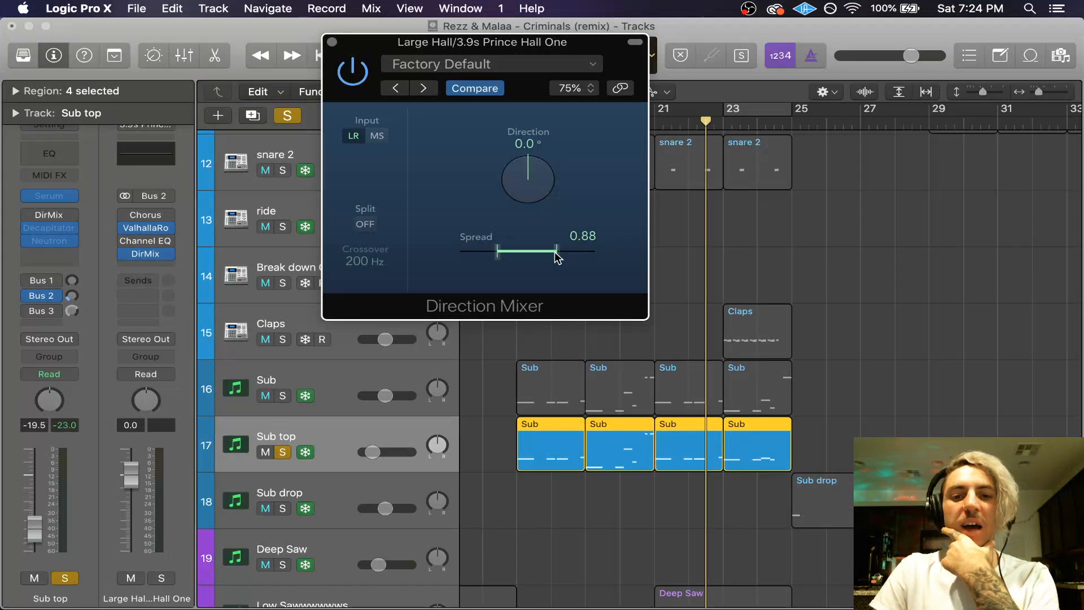
pyautogui.moveTo(554, 252); pyautogui.dragTo(555, 253)
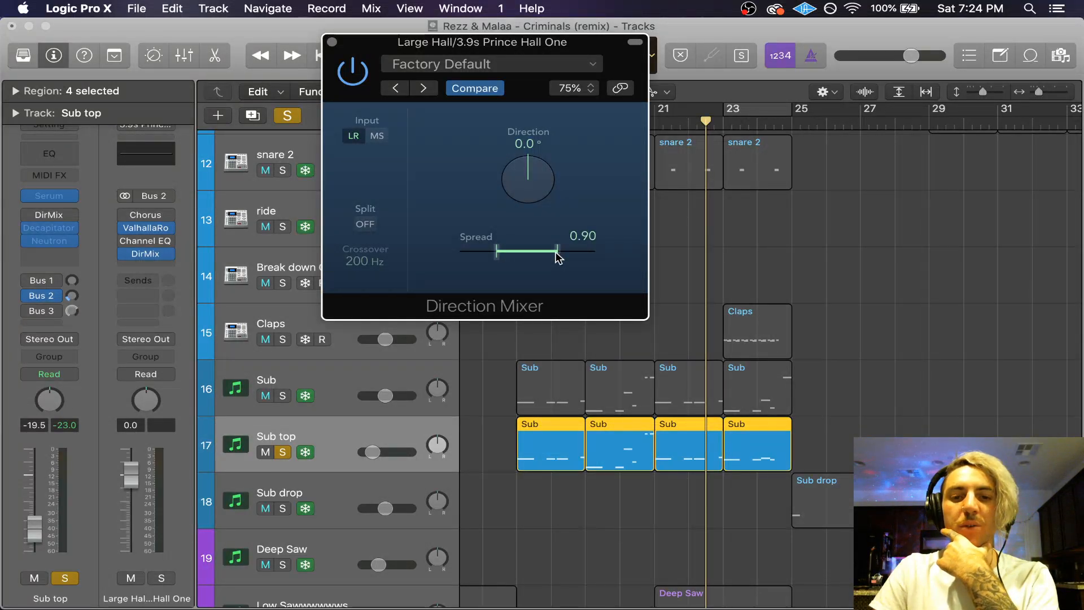
pyautogui.click(332, 42)
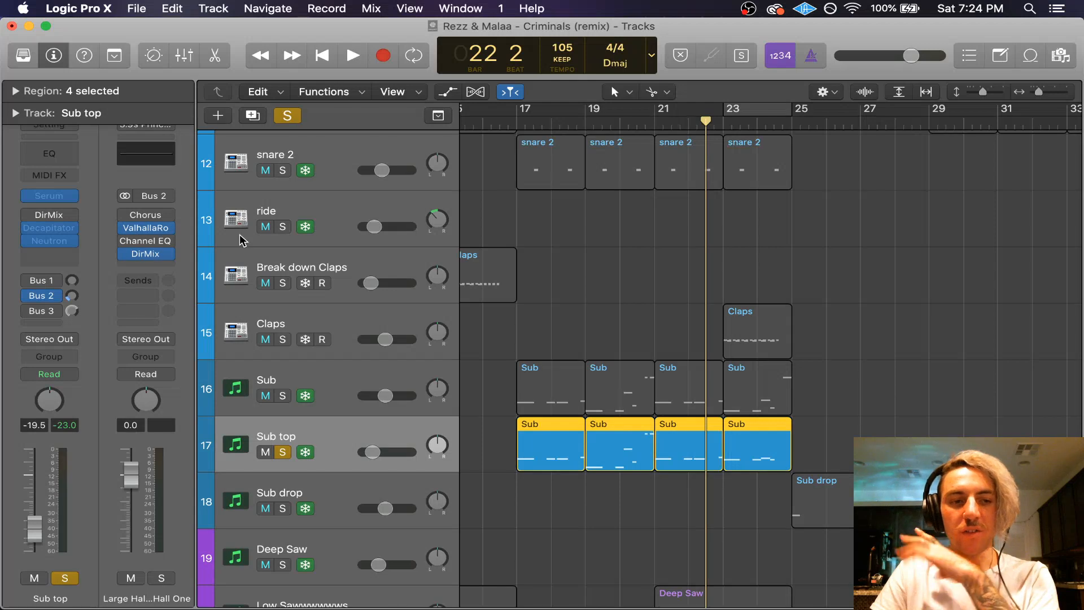
pyautogui.click(294, 116)
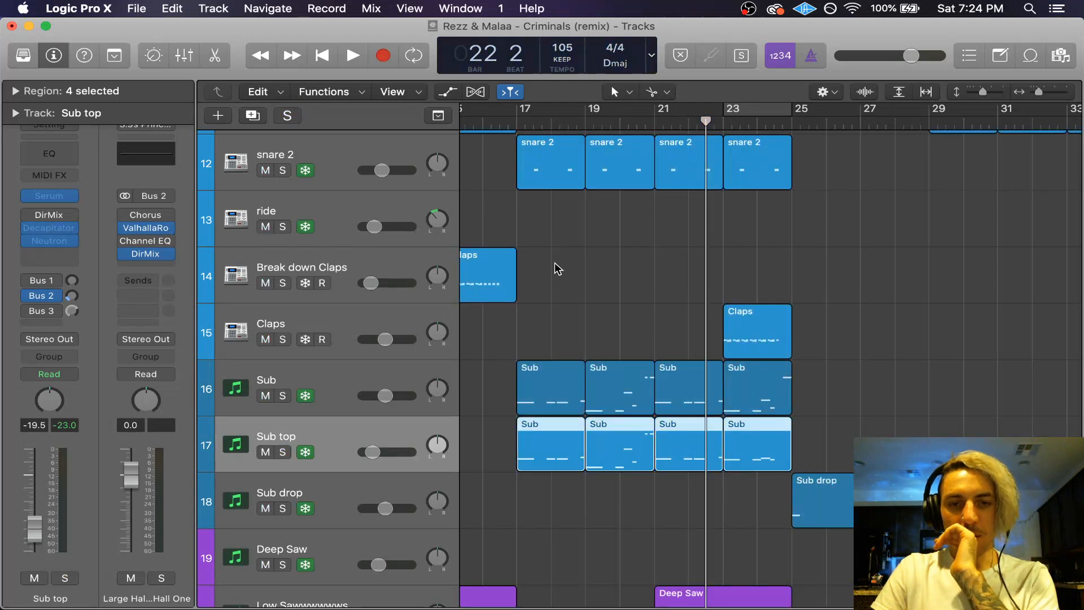
# Step: Move the playhead to bar 16 and unfreeze the Crash Verse track so its plug-ins can be edited
pyautogui.click(495, 124)
pyautogui.hscroll(-3, 552, 213)
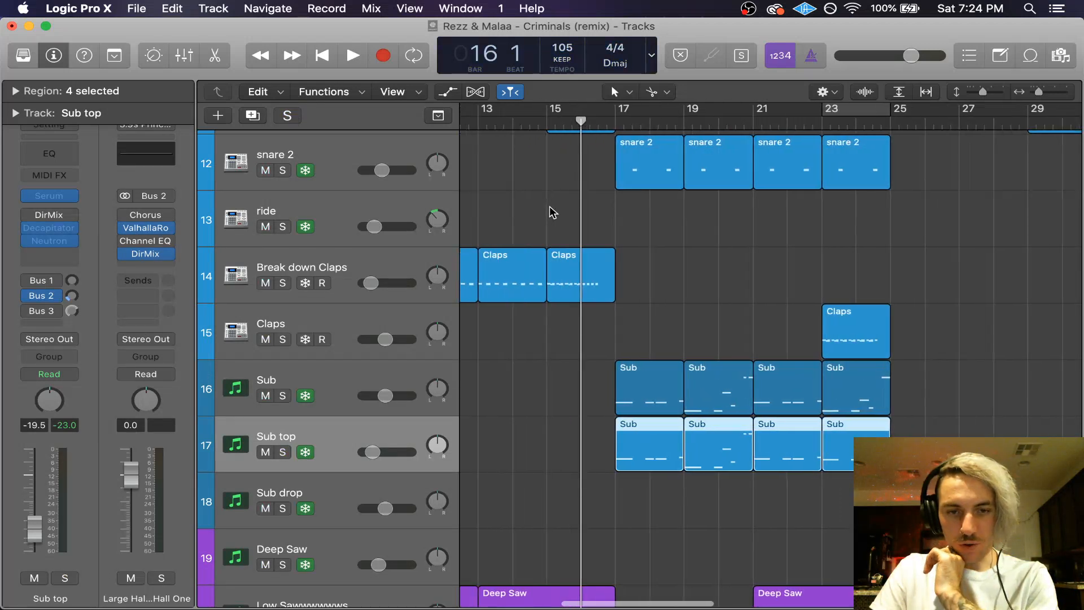
pyautogui.scroll(-5, 552, 212)
pyautogui.hscroll(-5, 550, 213)
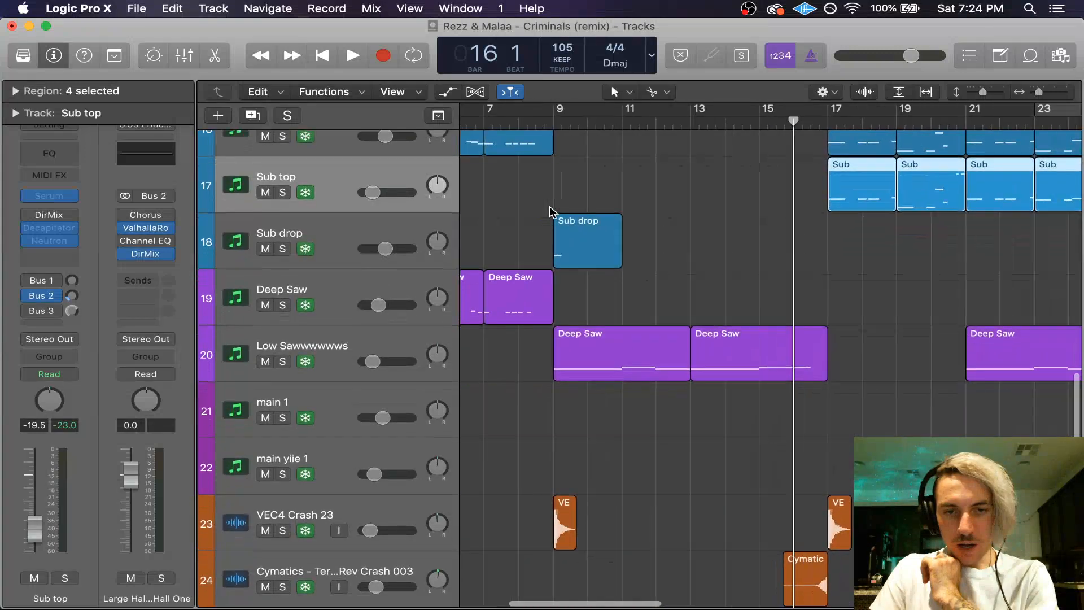
pyautogui.scroll(-5, 550, 212)
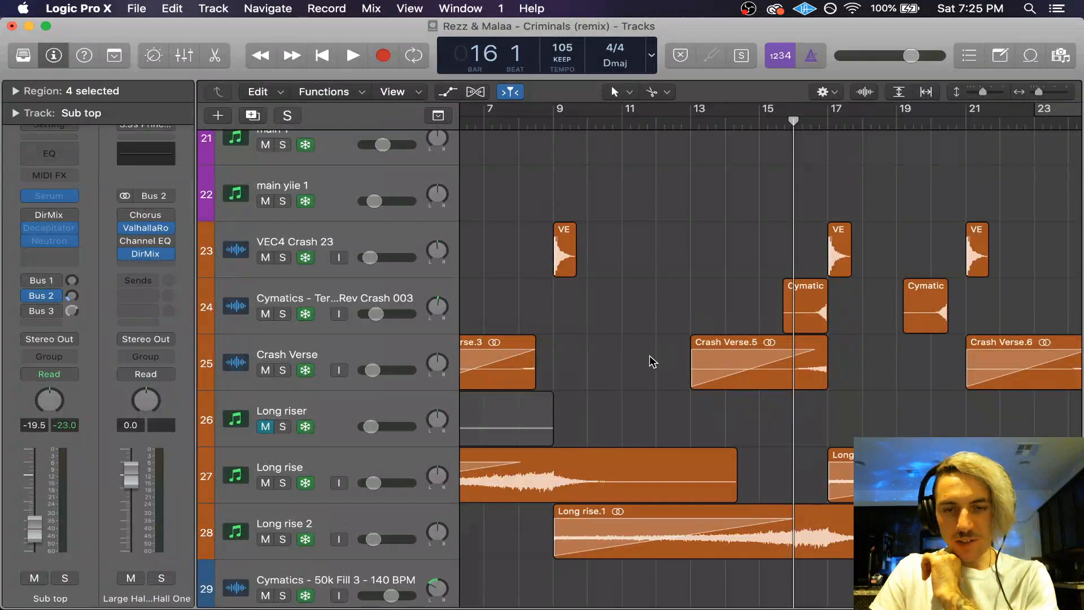
pyautogui.hscroll(2, 733, 358)
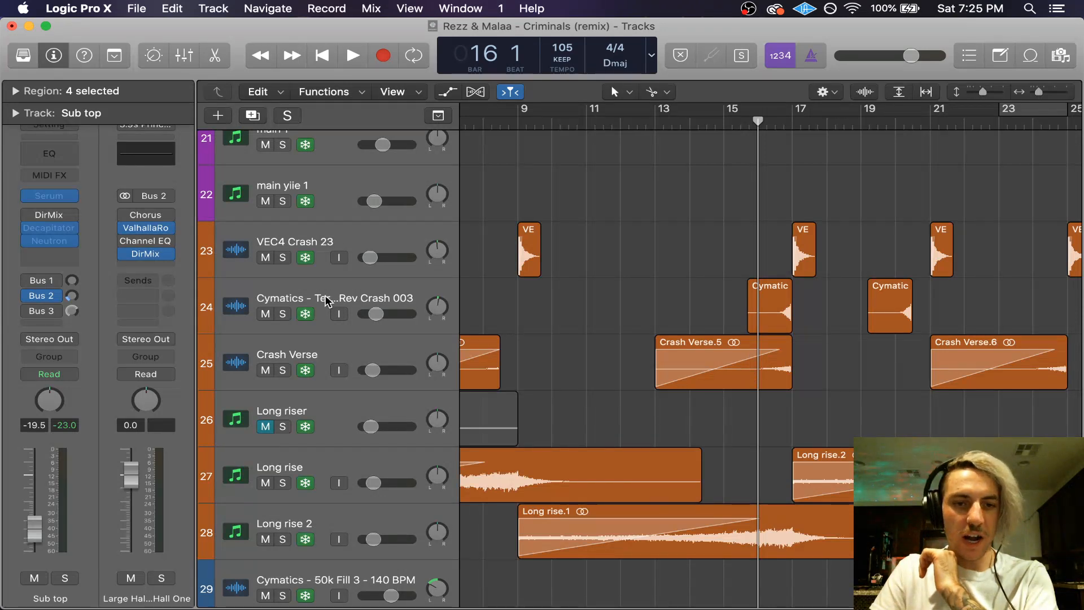
pyautogui.click(339, 342)
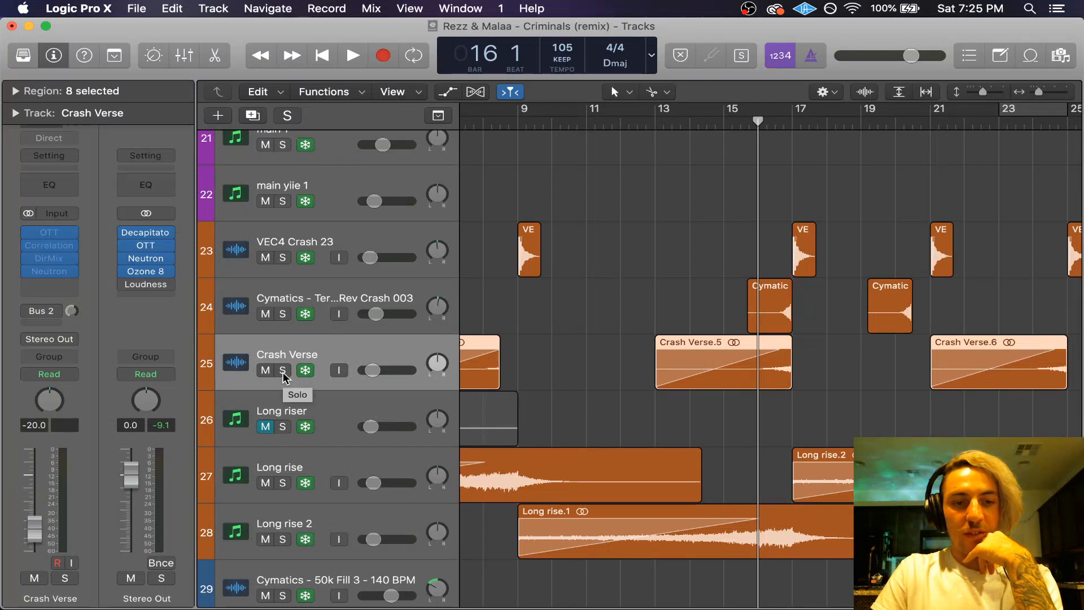
pyautogui.click(305, 372)
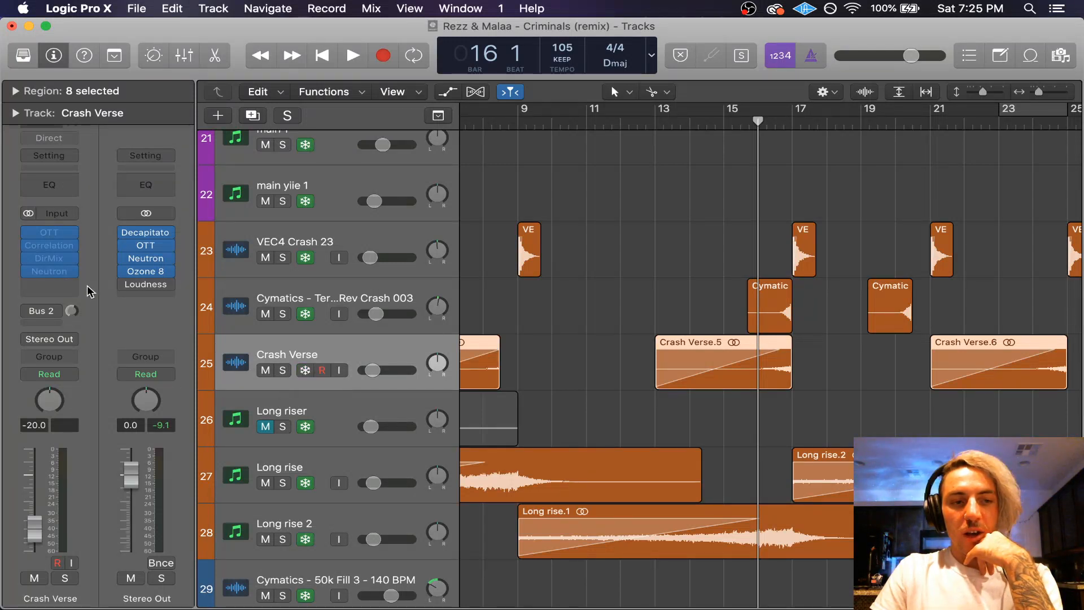
pyautogui.scroll(-3, 765, 432)
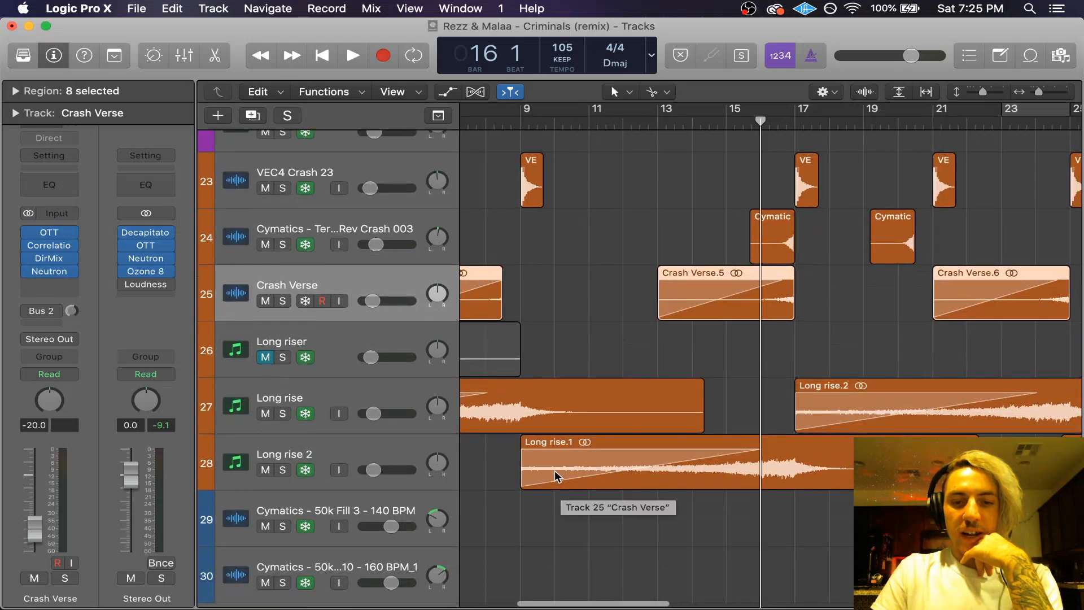
# Step: In Crash Verse's Neutron equalizer, disable the low shelf and bands 1, 3 and 5, ignoring the Updater crash report
pyautogui.scroll(20, 798, 466)
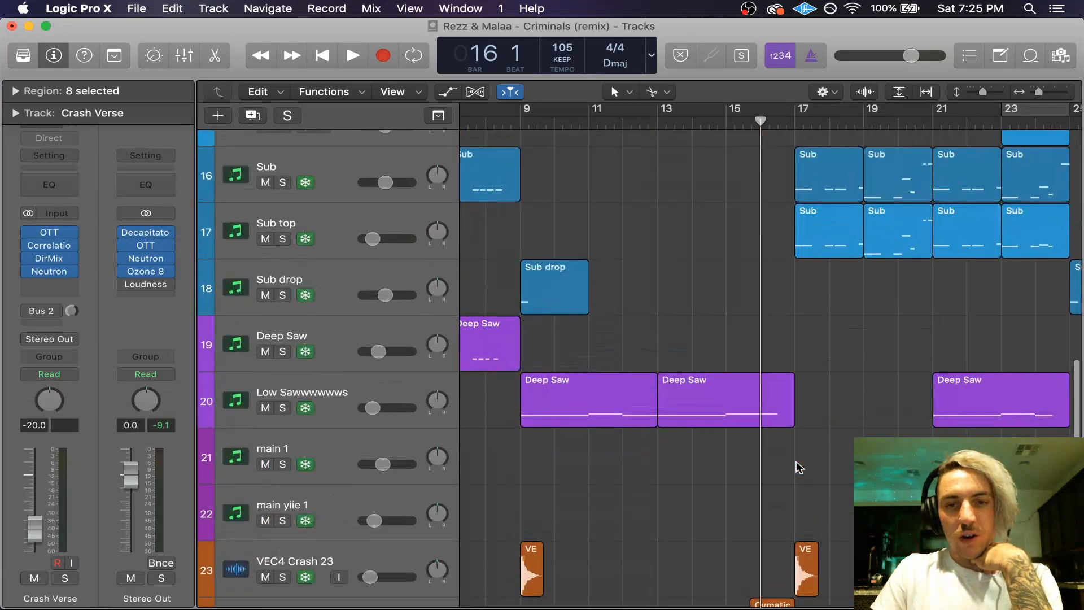
pyautogui.scroll(-3, 798, 466)
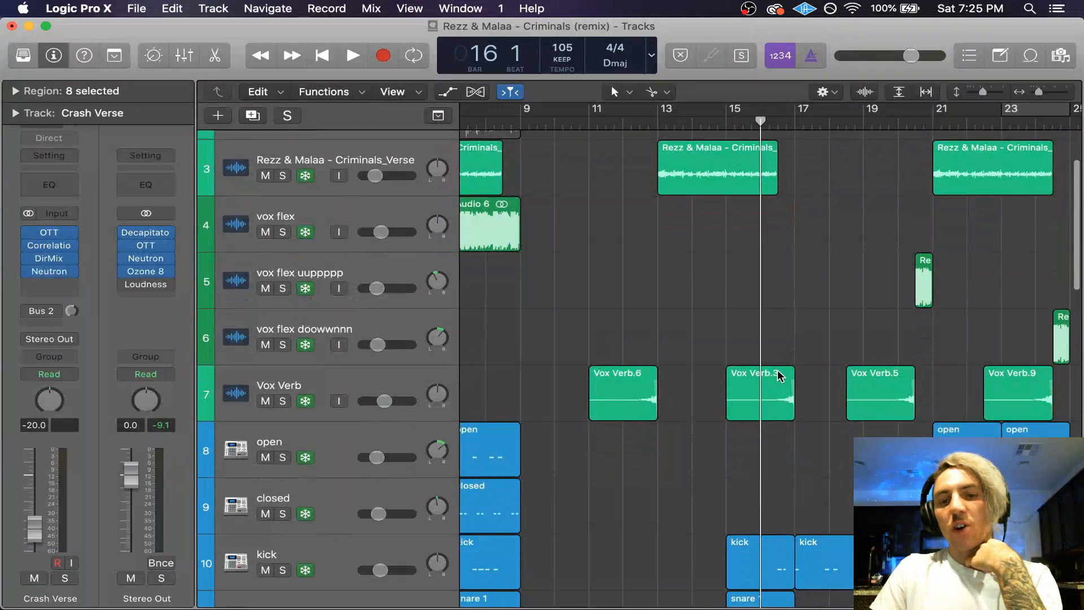
pyautogui.scroll(-18, 777, 381)
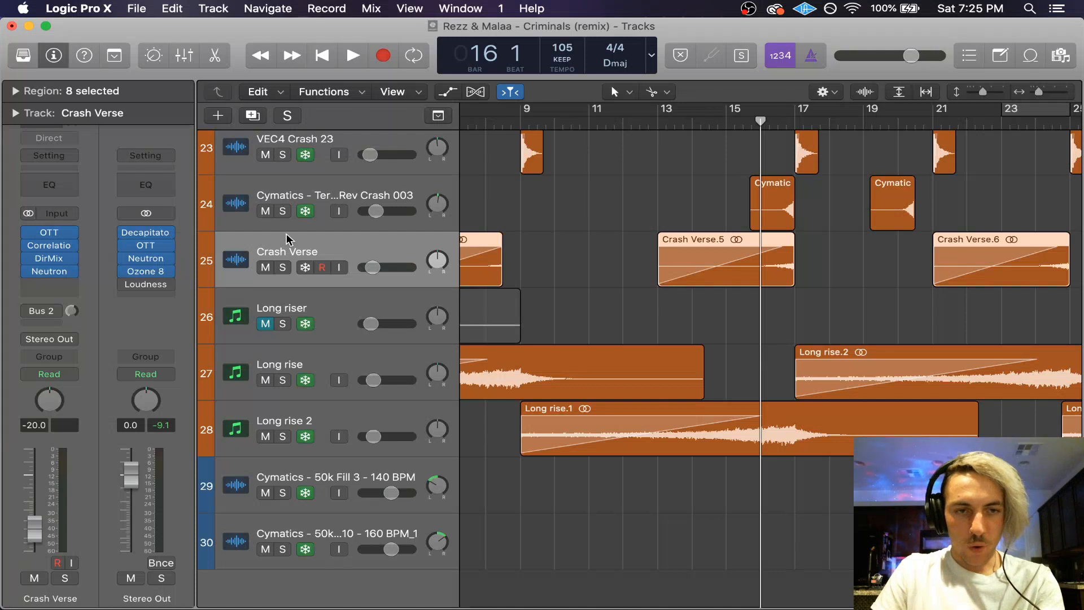
pyautogui.moveTo(57, 271)
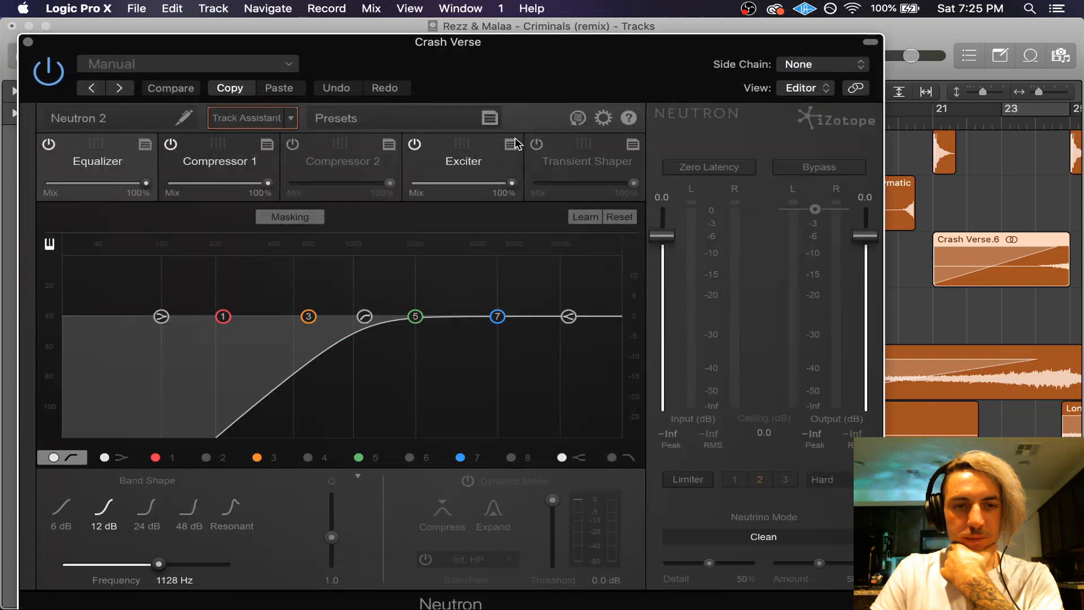
pyautogui.moveTo(488, 66); pyautogui.dragTo(654, 97)
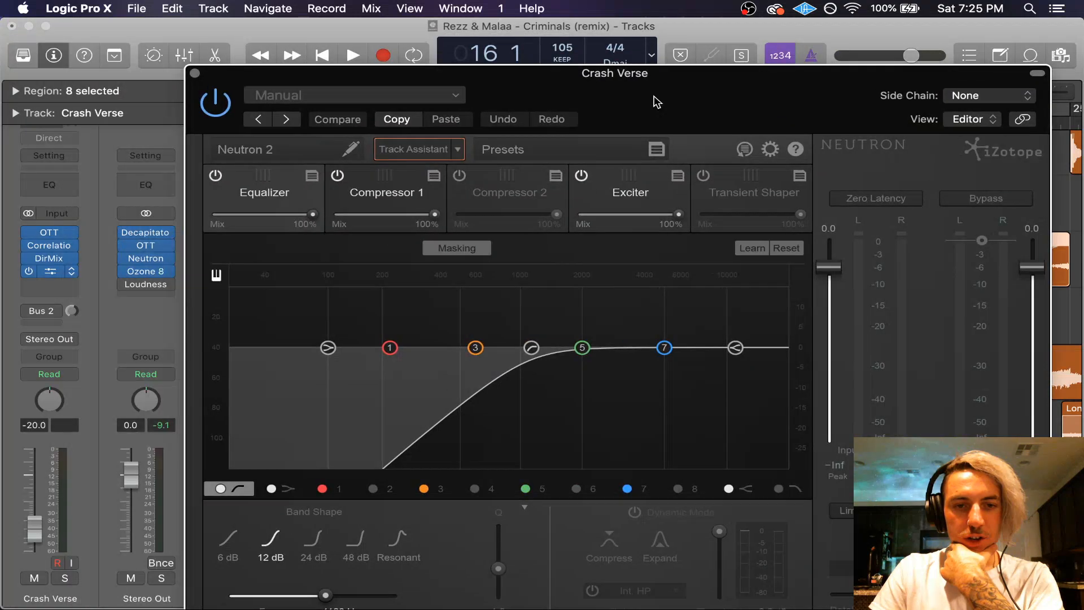
pyautogui.click(322, 488)
pyautogui.click(424, 487)
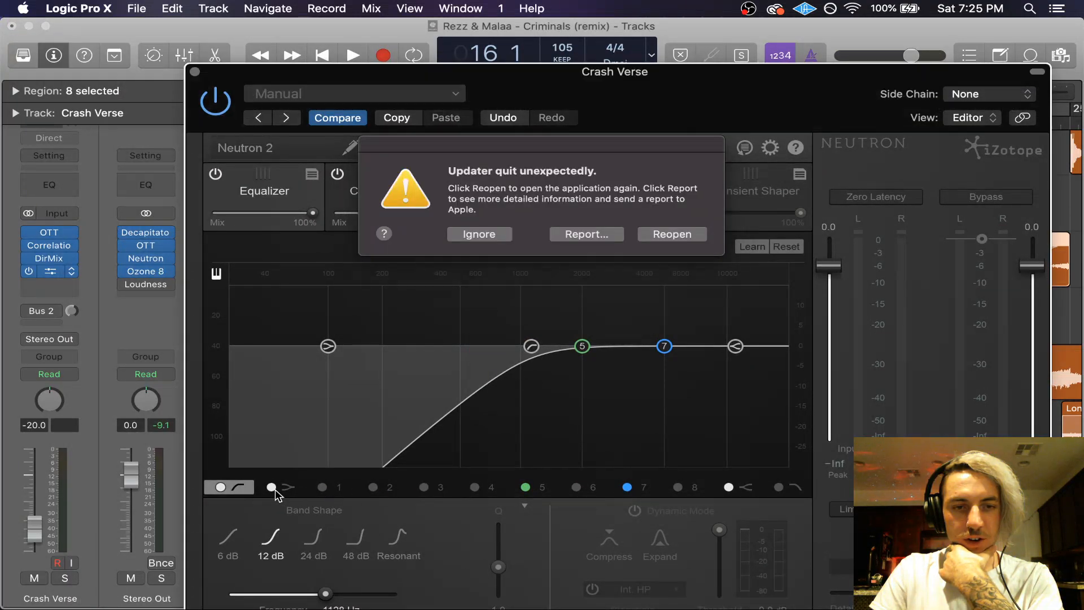
pyautogui.click(274, 489)
pyautogui.click(483, 237)
pyautogui.click(524, 488)
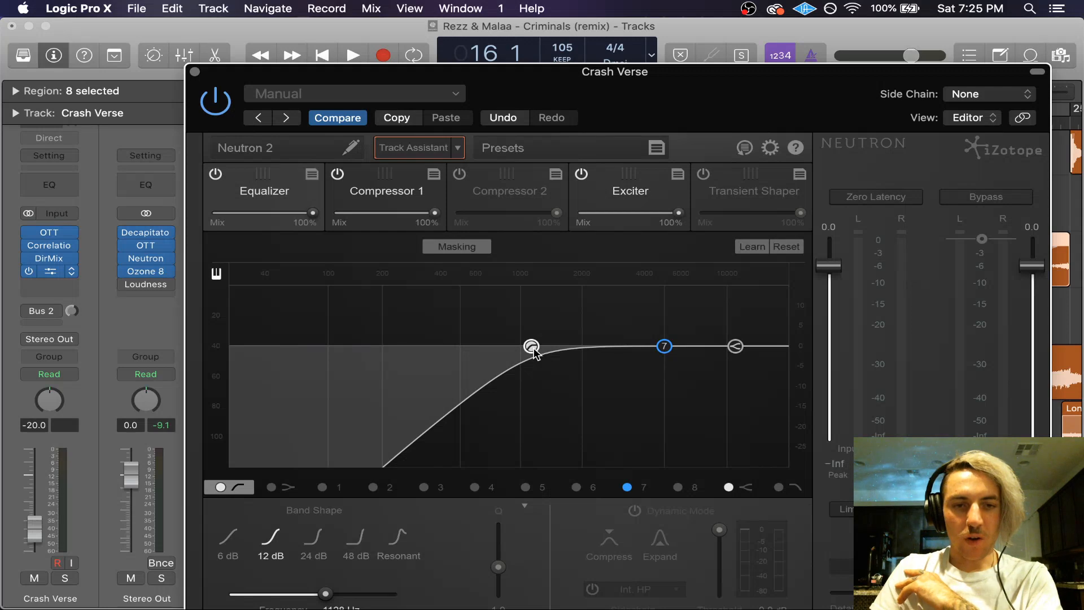
# Step: Solo the Crash Verse track and play it from bar 16 with its Neutron equalizer in view
pyautogui.moveTo(588, 82); pyautogui.dragTo(584, 432)
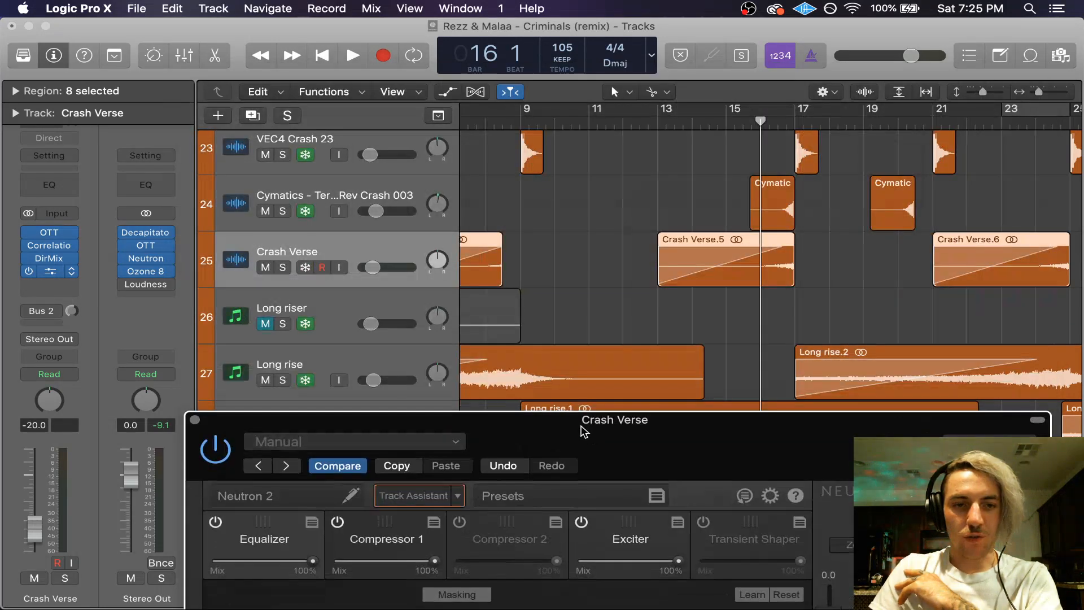
pyautogui.click(282, 269)
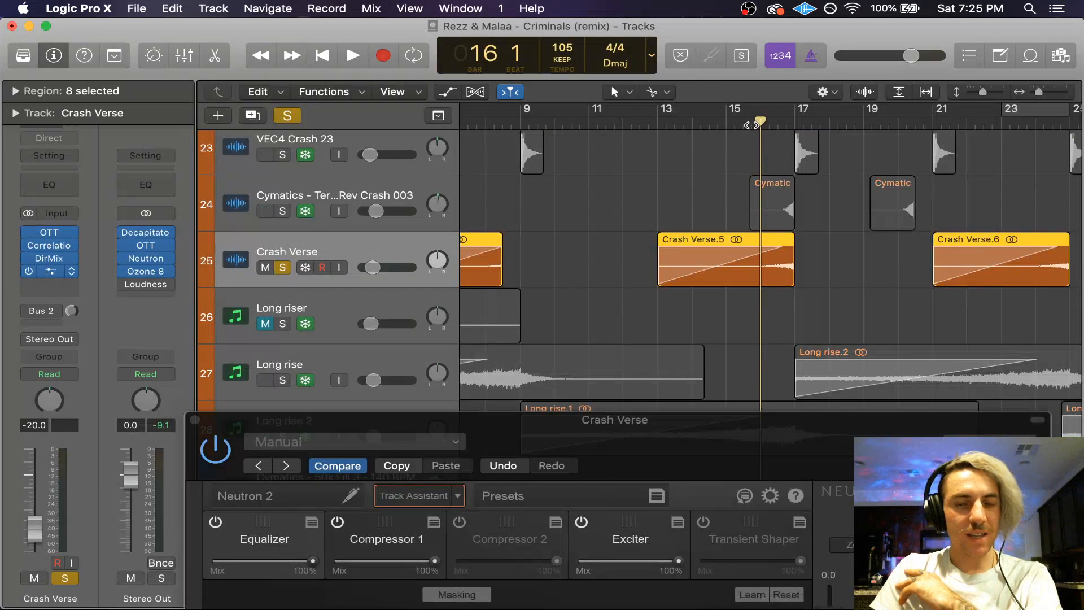
pyautogui.moveTo(675, 431); pyautogui.dragTo(679, 136)
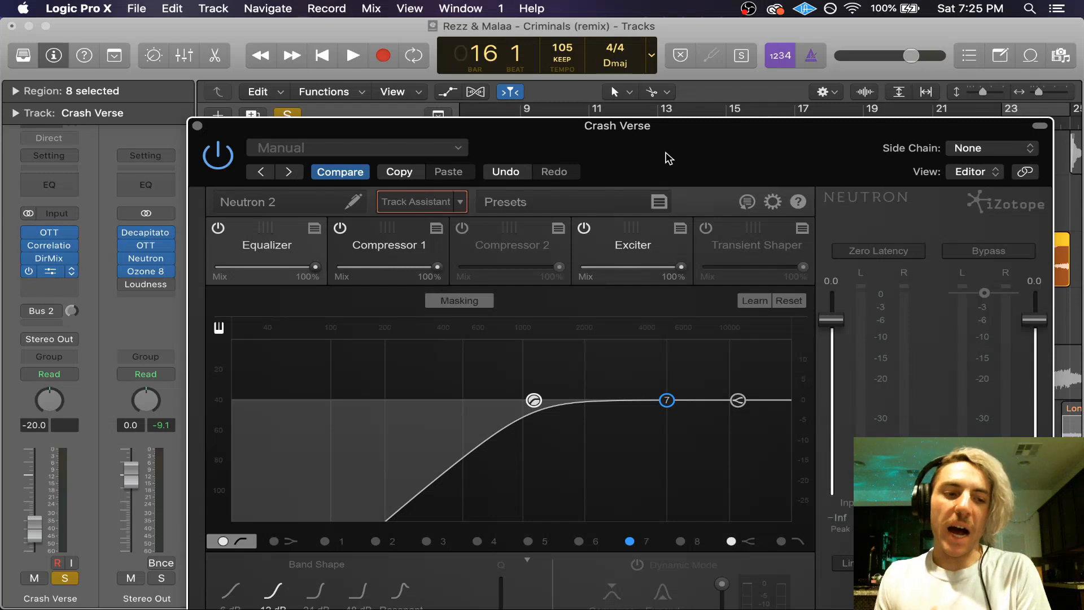
pyautogui.press('space')
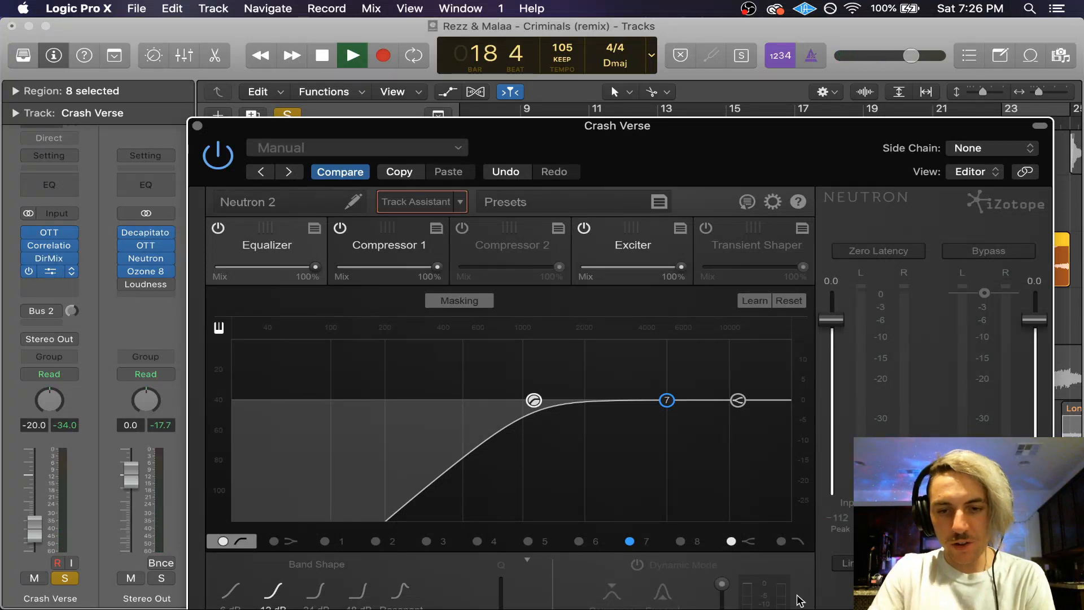
# Step: In Crash Verse's Neutron equalizer, disable the high shelf and band 7, and enable a 24 dB low-pass at about 17.45 kHz
pyautogui.click(731, 541)
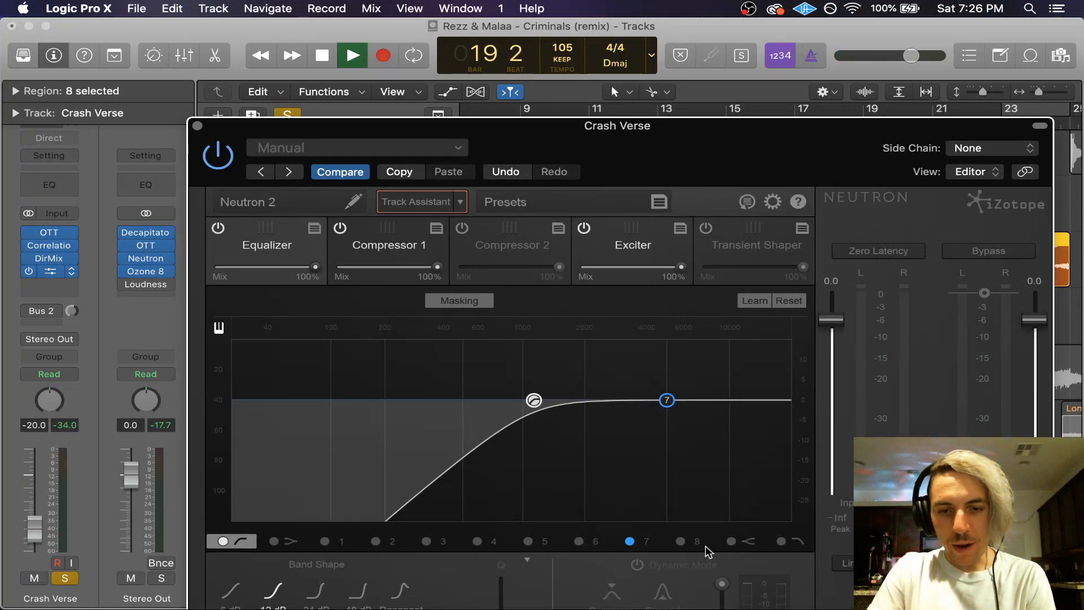
pyautogui.click(627, 542)
pyautogui.click(781, 541)
pyautogui.moveTo(772, 401); pyautogui.dragTo(780, 400)
pyautogui.click(308, 590)
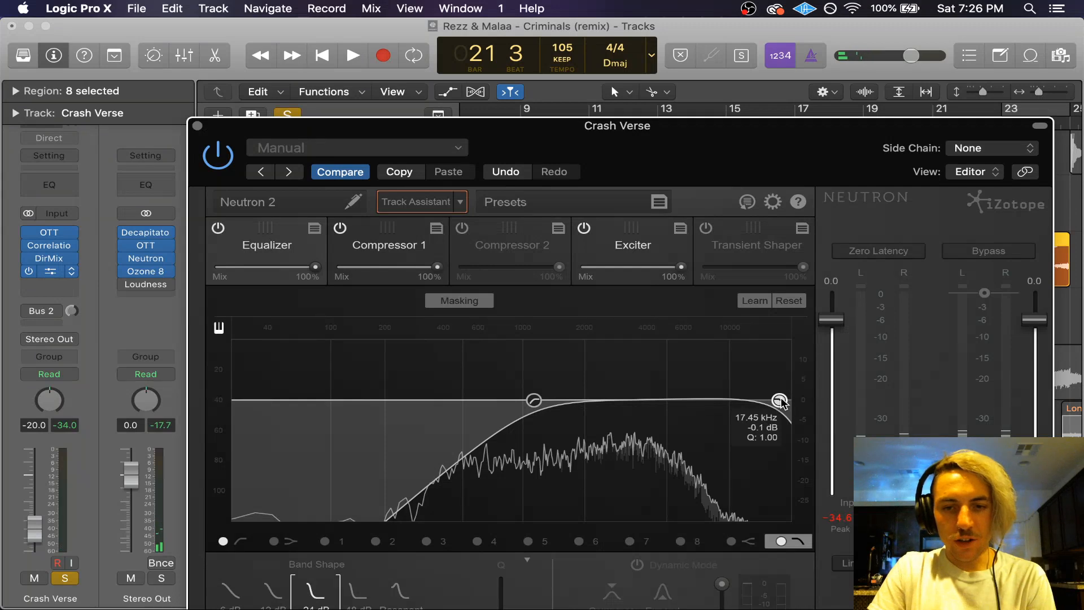
pyautogui.click(197, 125)
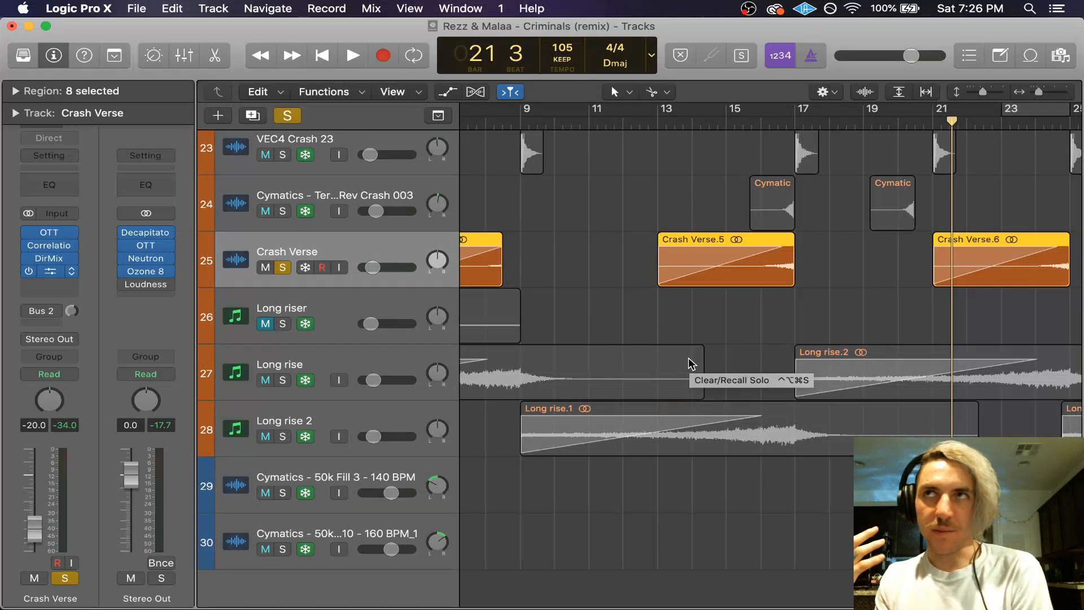
# Step: Clear the solo on Crash Verse and turn freeze on for Crash Verse, Break down Claps and Claps
pyautogui.scroll(15, 689, 363)
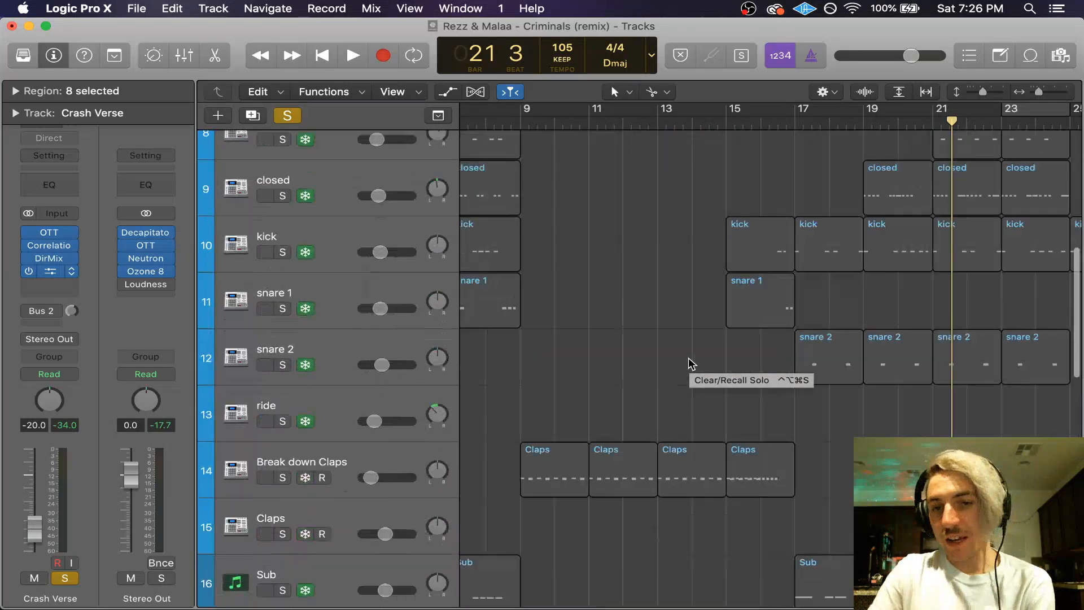
pyautogui.scroll(7, 690, 363)
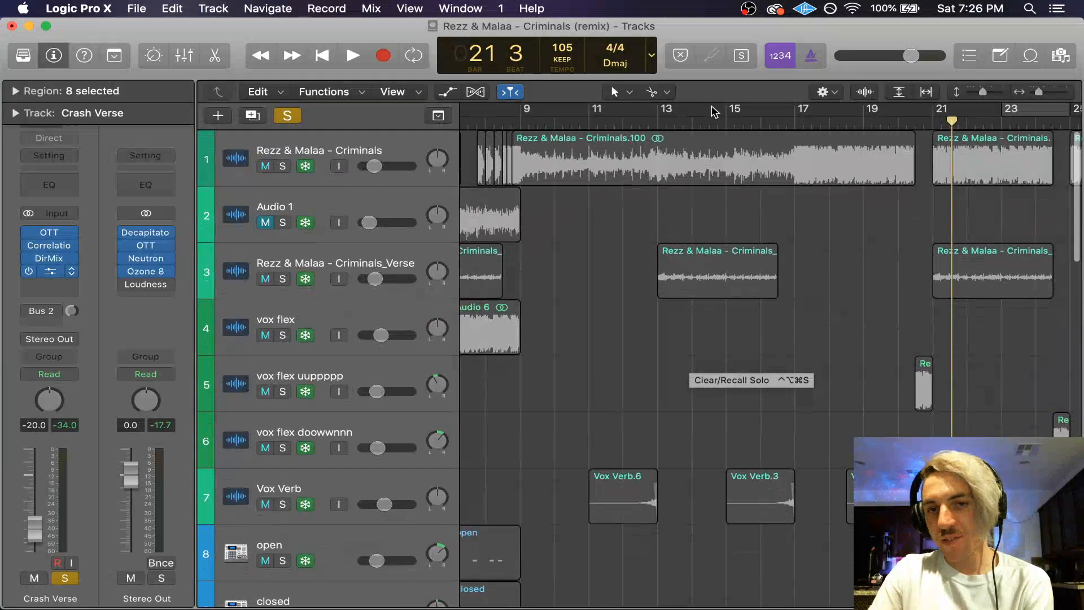
pyautogui.scroll(-20, 755, 305)
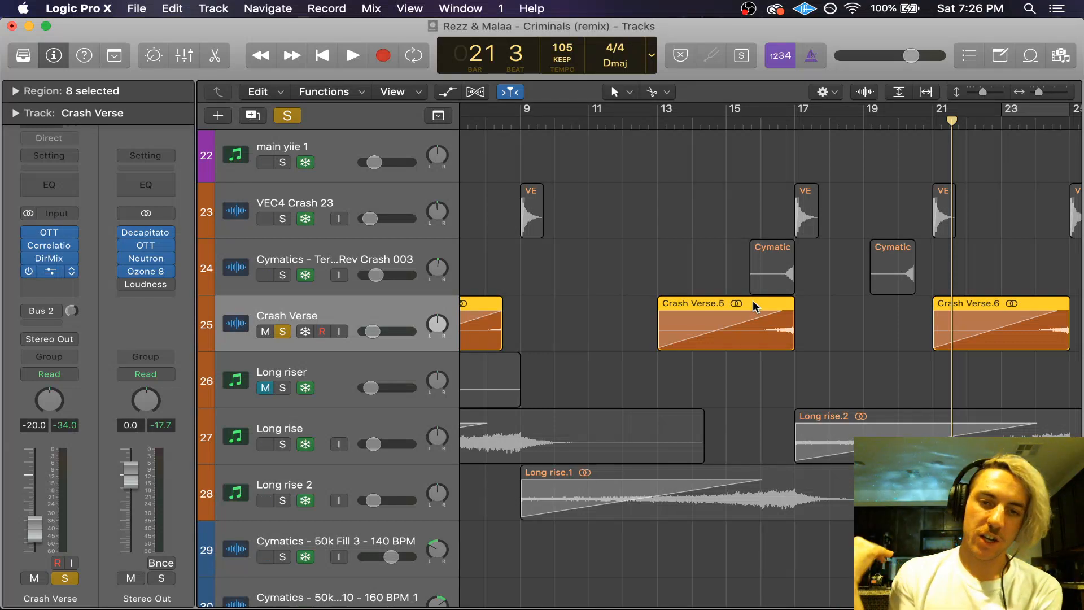
pyautogui.click(288, 116)
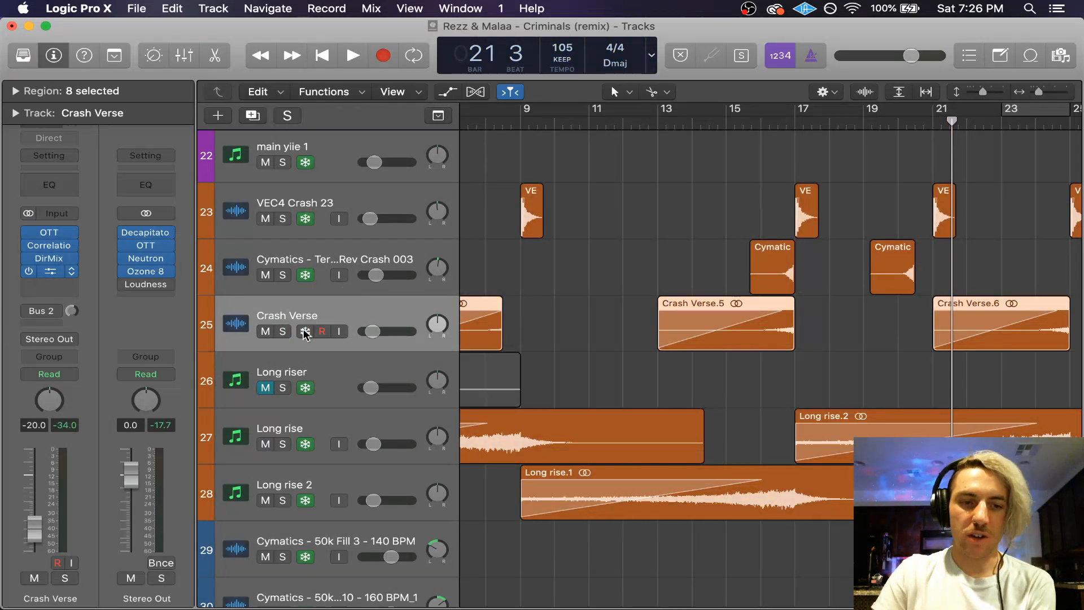
pyautogui.scroll(1, 663, 312)
pyautogui.scroll(10, 664, 312)
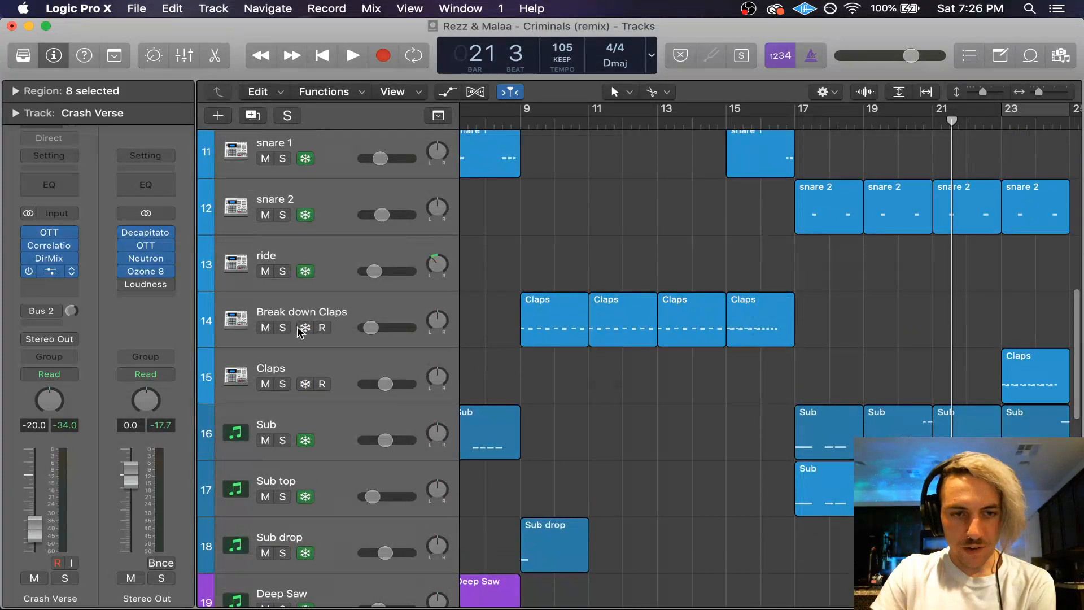
pyautogui.scroll(10, 305, 384)
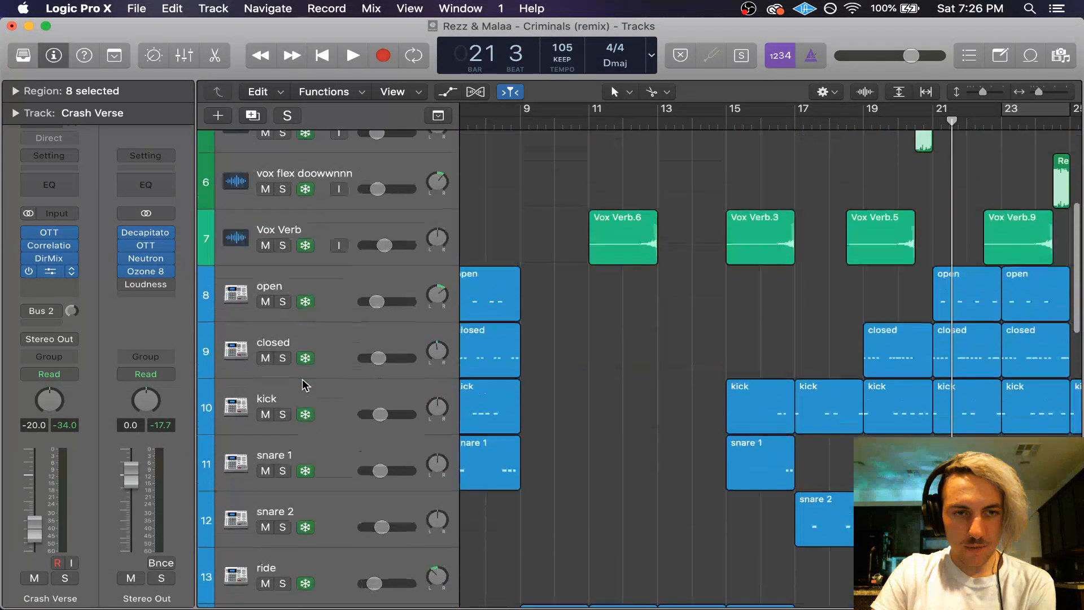
# Step: Render the pending track freezes and play the full mix until bar 25
pyautogui.hscroll(4, 411, 492)
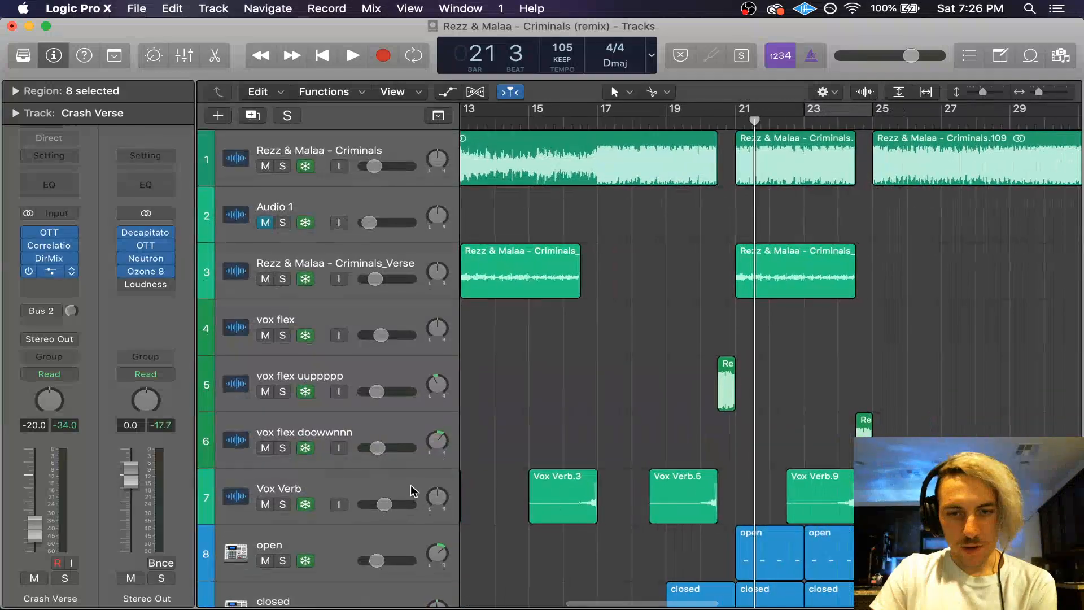
pyautogui.scroll(-6, 411, 492)
pyautogui.click(506, 432)
pyautogui.press('space')
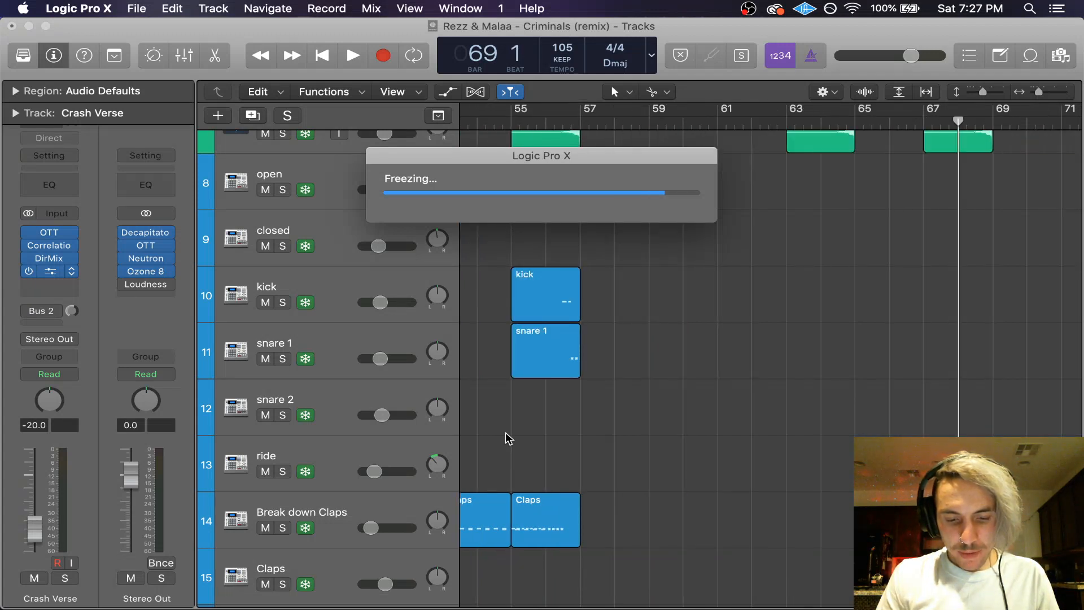
pyautogui.press('space')
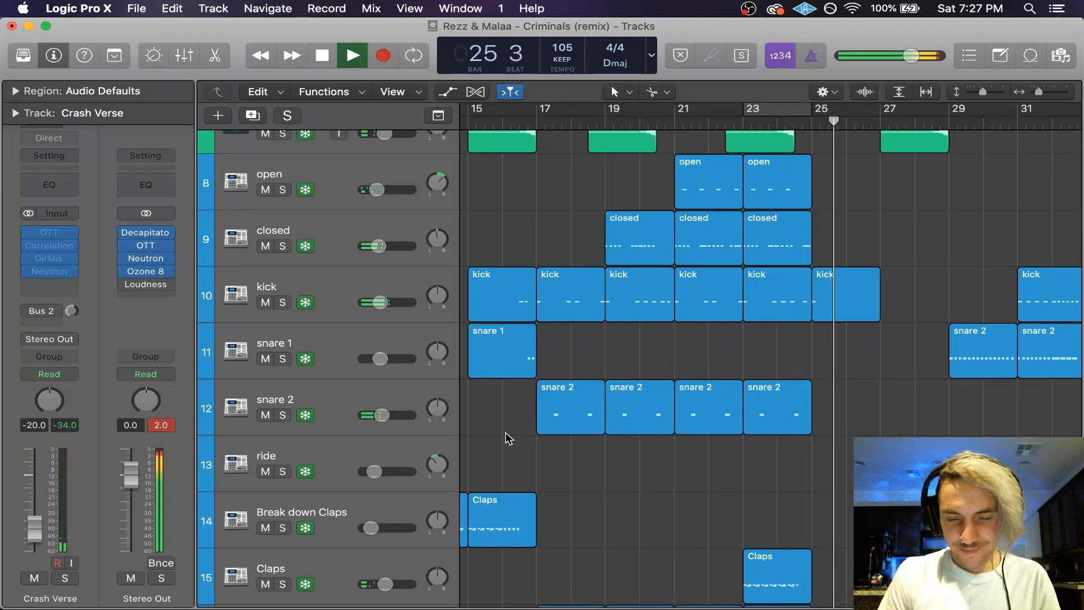
pyautogui.press('space')
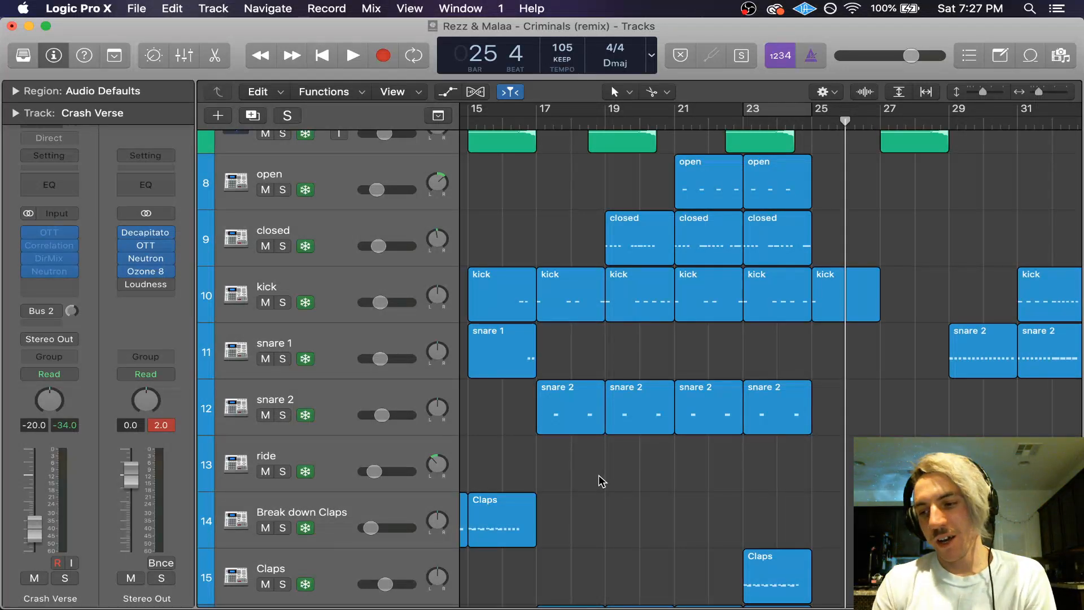
# Step: Play the Rezz & Malaa - Criminals track in solo from around bar 18 and clear its solo
pyautogui.scroll(10, 602, 480)
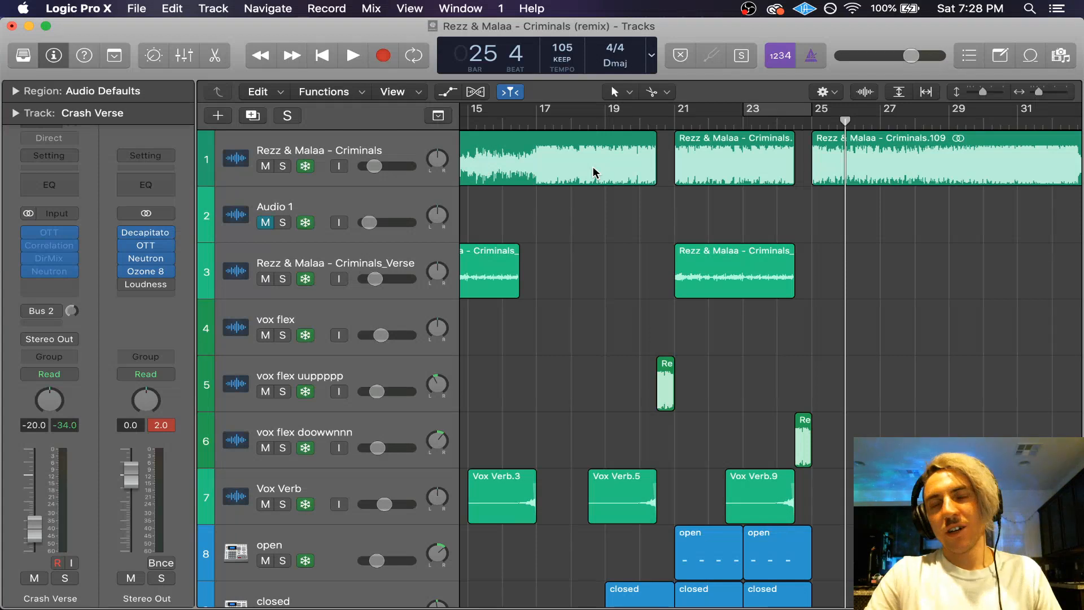
pyautogui.click(282, 166)
pyautogui.click(588, 120)
pyautogui.press('space')
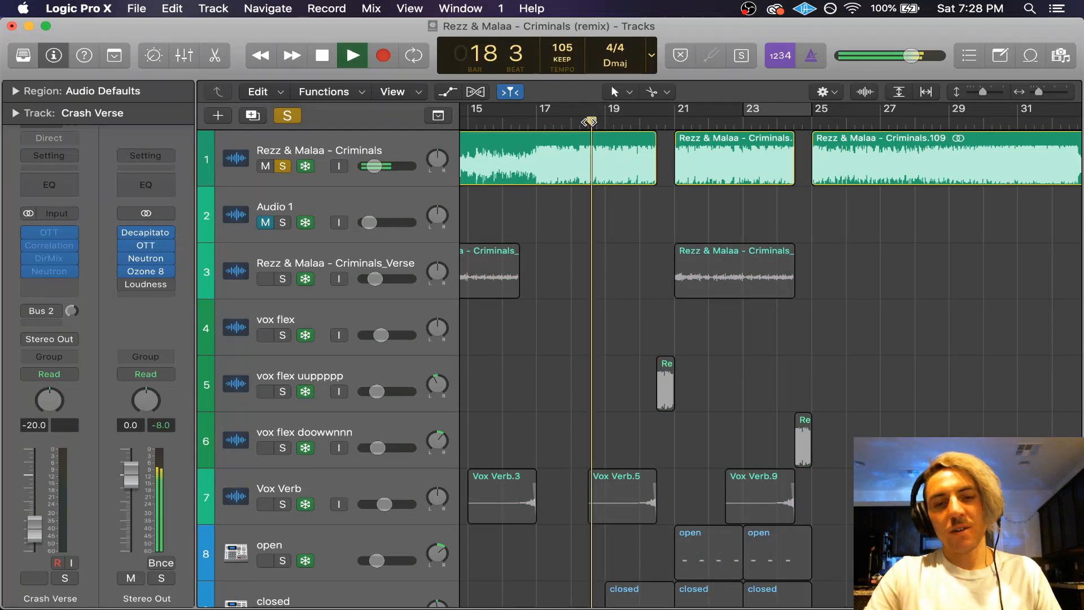
pyautogui.press('space')
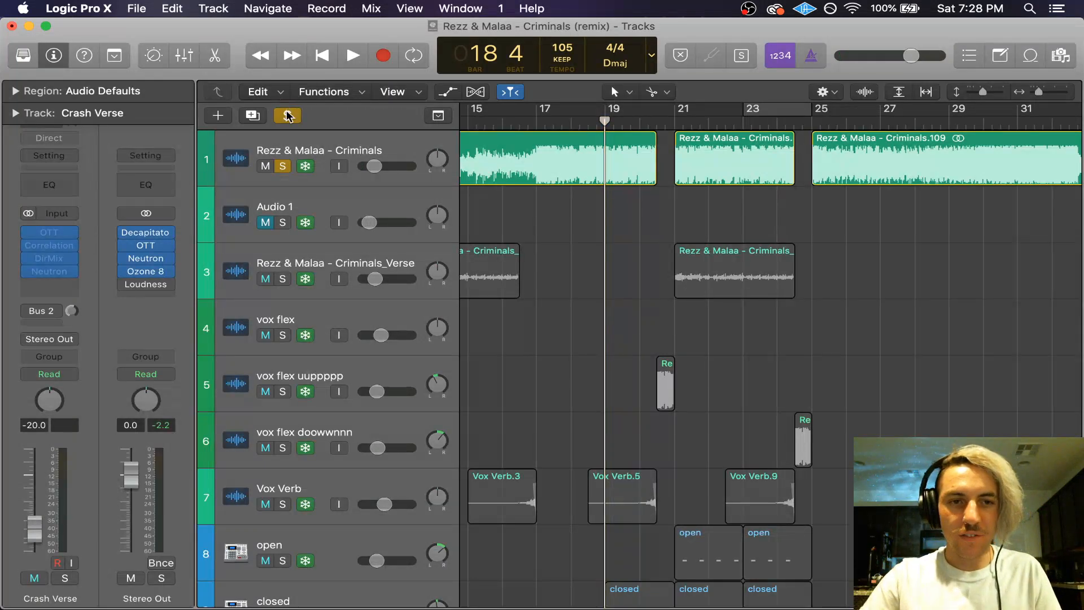
pyautogui.press('s')
# Step: Solo the Sub top track and unfreeze it so its plug-ins can be edited
pyautogui.scroll(-20, 563, 241)
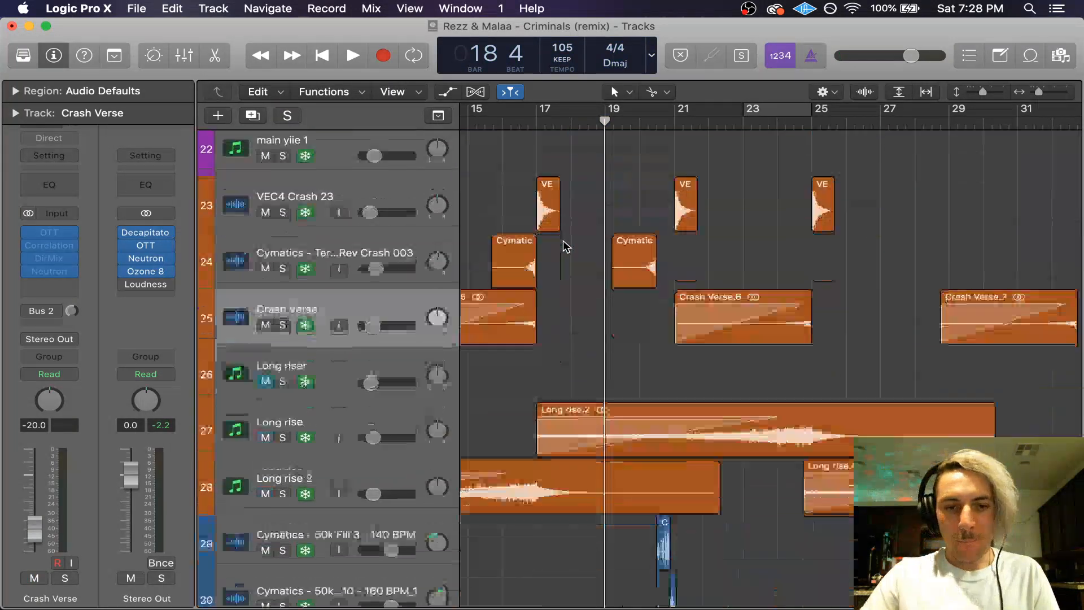
pyautogui.scroll(9, 566, 247)
pyautogui.click(287, 305)
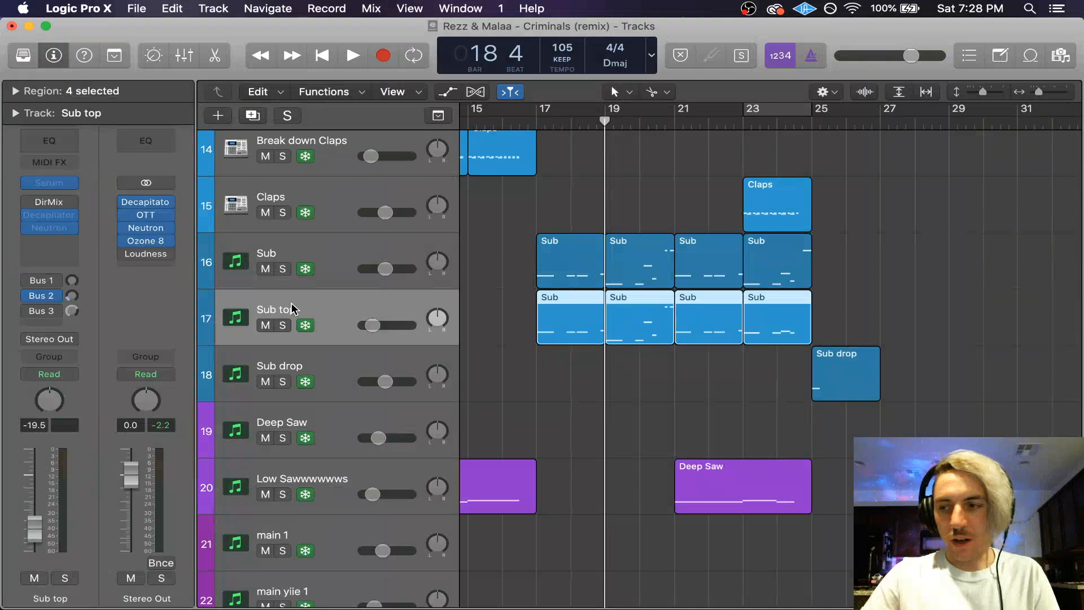
pyautogui.click(282, 326)
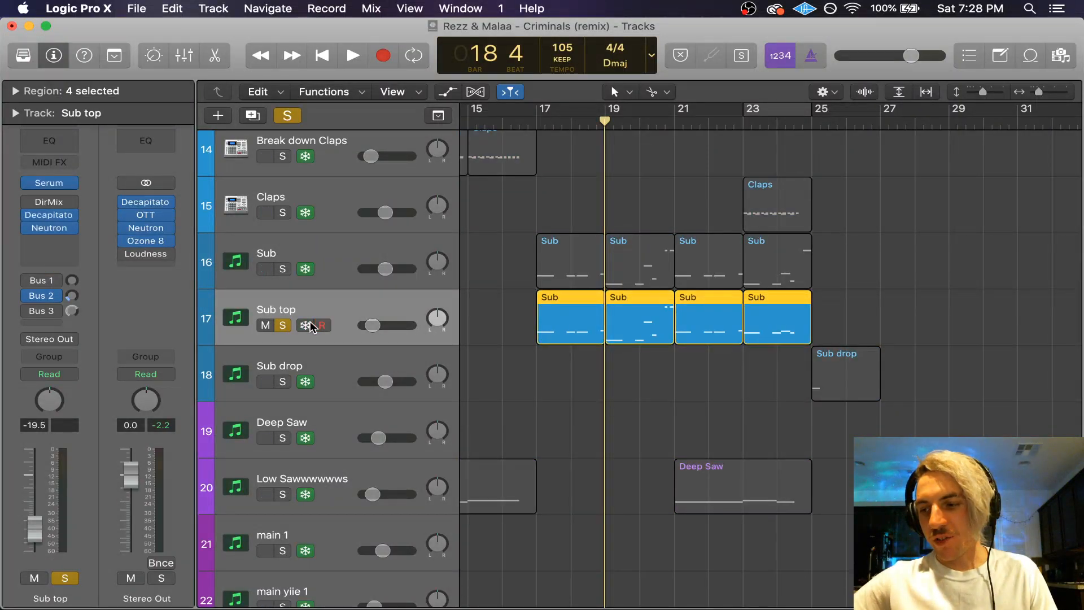
# Step: Move the playhead to bar 17 and open Sub top's Neutron plug-in, declining to reopen the Updater windows
pyautogui.scroll(5, 543, 271)
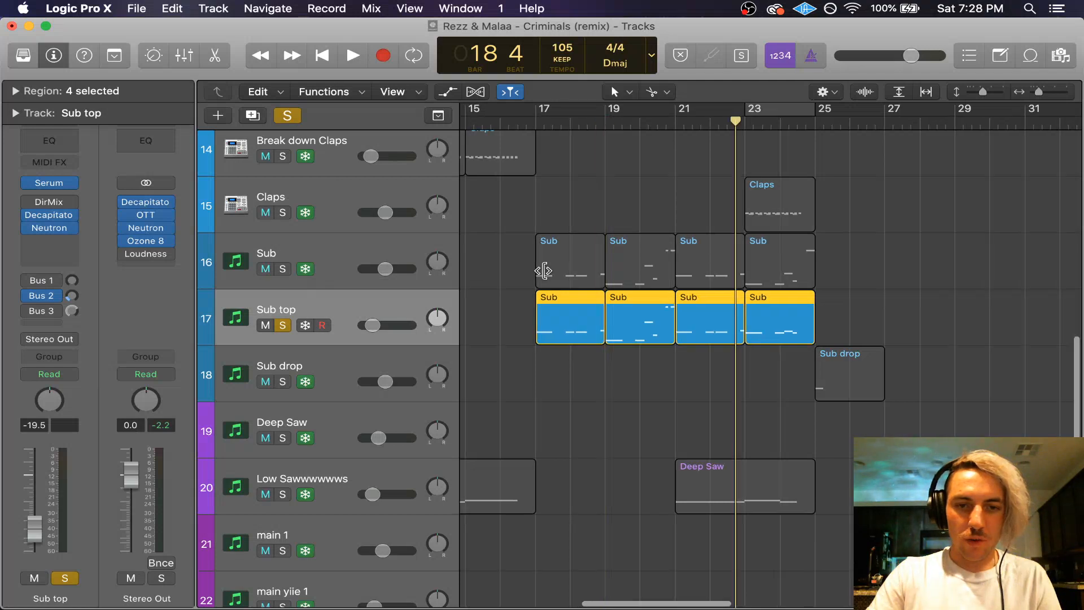
pyautogui.scroll(3, 543, 271)
pyautogui.hscroll(-4, 544, 271)
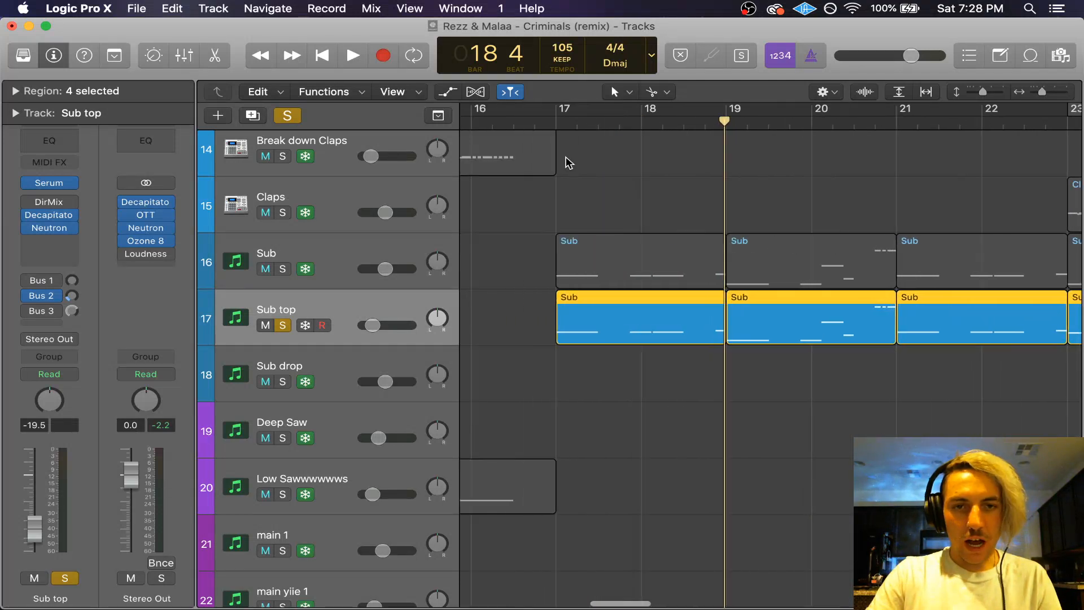
pyautogui.click(557, 122)
pyautogui.moveTo(52, 230)
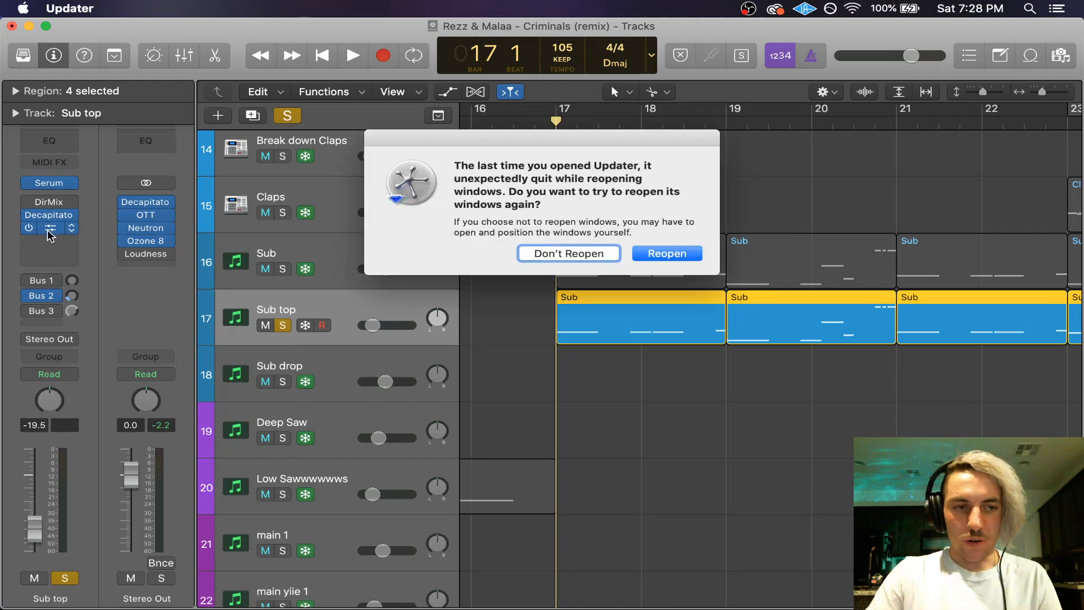
pyautogui.click(547, 254)
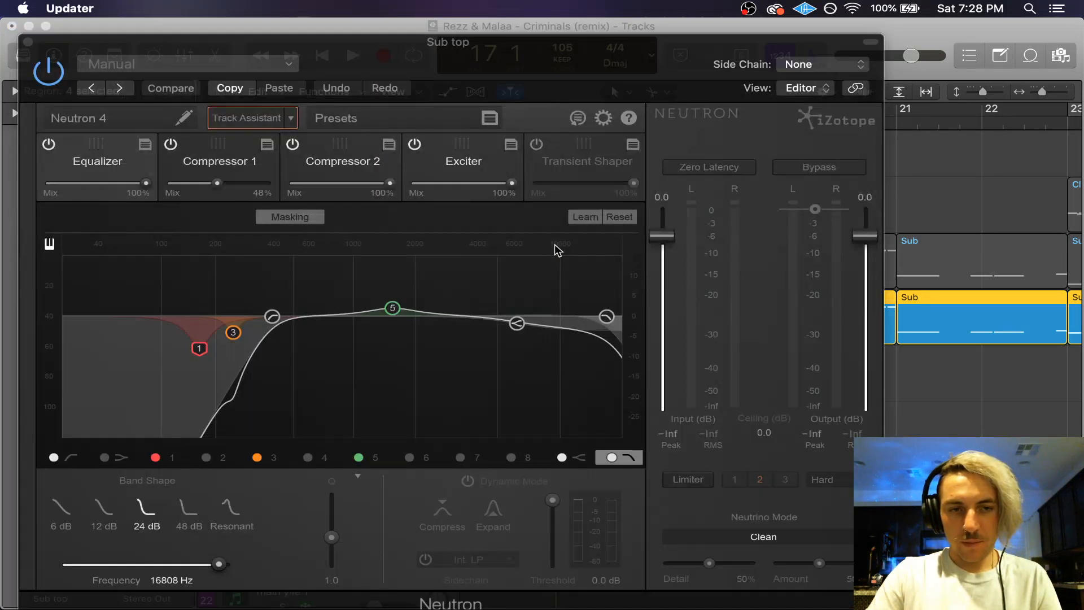
# Step: Try Sub top's Neutron high-pass filter at 396 Hz, examine the high shelf, and return the high-pass to 392 Hz
pyautogui.click(272, 317)
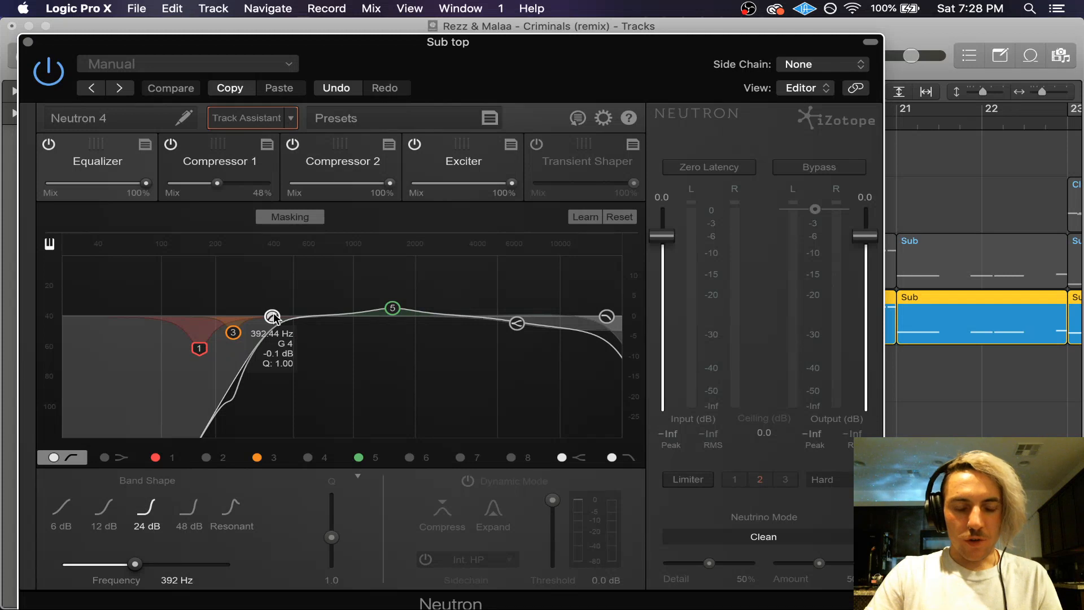
pyautogui.click(480, 236)
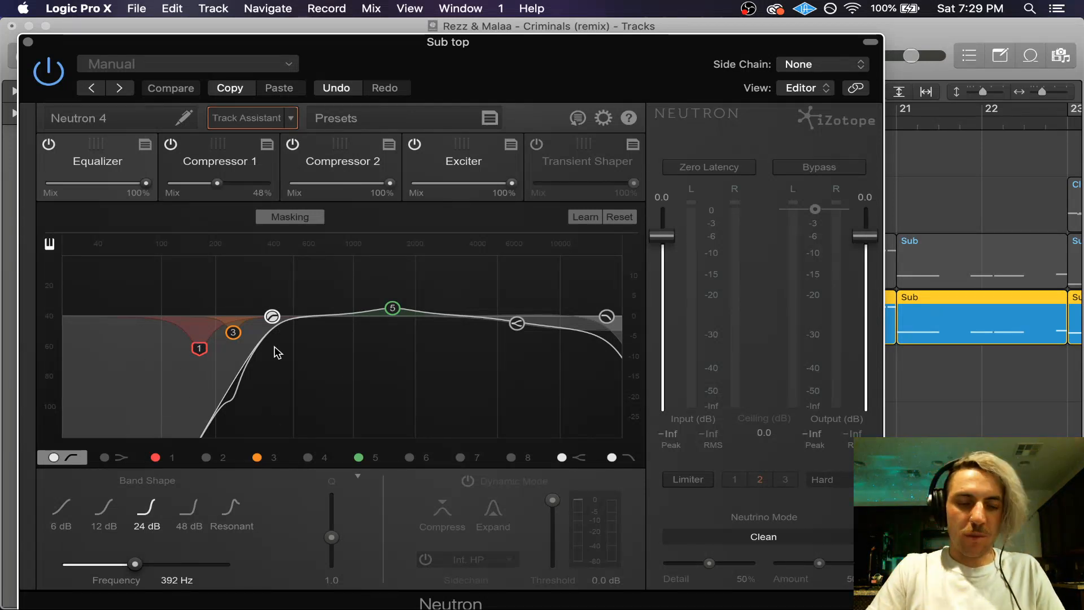
pyautogui.moveTo(272, 316); pyautogui.dragTo(274, 319)
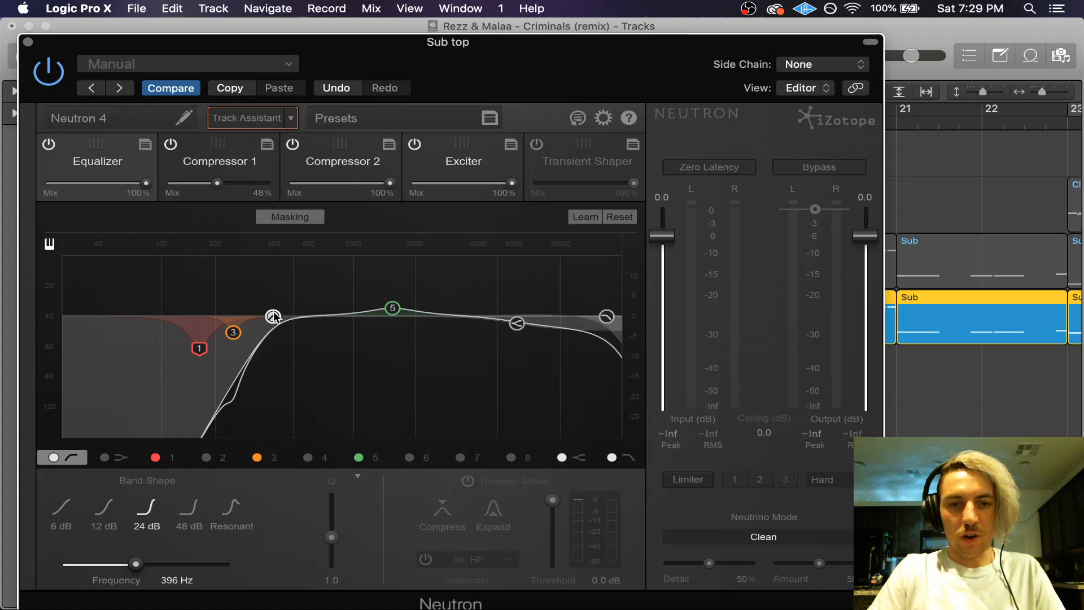
pyautogui.click(517, 324)
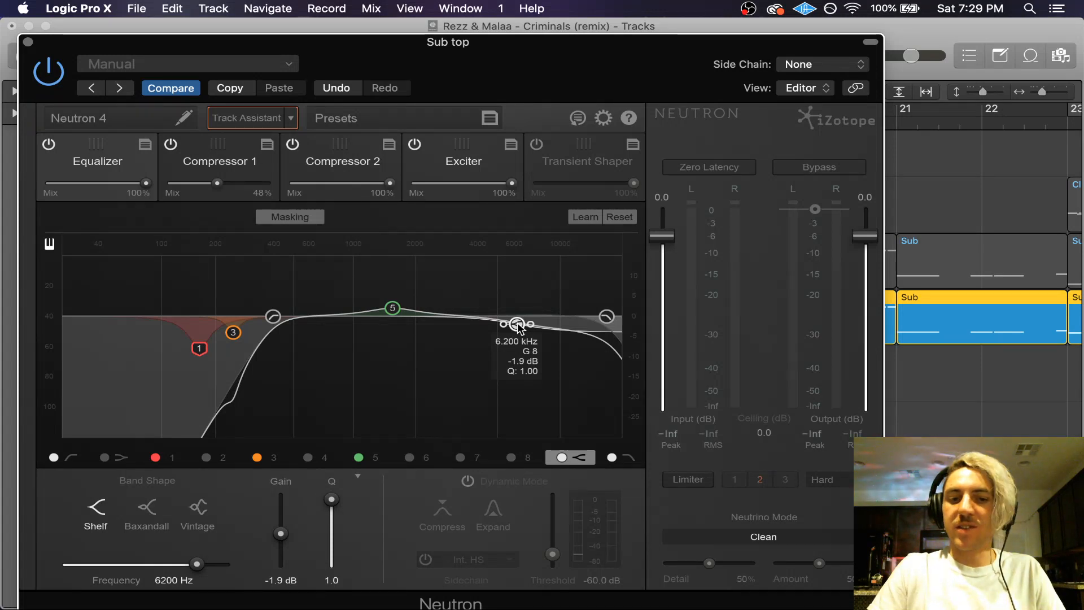
pyautogui.moveTo(518, 328); pyautogui.dragTo(516, 324)
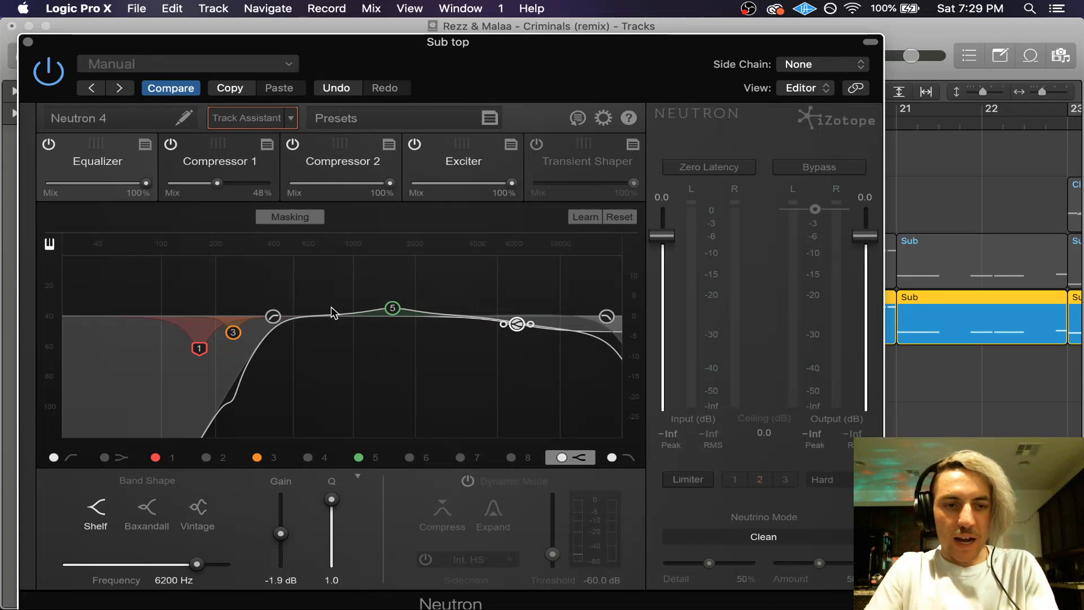
pyautogui.click(273, 318)
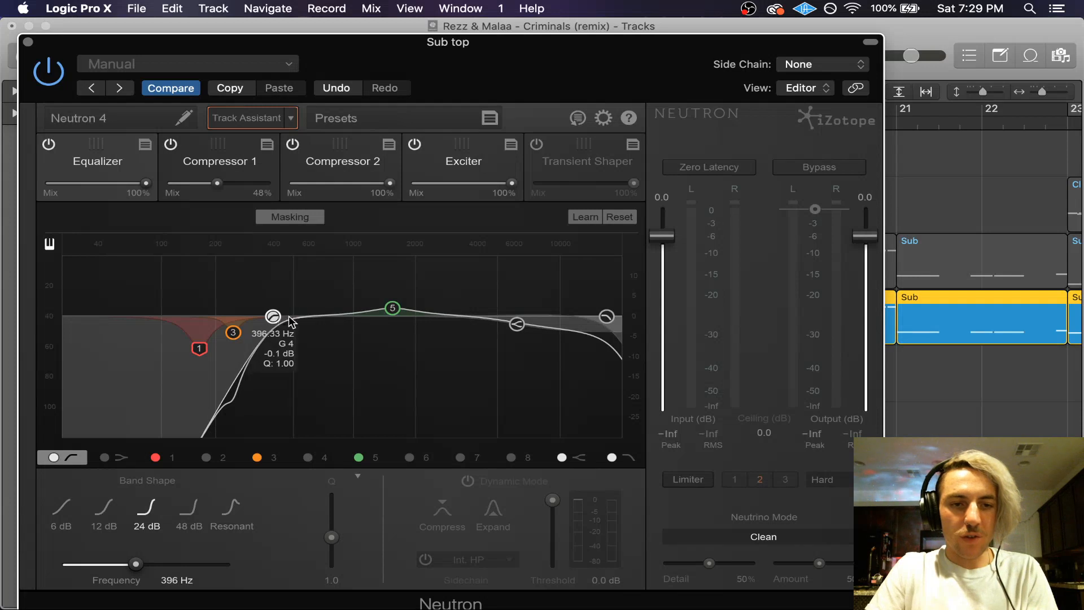
pyautogui.moveTo(274, 317); pyautogui.dragTo(272, 321)
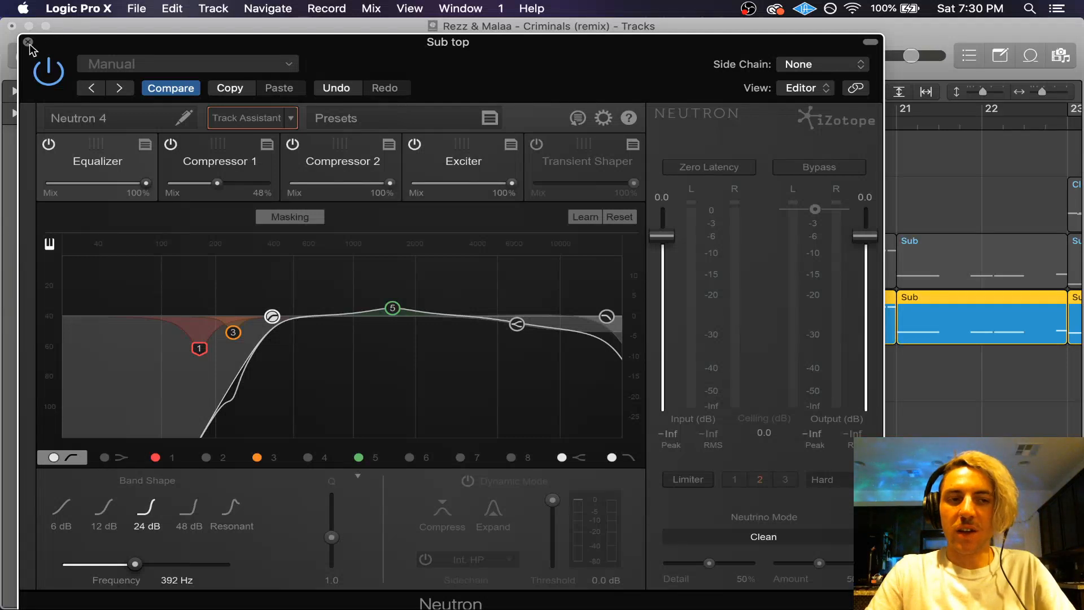
# Step: Play the soloed Sub top from bar 17 with its Neutron equalizer in view, and close the plug-in window
pyautogui.press('space')
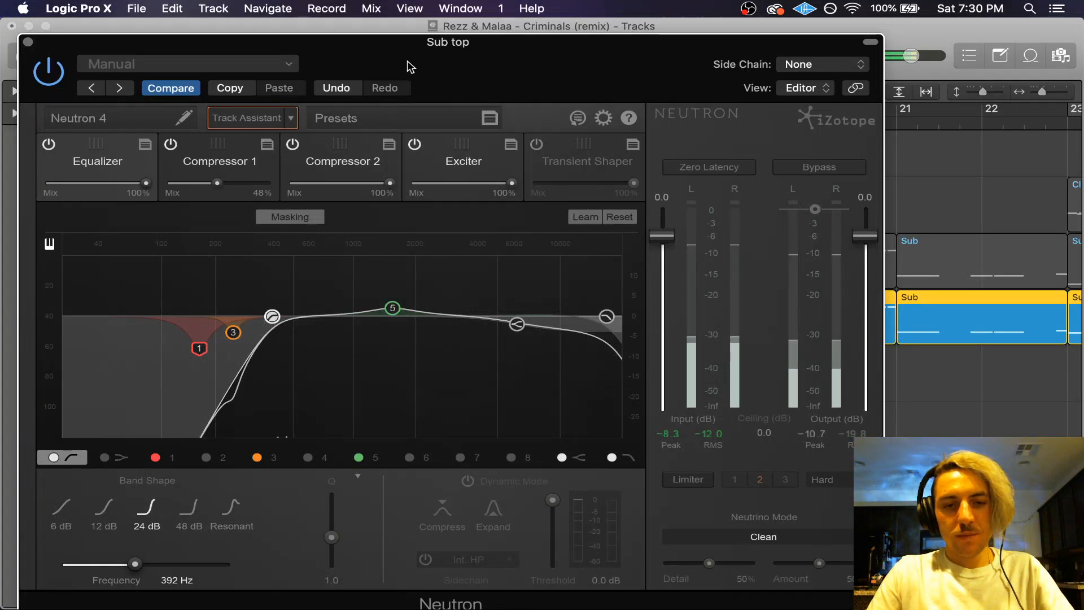
pyautogui.press('space')
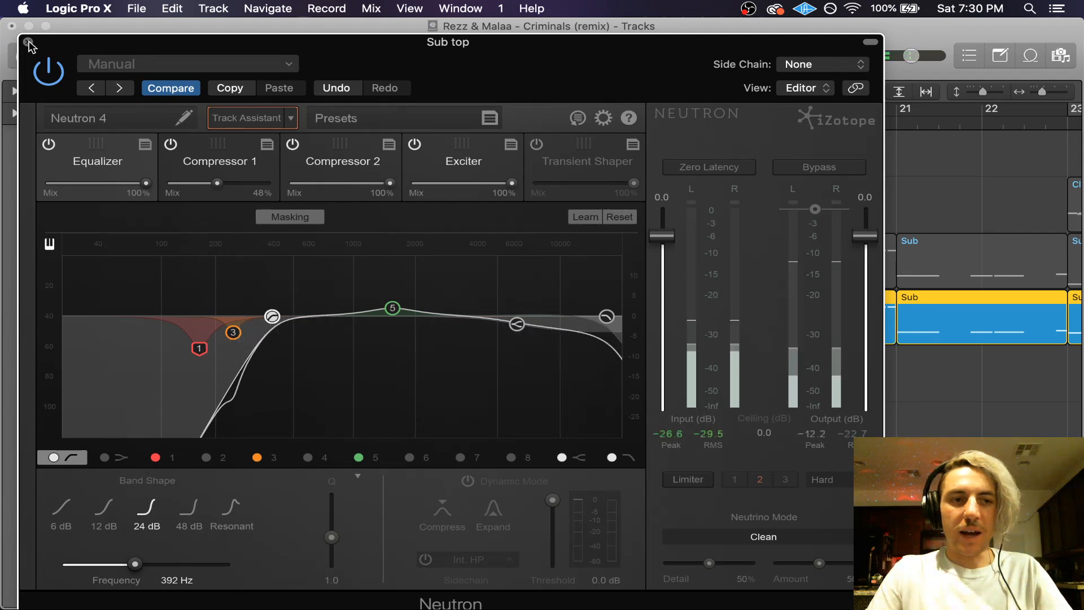
pyautogui.press('super+w')
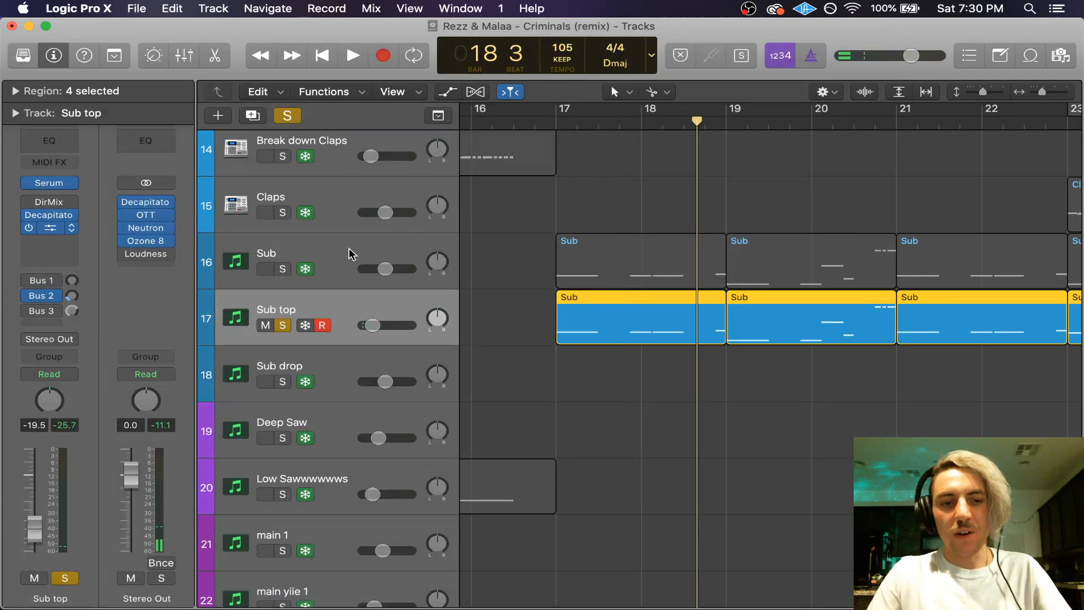
# Step: Clear the solo on Sub top, deselect its regions and save the project
pyautogui.click(282, 325)
pyautogui.click(561, 214)
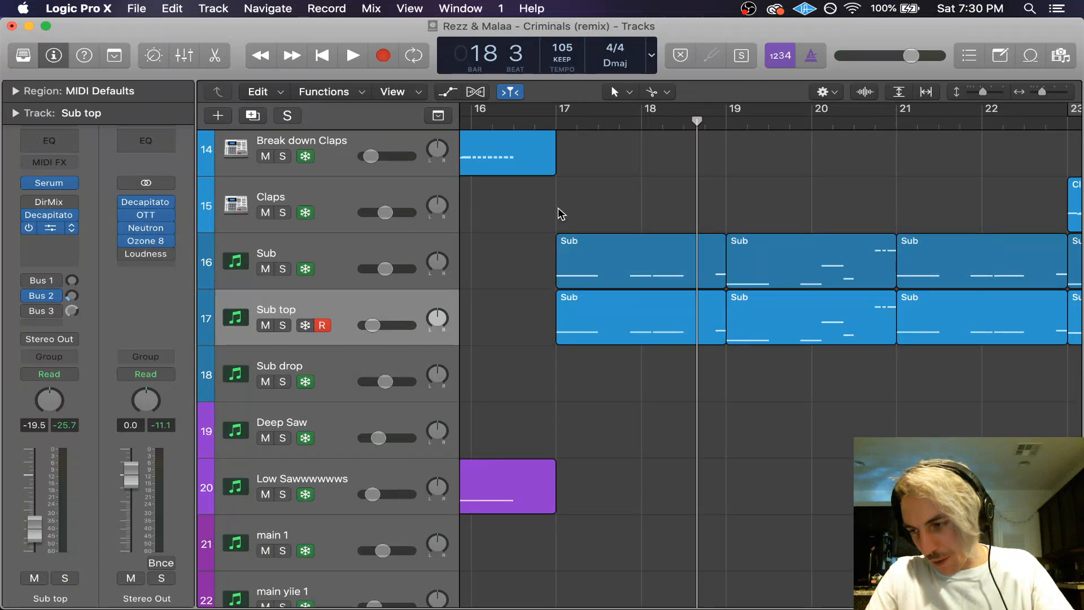
pyautogui.press('super+s')
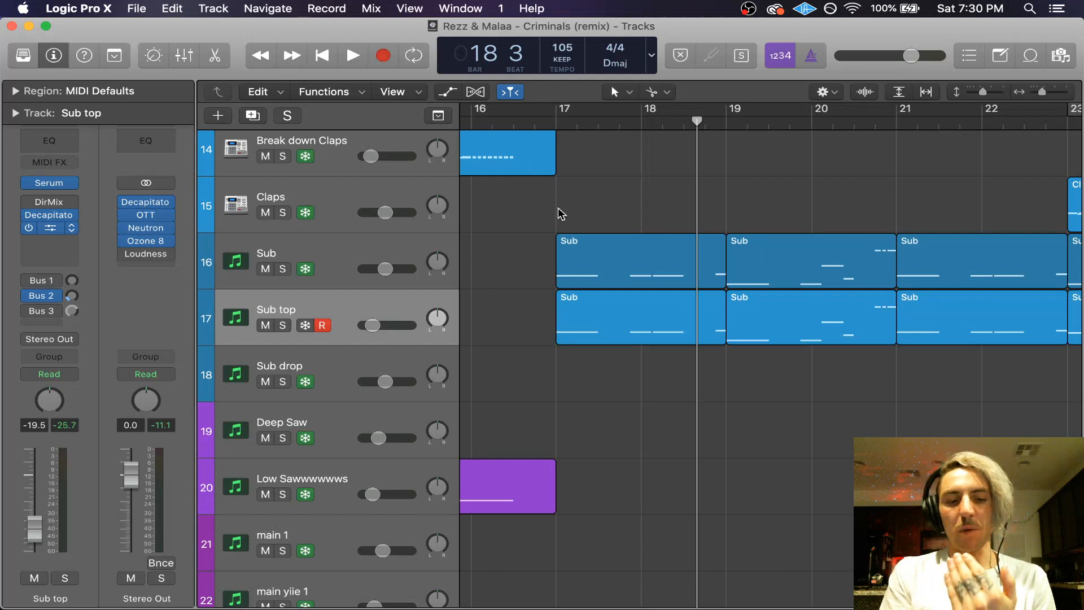
# Step: Look over the track list from Low Saw and the sub tracks up to the main vocal tracks
pyautogui.scroll(3, 561, 213)
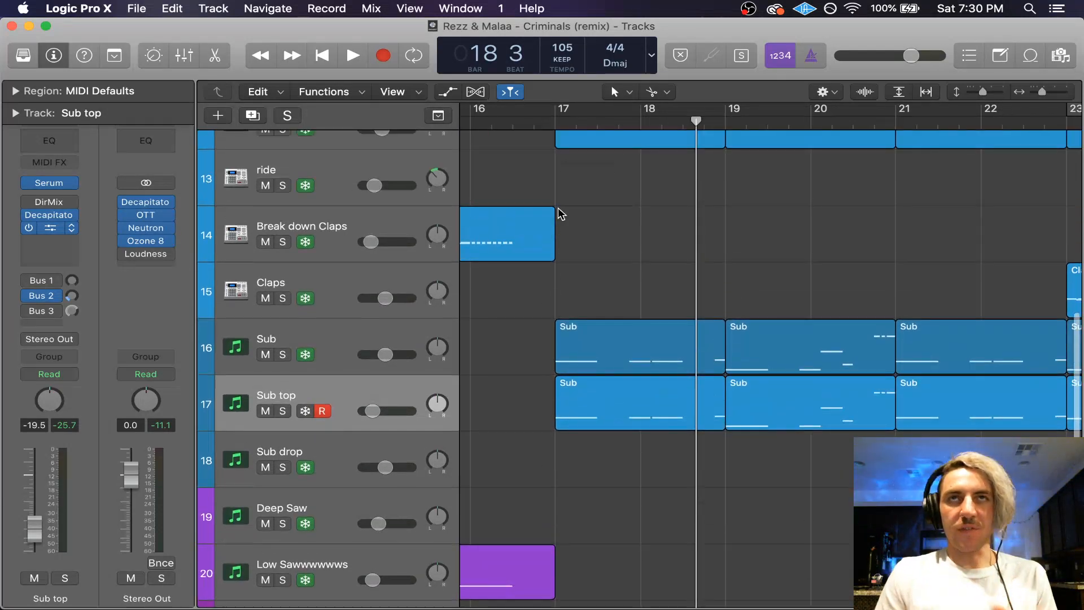
pyautogui.scroll(-2, 559, 213)
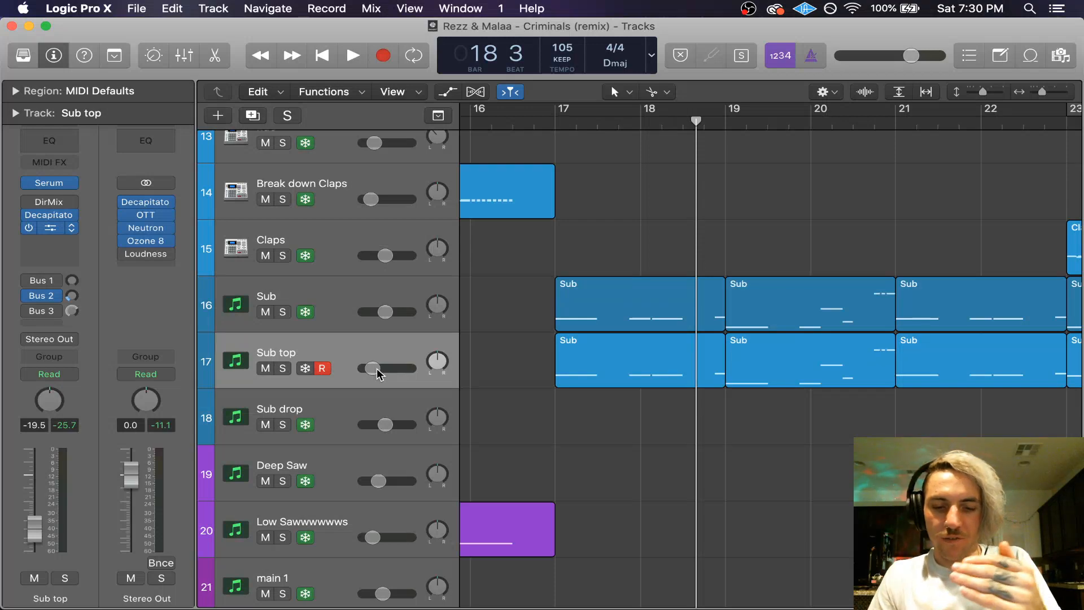
pyautogui.scroll(10, 379, 374)
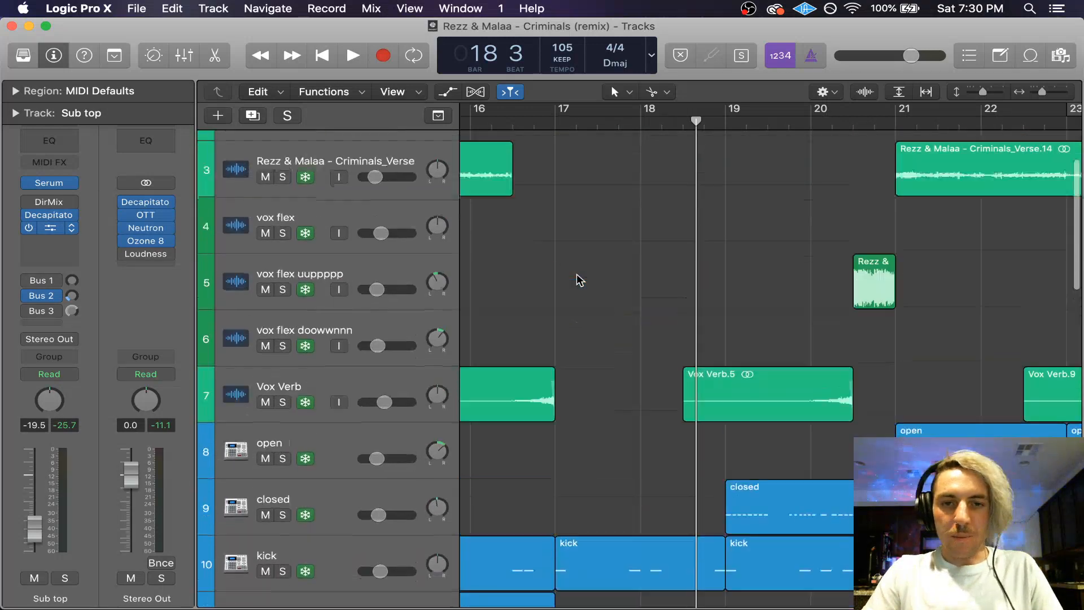
pyautogui.scroll(2, 579, 279)
pyautogui.scroll(-17, 580, 279)
pyautogui.scroll(5, 580, 280)
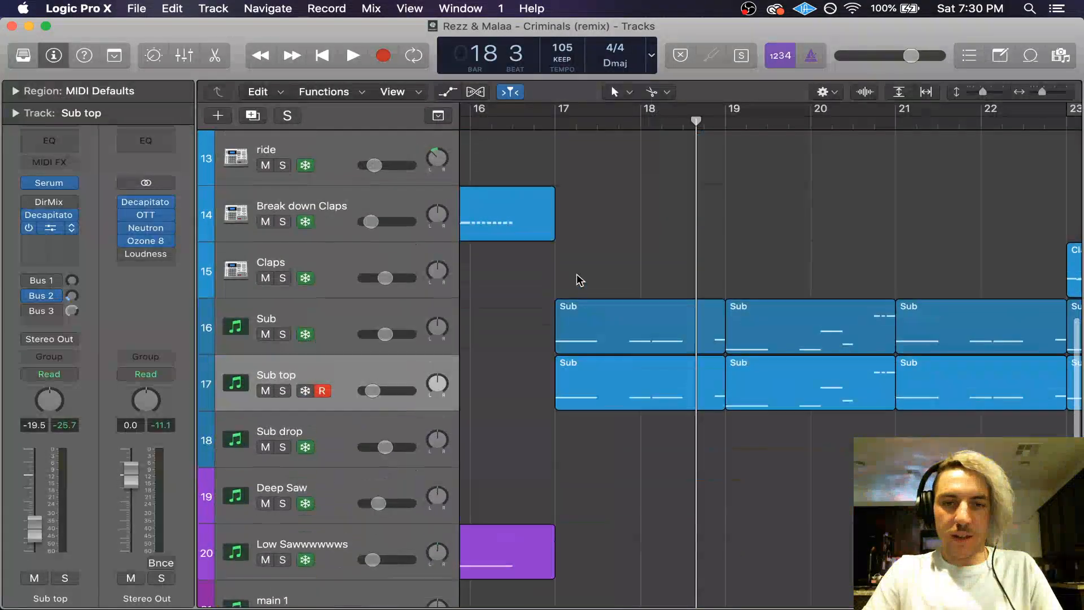
pyautogui.scroll(1, 580, 280)
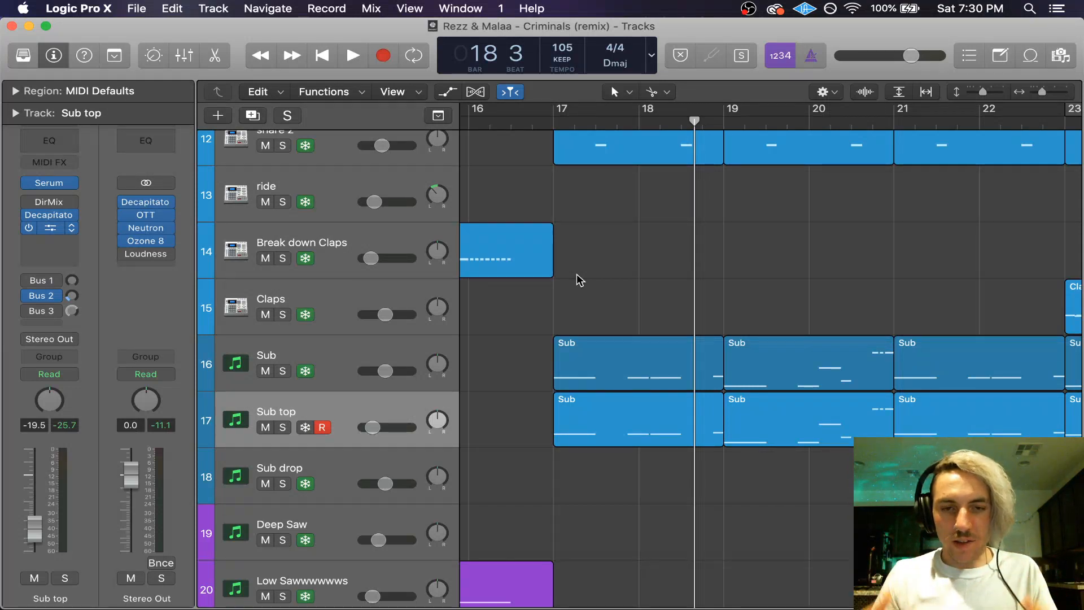
pyautogui.scroll(2, 578, 279)
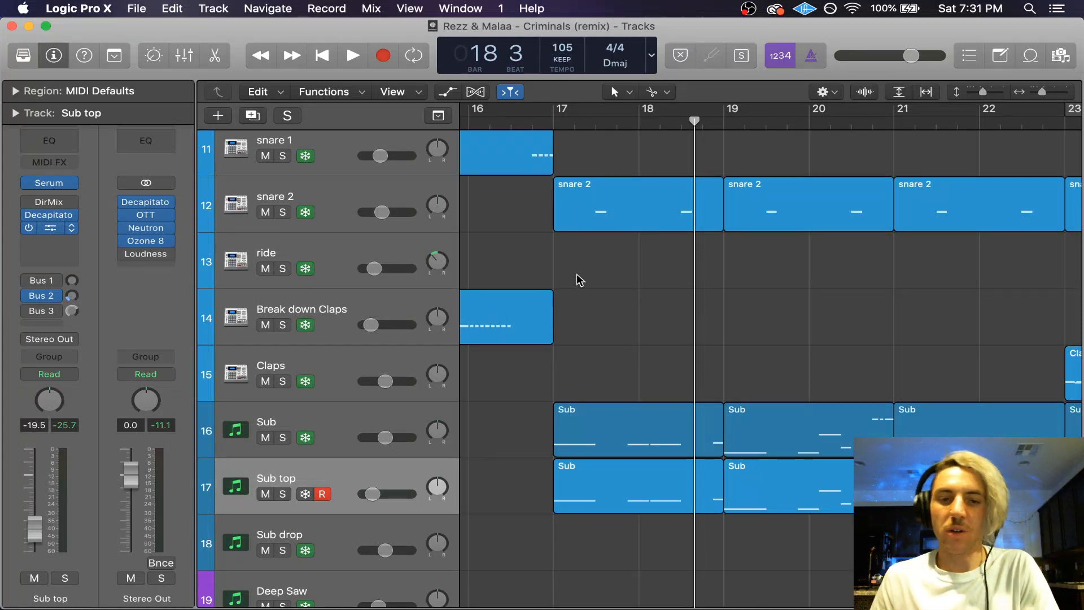
pyautogui.scroll(10, 579, 280)
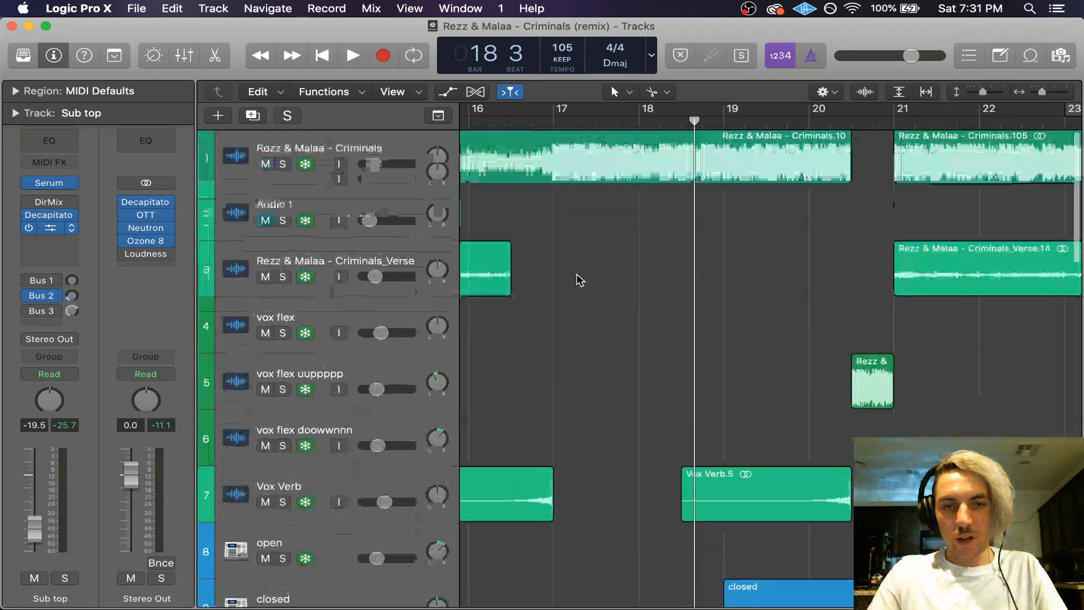
# Step: Fit more bars of the arrangement around the playhead and save the project
pyautogui.press('super+Left')
pyautogui.press('super+Left')
pyautogui.press('super+s')
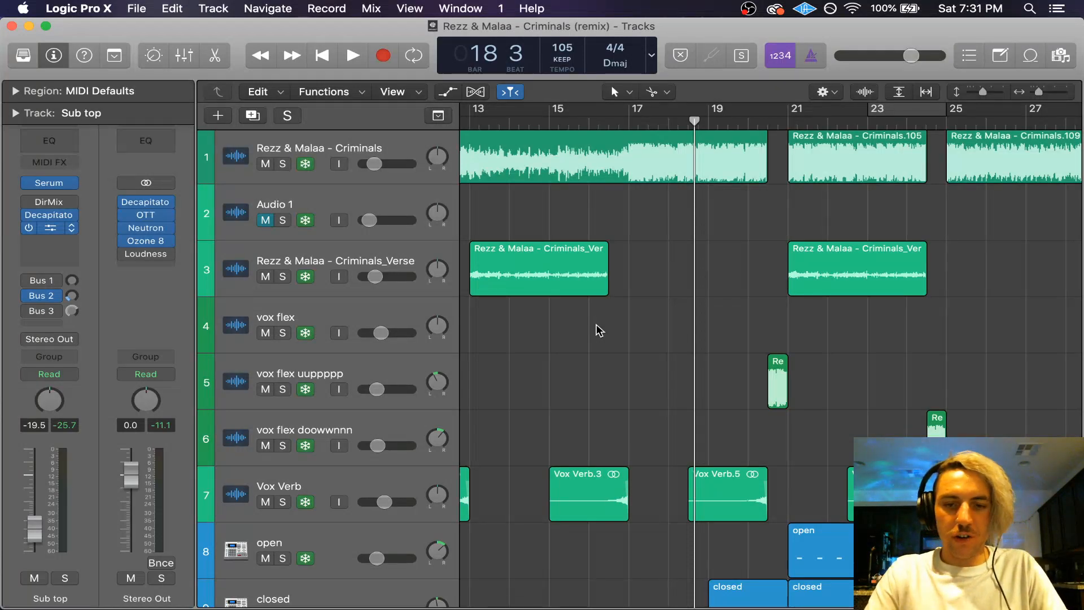
# Step: Play the full mix across bars 18 to 21 in stretches, checking the drum, sub and vocal tracks
pyautogui.scroll(-10, 600, 330)
pyautogui.hscroll(2, 599, 330)
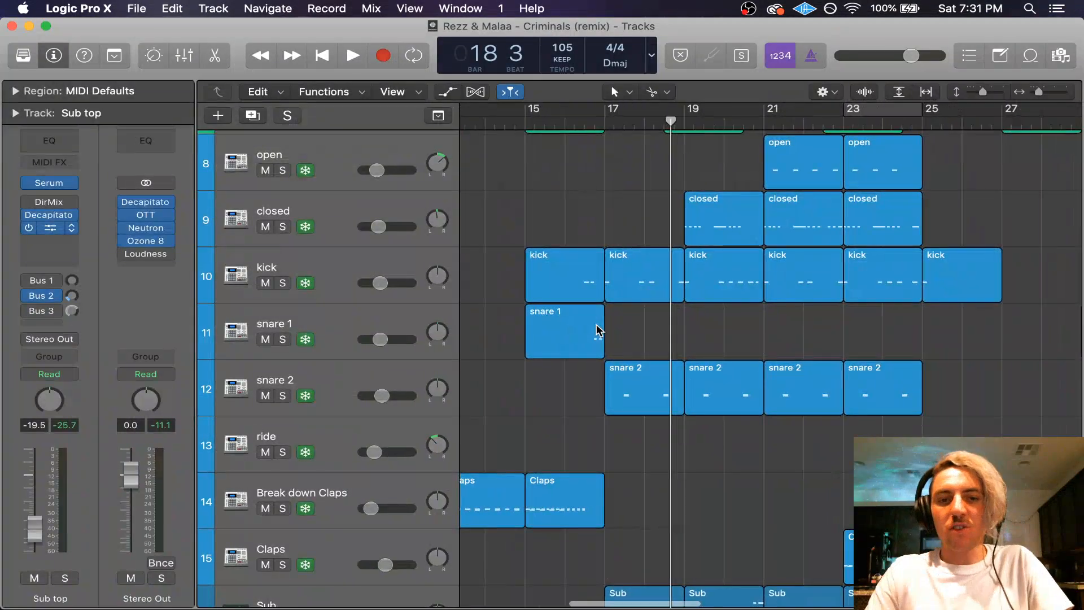
pyautogui.press('space')
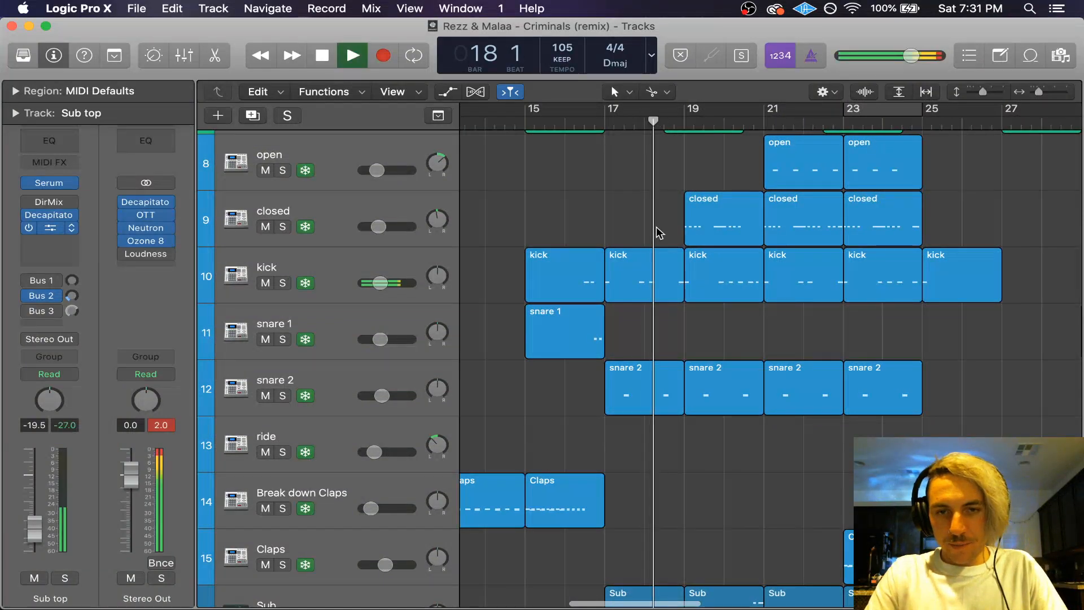
pyautogui.hscroll(2, 587, 220)
pyautogui.press('space')
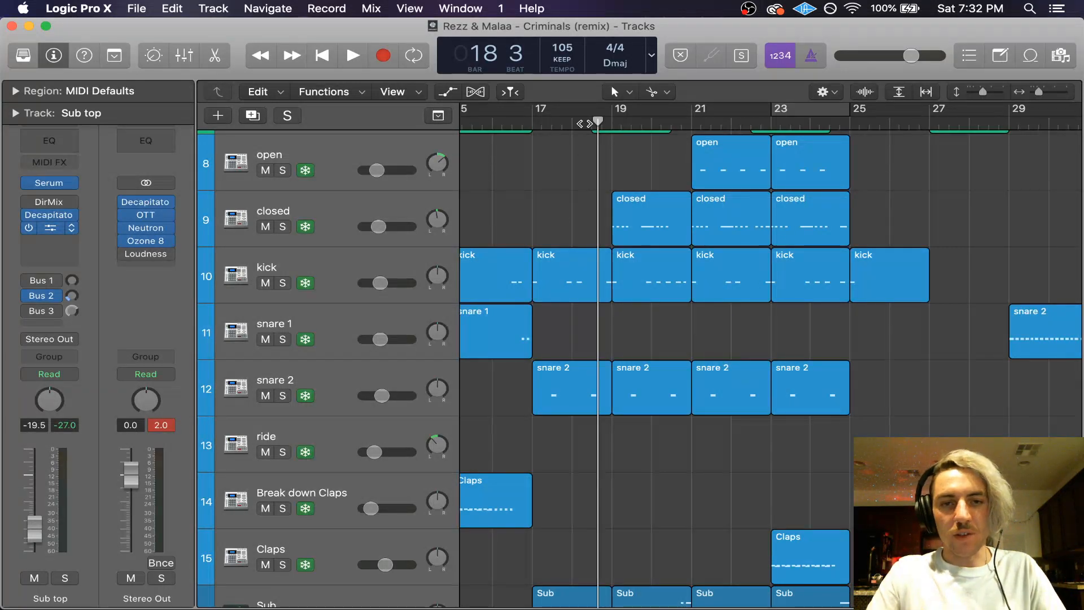
pyautogui.press('space')
pyautogui.scroll(-1, 569, 218)
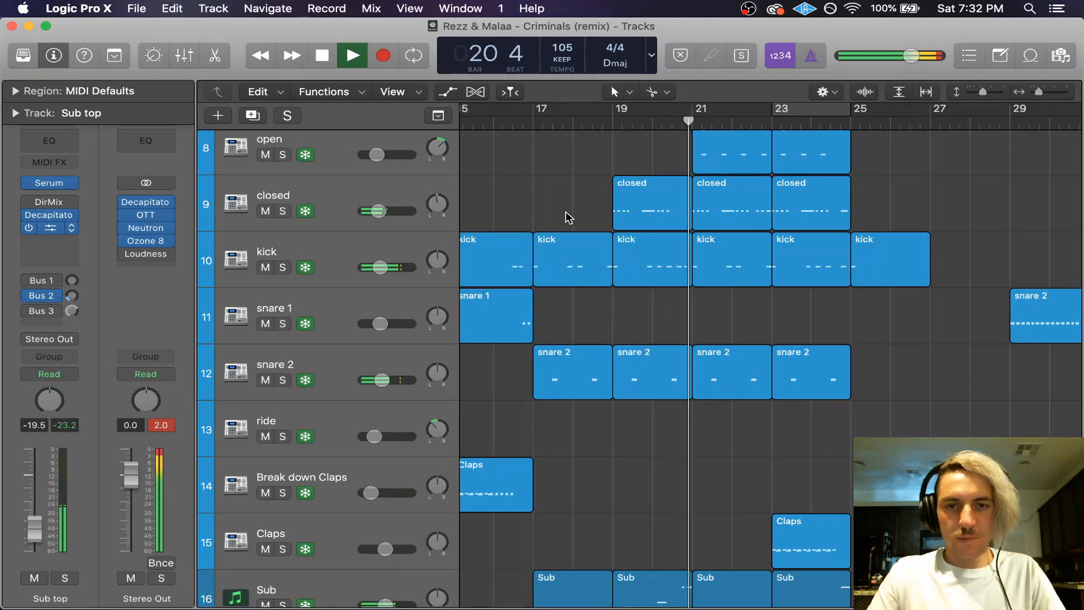
pyautogui.scroll(5, 569, 218)
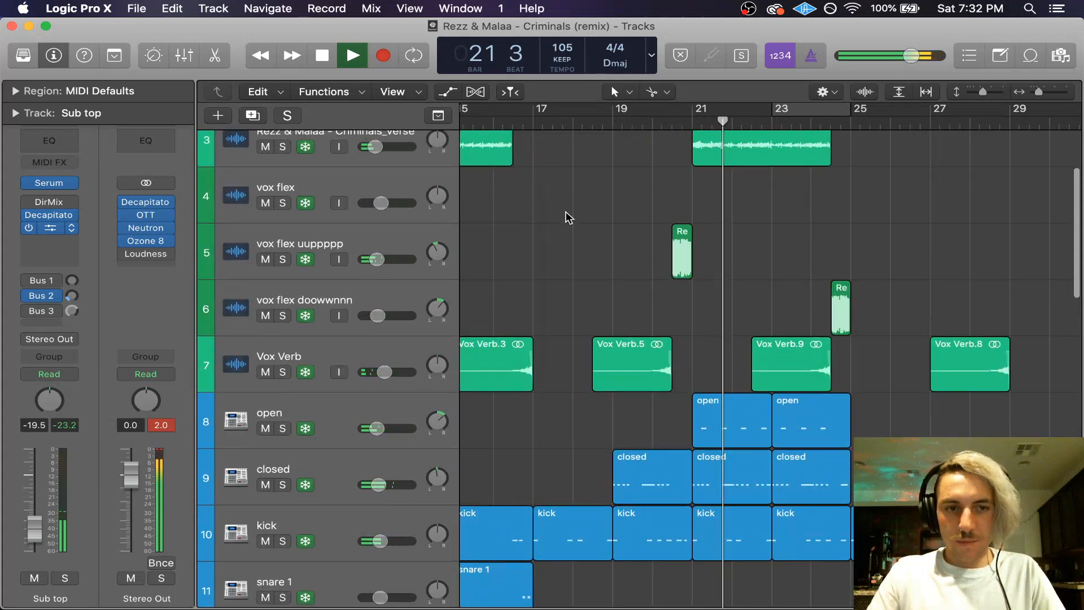
pyautogui.press('space')
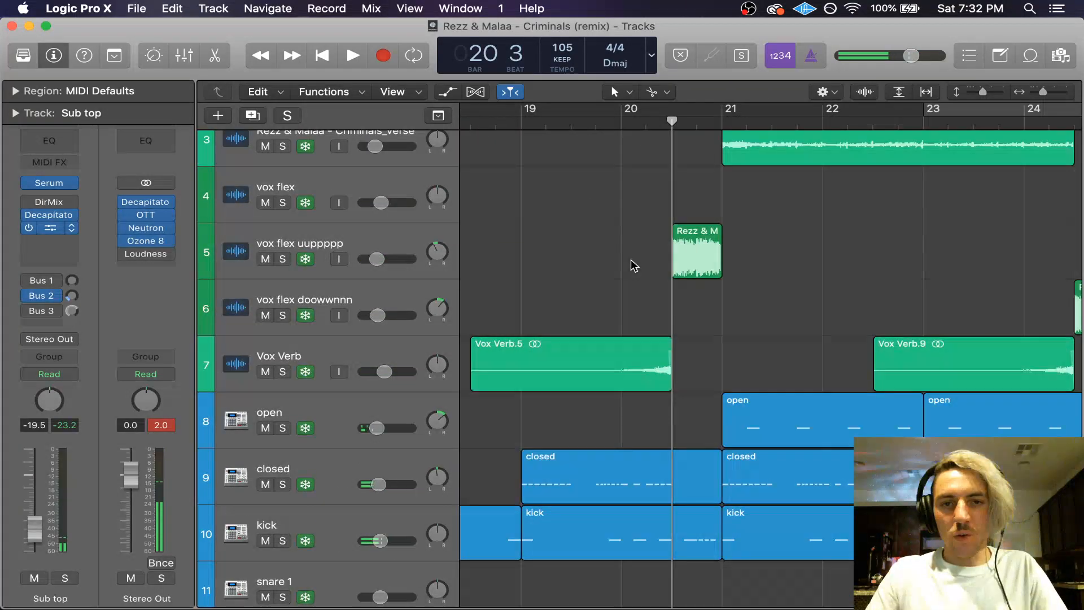
# Step: Select the short region on the vox flex uuppppp track just before bar 21
pyautogui.scroll(-5, 634, 266)
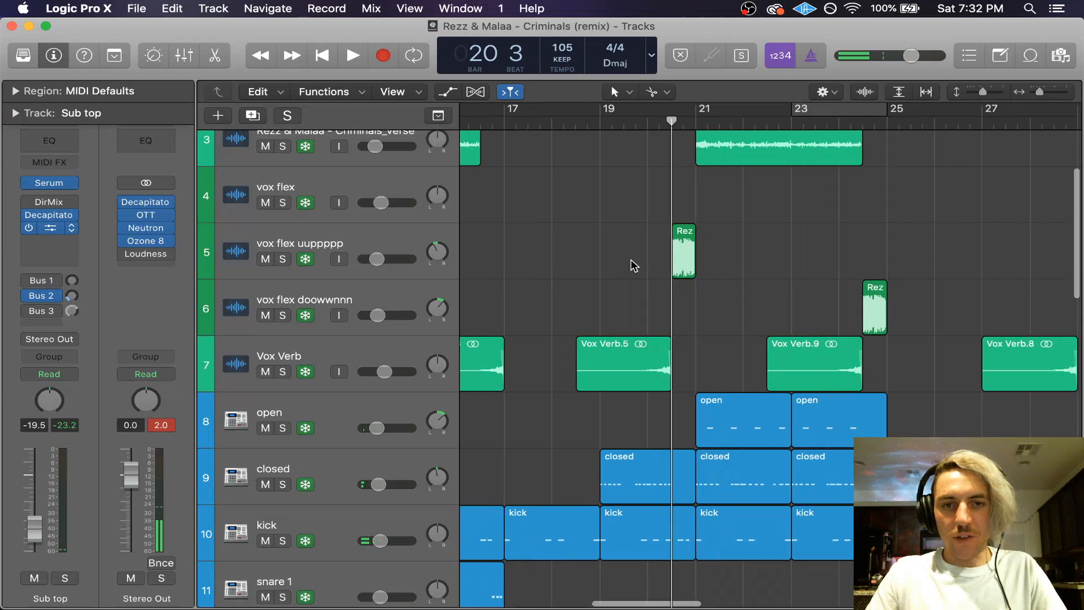
pyautogui.scroll(1, 634, 266)
pyautogui.scroll(2, 647, 256)
pyautogui.scroll(-3, 648, 258)
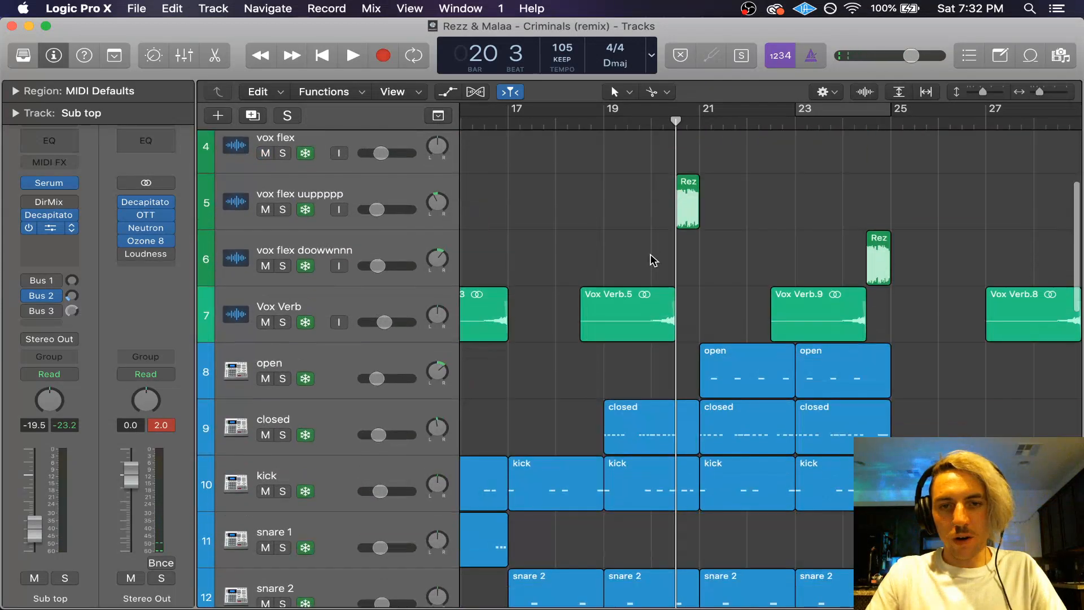
pyautogui.hscroll(1, 660, 214)
pyautogui.scroll(1, 660, 213)
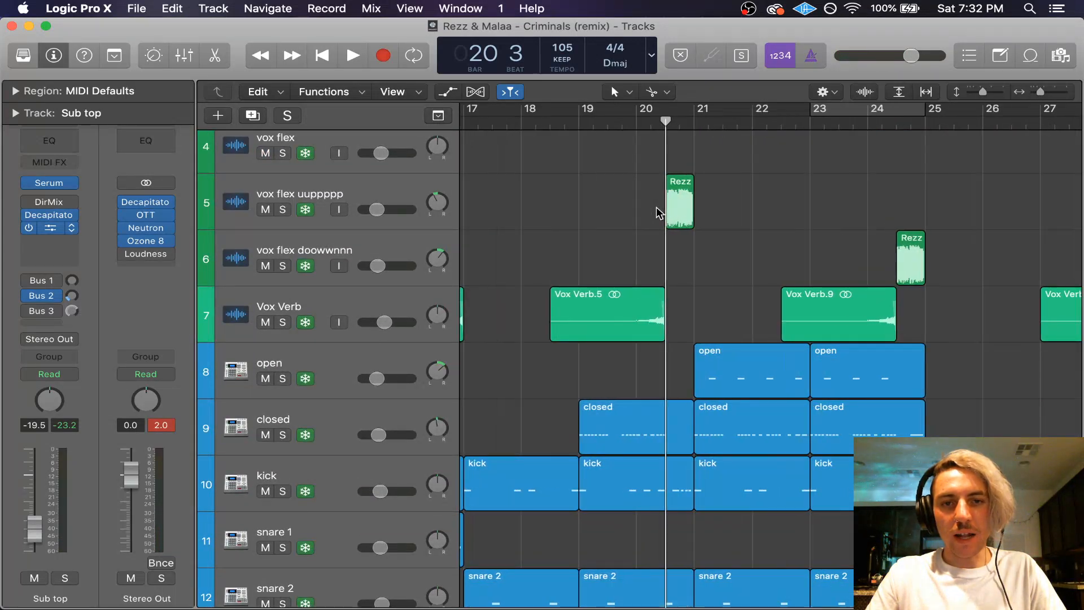
pyautogui.scroll(2, 660, 214)
pyautogui.scroll(2, 659, 213)
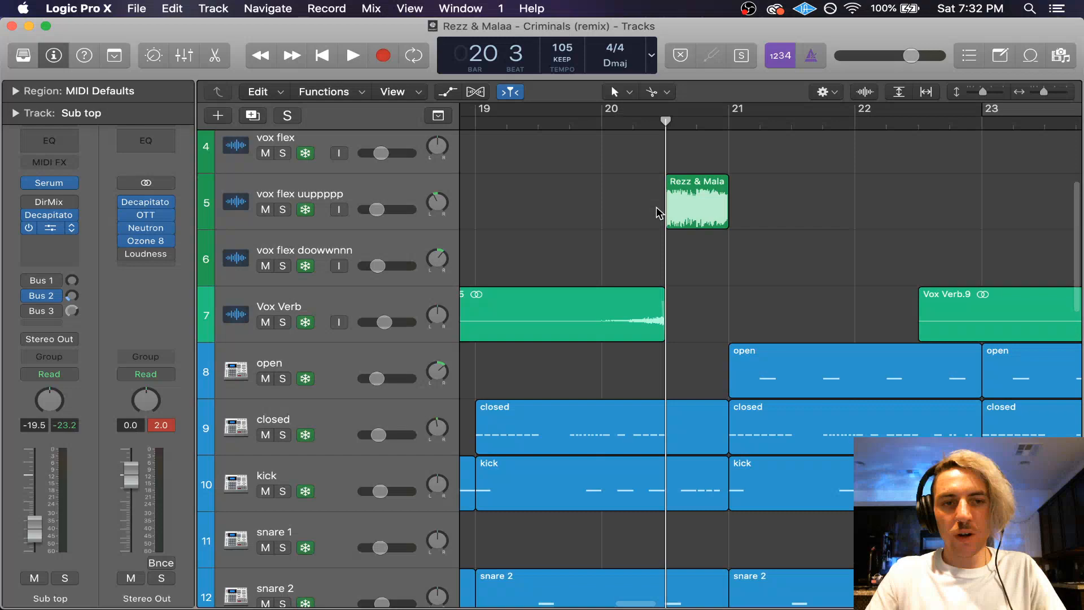
pyautogui.scroll(1, 656, 208)
pyautogui.moveTo(657, 208); pyautogui.dragTo(733, 157)
pyautogui.scroll(4, 722, 169)
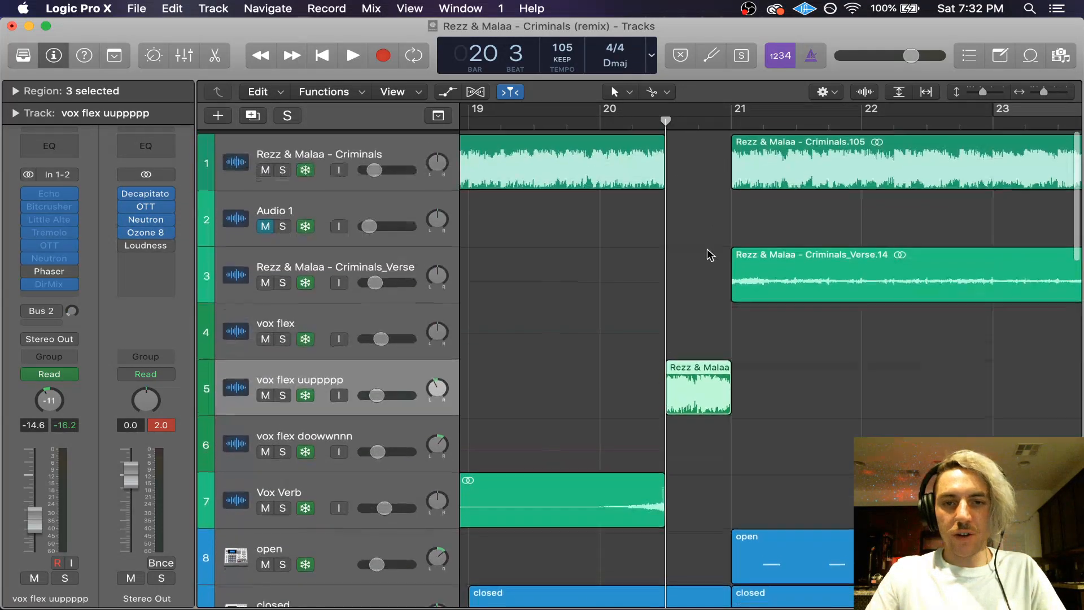
# Step: Solo the vox flex uuppppp track with its region in close view
pyautogui.scroll(-3, 600, 164)
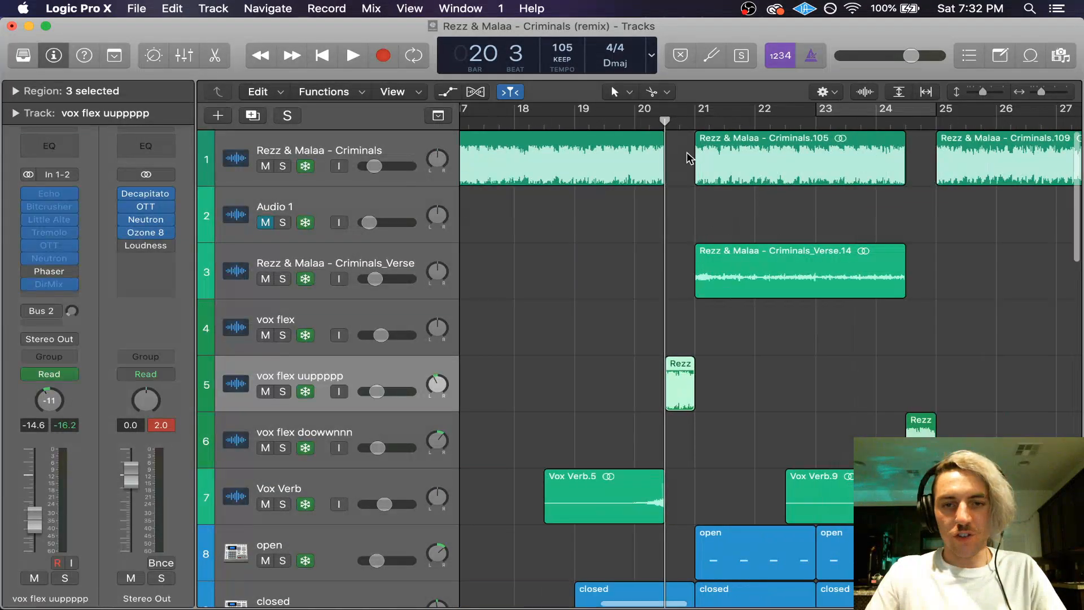
pyautogui.scroll(4, 683, 255)
pyautogui.scroll(-1, 683, 255)
pyautogui.click(282, 350)
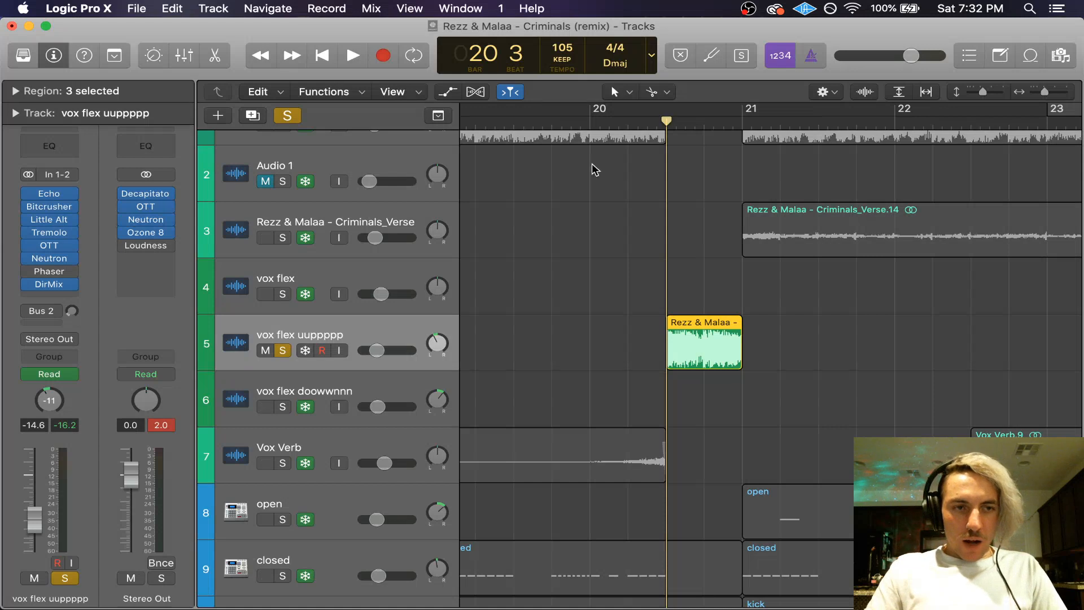
# Step: Open Little AlterBoy on vox flex uuppppp, play the soloed region and examine the plug-in's pitch, formant, drive and mix settings
pyautogui.click(54, 220)
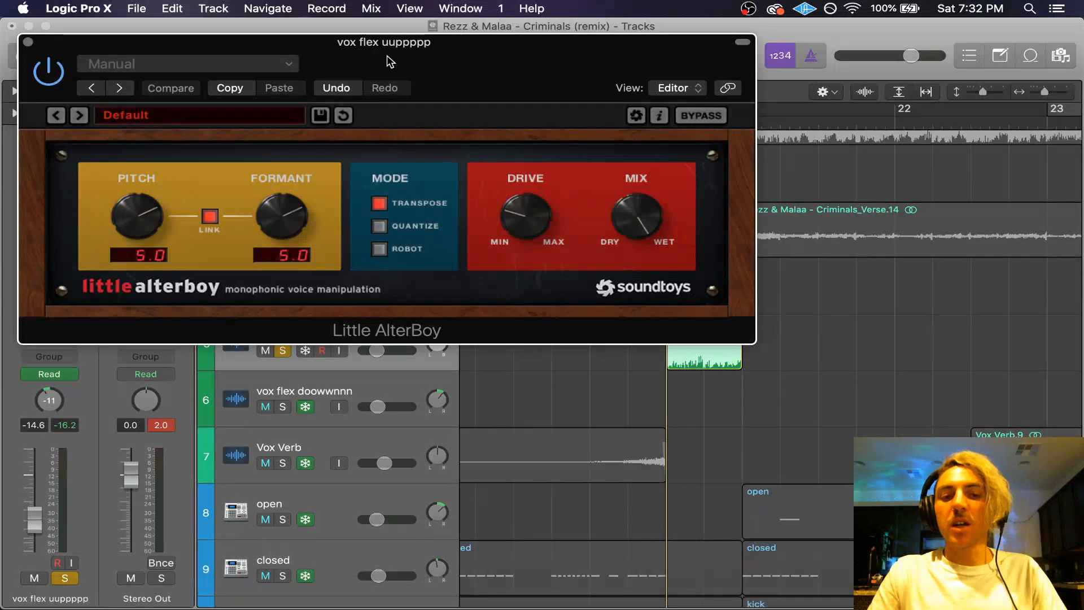
pyautogui.moveTo(387, 61); pyautogui.dragTo(483, 202)
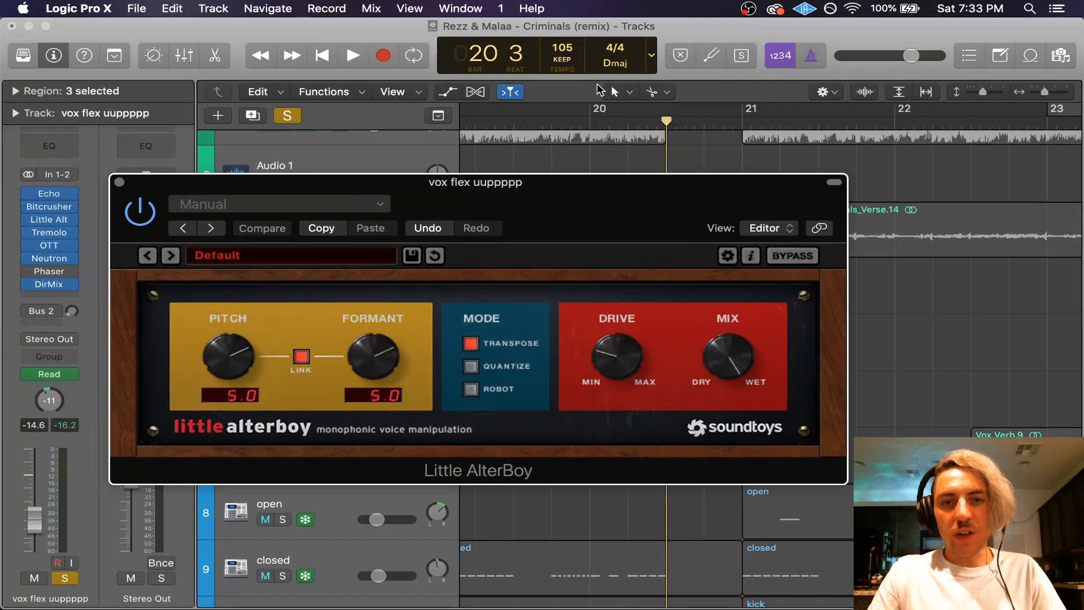
pyautogui.moveTo(559, 207); pyautogui.dragTo(556, 158)
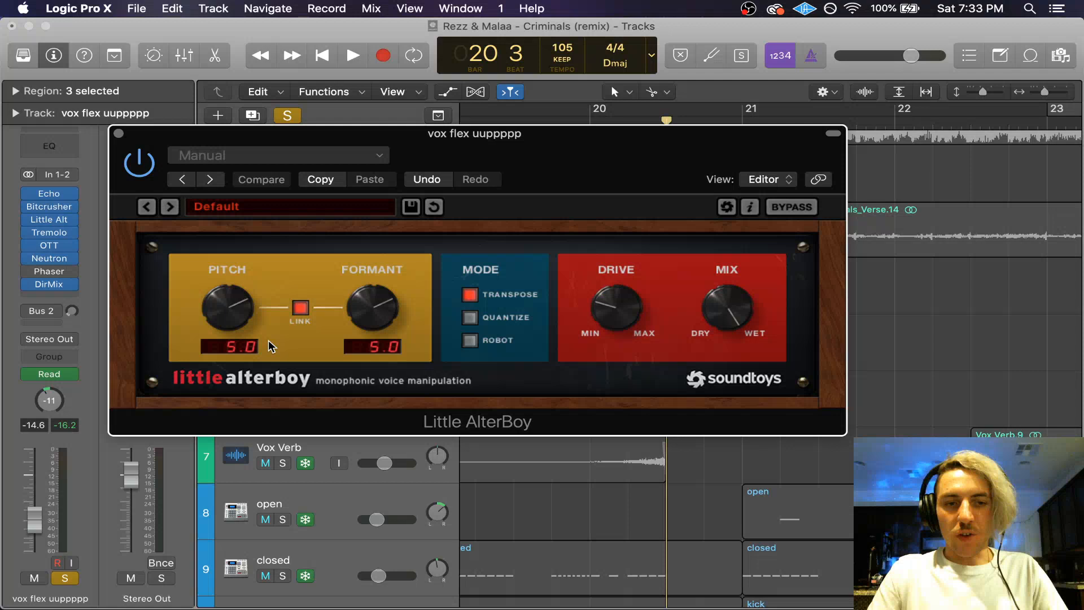
pyautogui.moveTo(572, 144); pyautogui.dragTo(618, 482)
pyautogui.press('space')
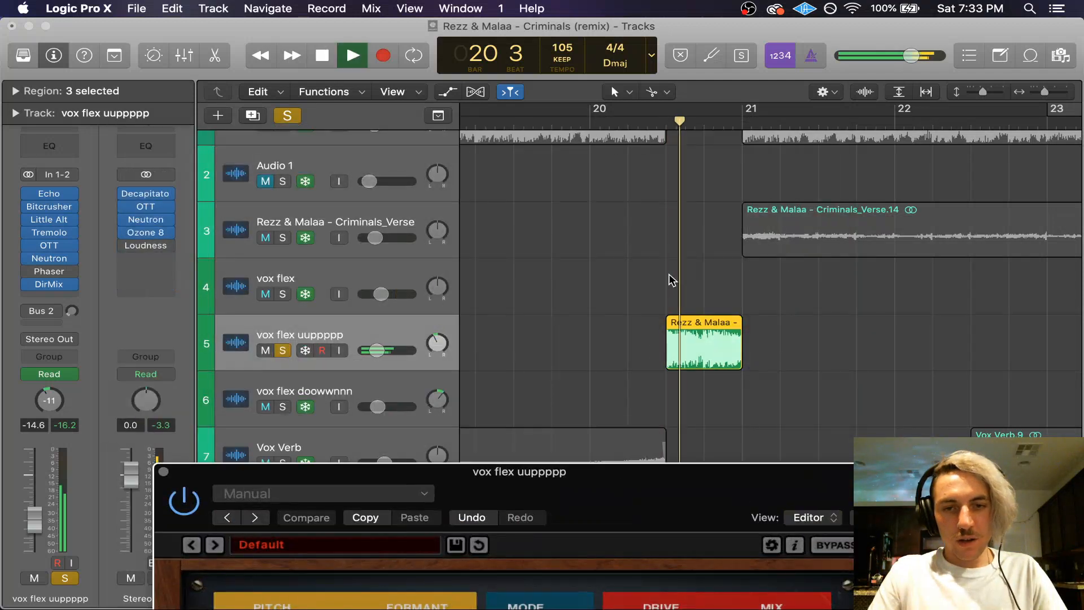
pyautogui.press('space')
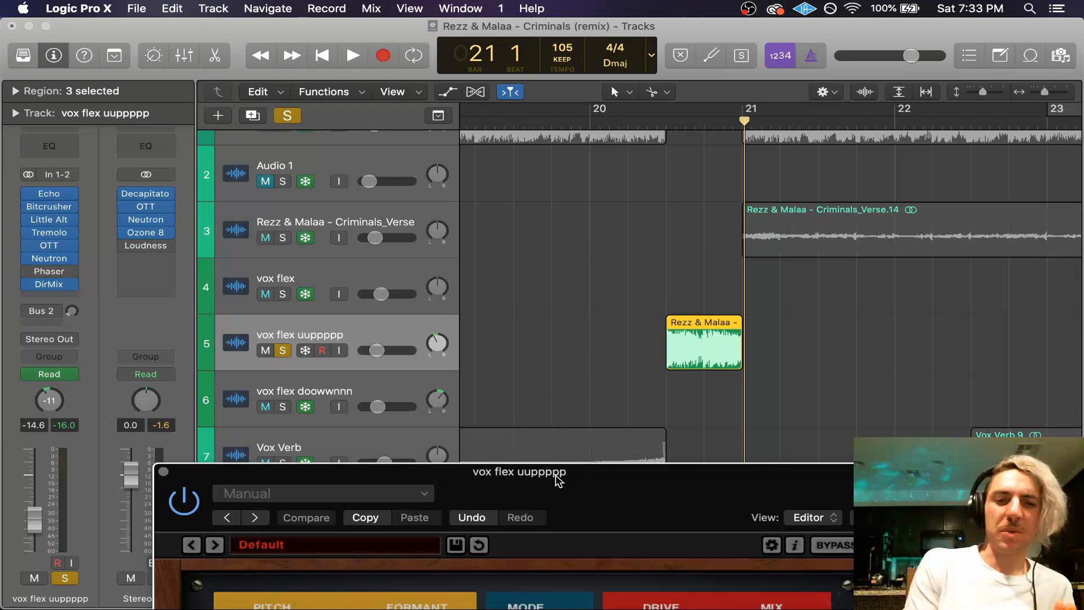
pyautogui.moveTo(559, 480); pyautogui.dragTo(582, 272)
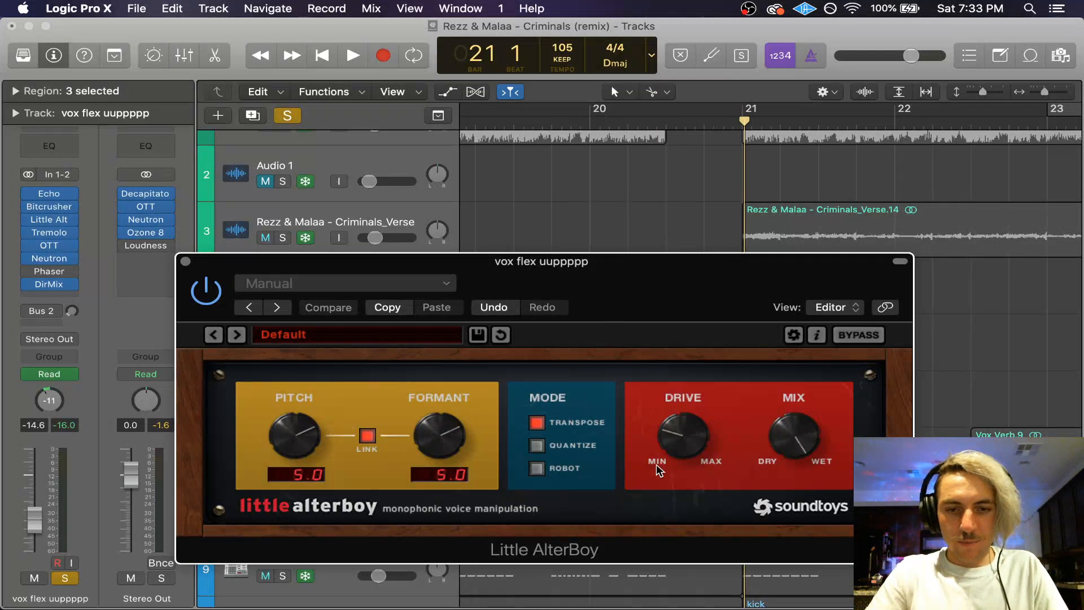
pyautogui.moveTo(621, 286); pyautogui.dragTo(618, 195)
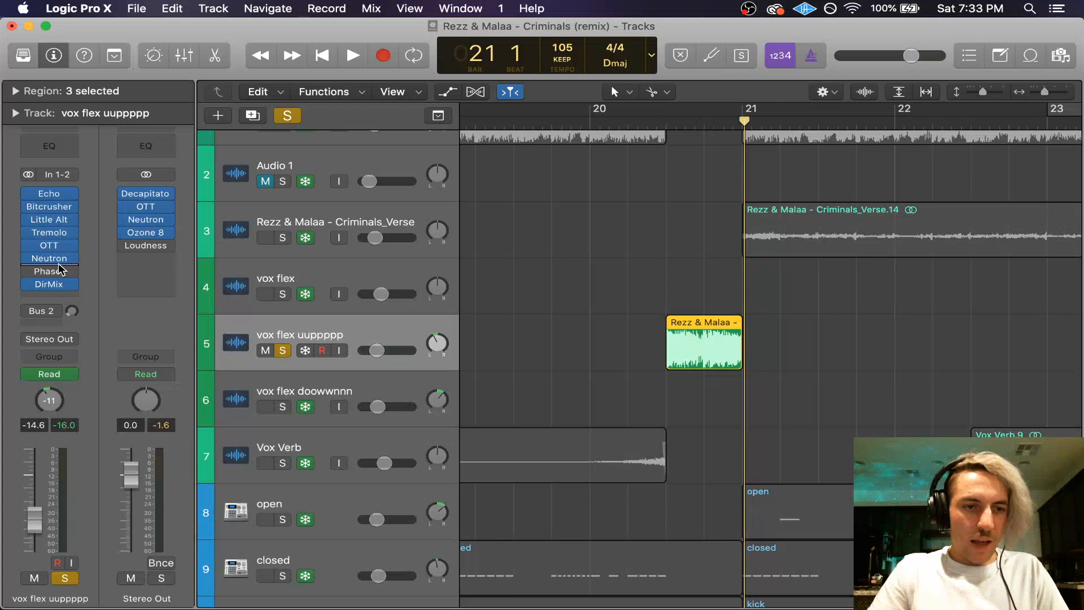
# Step: Open Neutron on vox flex uuppppp, examine its equalizer's low-pass filter, Exciter and Compressor 2, and close the plug-in window
pyautogui.click(50, 260)
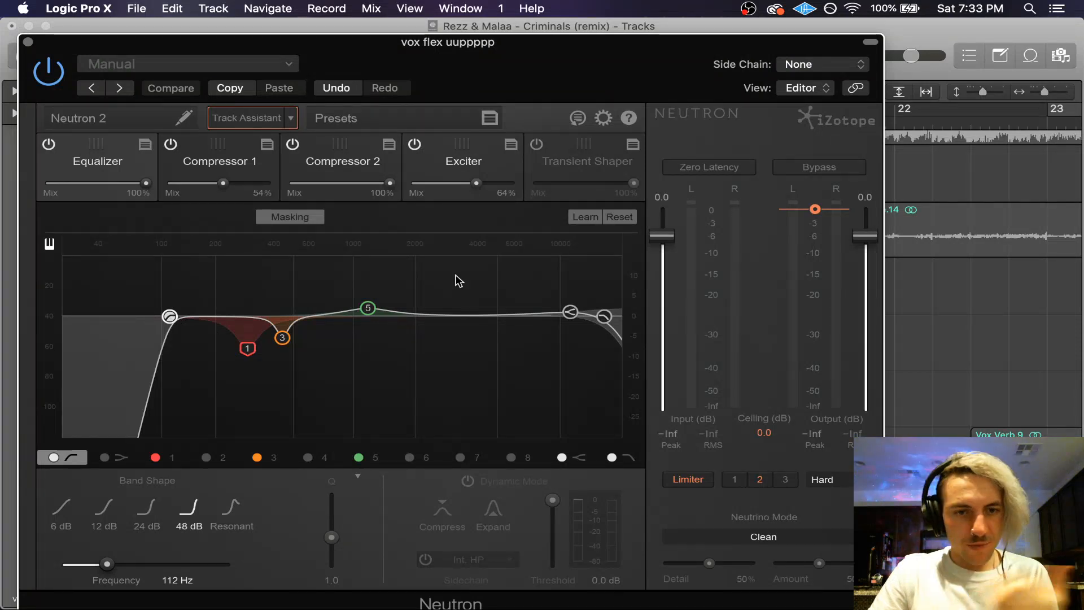
pyautogui.click(604, 316)
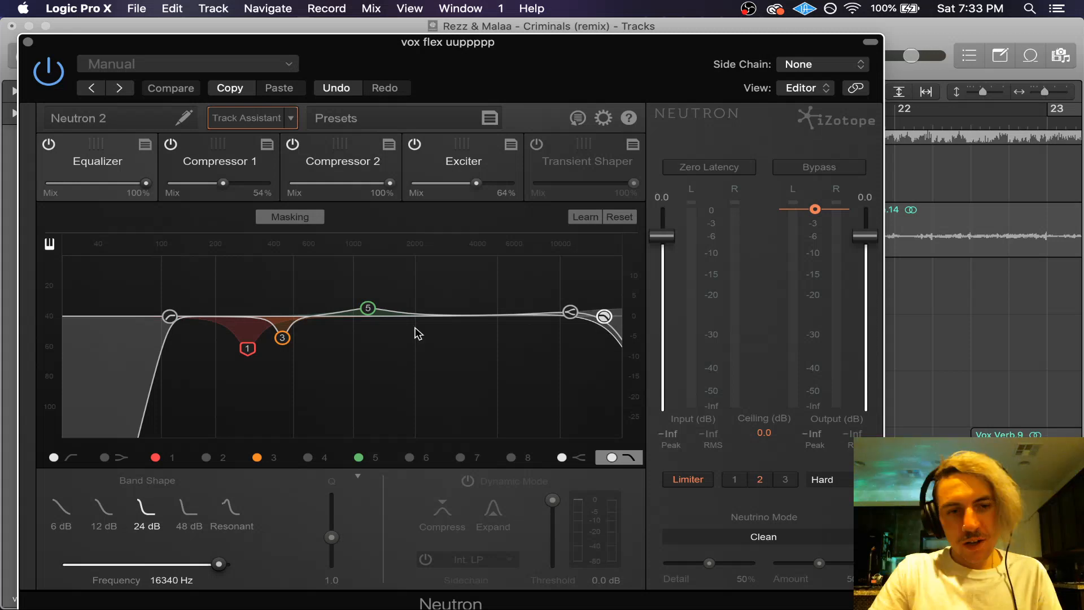
pyautogui.click(452, 165)
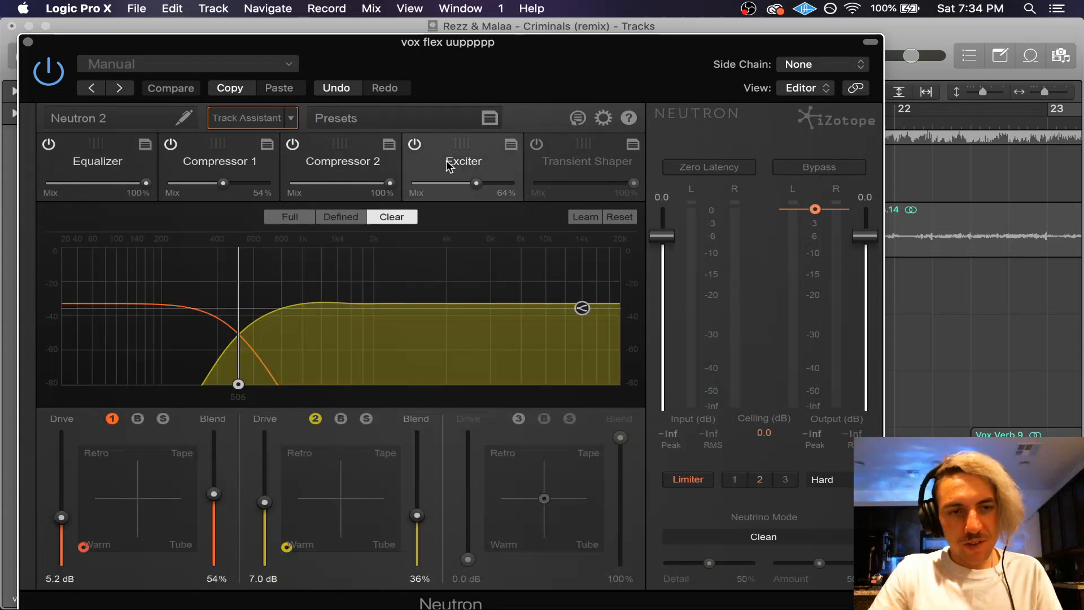
pyautogui.click(321, 167)
pyautogui.click(28, 42)
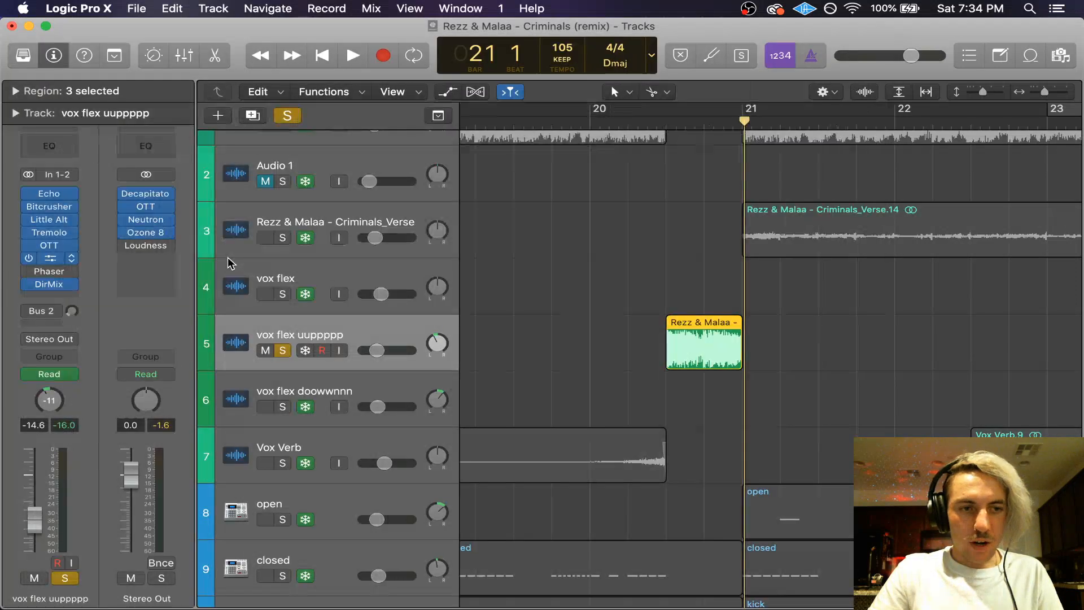
# Step: Open the Tremolo plug-in on vox flex uuppppp and set its depth to 74%
pyautogui.click(54, 234)
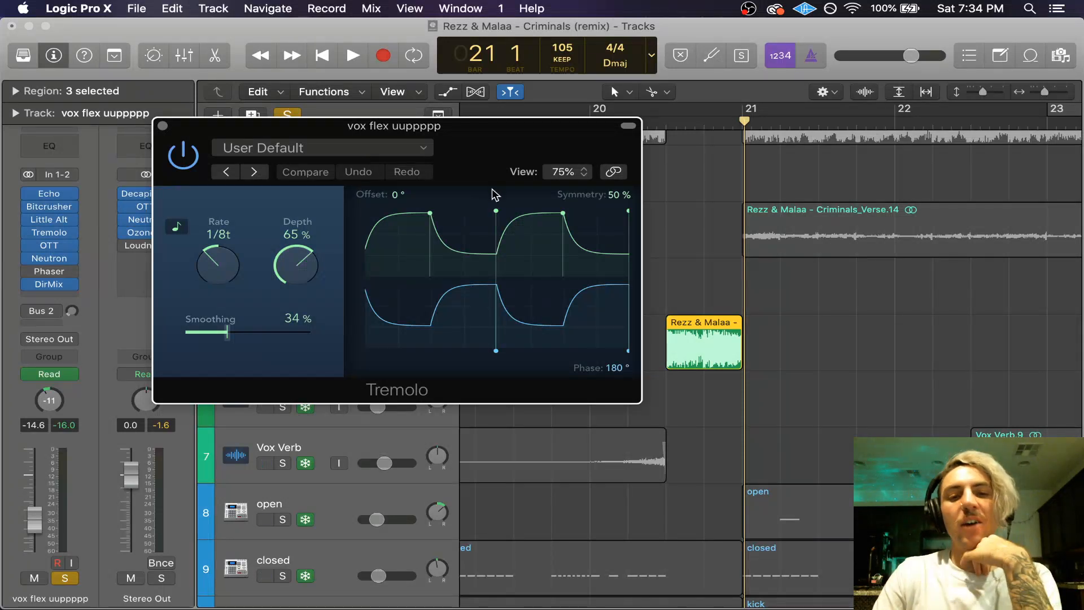
pyautogui.moveTo(497, 144); pyautogui.dragTo(497, 148)
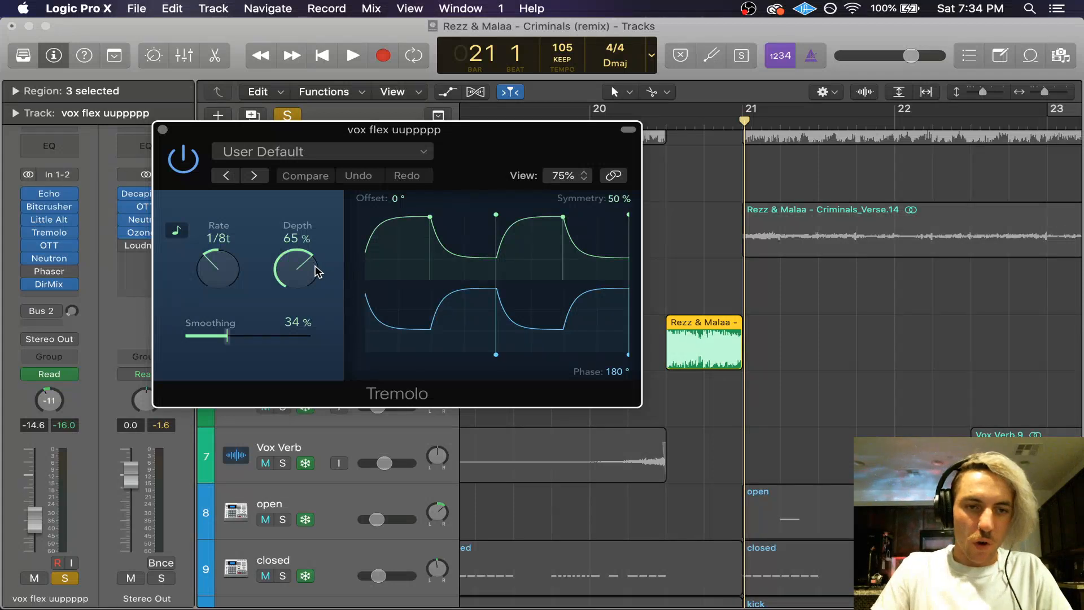
pyautogui.moveTo(316, 272); pyautogui.dragTo(319, 250)
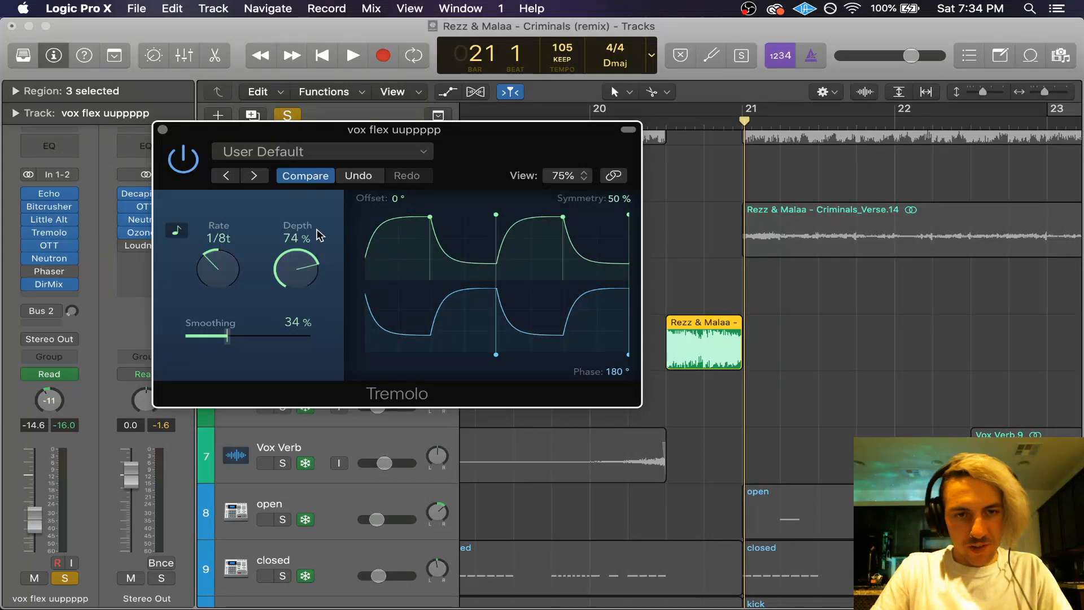
# Step: Set the Tremolo's smoothing to 10% on vox flex uuppppp, playing the soloed region to judge the change
pyautogui.press('space')
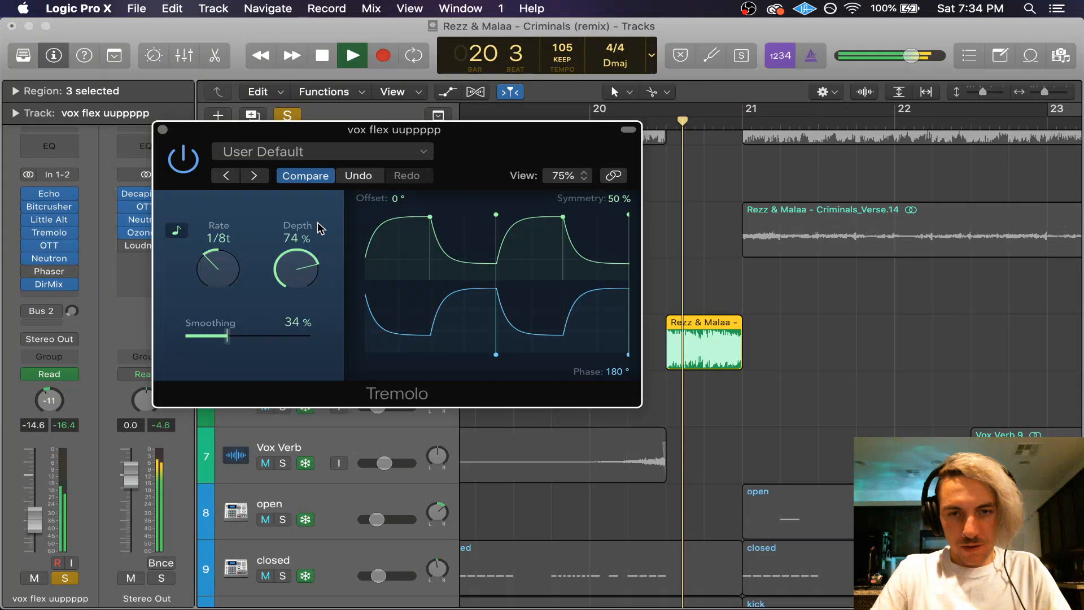
pyautogui.press('space')
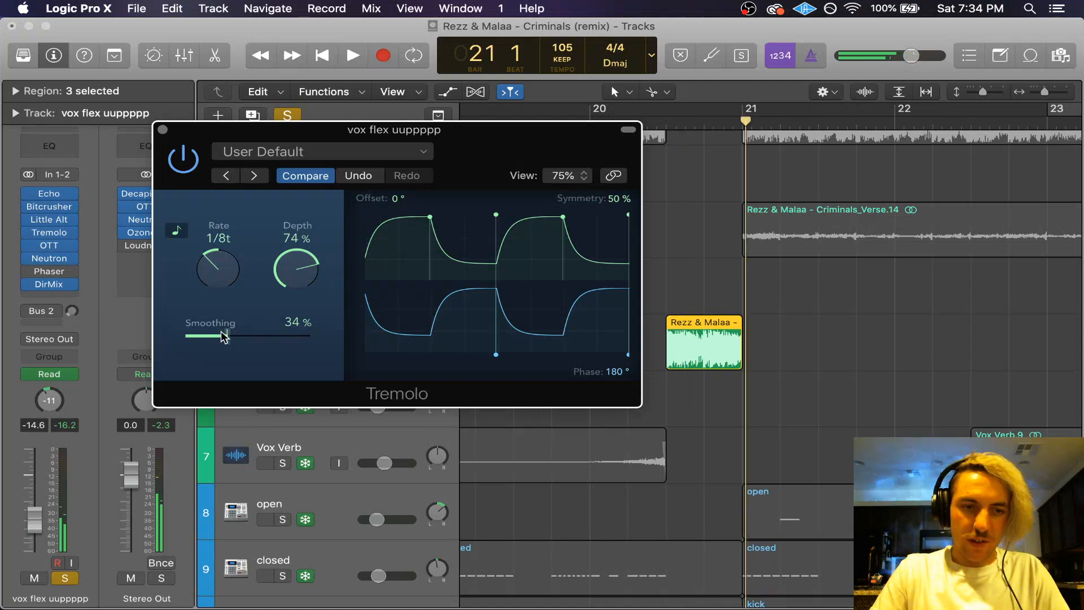
pyautogui.press('space')
pyautogui.moveTo(224, 337)
pyautogui.mouseDown()
pyautogui.moveTo(209, 337)
pyautogui.moveTo(291, 338)
pyautogui.moveTo(204, 329)
pyautogui.mouseUp()
pyautogui.press('space')
pyautogui.press('space')
pyautogui.press('space')
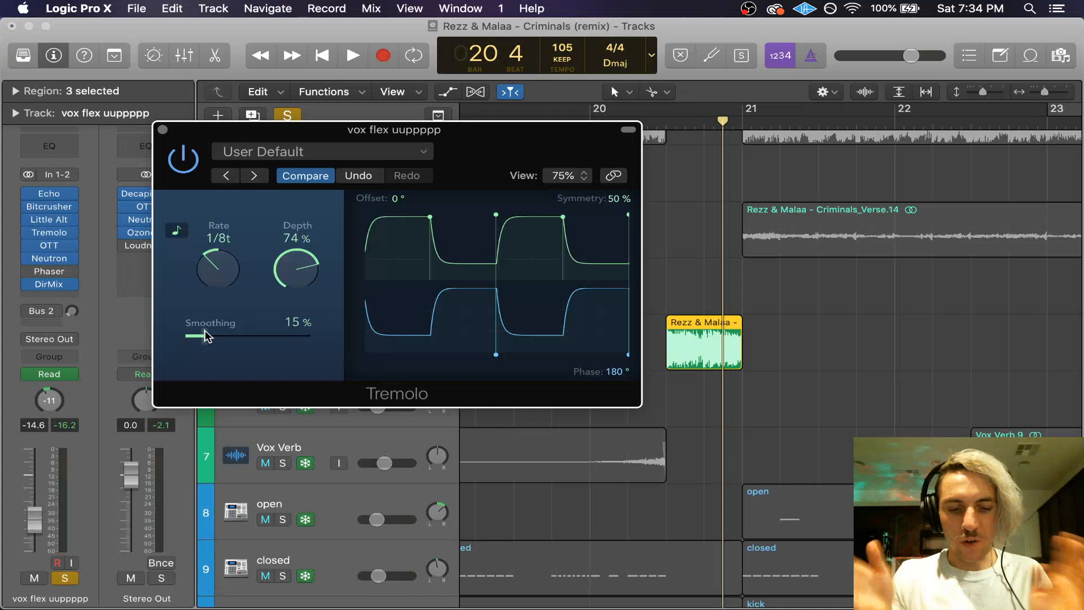
pyautogui.press('space')
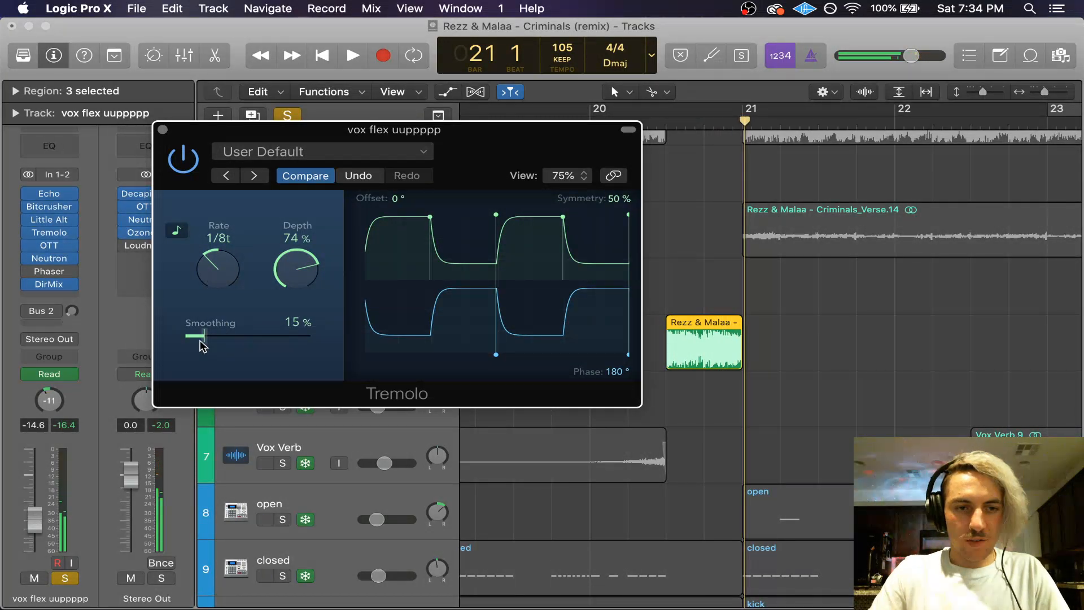
pyautogui.moveTo(200, 341); pyautogui.dragTo(193, 341)
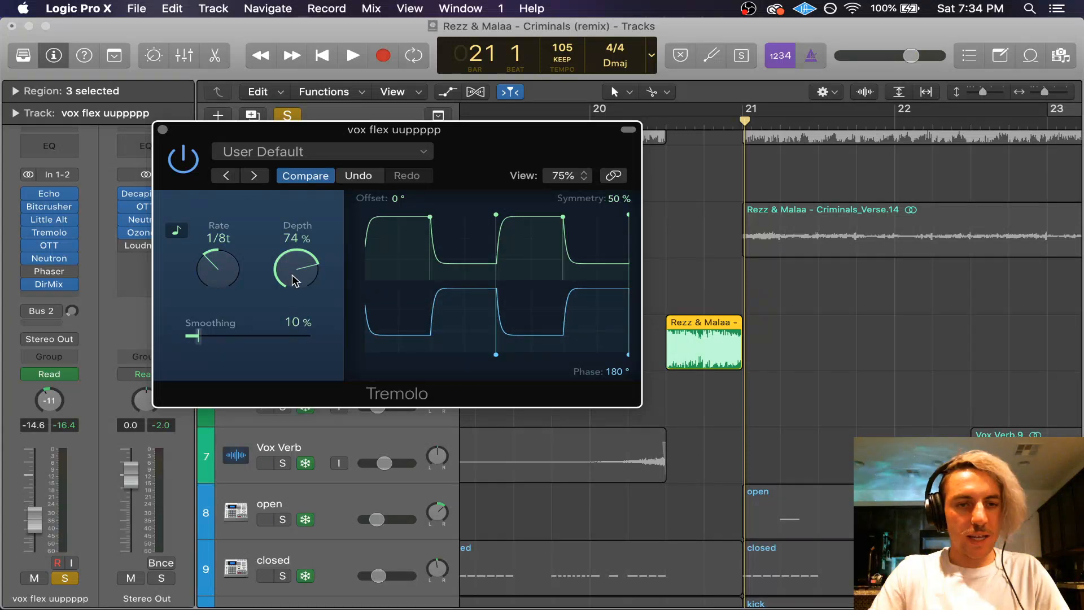
# Step: Set the Tremolo's depth to 80%, try a 1/8 rate while playing the region, and close the plug-in window
pyautogui.moveTo(295, 280); pyautogui.dragTo(294, 266)
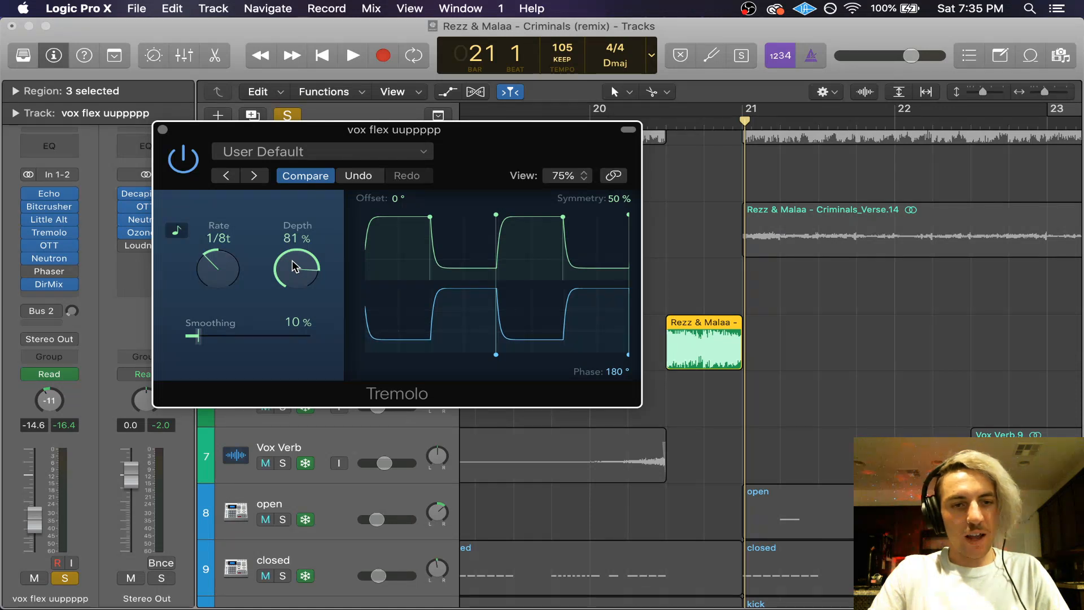
pyautogui.moveTo(294, 266); pyautogui.dragTo(294, 267)
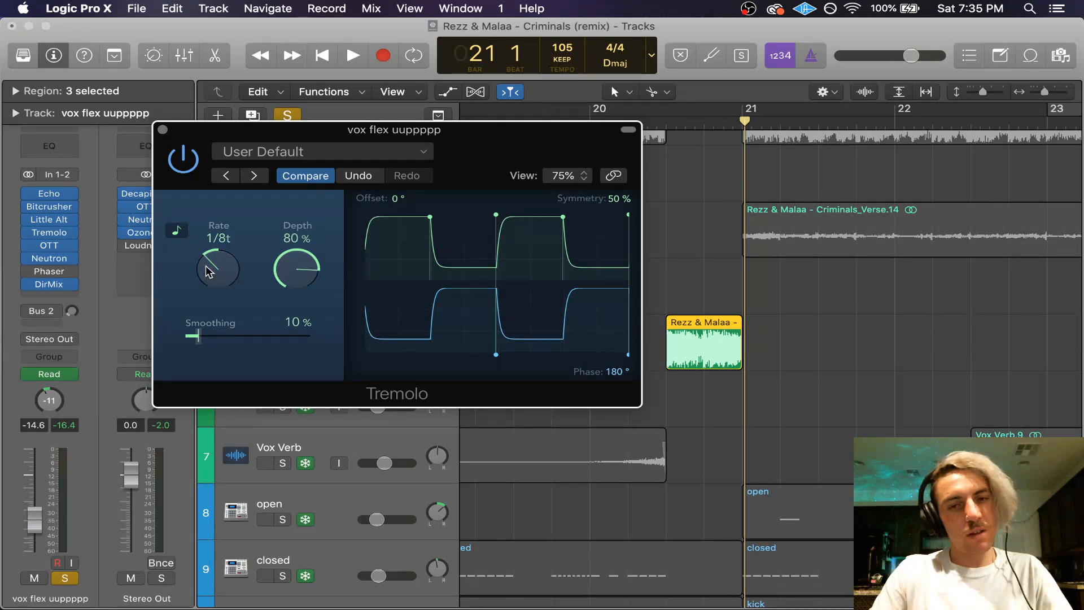
pyautogui.moveTo(206, 266); pyautogui.dragTo(205, 264)
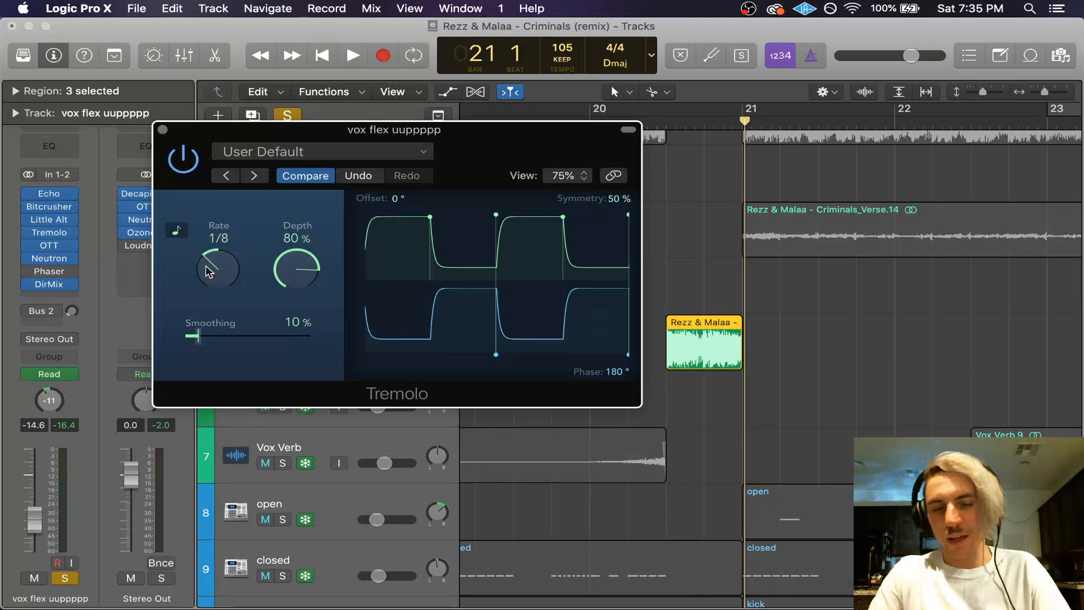
pyautogui.press('space')
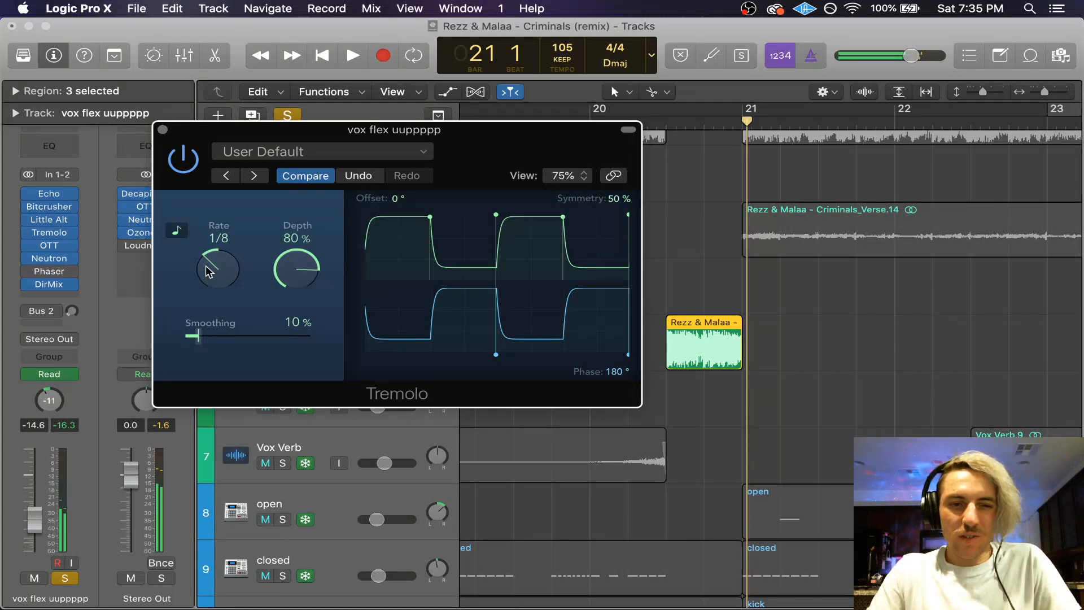
pyautogui.moveTo(206, 265); pyautogui.dragTo(205, 271)
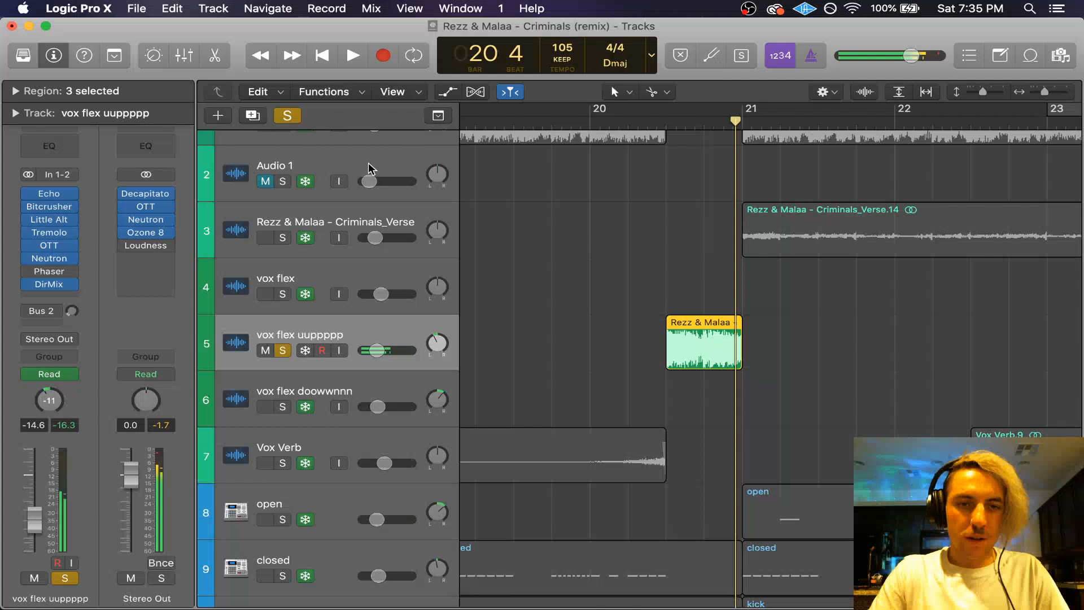
# Step: Unsolo vox flex uuppppp, play the full mix around bar 21, deselect the regions and save the project
pyautogui.press('s')
pyautogui.press('space')
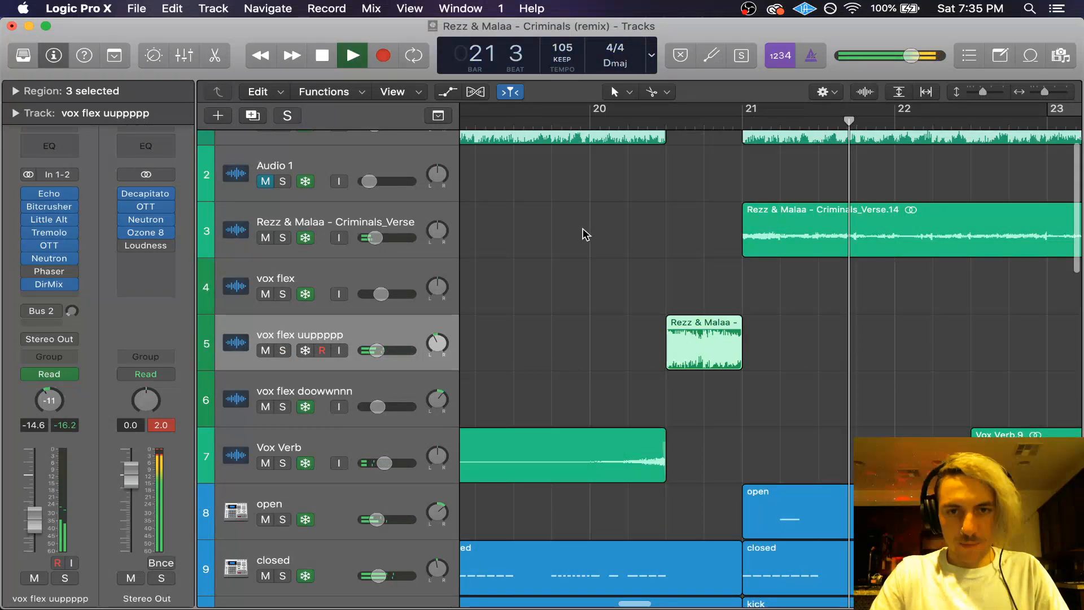
pyautogui.scroll(-5, 585, 234)
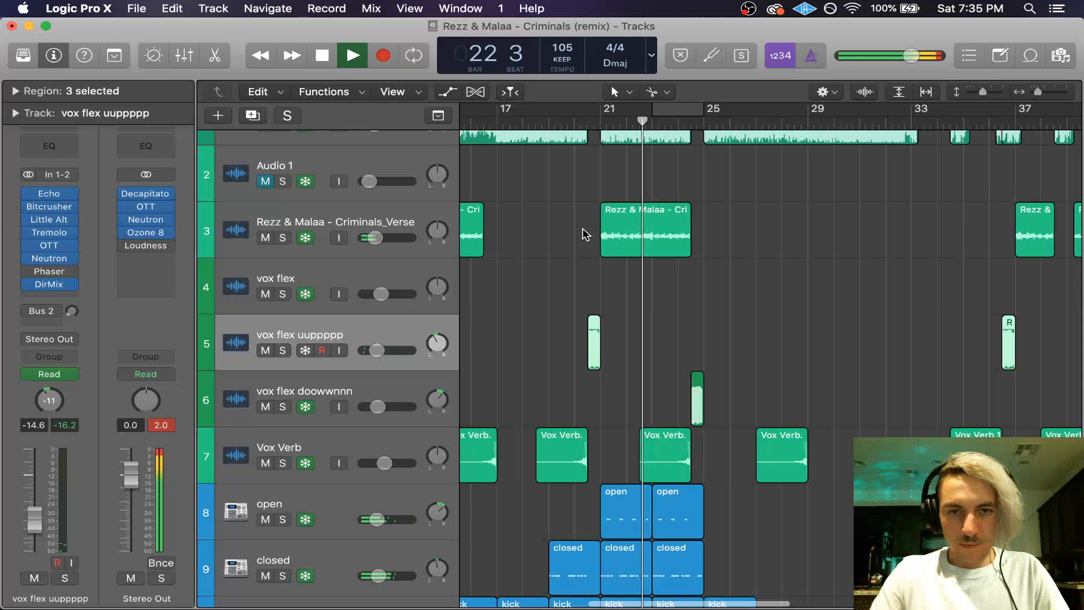
pyautogui.press('space')
pyautogui.scroll(-6, 583, 228)
pyautogui.hscroll(-3, 582, 228)
pyautogui.click(529, 218)
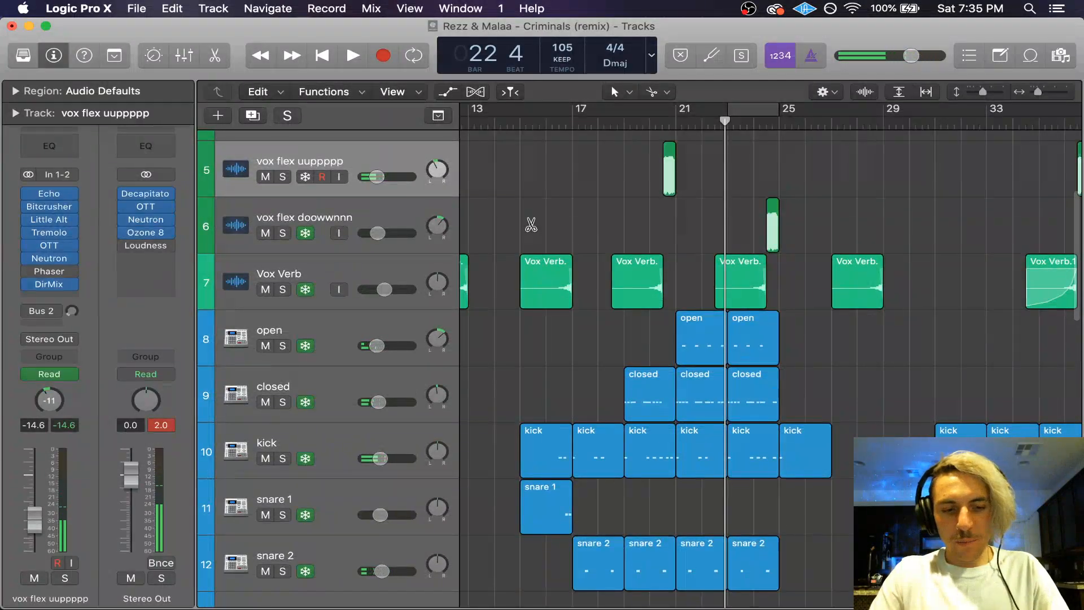
pyautogui.press('super+s')
# Step: Set a cycle range from bar 17 to bar 21
pyautogui.scroll(-4, 531, 215)
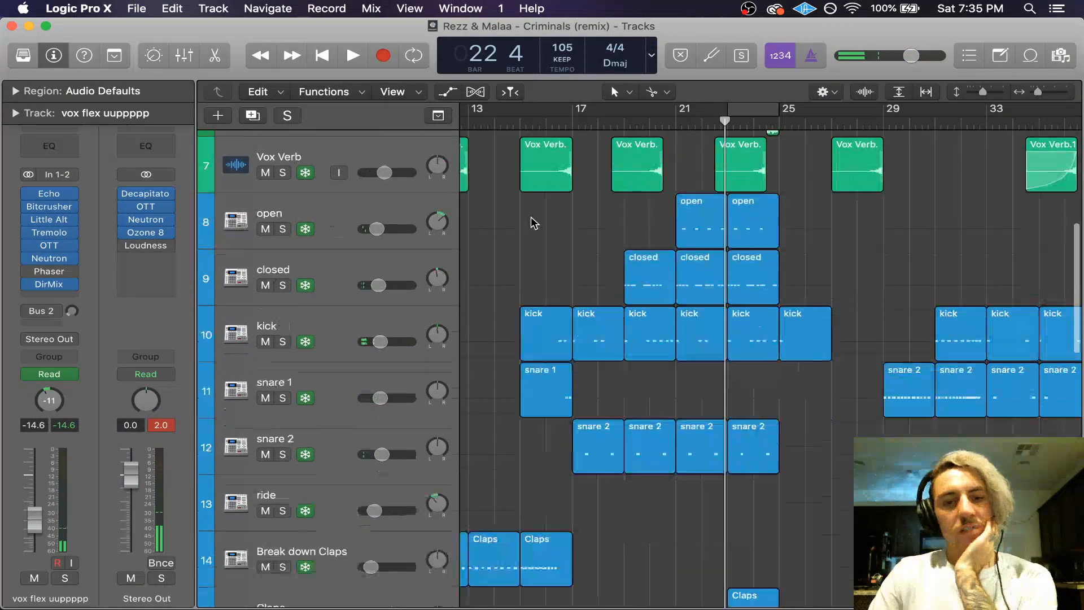
pyautogui.scroll(-3, 530, 216)
pyautogui.moveTo(575, 109); pyautogui.dragTo(680, 114)
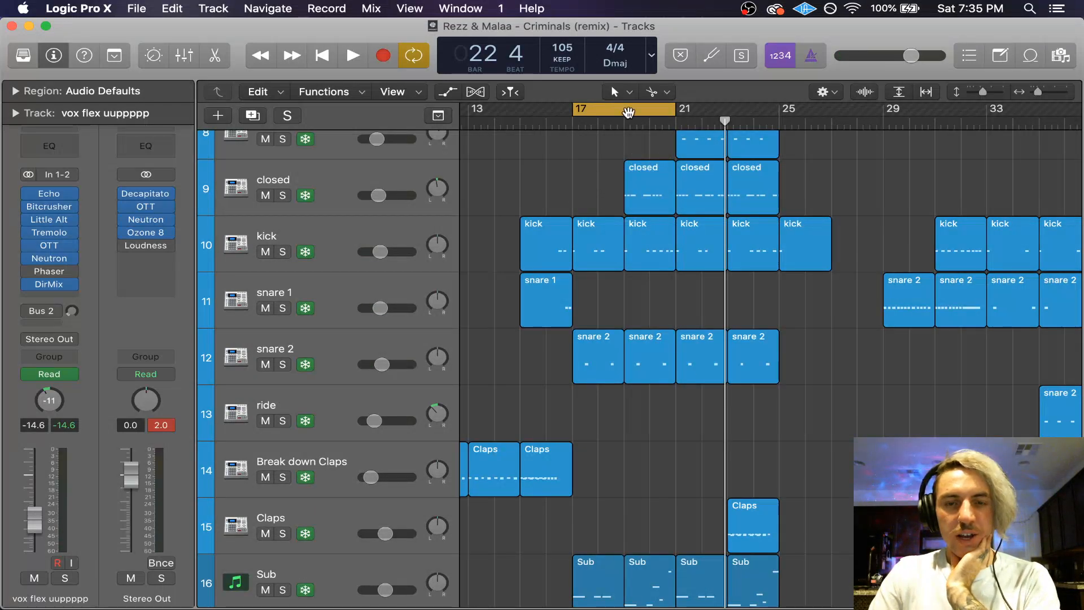
pyautogui.press('super+Right')
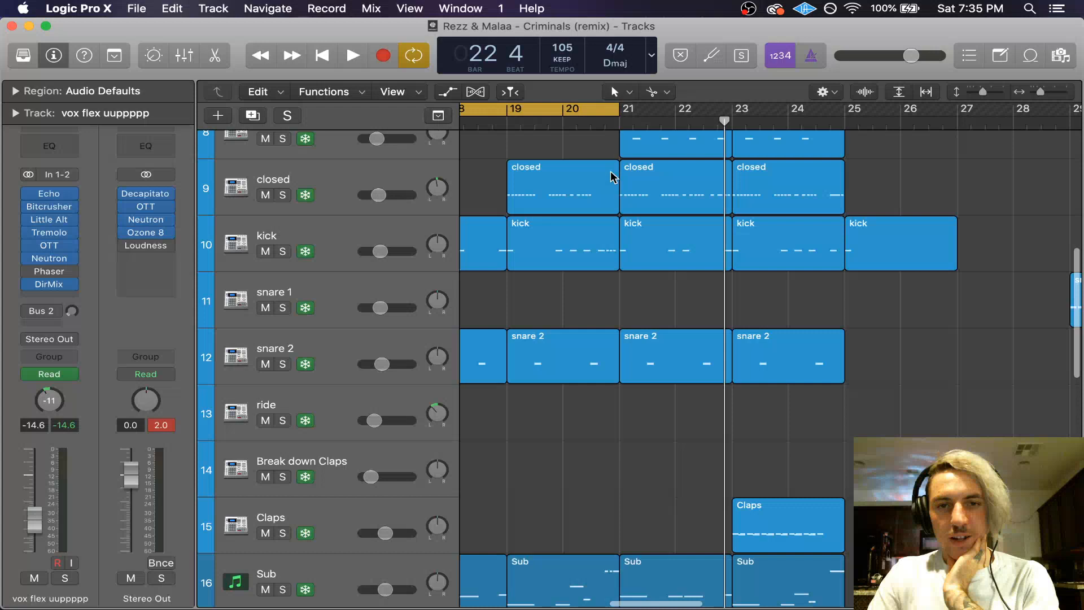
# Step: Examine the vocal, drum and sub regions between bars 17 and 25, and turn off the cycle range
pyautogui.scroll(4, 614, 177)
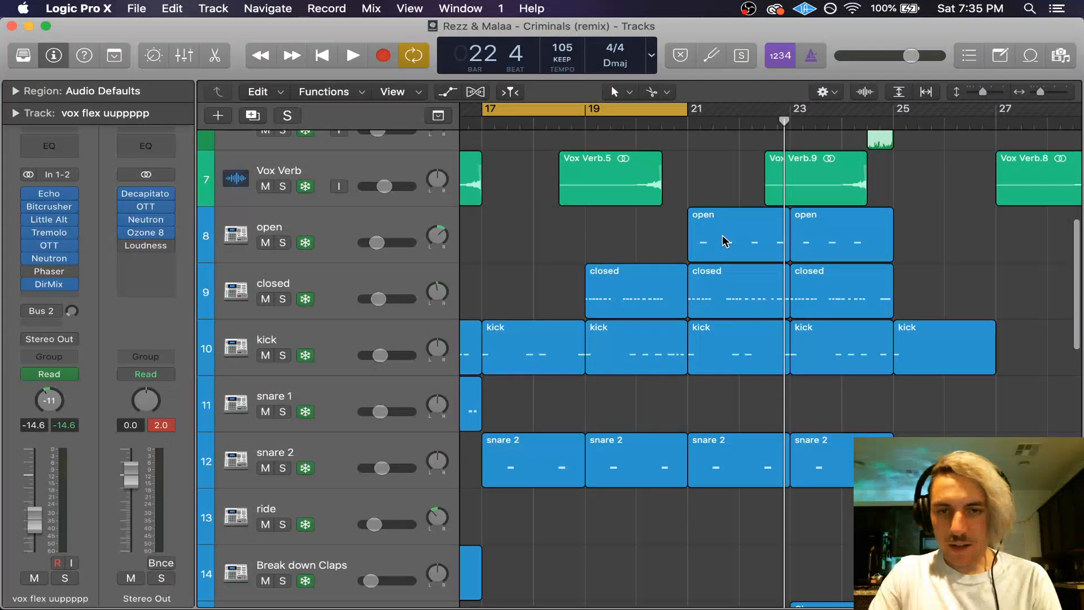
pyautogui.scroll(-5, 726, 242)
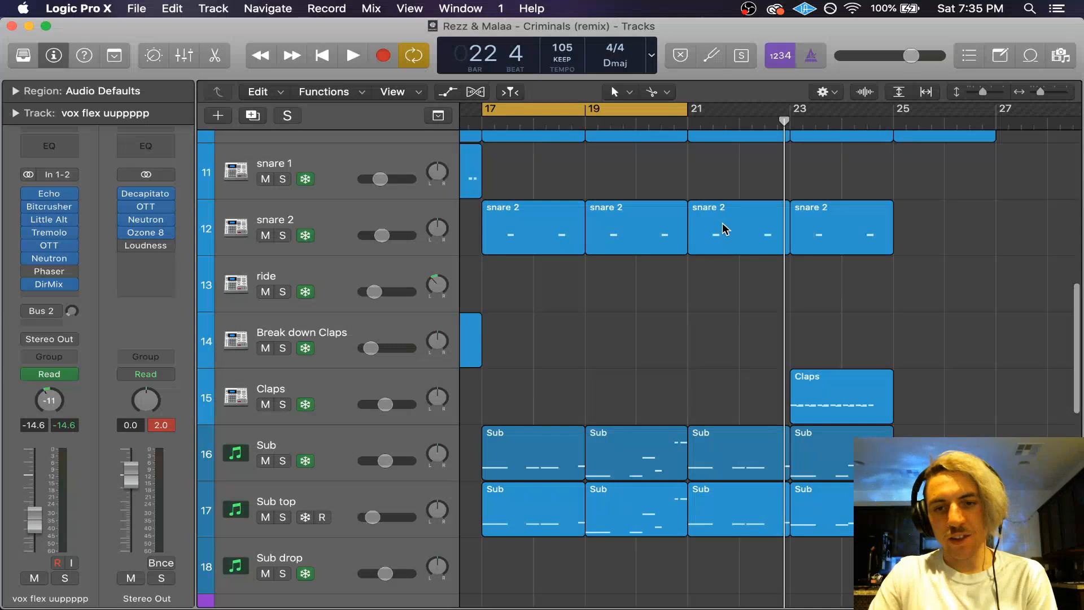
pyautogui.scroll(2, 836, 406)
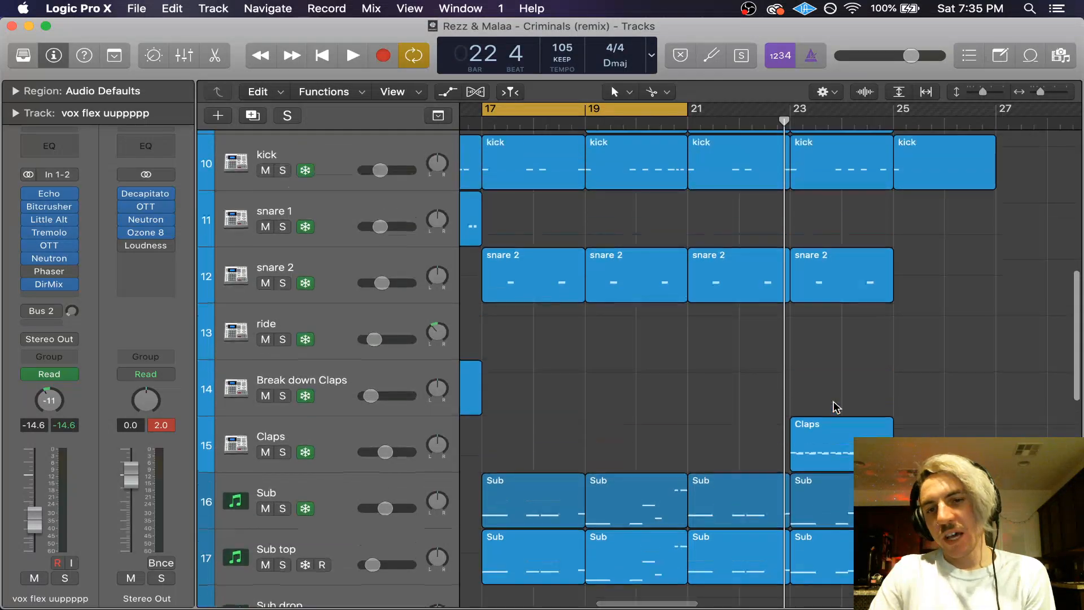
pyautogui.scroll(1, 836, 407)
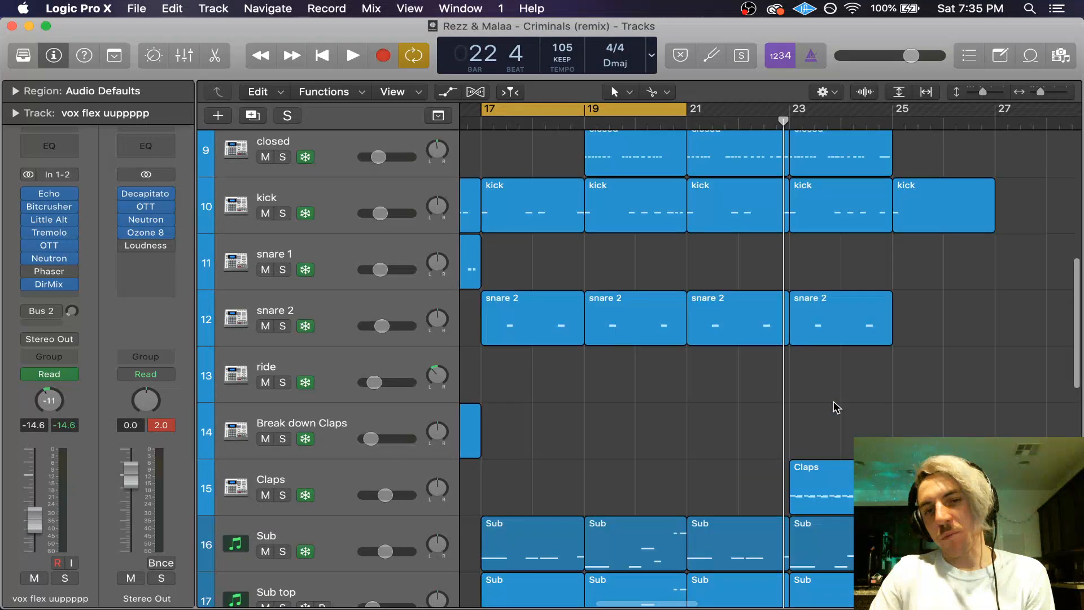
pyautogui.scroll(6, 836, 407)
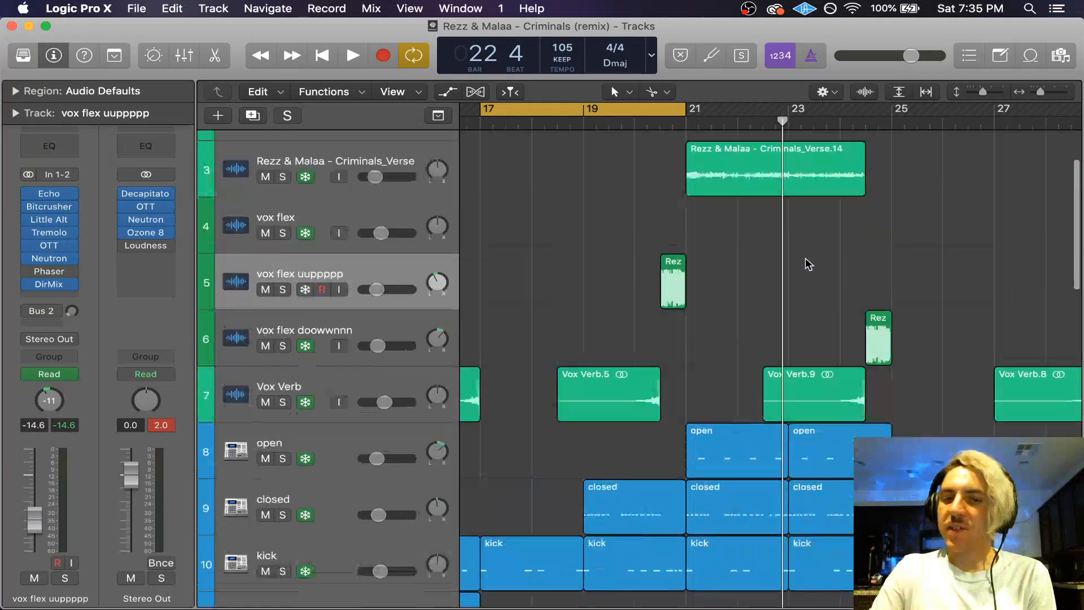
pyautogui.scroll(-1, 809, 264)
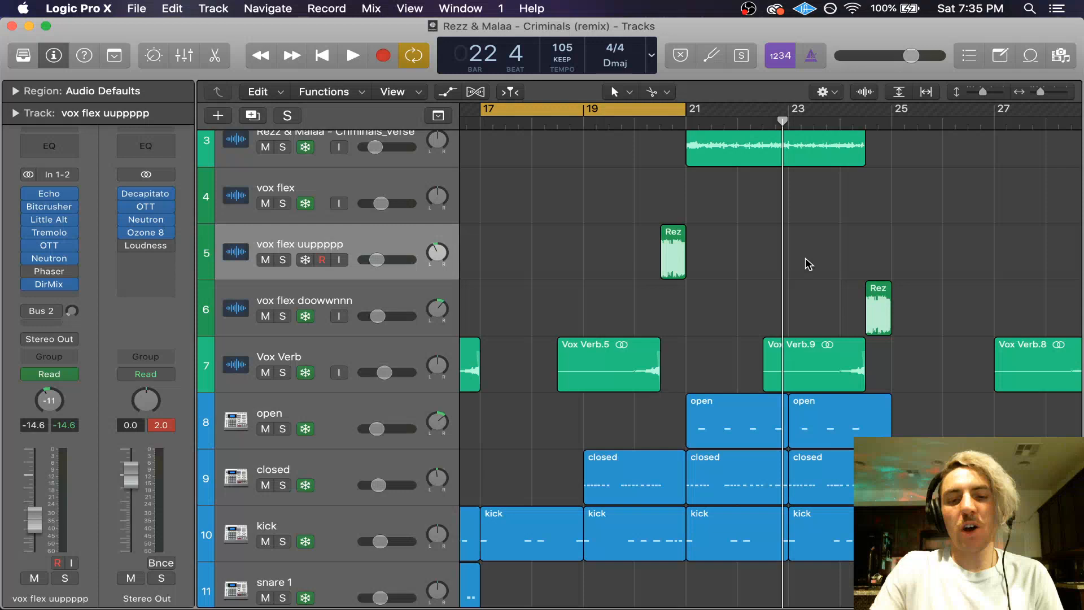
pyautogui.scroll(-1, 808, 265)
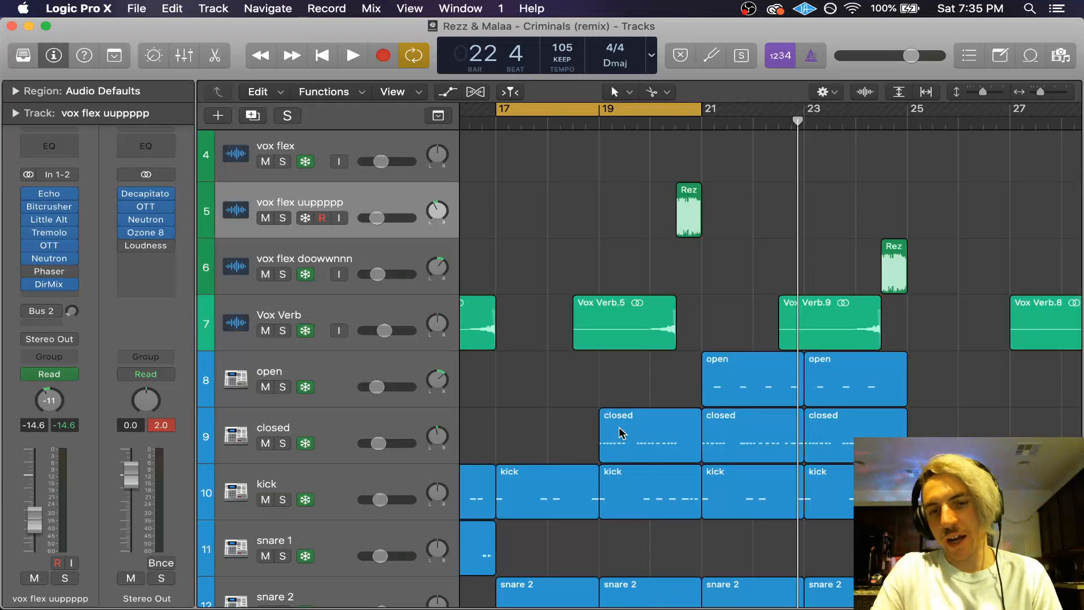
pyautogui.scroll(-2, 732, 349)
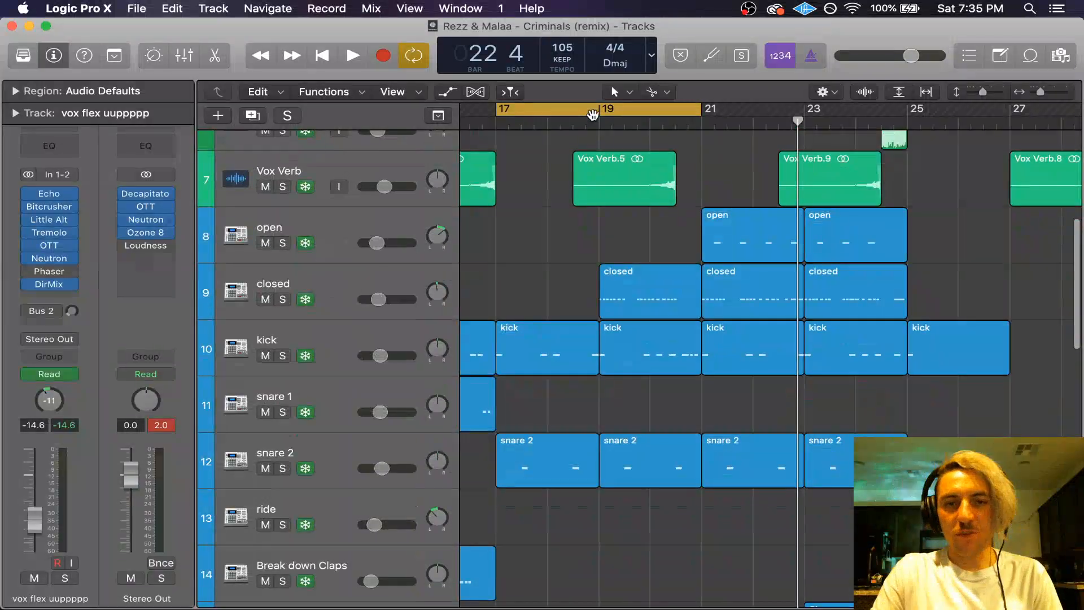
pyautogui.click(574, 113)
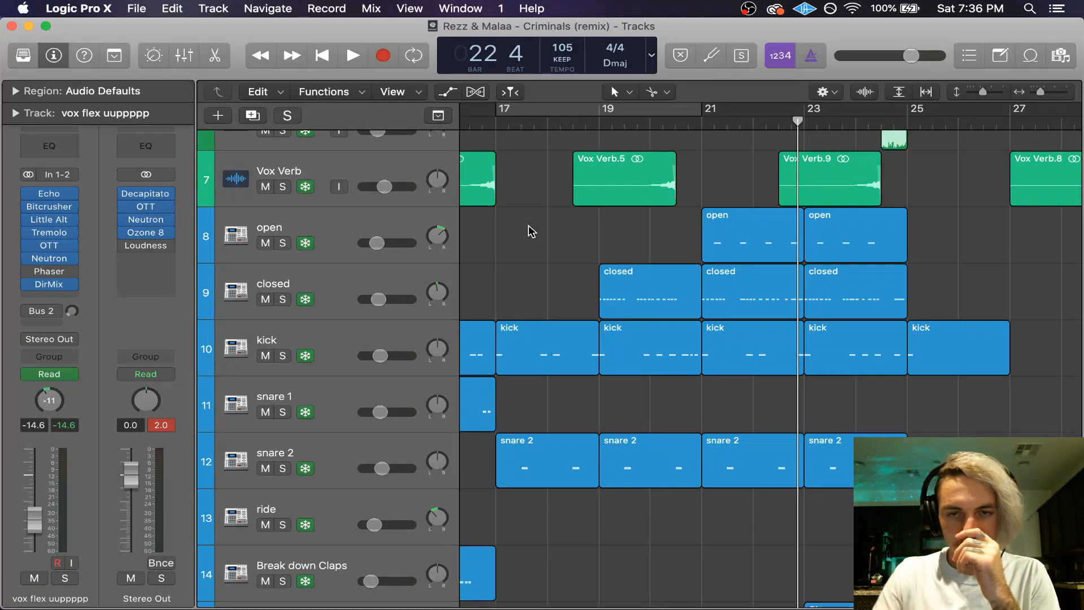
# Step: Play the full mix from about bar 17 to bar 27 while reviewing the drum, sub and vocal tracks
pyautogui.hscroll(-3, 531, 231)
pyautogui.scroll(1, 531, 232)
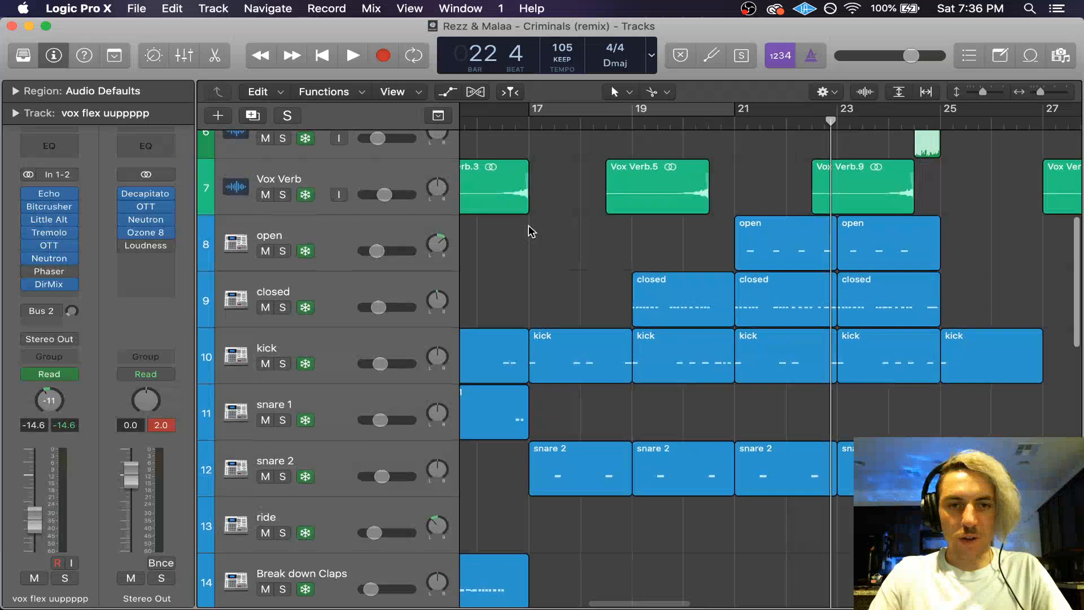
pyautogui.press('space')
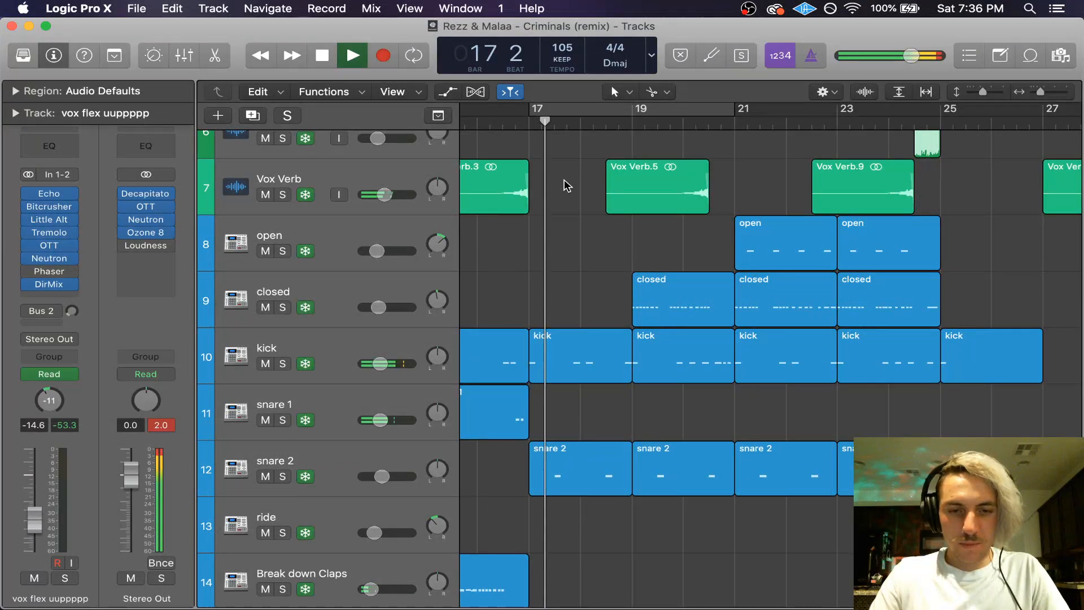
pyautogui.scroll(-5, 564, 225)
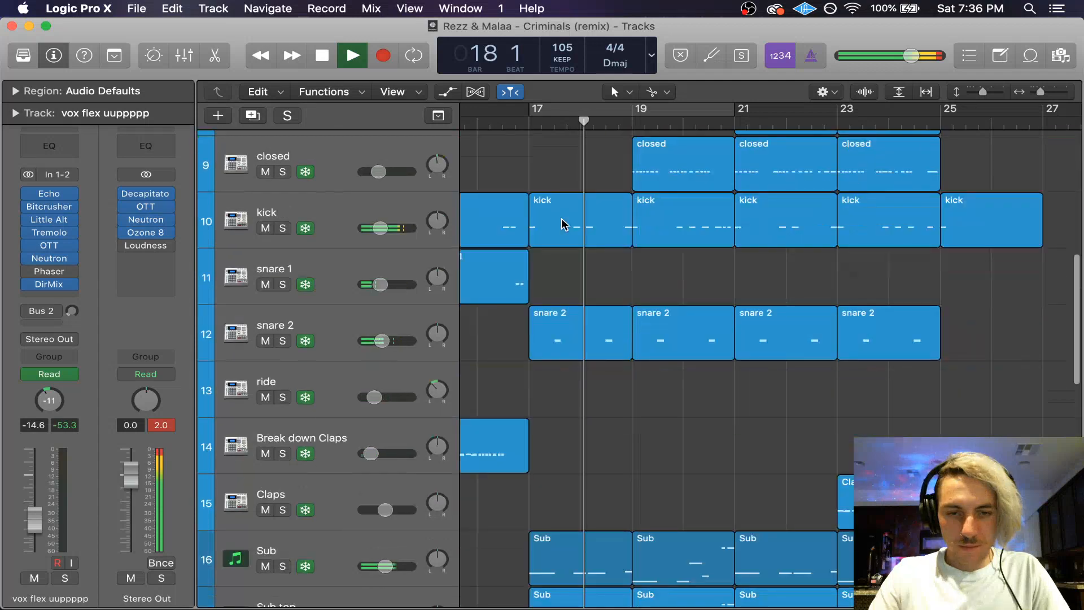
pyautogui.scroll(-9, 564, 225)
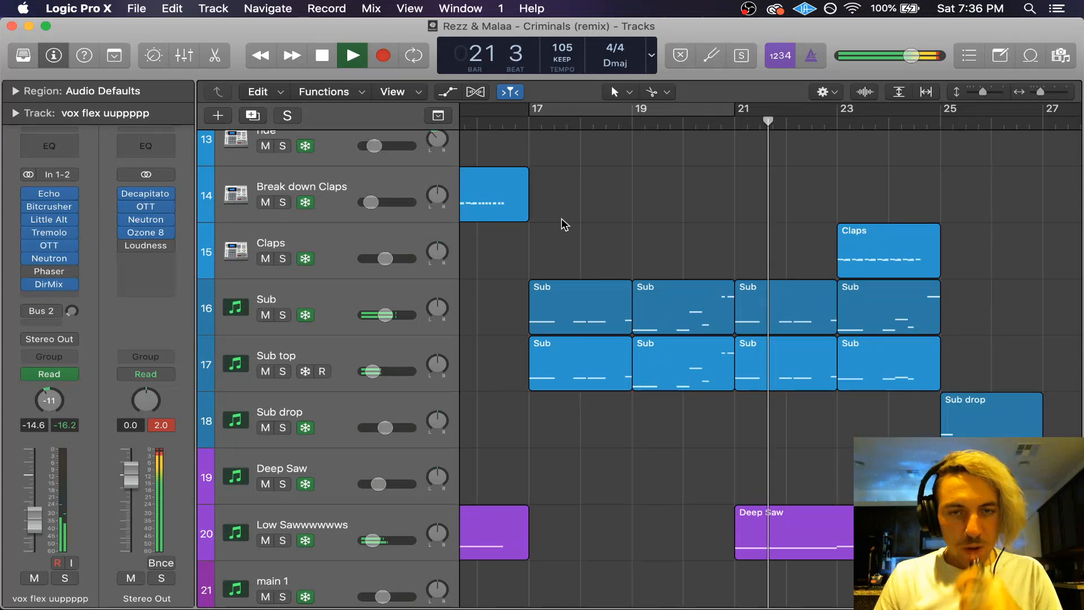
pyautogui.scroll(7, 563, 224)
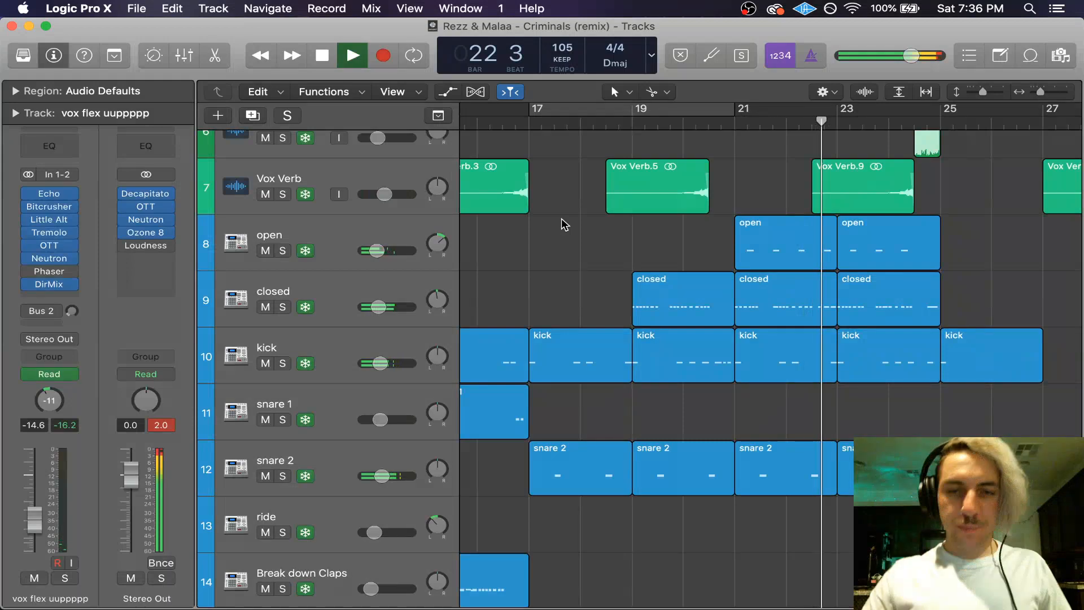
pyautogui.scroll(6, 563, 224)
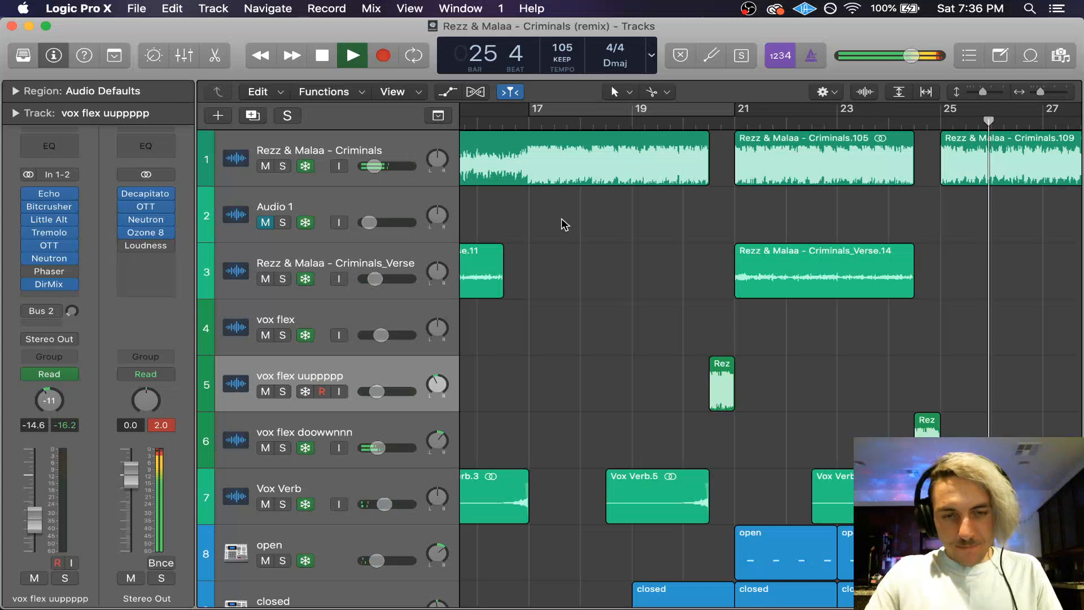
pyautogui.press('space')
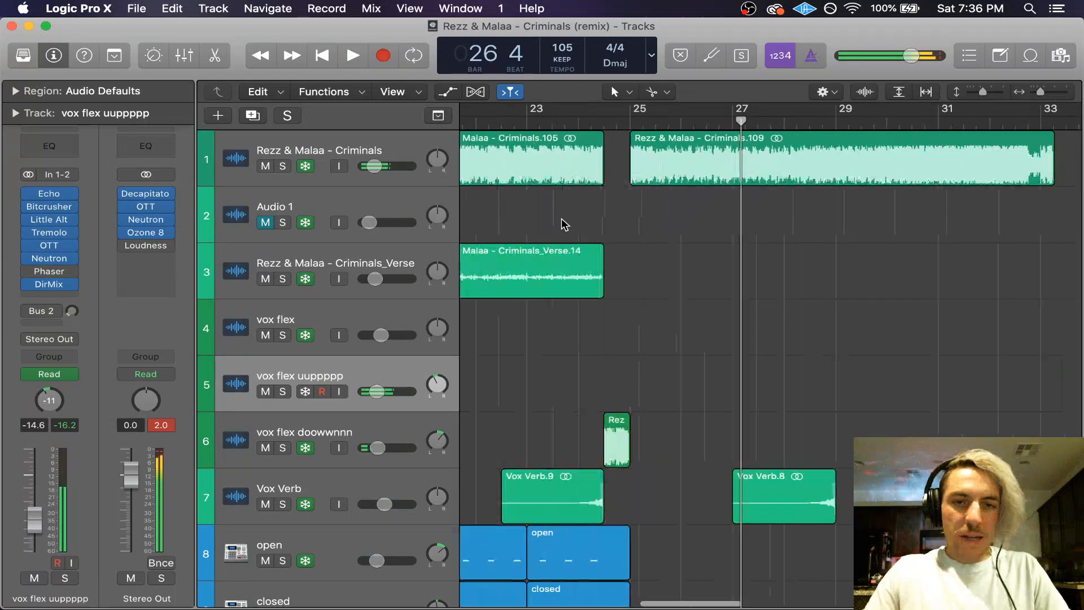
# Step: Solo the vox flex doowwnnn track with its region in bar 24 in close view
pyautogui.scroll(3, 564, 224)
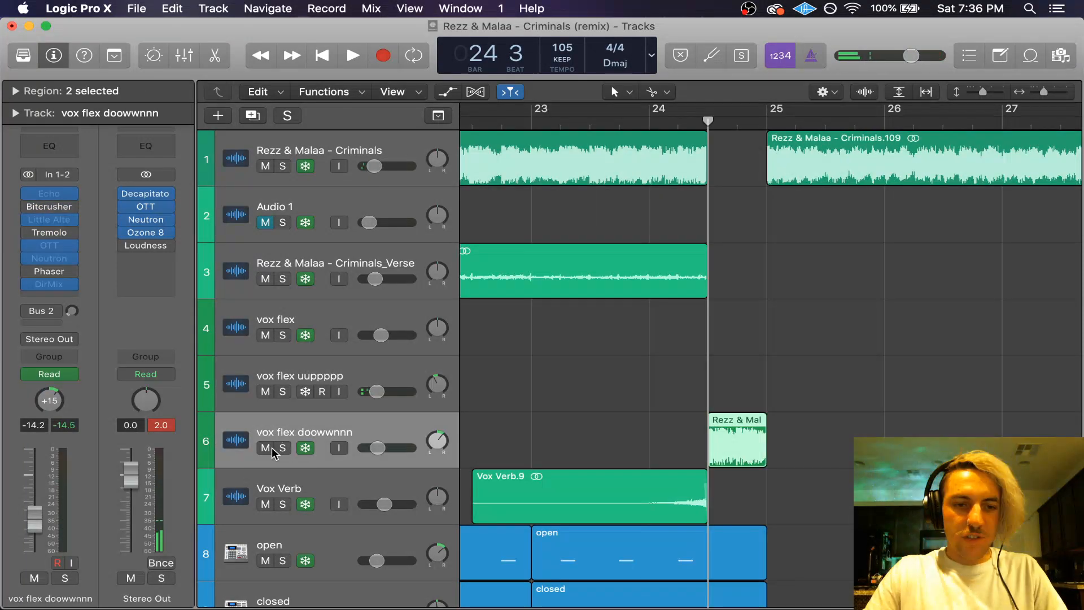
pyautogui.click(266, 448)
pyautogui.click(282, 447)
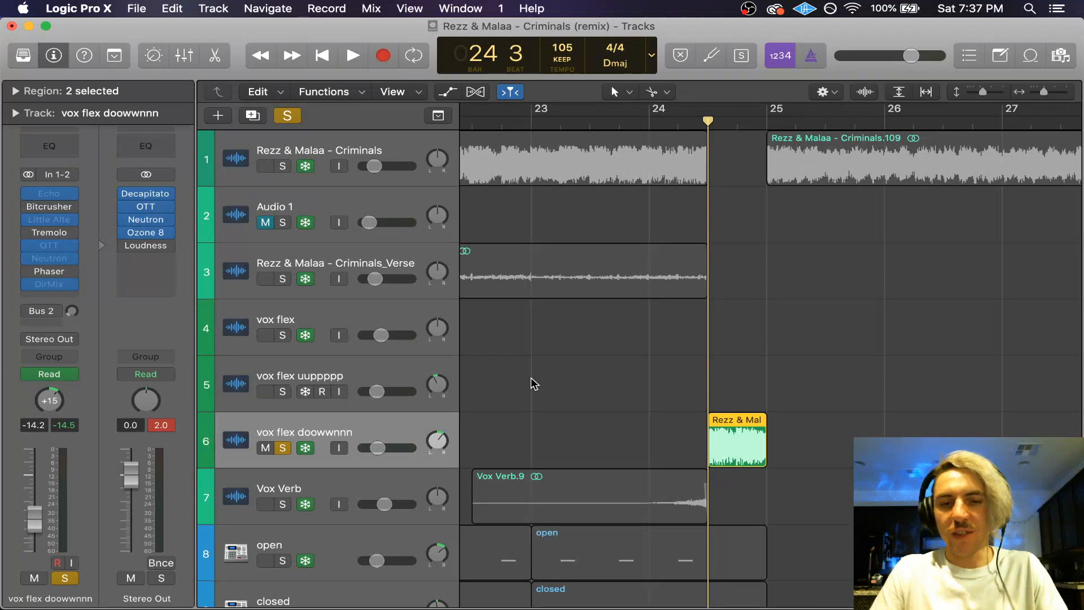
# Step: Clear the solo and play the full mix around bar 20 leading into the vox flex uuppppp region
pyautogui.click(288, 117)
pyautogui.press('space')
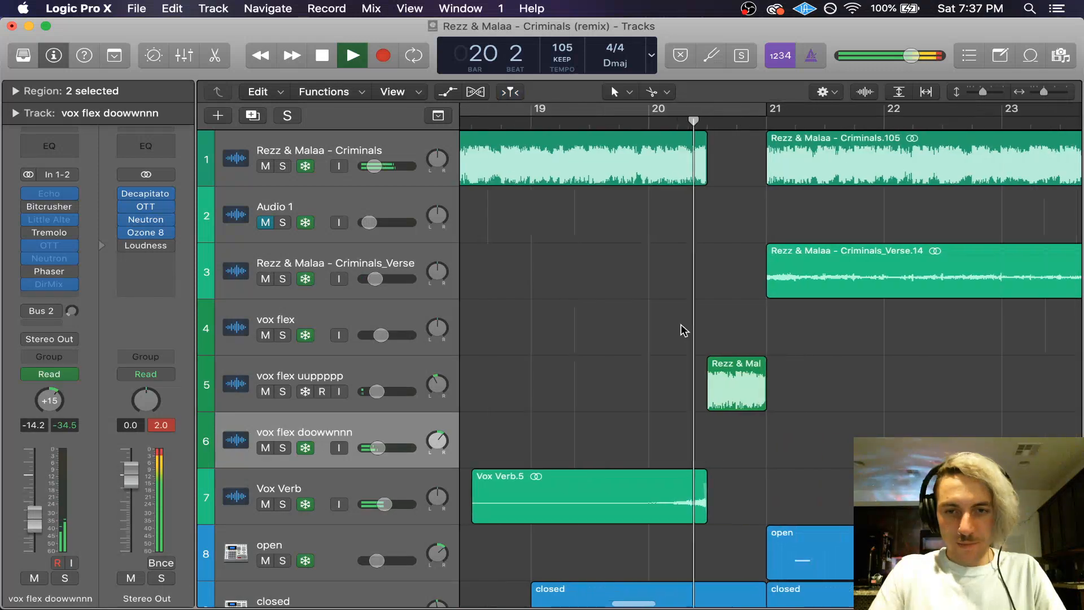
# Step: Replay the full mix around bars 20 and 21, select vox flex uuppppp and briefly mute it while listening
pyautogui.keyDown('shift'); pyautogui.click(681, 326); pyautogui.keyUp('shift')
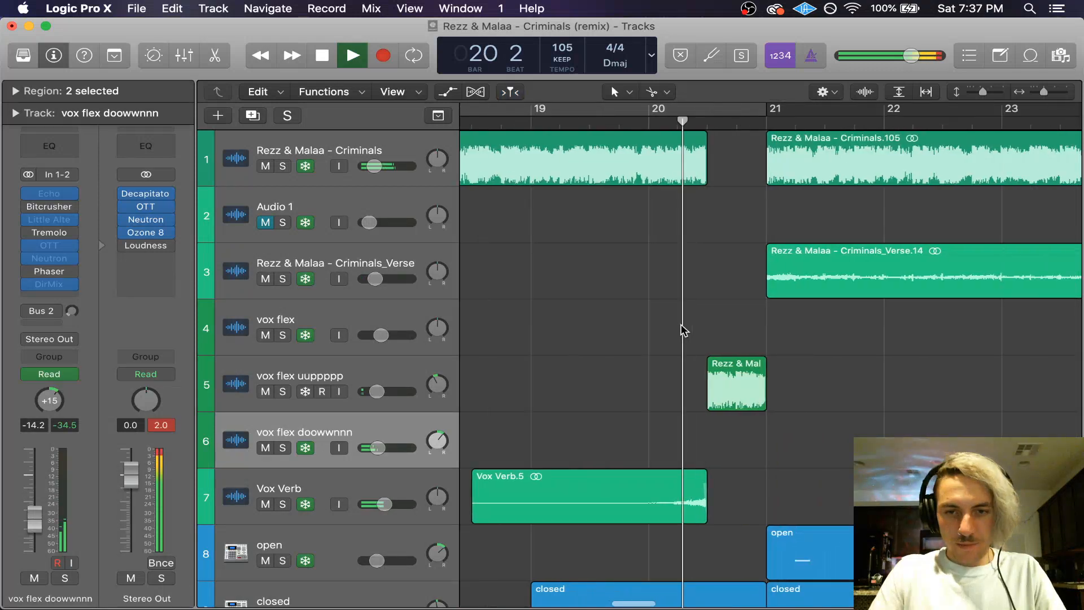
pyautogui.press('space')
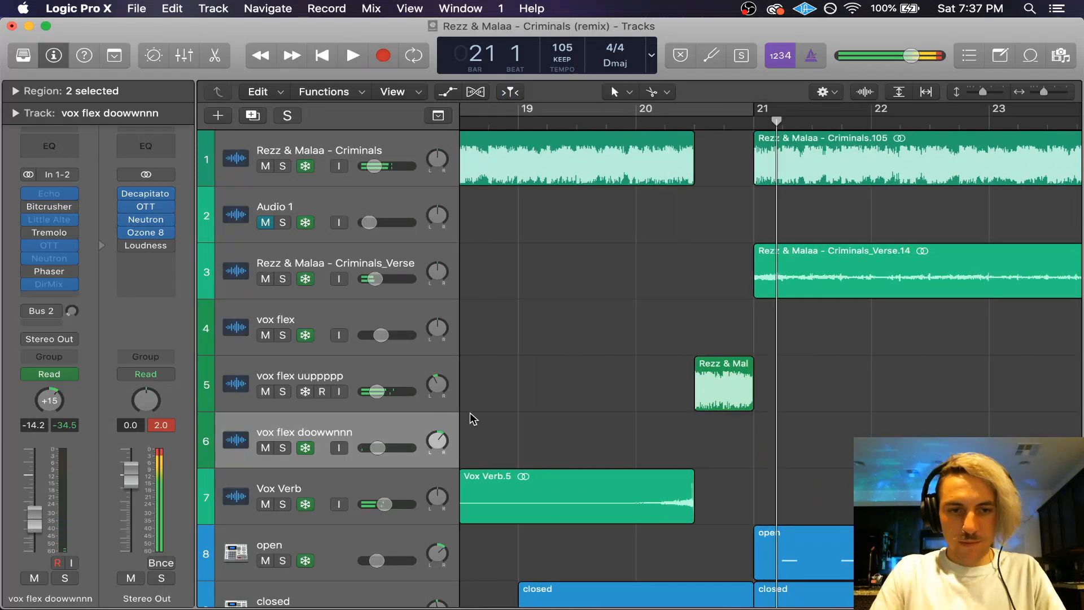
pyautogui.click(434, 397)
pyautogui.press('space')
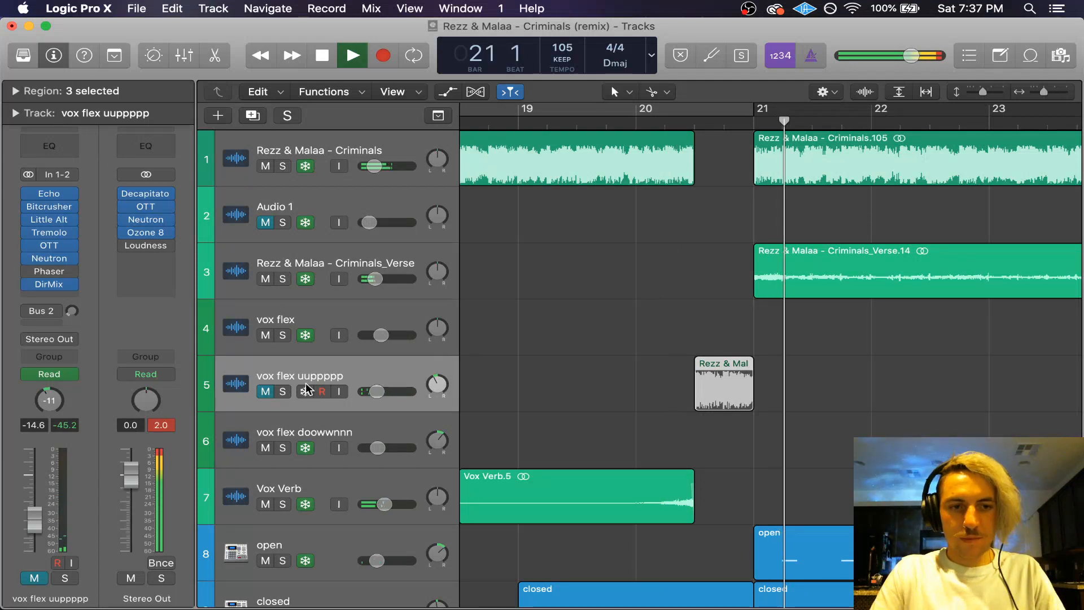
pyautogui.press('space')
pyautogui.hotkey('ctrl', 'm')
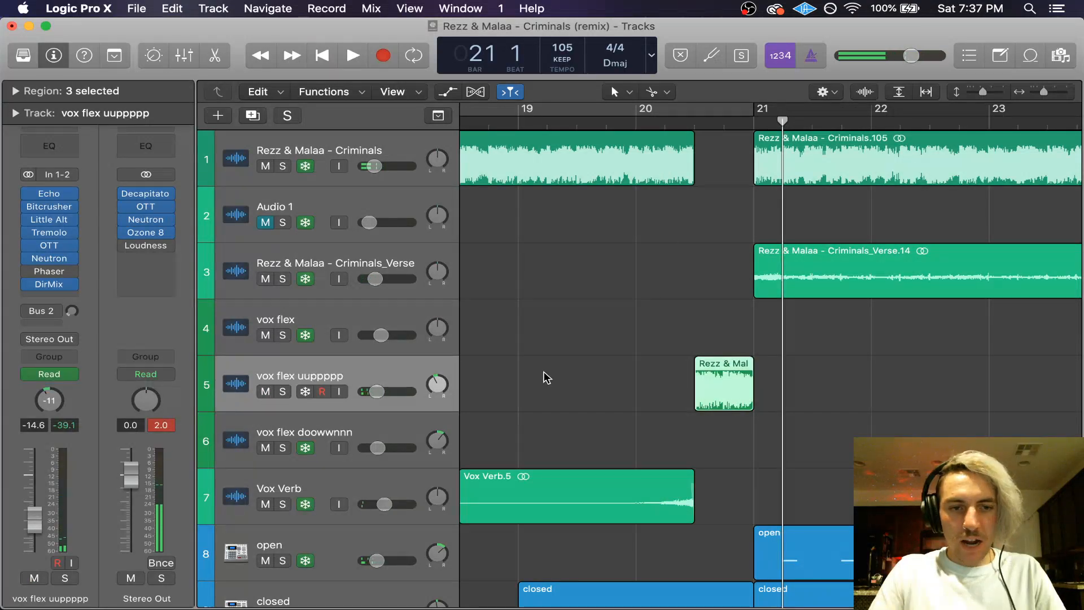
# Step: Raise the low-cut frequency in the Neutron equalizer on vox flex uuppppp to 151 Hz
pyautogui.moveTo(50, 264)
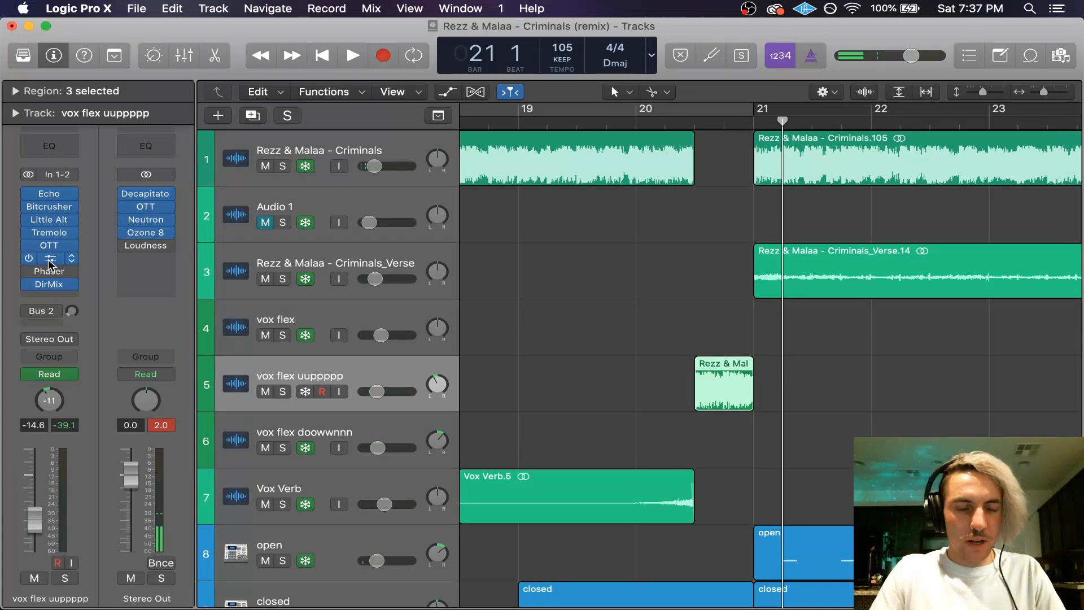
pyautogui.click(679, 251)
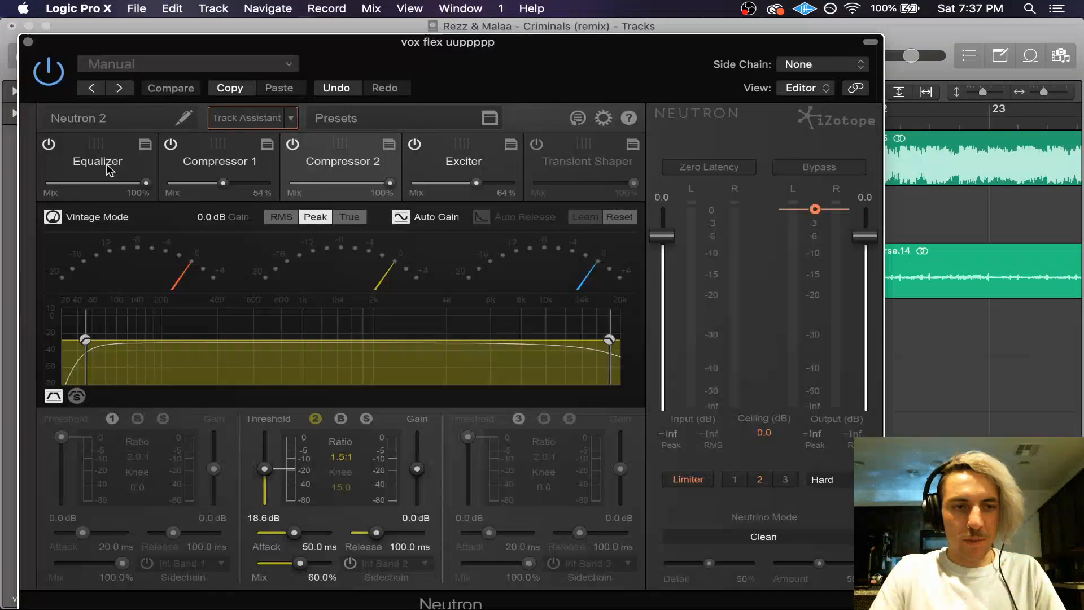
pyautogui.click(109, 168)
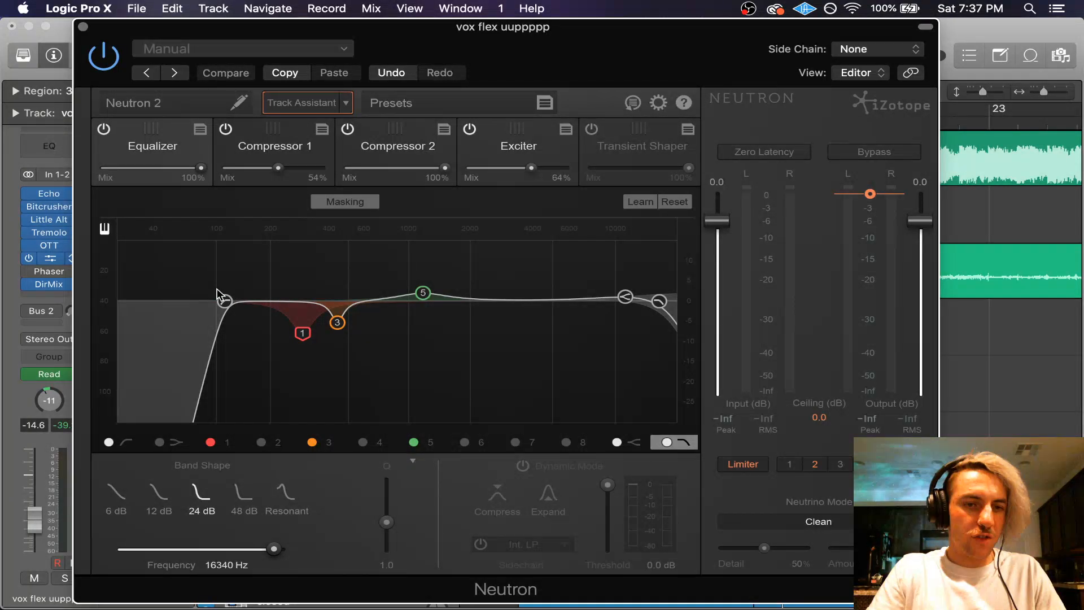
pyautogui.moveTo(222, 298); pyautogui.dragTo(250, 305)
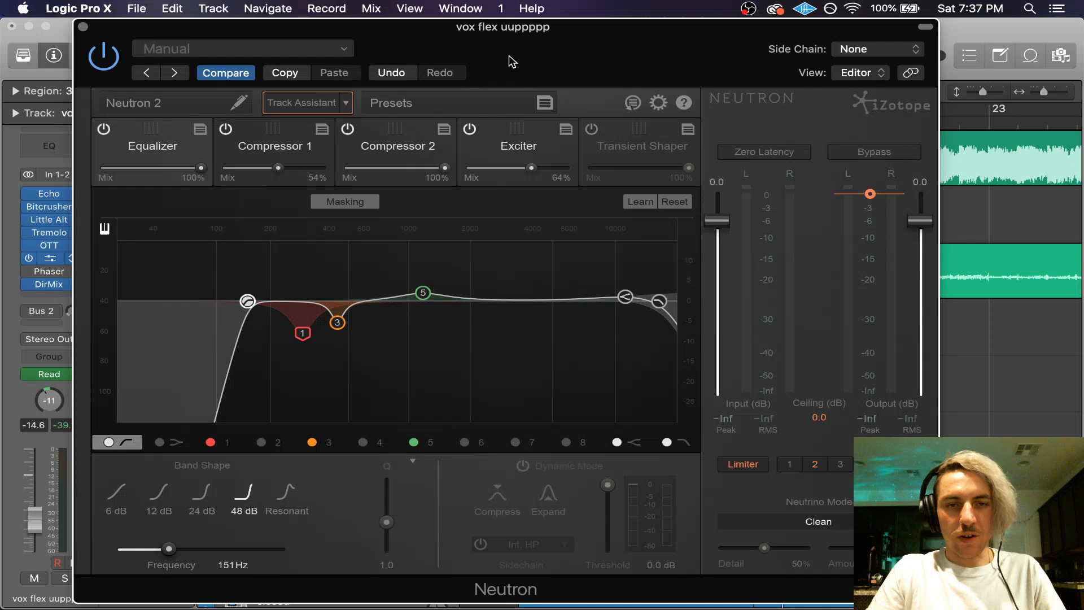
# Step: Play from bar 20 through the vox flex uuppppp region and close the track's Neutron window
pyautogui.moveTo(511, 61); pyautogui.dragTo(554, 433)
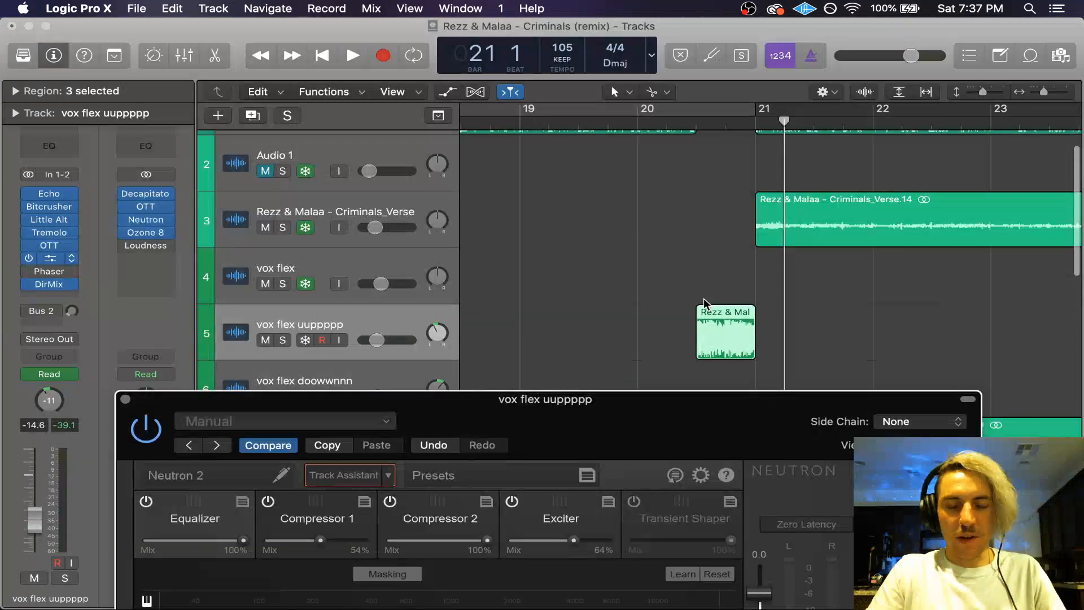
pyautogui.click(648, 118)
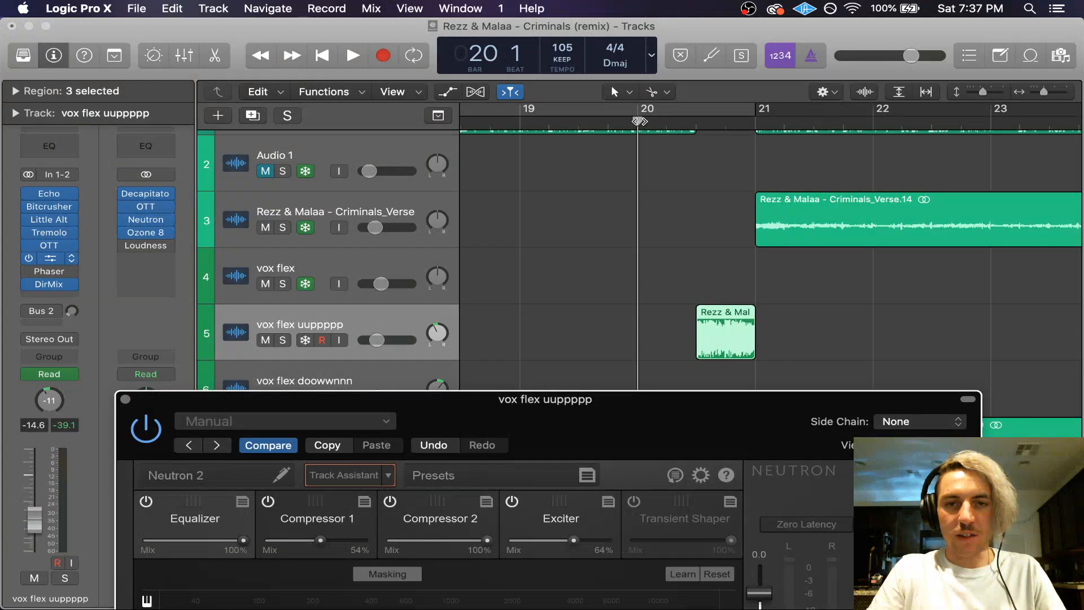
pyautogui.click(604, 275)
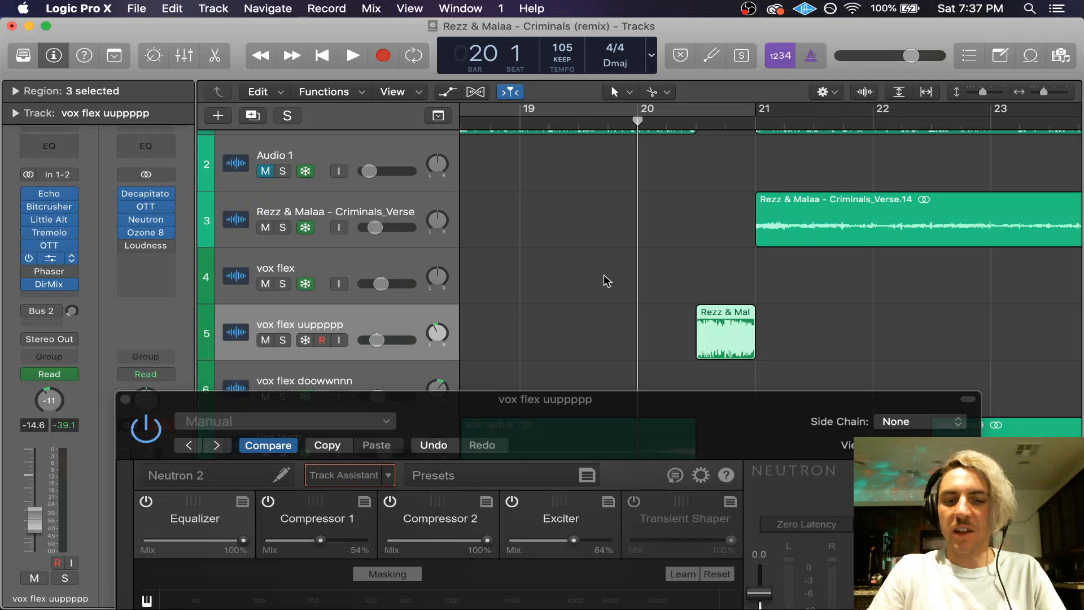
pyautogui.press('space')
pyautogui.moveTo(570, 422); pyautogui.dragTo(569, 126)
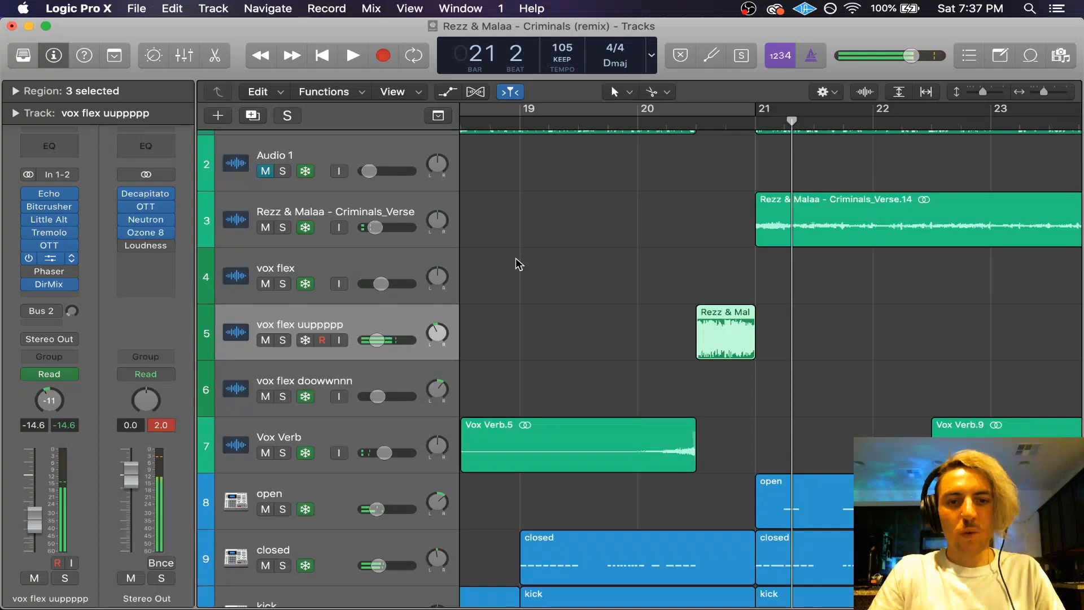
# Step: Unfreeze the vox flex doowwnnn track and raise the low-cut frequency in its Neutron equalizer to 149 Hz
pyautogui.click(309, 398)
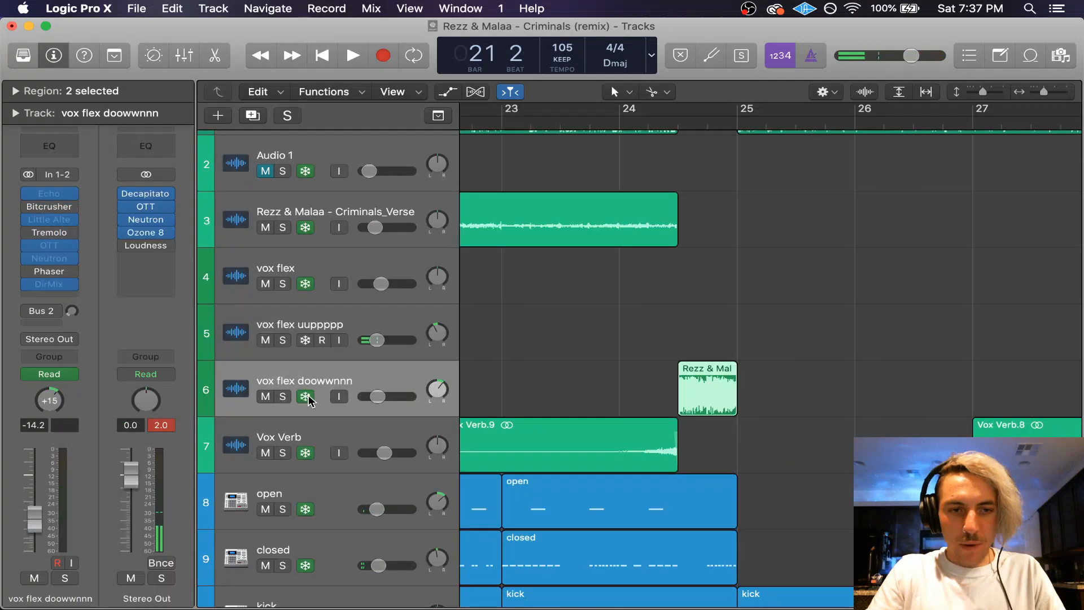
pyautogui.click(308, 397)
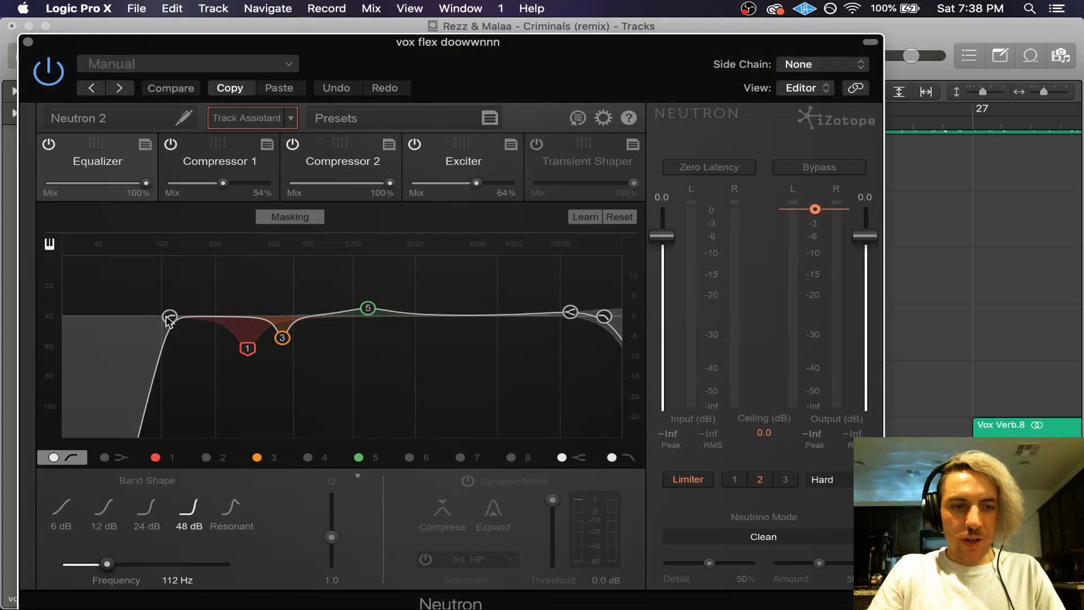
pyautogui.moveTo(168, 320); pyautogui.dragTo(191, 320)
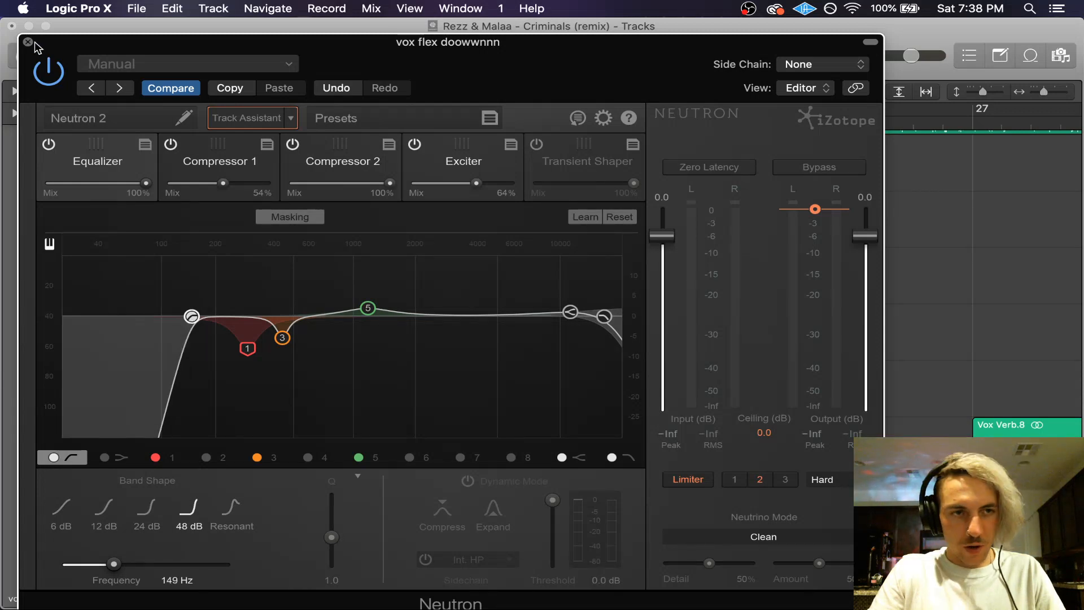
pyautogui.click(28, 42)
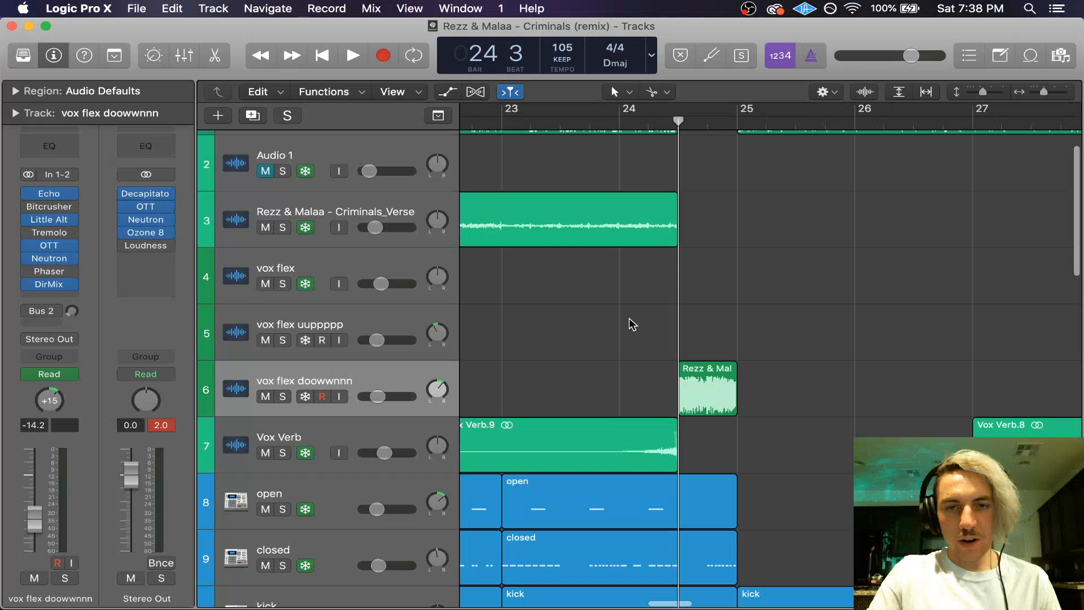
# Step: Turn on the cycle over the second half of bar 24 and solo the Sub and vox flex doowwnnn tracks
pyautogui.press('c')
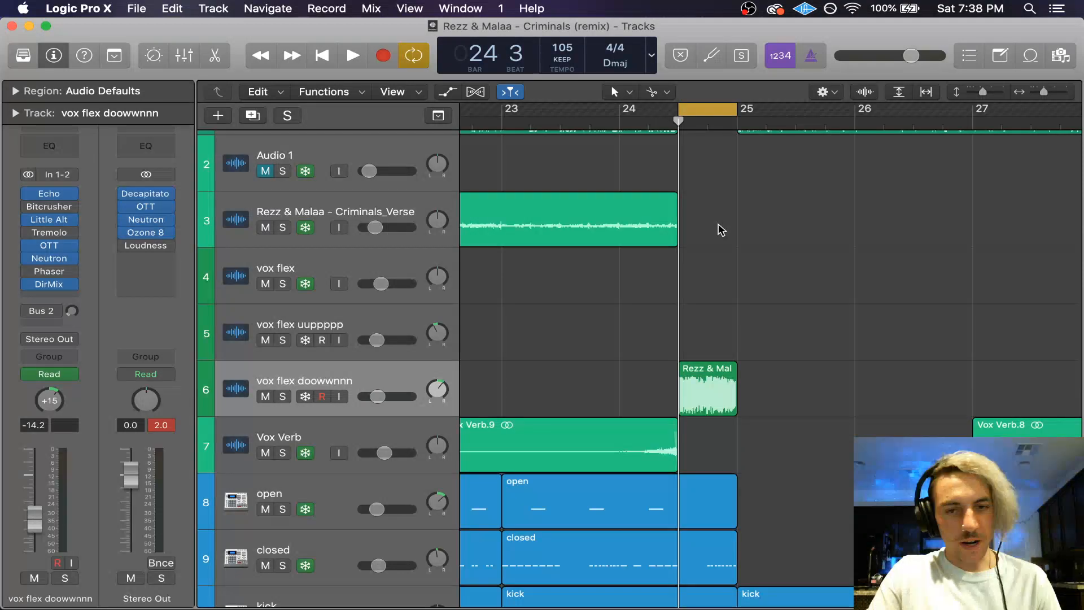
pyautogui.scroll(-3, 712, 265)
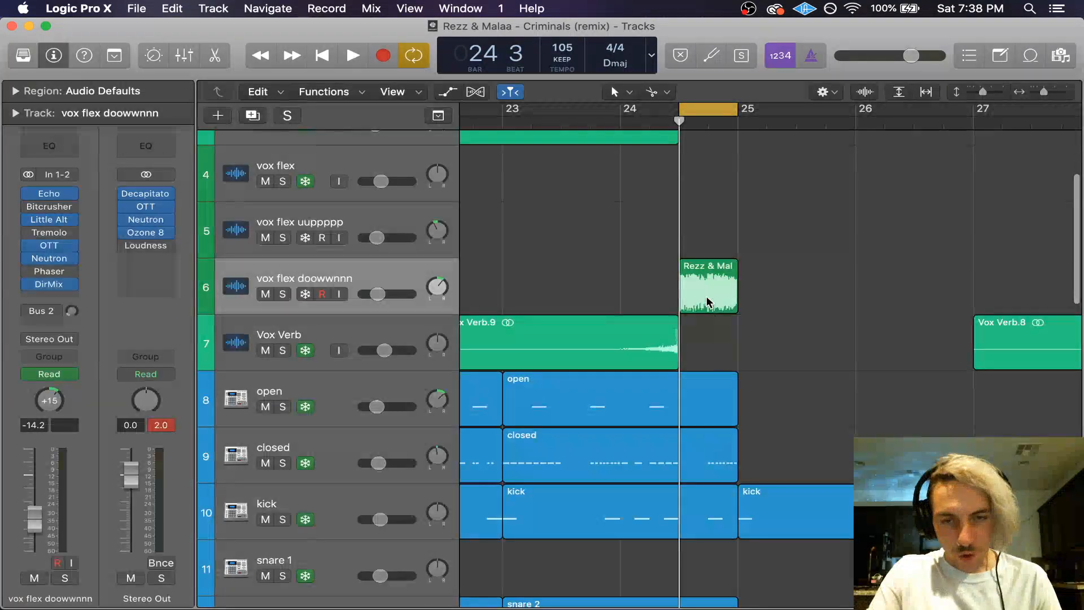
pyautogui.scroll(-3, 711, 310)
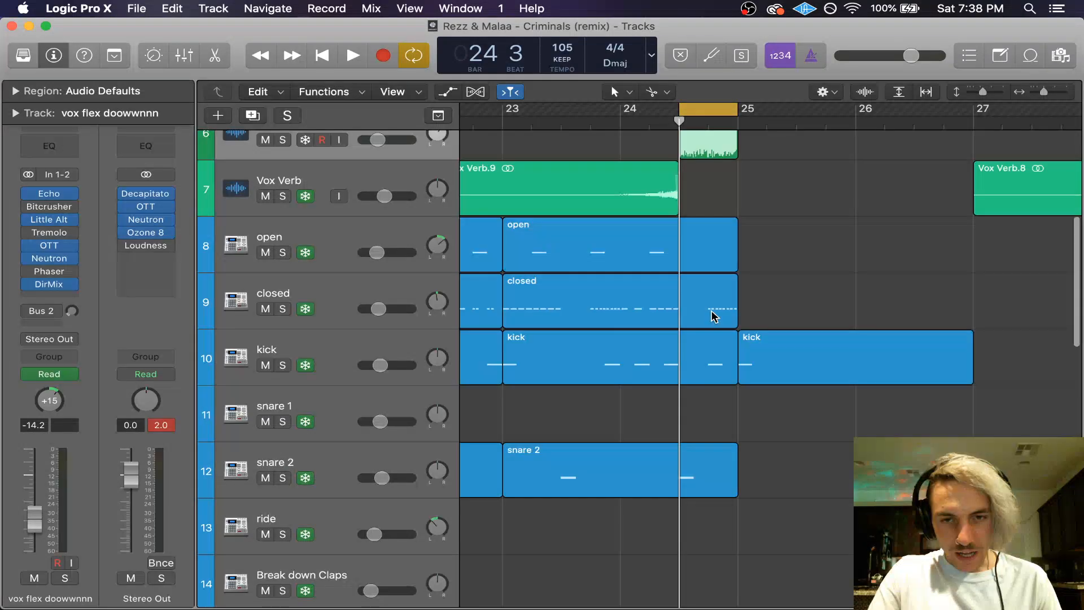
pyautogui.scroll(-5, 714, 316)
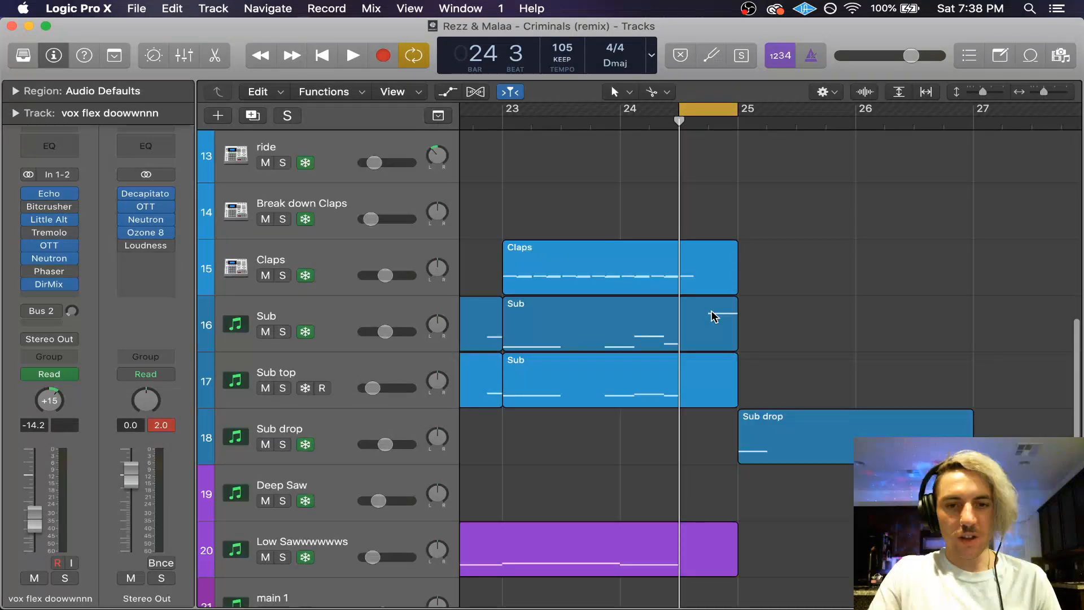
pyautogui.scroll(-5, 712, 315)
pyautogui.scroll(2, 705, 378)
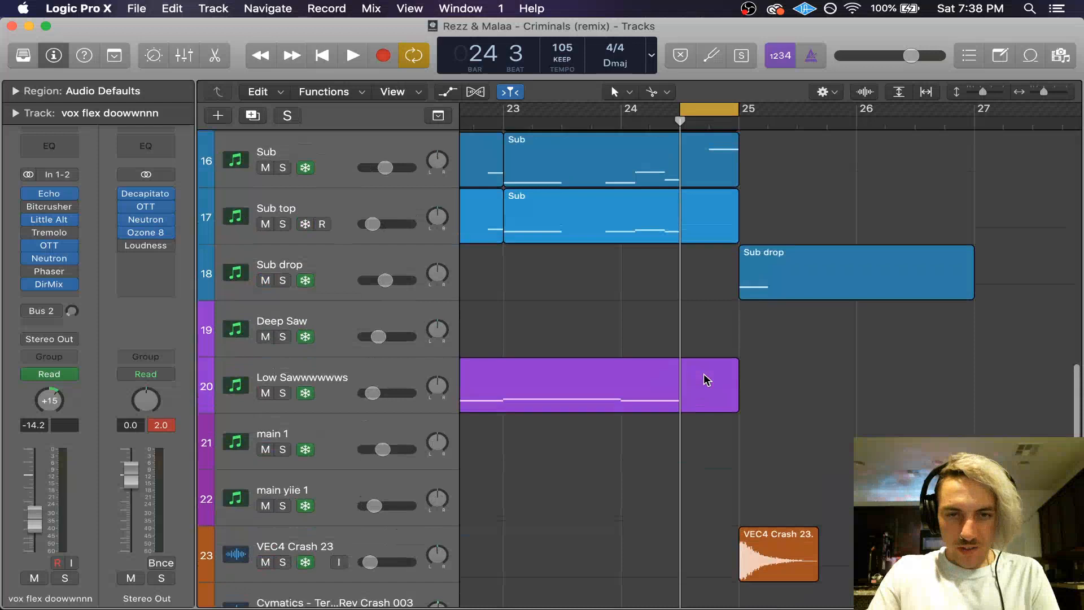
pyautogui.scroll(2, 703, 374)
pyautogui.click(291, 260)
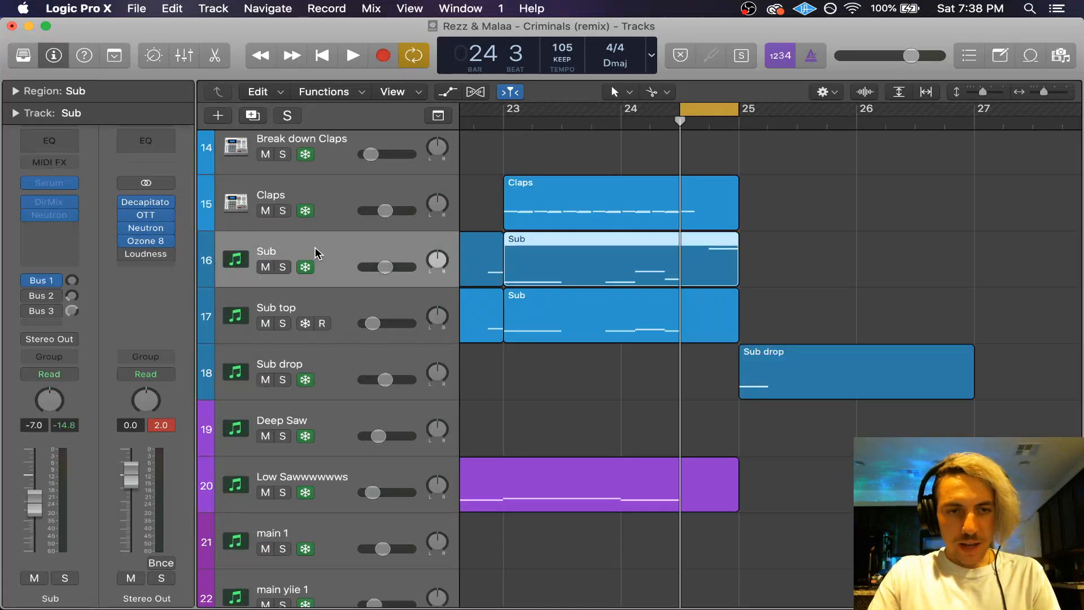
pyautogui.click(283, 267)
pyautogui.scroll(5, 428, 271)
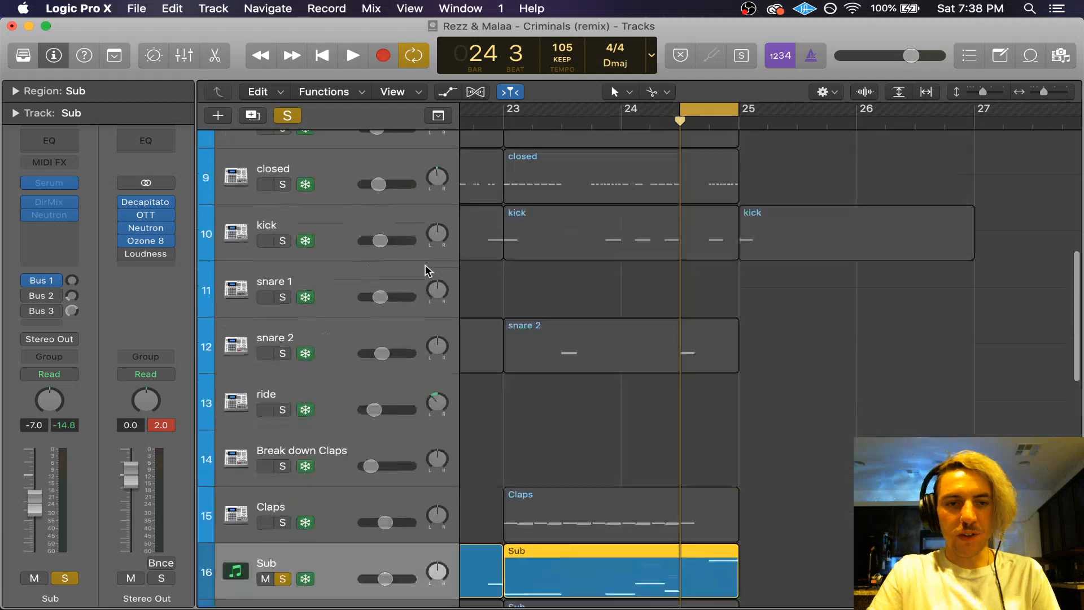
pyautogui.scroll(6, 601, 256)
pyautogui.scroll(-2, 602, 255)
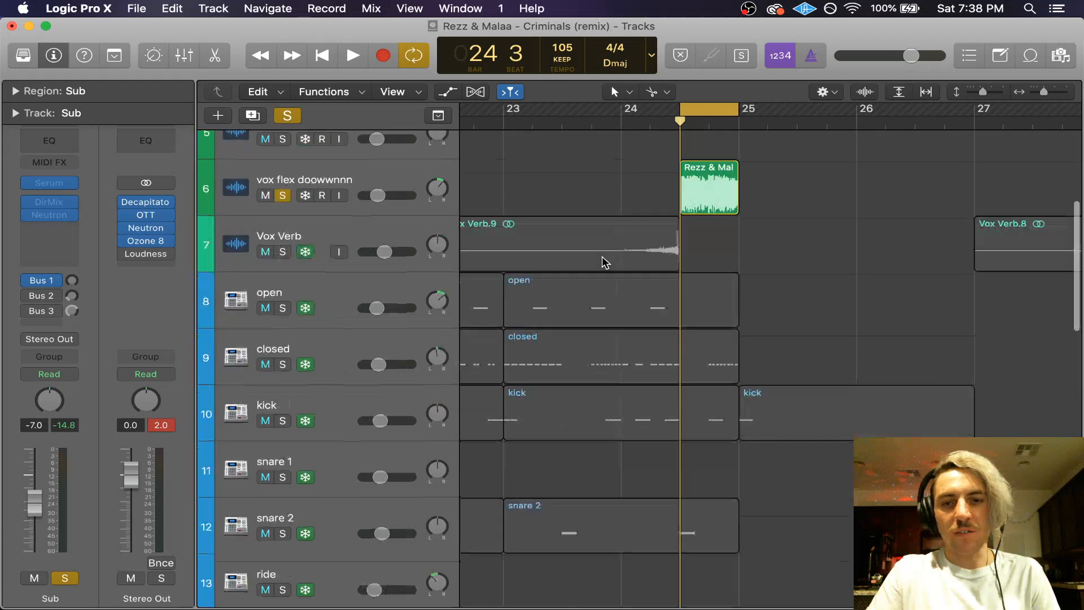
# Step: Play the cycled half bar with only Sub and vox flex doowwnnn audible
pyautogui.scroll(-9, 602, 256)
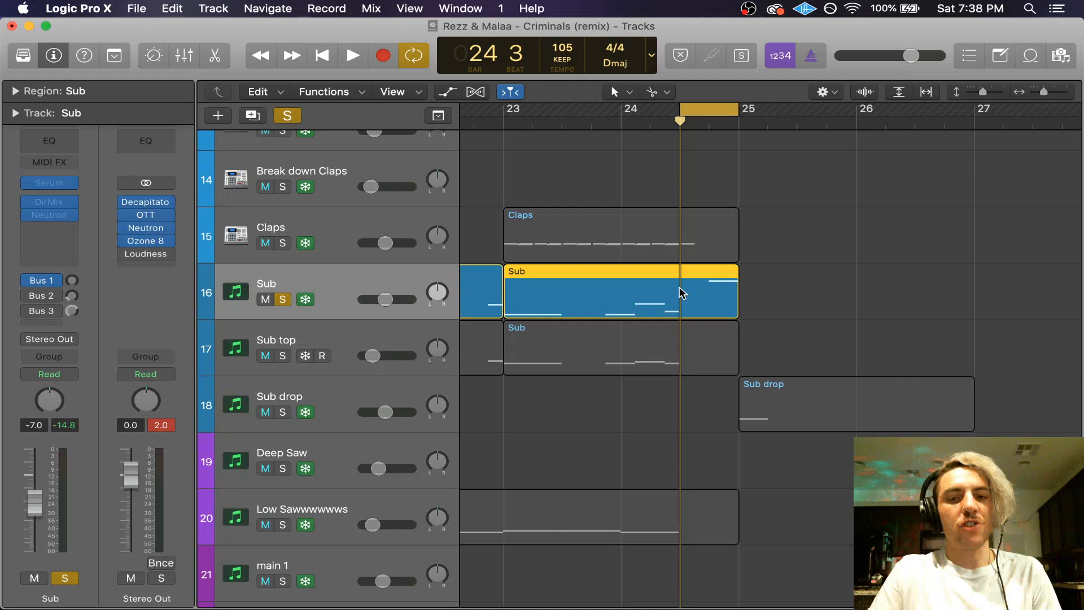
pyautogui.press('space')
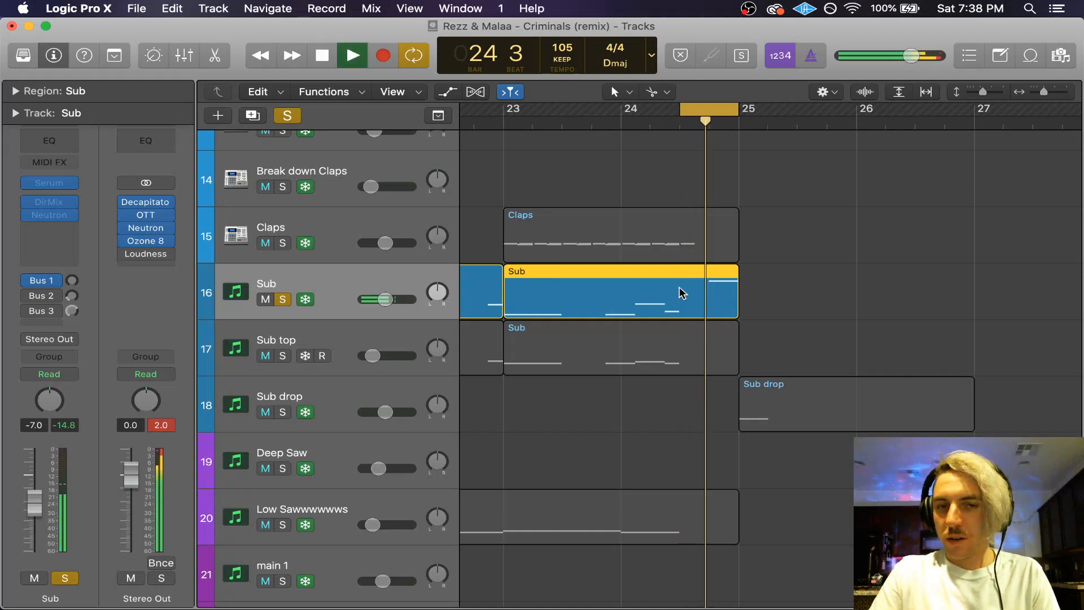
pyautogui.press('space')
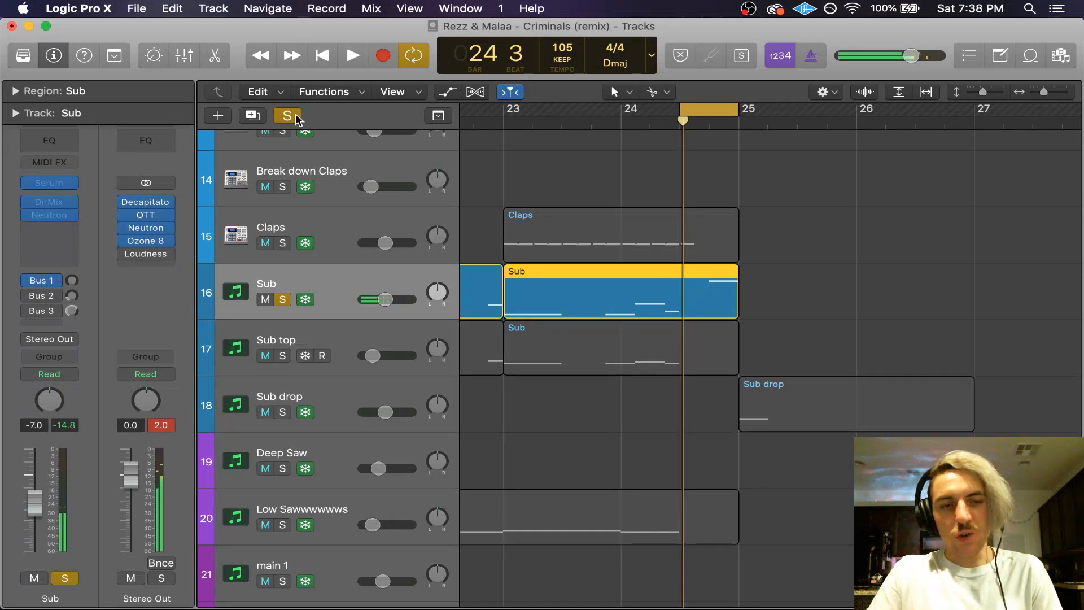
# Step: Clear all track solos and turn off the cycle range
pyautogui.click(287, 115)
pyautogui.scroll(10, 670, 224)
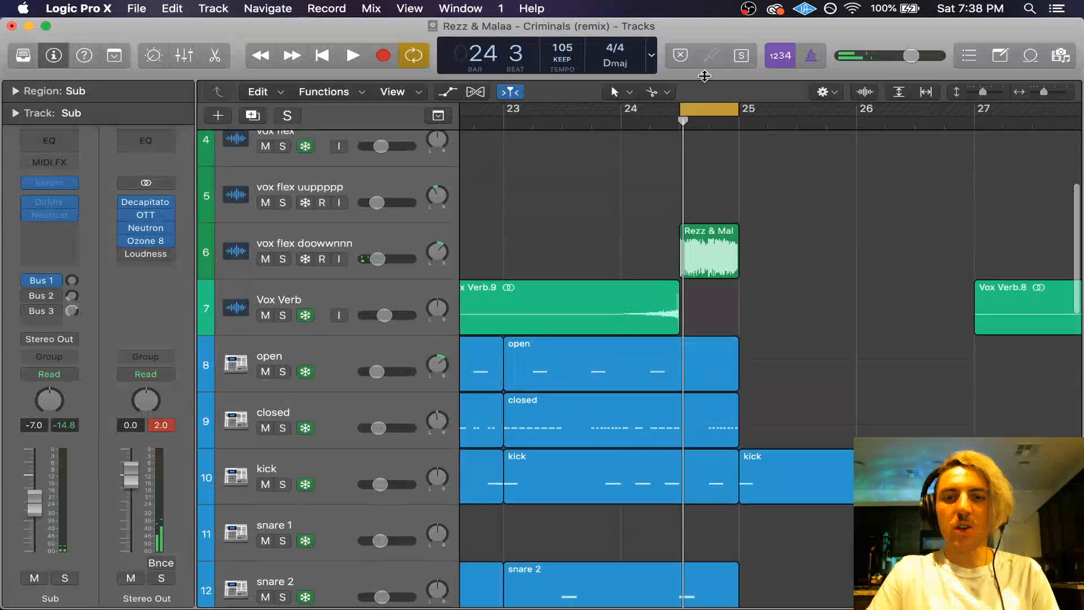
pyautogui.press('c')
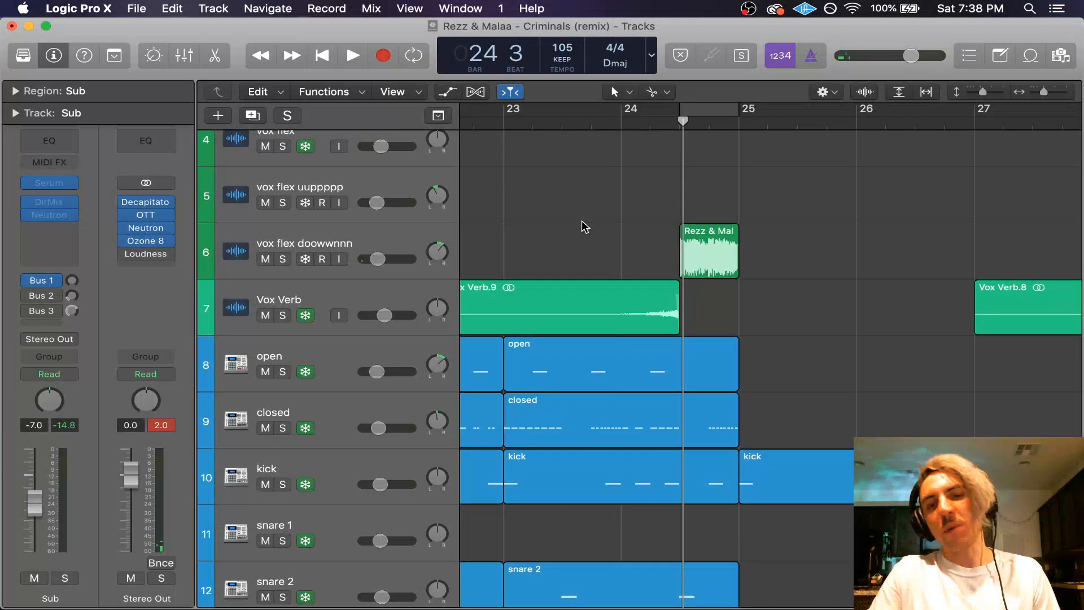
# Step: Freeze the vox flex uuppppp and vox flex doowwnnn tracks again and return the playhead to the start of the project
pyautogui.scroll(3, 564, 223)
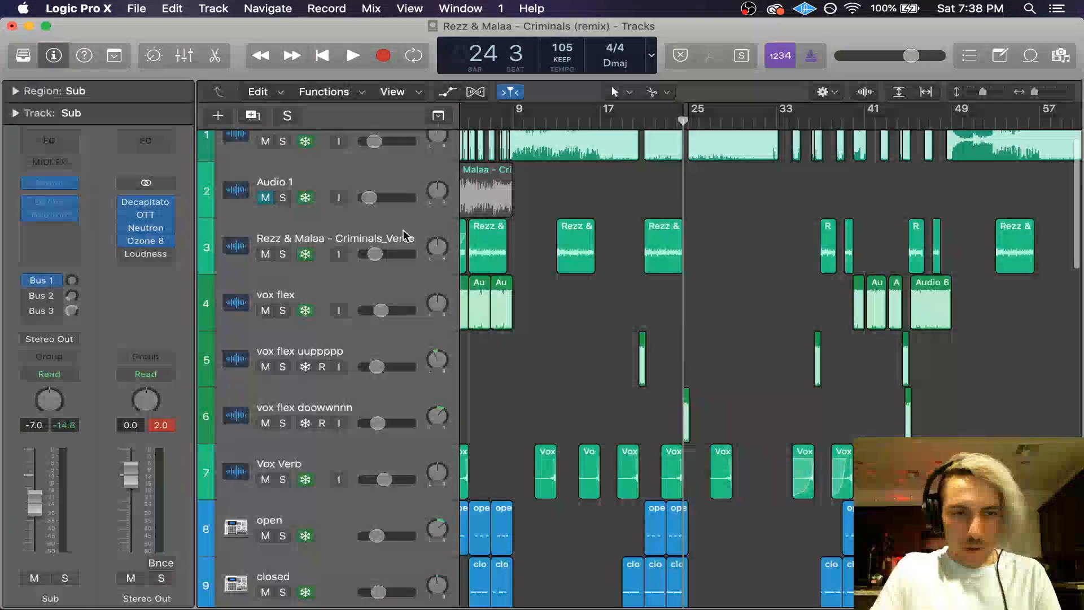
pyautogui.scroll(-3, 307, 355)
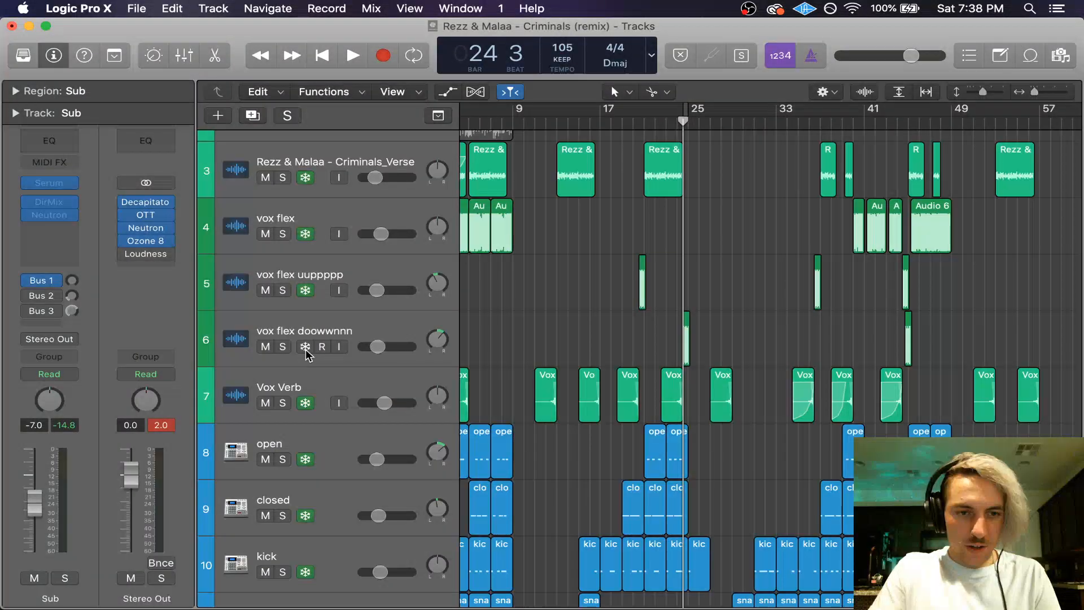
pyautogui.scroll(-10, 307, 350)
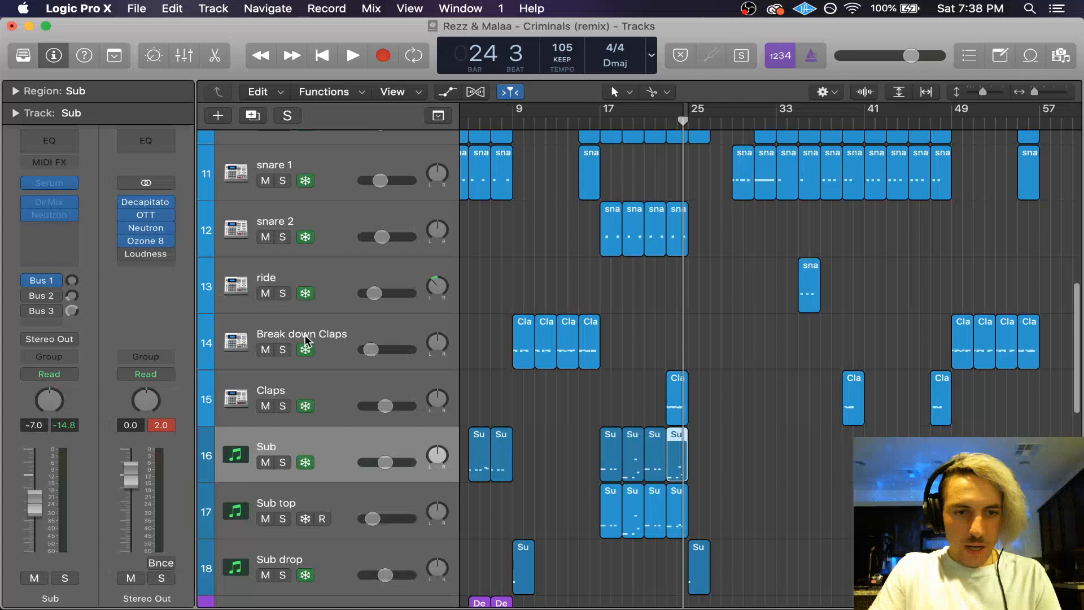
pyautogui.scroll(-8, 337, 408)
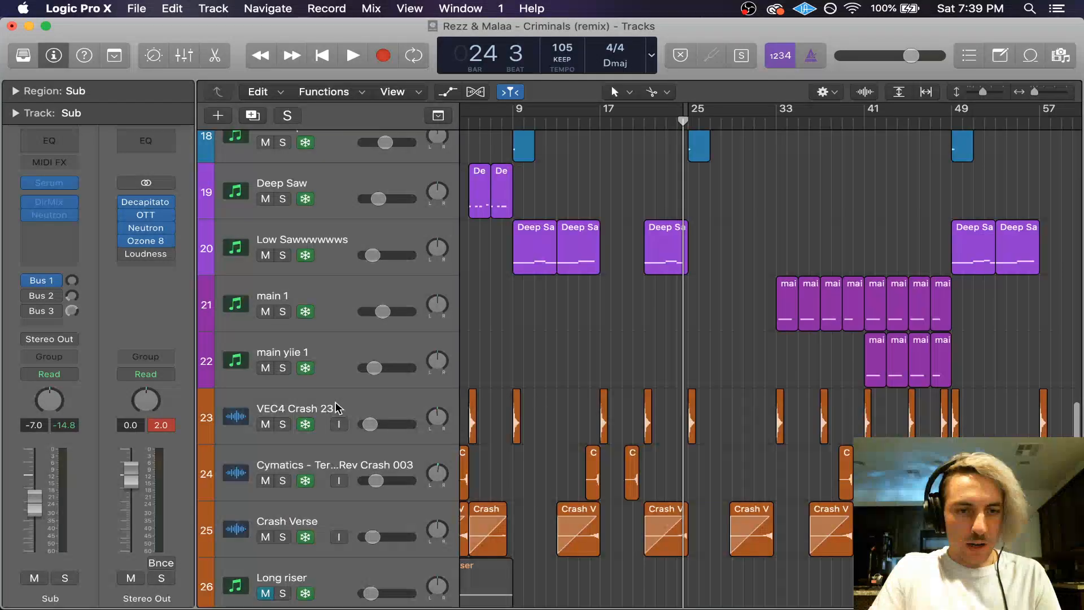
pyautogui.scroll(14, 337, 408)
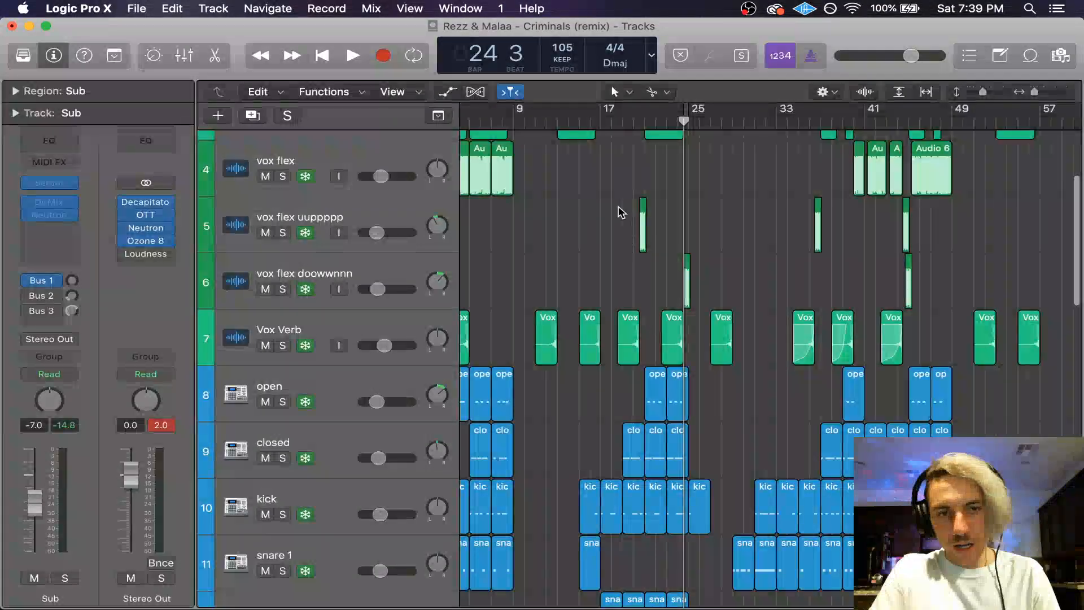
pyautogui.press('Return')
pyautogui.scroll(3, 621, 212)
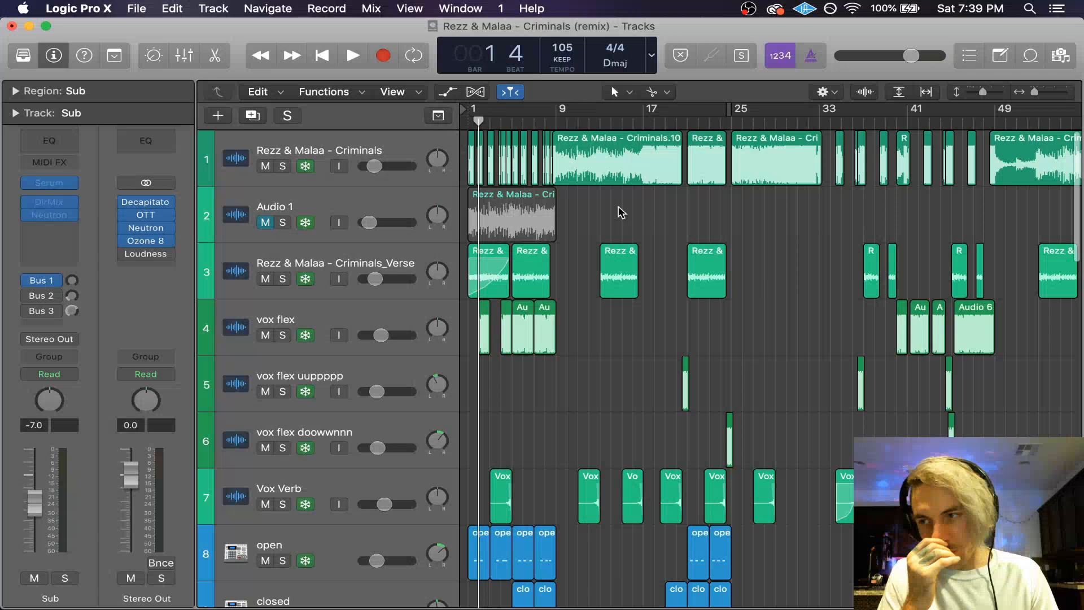
# Step: Render the pending track freezes, play the remix briefly and stop at bar 30
pyautogui.press('space')
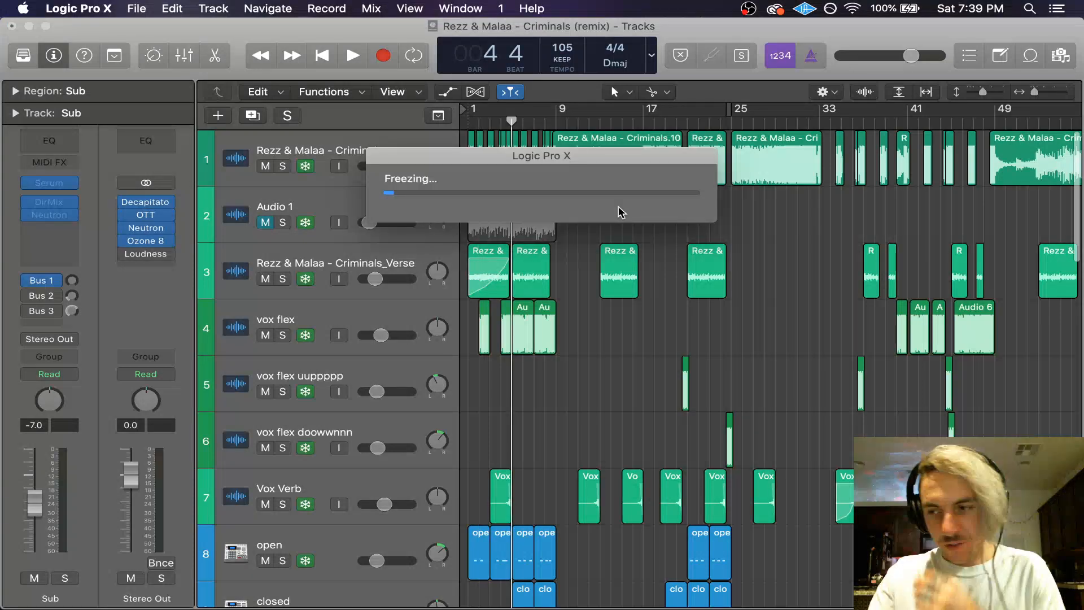
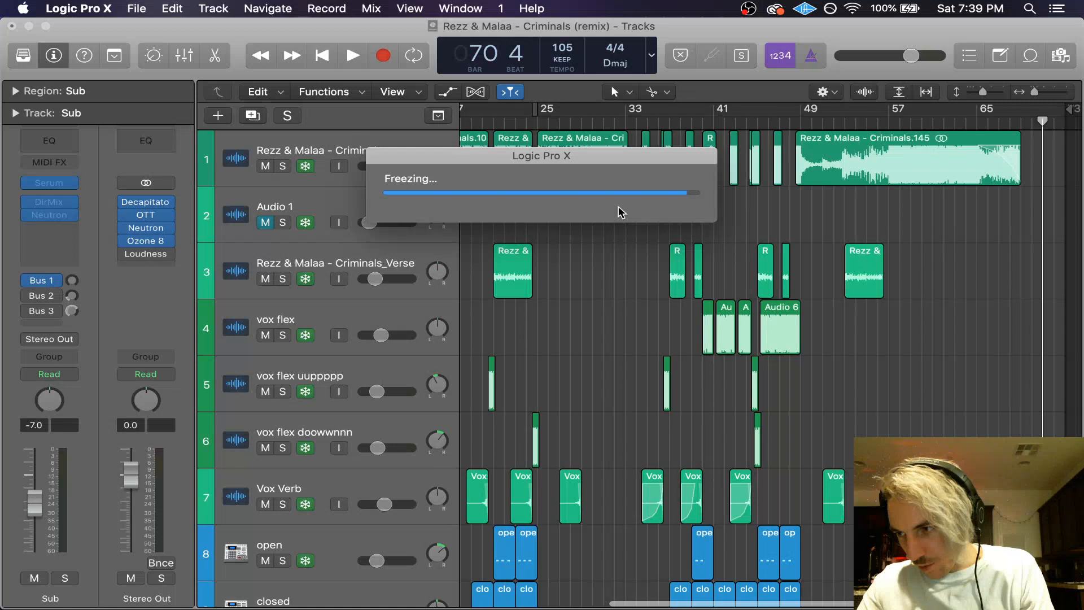
pyautogui.press('space')
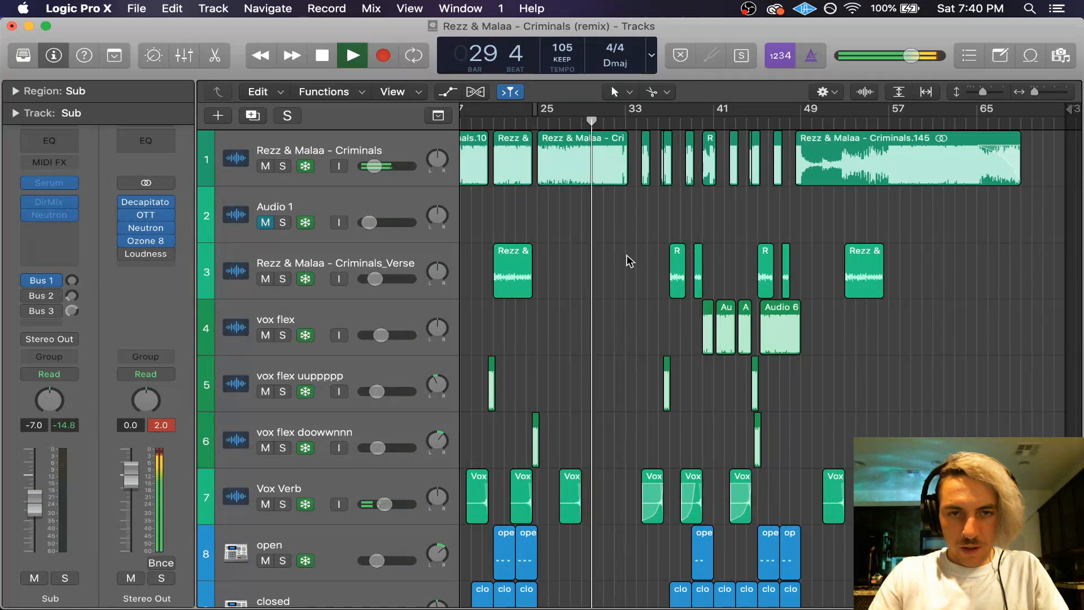
pyautogui.scroll(-2, 629, 261)
pyautogui.press('space')
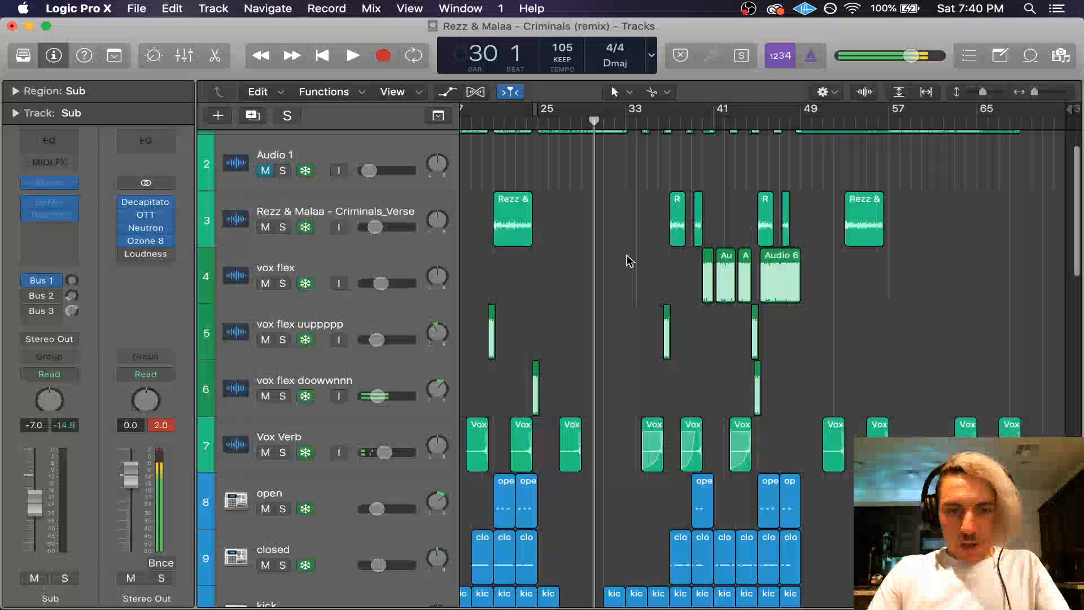
# Step: Solo the Rezz & Malaa - Criminals track and place the playhead at bar 29
pyautogui.scroll(-8, 629, 261)
pyautogui.press('super+Right')
pyautogui.scroll(6, 630, 261)
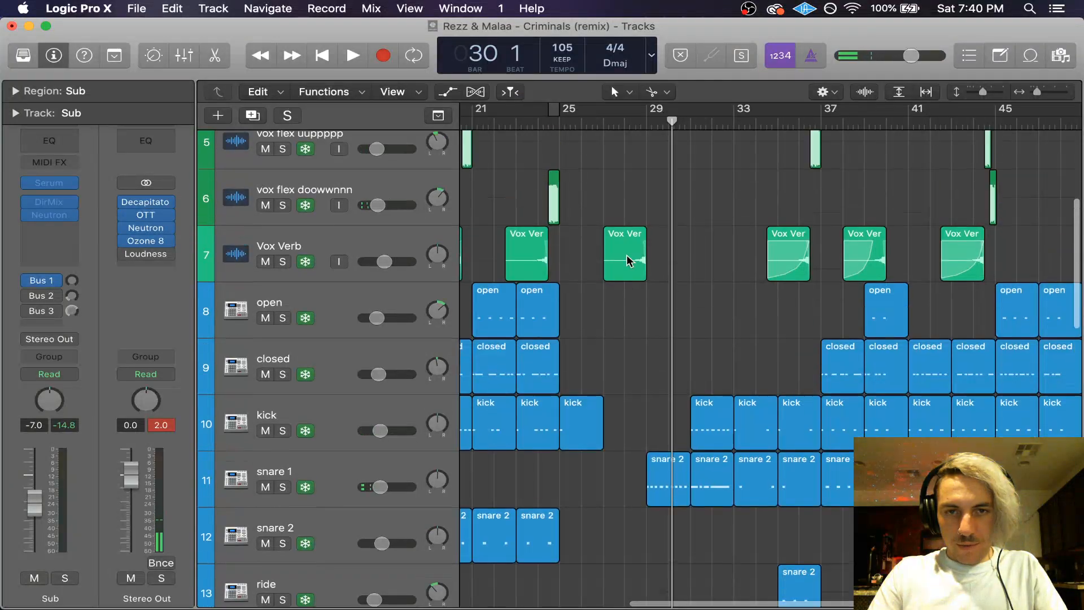
pyautogui.scroll(3, 629, 261)
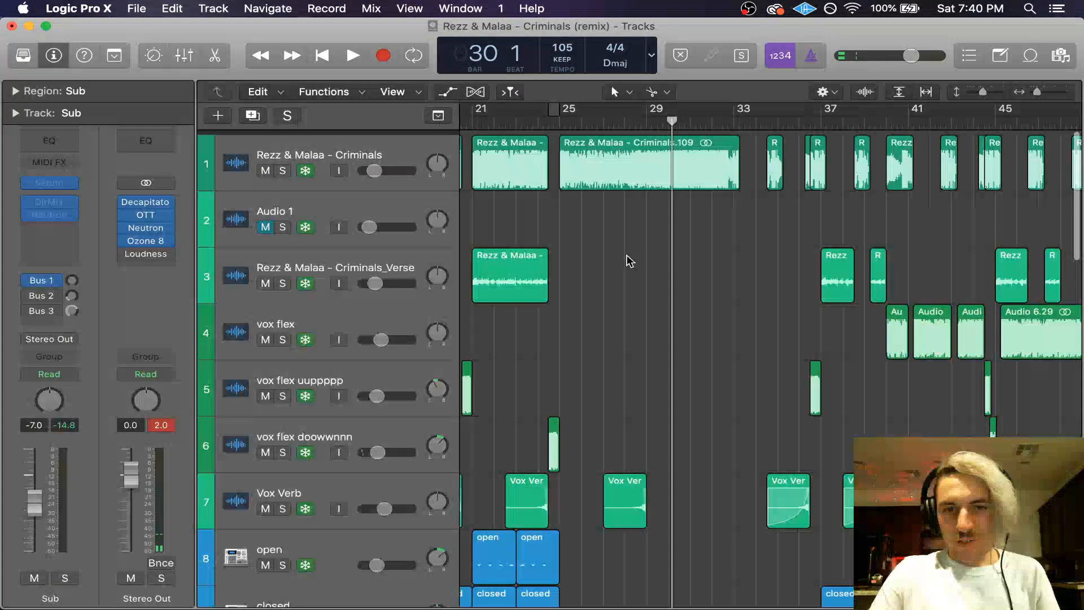
pyautogui.click(283, 169)
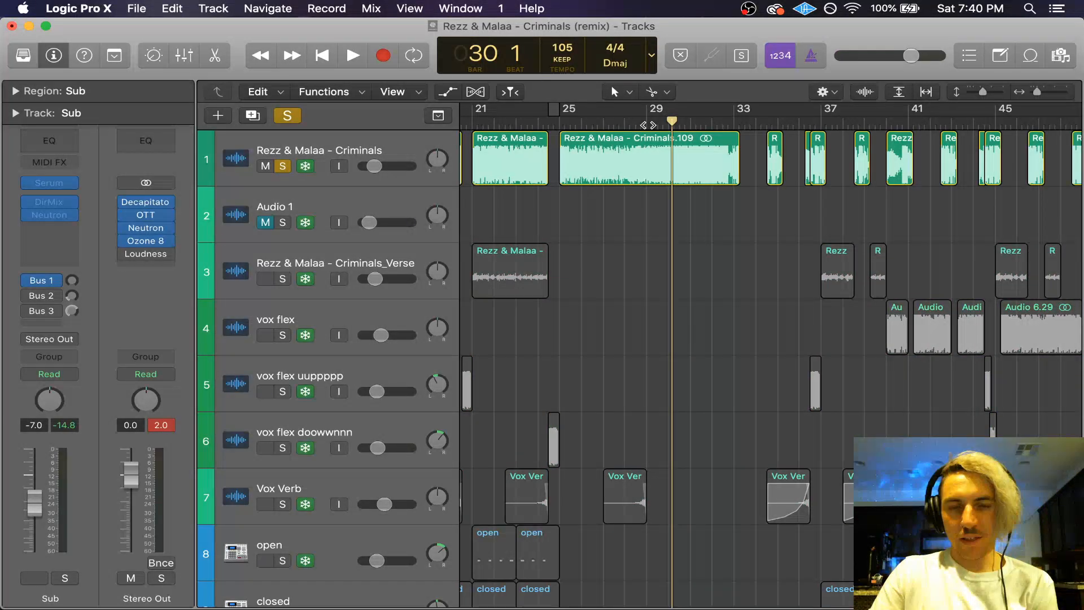
pyautogui.click(647, 125)
pyautogui.scroll(-10, 717, 286)
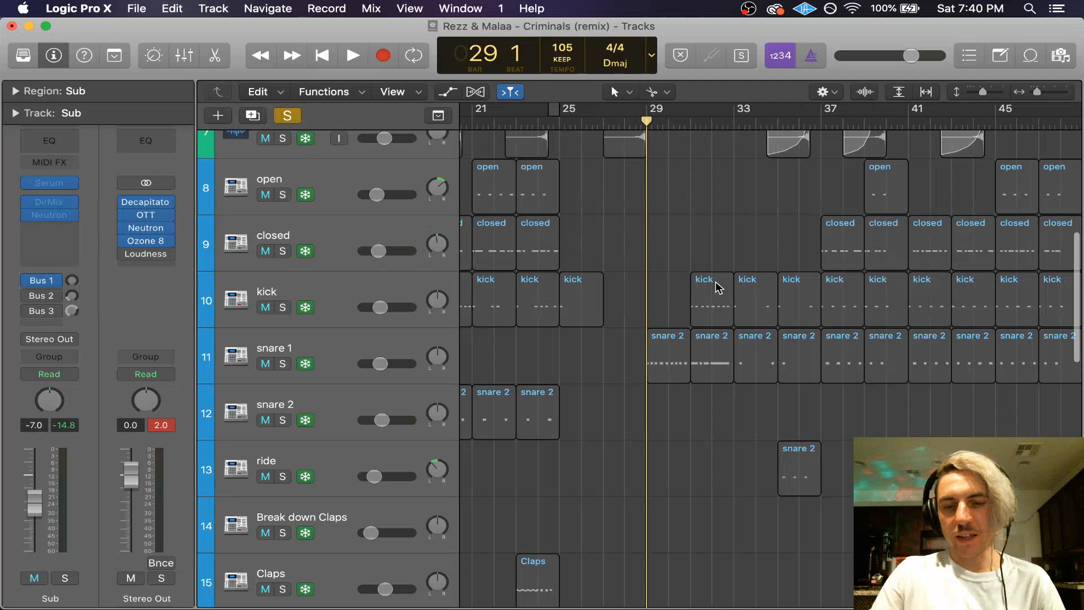
pyautogui.scroll(-20, 717, 287)
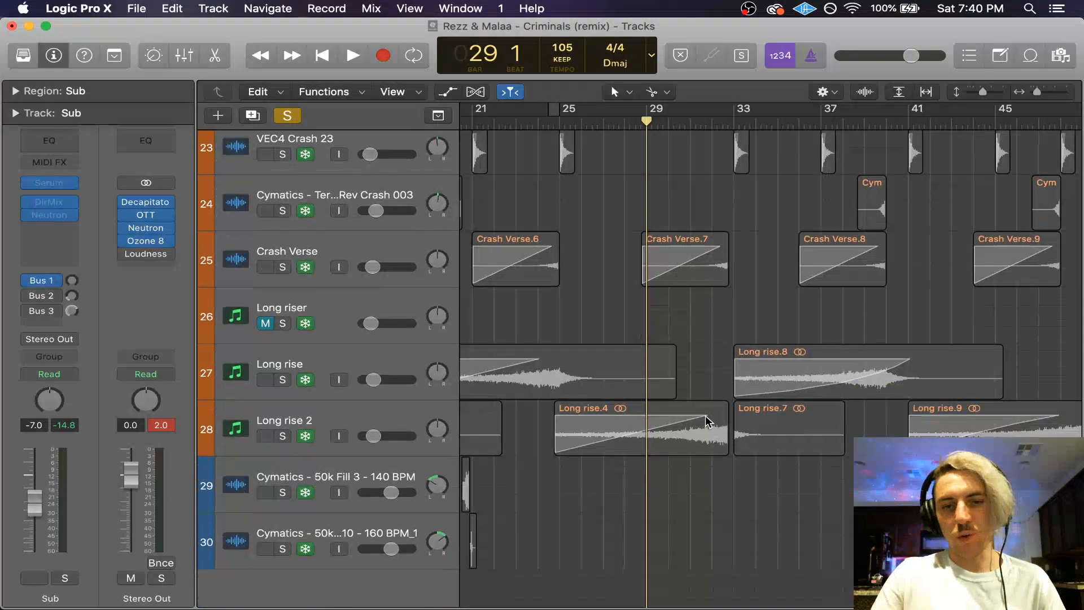
pyautogui.scroll(7, 725, 445)
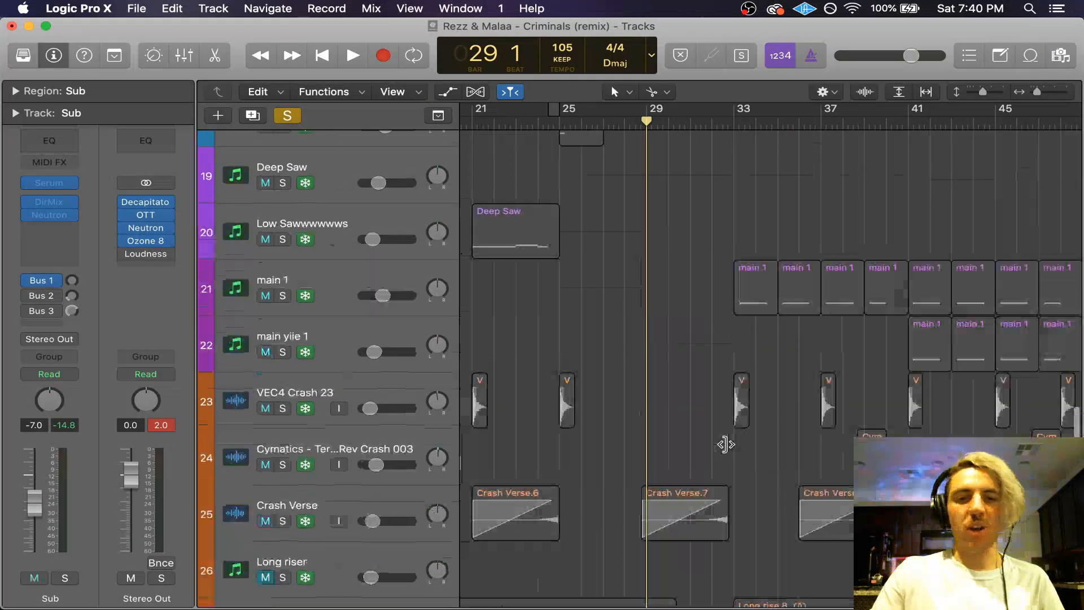
pyautogui.scroll(20, 726, 444)
# Step: Play the soloed Rezz & Malaa - Criminals track from bar 29 to bar 31 and select that track
pyautogui.press('space')
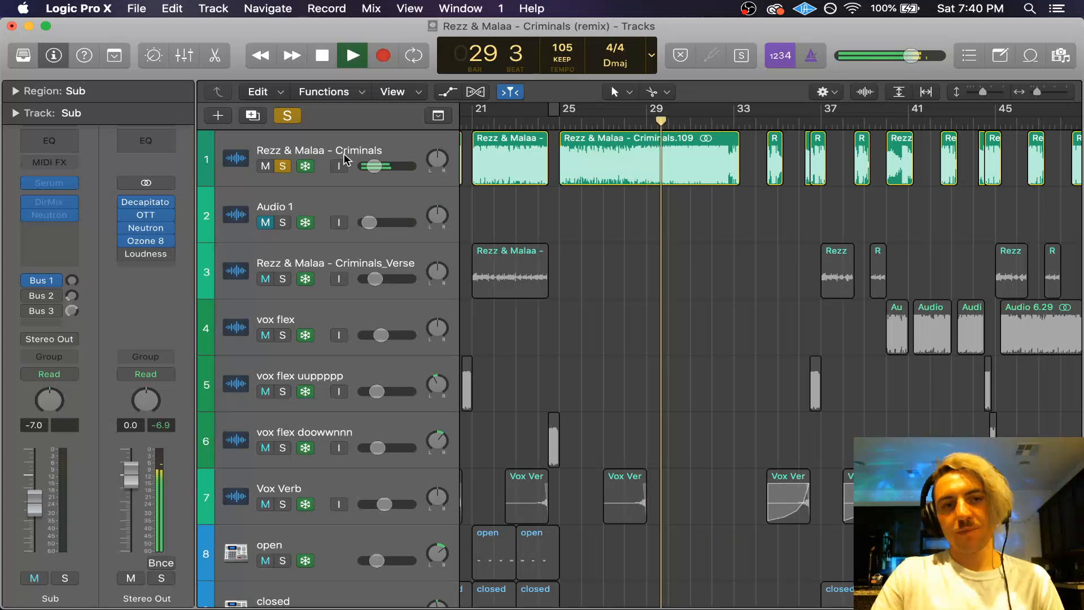
pyautogui.click(312, 145)
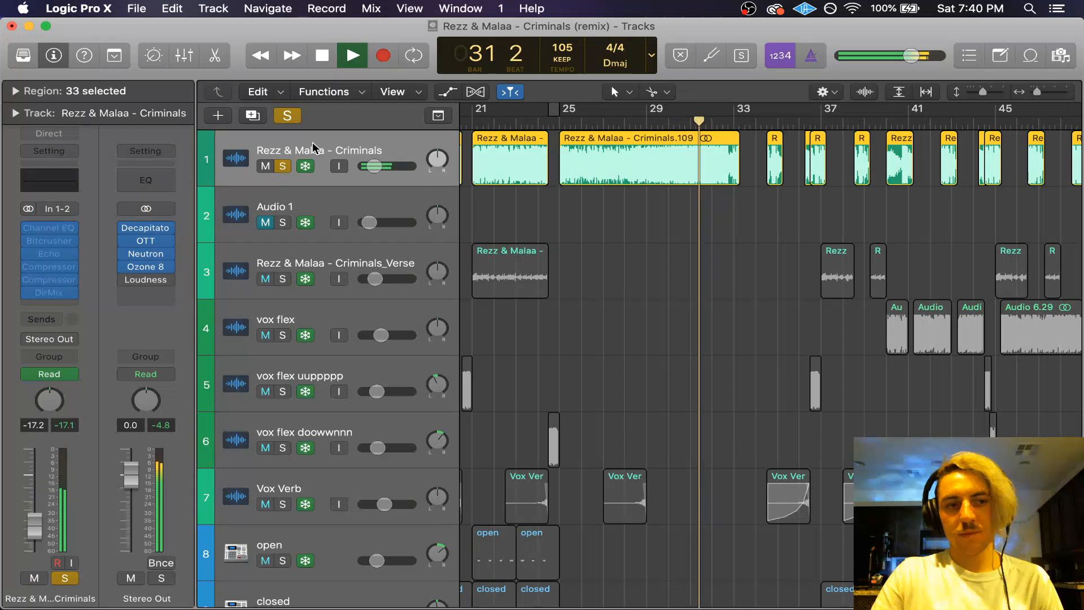
pyautogui.press('space')
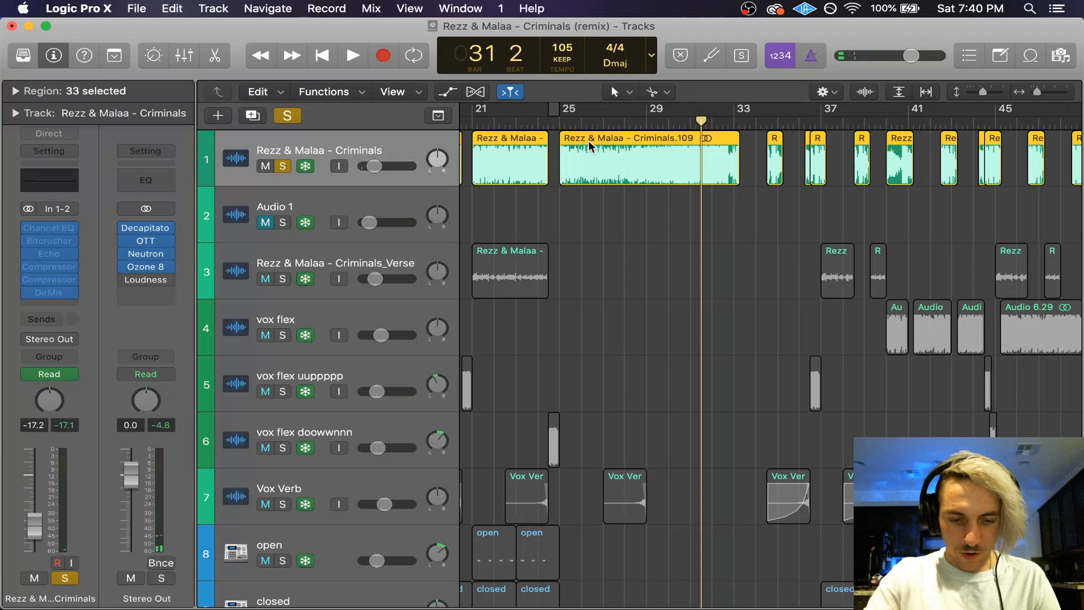
pyautogui.press('space')
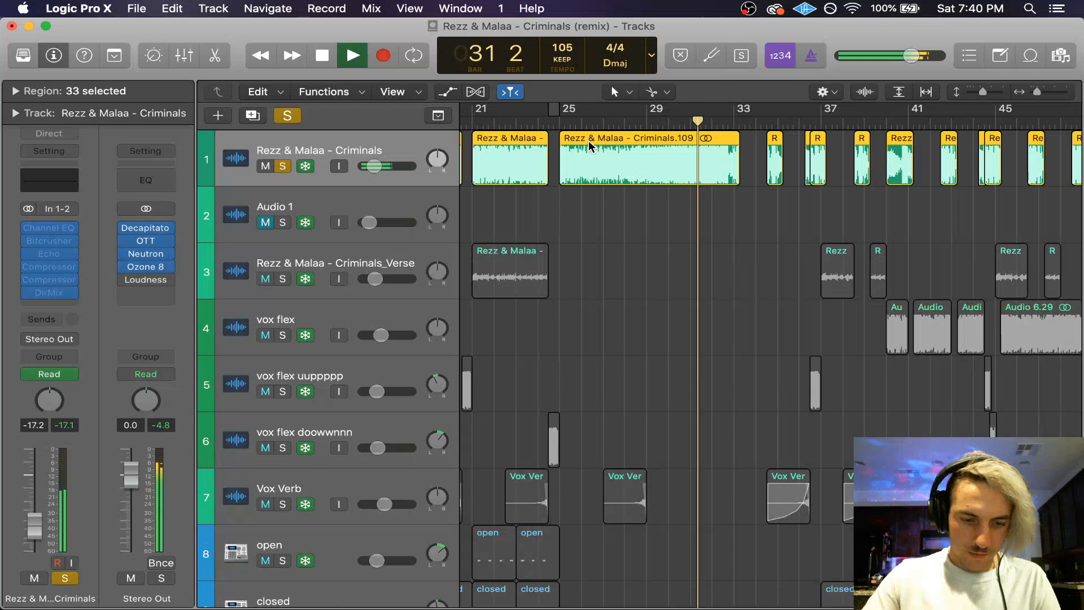
pyautogui.press('space')
# Step: Clear the solo, deselect the regions and return the playhead to bar 29
pyautogui.click(283, 116)
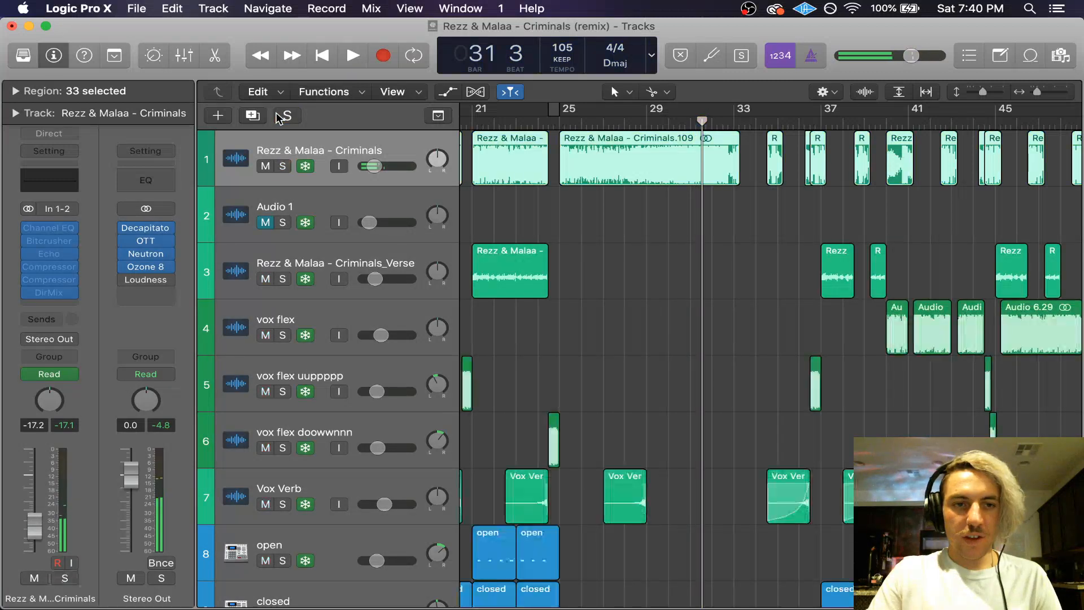
pyautogui.click(585, 233)
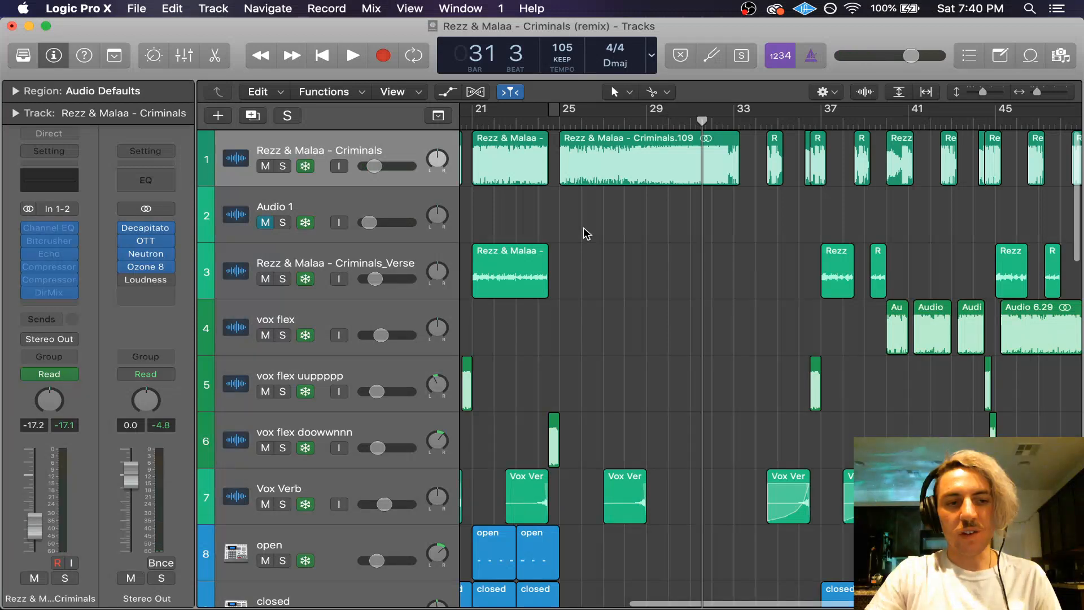
pyautogui.moveTo(50, 270)
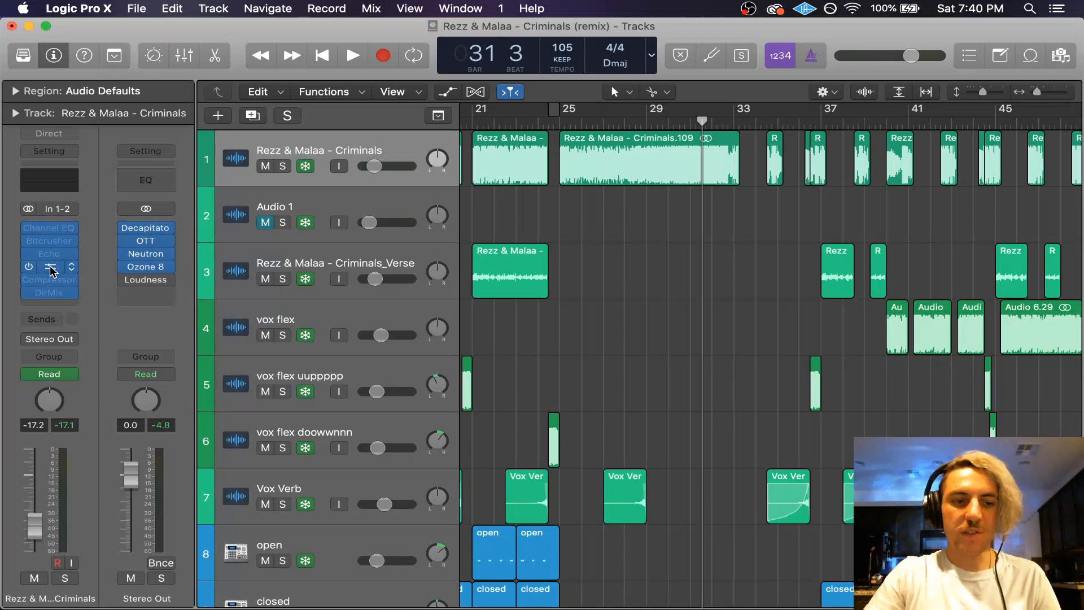
pyautogui.click(668, 229)
# Step: Play the full mix from bar 29 into the second drop, checking the drum, sub and vocal tracks
pyautogui.scroll(-1, 670, 231)
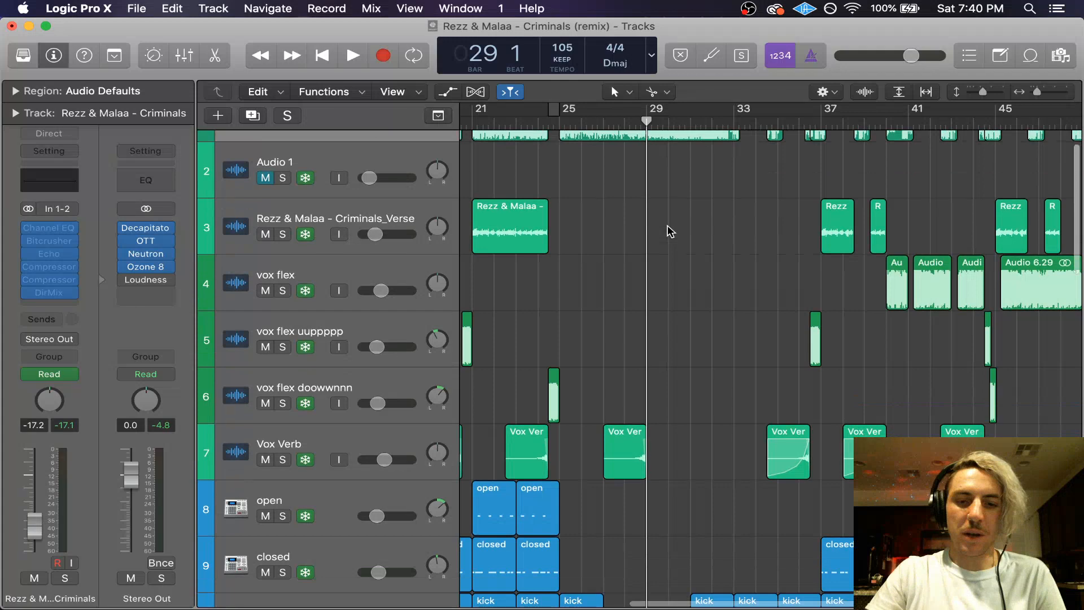
pyautogui.scroll(-3, 669, 232)
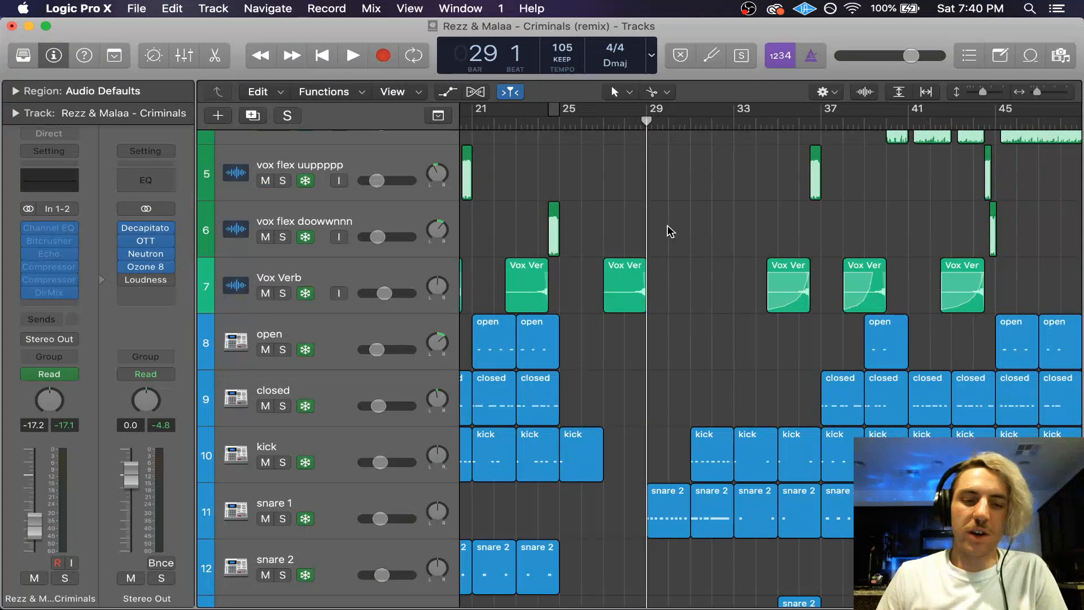
pyautogui.scroll(4, 670, 230)
pyautogui.hscroll(2, 670, 231)
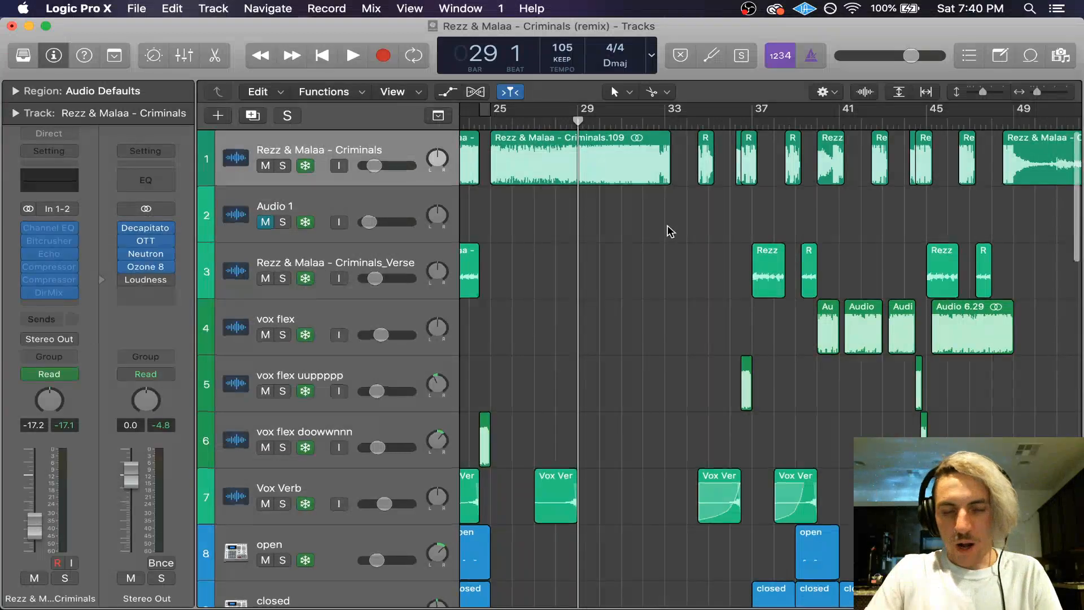
pyautogui.scroll(-5, 670, 231)
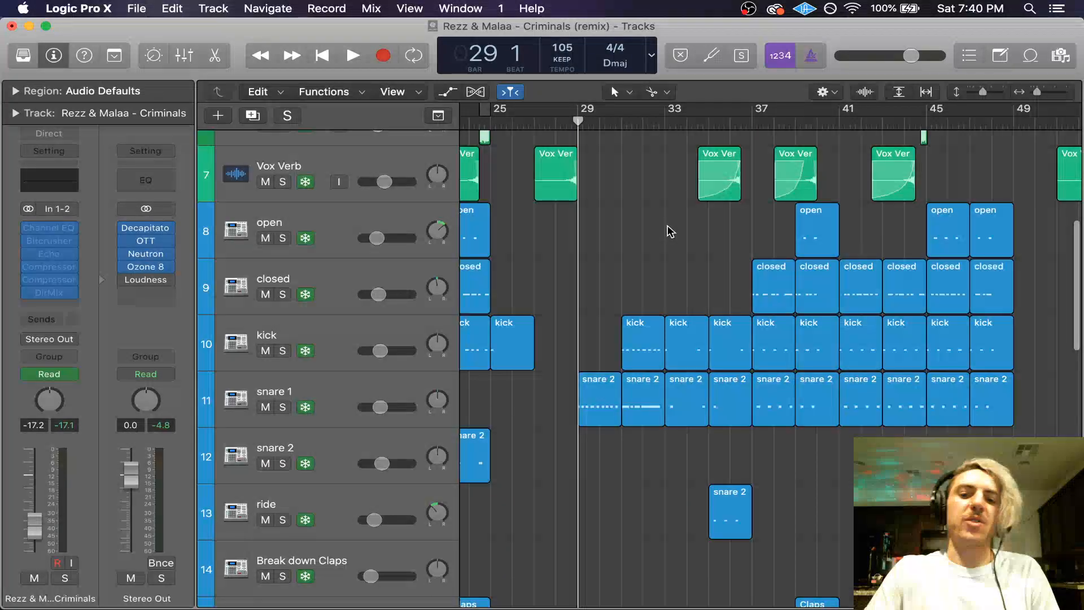
pyautogui.press('space')
pyautogui.scroll(-4, 666, 242)
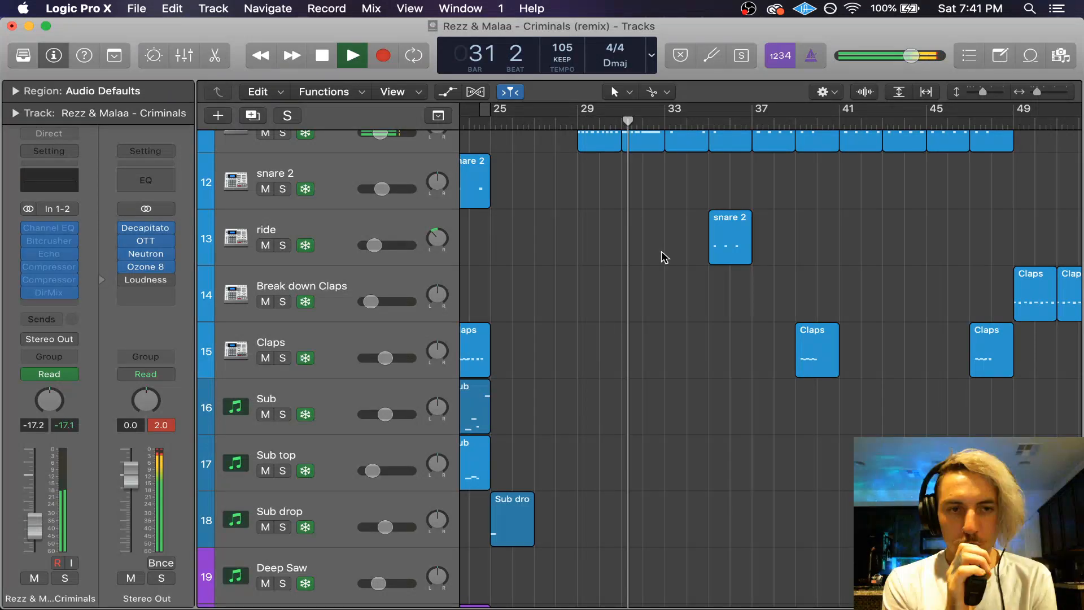
pyautogui.scroll(1, 664, 257)
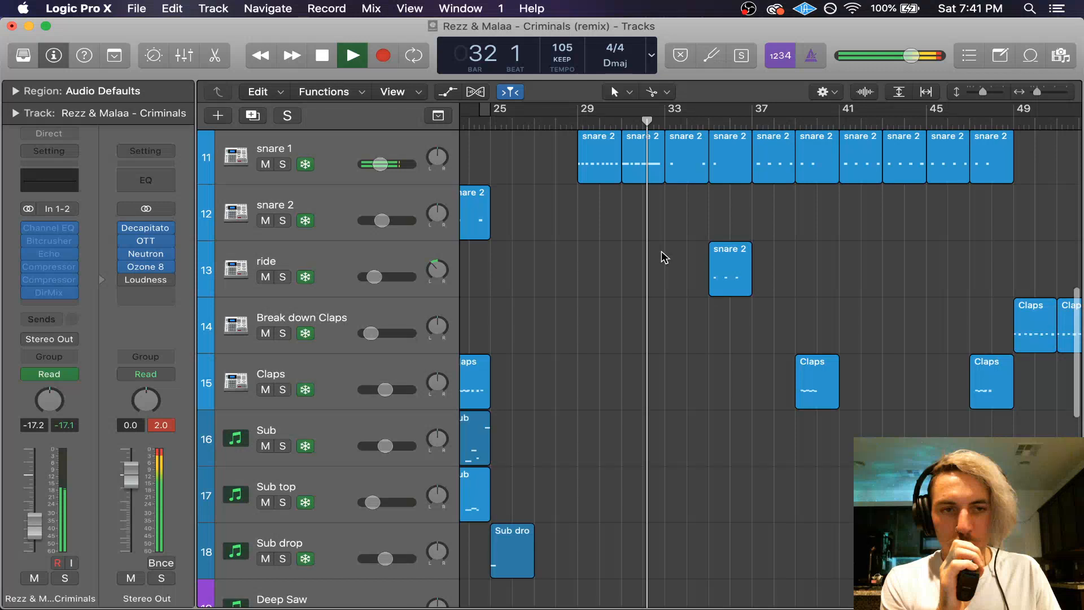
pyautogui.scroll(1, 665, 257)
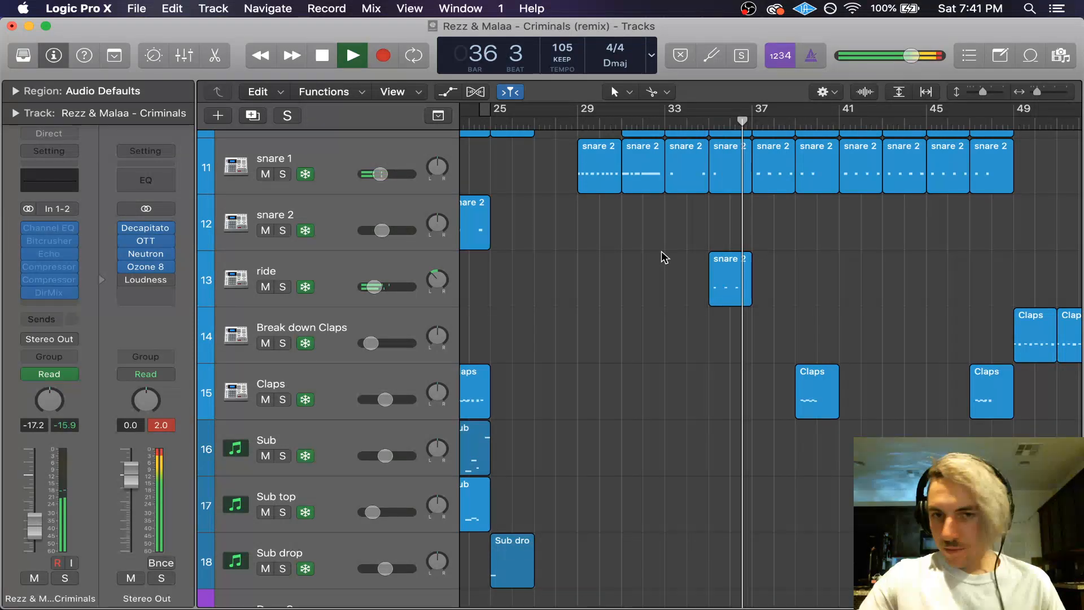
pyautogui.scroll(7, 662, 254)
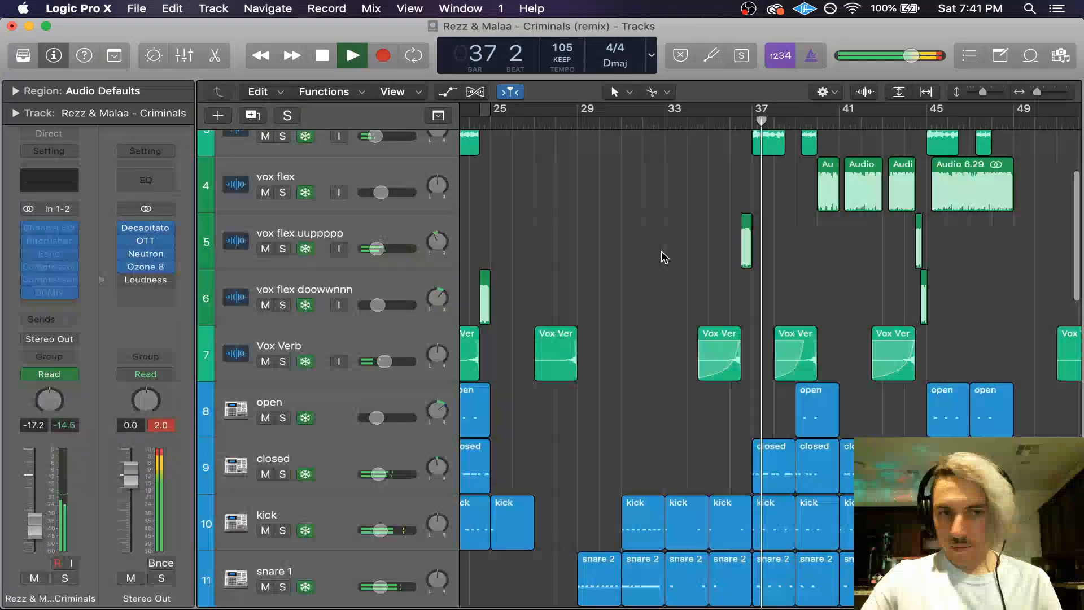
# Step: Raise the vox flex uuppppp track's volume to -14.0 dB during playback
pyautogui.click(362, 236)
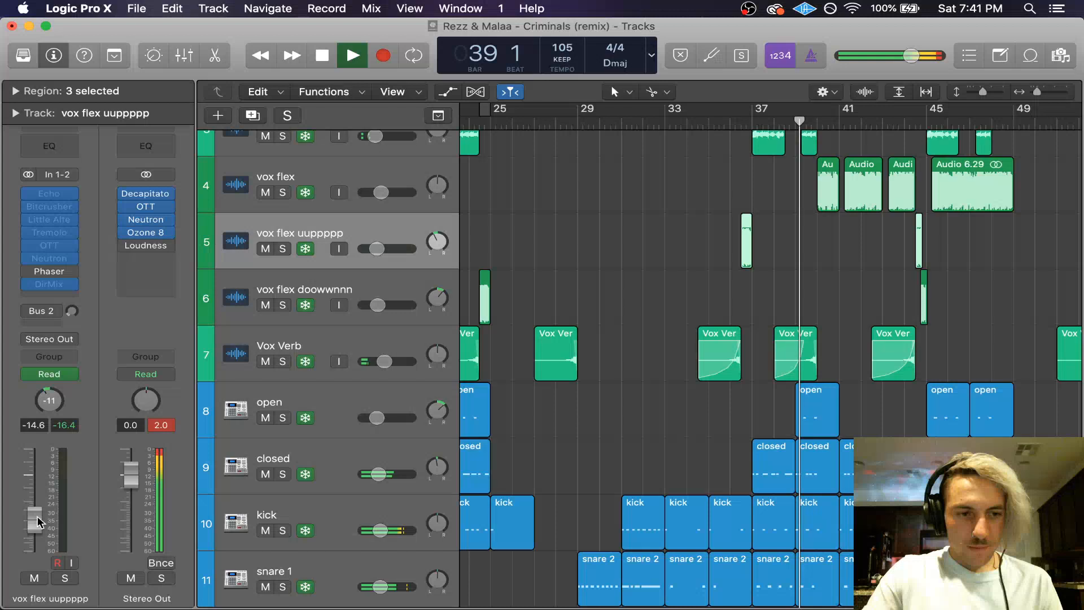
pyautogui.click(550, 265)
pyautogui.hscroll(5, 566, 268)
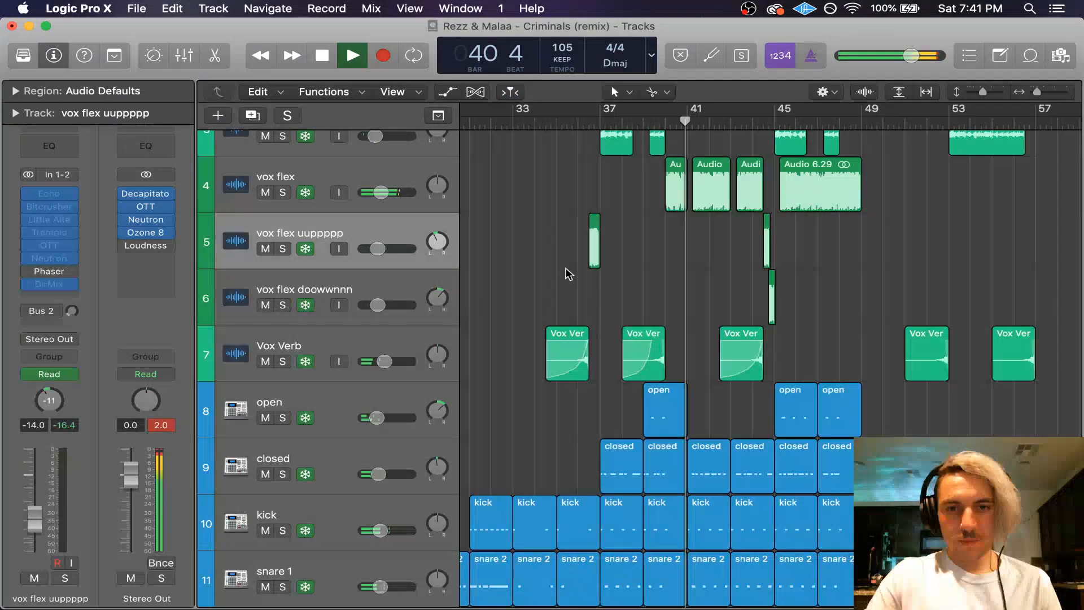
# Step: Set the vox flex doowwnnn track's volume to -13.8 dB during playback
pyautogui.click(633, 292)
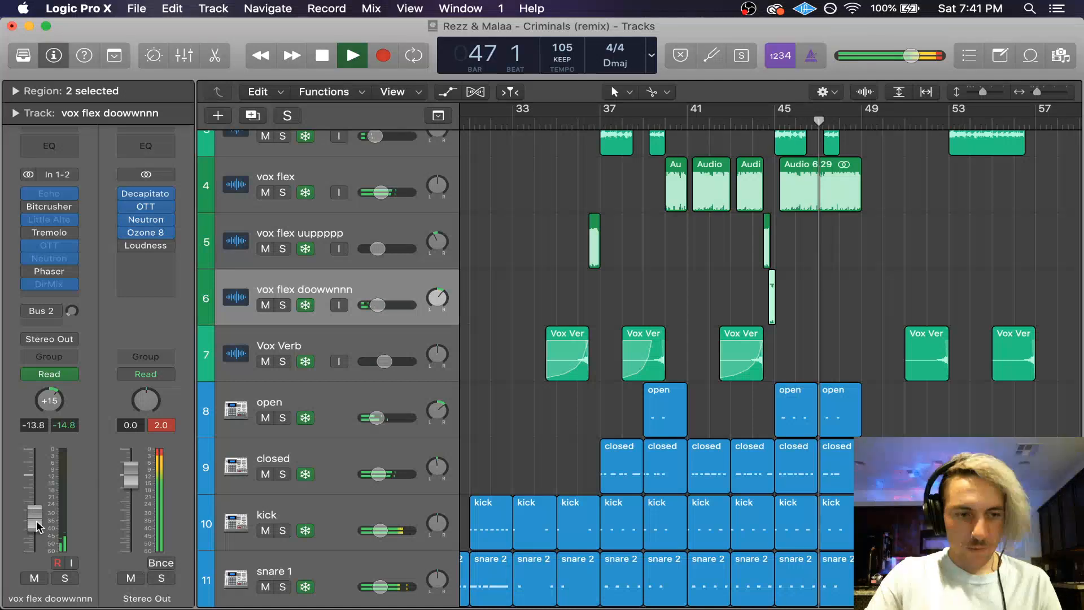
pyautogui.click(629, 306)
# Step: Raise the volume of the two Cymatics 50k fill tracks together, bringing the Fill 3 track to -3.3 dB
pyautogui.scroll(-20, 501, 422)
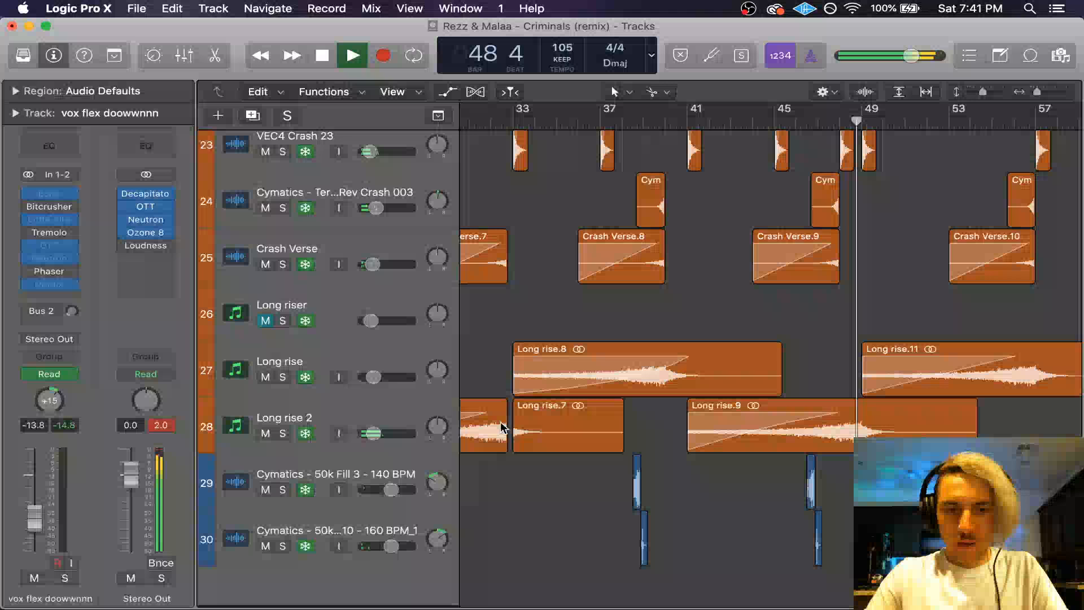
pyautogui.click(390, 490)
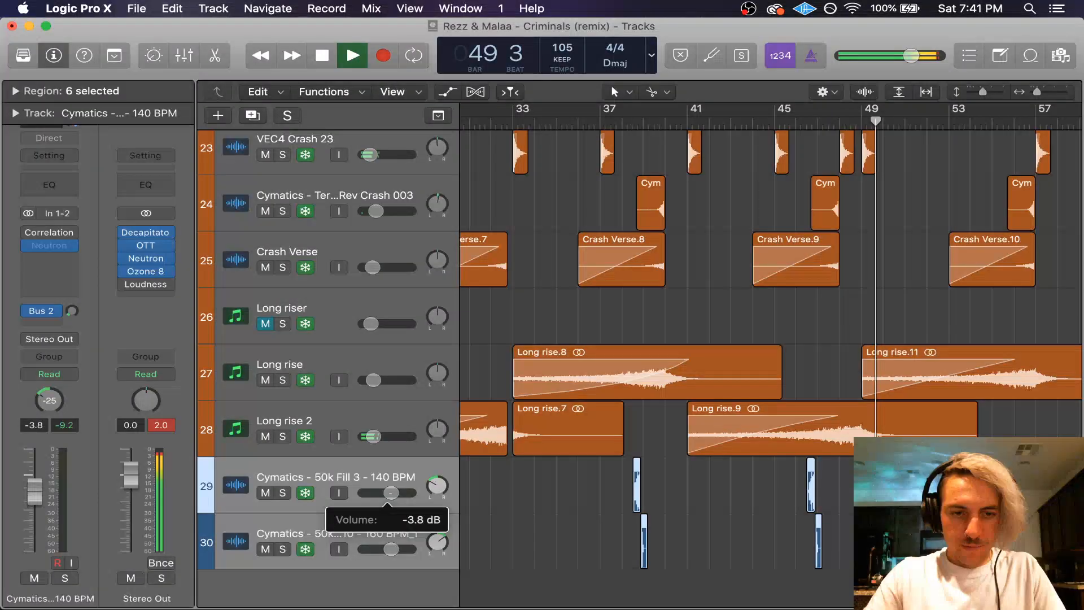
pyautogui.moveTo(391, 493); pyautogui.dragTo(392, 492)
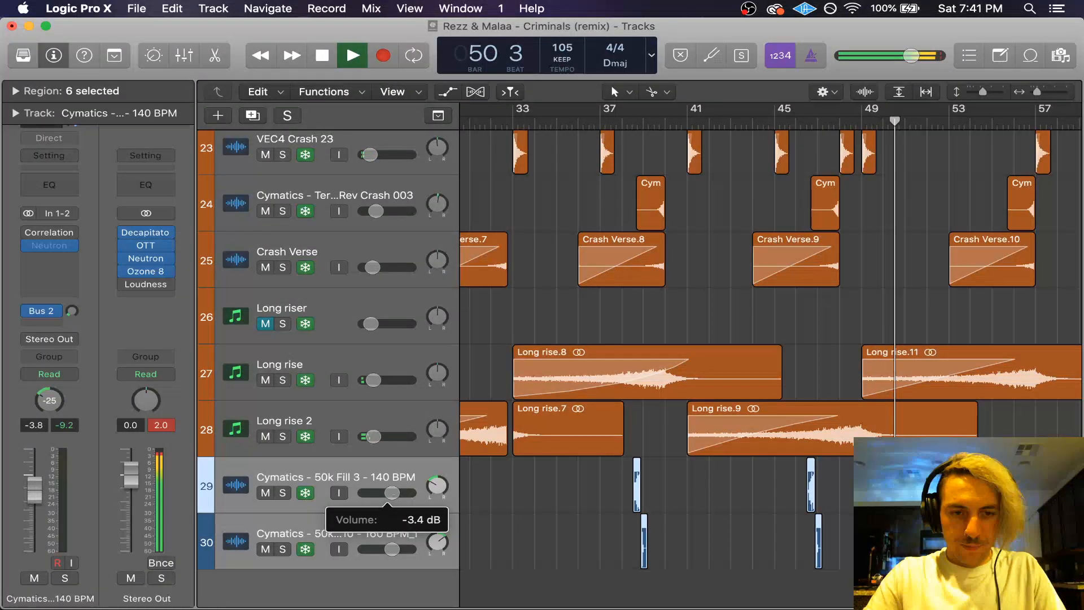
pyautogui.click(539, 504)
# Step: Save the project, stop playback and look over the vocal tracks' arrangement toward the end of the song
pyautogui.press('super+s')
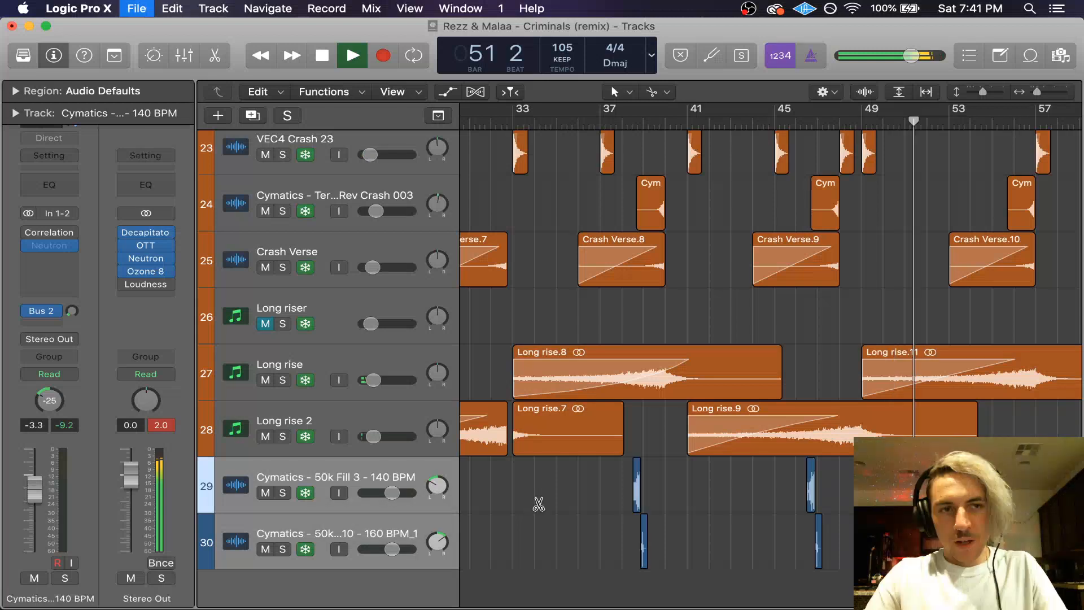
pyautogui.press('space')
pyautogui.scroll(20, 539, 504)
pyautogui.hscroll(4, 539, 504)
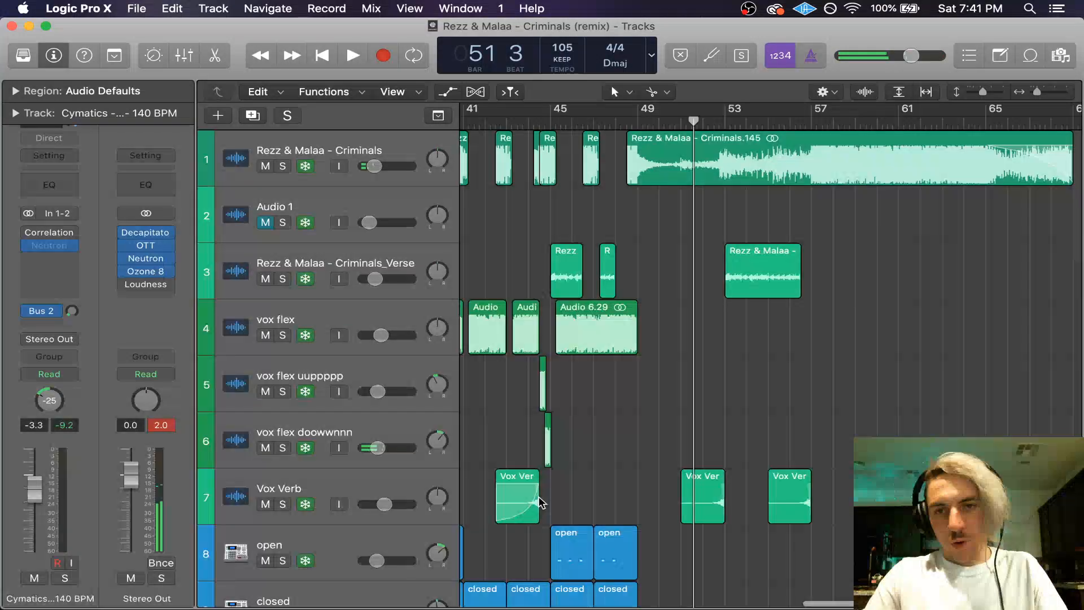
pyautogui.hscroll(3, 920, 210)
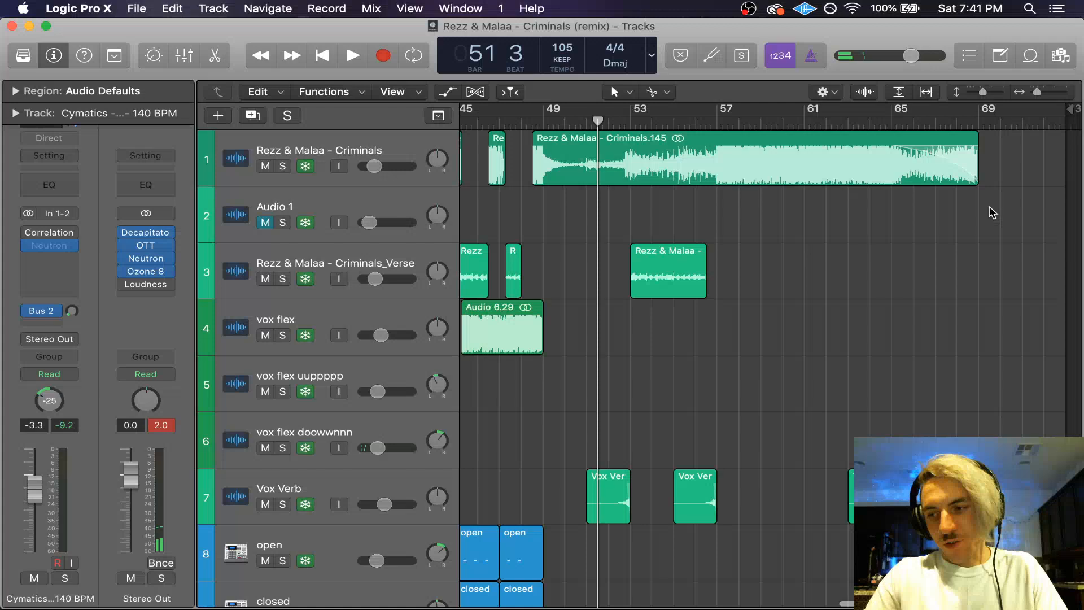
pyautogui.hscroll(-8, 992, 213)
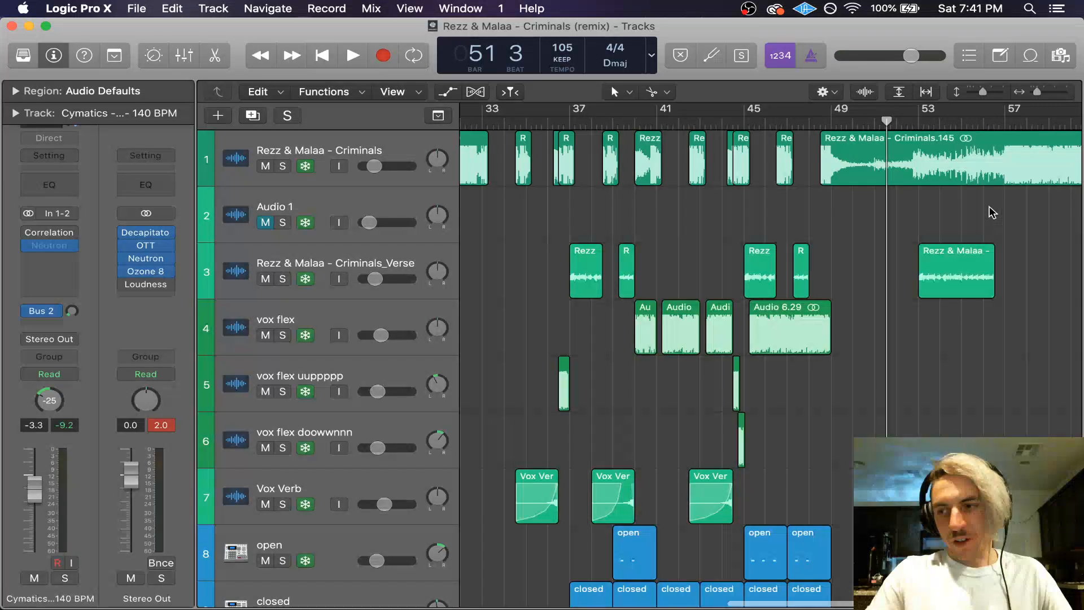
# Step: Switch to Chrome, bring up the YouTube Studio live streaming dashboard and read the full details of the stream error
pyautogui.scroll(-5, 816, 229)
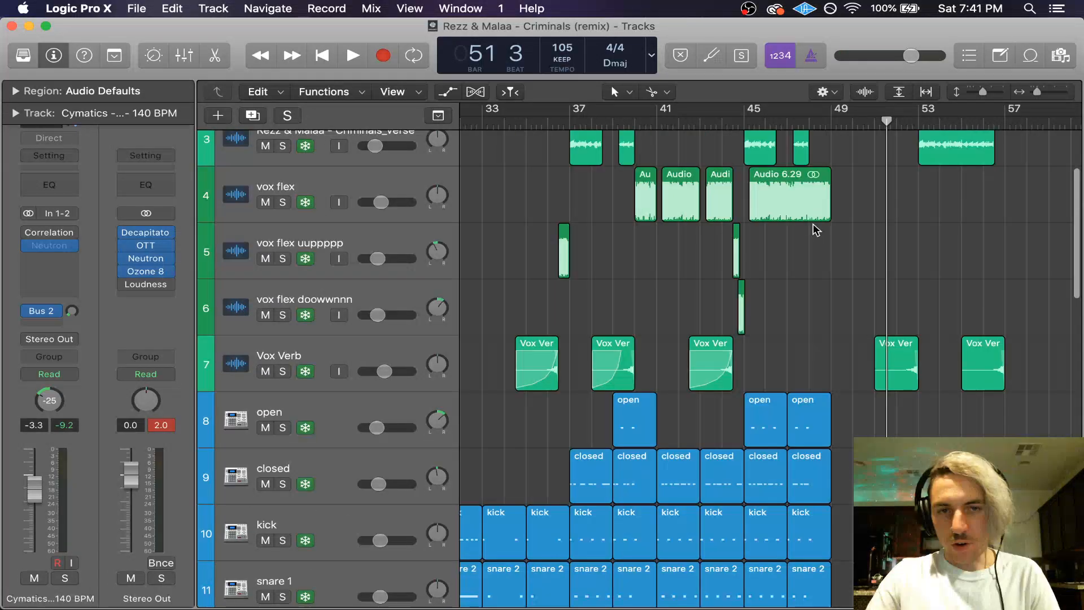
pyautogui.hscroll(-1, 815, 229)
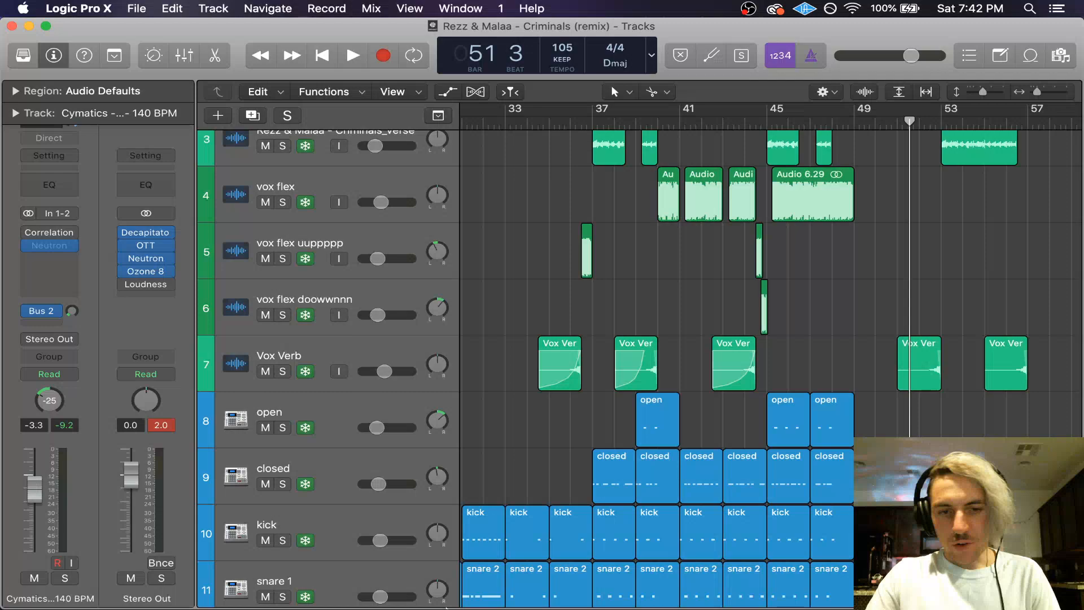
pyautogui.press('super+Tab')
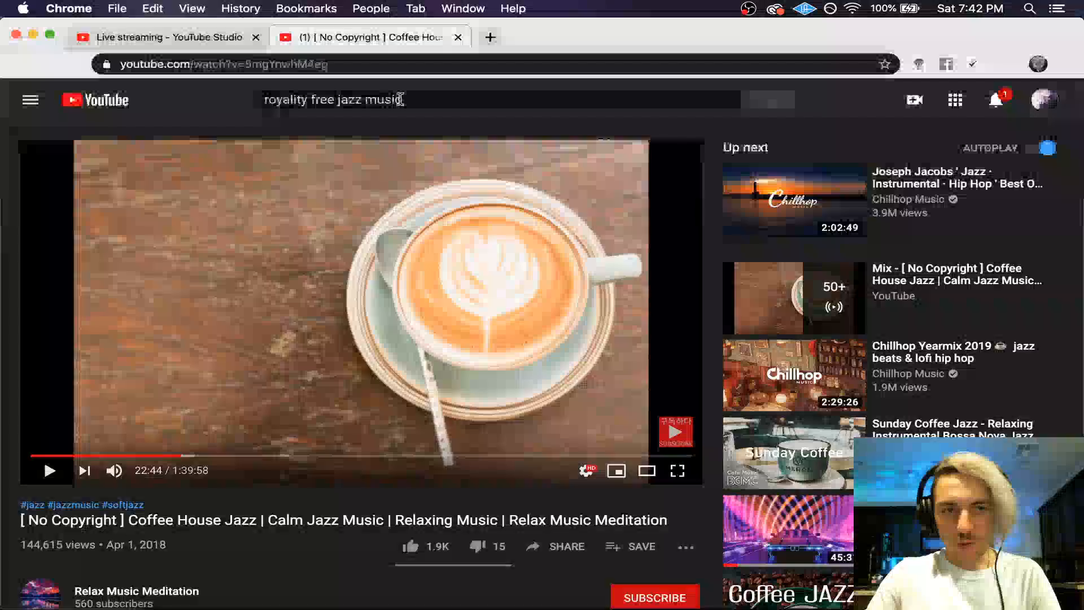
pyautogui.click(210, 37)
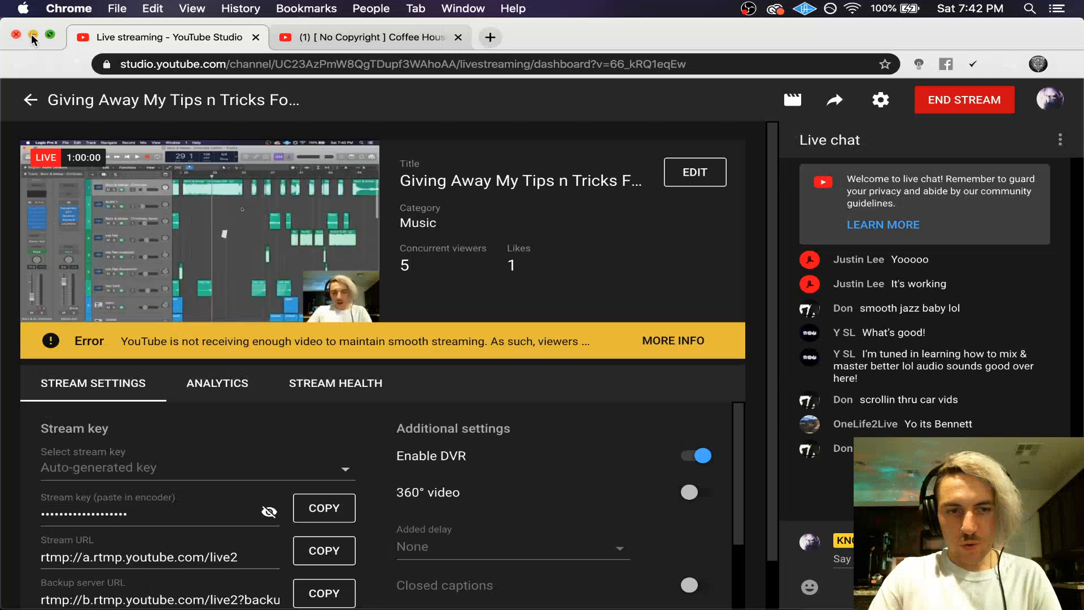
pyautogui.click(661, 343)
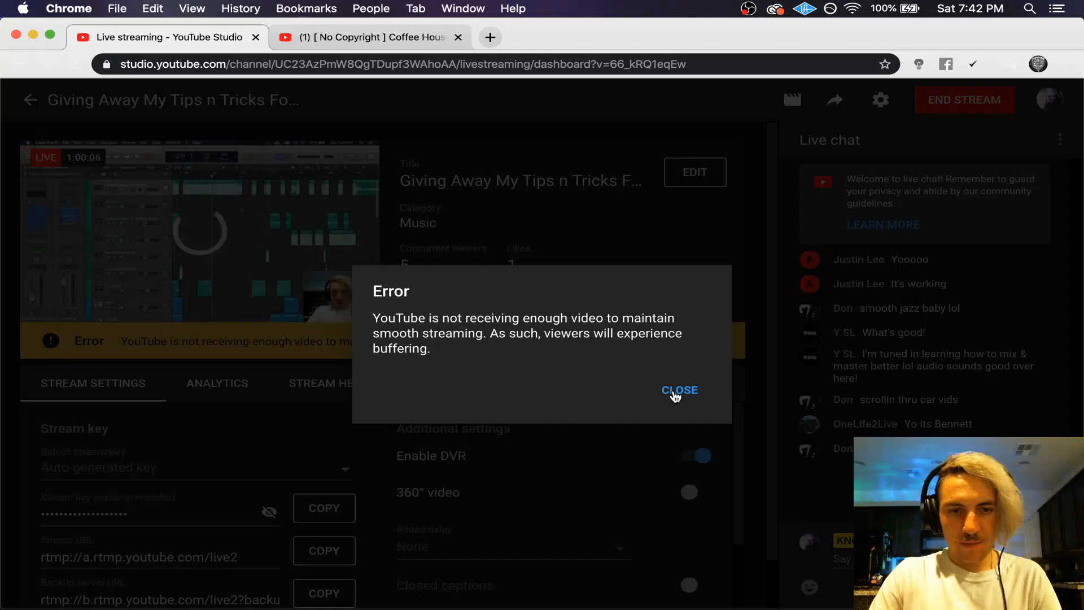
pyautogui.click(675, 395)
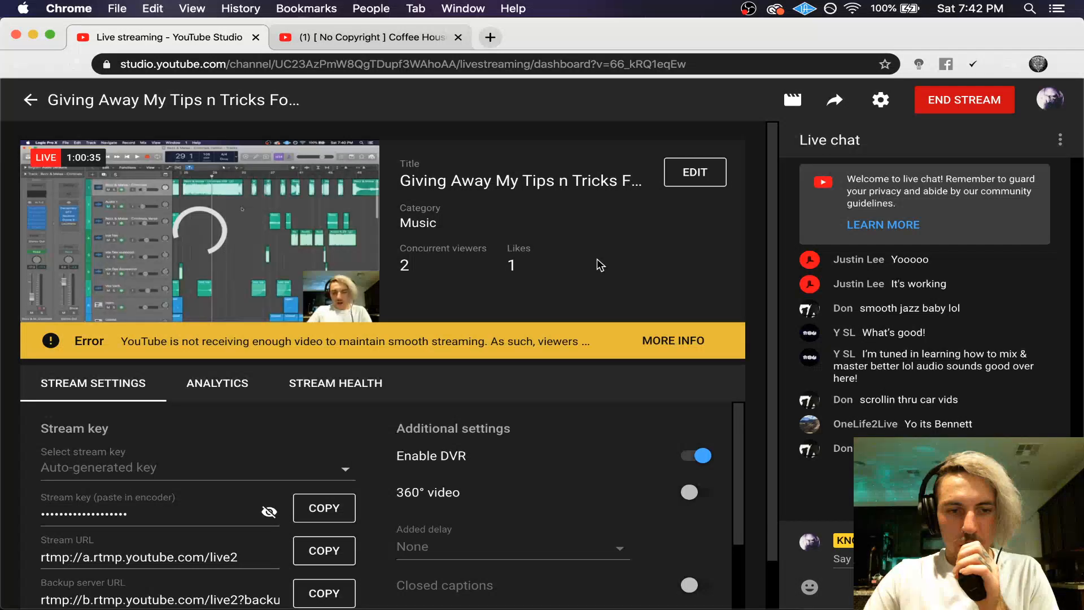
# Step: Switch to OBS to check the streaming status, minimize its window and look at the jazz video page in Chrome
pyautogui.click(763, 578)
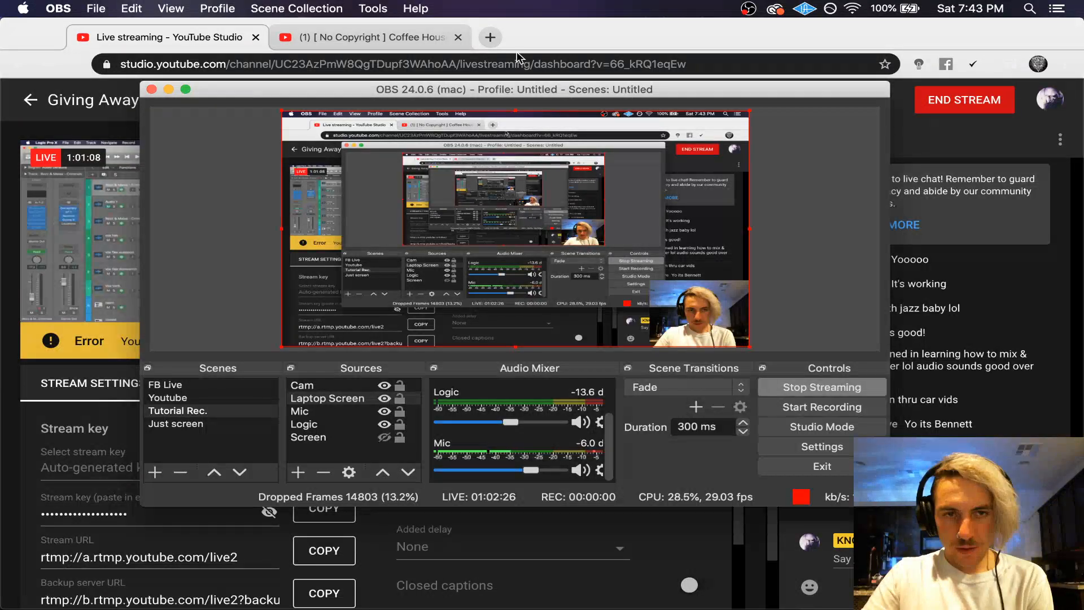
pyautogui.moveTo(504, 95); pyautogui.dragTo(590, 105)
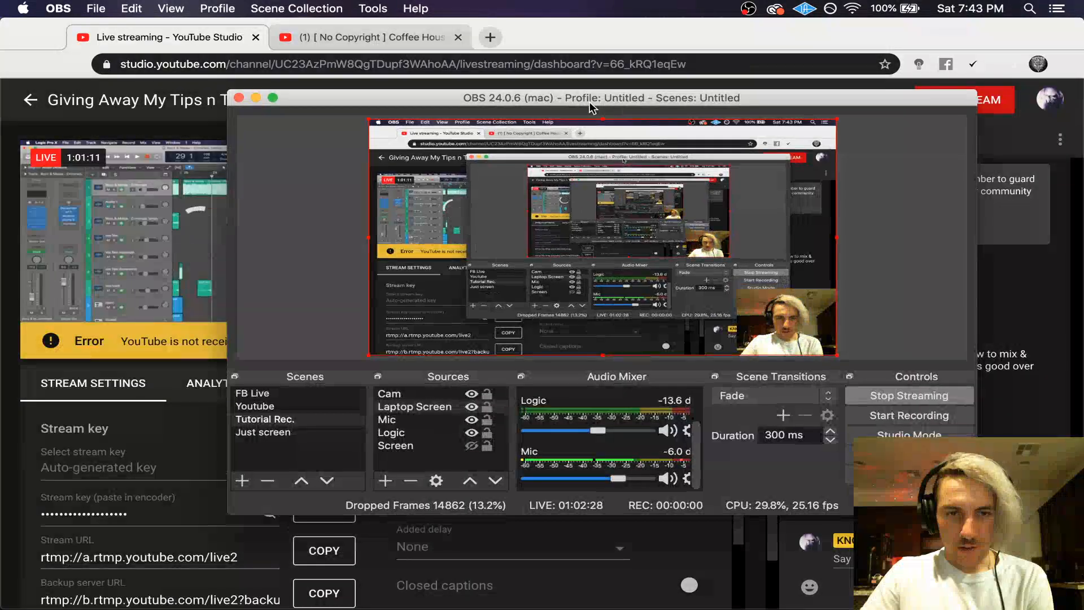
pyautogui.click(254, 99)
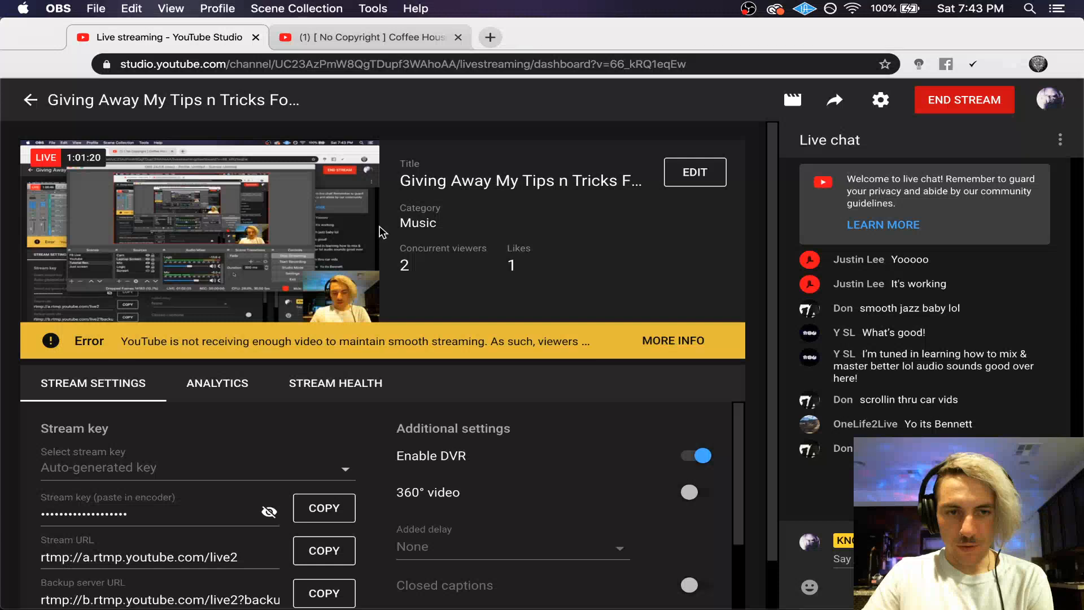
pyautogui.click(399, 43)
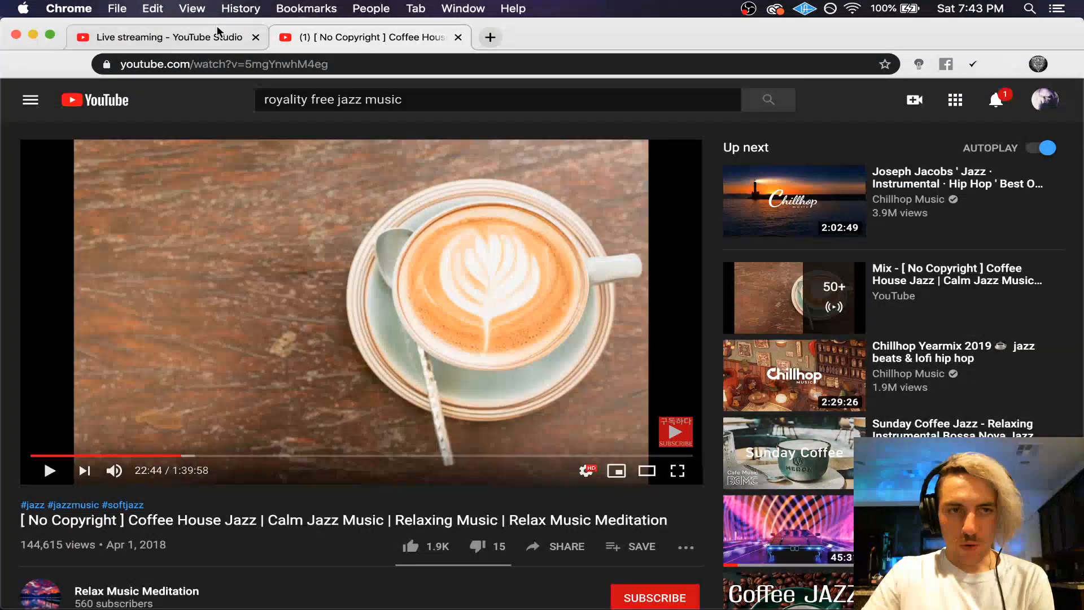
pyautogui.moveTo(734, 571)
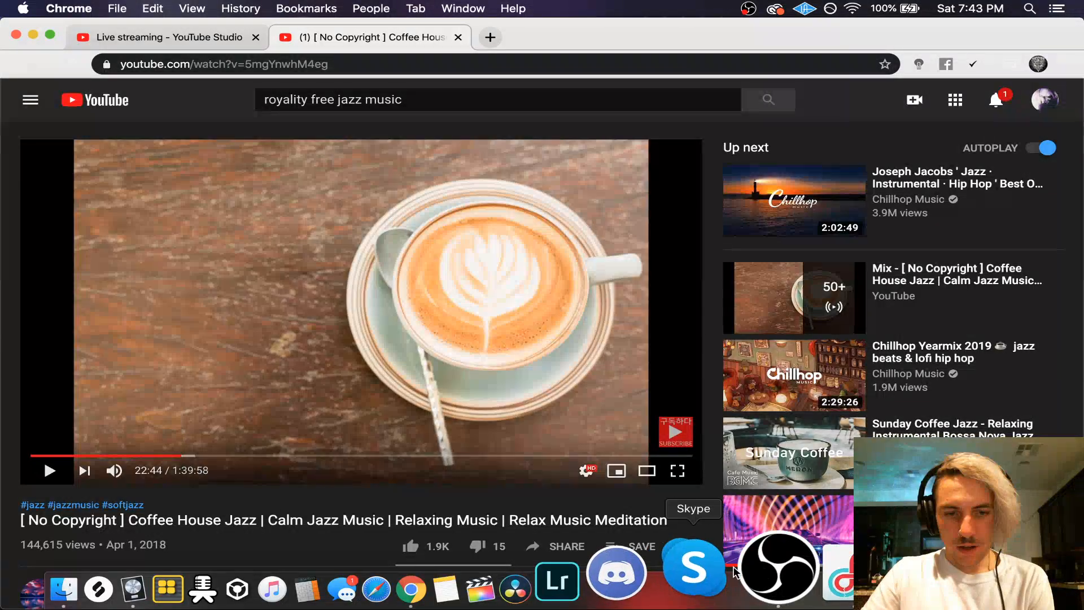
# Step: Switch back to Logic Pro X and look through the vocal, drum and synth tracks' arrangement from about bar 31 to 51
pyautogui.press('super+Tab')
pyautogui.scroll(-3, 690, 282)
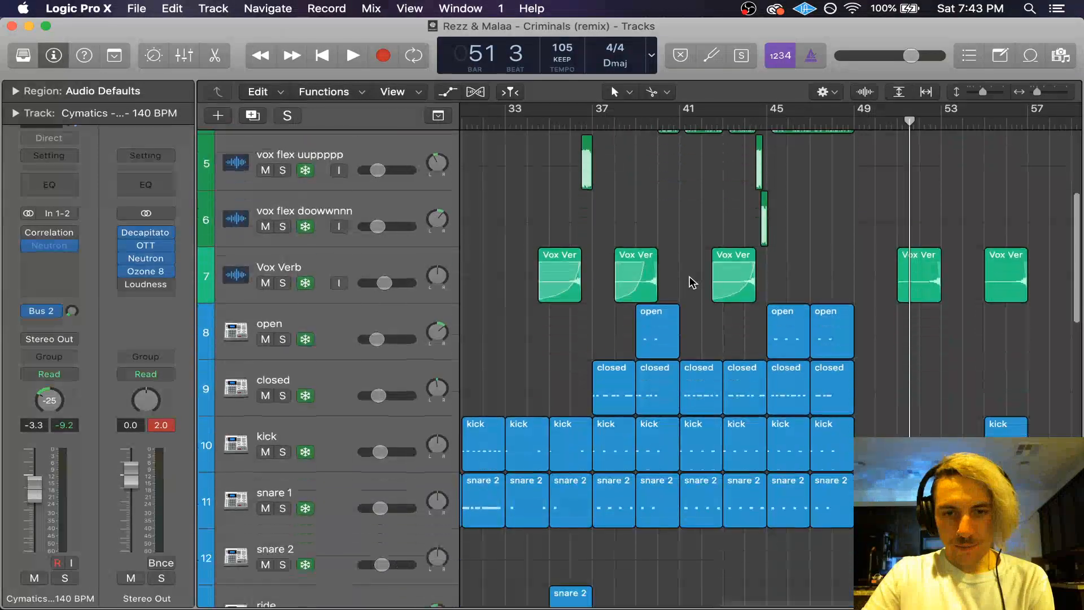
pyautogui.scroll(5, 690, 281)
pyautogui.scroll(2, 692, 281)
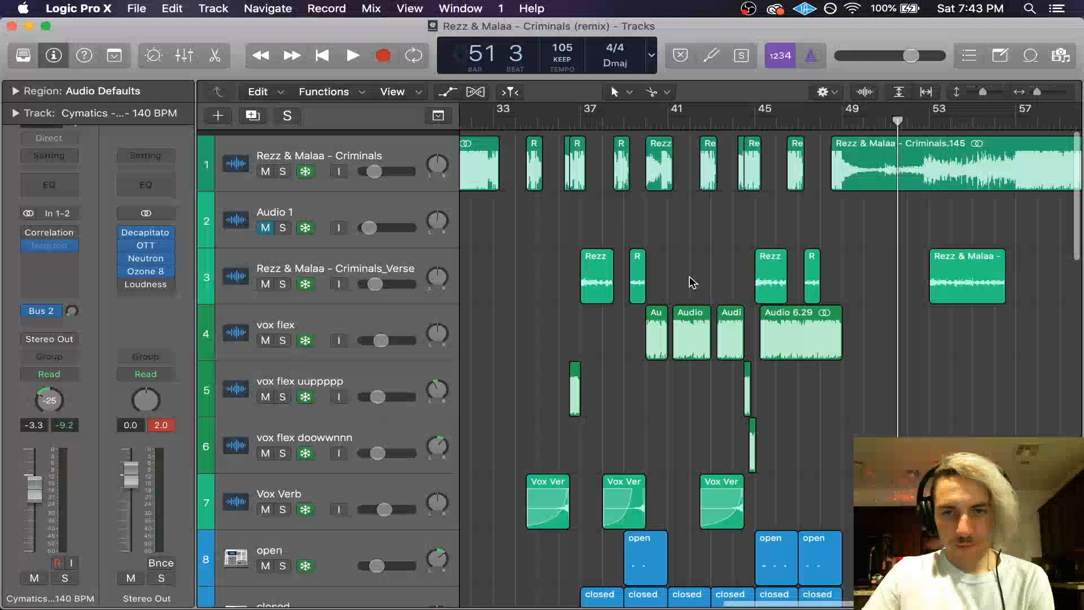
pyautogui.scroll(-4, 692, 283)
pyautogui.hscroll(-4, 675, 272)
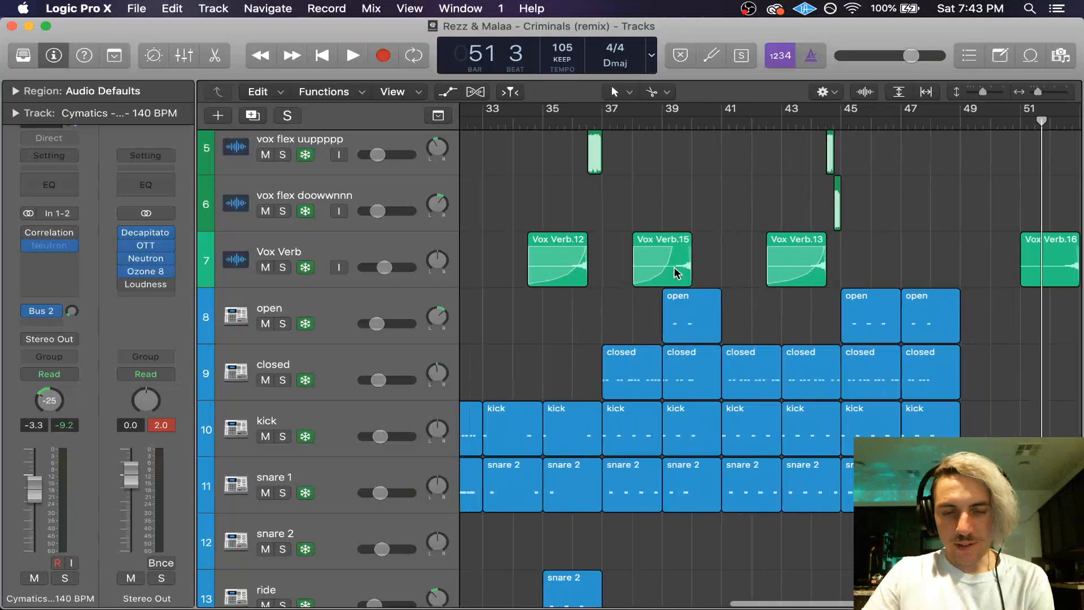
pyautogui.scroll(-5, 678, 274)
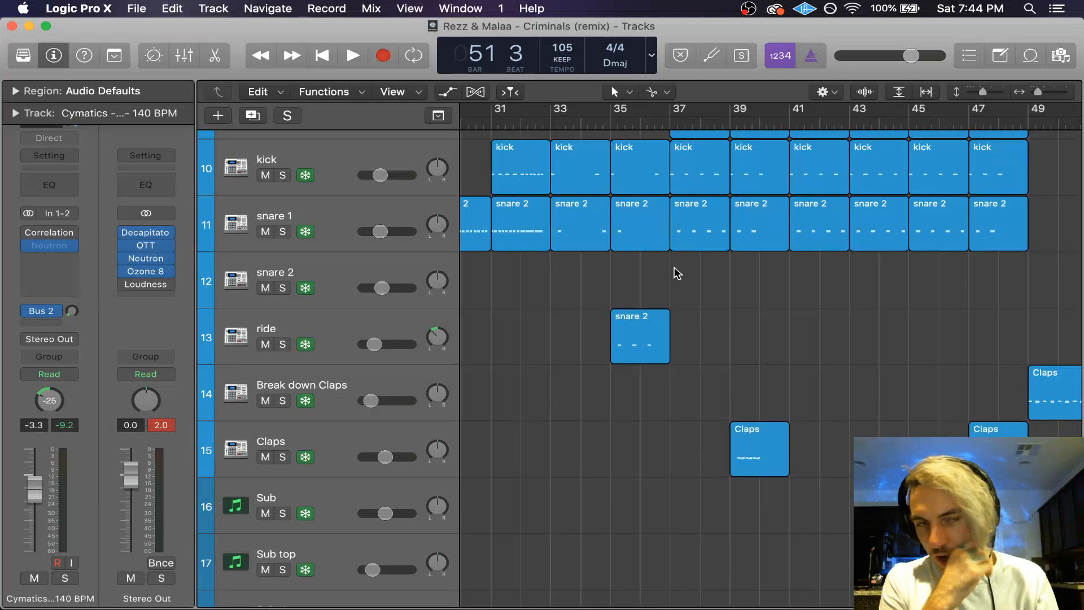
pyautogui.scroll(-10, 677, 273)
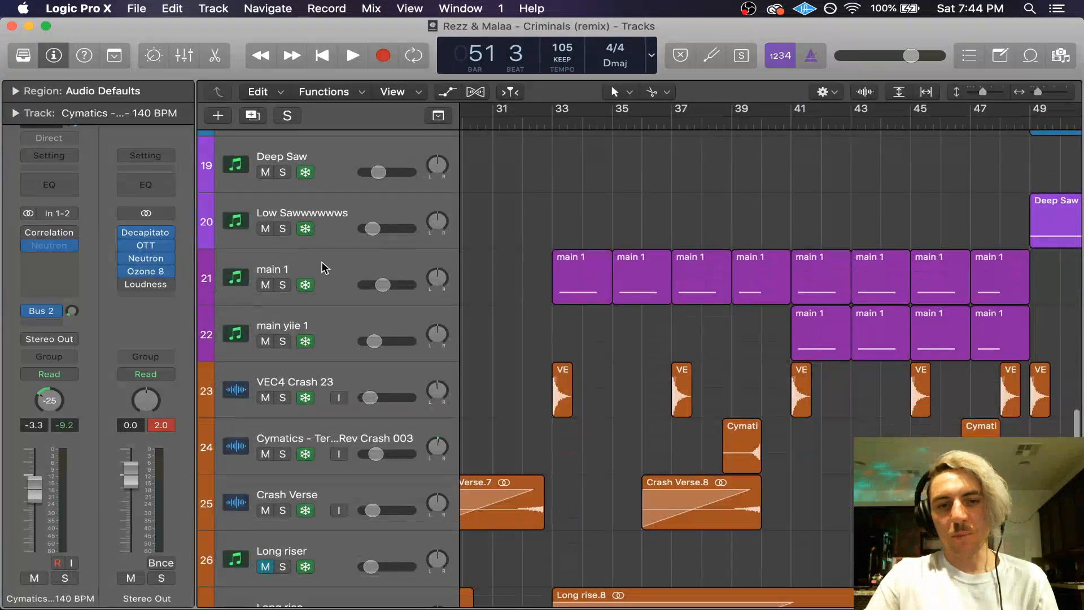
# Step: Set the playhead to bar 41, solo the main 1 and main yiie 1 tracks and clear the region selection
pyautogui.click(322, 268)
pyautogui.hscroll(1, 550, 263)
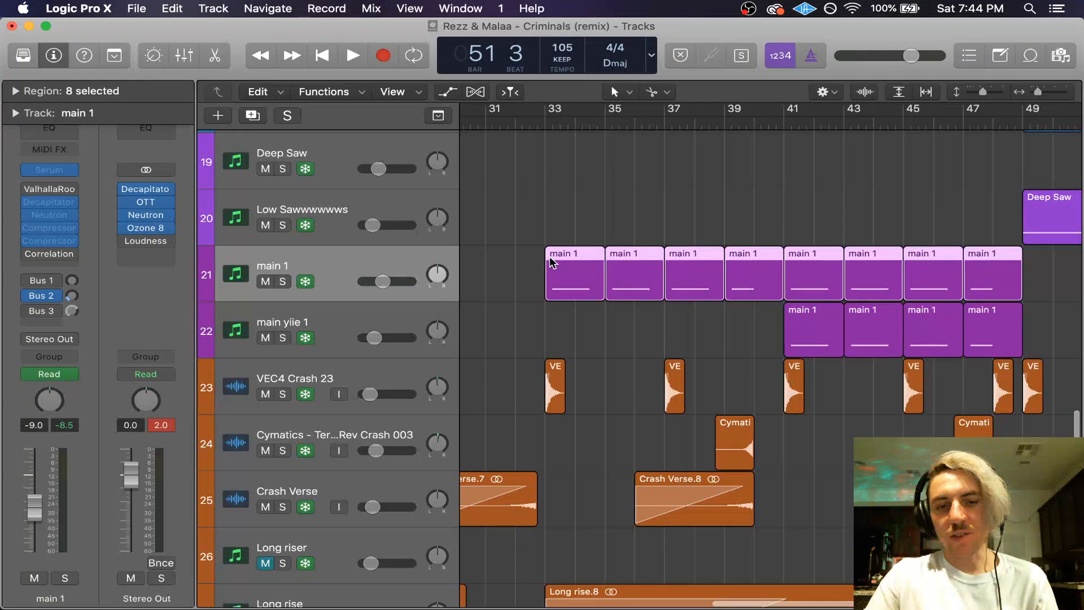
pyautogui.scroll(-1, 551, 263)
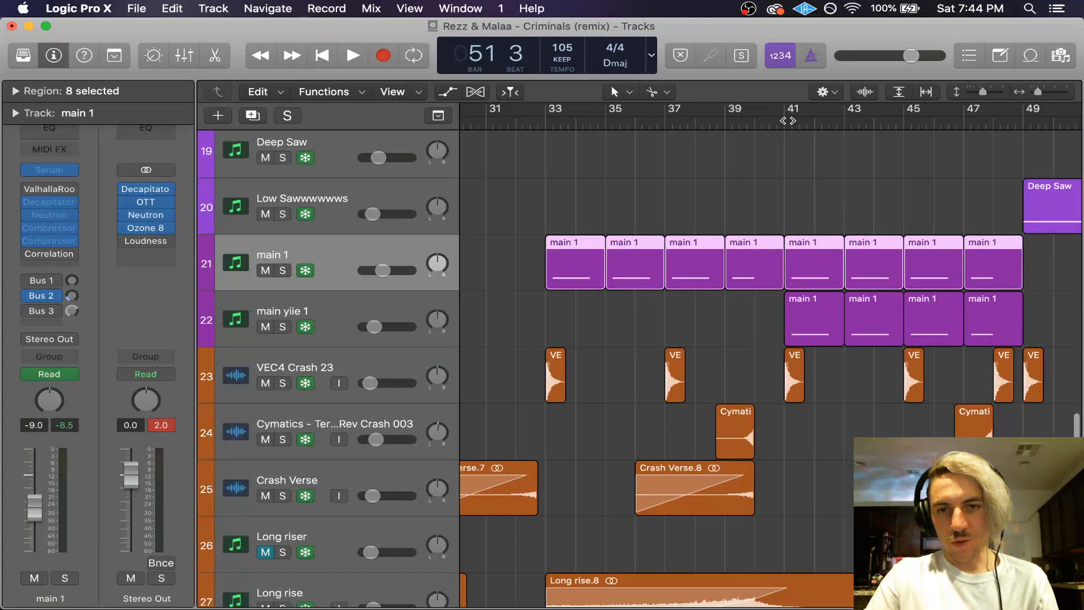
pyautogui.click(788, 120)
pyautogui.scroll(3, 715, 150)
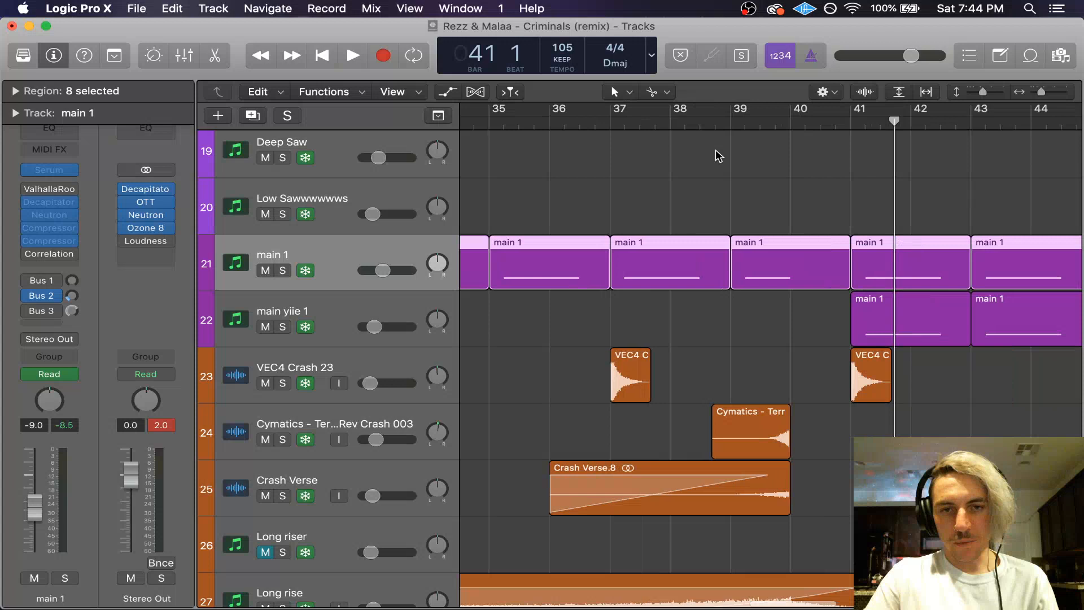
pyautogui.click(282, 271)
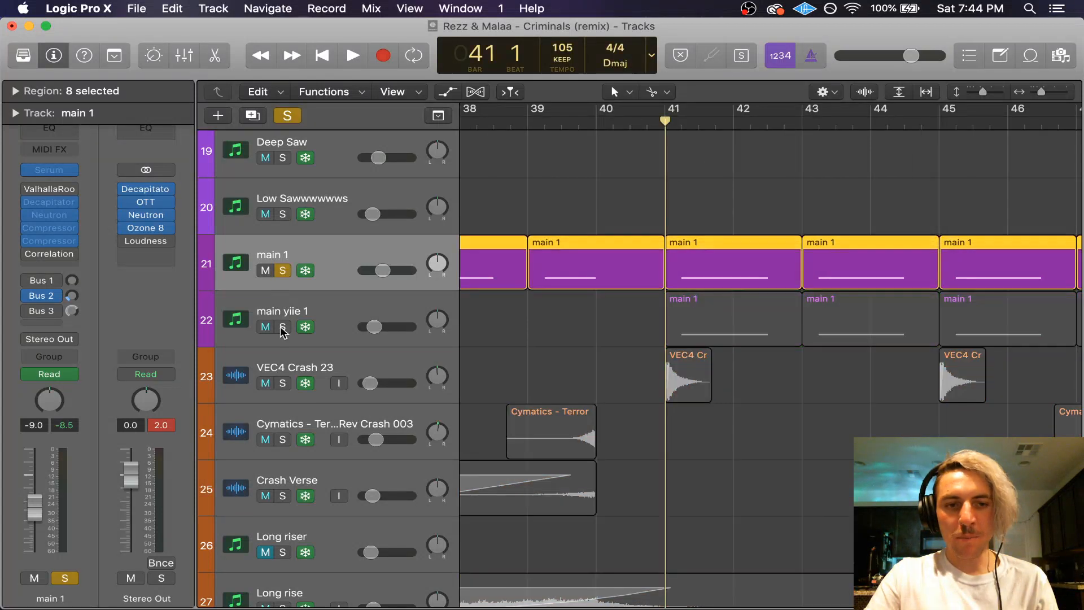
pyautogui.click(281, 328)
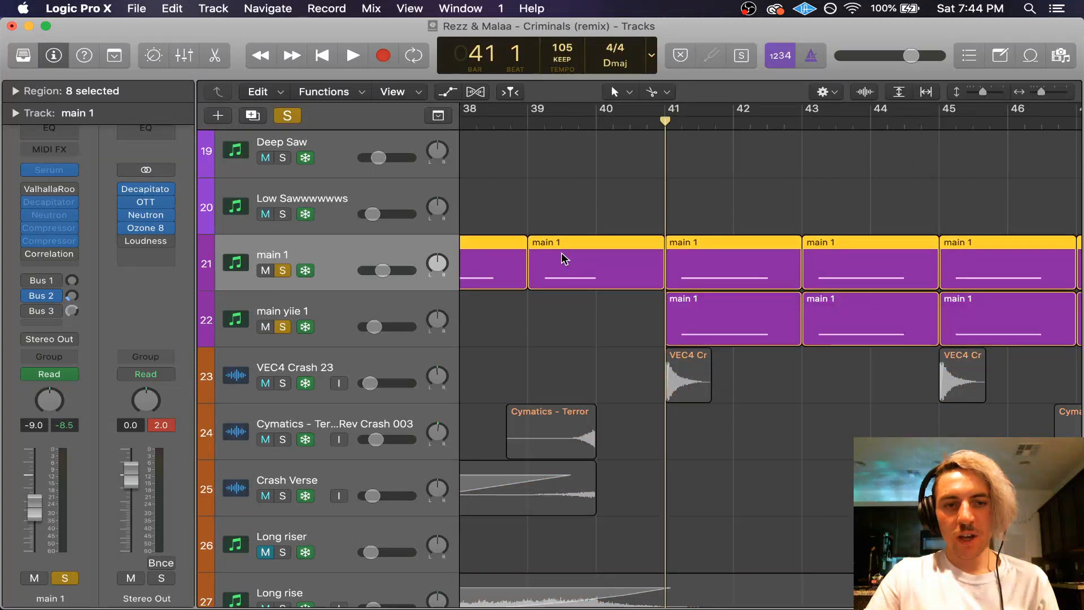
pyautogui.hscroll(2, 565, 259)
pyautogui.click(782, 226)
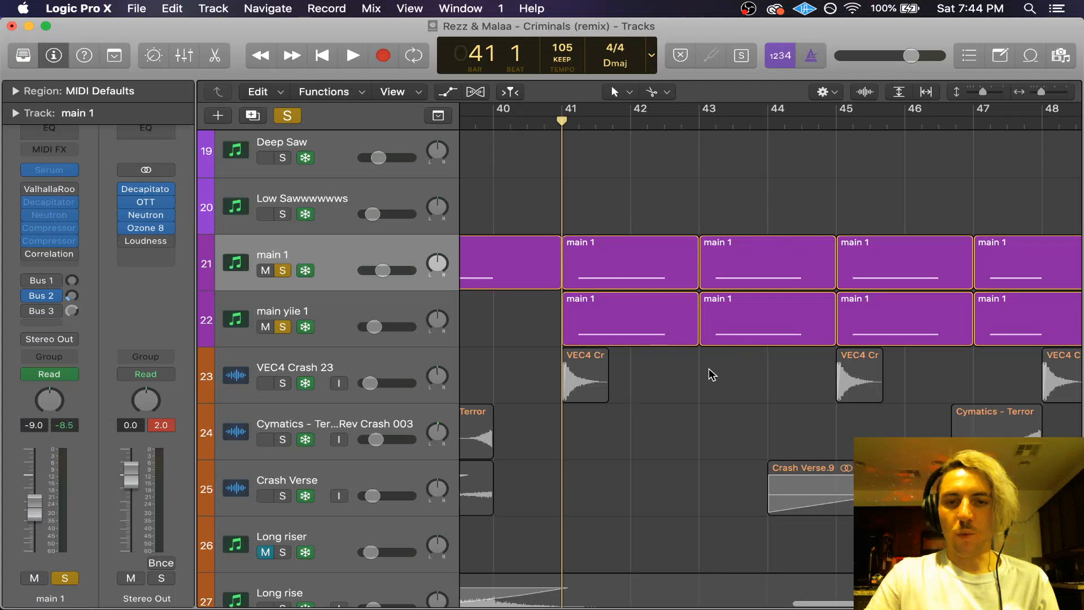
# Step: Unfreeze the main 1 track, play both synths from bar 41 and unsolo main 1 to hear main yiie 1 alone
pyautogui.press('super+Left')
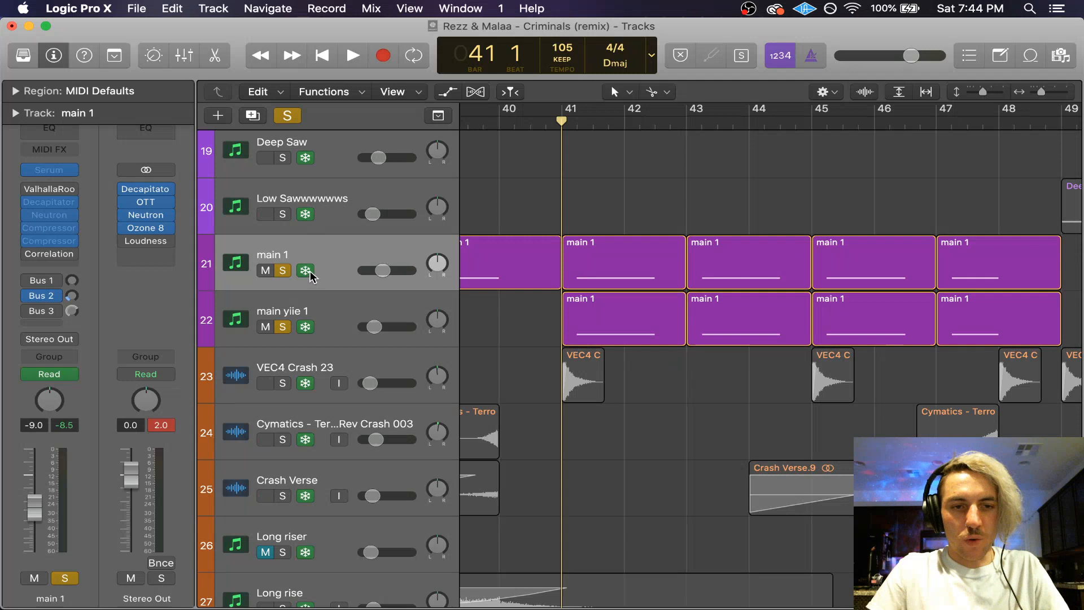
pyautogui.click(308, 272)
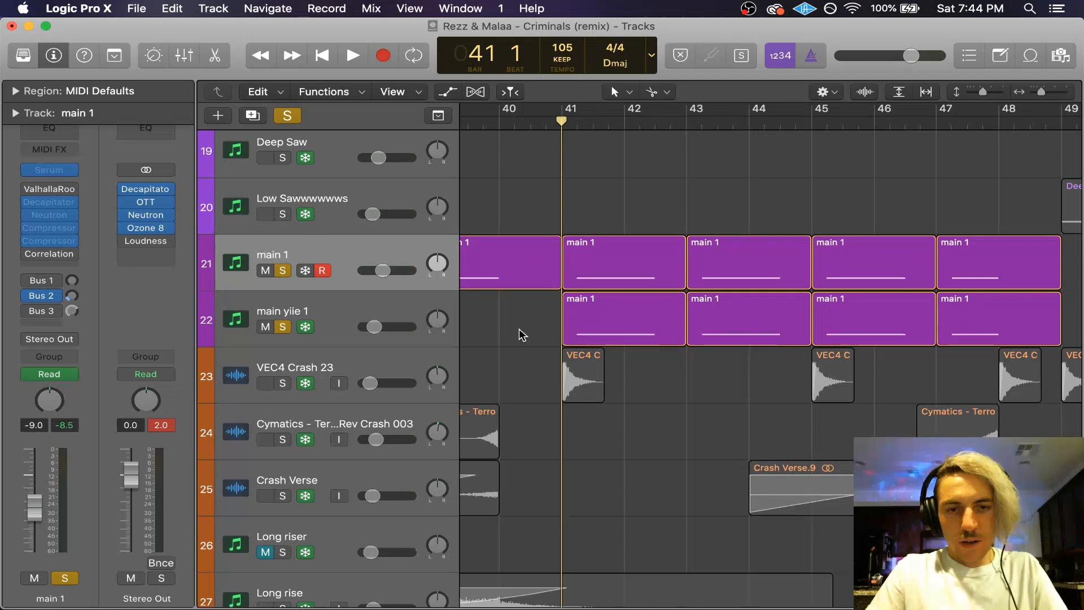
pyautogui.press('space')
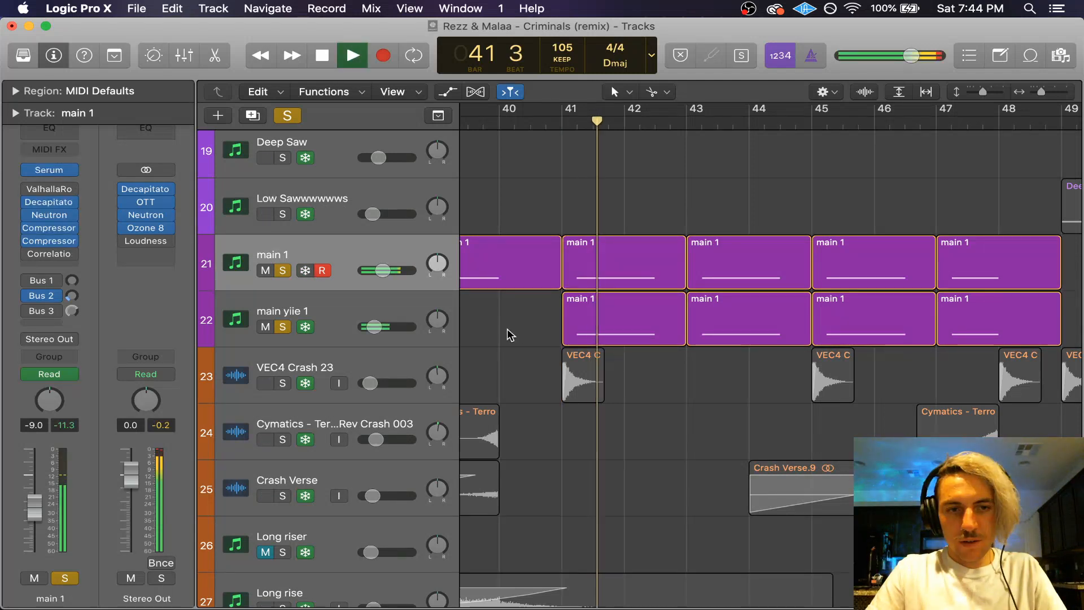
pyautogui.hotkey('ctrl', 'm')
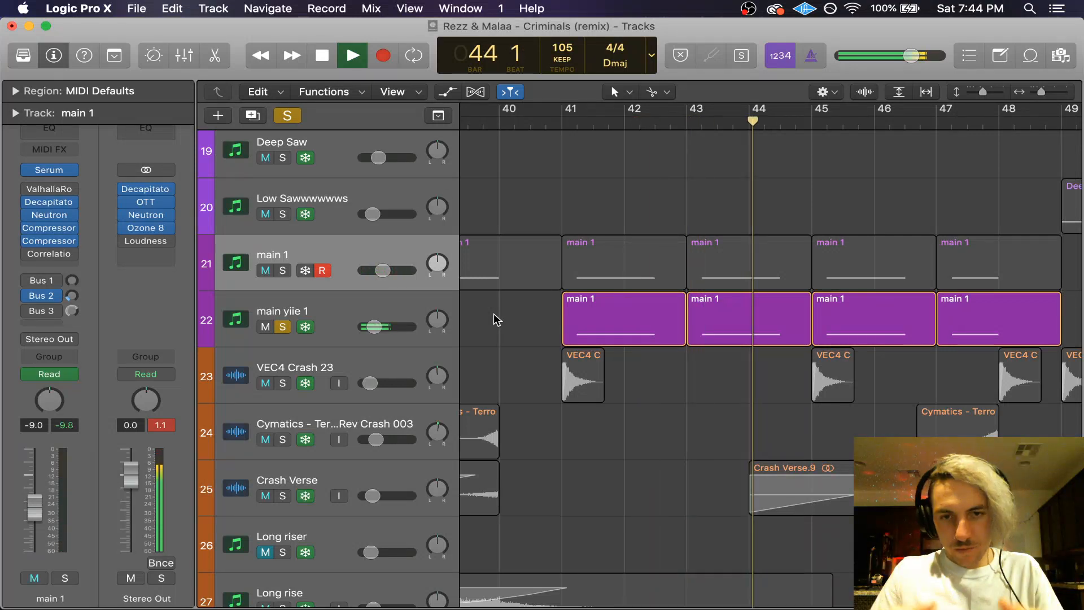
pyautogui.press('space')
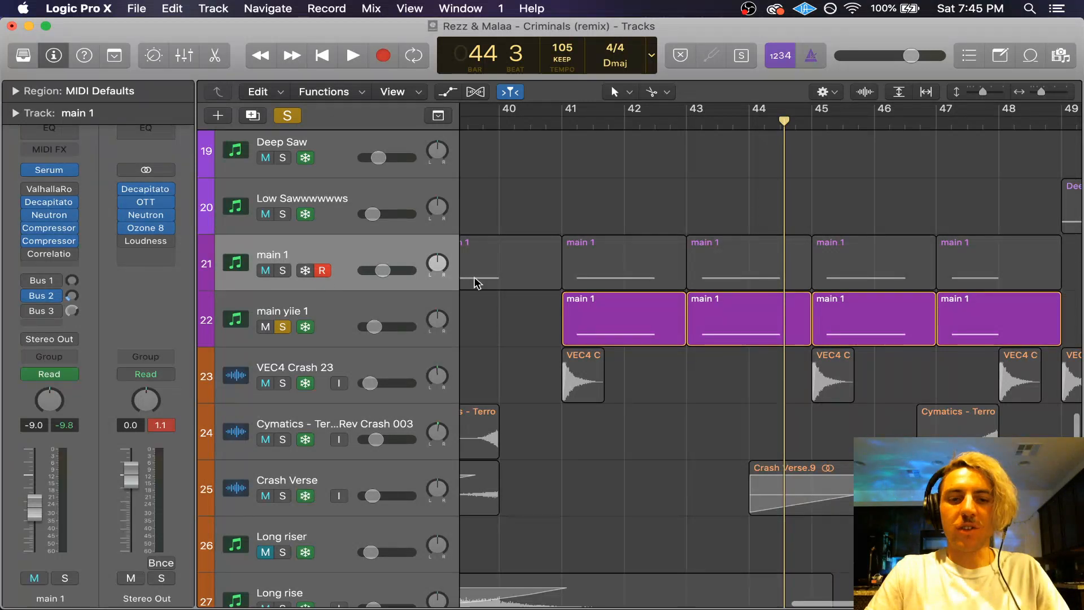
# Step: Unfreeze the main yiie 1 track and switch the solo from it to the main 1 track
pyautogui.scroll(-5, 580, 273)
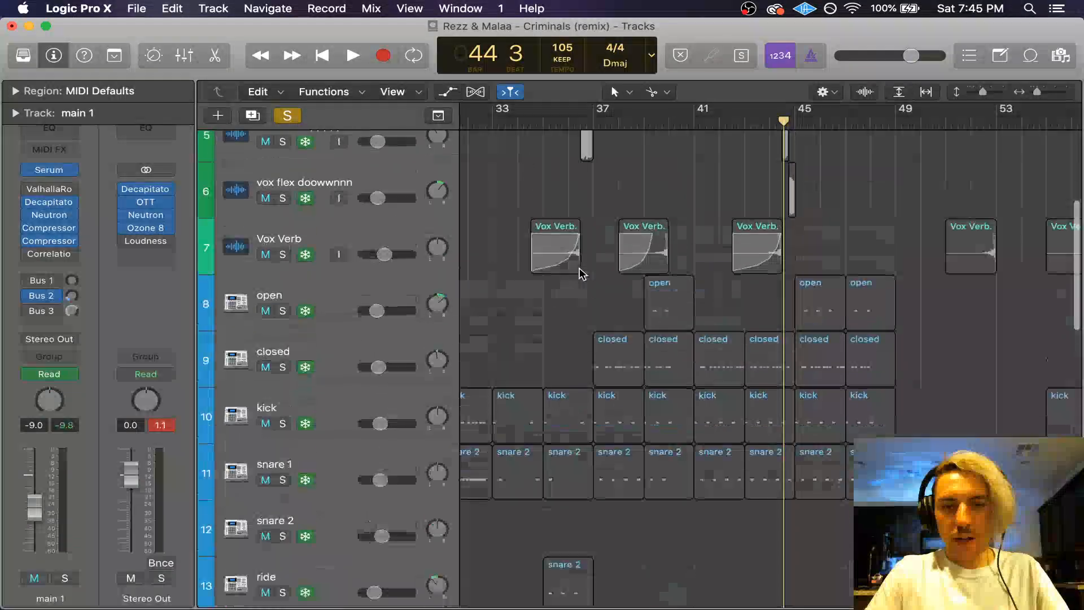
pyautogui.scroll(3, 579, 273)
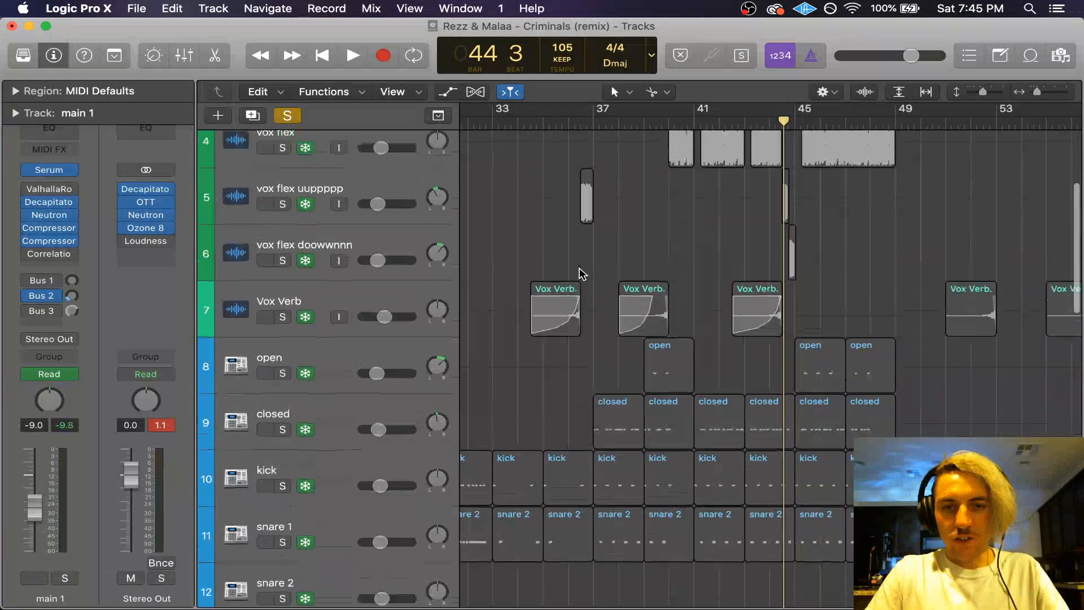
pyautogui.scroll(-10, 580, 273)
pyautogui.scroll(4, 579, 273)
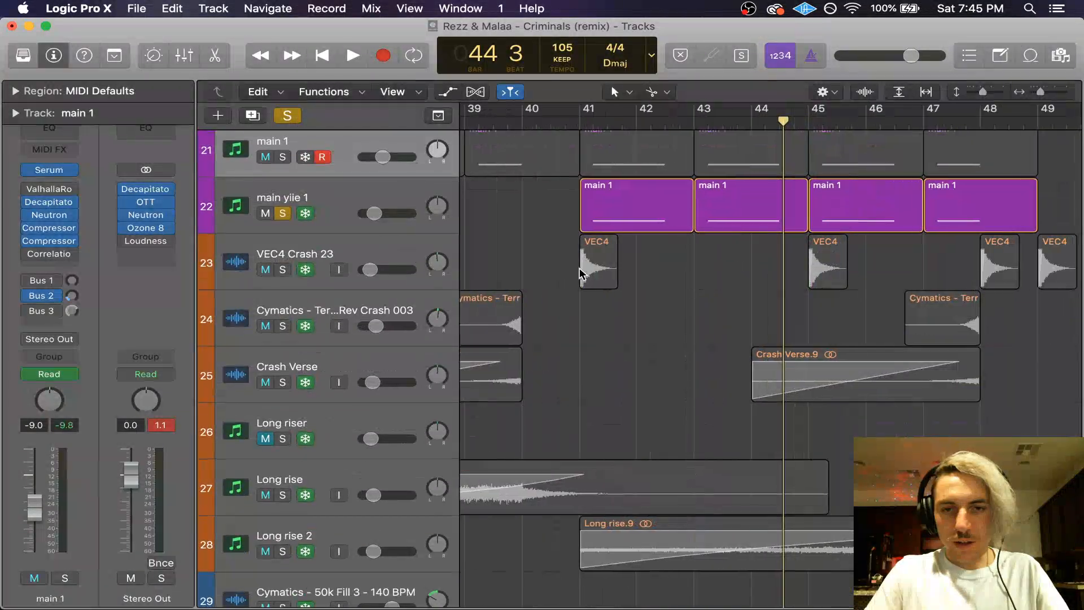
pyautogui.scroll(2, 304, 324)
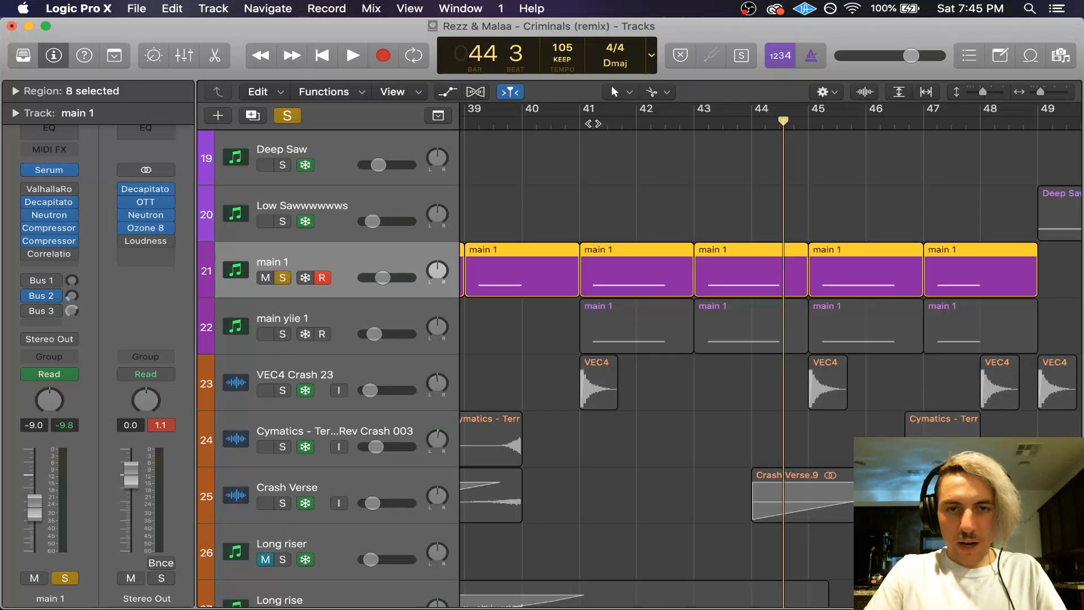
# Step: Listen to the soloed main 1 track from bar 41, stop playback and deselect its regions
pyautogui.doubleClick(585, 123)
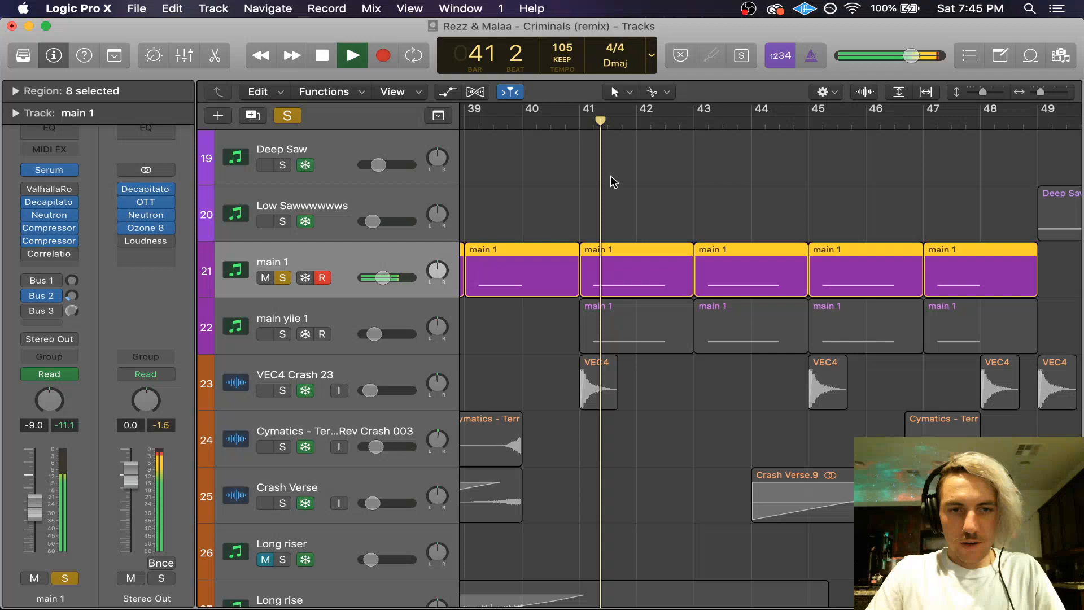
pyautogui.press('space')
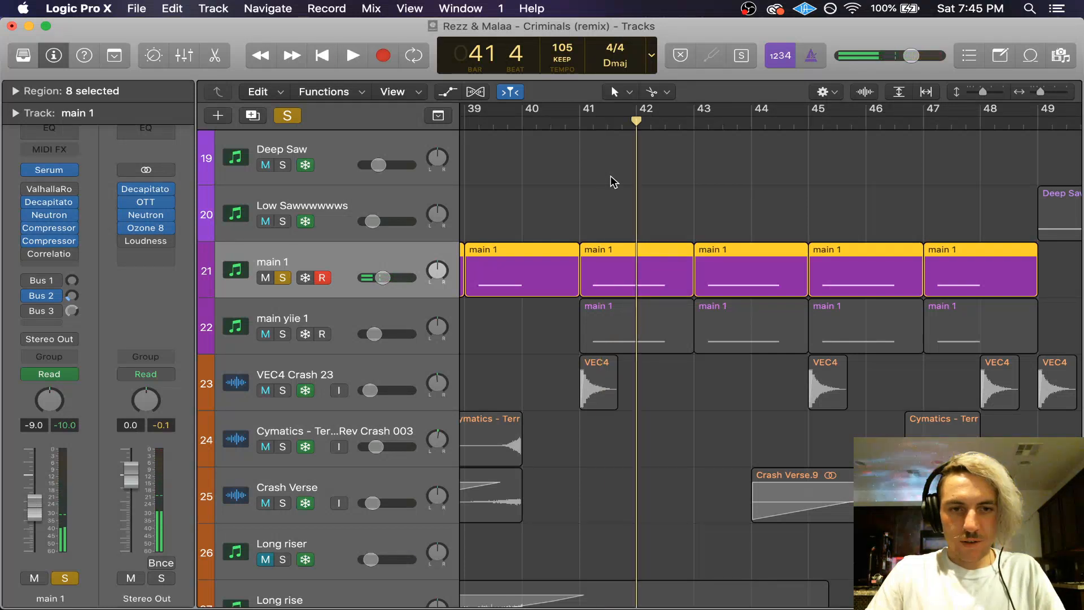
pyautogui.press('space')
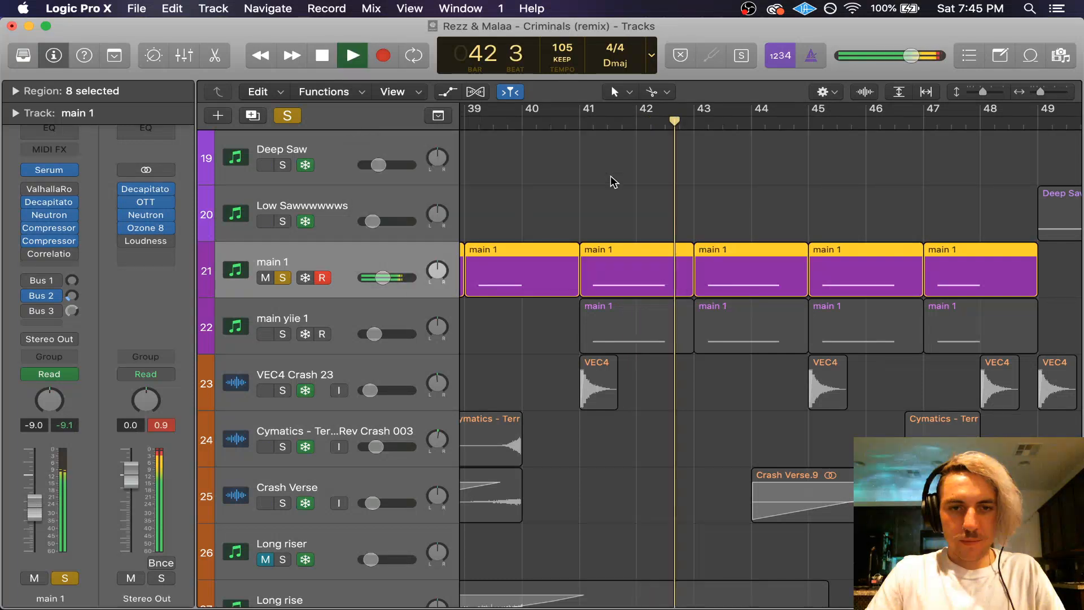
pyautogui.press('space')
pyautogui.click(611, 176)
pyautogui.scroll(8, 579, 212)
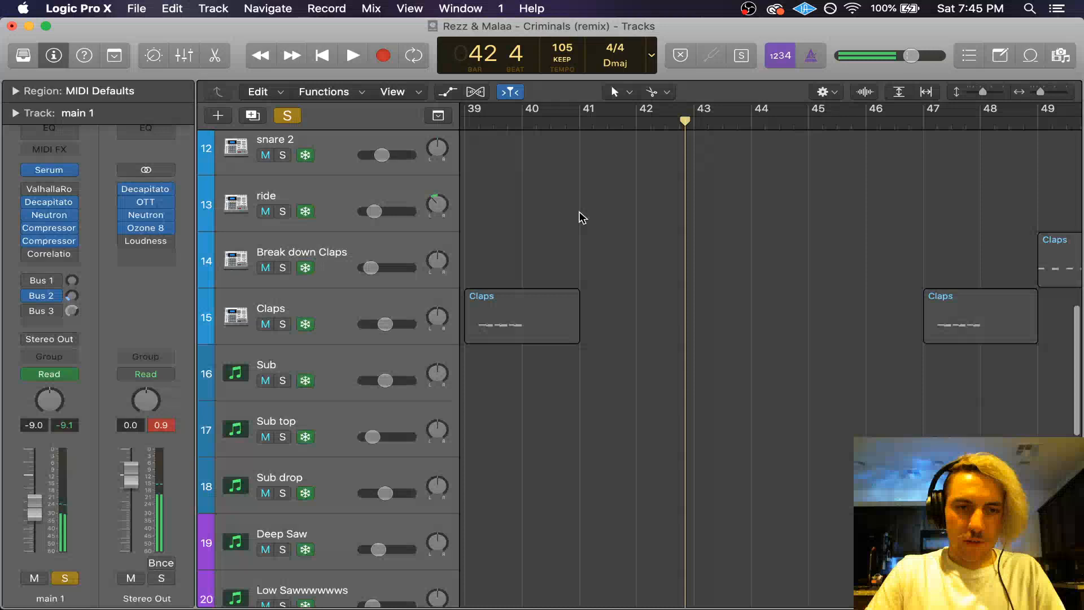
# Step: Switch the solo from the main 1 track to main yiie 1 and play it
pyautogui.scroll(-7, 582, 217)
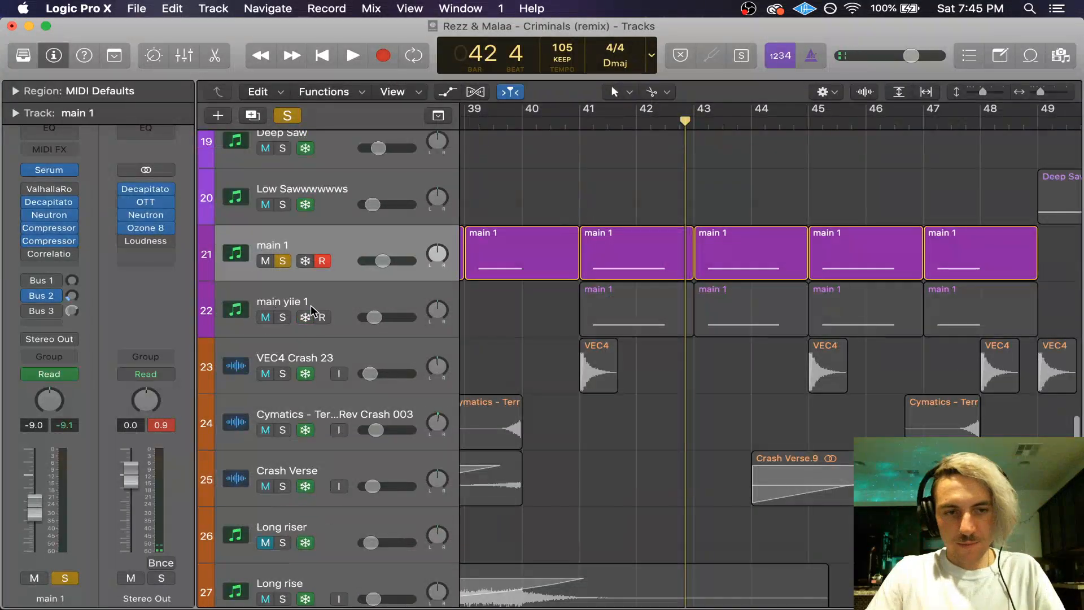
pyautogui.click(301, 304)
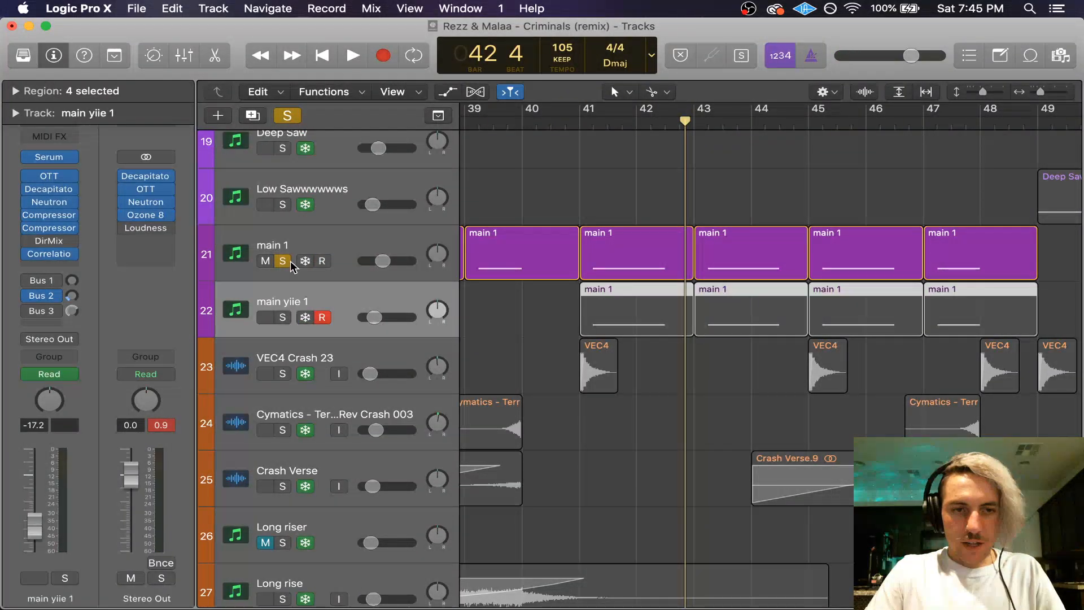
pyautogui.click(284, 261)
pyautogui.click(284, 317)
pyautogui.press('space')
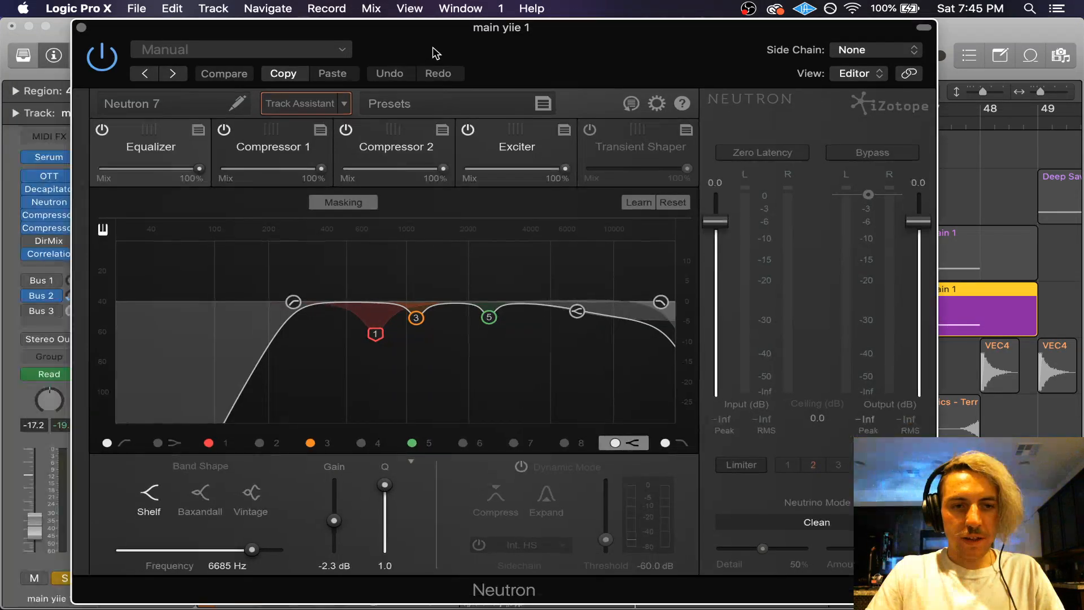
# Step: Review the high-pass and high-shelf bands in main yiie 1's Neutron equalizer, and close the plug-in
pyautogui.click(293, 303)
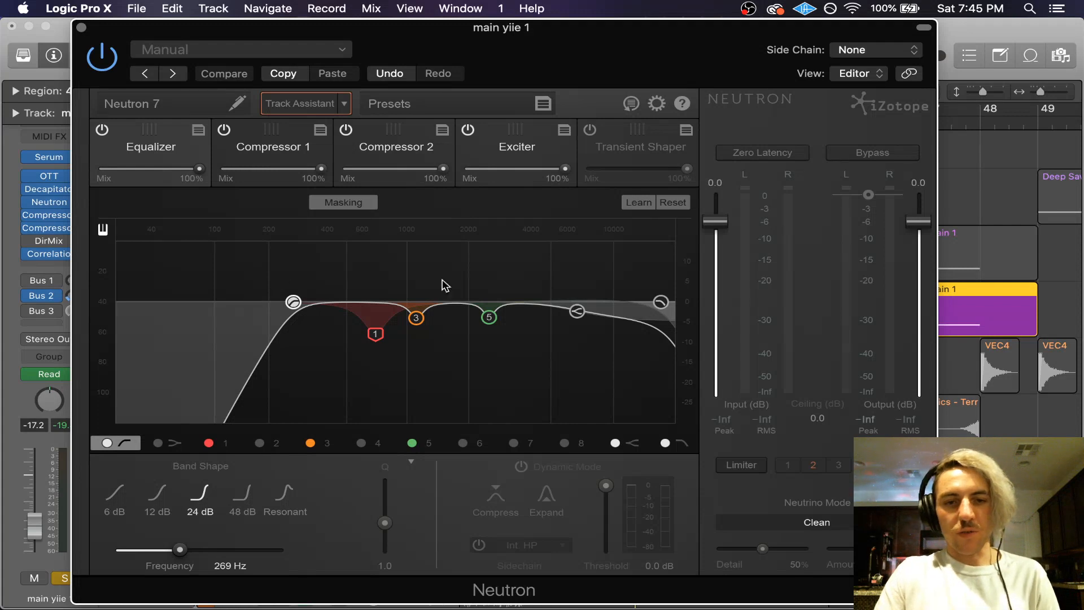
pyautogui.click(578, 311)
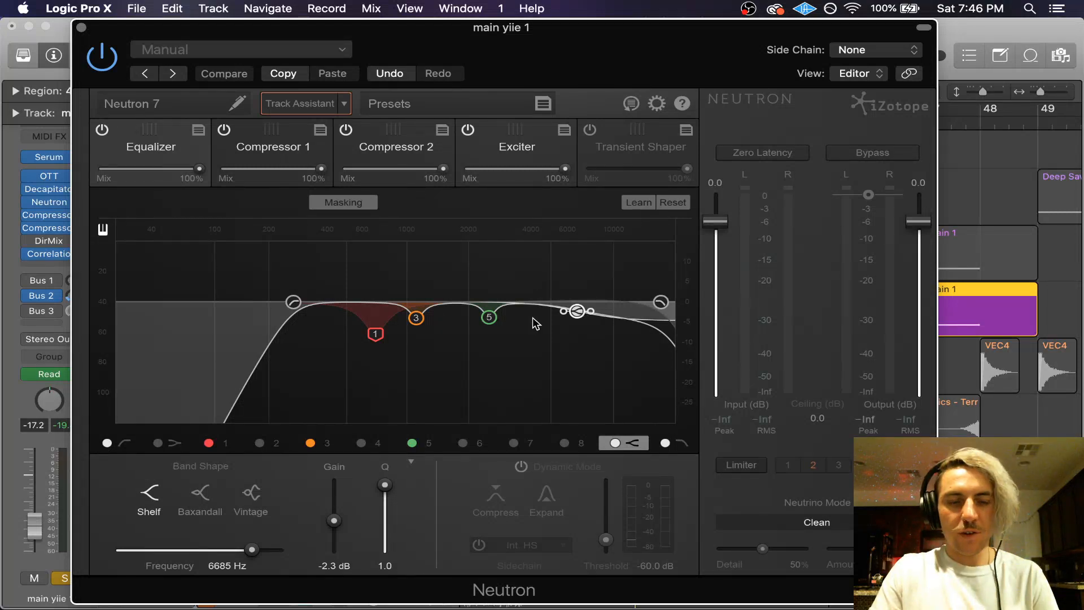
pyautogui.click(80, 27)
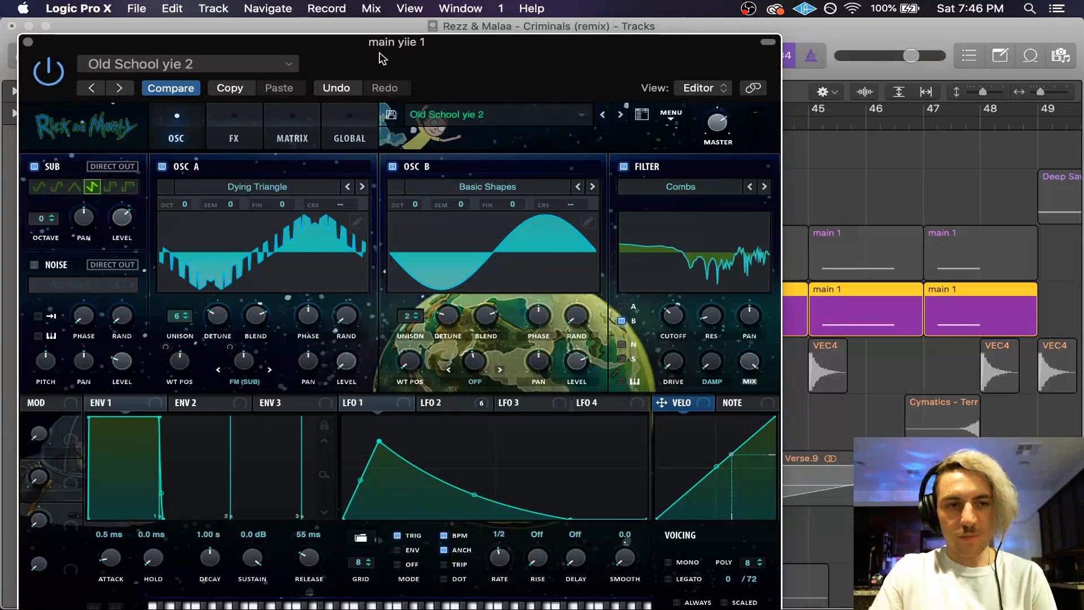
# Step: Review main yiie 1's Serum oscillator settings, dismiss the Updater dialogs without reopening its windows, and close the track's plug-in windows
pyautogui.moveTo(379, 50); pyautogui.dragTo(459, 13)
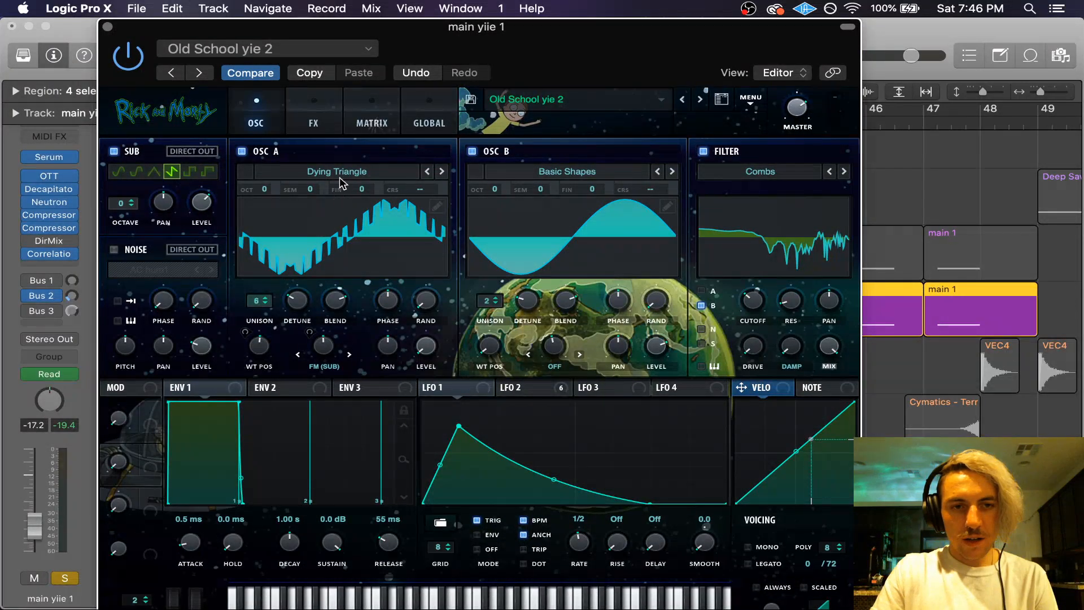
pyautogui.press('super+w')
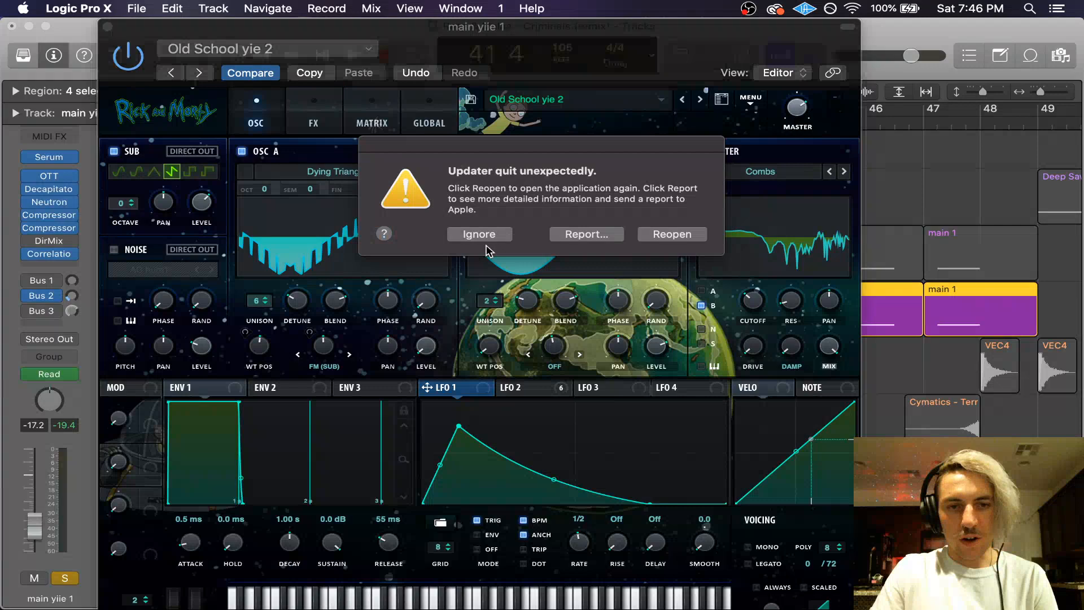
pyautogui.click(480, 235)
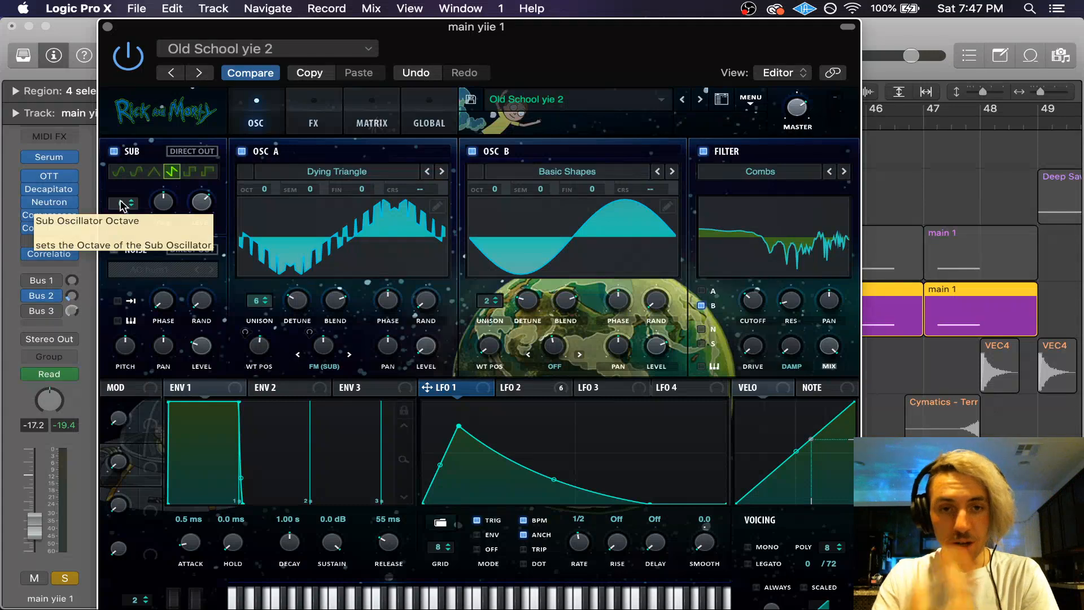
pyautogui.click(107, 27)
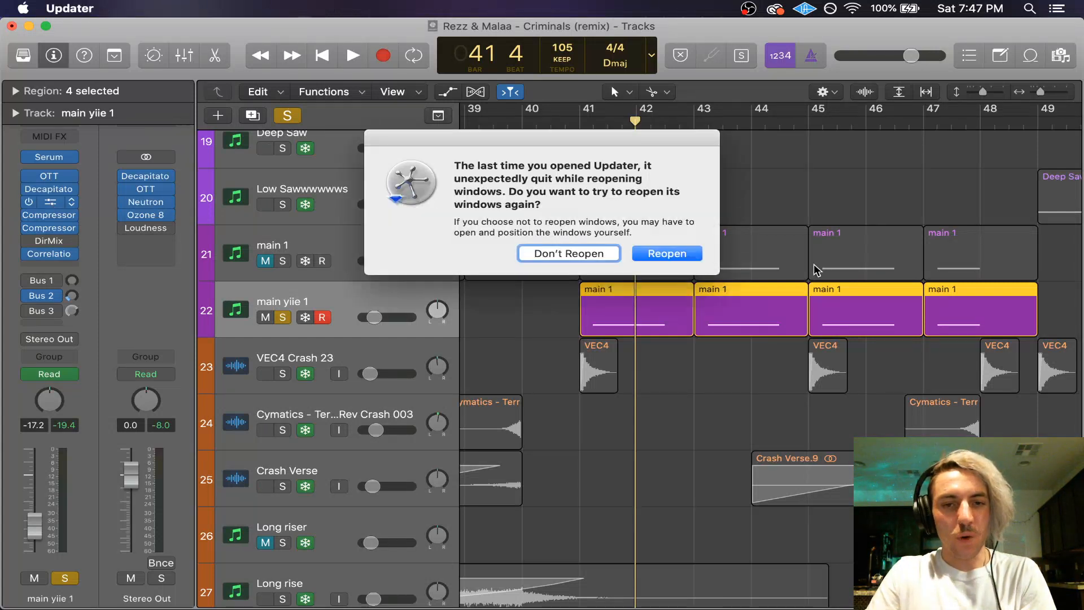
pyautogui.click(592, 253)
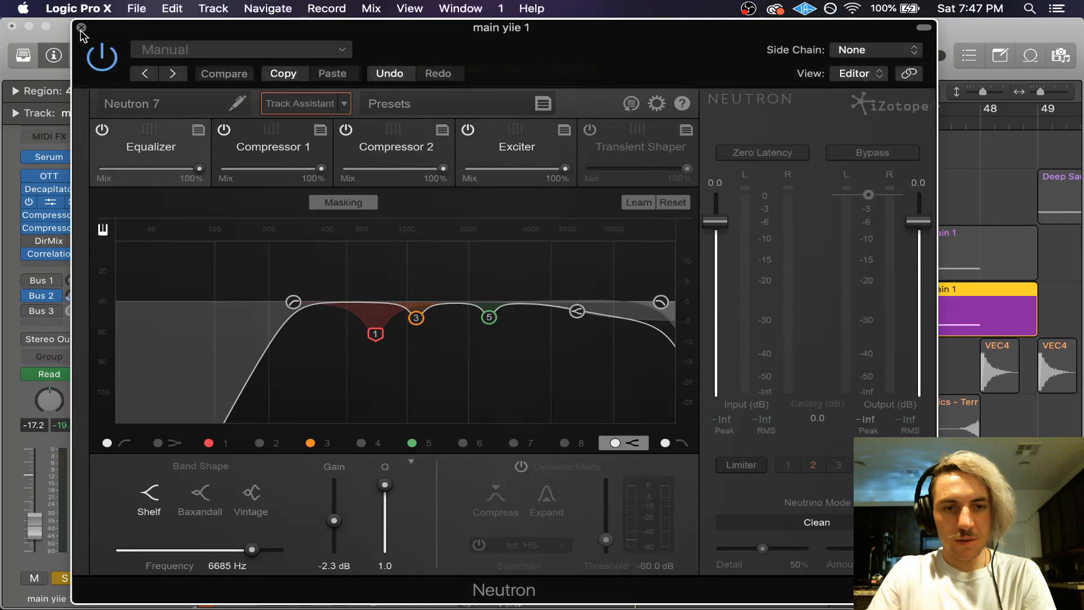
pyautogui.click(82, 28)
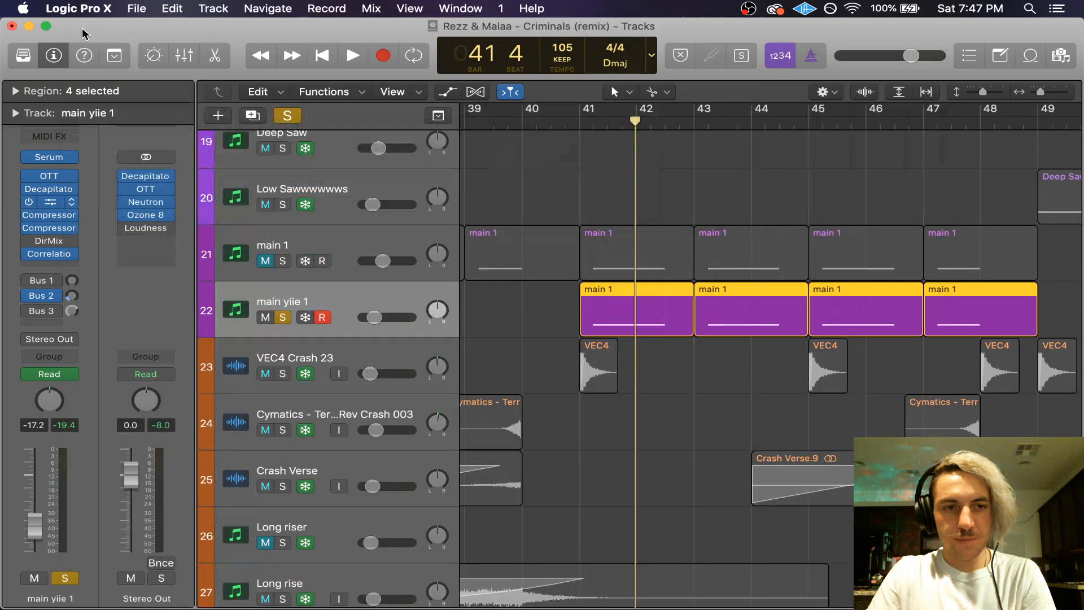
# Step: Switch to the soloed main 1 track and review the oscillator and effects pages of its Serum synth
pyautogui.click(292, 252)
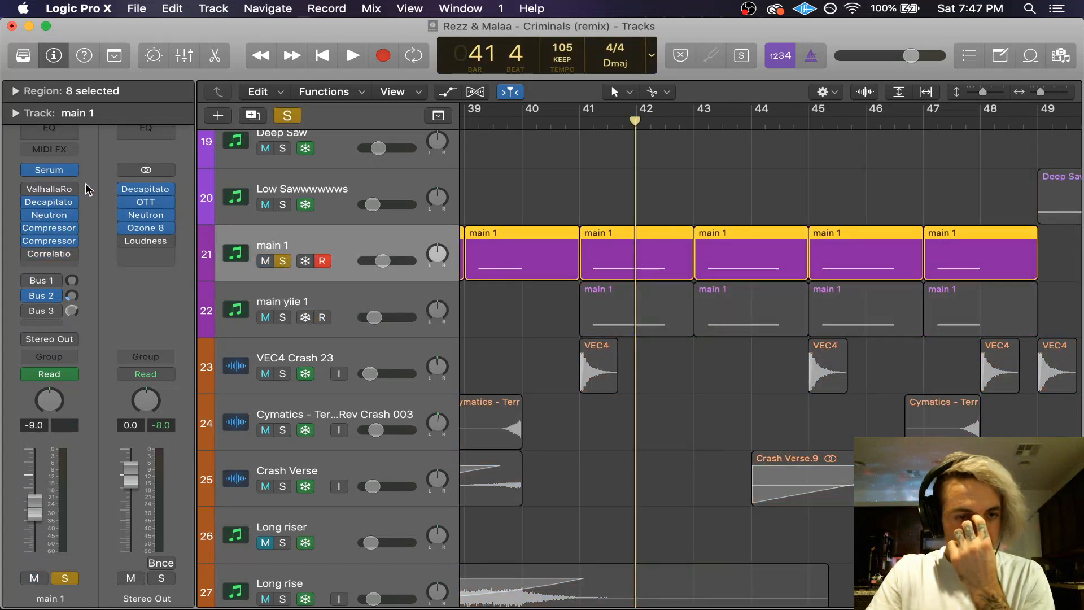
pyautogui.moveTo(55, 174)
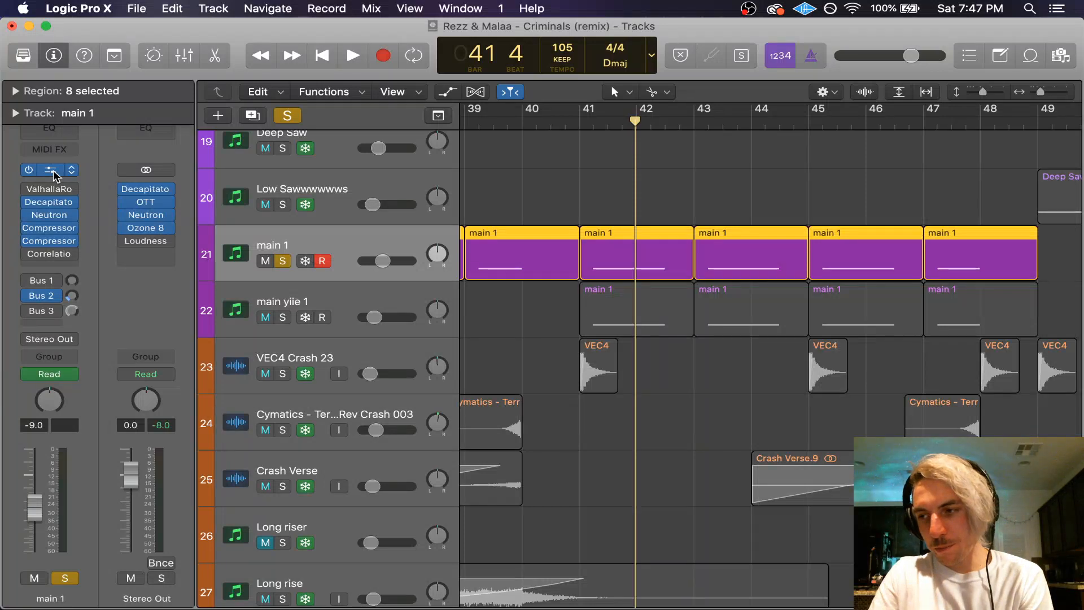
pyautogui.click(53, 170)
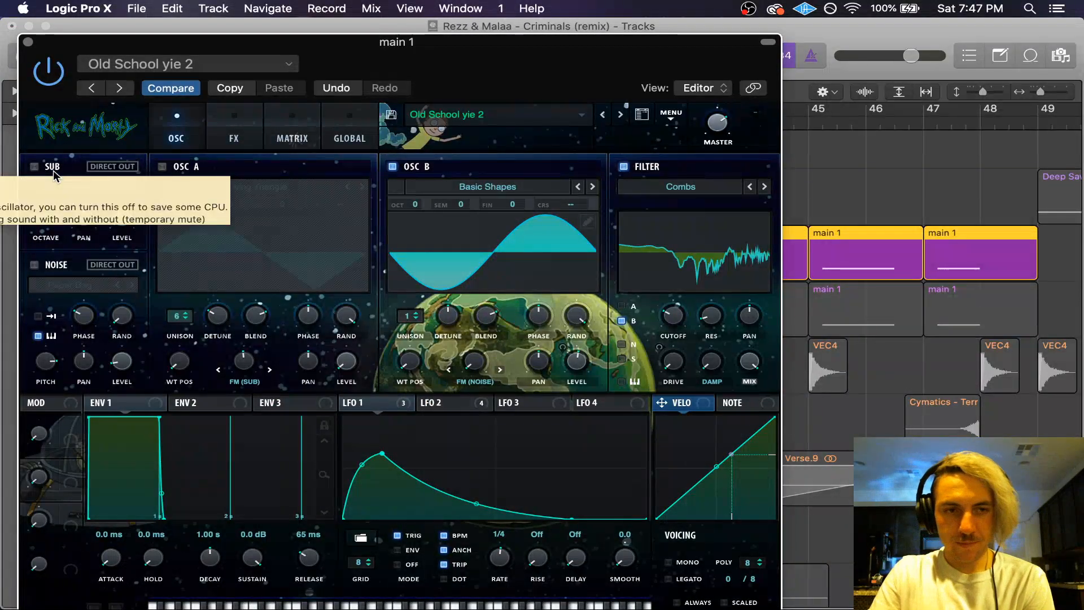
pyautogui.moveTo(344, 59); pyautogui.dragTo(435, 421)
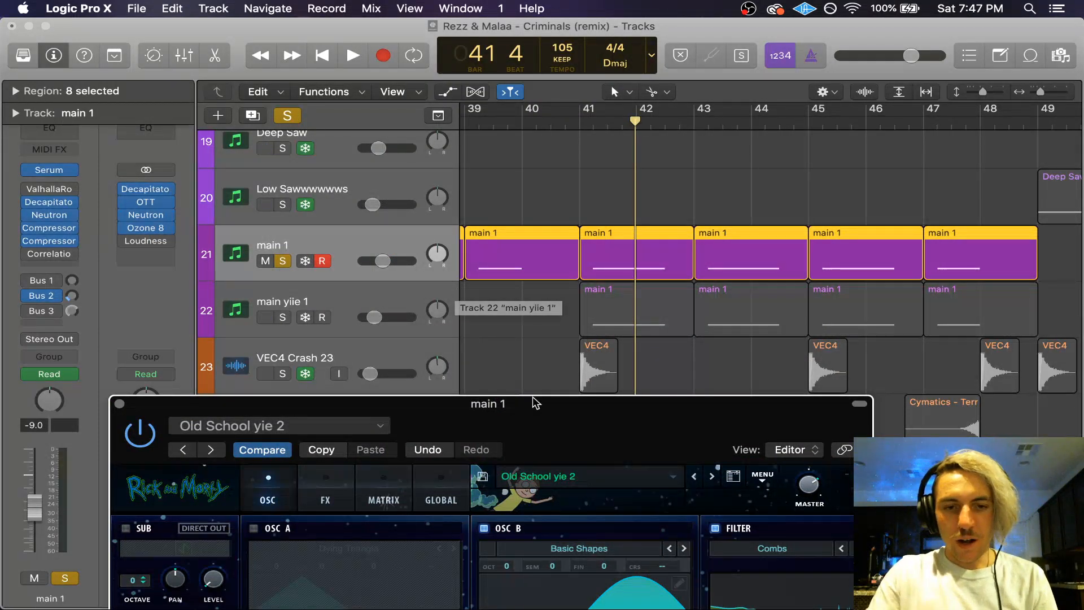
pyautogui.moveTo(529, 434); pyautogui.dragTo(575, 55)
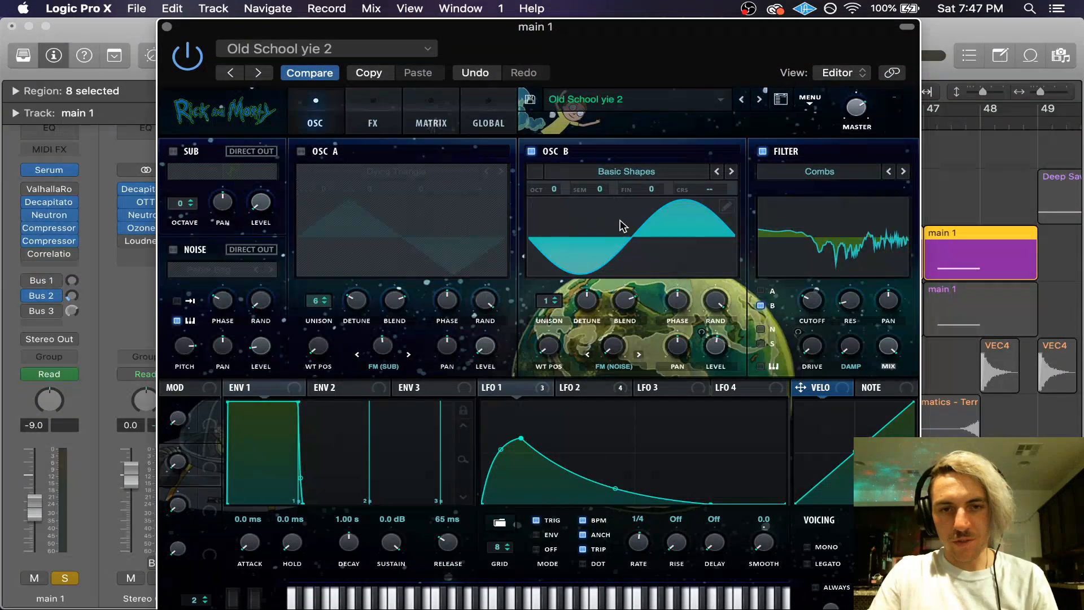
pyautogui.click(362, 110)
pyautogui.click(313, 108)
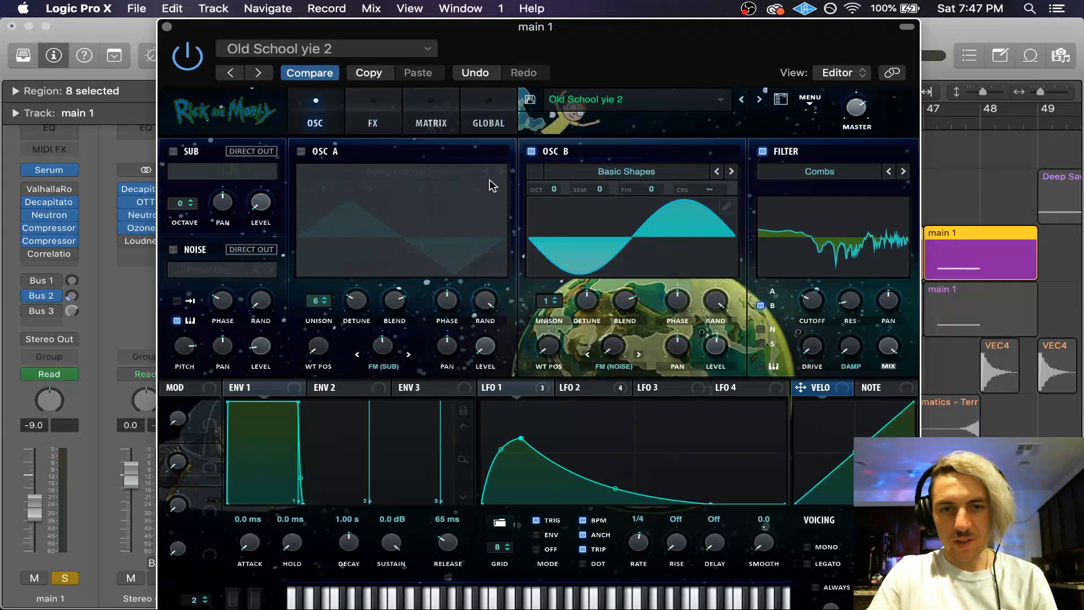
pyautogui.click(400, 113)
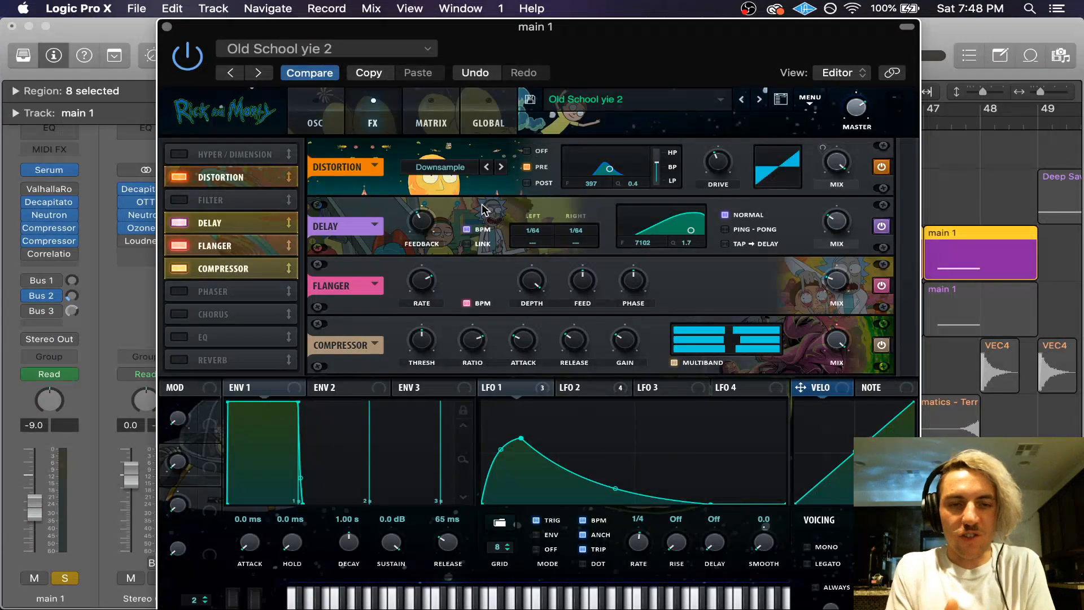
pyautogui.click(167, 27)
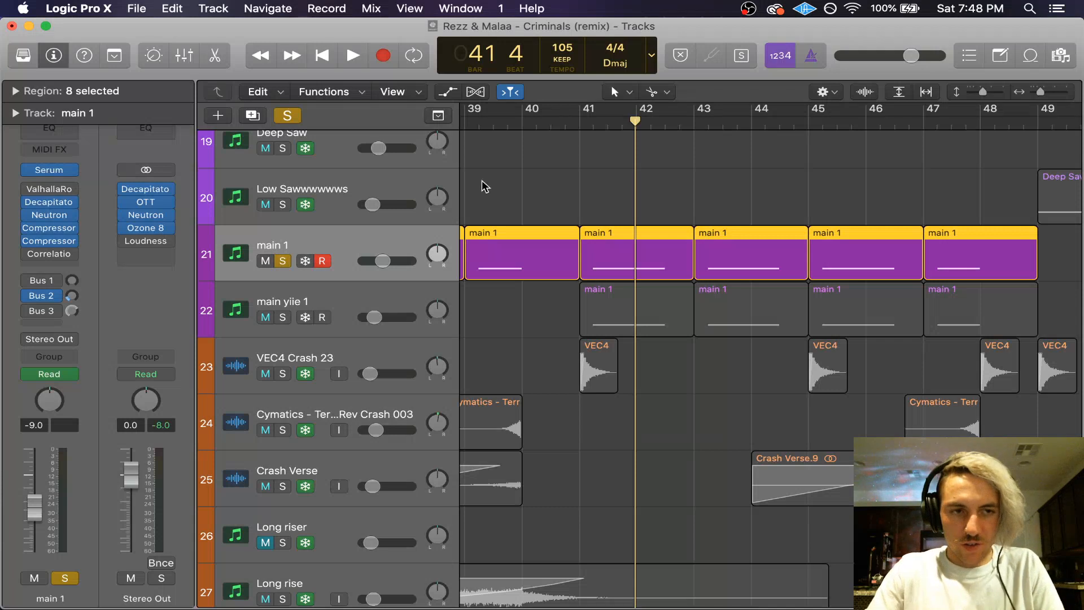
# Step: Review the Decapitator saturation settings on the main 1 track, and close the plug-in
pyautogui.moveTo(51, 204)
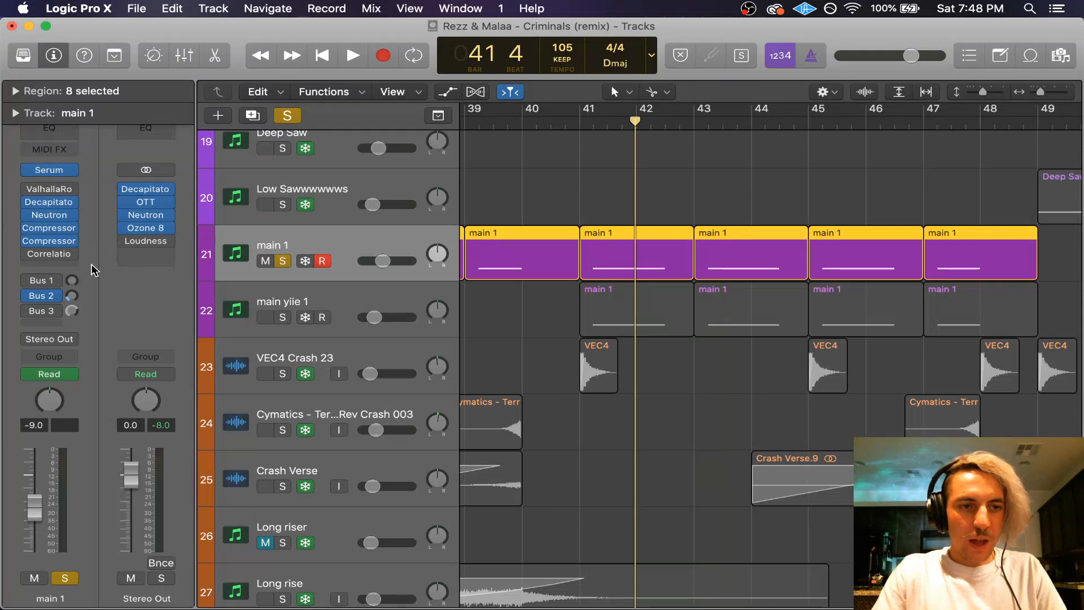
pyautogui.click(52, 204)
pyautogui.click(19, 192)
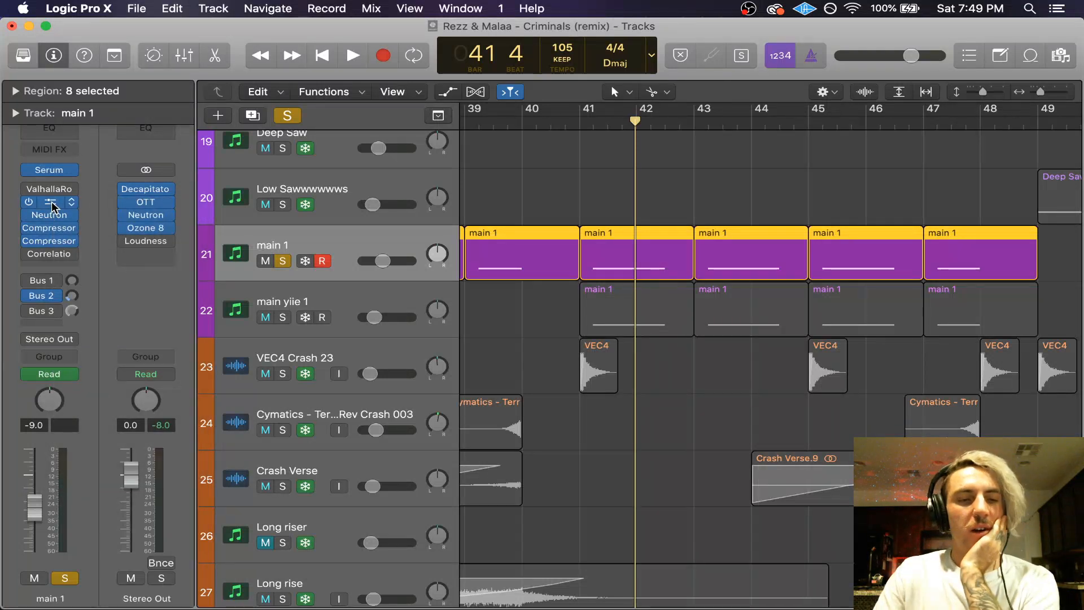
pyautogui.click(52, 204)
pyautogui.moveTo(400, 65); pyautogui.dragTo(480, 80)
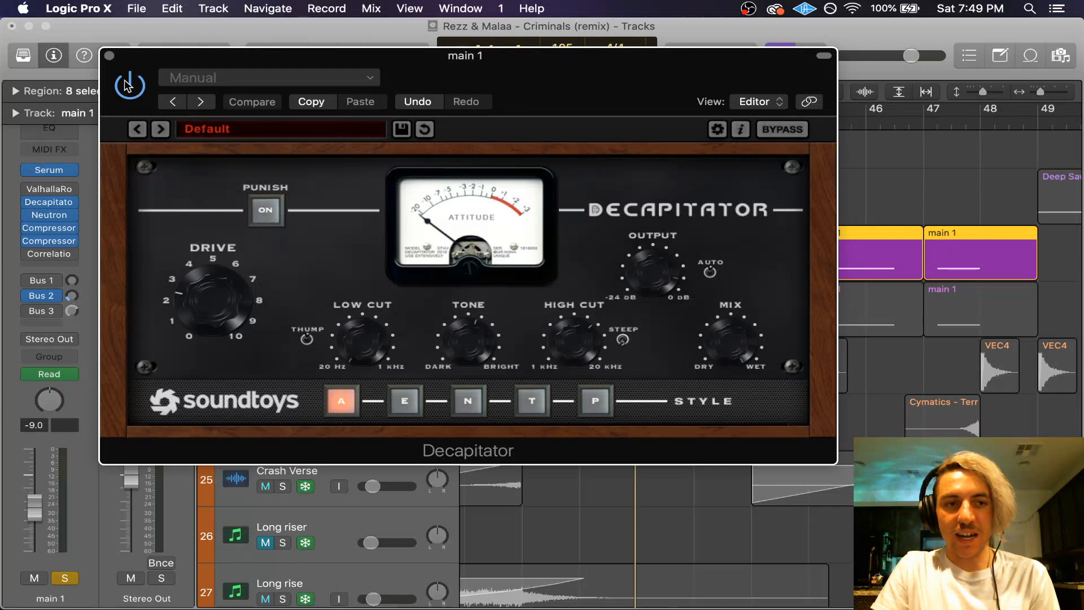
pyautogui.click(111, 56)
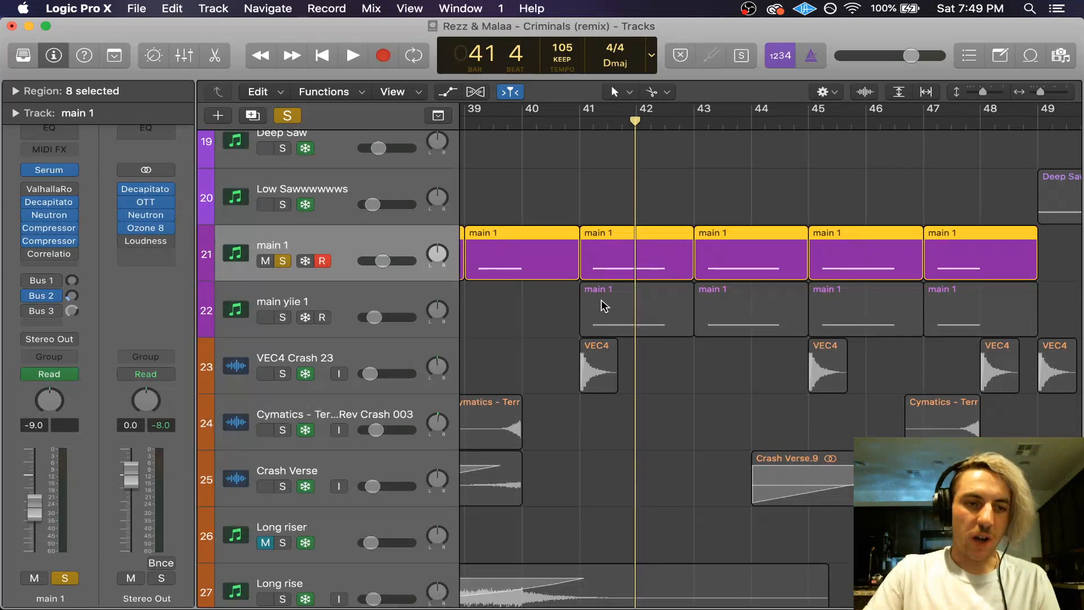
# Step: Turn off all solos, freeze the main 1 and main yiie 1 tracks, and briefly play the mix from bar 41
pyautogui.click(286, 116)
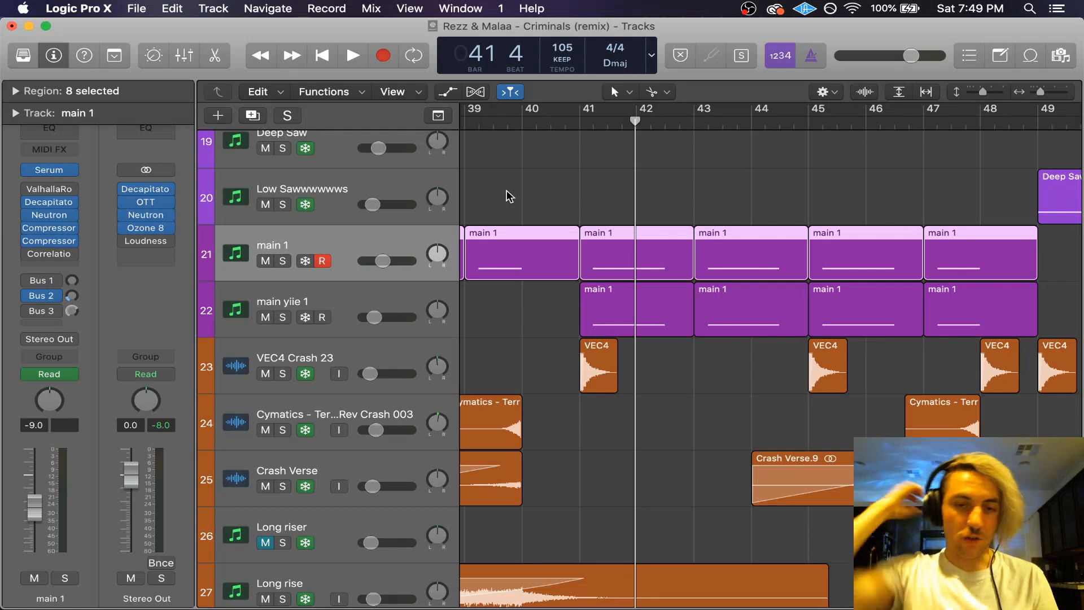
pyautogui.click(305, 265)
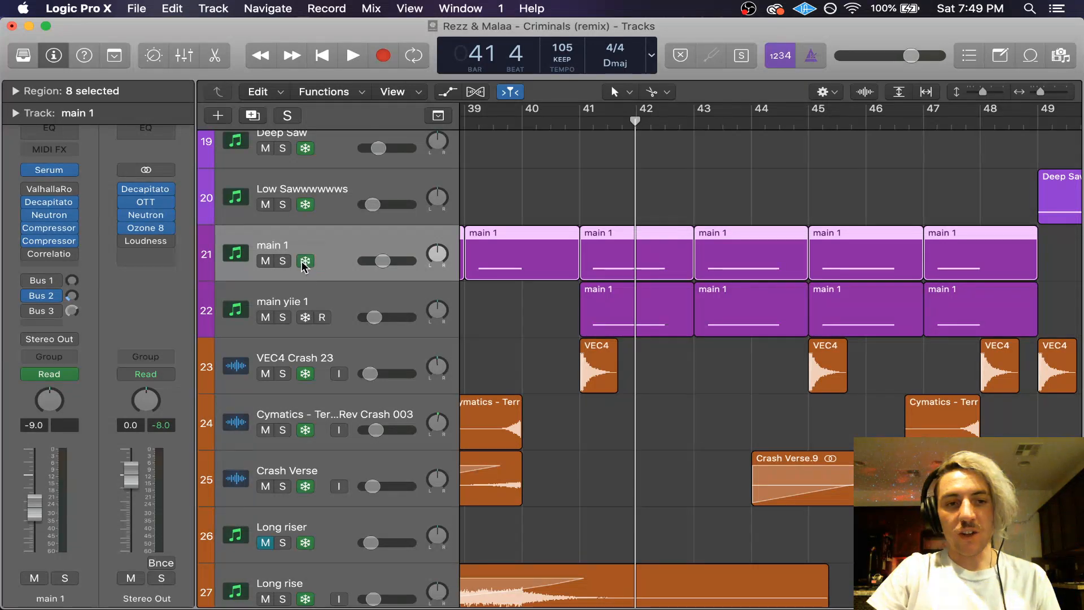
pyautogui.click(305, 318)
pyautogui.press('z')
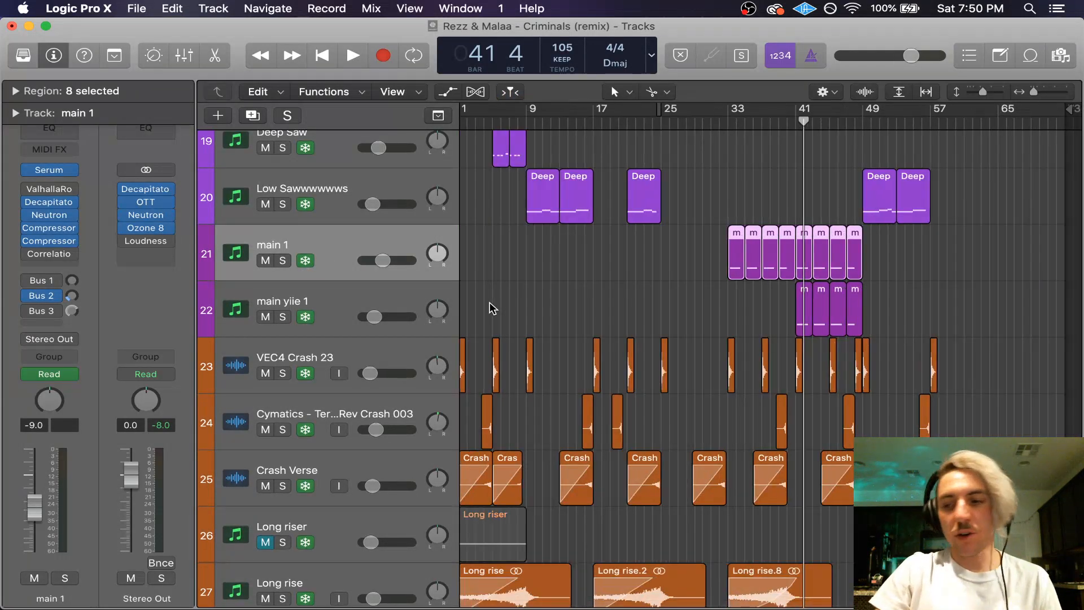
pyautogui.press('Return')
pyautogui.press('space')
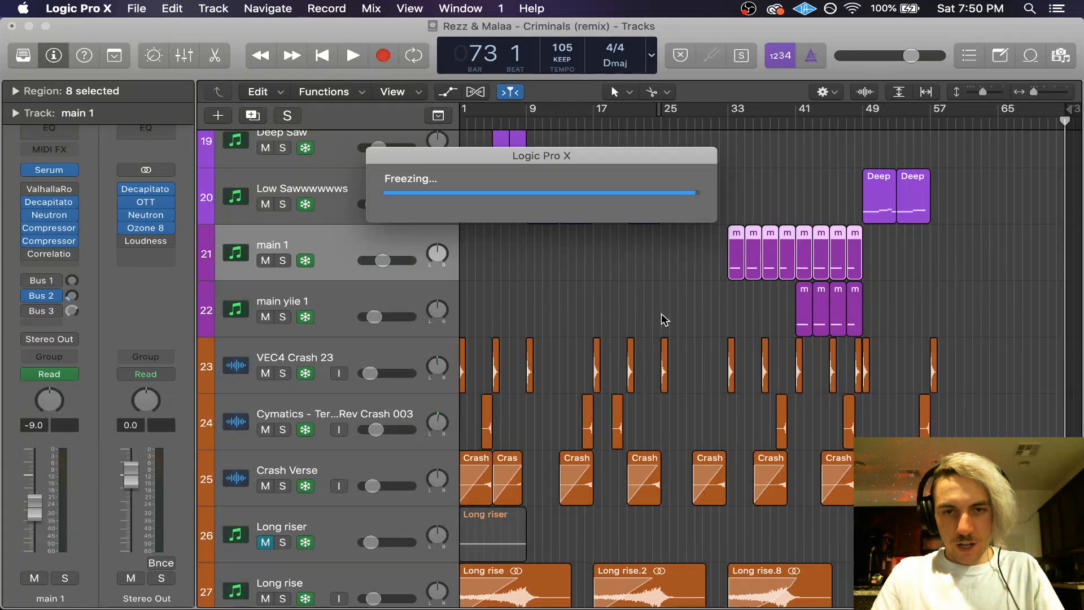
pyautogui.press('space')
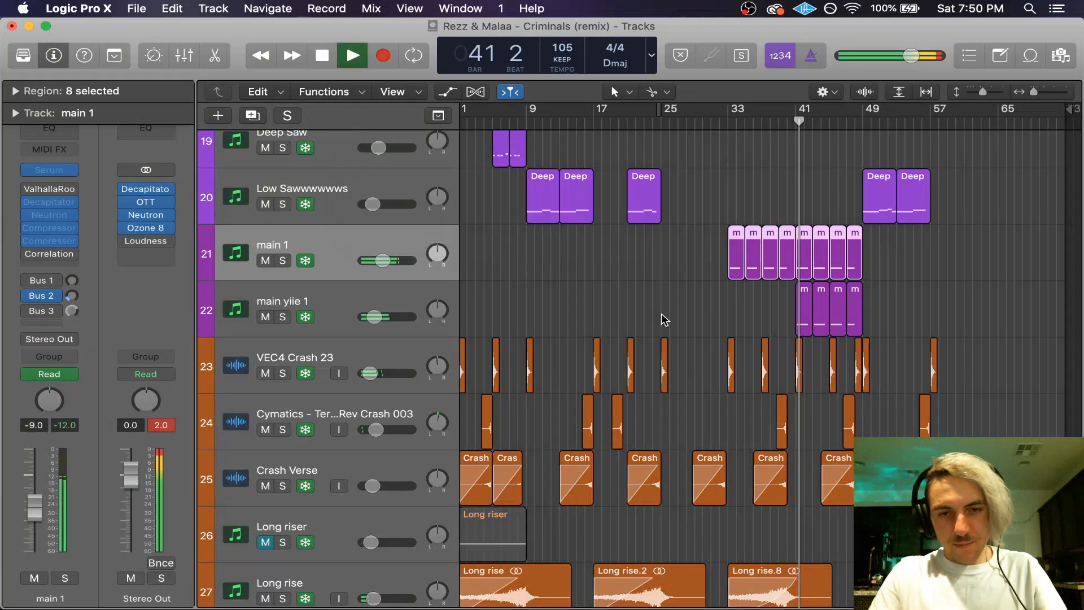
pyautogui.press('space')
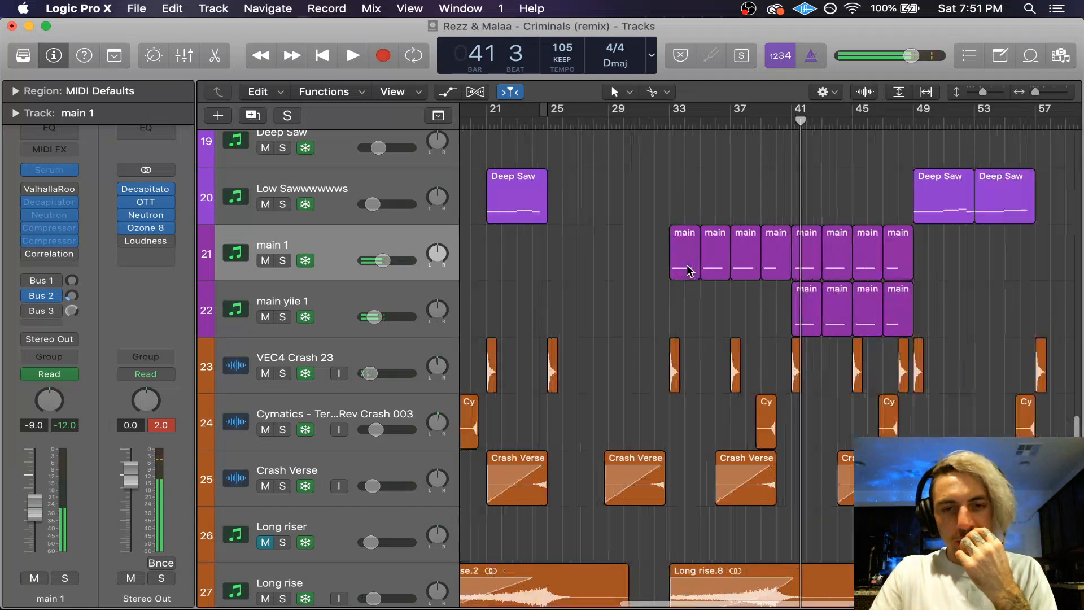
# Step: Move the playhead to bar 40 and reduce the track height to fit more of the arrangement in view
pyautogui.press('super+Right')
pyautogui.scroll(10, 757, 170)
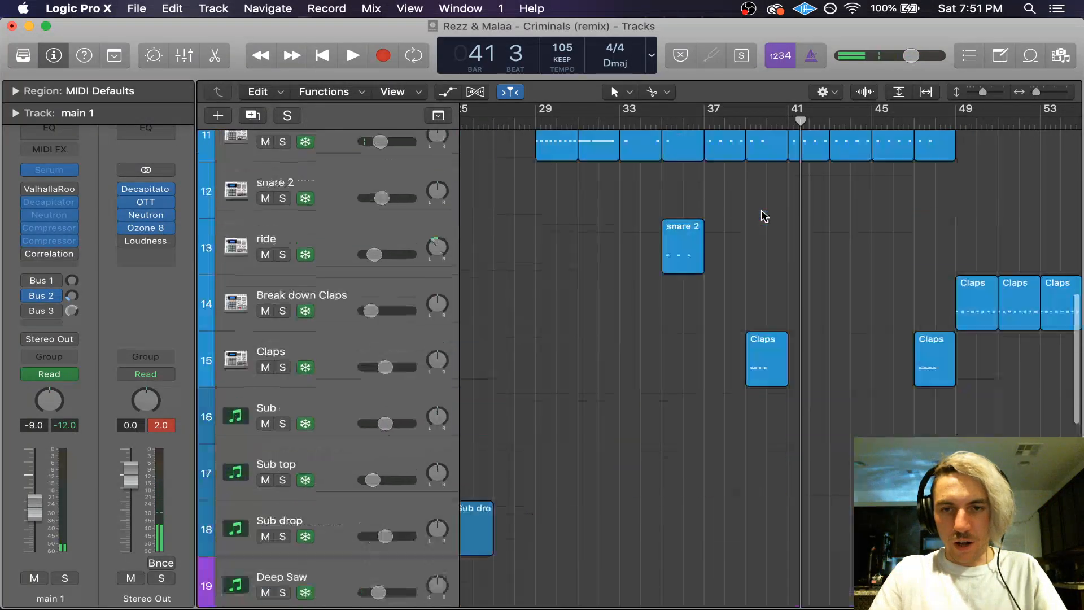
pyautogui.scroll(5, 765, 216)
pyautogui.hscroll(3, 764, 217)
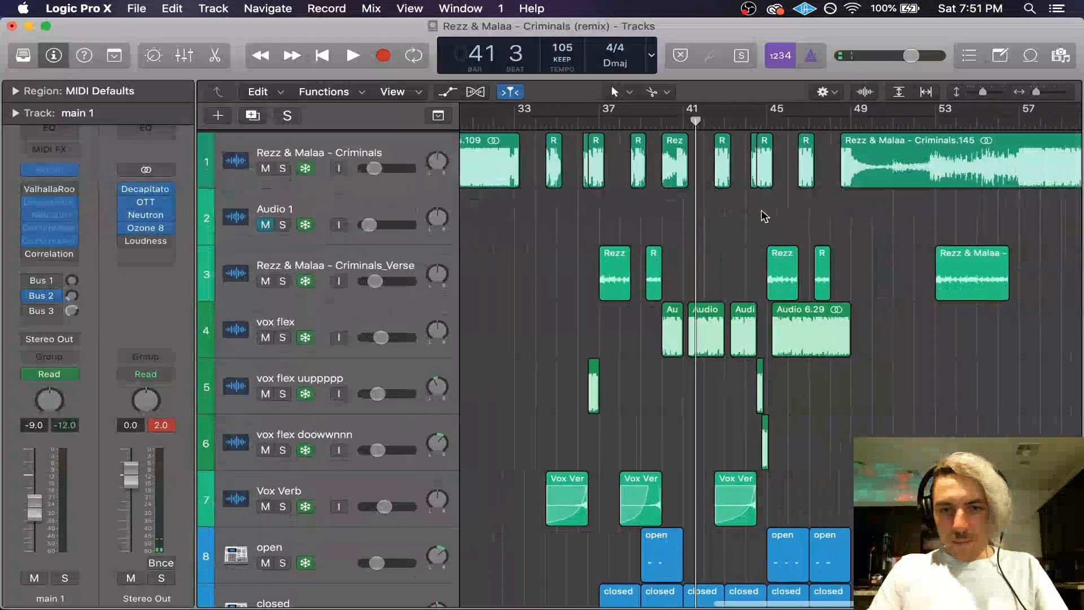
pyautogui.click(660, 119)
pyautogui.scroll(-6, 666, 253)
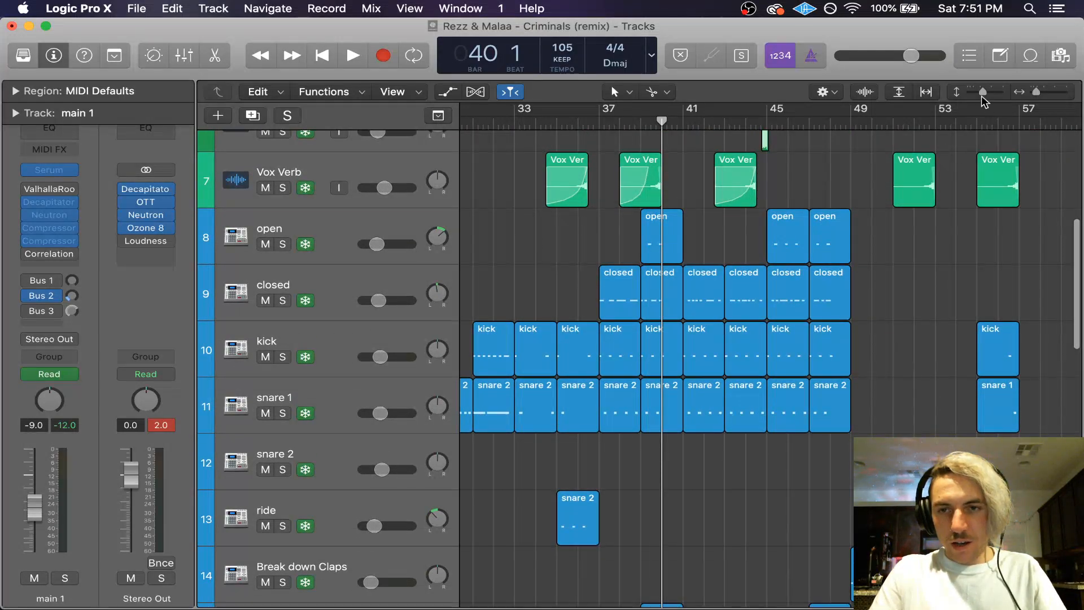
pyautogui.moveTo(982, 93); pyautogui.dragTo(977, 96)
pyautogui.scroll(-10, 882, 233)
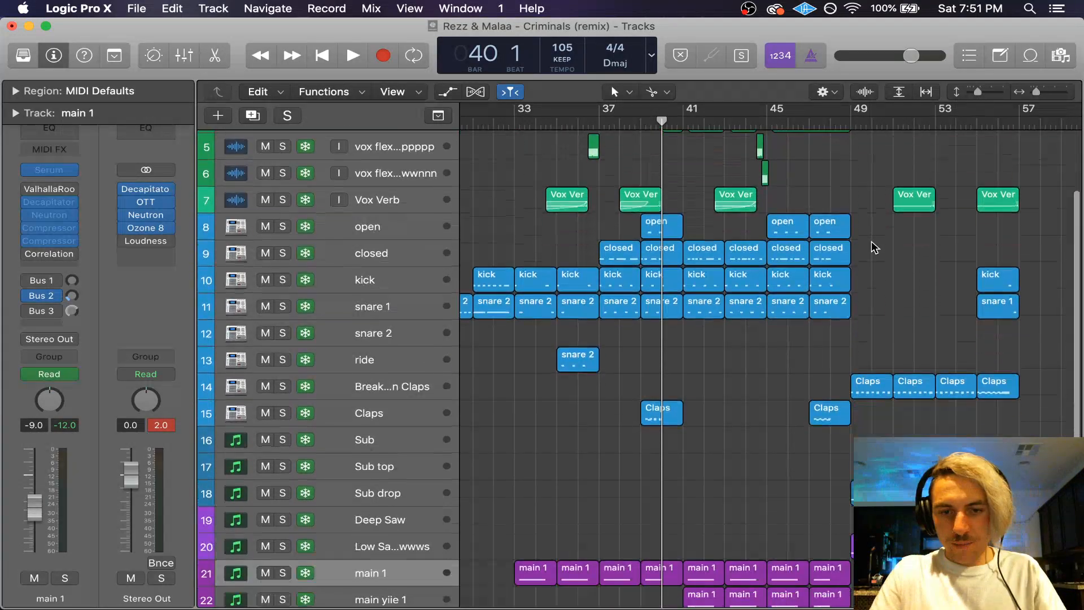
pyautogui.scroll(1, 870, 242)
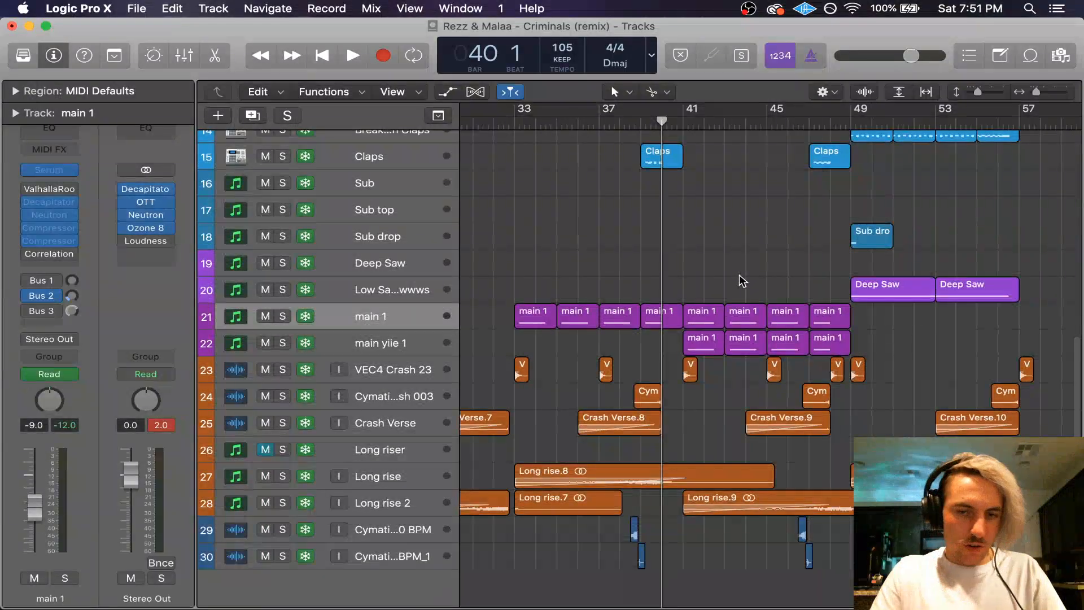
# Step: Play the mix from bar 39 to the end of bar 48 and enlarge the track height at the vocal tracks
pyautogui.click(641, 119)
pyautogui.press('space')
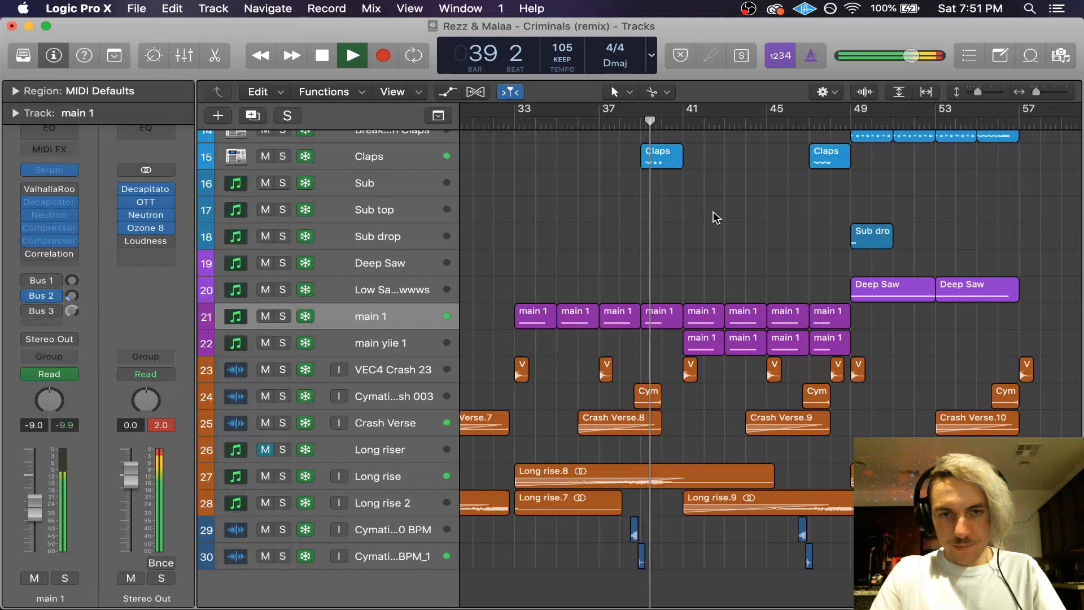
pyautogui.scroll(4, 714, 218)
pyautogui.scroll(10, 716, 218)
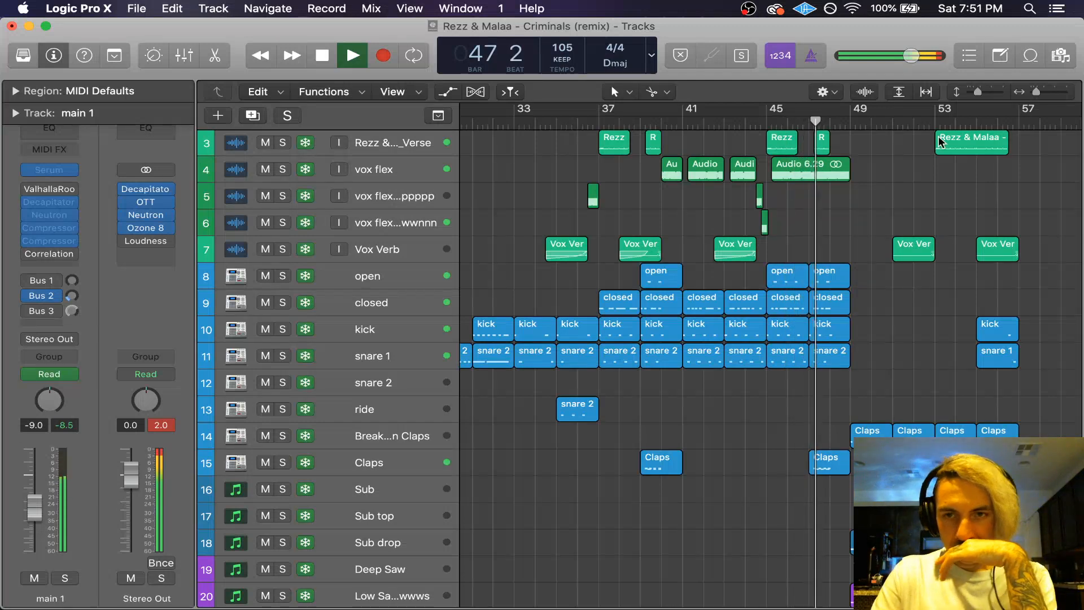
pyautogui.moveTo(980, 93); pyautogui.dragTo(986, 91)
pyautogui.press('space')
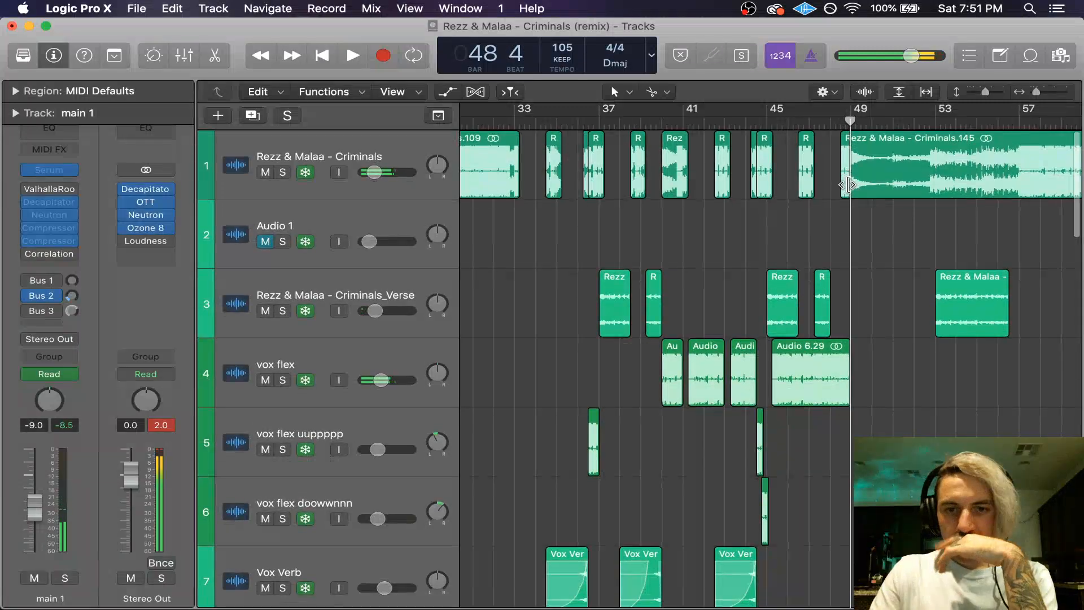
# Step: Move the playhead to bar 43 and repeatedly play the vocal regions around the gap there
pyautogui.press('super+Right')
pyautogui.hscroll(-8, 753, 227)
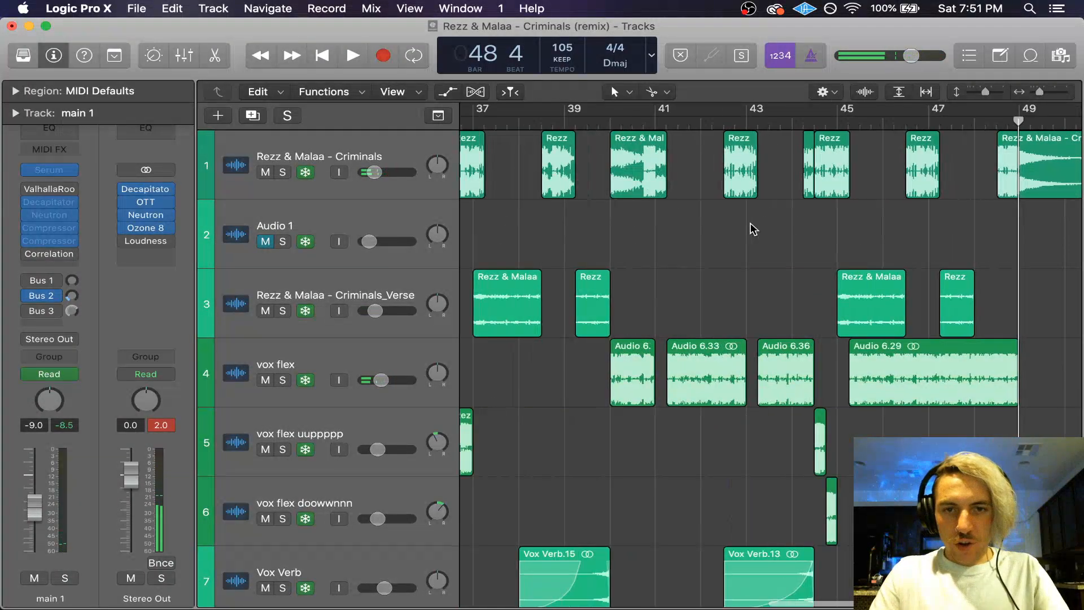
pyautogui.scroll(-5, 752, 227)
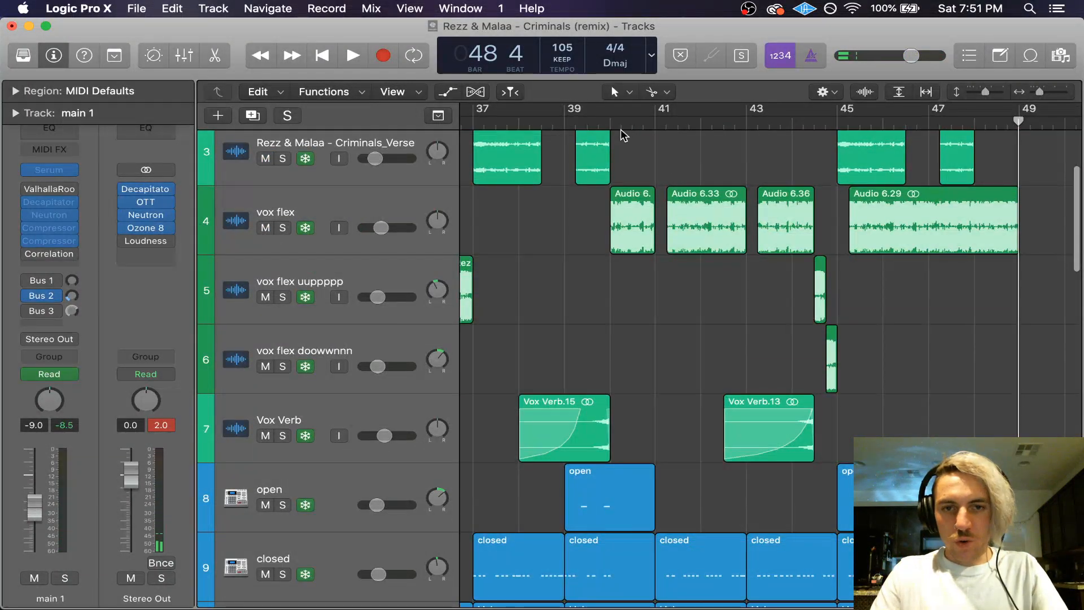
pyautogui.click(741, 125)
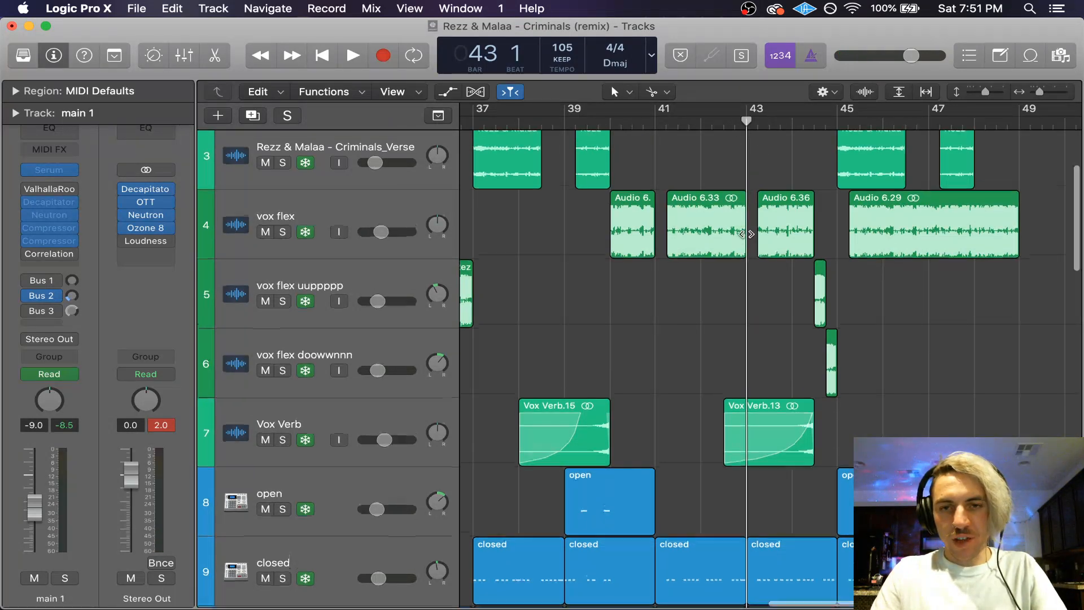
pyautogui.scroll(5, 751, 146)
pyautogui.scroll(3, 759, 146)
pyautogui.scroll(2, 760, 146)
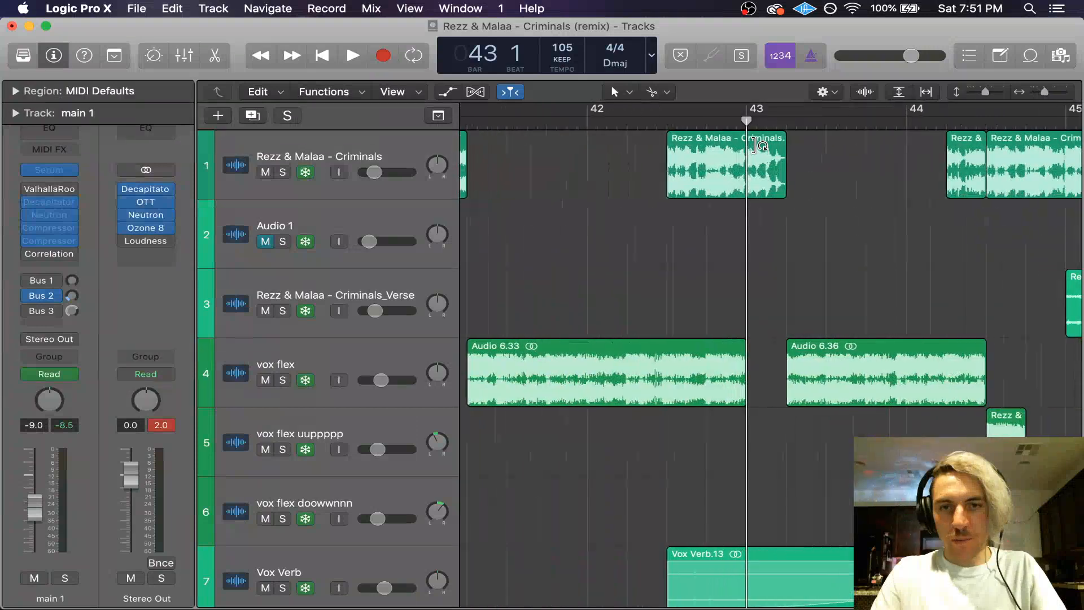
pyautogui.press('space')
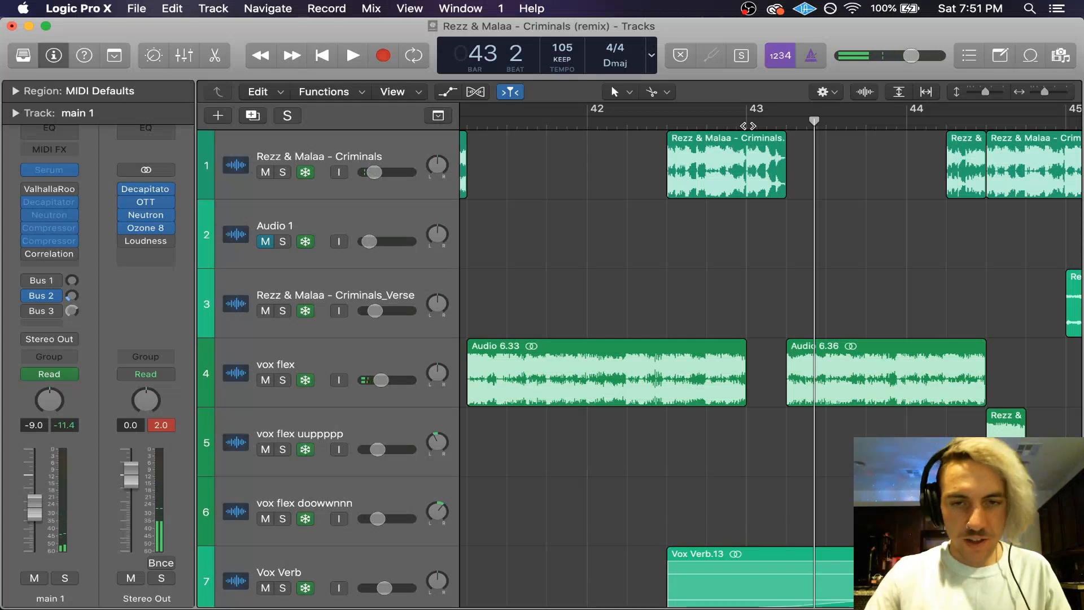
pyautogui.press('space')
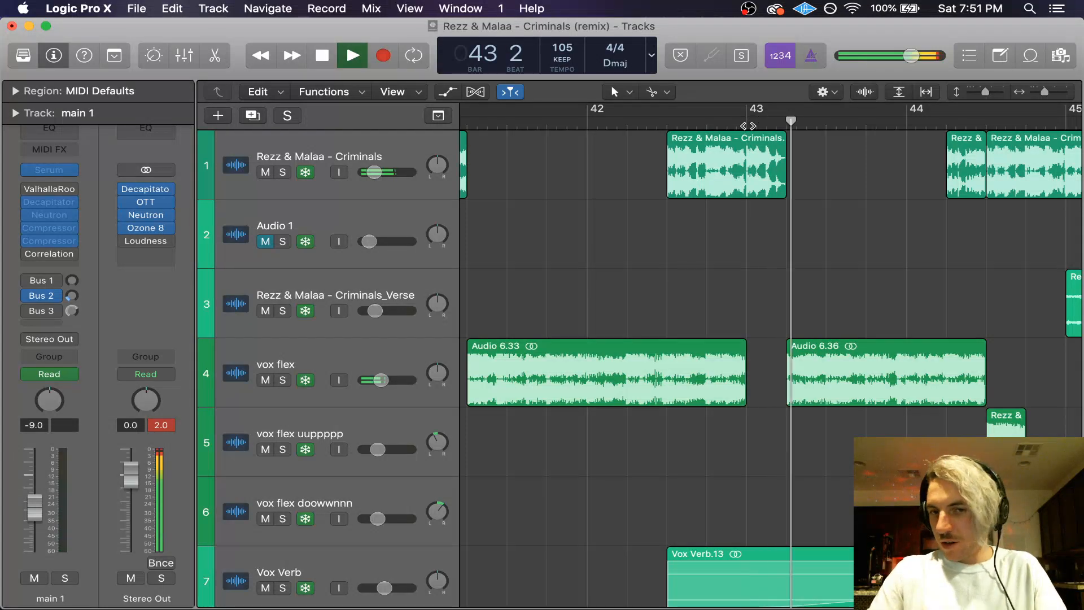
pyautogui.click(666, 118)
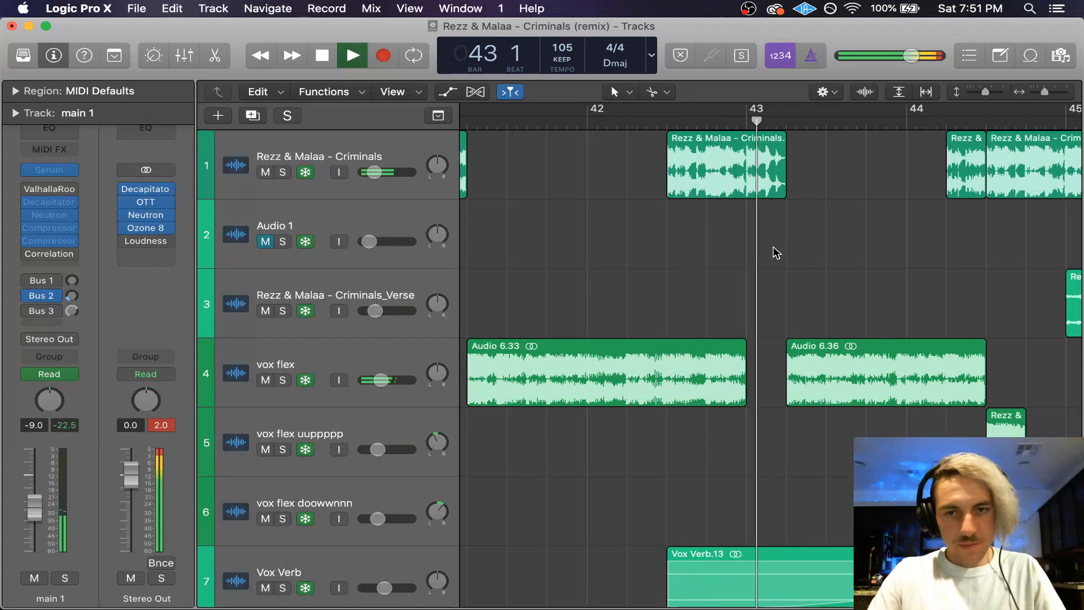
pyautogui.press('space')
# Step: Check which drum, synth and vocal tracks play around bar 43, and replay the passage once more
pyautogui.scroll(-5, 776, 252)
pyautogui.scroll(-4, 776, 253)
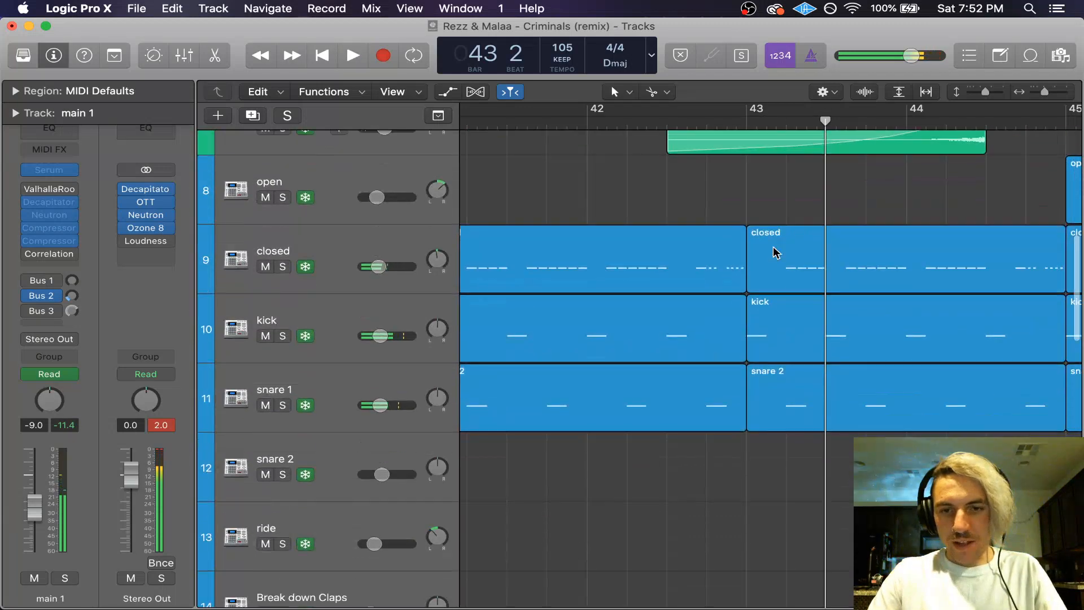
pyautogui.scroll(2, 776, 252)
pyautogui.scroll(-5, 776, 252)
pyautogui.scroll(-8, 776, 252)
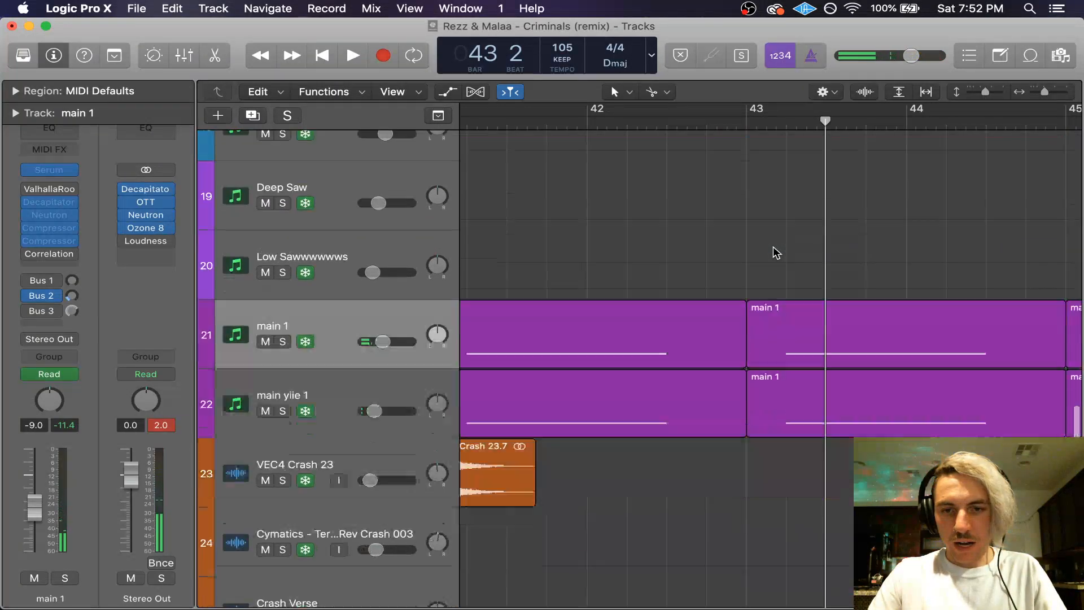
pyautogui.scroll(8, 776, 252)
pyautogui.press('space')
pyautogui.scroll(6, 776, 253)
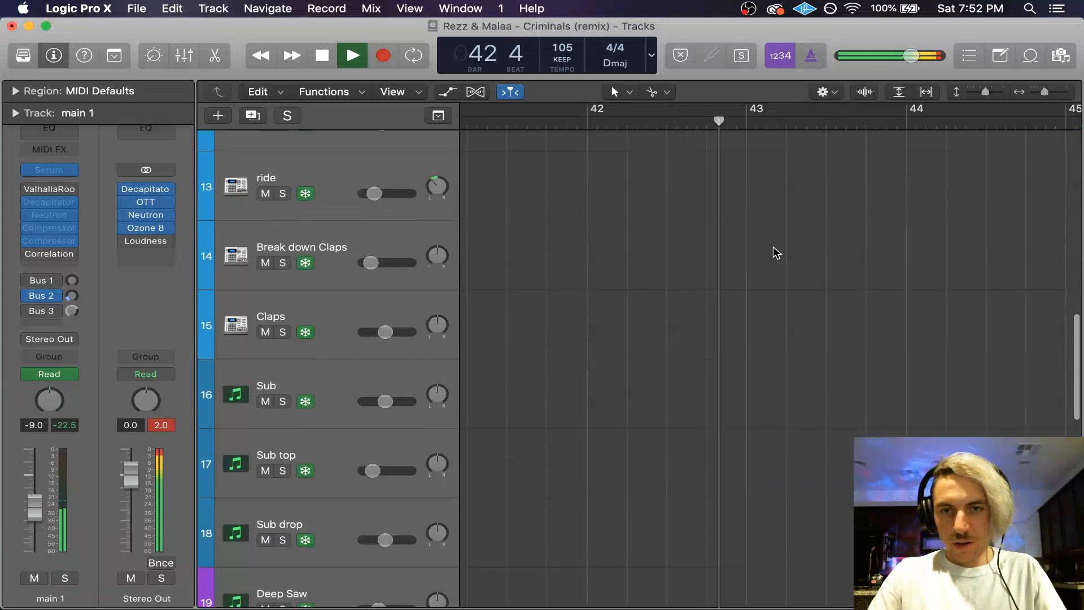
pyautogui.scroll(4, 777, 252)
pyautogui.scroll(1, 777, 252)
pyautogui.press('space')
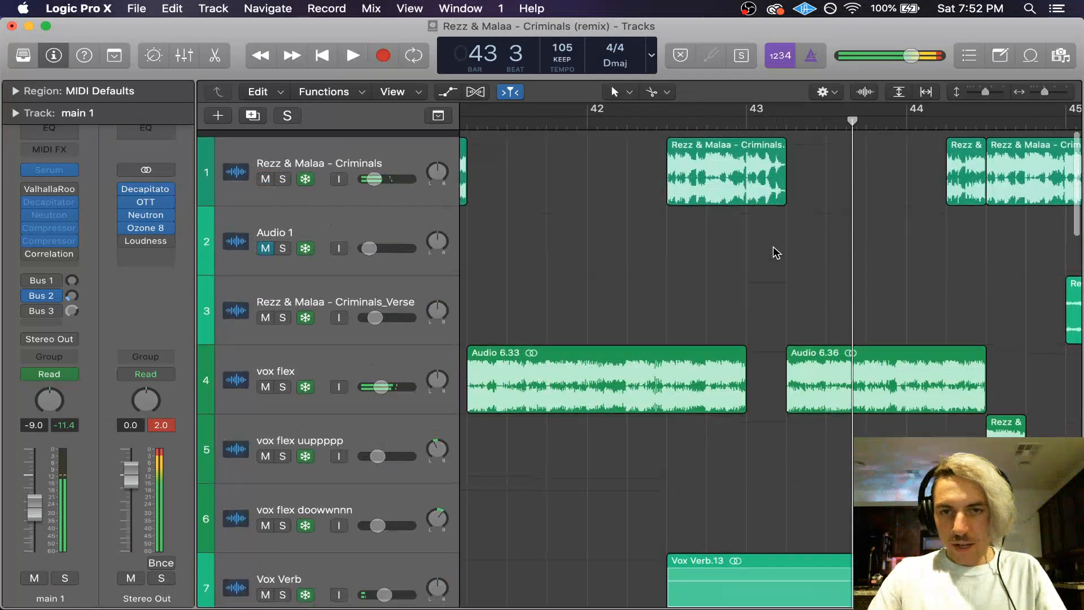
# Step: Select and unfreeze the Vox Verb track, and place the playhead at bar 43
pyautogui.scroll(-2, 756, 196)
pyautogui.scroll(-3, 756, 196)
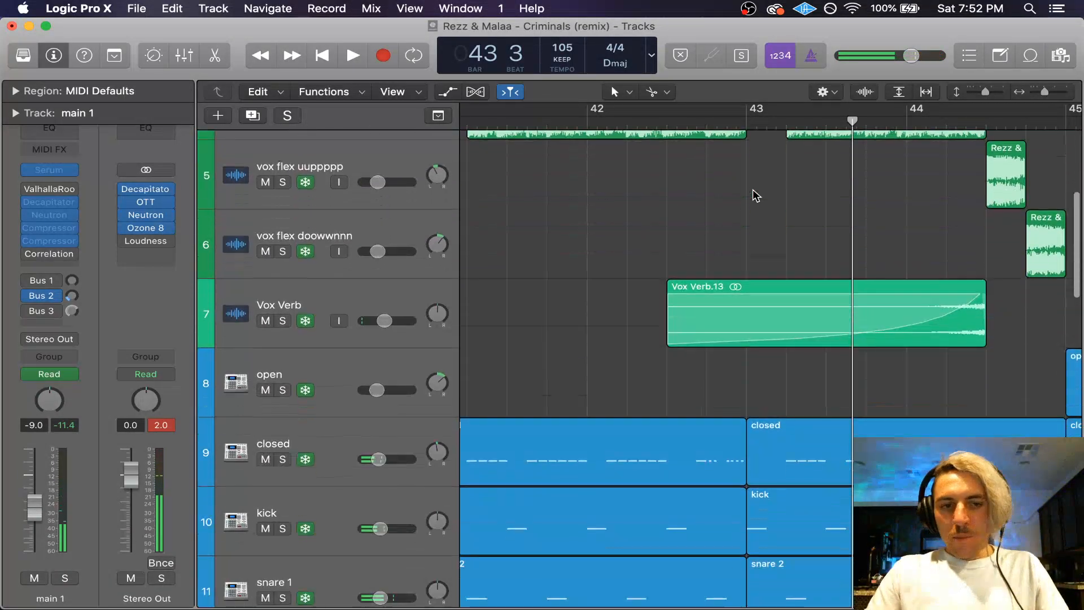
pyautogui.click(320, 289)
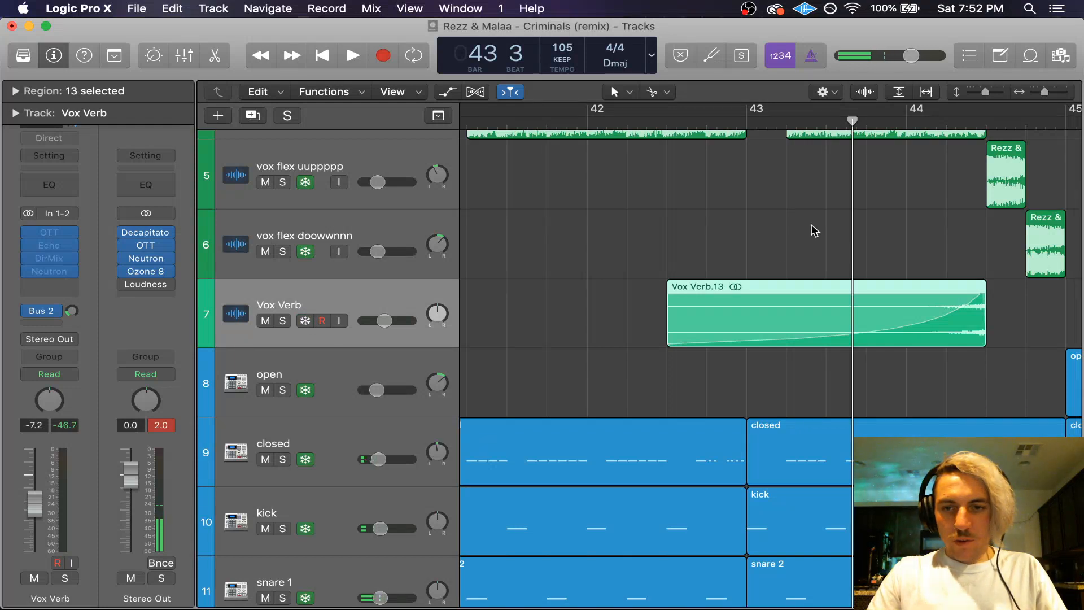
pyautogui.click(747, 122)
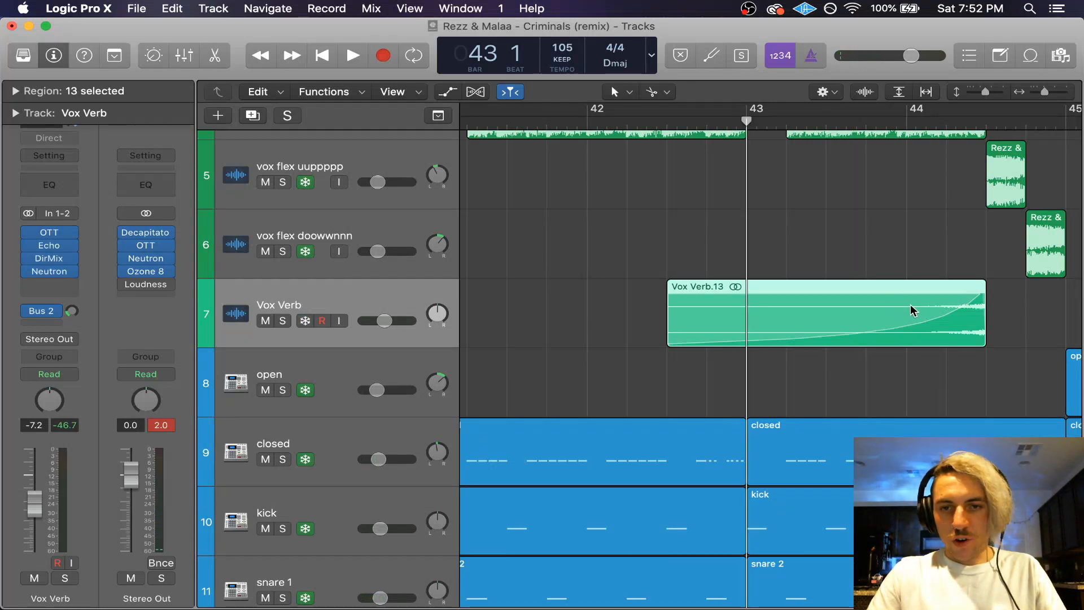
# Step: Try splitting the Vox Verb.13 region at bar 43 and deleting its front part, and undo both edits
pyautogui.click(745, 330)
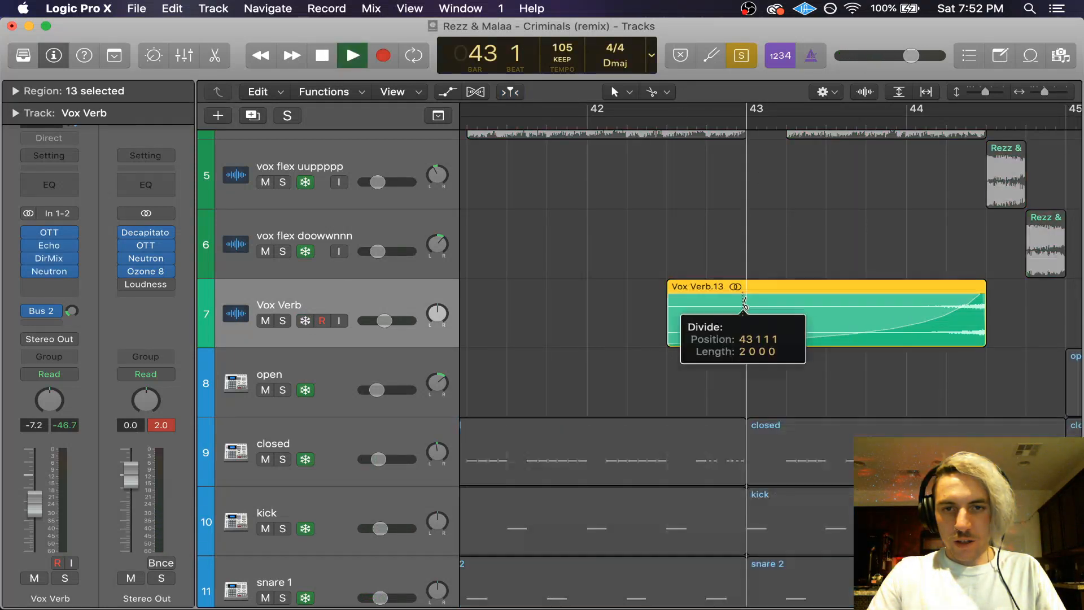
pyautogui.click(728, 313)
pyautogui.press('Delete')
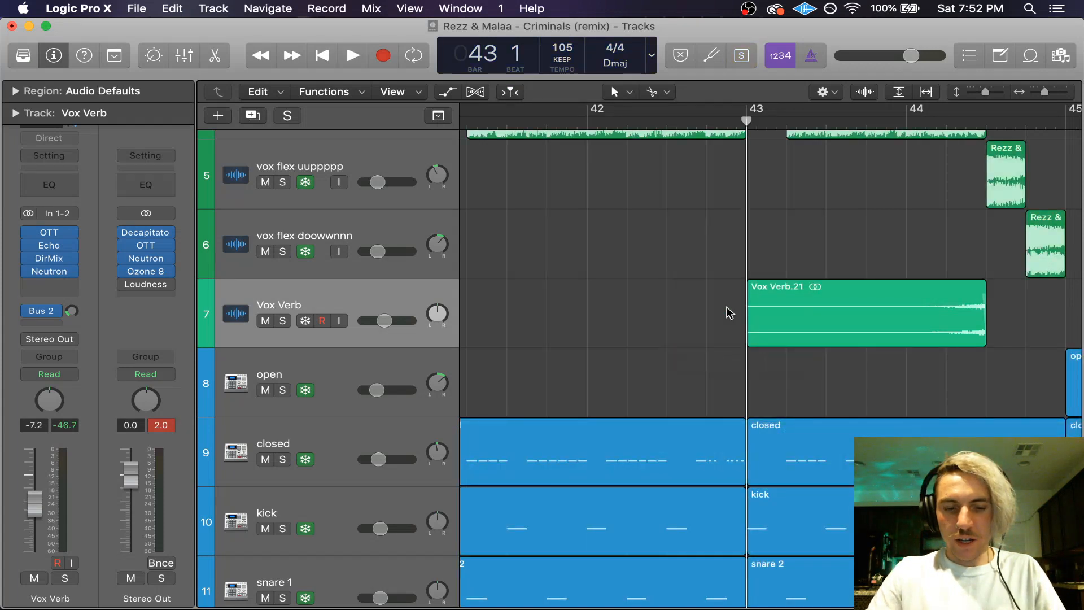
pyautogui.press('super+z')
pyautogui.press('super+z')
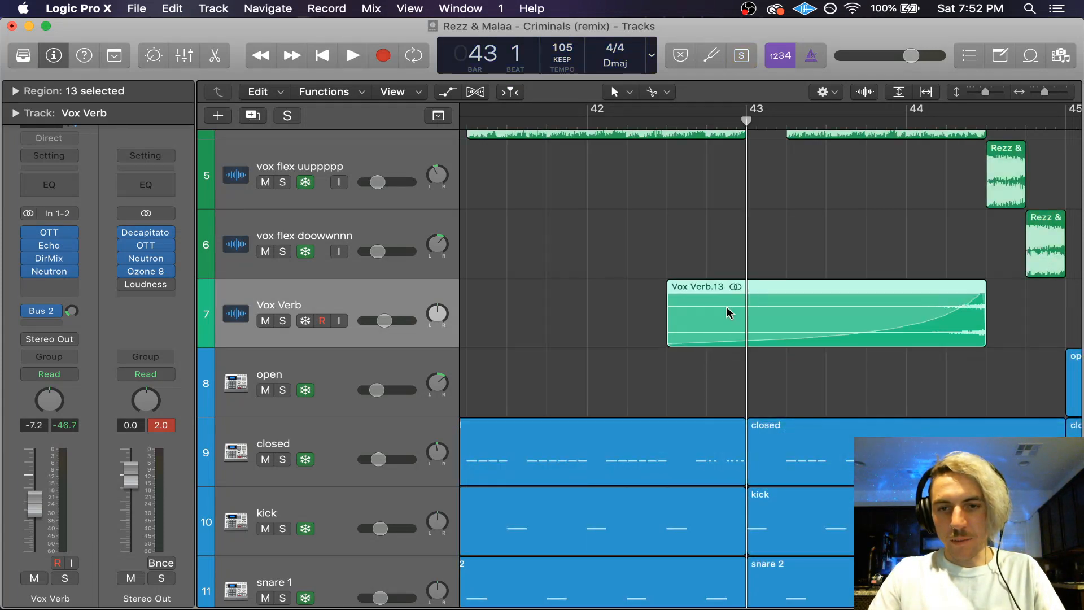
# Step: Trim the start of the Vox Verb.13 region to bar 43 and flatten its fade-in curve with the Fade tool
pyautogui.moveTo(671, 336); pyautogui.dragTo(751, 332)
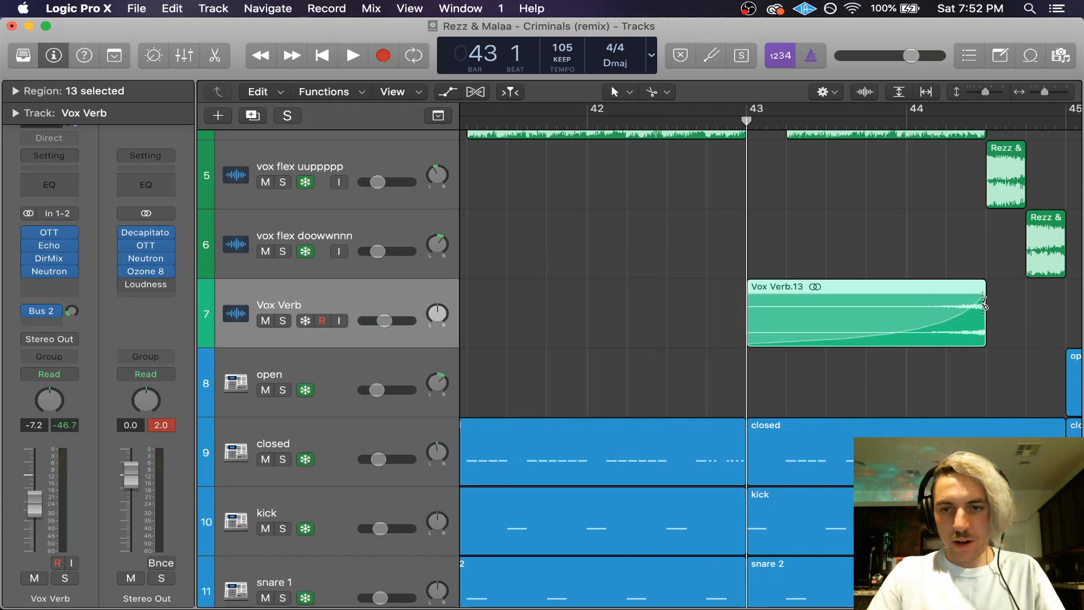
pyautogui.click(655, 92)
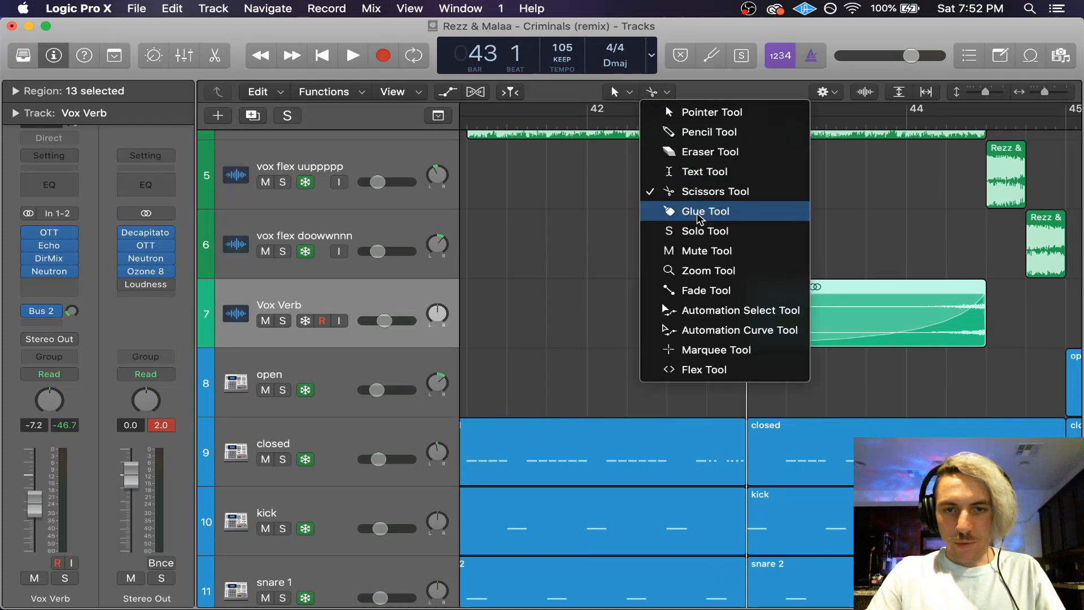
pyautogui.click(701, 289)
pyautogui.moveTo(979, 296); pyautogui.dragTo(969, 296)
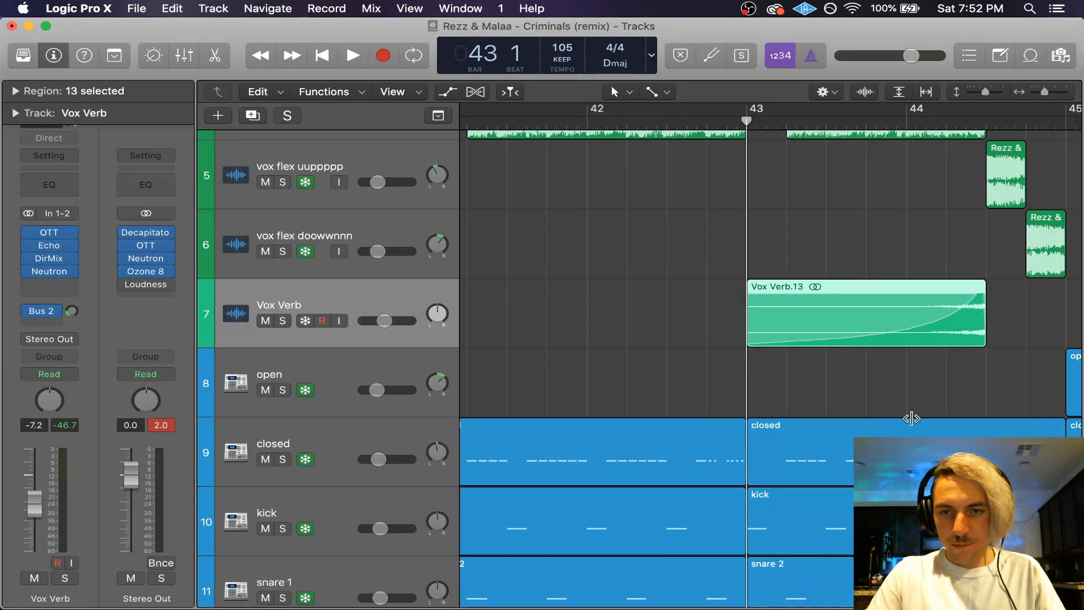
pyautogui.click(654, 95)
pyautogui.click(706, 189)
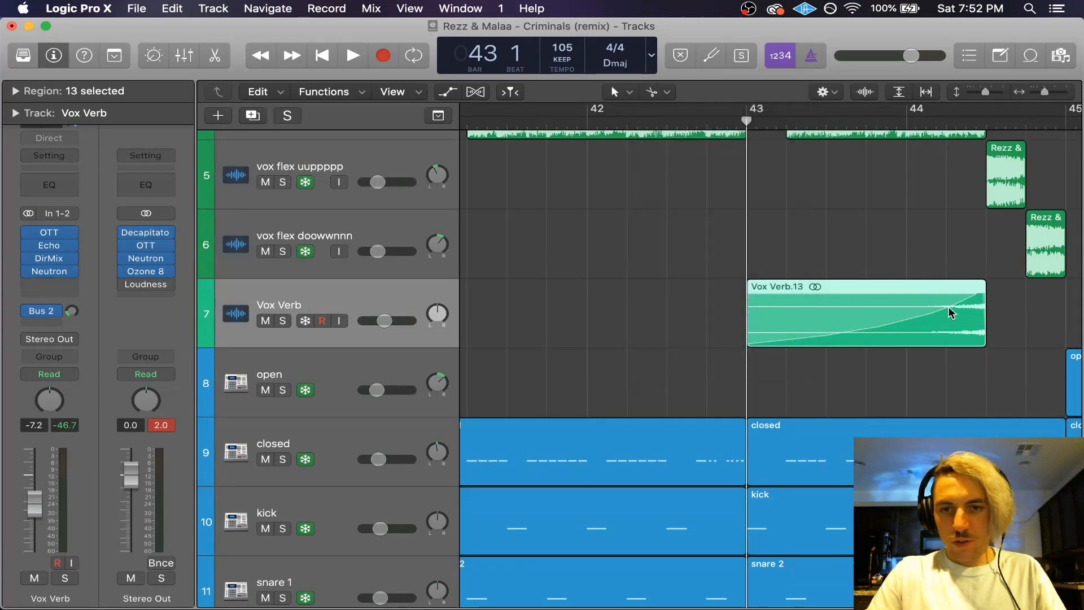
# Step: Trim Vox Verb.13 to start at bar 43 beat 2, and copy it directly in front, trimmed to start at bar 43
pyautogui.click(761, 241)
pyautogui.moveTo(752, 327); pyautogui.dragTo(792, 316)
pyautogui.scroll(5, 792, 300)
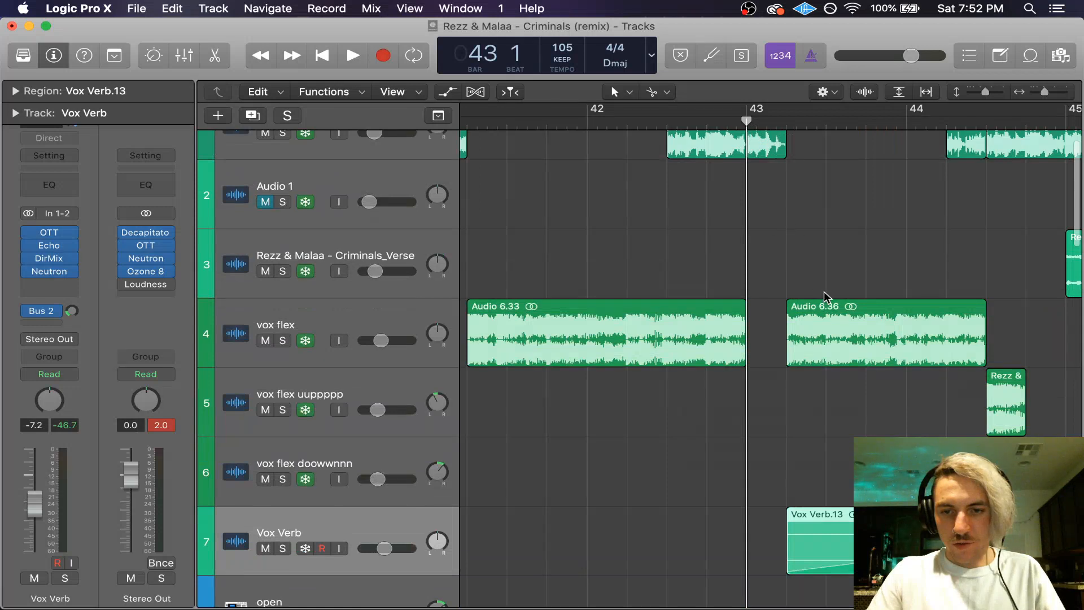
pyautogui.moveTo(915, 532); pyautogui.dragTo(714, 529)
pyautogui.moveTo(590, 556); pyautogui.dragTo(750, 553)
# Step: Adjust the fade-in of the short Vox Verb.22 region at bar 43 with the Fade tool
pyautogui.press('super+Right')
pyautogui.press('super+Right')
pyautogui.press('super+Right')
pyautogui.press('super+Right')
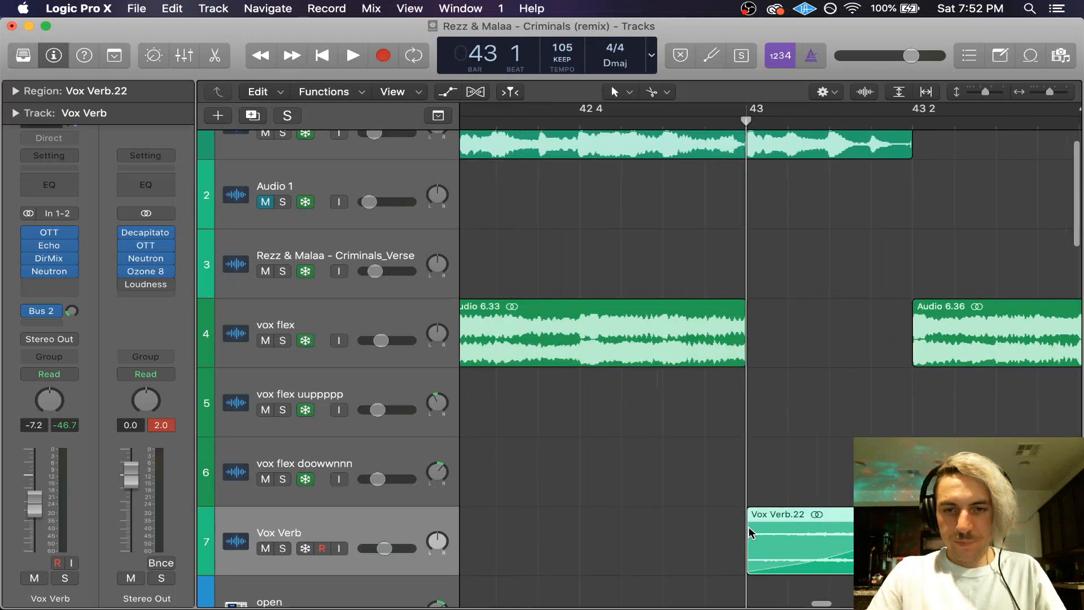
pyautogui.hscroll(3, 750, 531)
pyautogui.scroll(-3, 748, 527)
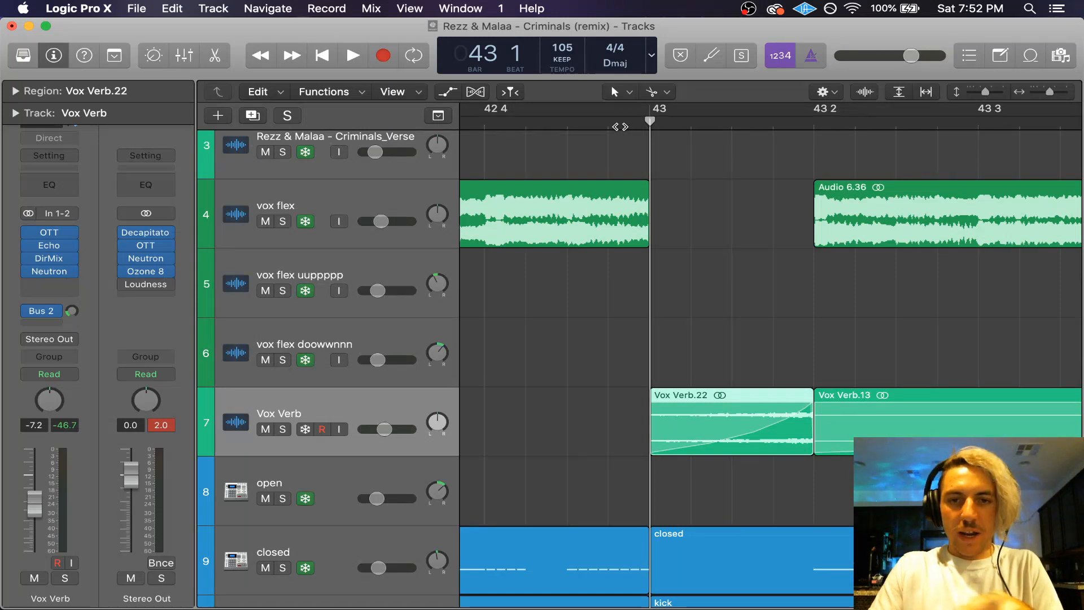
pyautogui.hscroll(2, 747, 187)
pyautogui.press('super+Left')
pyautogui.press('super+Left')
pyautogui.hscroll(-1, 747, 187)
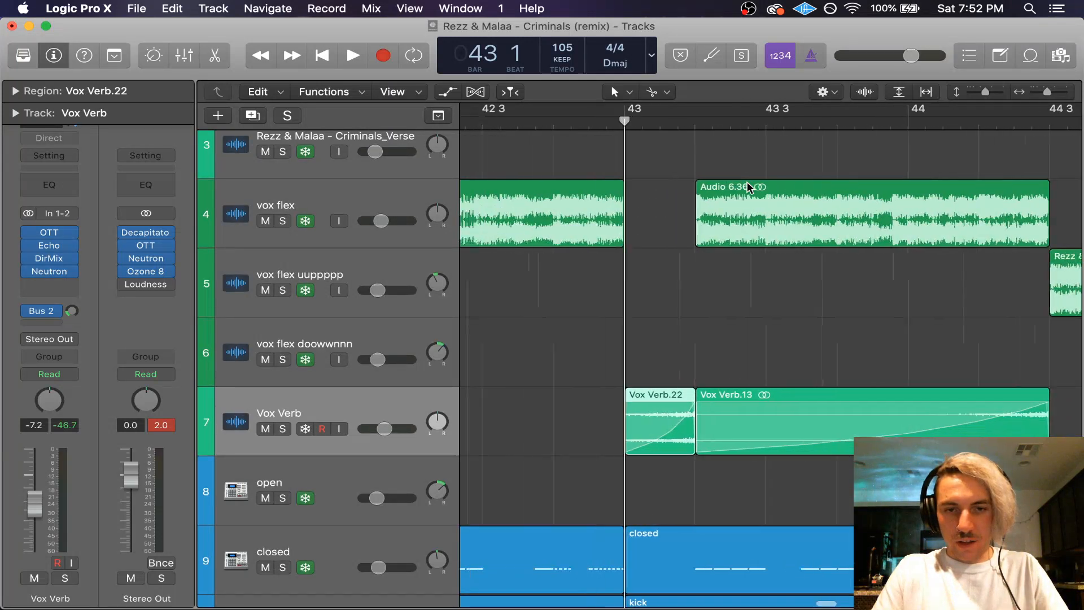
pyautogui.hscroll(-2, 748, 187)
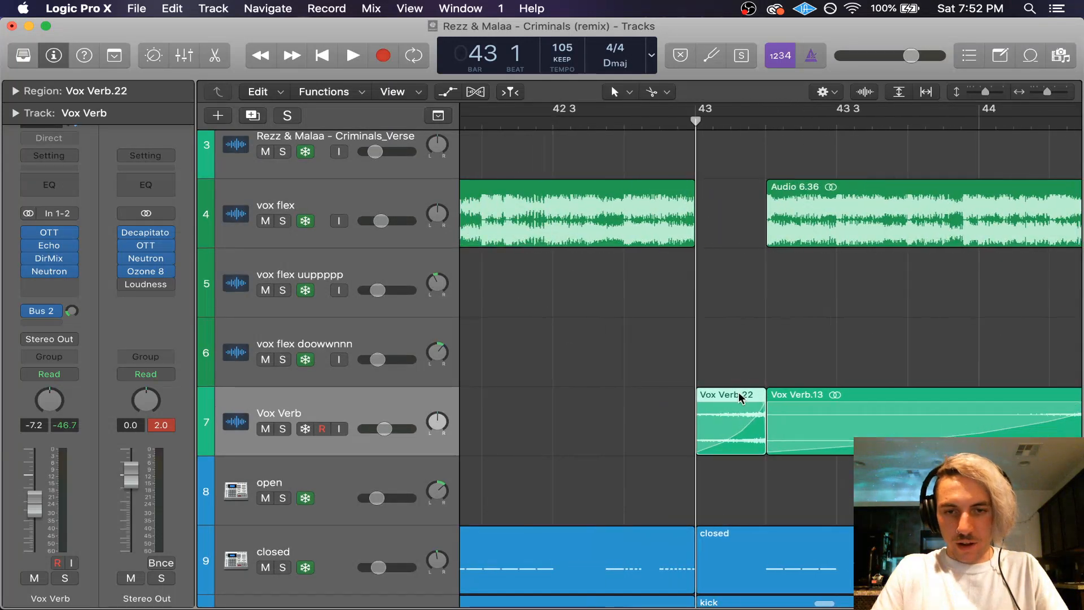
pyautogui.click(653, 92)
pyautogui.click(706, 290)
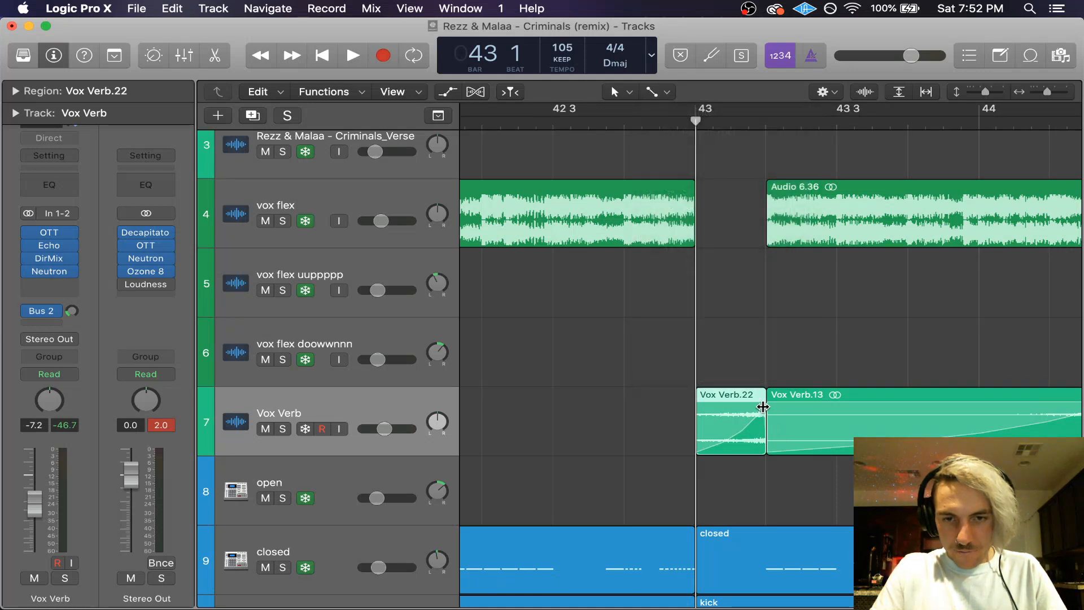
pyautogui.moveTo(763, 407); pyautogui.dragTo(739, 401)
# Step: Solo the Vox Verb track, play the new region from bar 43, and turn the solo off
pyautogui.click(283, 429)
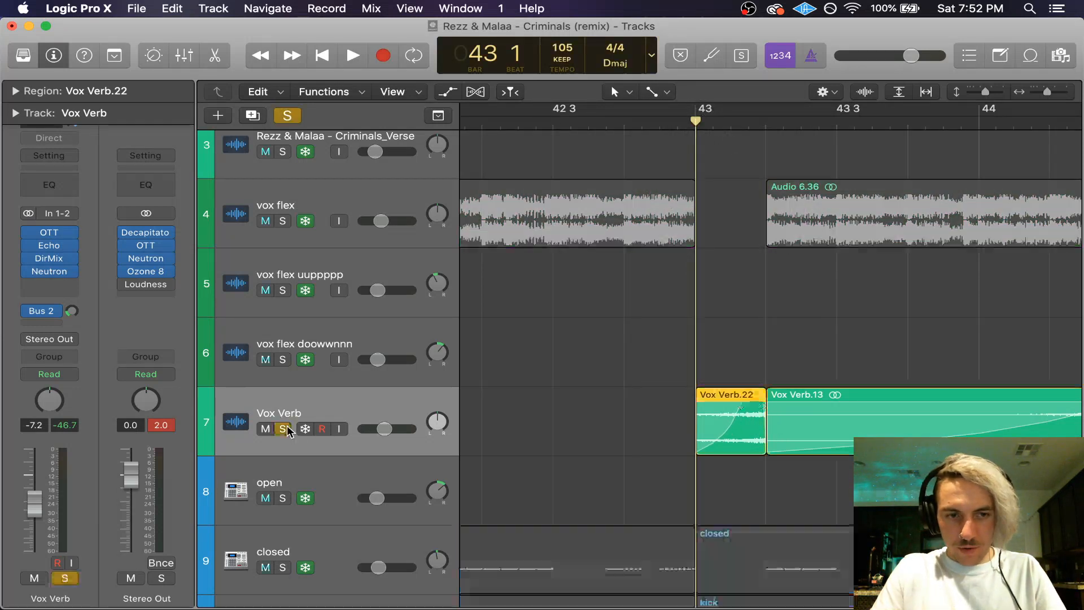
pyautogui.press('space')
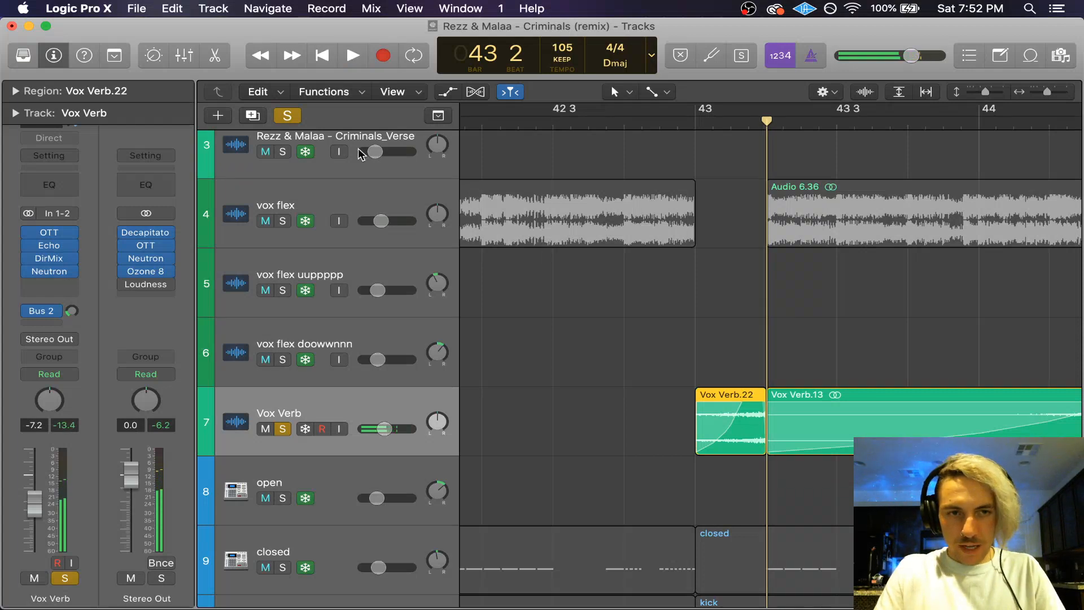
pyautogui.click(295, 117)
pyautogui.press('super+Left')
pyautogui.press('super+Left')
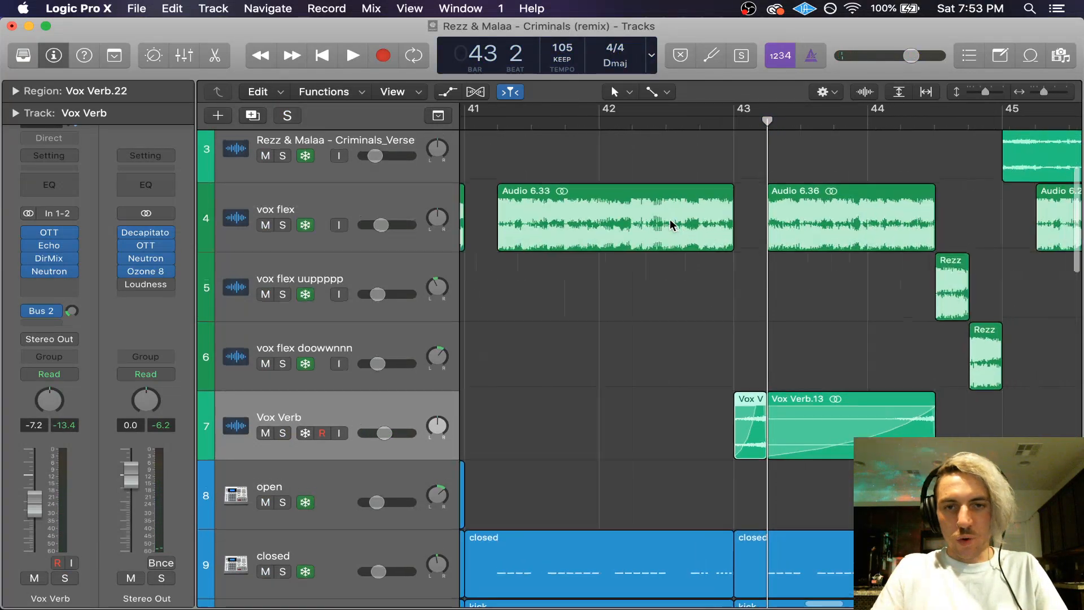
pyautogui.scroll(5, 672, 226)
pyautogui.scroll(-15, 746, 205)
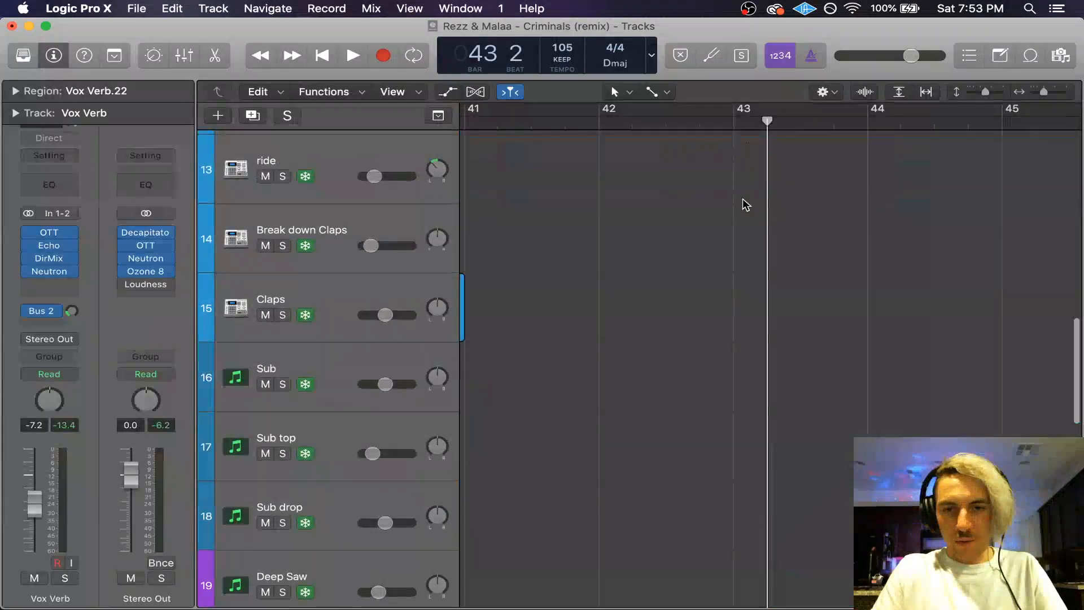
pyautogui.scroll(10, 745, 205)
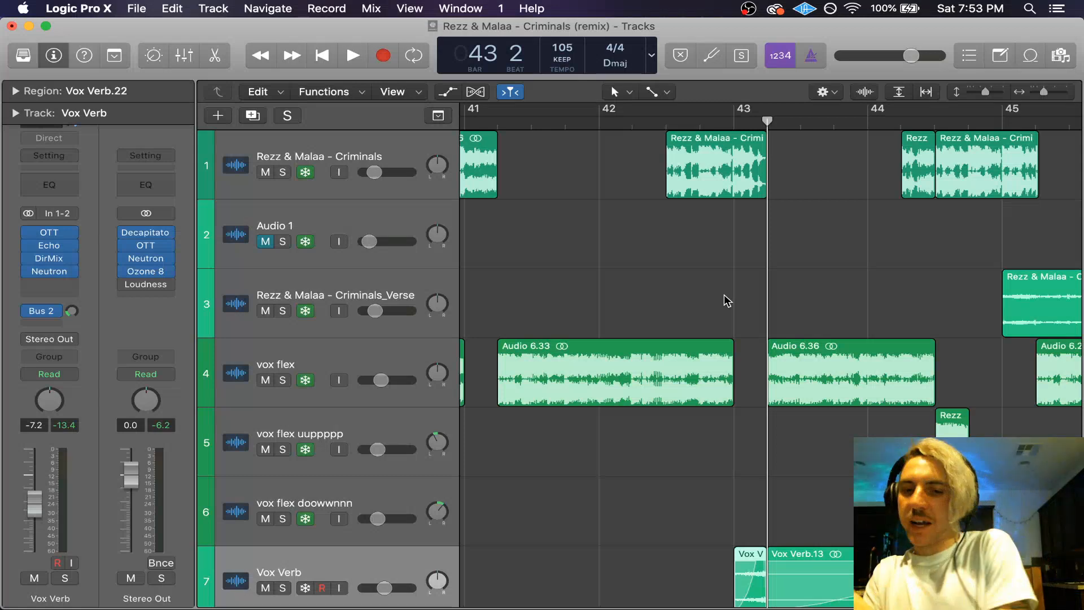
# Step: Play the full arrangement from about bar 41 to bar 49 to check the reverb regions in context
pyautogui.click(602, 122)
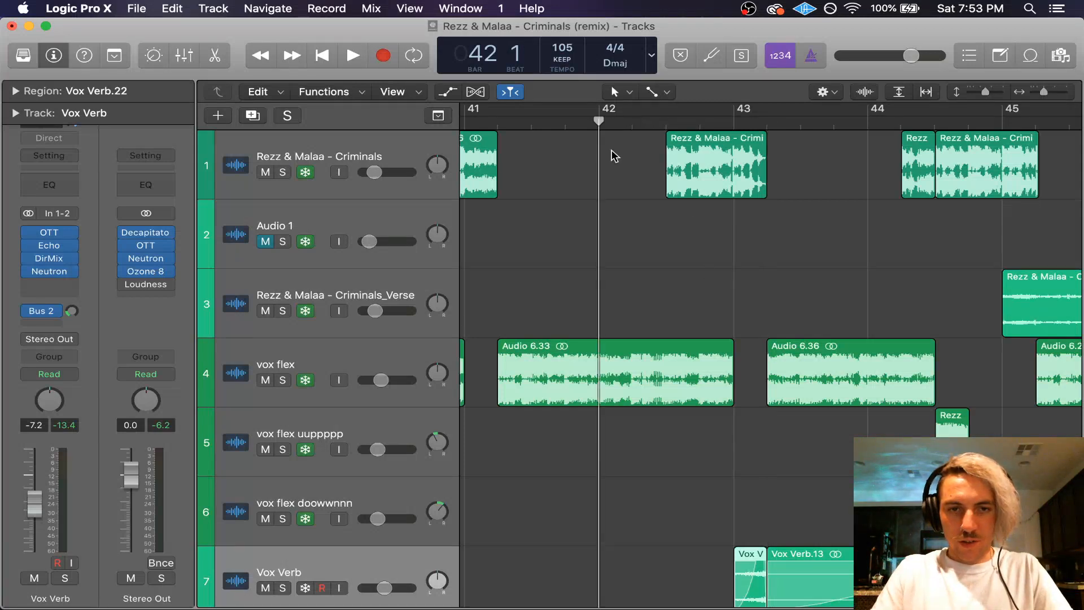
pyautogui.scroll(-5, 617, 160)
pyautogui.click(620, 122)
pyautogui.press('space')
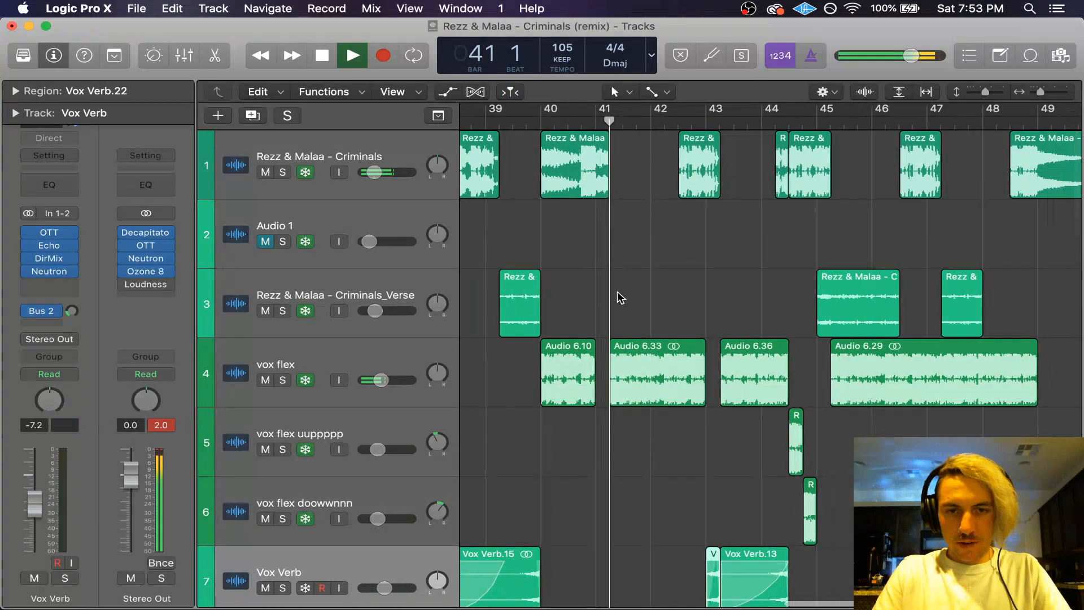
pyautogui.hscroll(5, 618, 290)
pyautogui.hscroll(3, 621, 298)
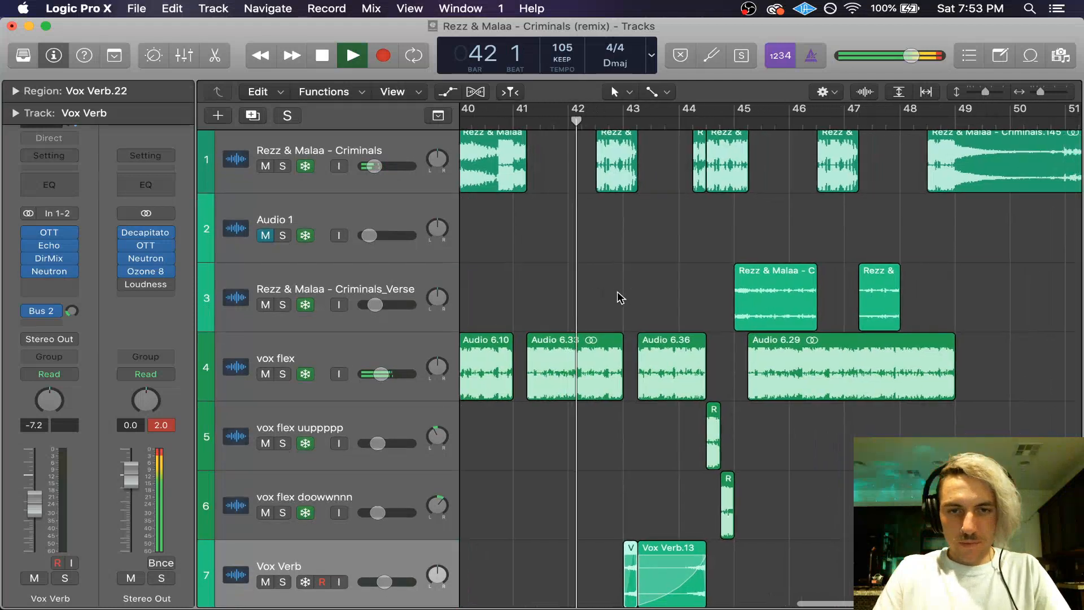
pyautogui.scroll(3, 621, 298)
pyautogui.scroll(1, 621, 298)
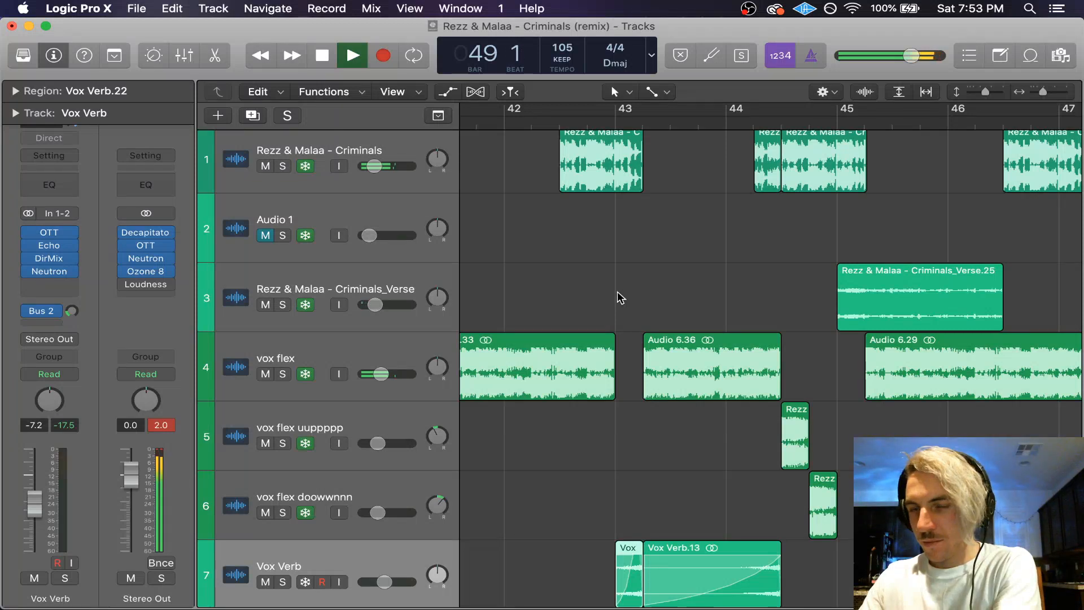
pyautogui.press('space')
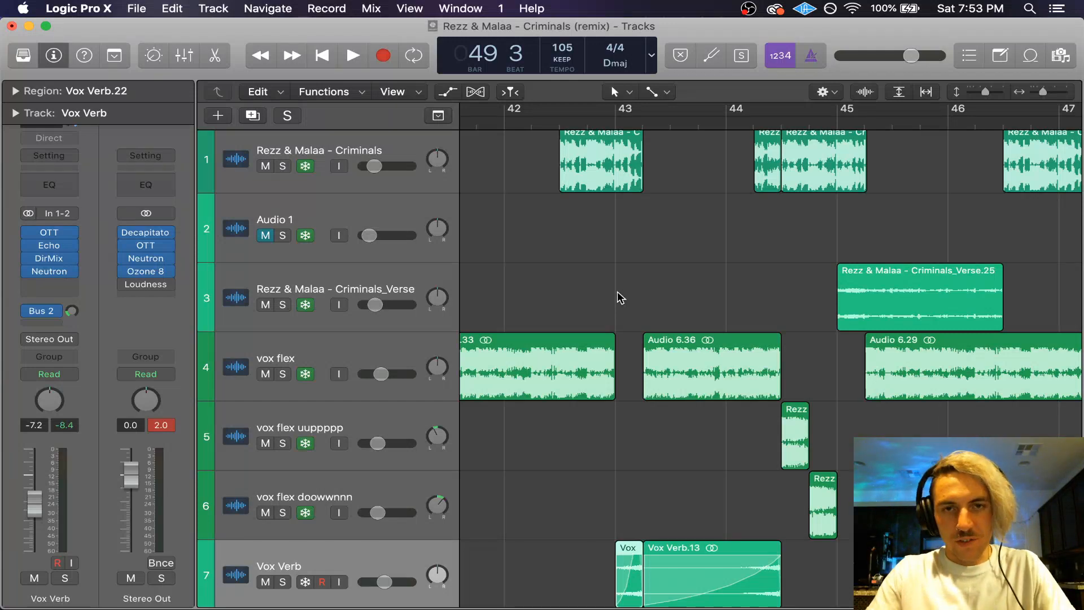
# Step: Examine the vocal gap between the vox flex regions at bar 43 and play the mix from just before it
pyautogui.scroll(-5, 627, 242)
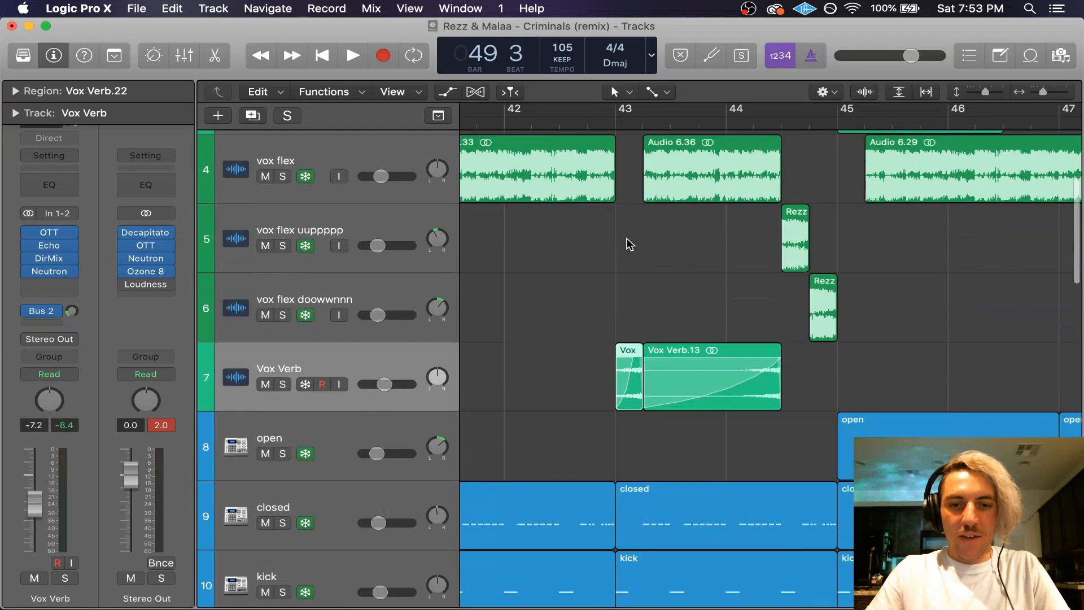
pyautogui.keyDown('alt'); pyautogui.scroll(5, 627, 249); pyautogui.keyUp('alt')
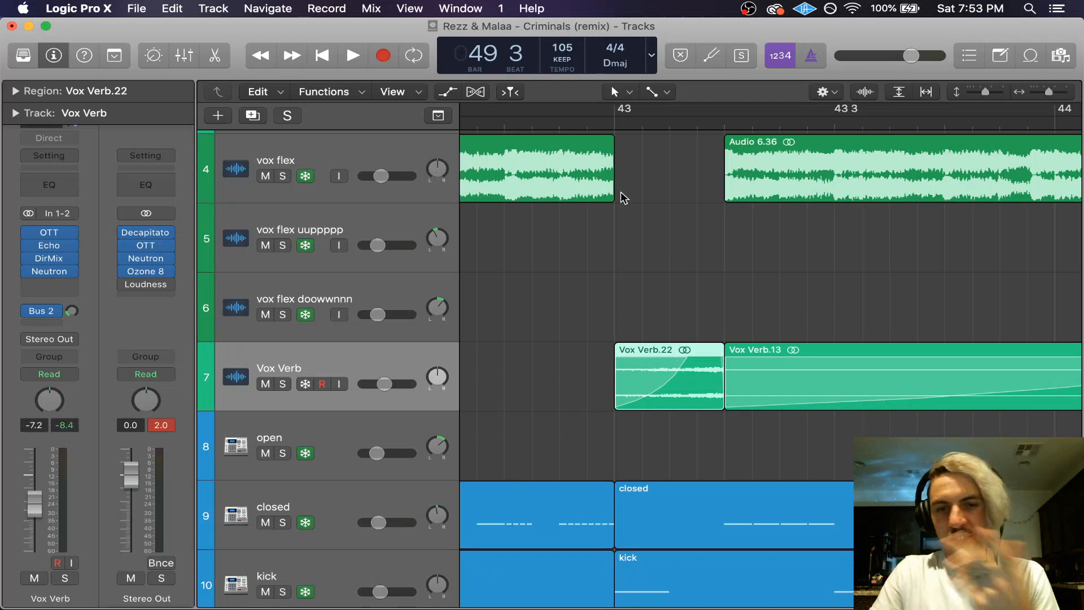
pyautogui.press('super+Left')
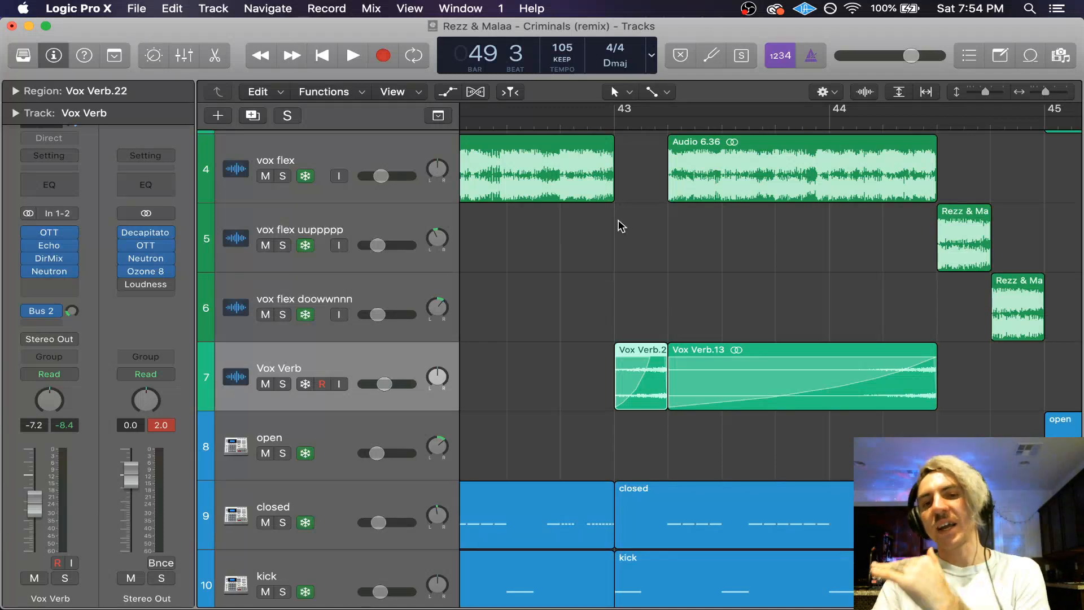
pyautogui.doubleClick(540, 120)
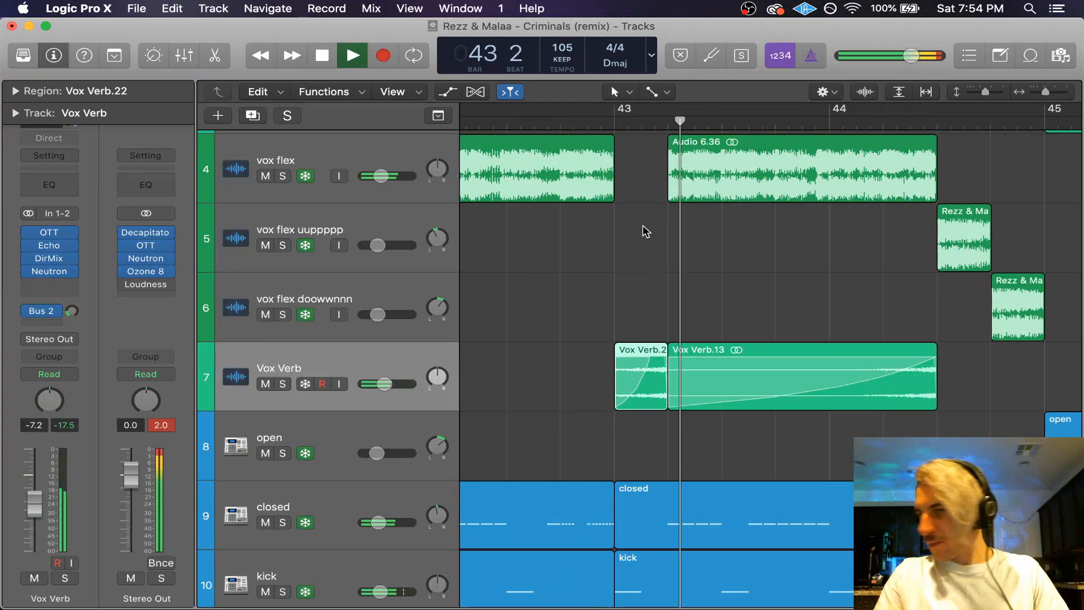
pyautogui.press('space')
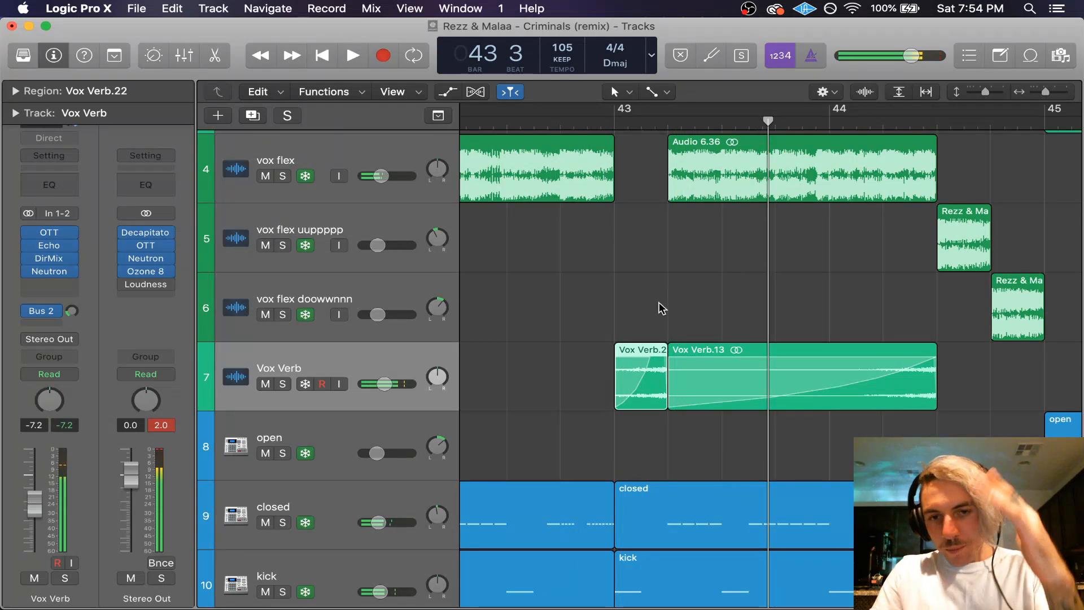
# Step: Shorten the fade-out at the end of the Vox Verb.22 region to almost nothing at bar 43 beat 2
pyautogui.scroll(10, 661, 307)
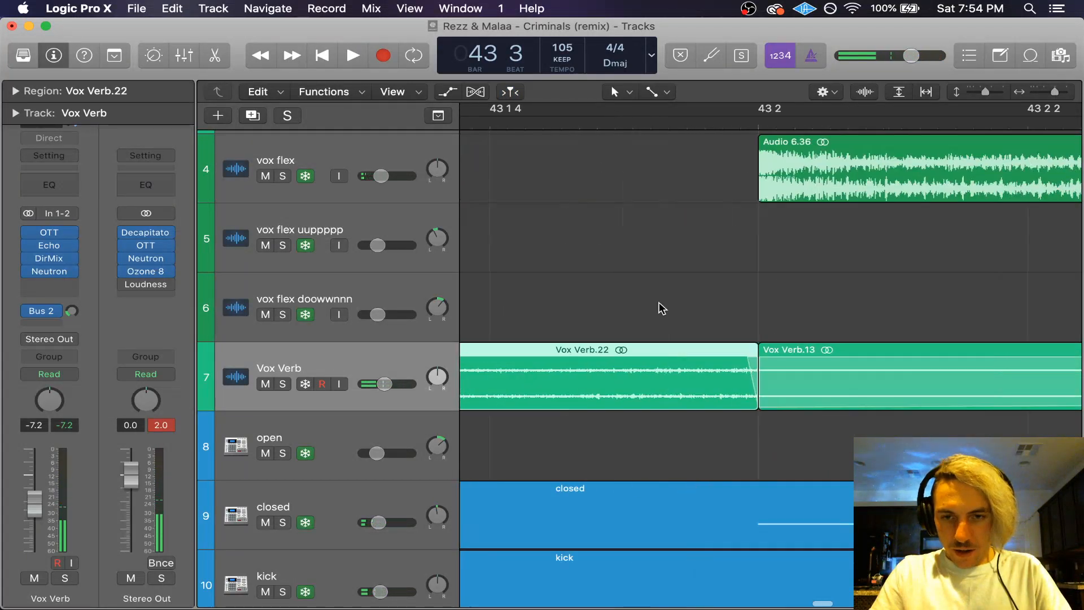
pyautogui.hscroll(3, 662, 308)
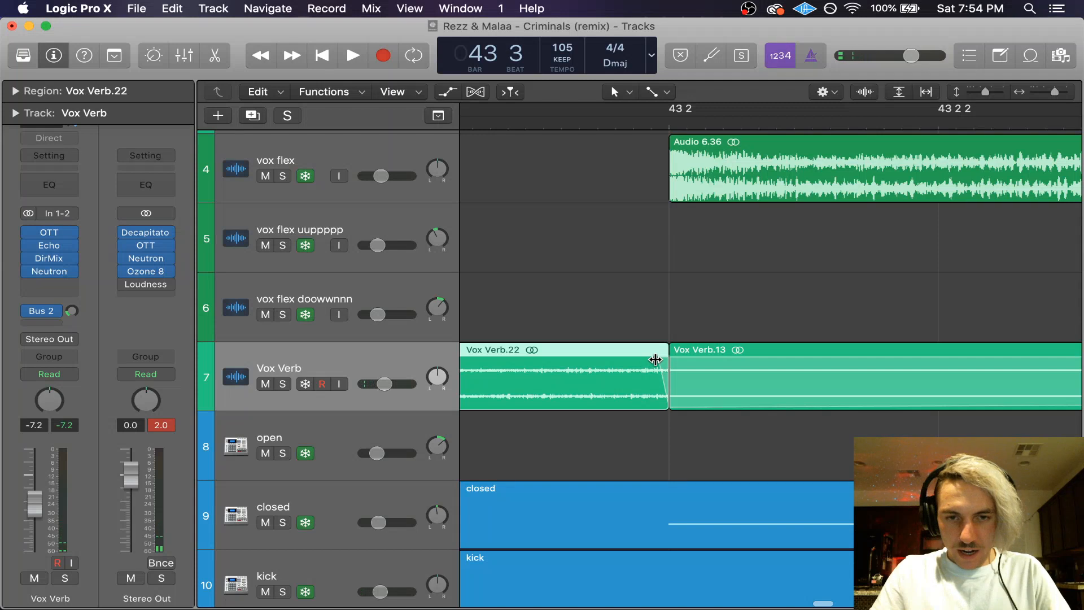
pyautogui.moveTo(655, 359); pyautogui.dragTo(667, 362)
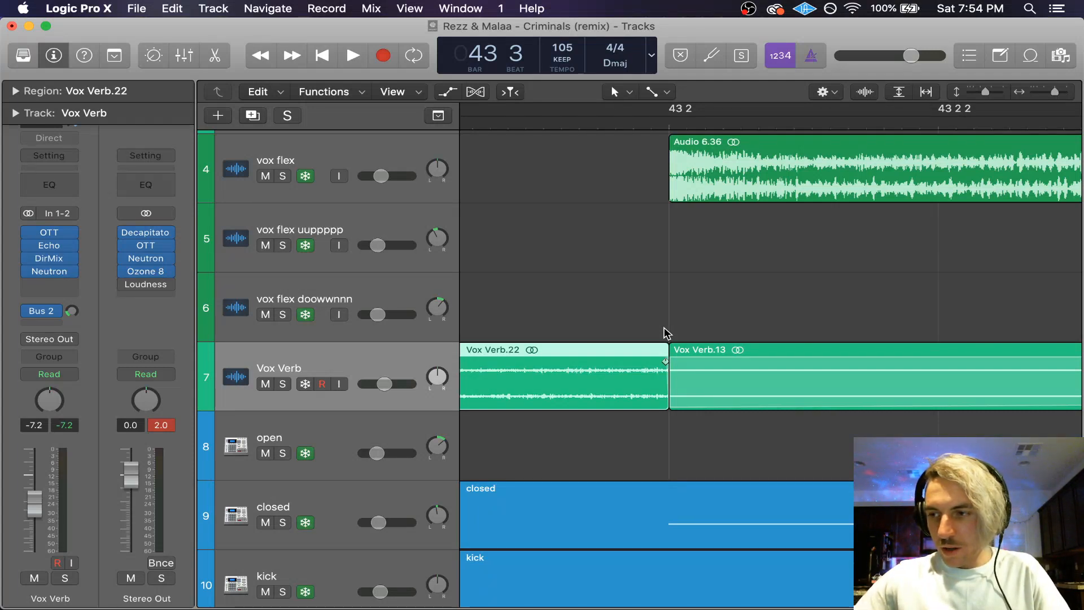
# Step: Play the mix from bar 43 to hear the transition from Vox Verb.22 into Vox Verb.13
pyautogui.scroll(-3, 658, 329)
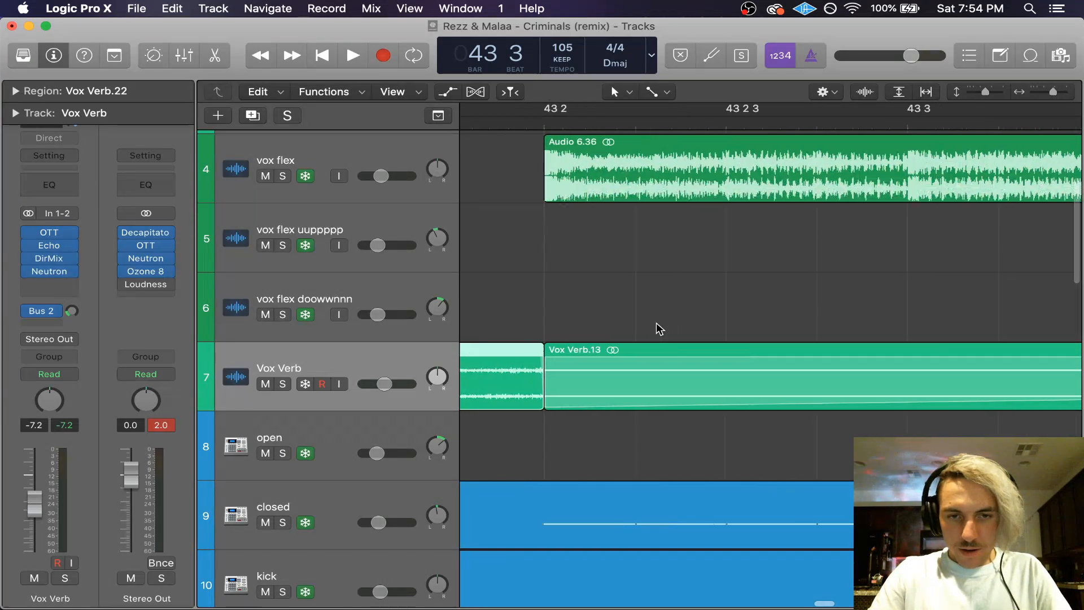
pyautogui.hscroll(-5, 658, 329)
pyautogui.hscroll(-2, 672, 300)
pyautogui.hscroll(-2, 675, 303)
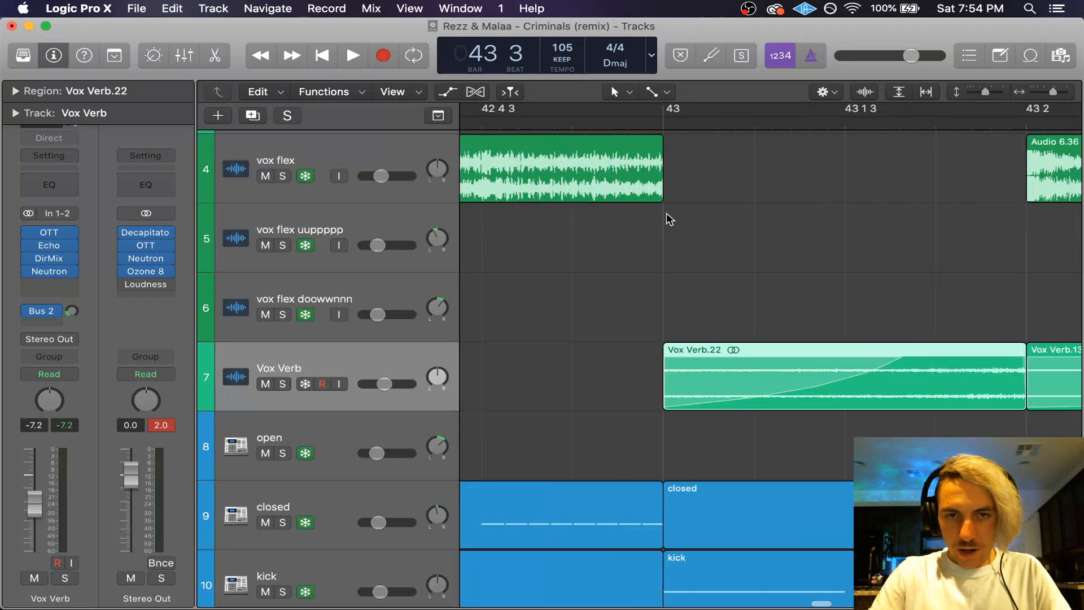
pyautogui.click(668, 112)
pyautogui.press('space')
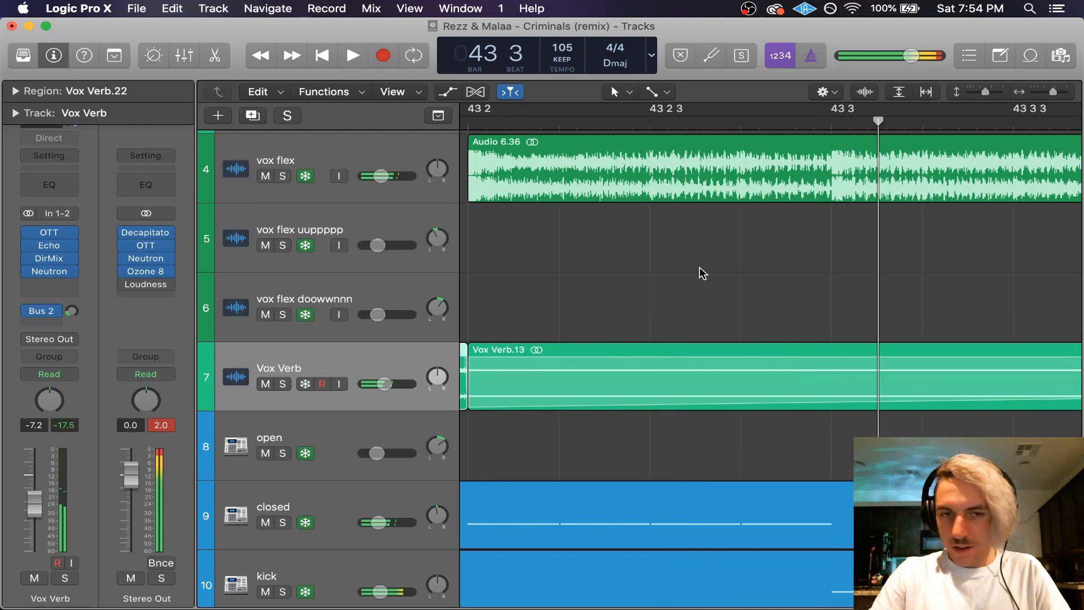
# Step: Reduce the fade-out at the end of the Vox Verb.13 region to almost nothing at bar 44 beat 3
pyautogui.scroll(-4, 702, 273)
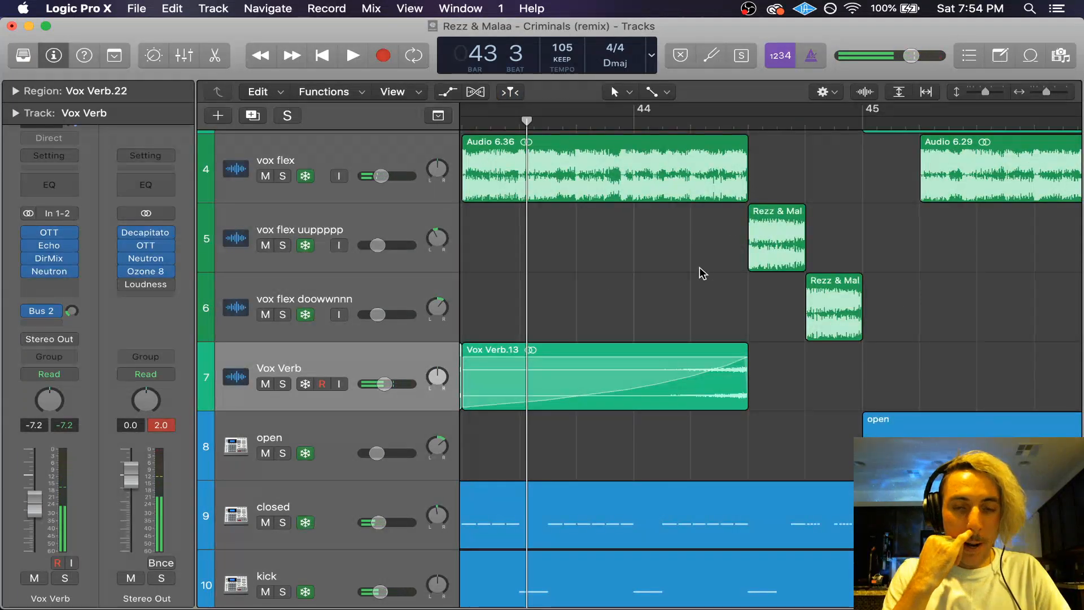
pyautogui.scroll(4, 702, 273)
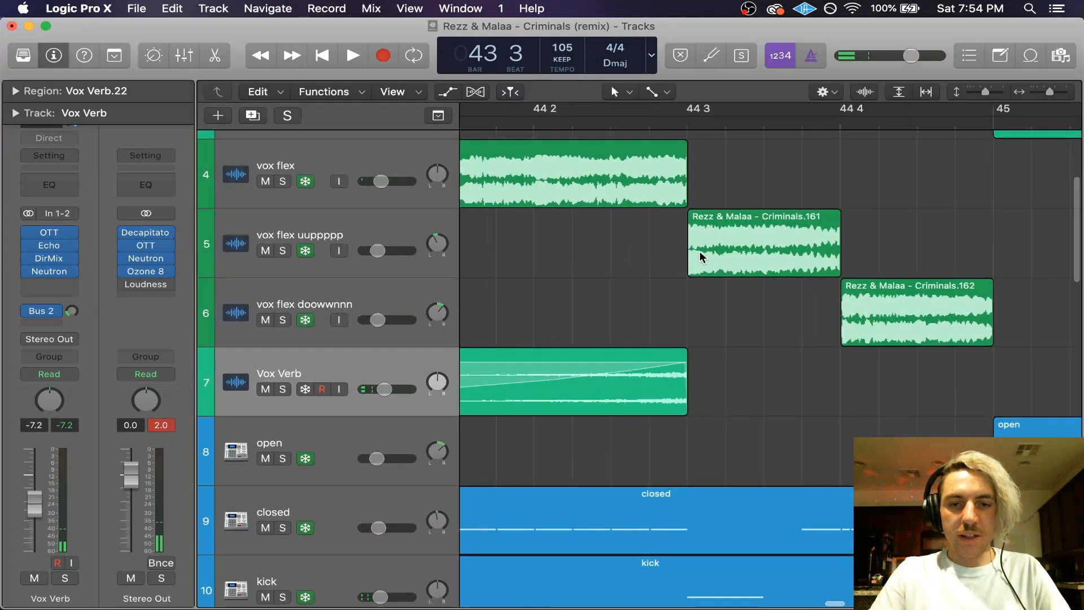
pyautogui.hscroll(-5, 650, 299)
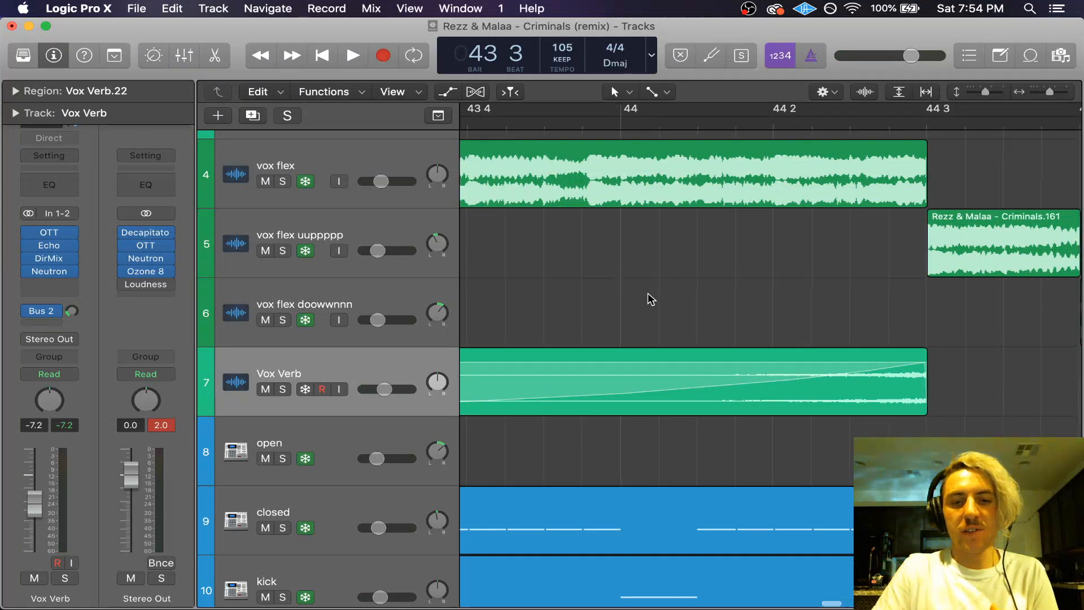
pyautogui.hscroll(-3, 651, 299)
pyautogui.hscroll(5, 648, 293)
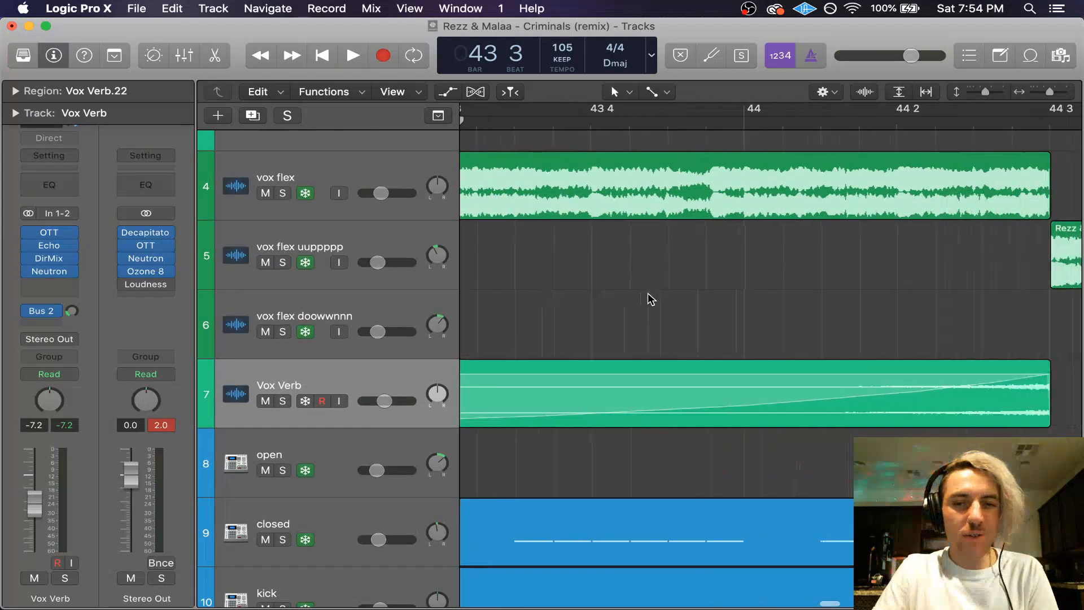
pyautogui.click(695, 121)
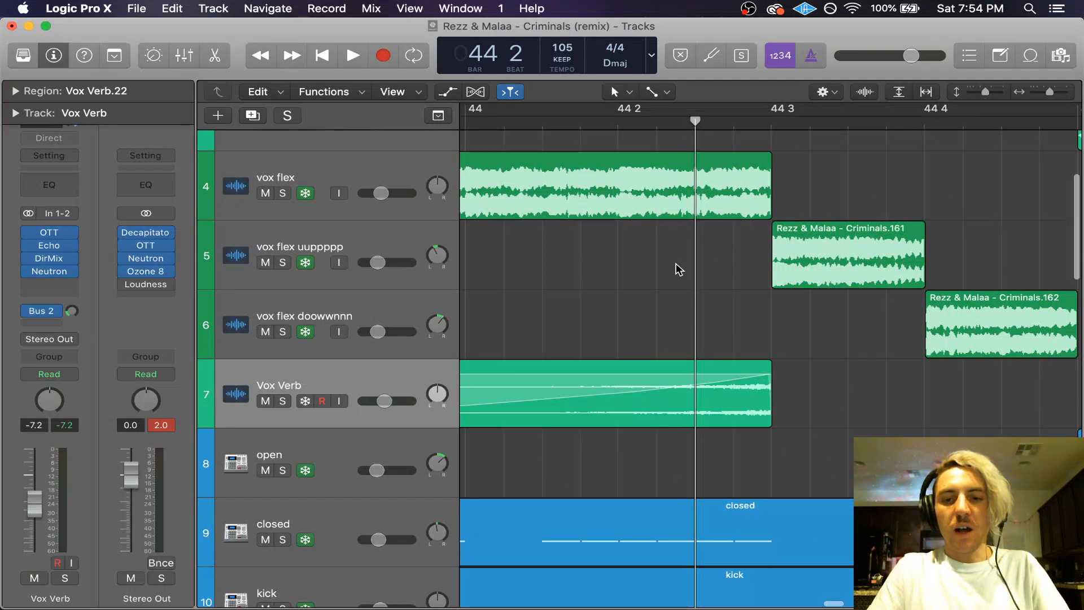
pyautogui.scroll(5, 679, 270)
pyautogui.hscroll(4, 679, 270)
pyautogui.scroll(3, 714, 295)
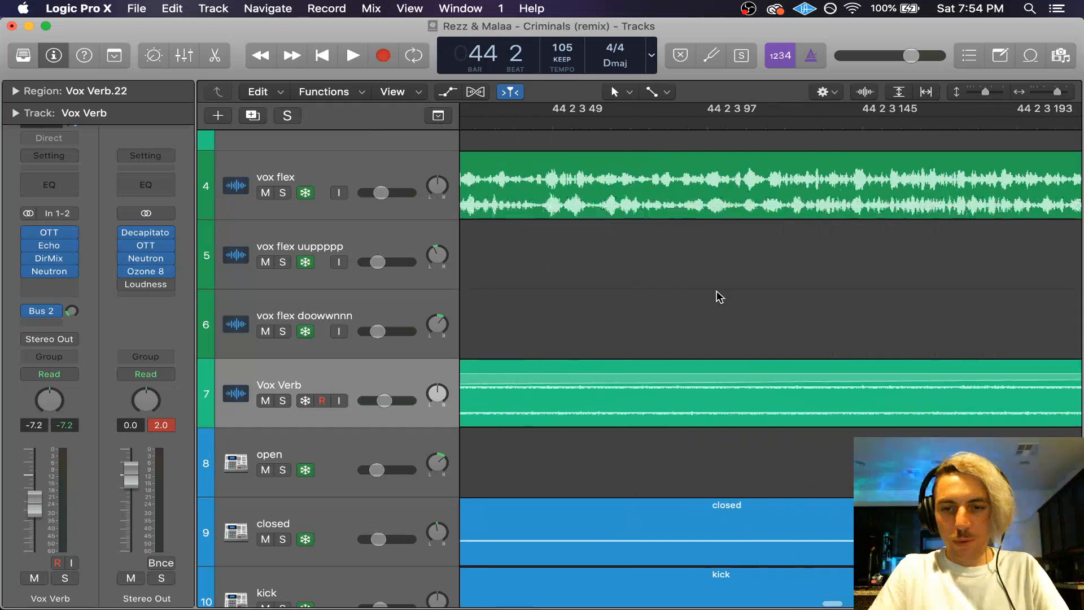
pyautogui.hscroll(8, 713, 295)
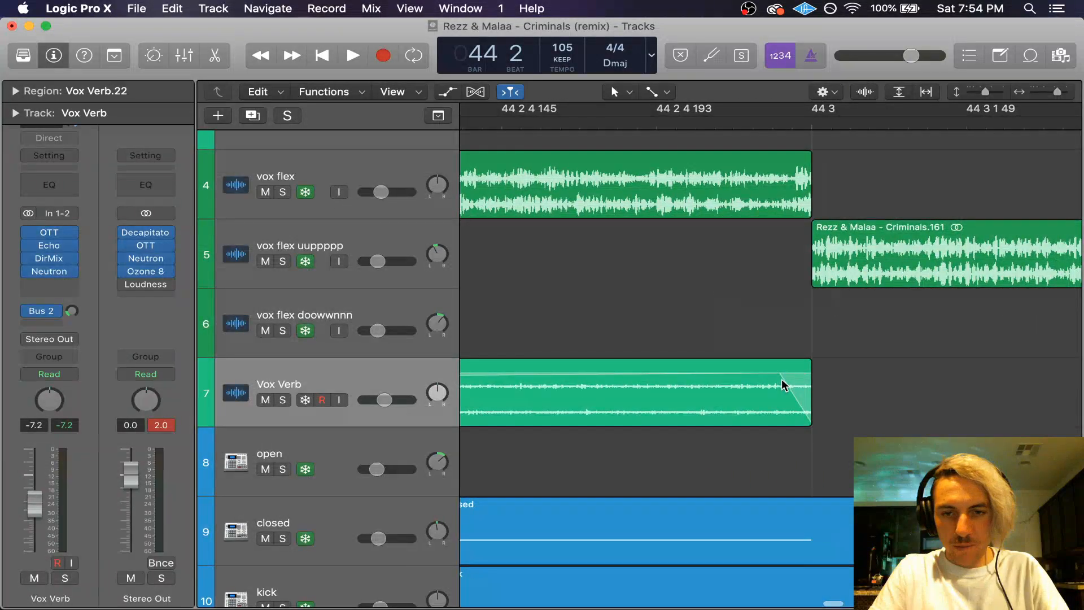
pyautogui.hscroll(5, 782, 384)
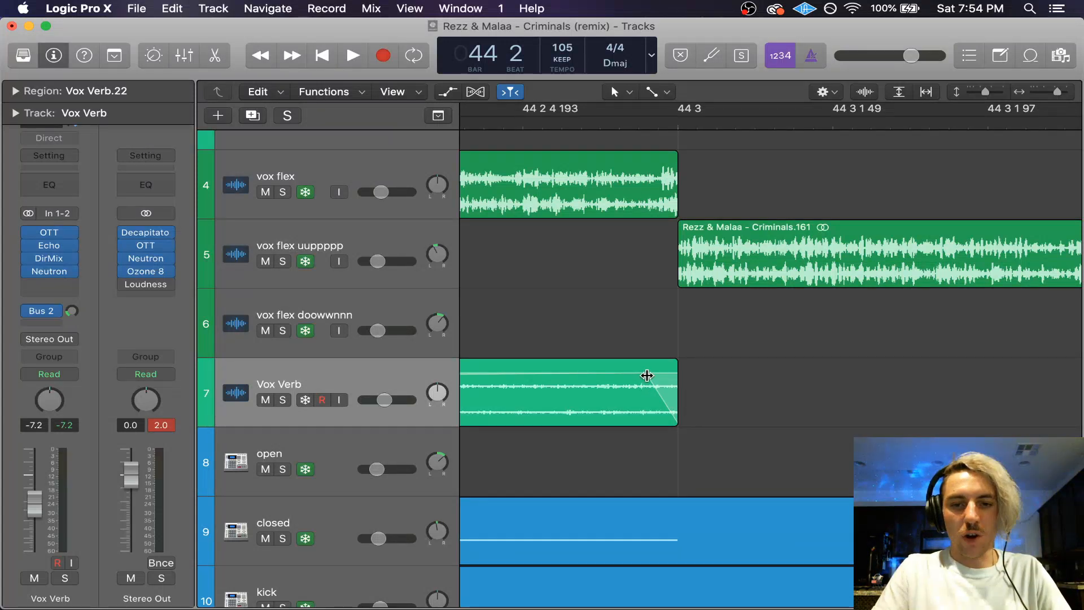
pyautogui.moveTo(638, 371); pyautogui.dragTo(683, 373)
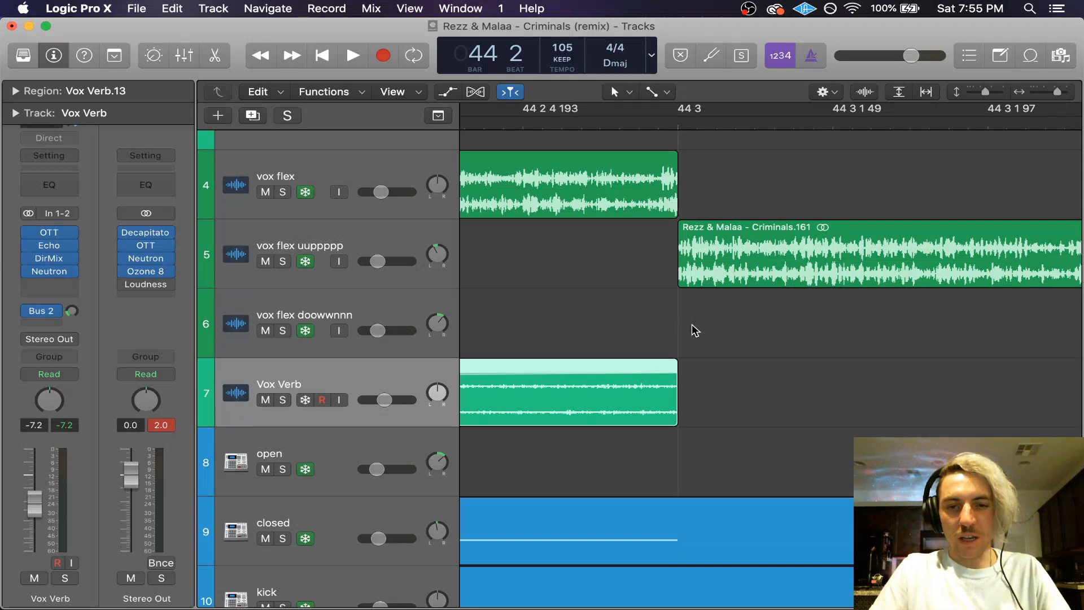
# Step: Solo the Vox Verb track and play the end of Vox Verb.13 from just before bar 44 beat 3
pyautogui.scroll(-10, 692, 331)
pyautogui.hscroll(-4, 692, 331)
pyautogui.scroll(-3, 692, 330)
pyautogui.hscroll(-2, 691, 330)
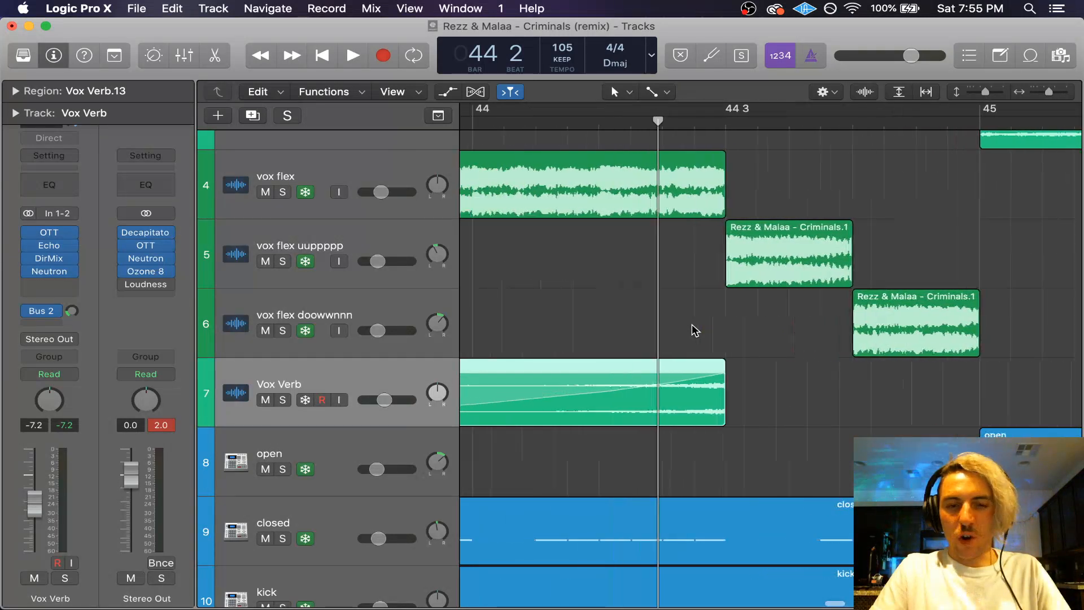
pyautogui.hscroll(-2, 695, 331)
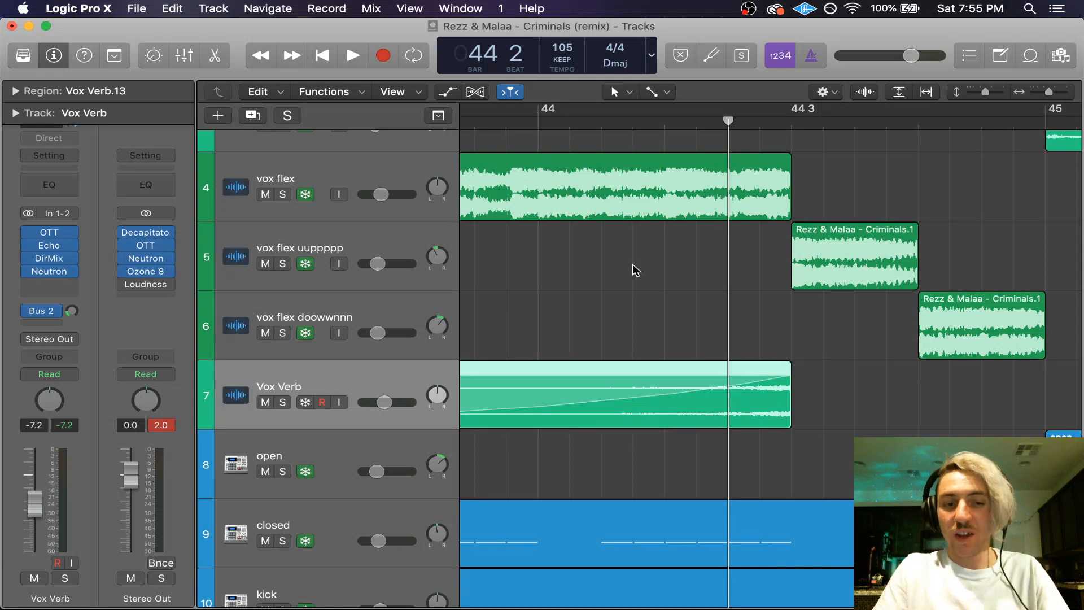
pyautogui.click(282, 402)
pyautogui.press('space')
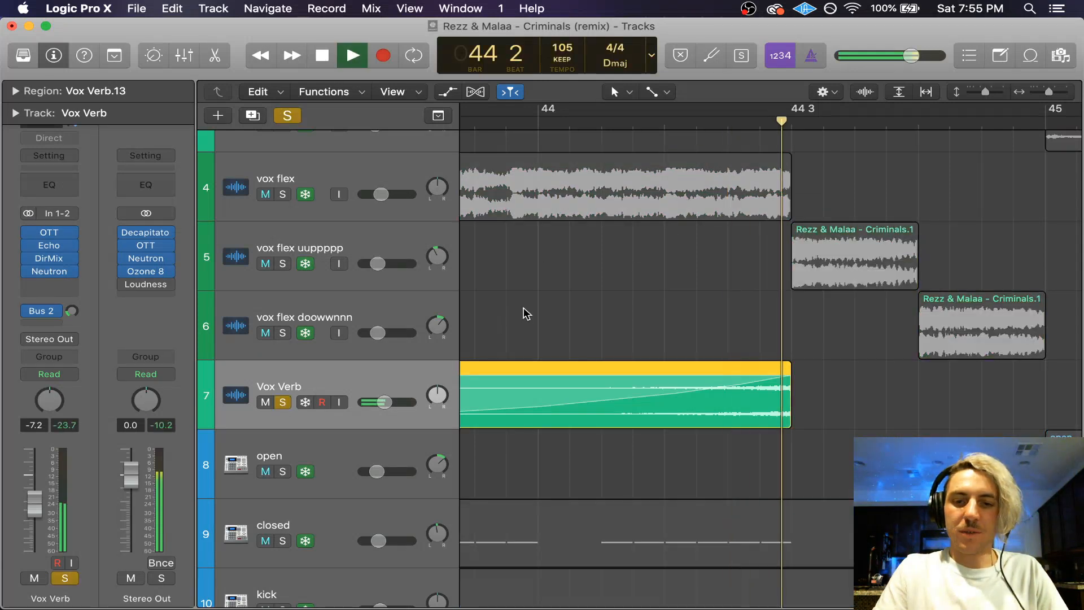
pyautogui.press('space')
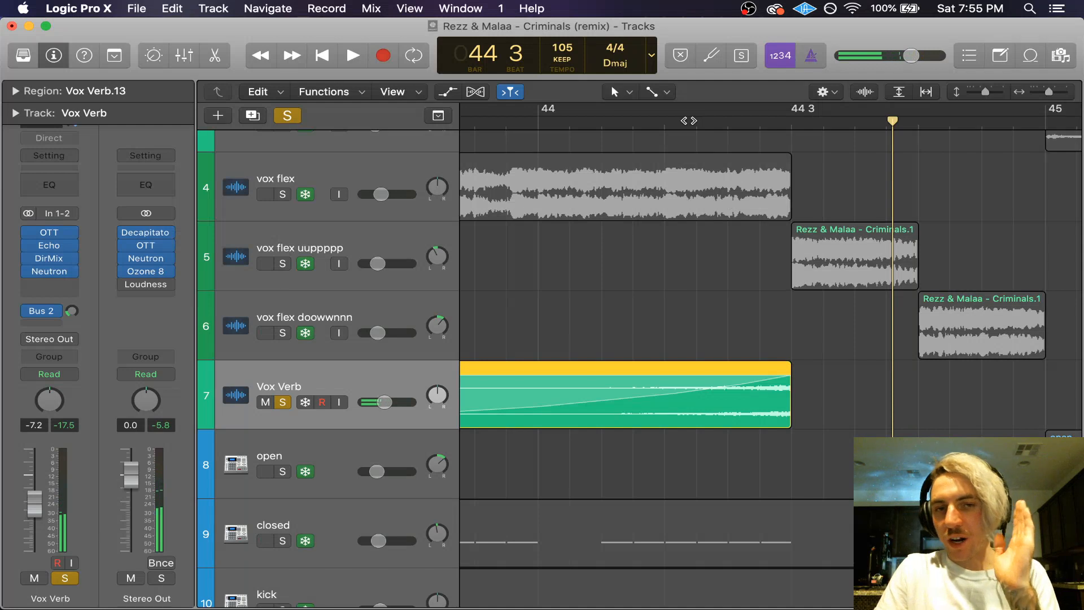
# Step: Replay the soloed Vox Verb track from bar 44 to about bar 45
pyautogui.click(690, 121)
pyautogui.click(543, 122)
pyautogui.press('space')
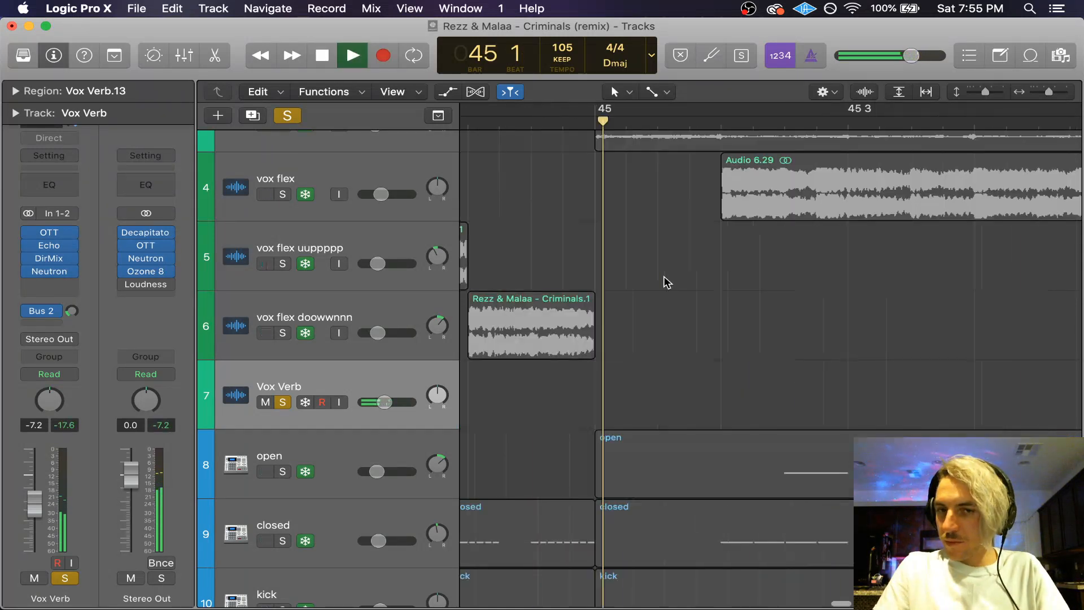
pyautogui.press('space')
# Step: Set the playhead to bar 44 beat 3, at the end of the Vox Verb.13 region
pyautogui.hscroll(-8, 667, 283)
pyautogui.scroll(10, 695, 288)
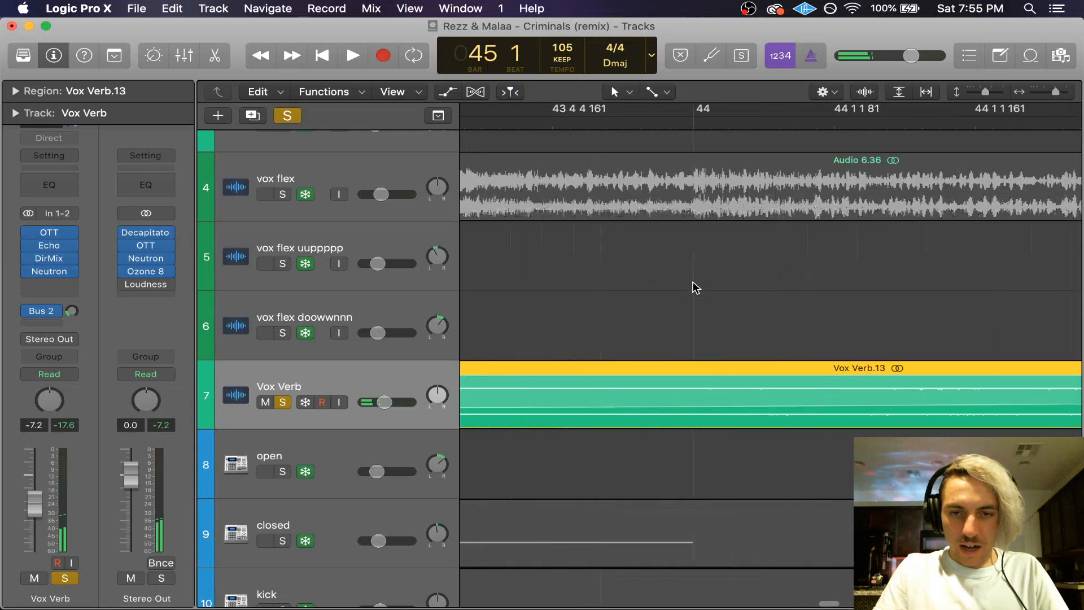
pyautogui.hscroll(15, 696, 288)
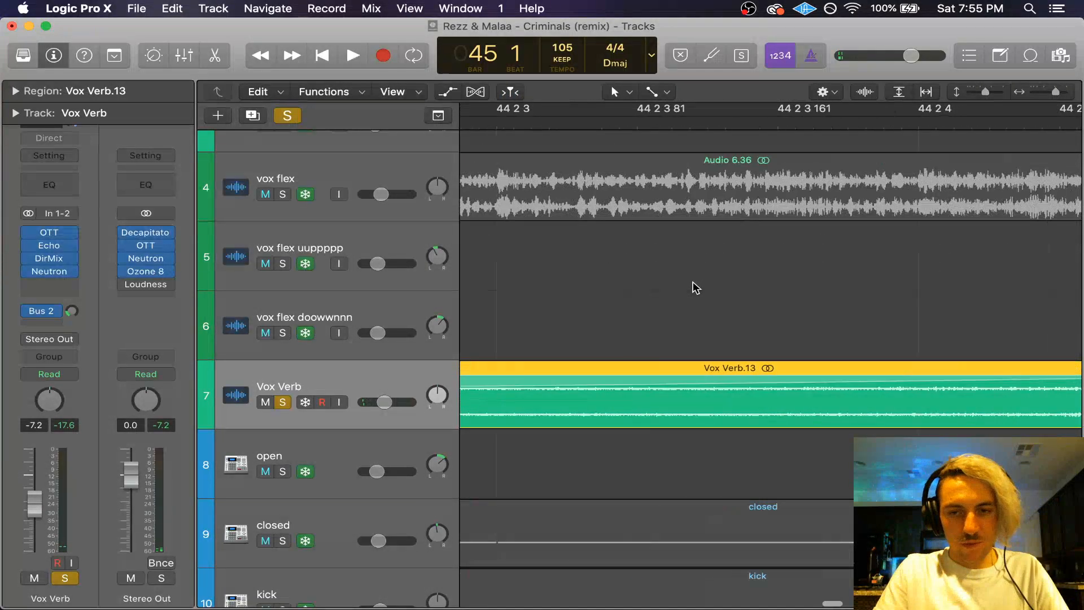
pyautogui.hscroll(10, 692, 284)
pyautogui.click(576, 121)
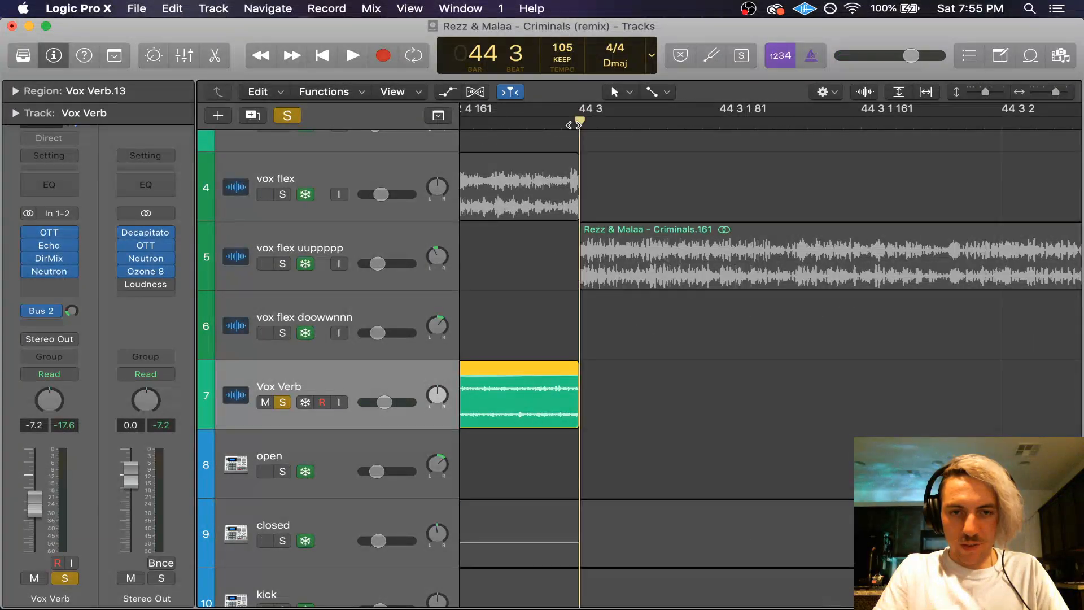
# Step: Examine the end of the Vox Verb.13 region and its fade-out up close around bar 44 beat 3
pyautogui.scroll(8, 576, 282)
pyautogui.hscroll(-4, 576, 281)
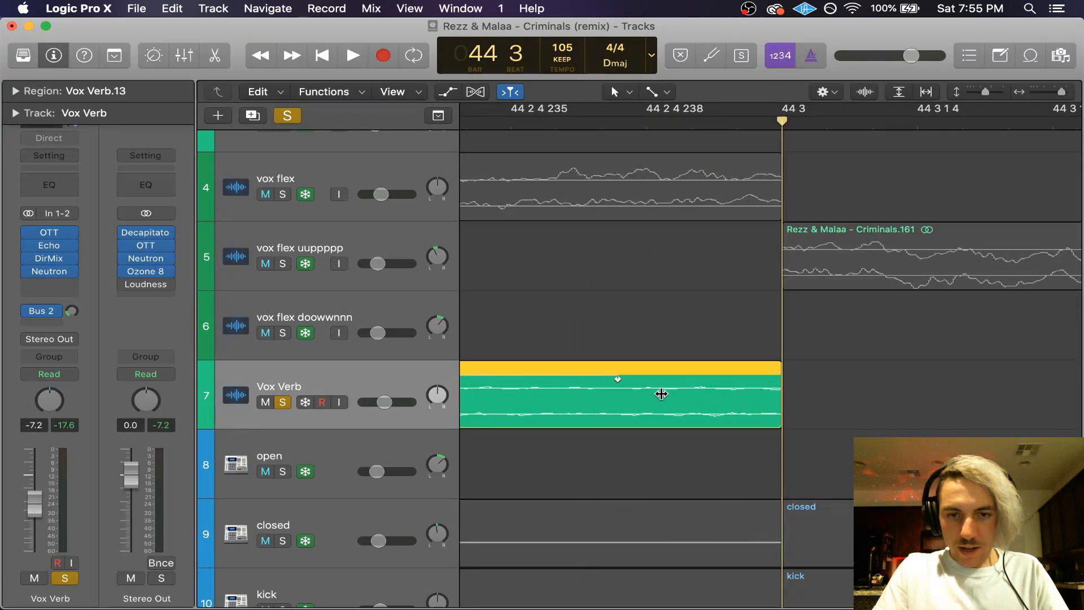
pyautogui.press('super+Right')
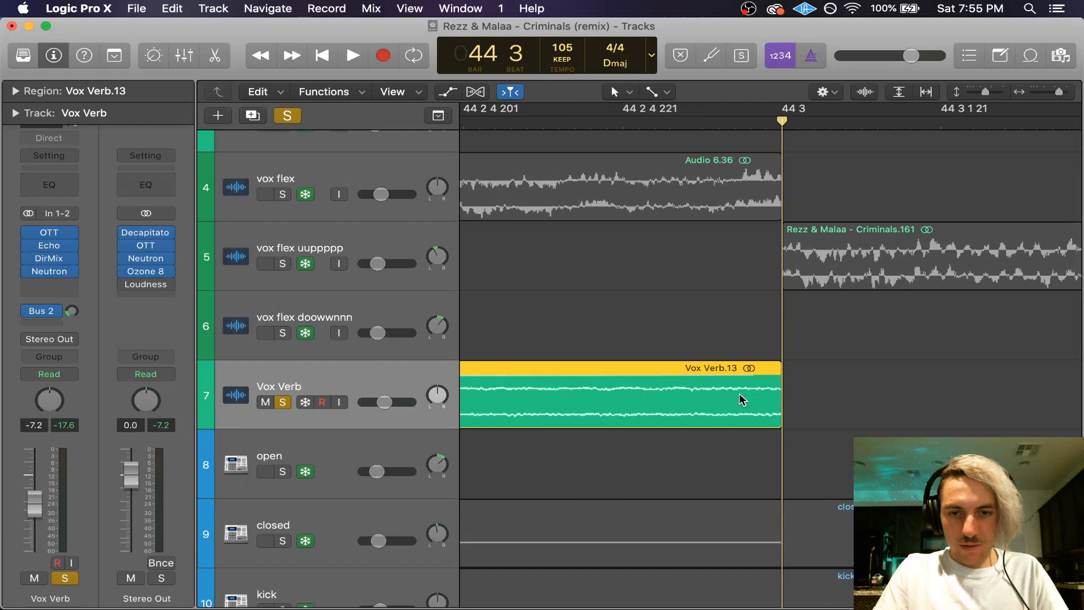
pyautogui.press('super+Left')
pyautogui.press('super+Left')
pyautogui.press('super+Left')
pyautogui.press('super+Left')
pyautogui.press('super+Left')
pyautogui.press('super+Left')
pyautogui.press('super+Left')
pyautogui.press('super+Left')
pyautogui.press('super+Left')
pyautogui.press('super+Left')
pyautogui.press('super+Right')
pyautogui.press('super+Right')
pyautogui.press('super+Right')
pyautogui.press('super+Right')
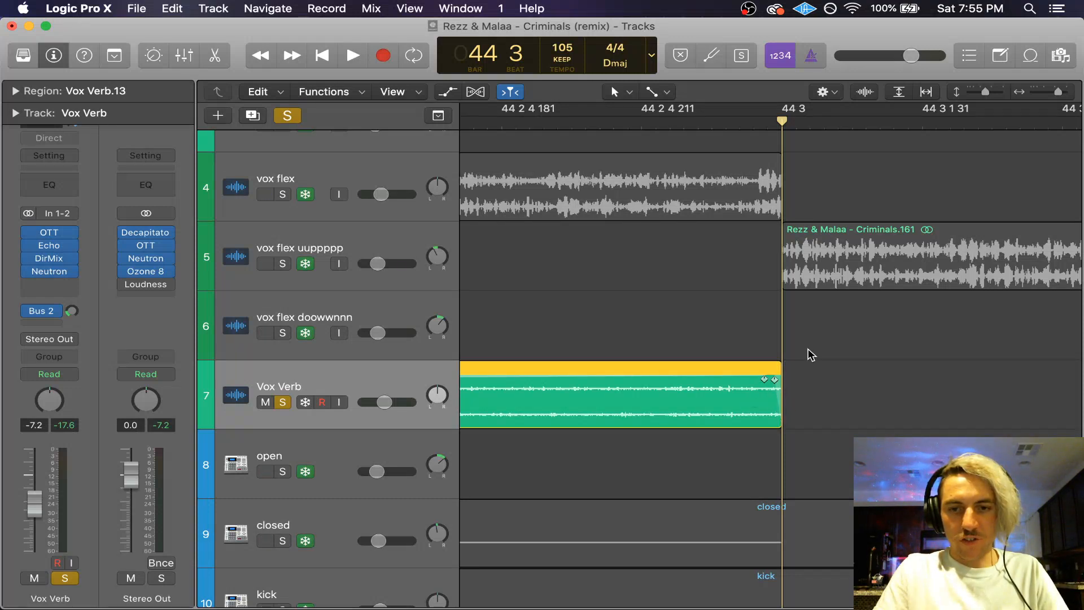
pyautogui.press('super+Left')
pyautogui.press('super+Left')
pyautogui.press('super+Left')
pyautogui.press('super+Left')
pyautogui.press('super+Left')
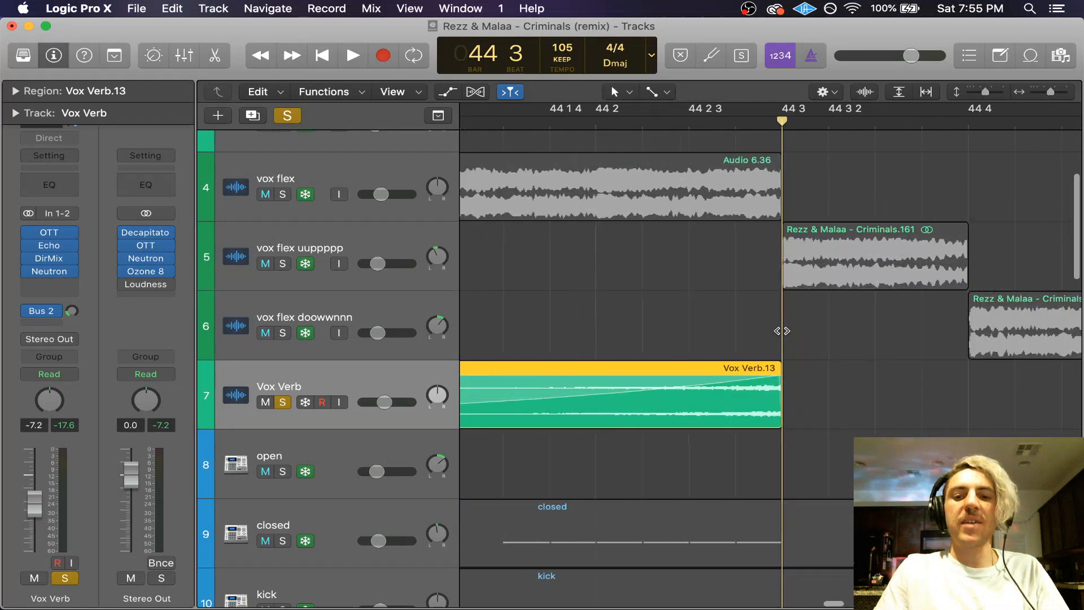
# Step: Unsolo Vox Verb and play the full mix briefly around bar 44 beat 3
pyautogui.click(288, 115)
pyautogui.press('space')
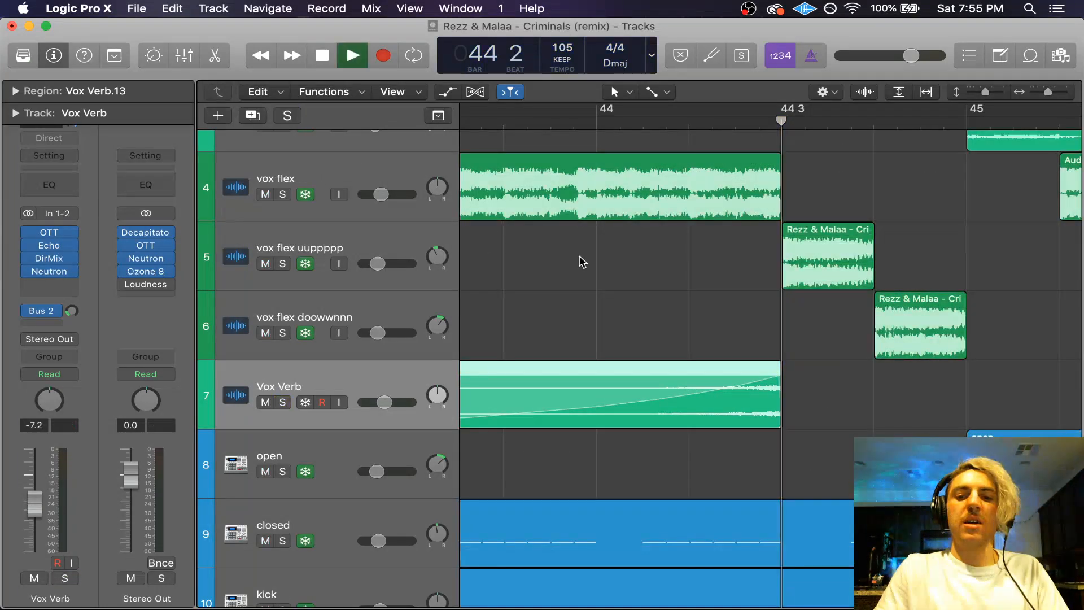
pyautogui.press('space')
# Step: Solo the Vox Verb track and play from just after bar 44 to about bar 45 beat 4
pyautogui.click(282, 401)
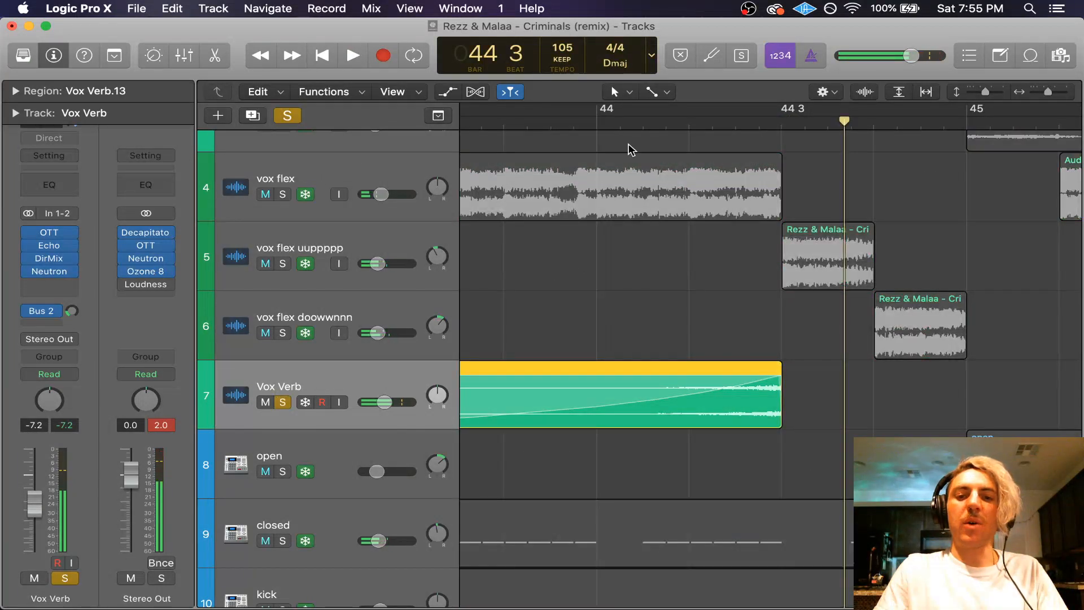
pyautogui.click(620, 116)
pyautogui.press('space')
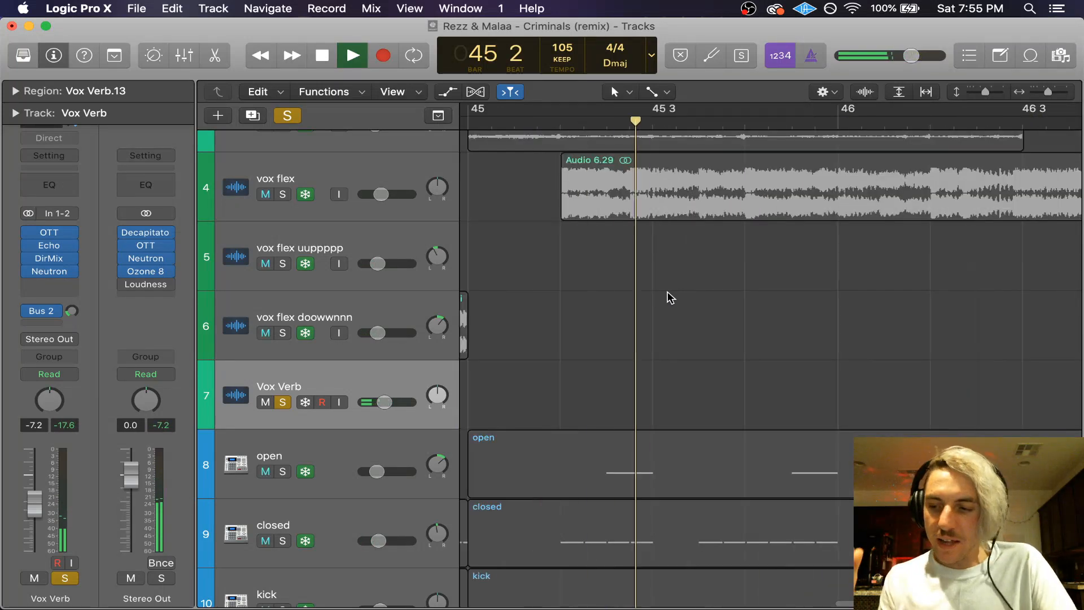
pyautogui.press('space')
# Step: Unsolo Vox Verb and play the full mix from just before bar 43 to about bar 47
pyautogui.press('super+Left')
pyautogui.press('super+Left')
pyautogui.press('super+Left')
pyautogui.press('super+Left')
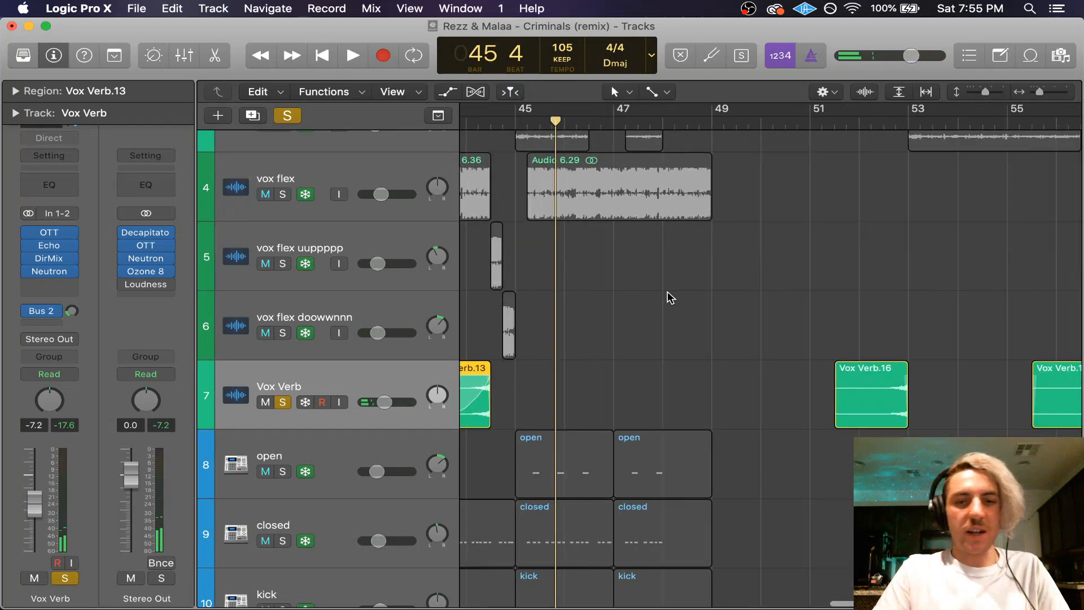
pyautogui.hscroll(-8, 668, 297)
pyautogui.click(287, 116)
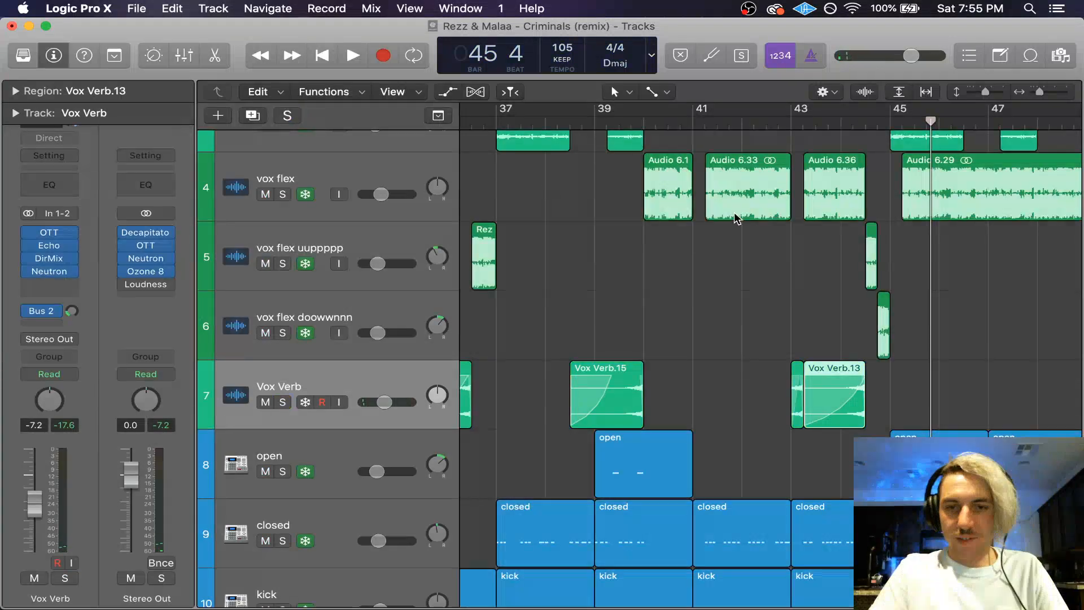
pyautogui.click(786, 120)
pyautogui.press('space')
pyautogui.hscroll(5, 668, 266)
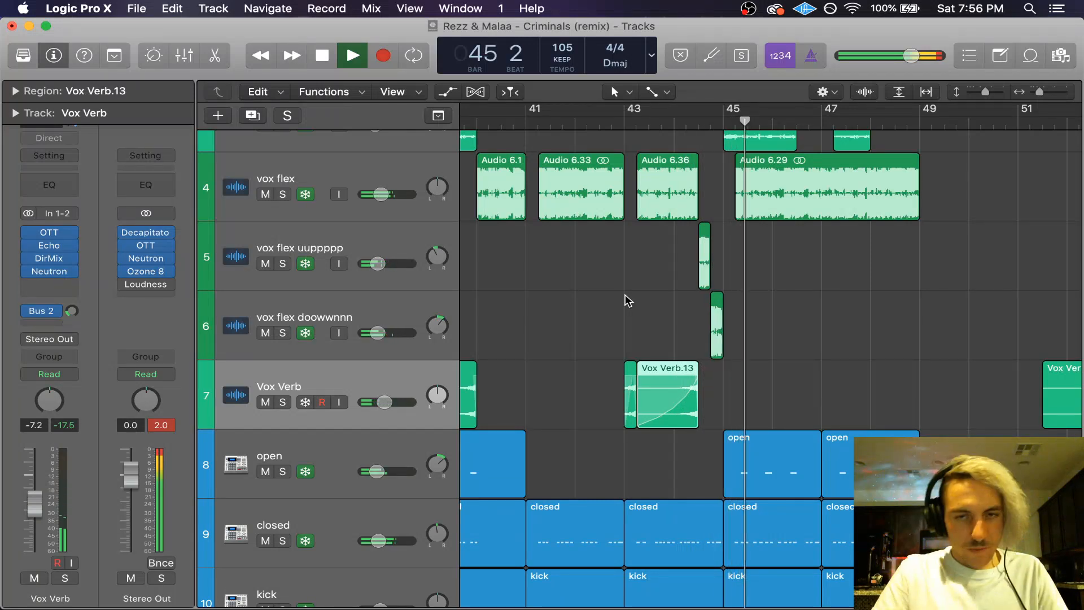
pyautogui.scroll(5, 628, 301)
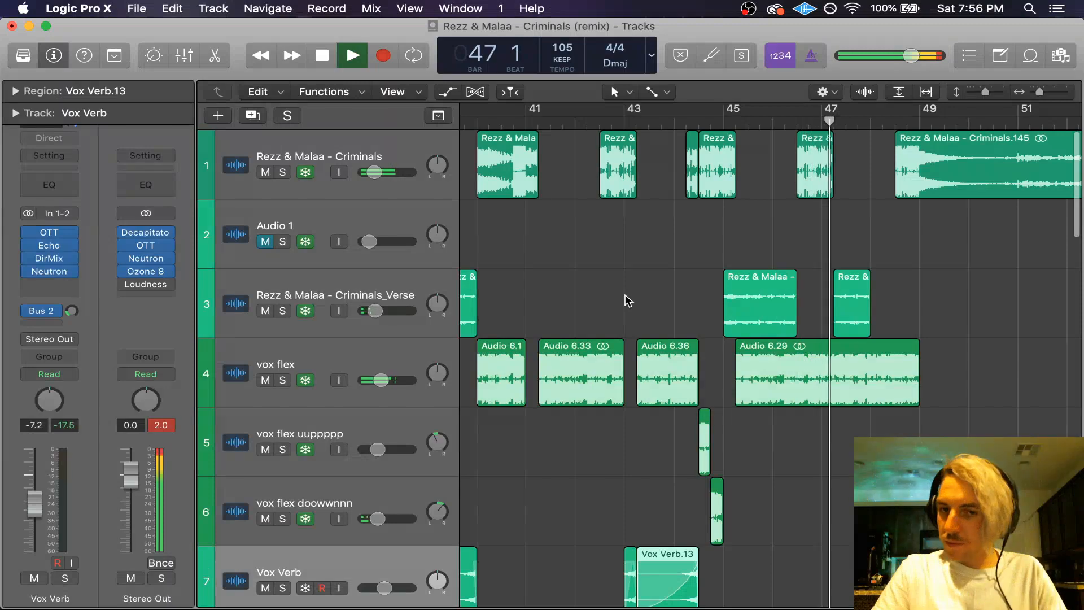
# Step: Copy the short Cymatics fill region on track 30 to bar 43, beat 2, after listening from bar 42
pyautogui.scroll(-8, 628, 301)
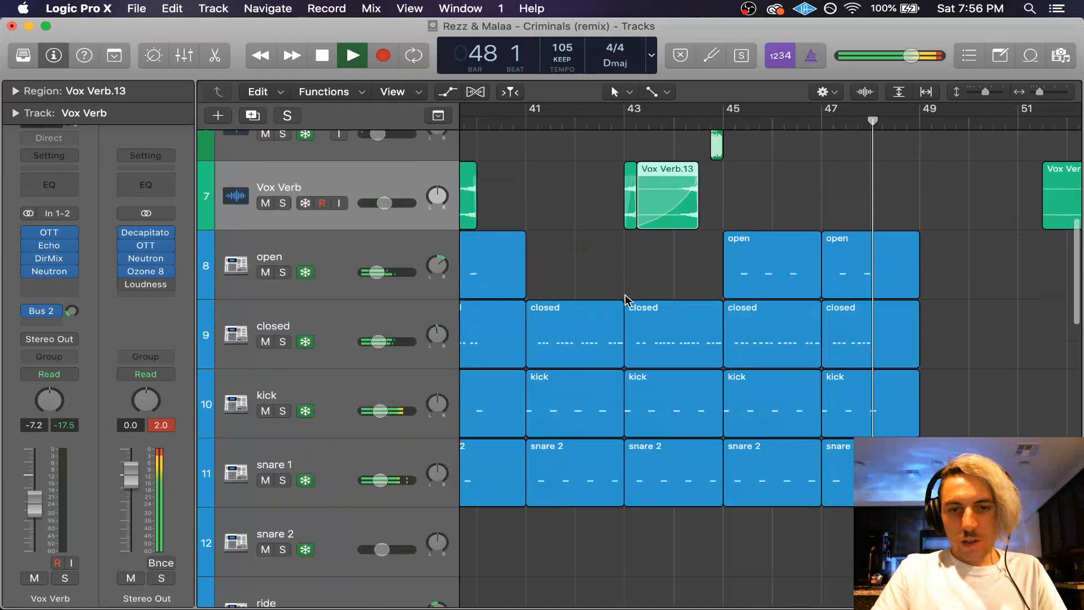
pyautogui.scroll(-20, 628, 300)
pyautogui.click(588, 128)
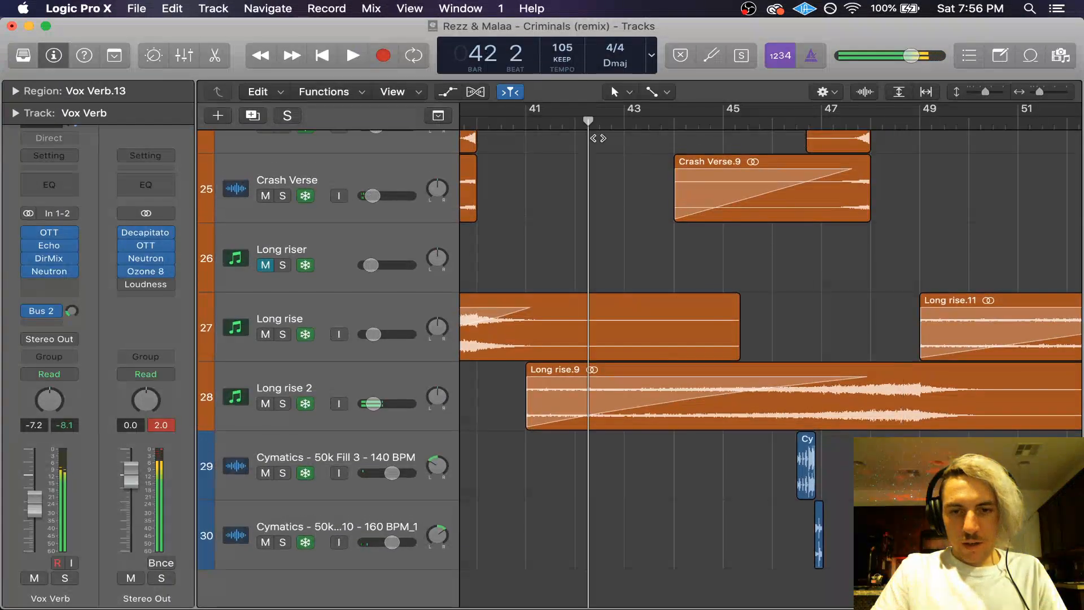
pyautogui.press('space')
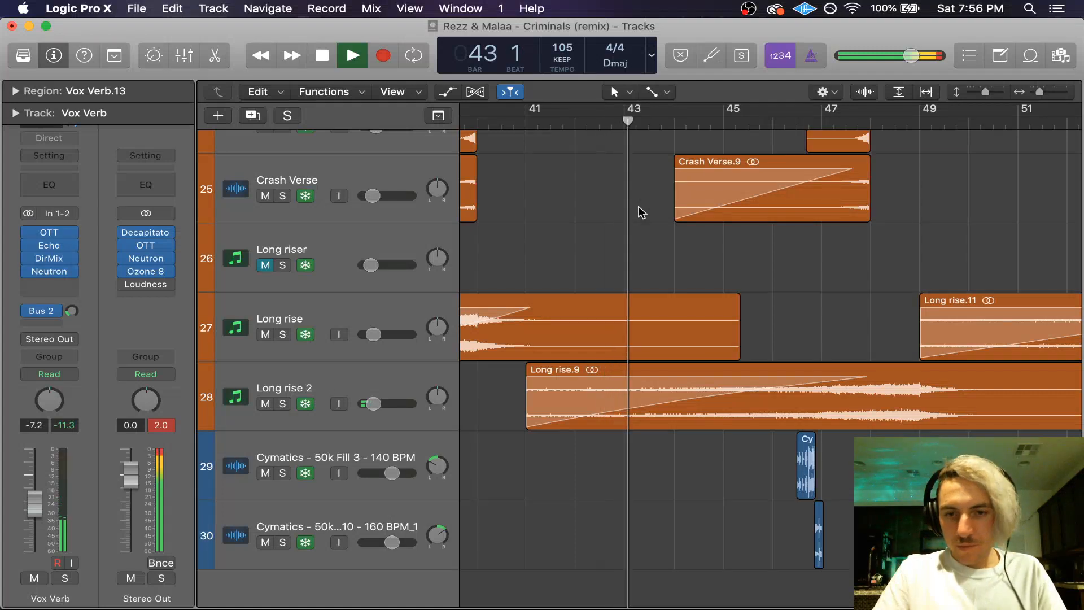
pyautogui.press('space')
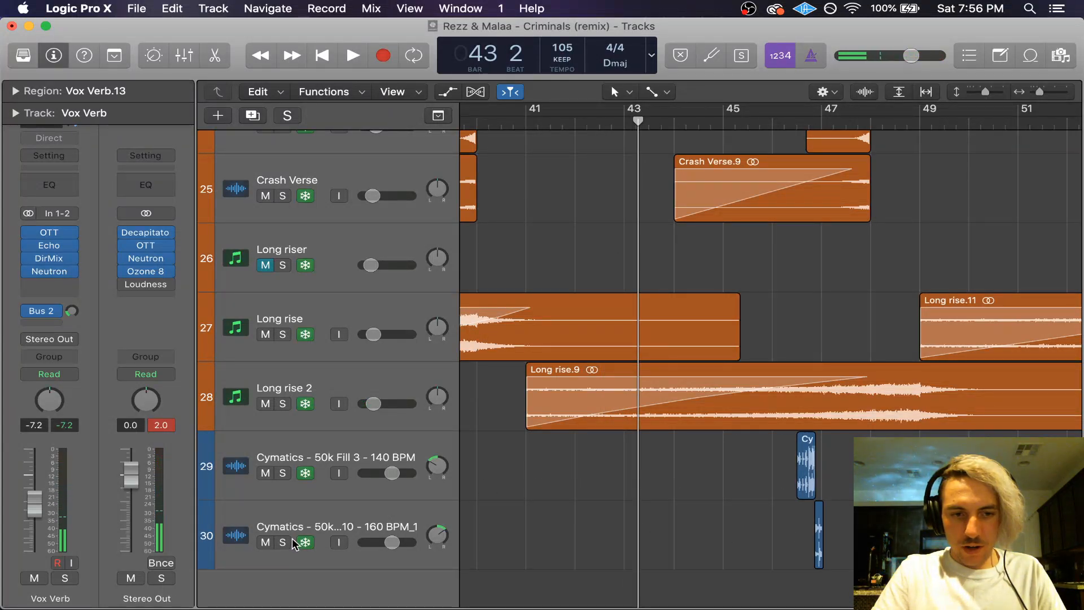
pyautogui.click(820, 539)
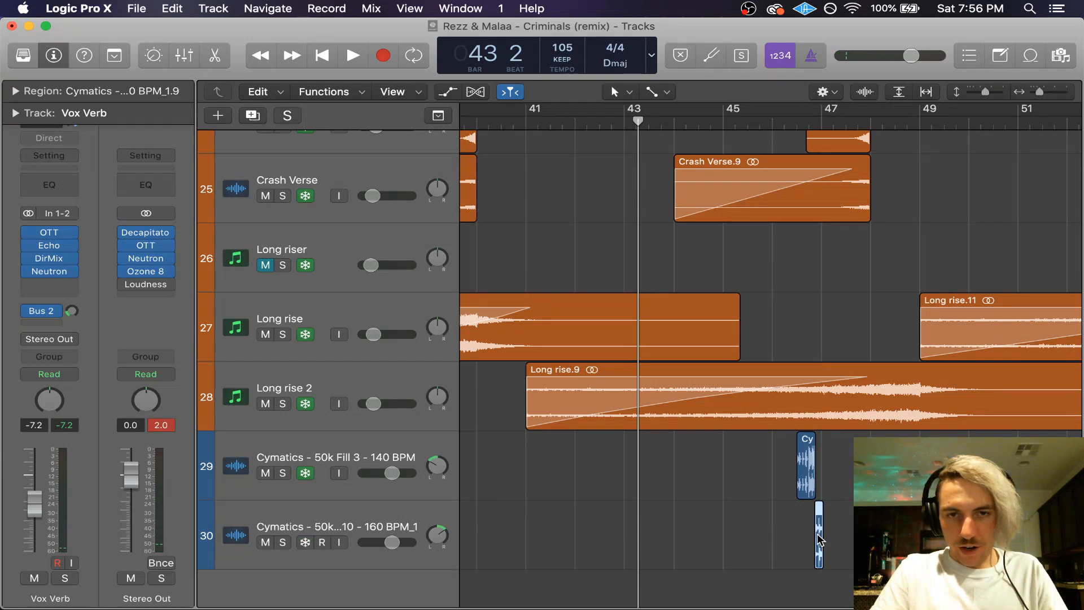
pyautogui.moveTo(820, 539); pyautogui.dragTo(717, 532)
pyautogui.scroll(5, 626, 529)
pyautogui.scroll(-5, 637, 217)
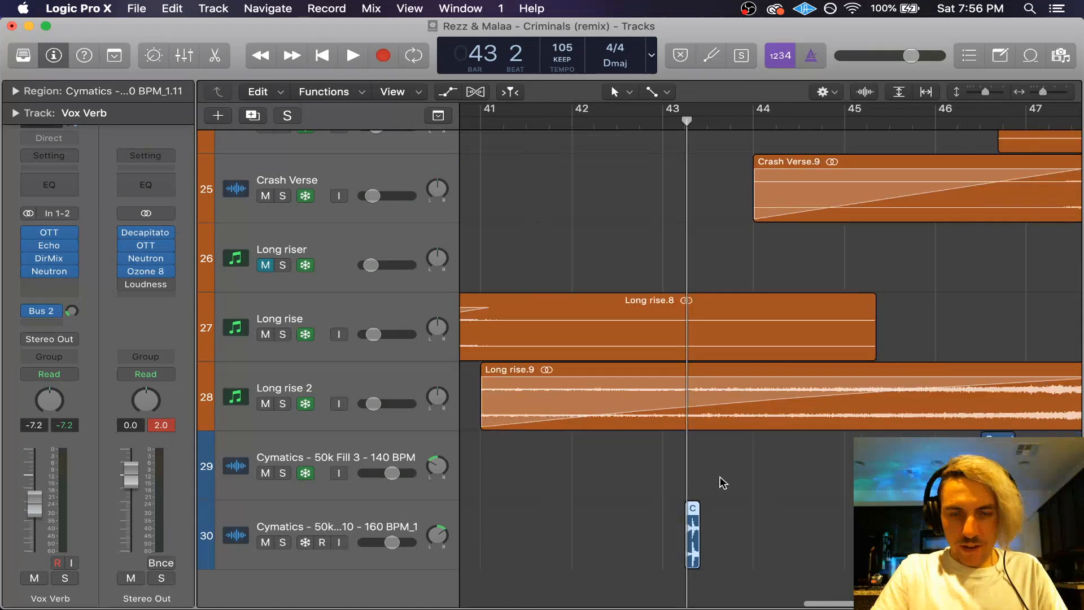
# Step: Play back the passage around the copied fill at bar 43 to check its timing
pyautogui.click(635, 122)
pyautogui.hscroll(2, 654, 257)
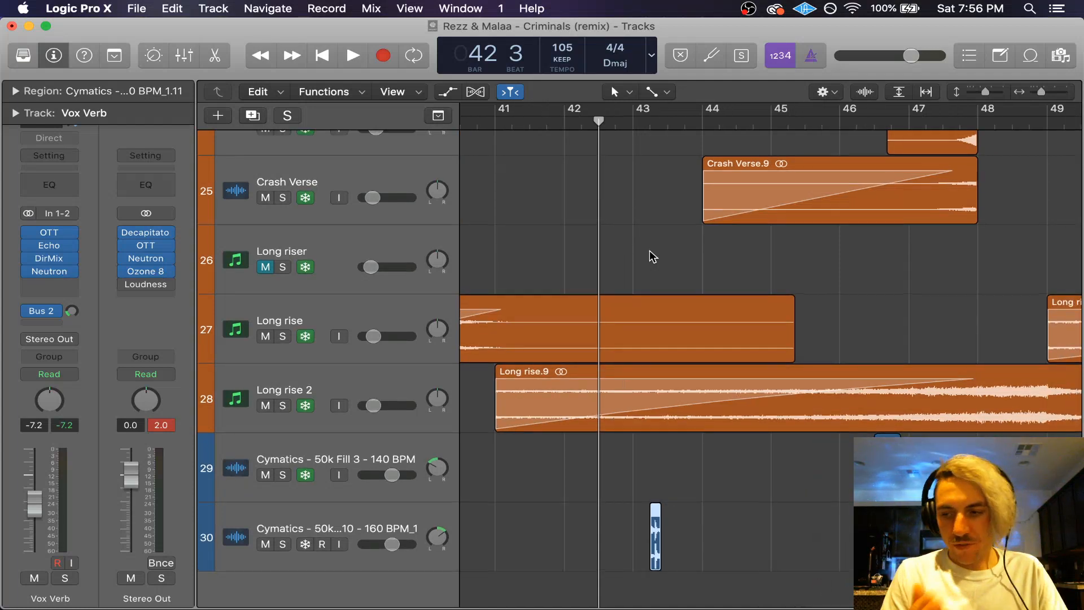
pyautogui.press('space')
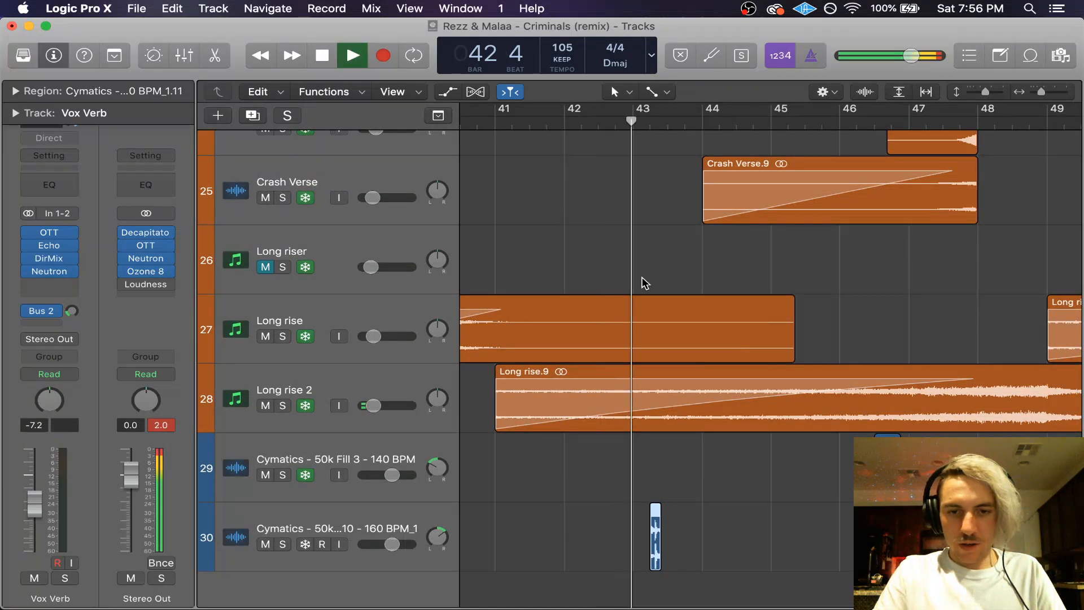
pyautogui.press('space')
pyautogui.scroll(3, 659, 416)
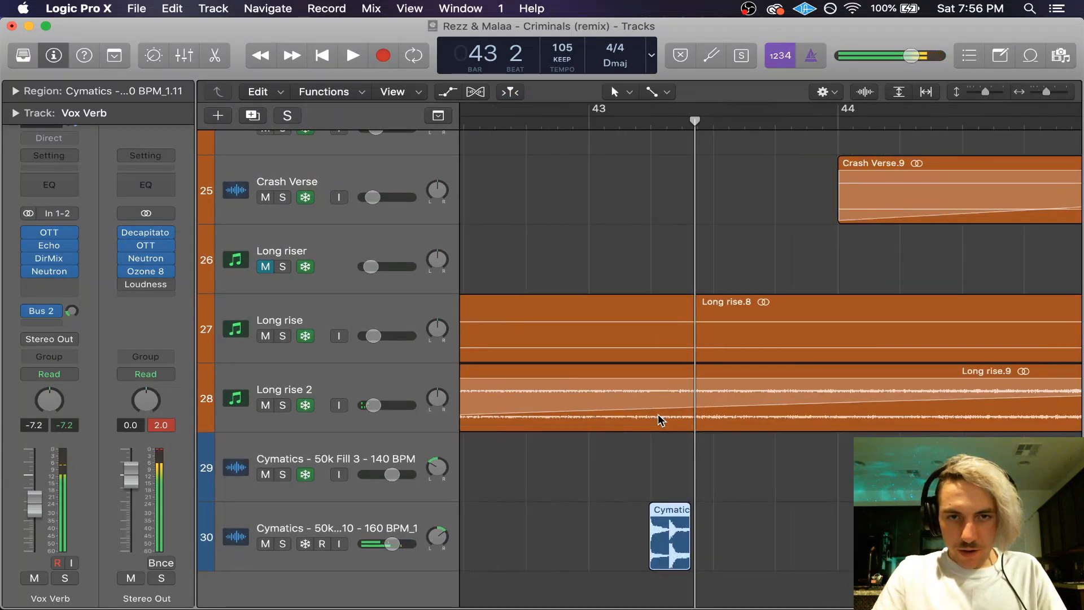
pyautogui.click(650, 126)
pyautogui.press('space')
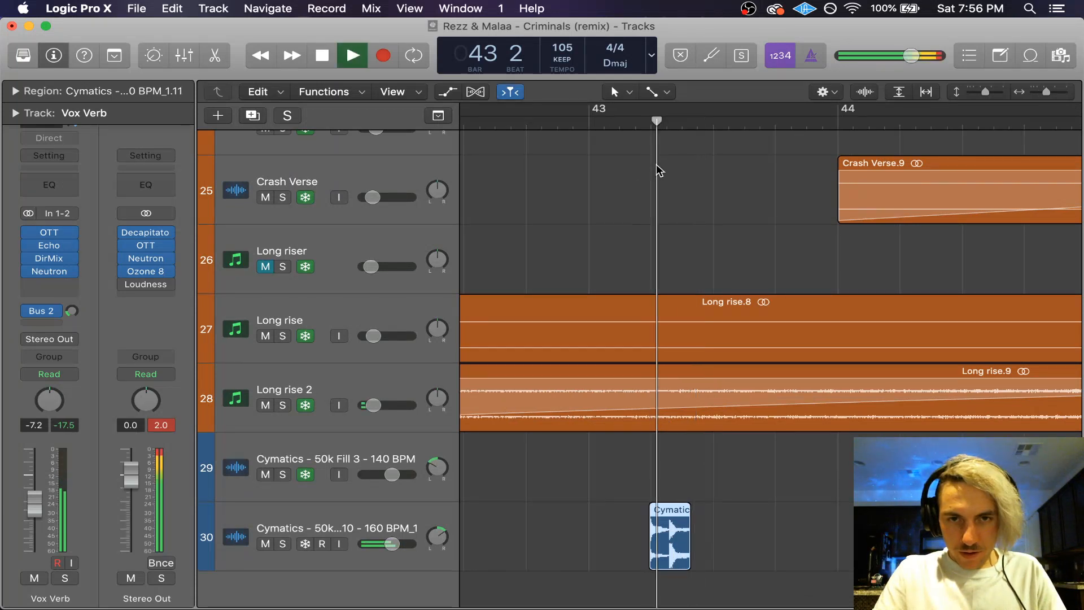
pyautogui.press('space')
# Step: Move the copied fill on track 30 half a beat earlier and audition it from before bar 43
pyautogui.moveTo(667, 520); pyautogui.dragTo(640, 516)
pyautogui.press('super+z')
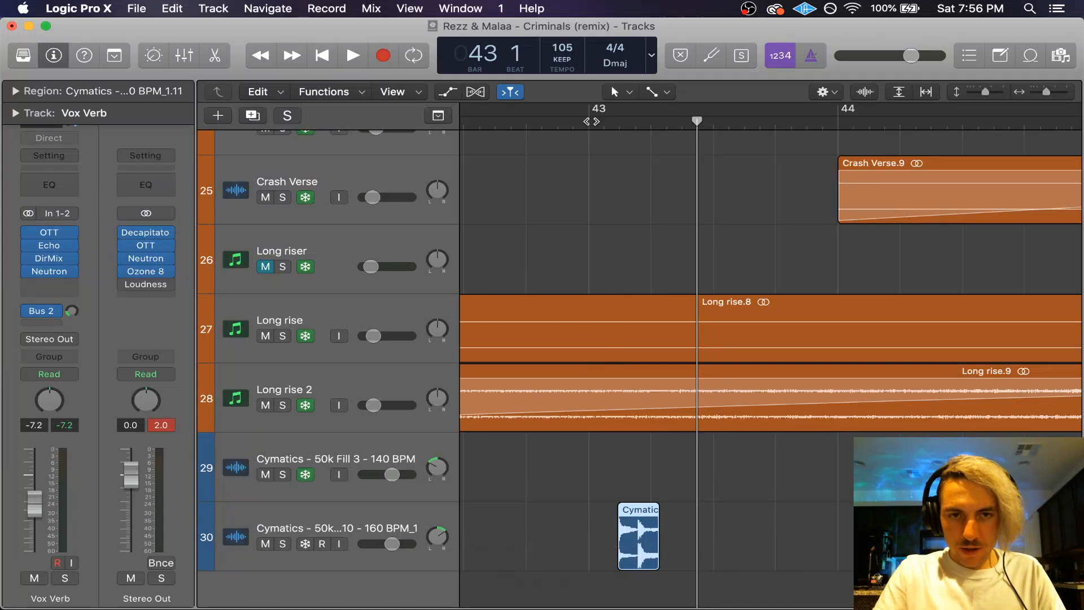
pyautogui.press('space')
pyautogui.press('space')
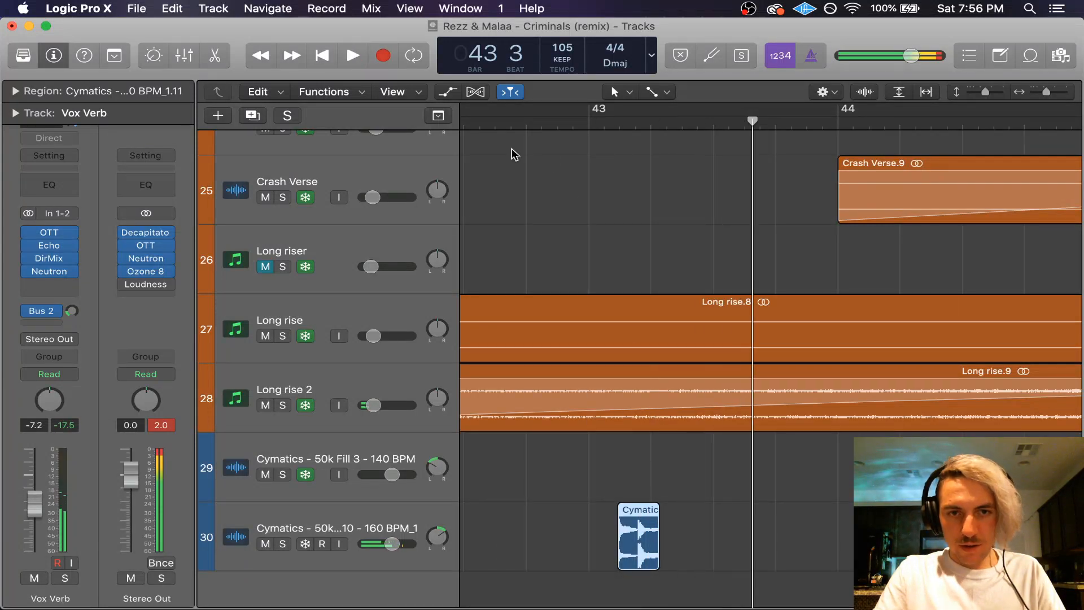
pyautogui.press(',')
pyautogui.press('space')
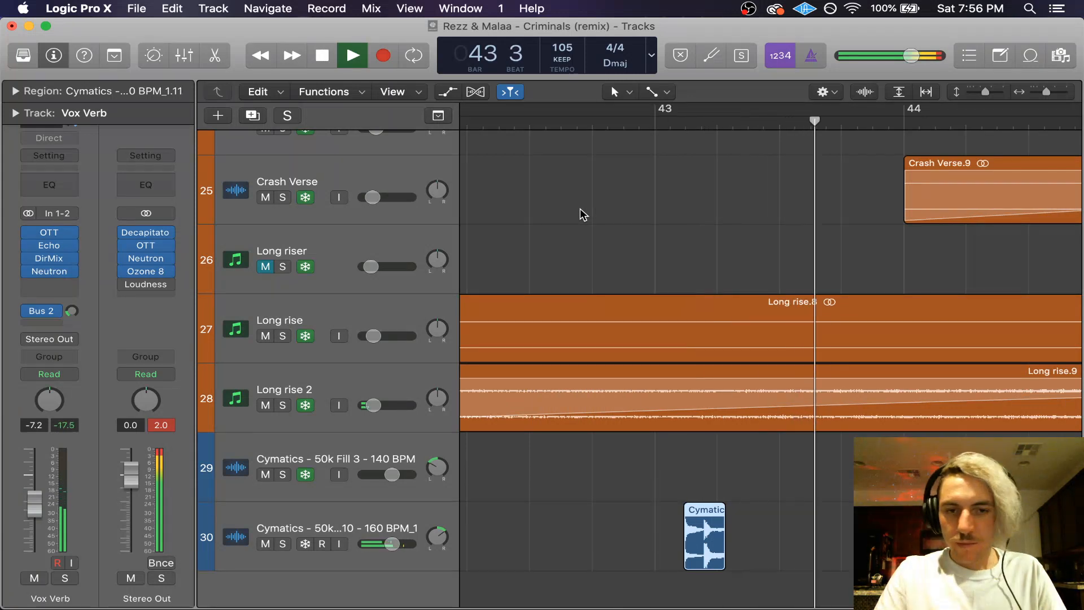
pyautogui.press('space')
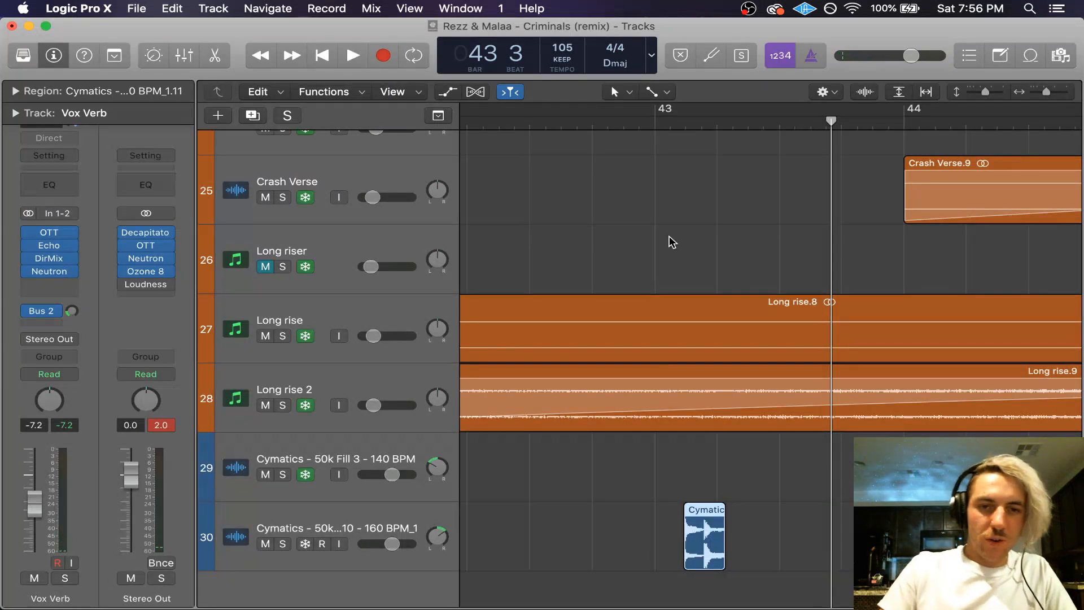
pyautogui.scroll(-5, 670, 237)
pyautogui.click(557, 123)
pyautogui.press('space')
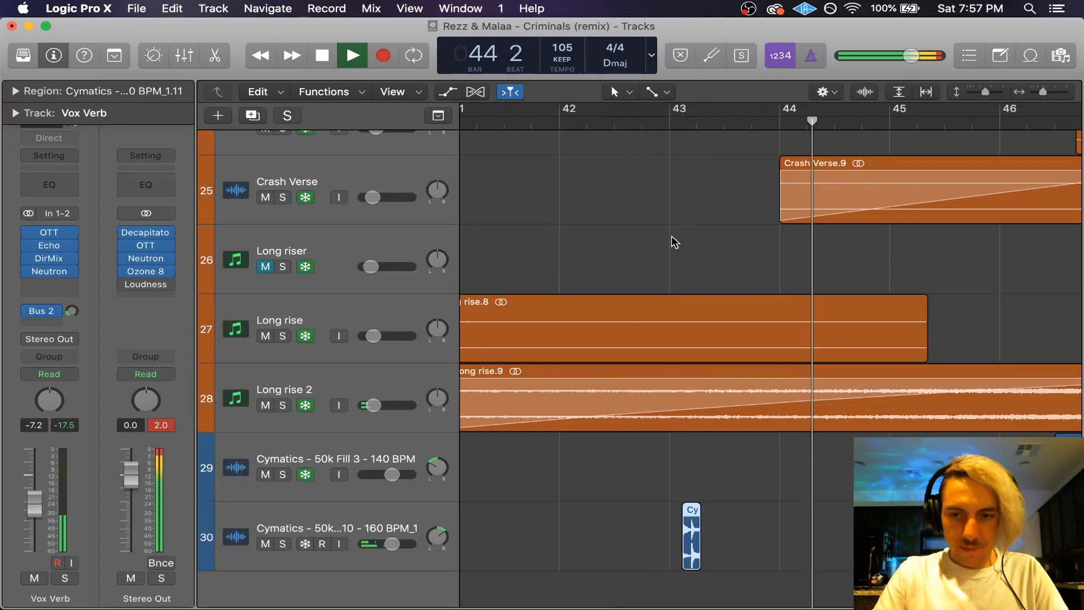
pyautogui.press('space')
pyautogui.press('space')
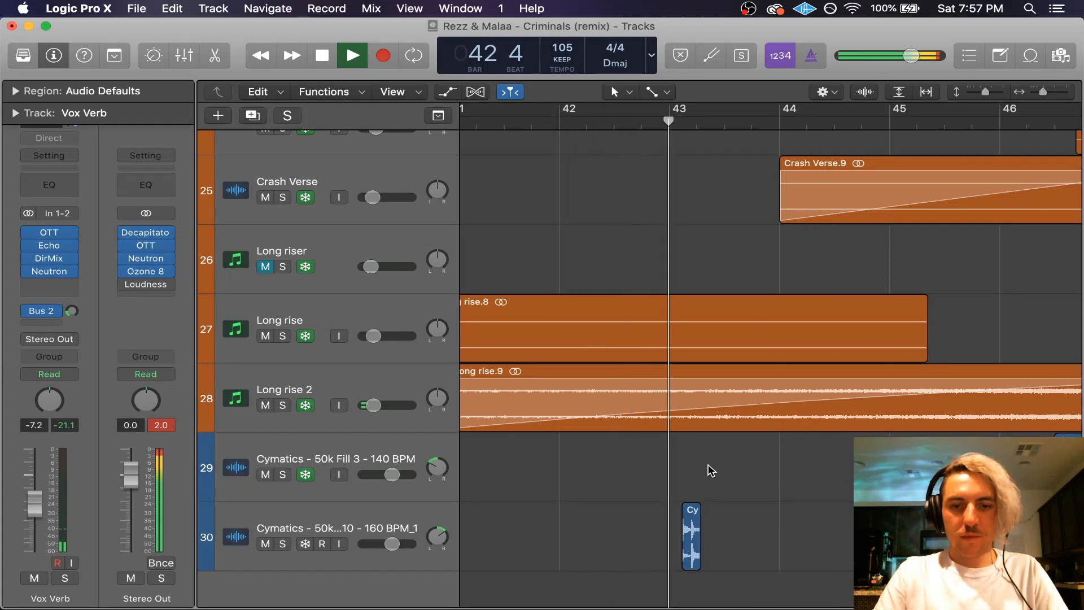
# Step: Bend the fade-in curve of the Vox Verb.22 region at bar 43 upward so it rises sooner
pyautogui.scroll(15, 711, 470)
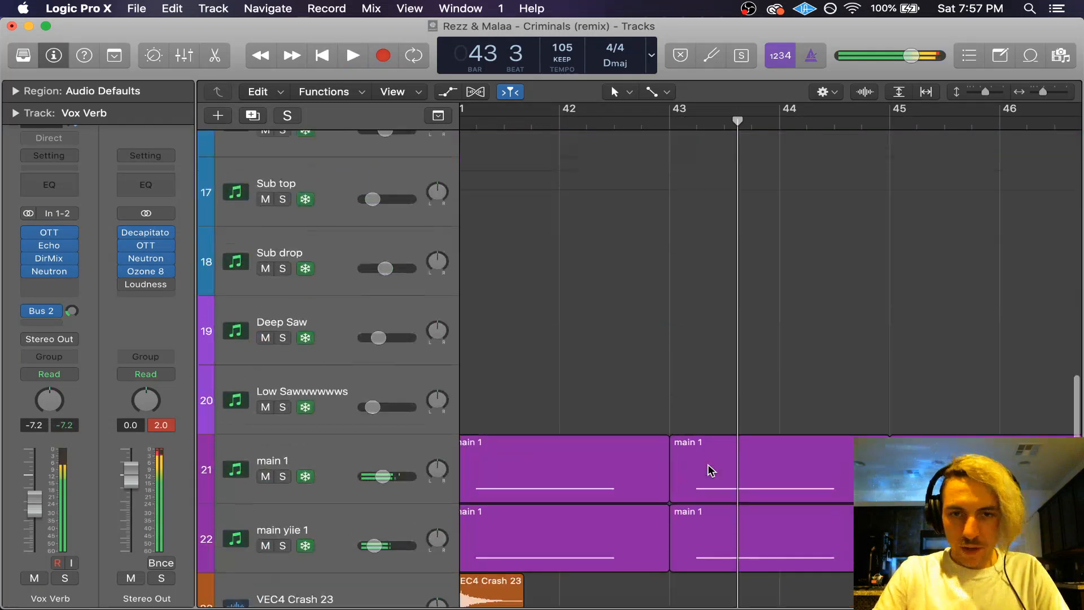
pyautogui.scroll(3, 712, 471)
pyautogui.press('super+Right')
pyautogui.press('super+Right')
pyautogui.press('super+Right')
pyautogui.press('super+Right')
pyautogui.press('super+Right')
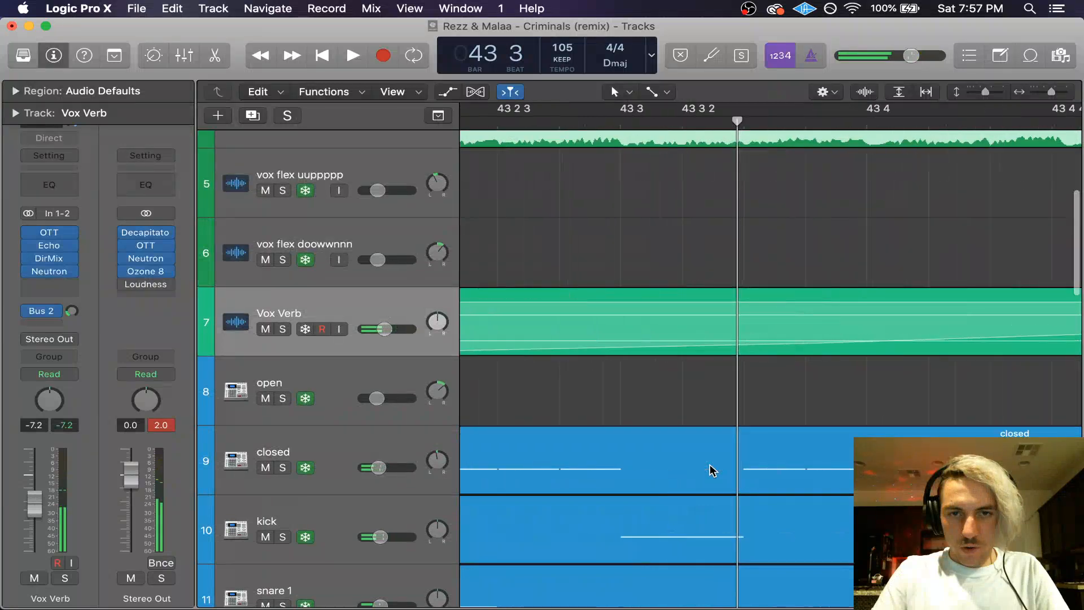
pyautogui.hscroll(-5, 713, 471)
pyautogui.hscroll(-5, 712, 471)
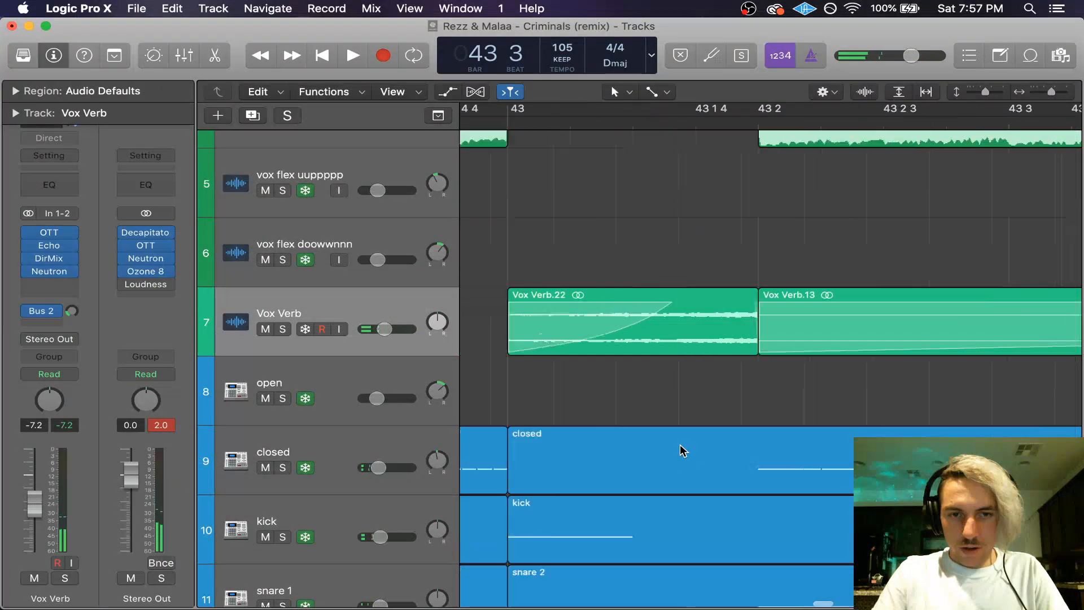
pyautogui.click(753, 324)
pyautogui.moveTo(753, 386); pyautogui.dragTo(737, 305)
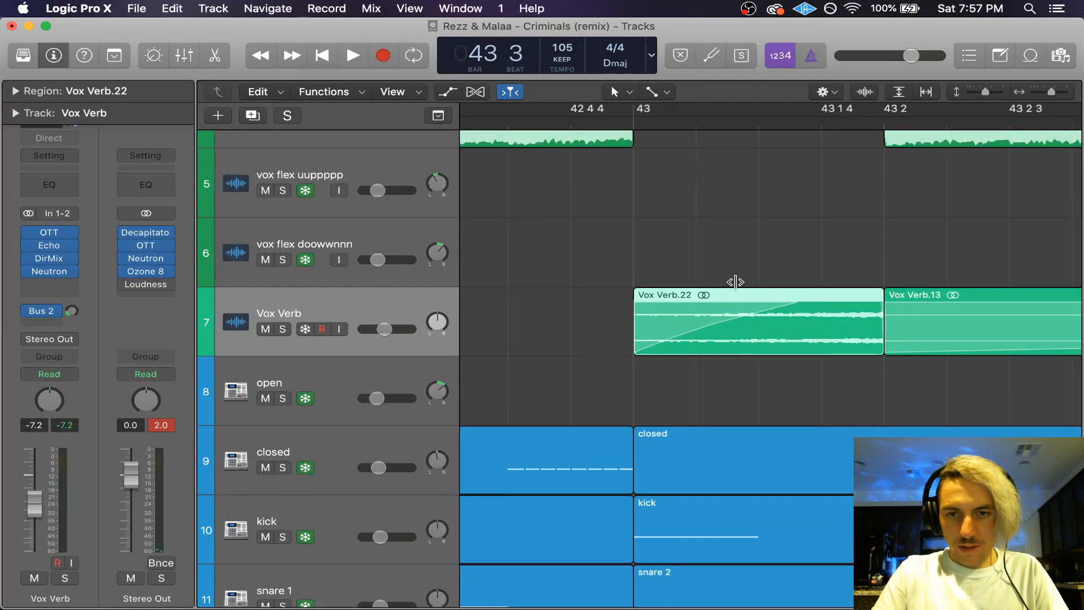
# Step: Solo the Vox Verb track and play it from just before bar 43
pyautogui.click(283, 329)
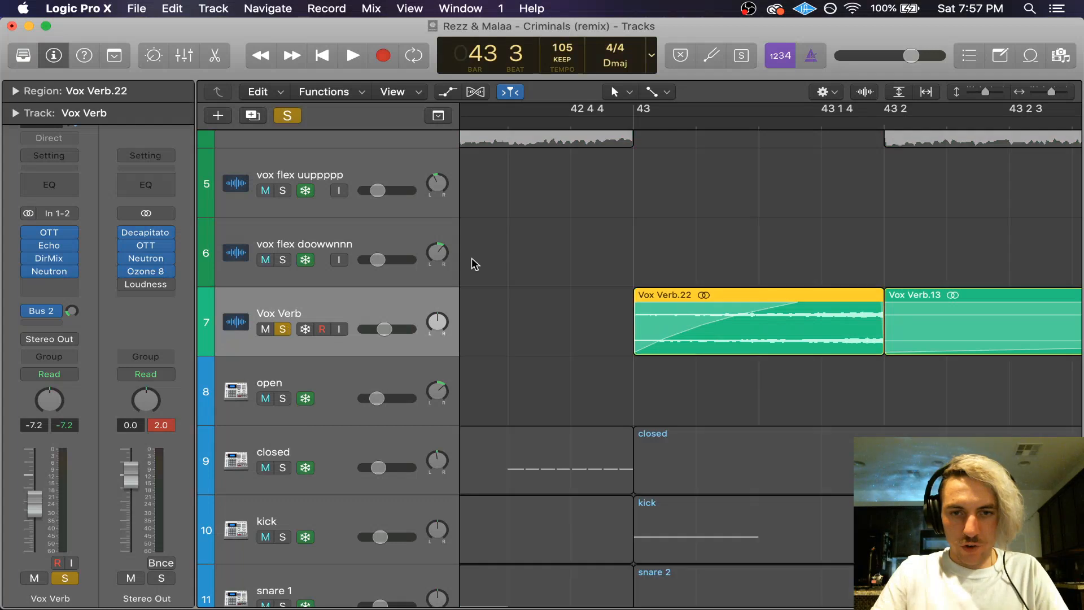
pyautogui.click(628, 121)
pyautogui.press('space')
pyautogui.press('space')
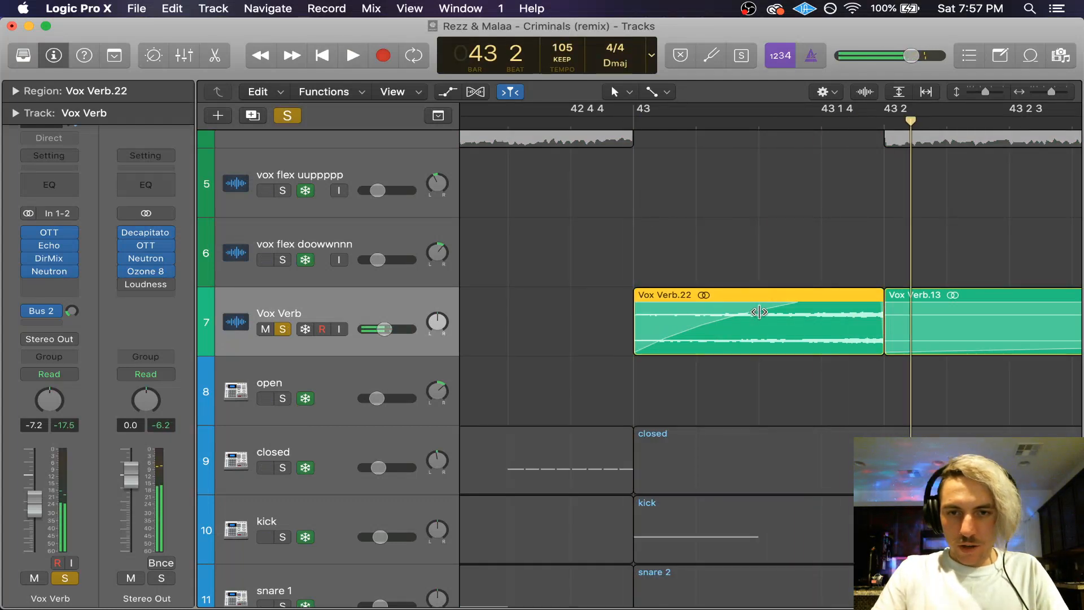
# Step: Bow the Vox Verb.22 fade-in curve downward, lengthen the fade to near the region's end, and audition it
pyautogui.moveTo(743, 315); pyautogui.dragTo(791, 355)
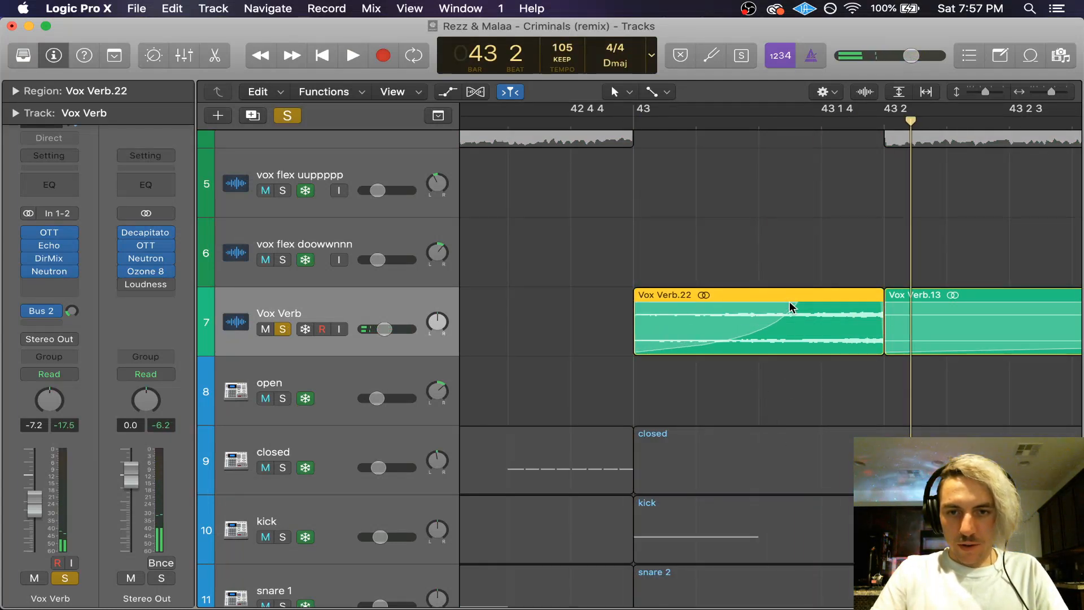
pyautogui.moveTo(793, 305); pyautogui.dragTo(852, 306)
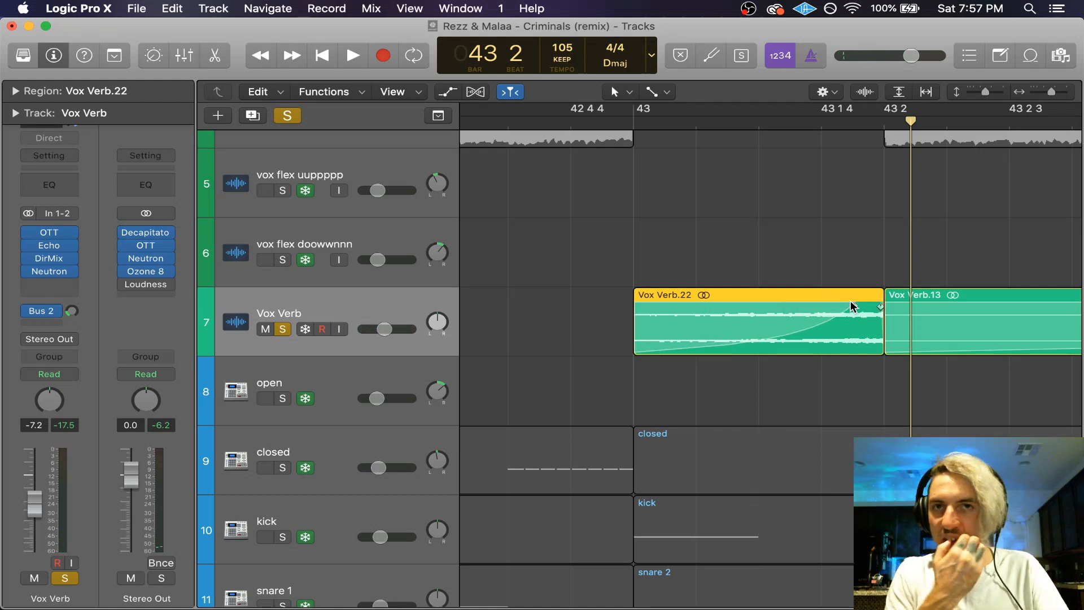
pyautogui.click(619, 121)
pyautogui.press('space')
pyautogui.press('space')
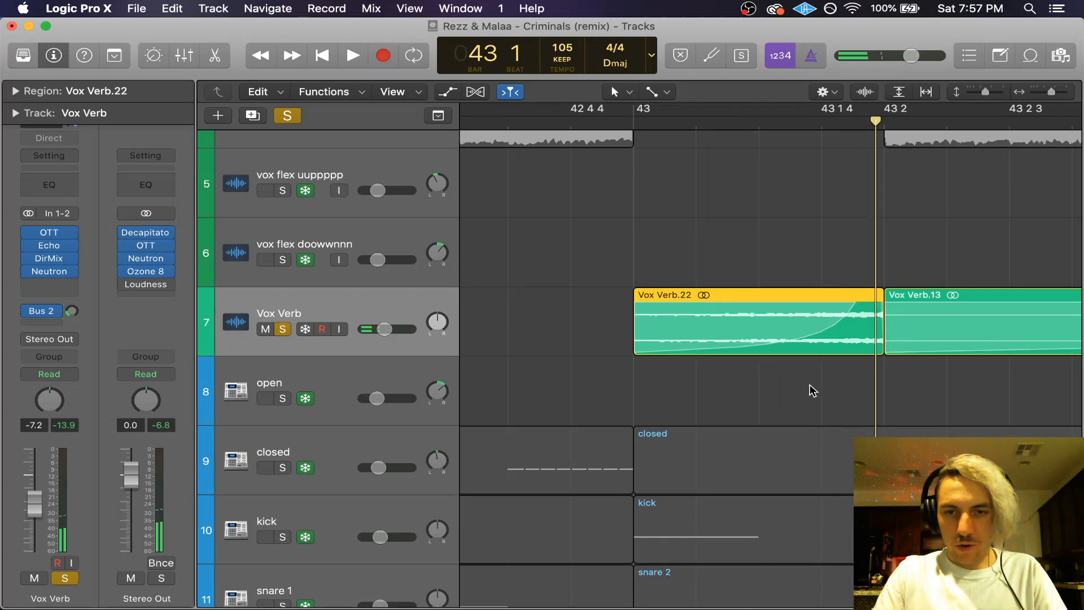
pyautogui.press('space')
pyautogui.press('space')
# Step: Turn off solo and play the transition around bar 43 with the full mix
pyautogui.click(287, 117)
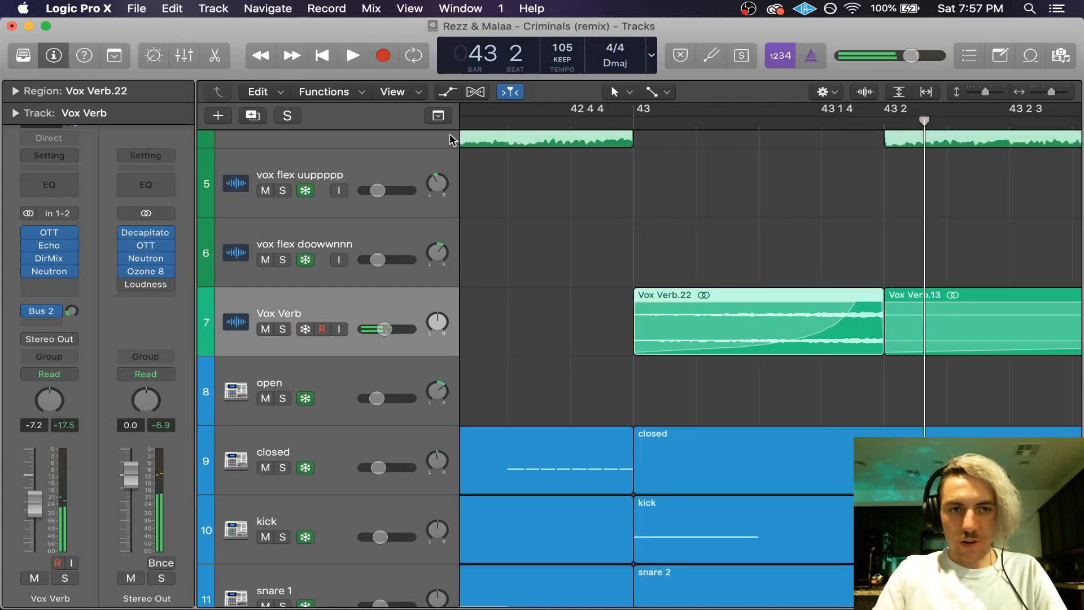
pyautogui.press('space')
pyautogui.press('space')
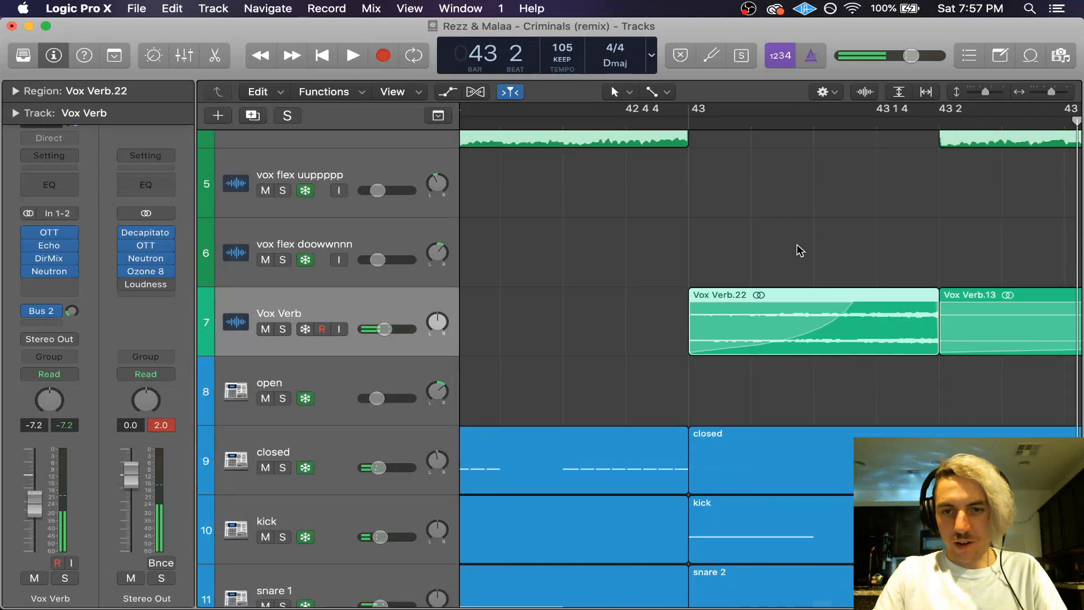
pyautogui.press('space')
pyautogui.hscroll(-5, 801, 250)
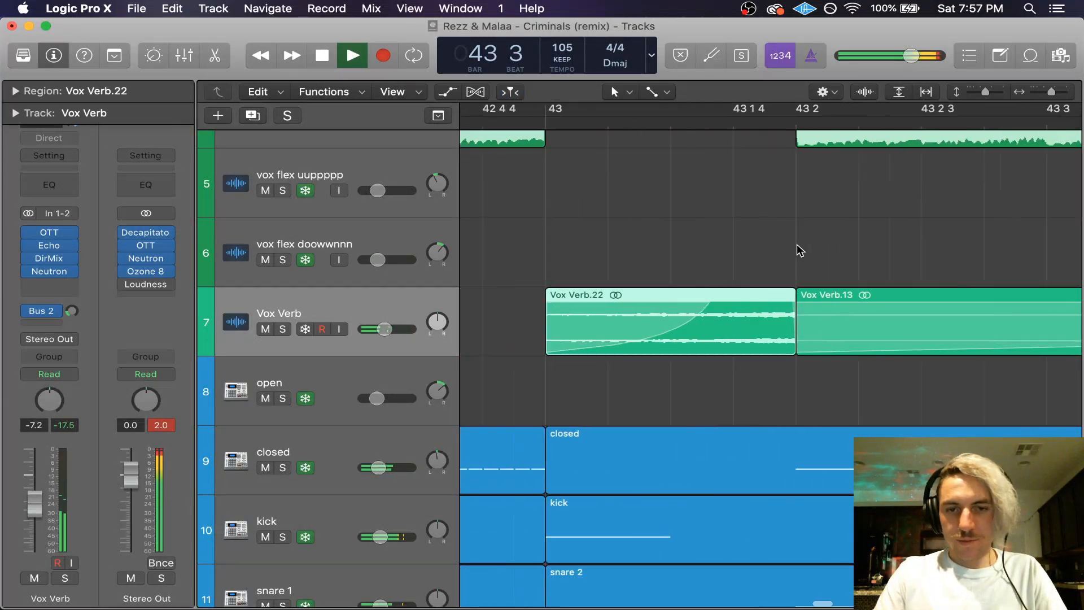
pyautogui.press('space')
pyautogui.press('space')
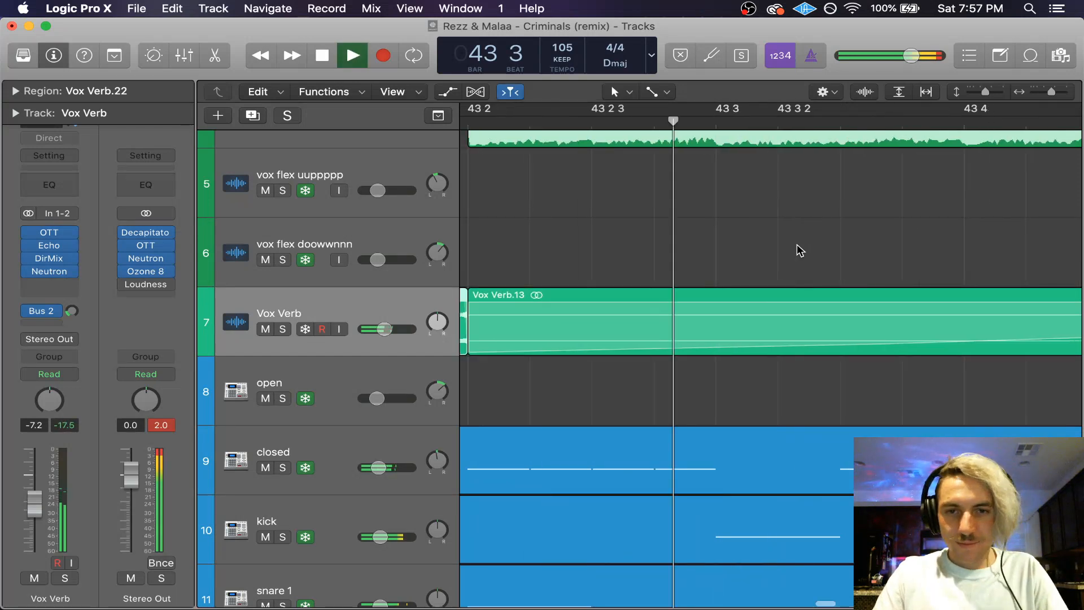
# Step: Deselect the Vox Verb.22 region and save the project
pyautogui.press('super+Left')
pyautogui.press('super+Left')
pyautogui.press('super+Left')
pyautogui.press('super+Left')
pyautogui.press('super+Left')
pyautogui.hscroll(-5, 800, 250)
pyautogui.click(580, 242)
pyautogui.press('super+s')
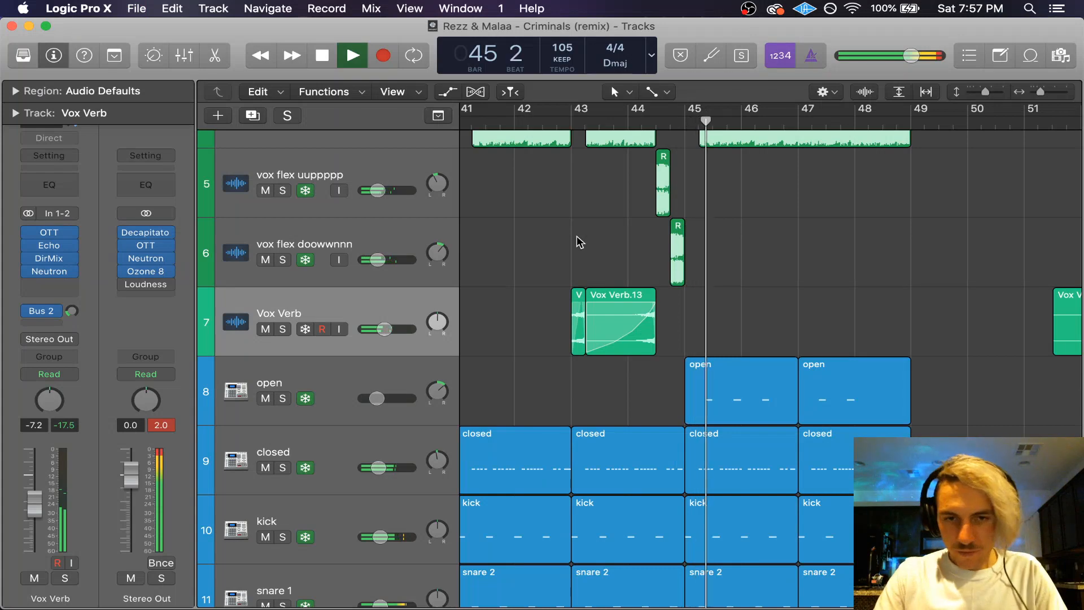
# Step: Set the open track's volume to -14.0 dB and solo the track
pyautogui.scroll(1, 579, 242)
pyautogui.scroll(-5, 579, 242)
pyautogui.scroll(3, 580, 242)
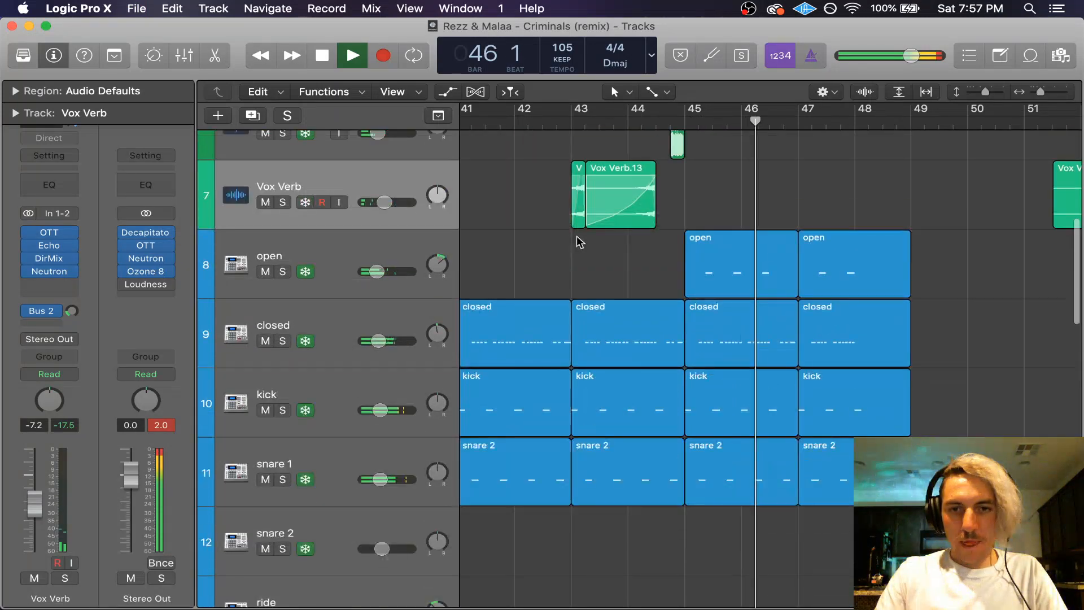
pyautogui.click(377, 271)
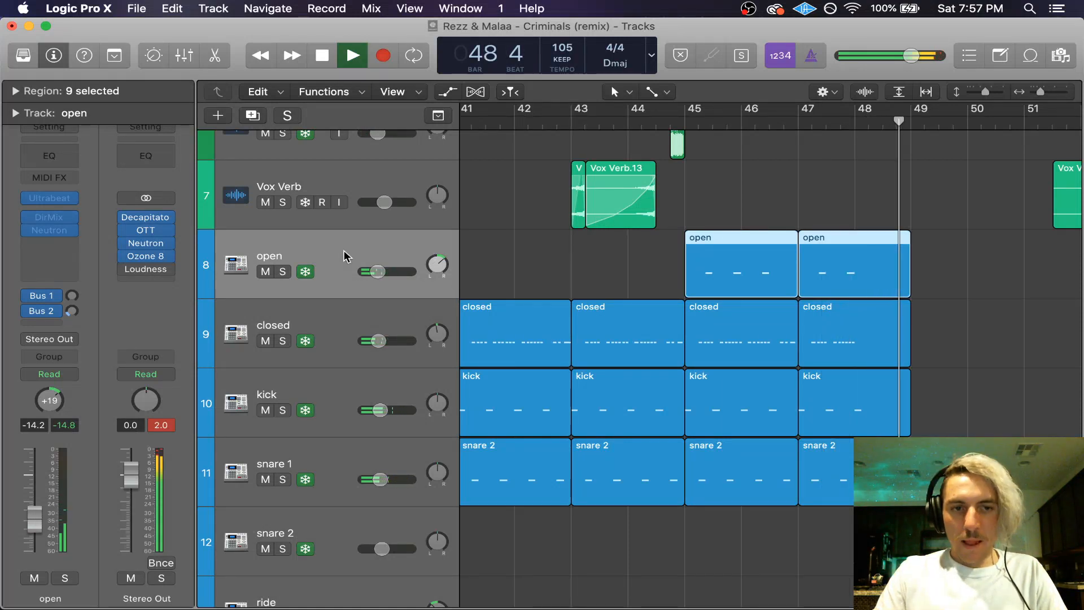
pyautogui.press('space')
pyautogui.press('super+Right')
pyautogui.hscroll(-4, 659, 269)
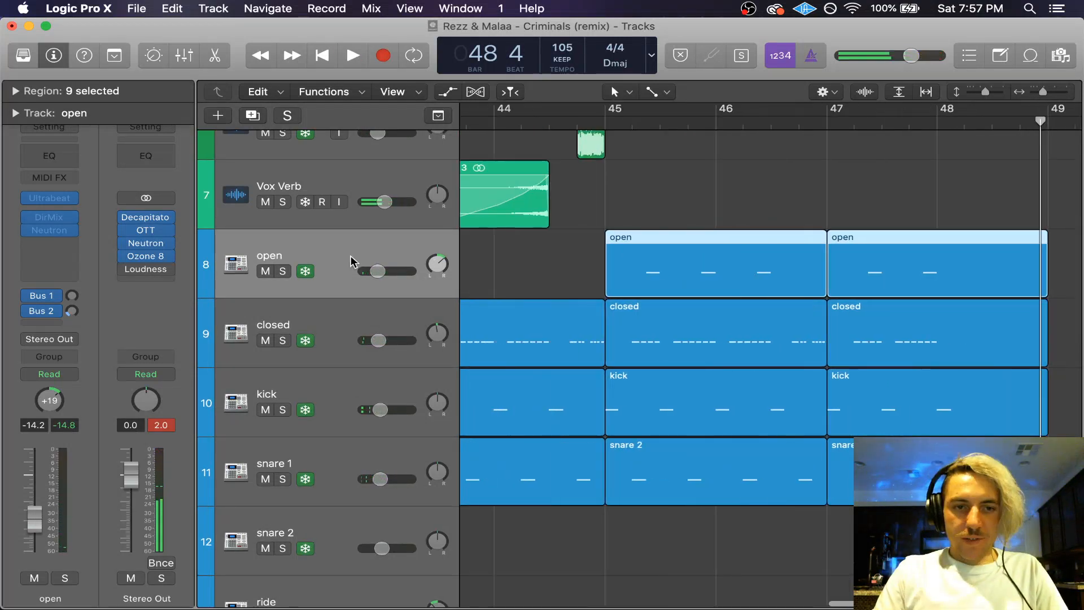
pyautogui.click(372, 271)
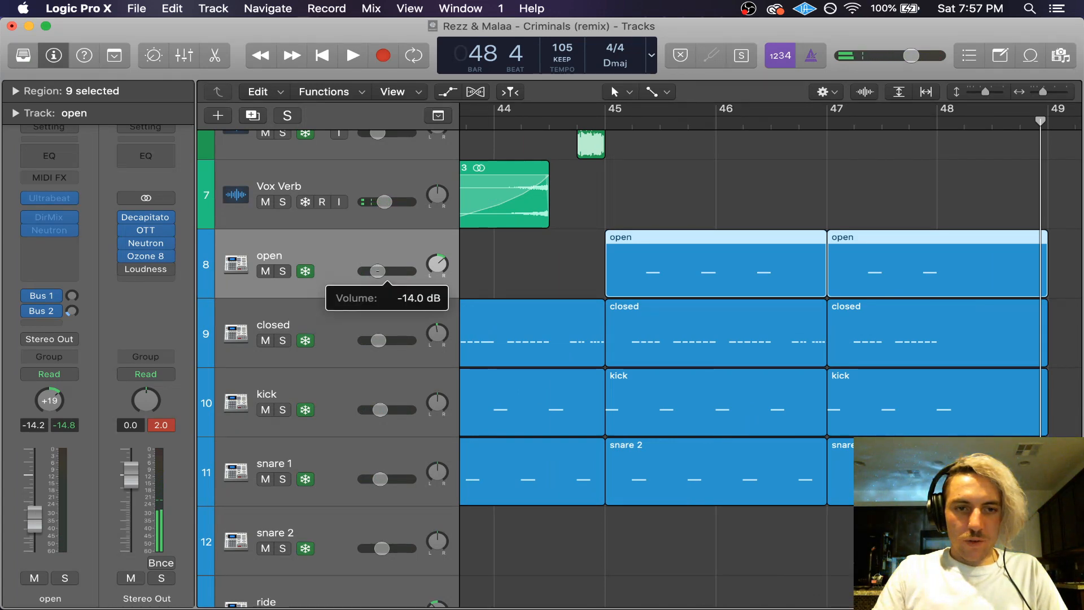
pyautogui.moveTo(378, 271); pyautogui.dragTo(379, 271)
pyautogui.click(283, 272)
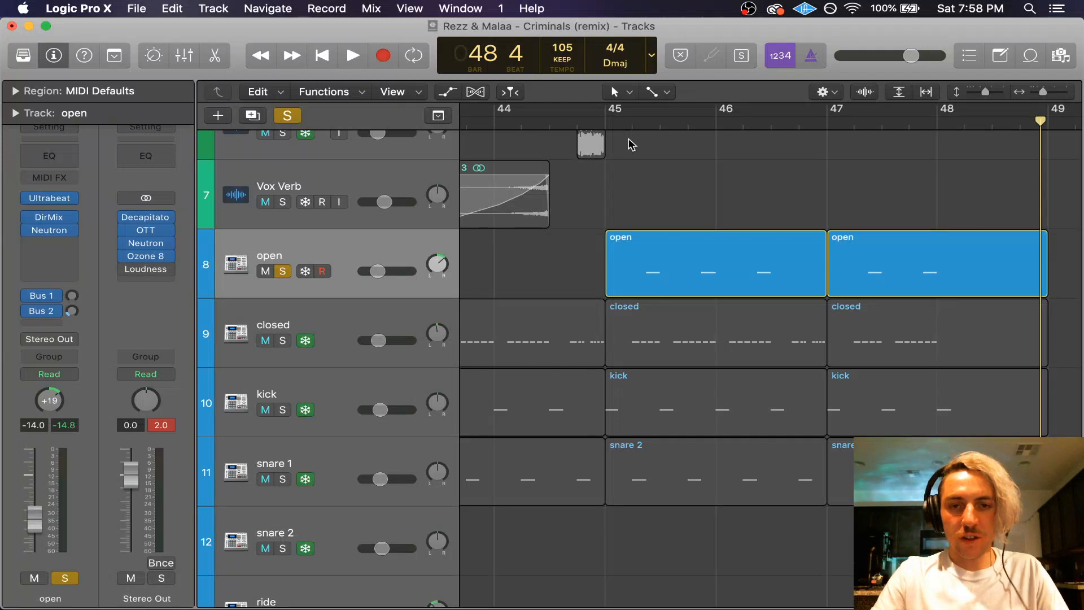
# Step: Dismiss the Updater dialog, set the low-cut slope in the open track's Neutron equalizer to 24 dB, and close the plug-in
pyautogui.click(645, 122)
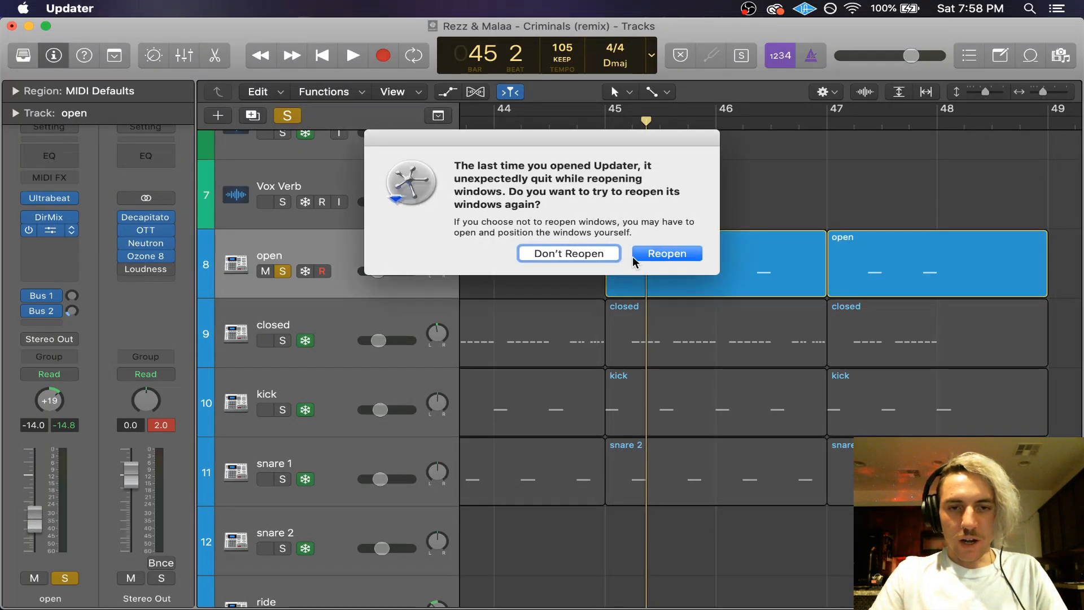
pyautogui.click(635, 255)
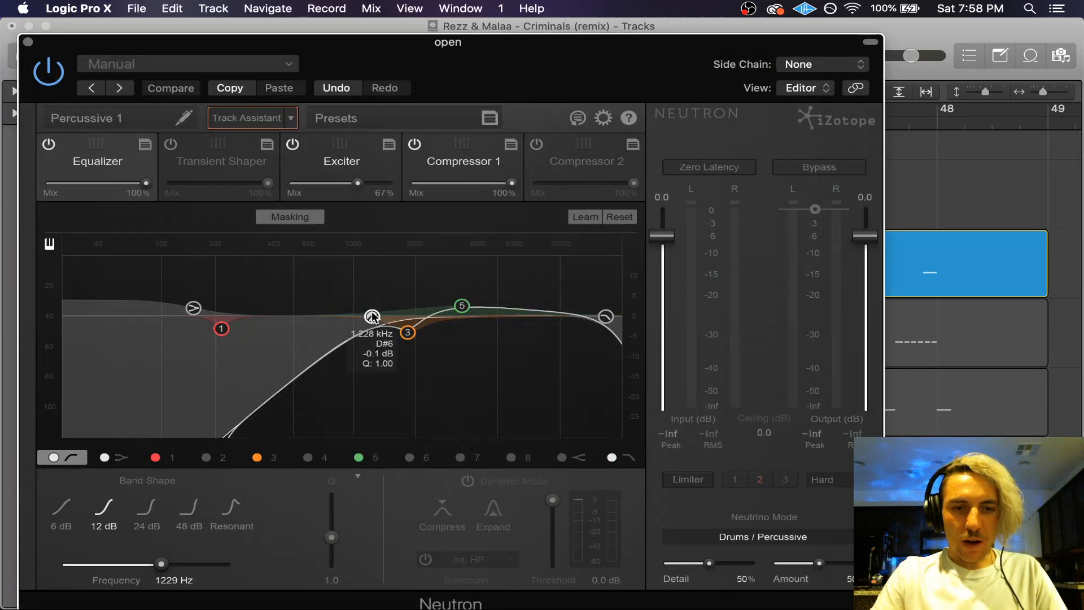
pyautogui.click(500, 233)
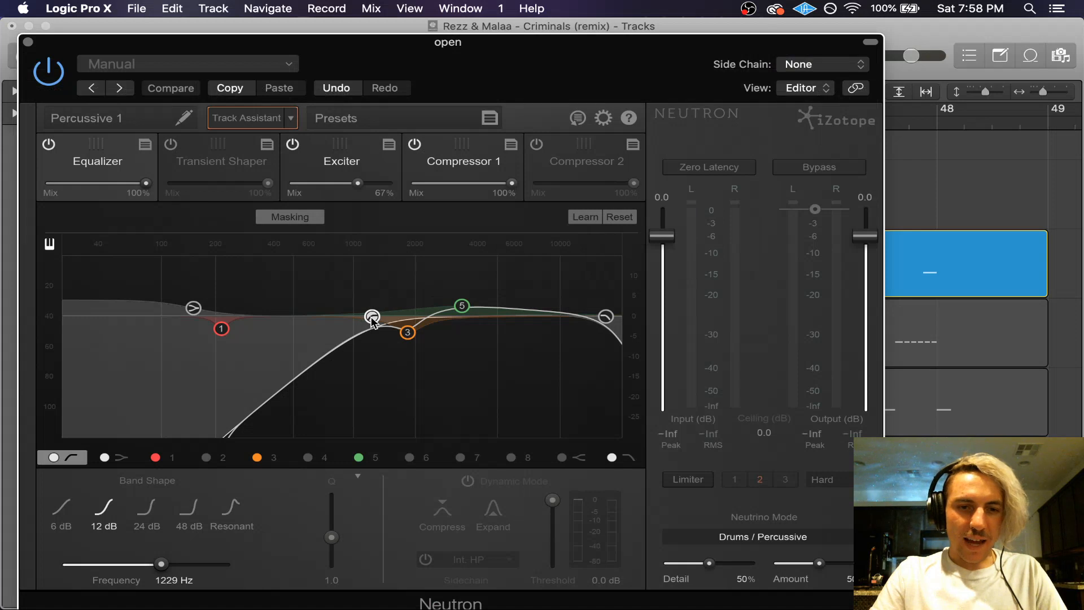
pyautogui.click(142, 512)
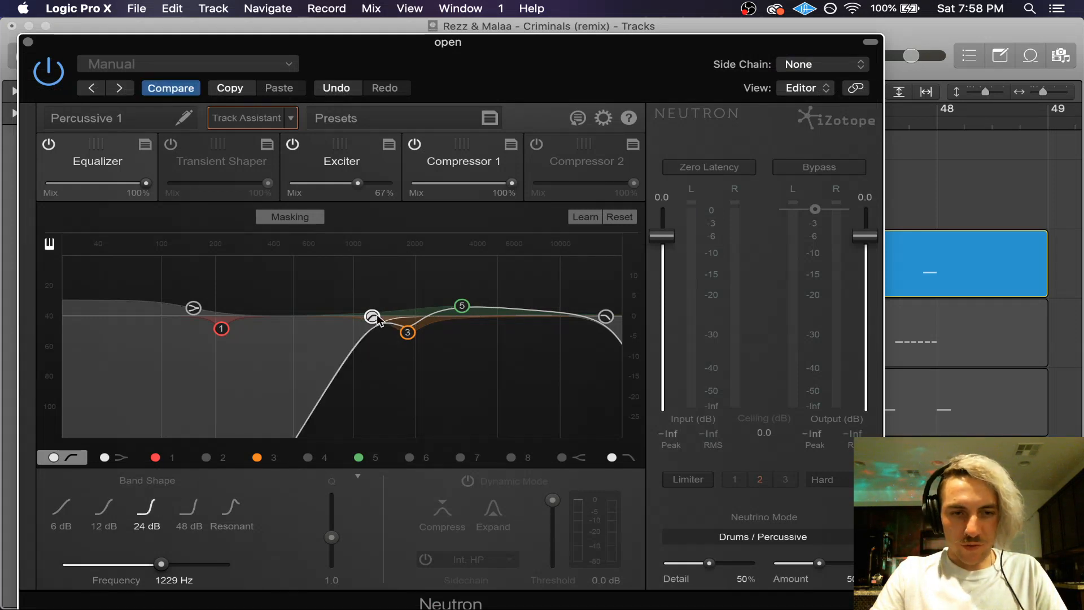
pyautogui.moveTo(373, 318)
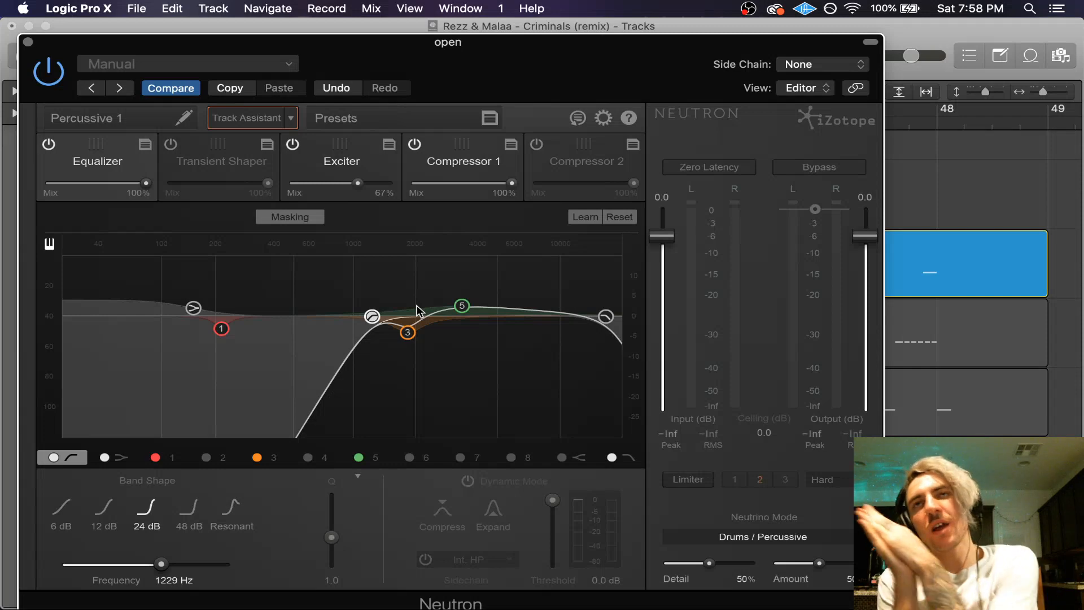
pyautogui.click(28, 42)
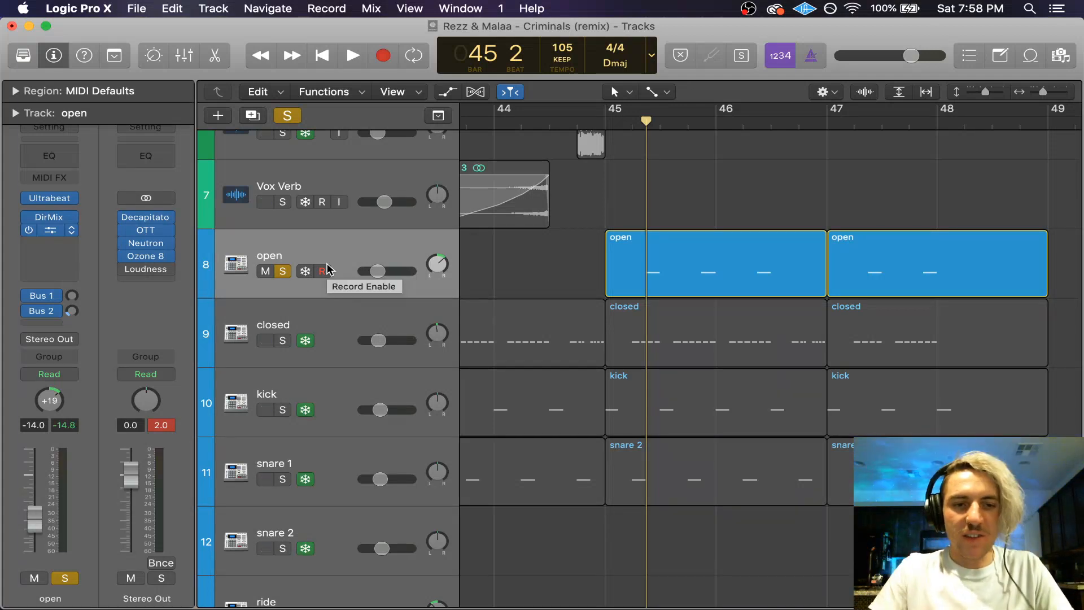
# Step: Switch solo from the open track to the closed track and select the closed track
pyautogui.click(282, 271)
pyautogui.click(283, 340)
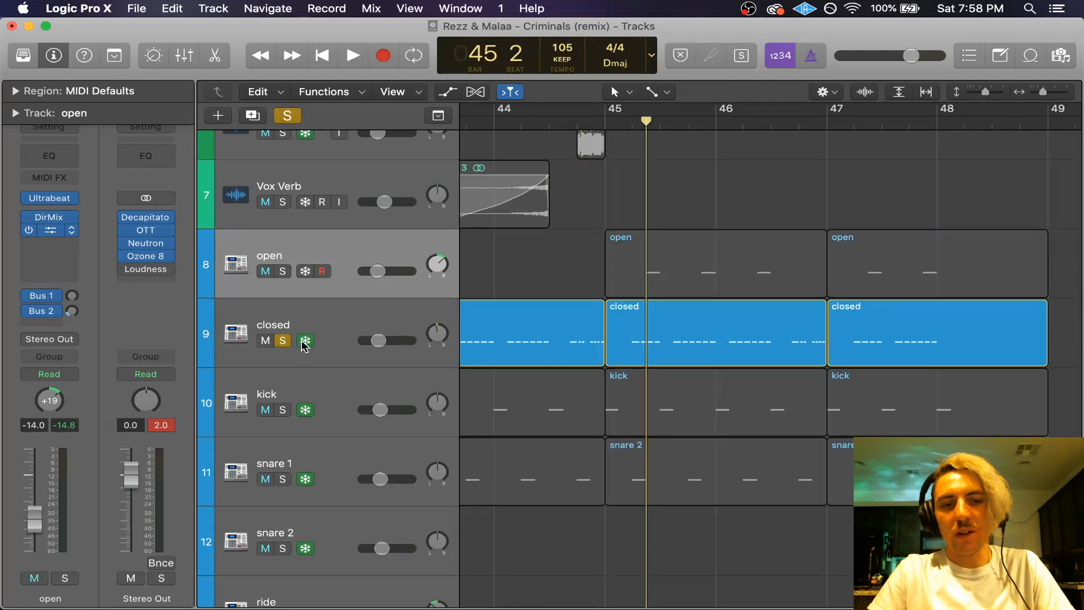
pyautogui.click(317, 310)
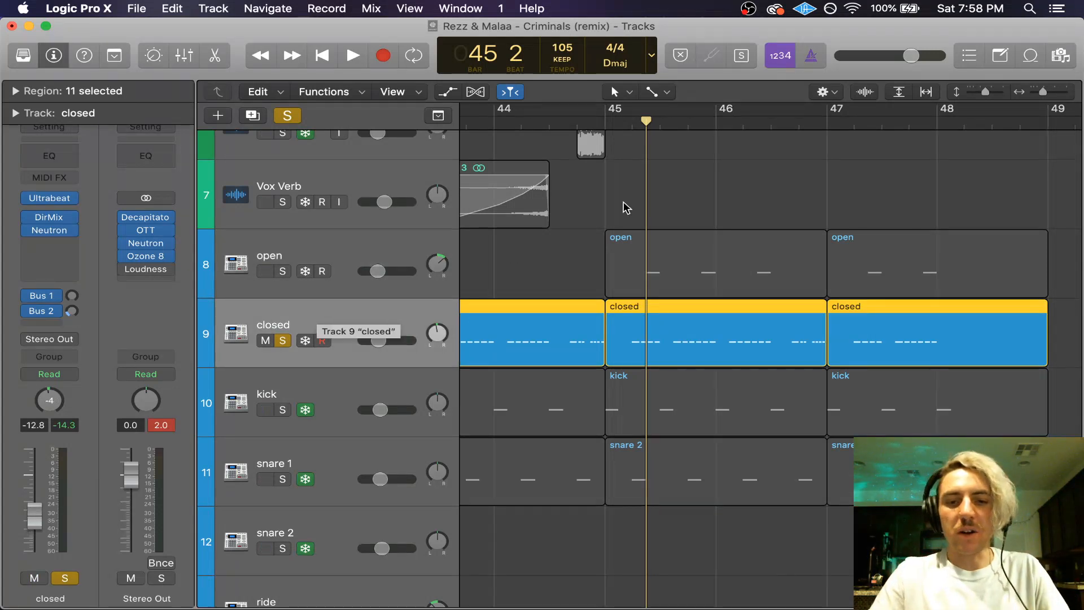
pyautogui.press('cmd+Right')
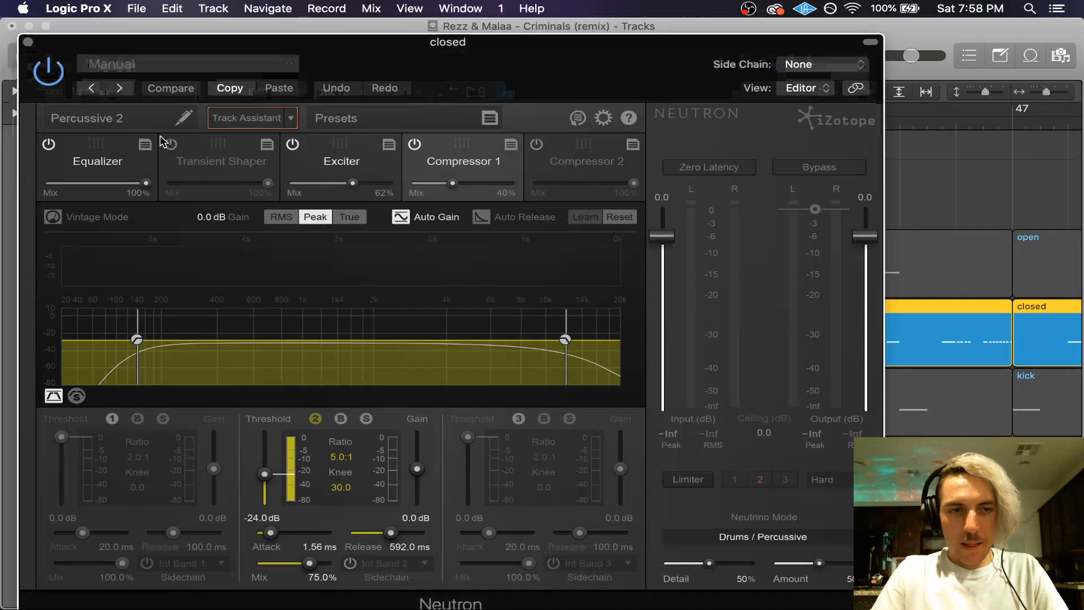
# Step: Show the Equalizer in the closed track's Neutron plug-in and raise the low-cut frequency to 3833 Hz
pyautogui.click(111, 162)
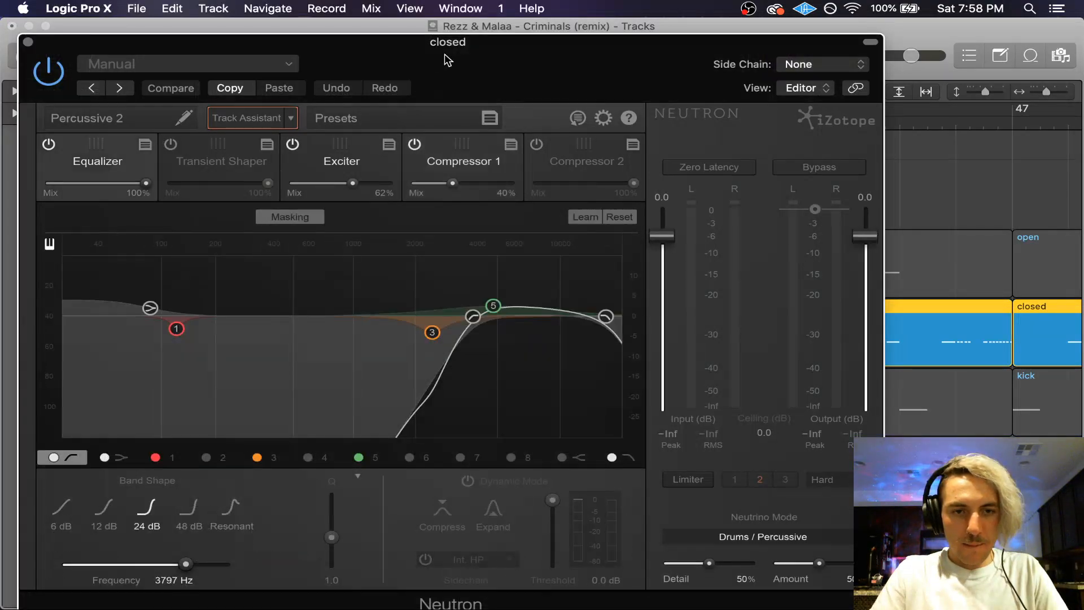
pyautogui.moveTo(446, 55); pyautogui.dragTo(488, 40)
pyautogui.click(514, 303)
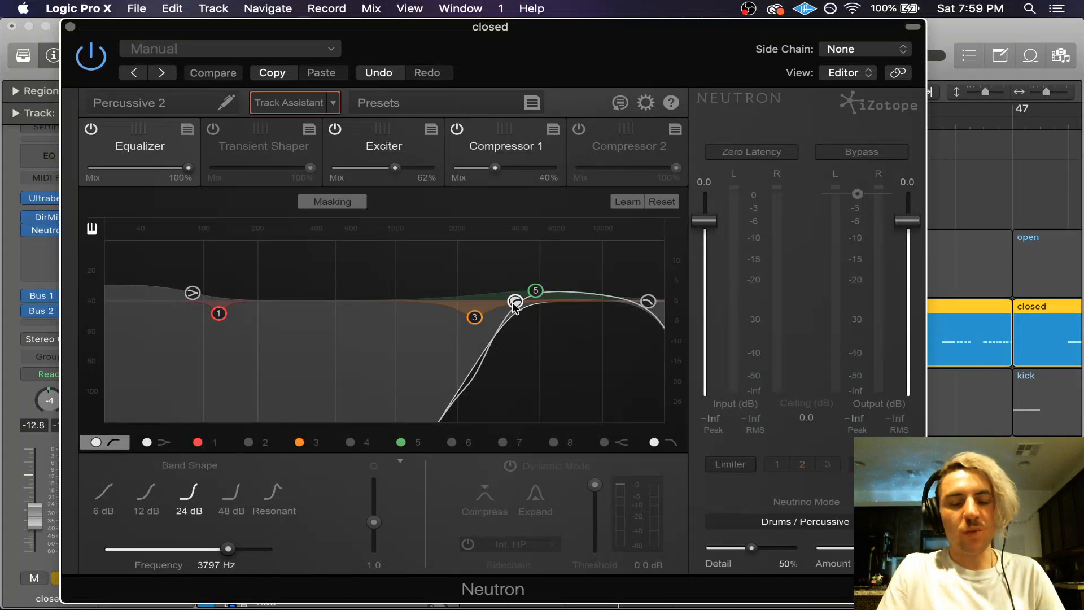
pyautogui.moveTo(514, 306)
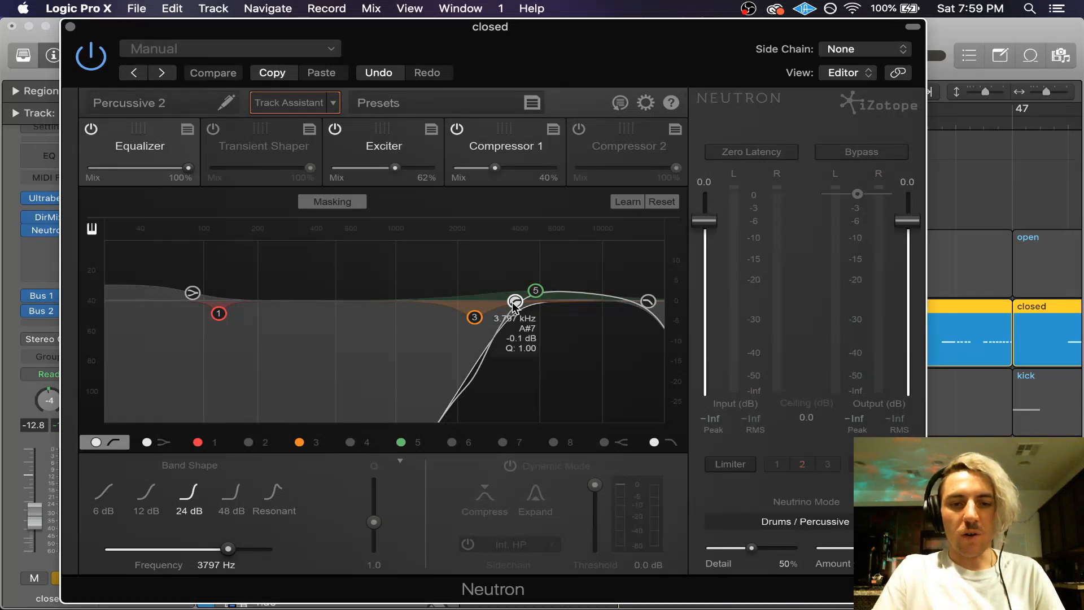
pyautogui.moveTo(514, 305); pyautogui.dragTo(515, 306)
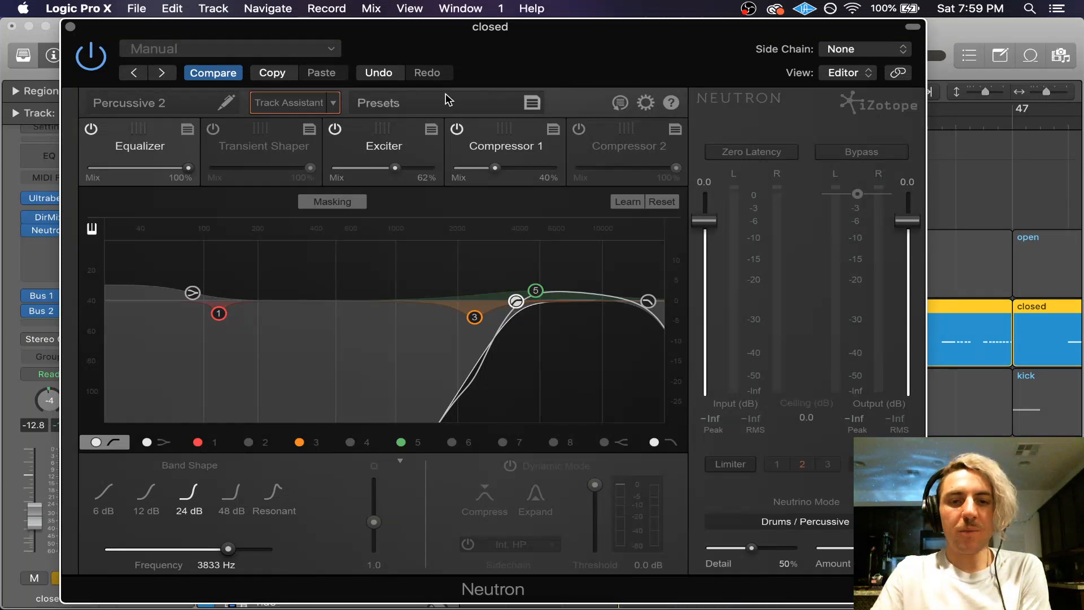
# Step: Set the attack of Neutron's Compressor 1 on the closed track to 11.5 ms and close the plug-in
pyautogui.click(502, 146)
pyautogui.moveTo(313, 518); pyautogui.dragTo(319, 521)
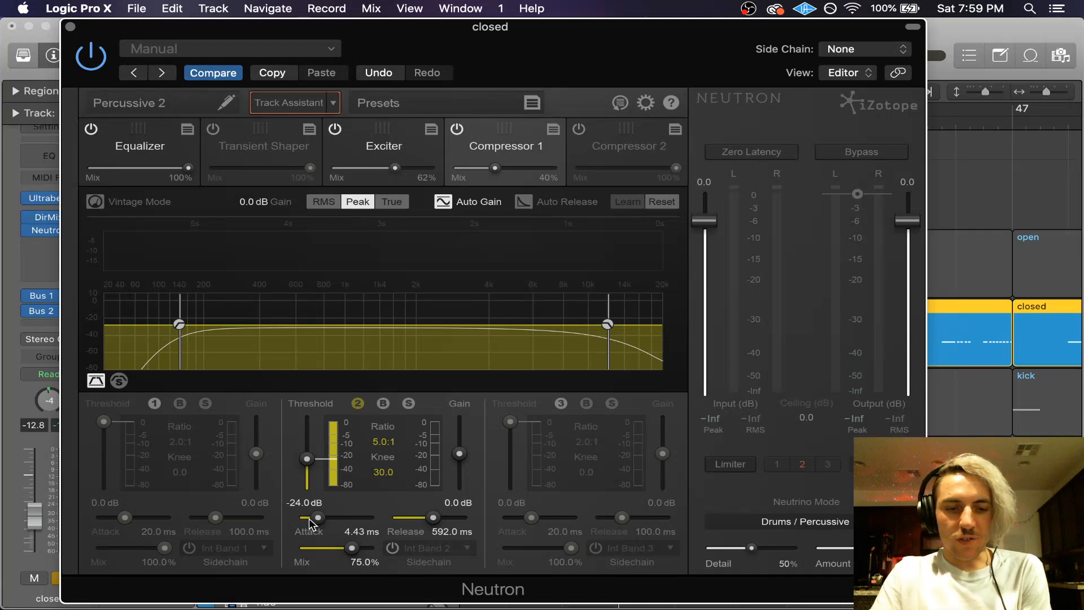
pyautogui.moveTo(311, 519); pyautogui.dragTo(280, 518)
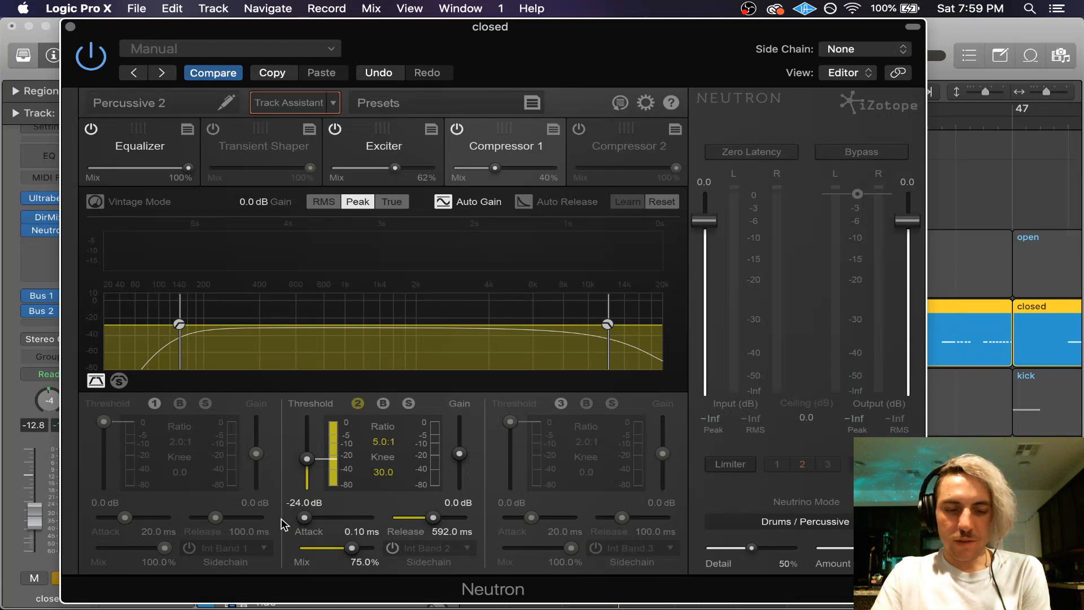
pyautogui.moveTo(300, 521); pyautogui.dragTo(328, 523)
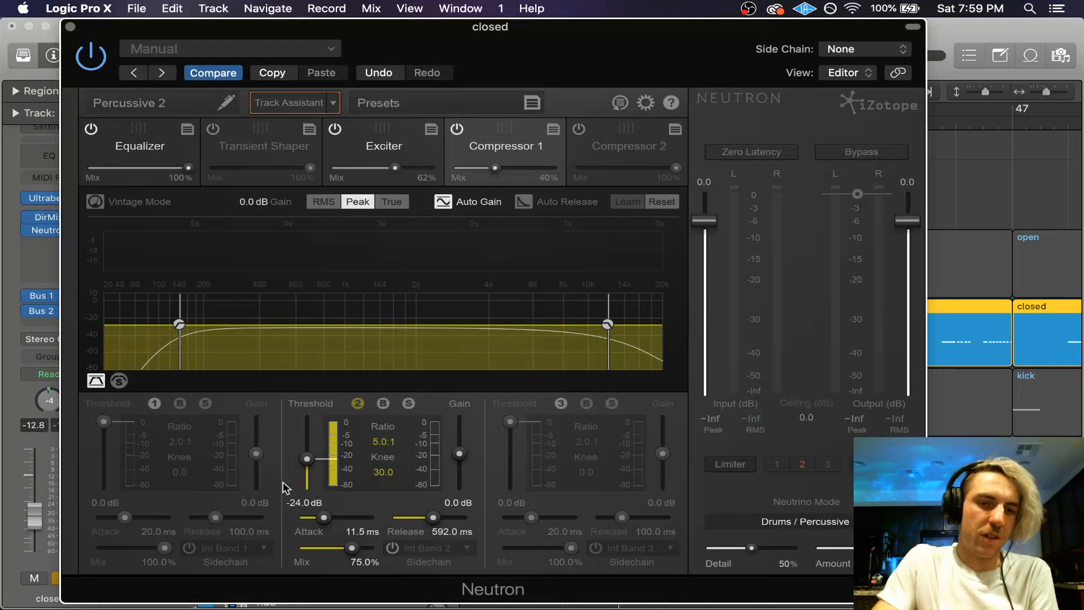
pyautogui.click(70, 26)
# Step: Turn off the closed track's solo, play the full mix and set the open track's volume to -13.6 dB
pyautogui.click(282, 340)
pyautogui.press('space')
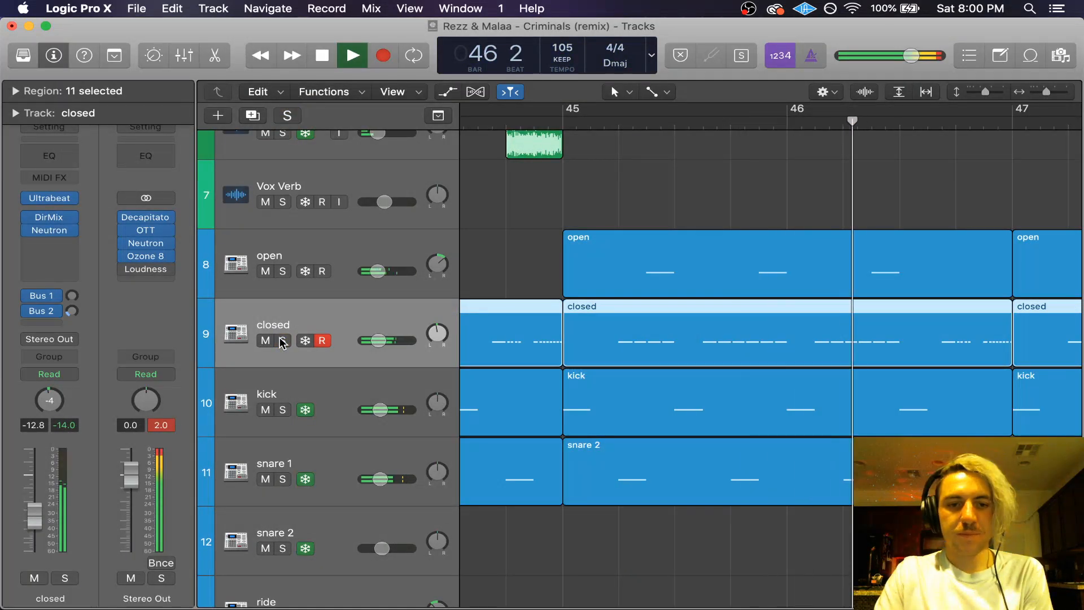
pyautogui.click(380, 276)
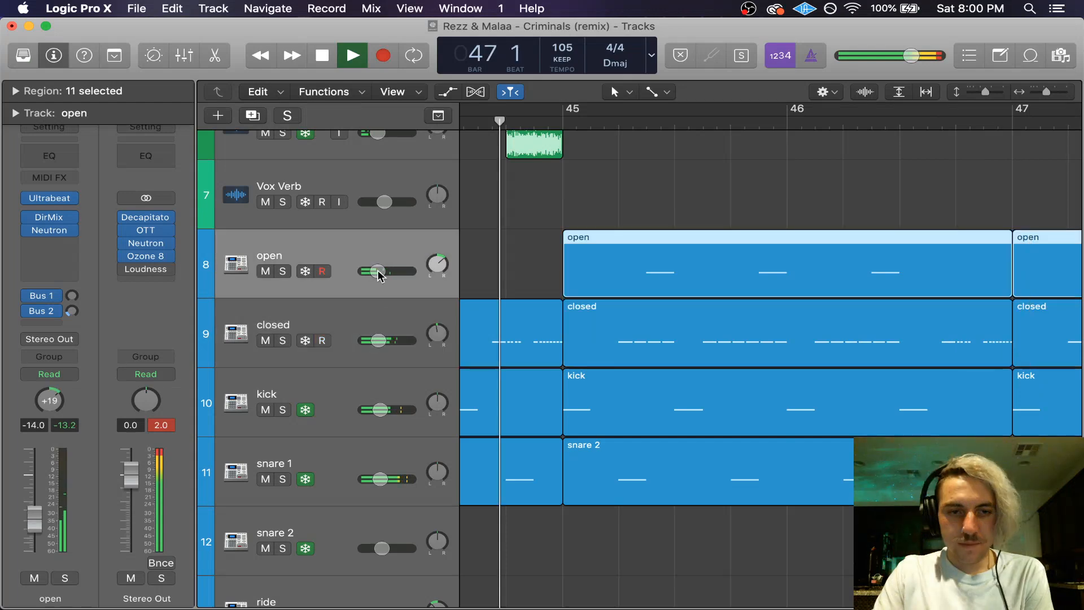
pyautogui.moveTo(379, 276); pyautogui.dragTo(381, 277)
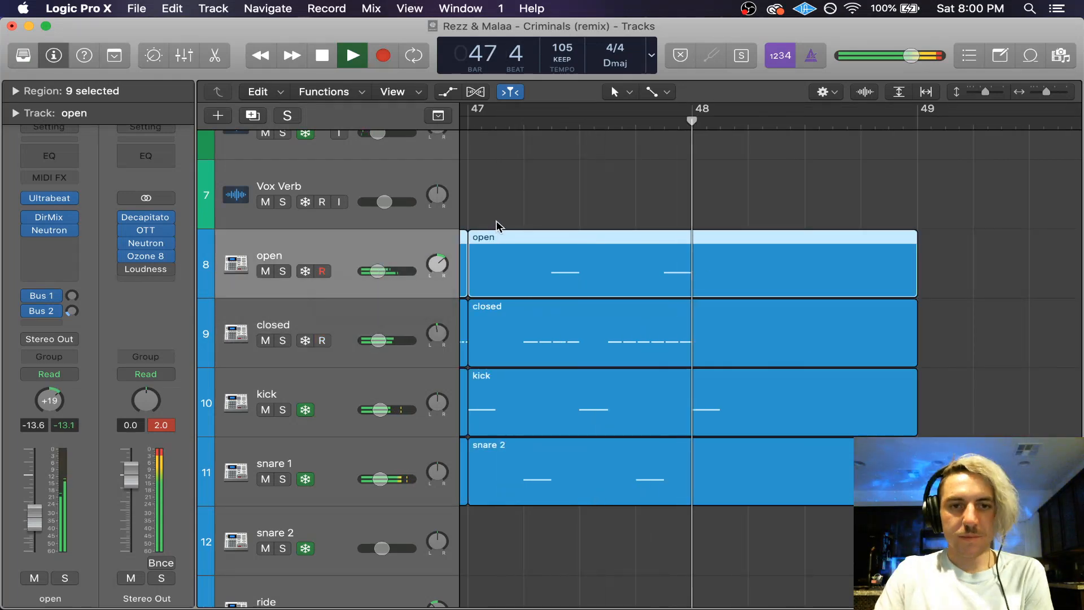
# Step: Stop playback, deselect the open regions and save the project
pyautogui.press('super+Left')
pyautogui.press('super+Left')
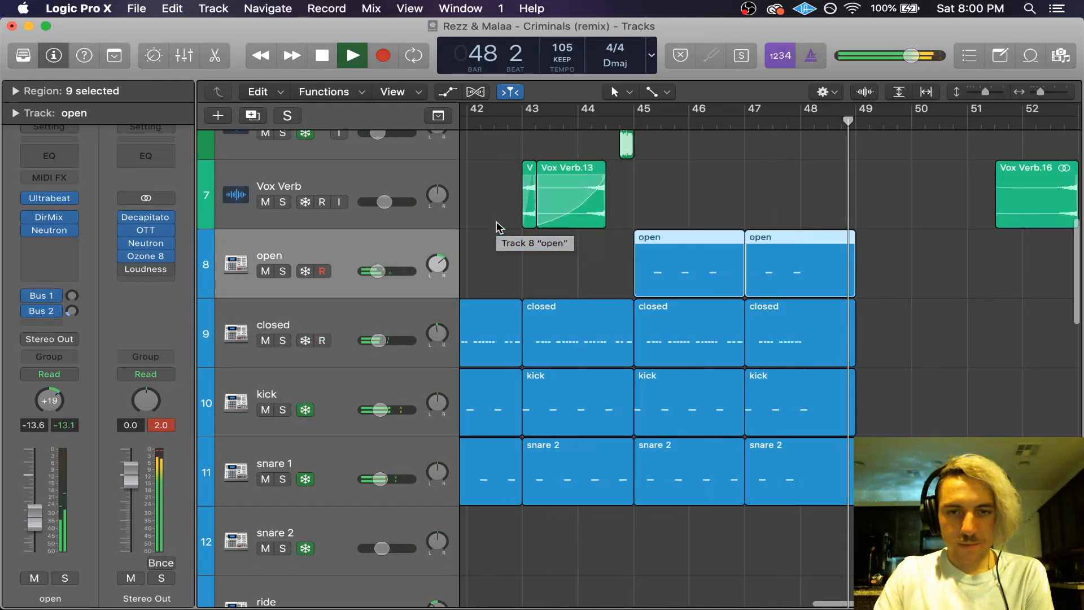
pyautogui.press('super+Left')
pyautogui.press('space')
pyautogui.click(561, 257)
pyautogui.press('super+s')
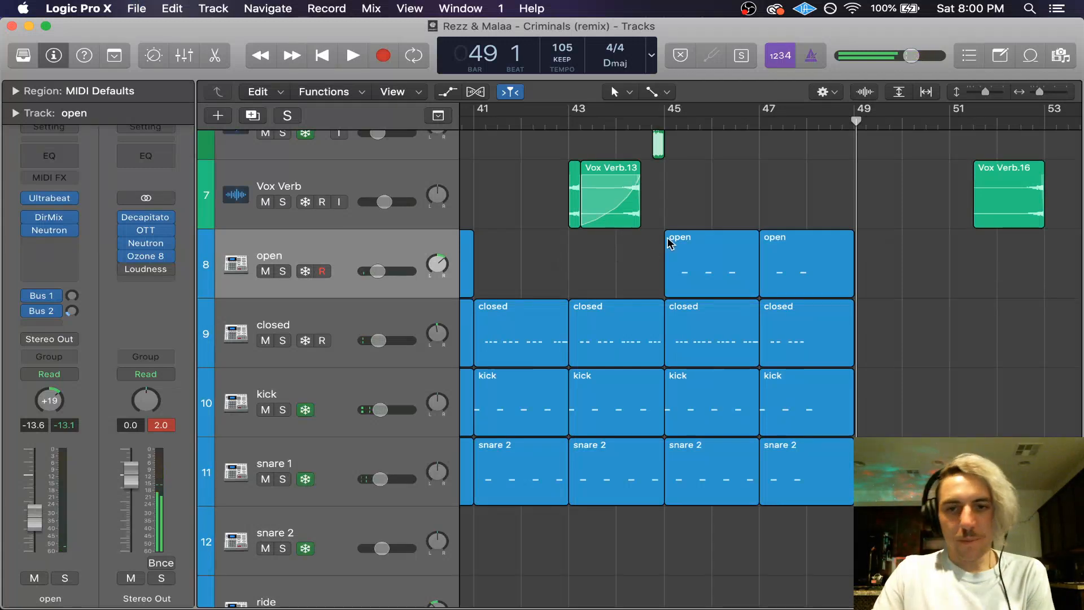
# Step: Place the playhead at bar 48 and look through all tracks to see which regions play from there to bar 49
pyautogui.press('super+Right')
pyautogui.press('super+Right')
pyautogui.scroll(1, 665, 242)
pyautogui.click(749, 289)
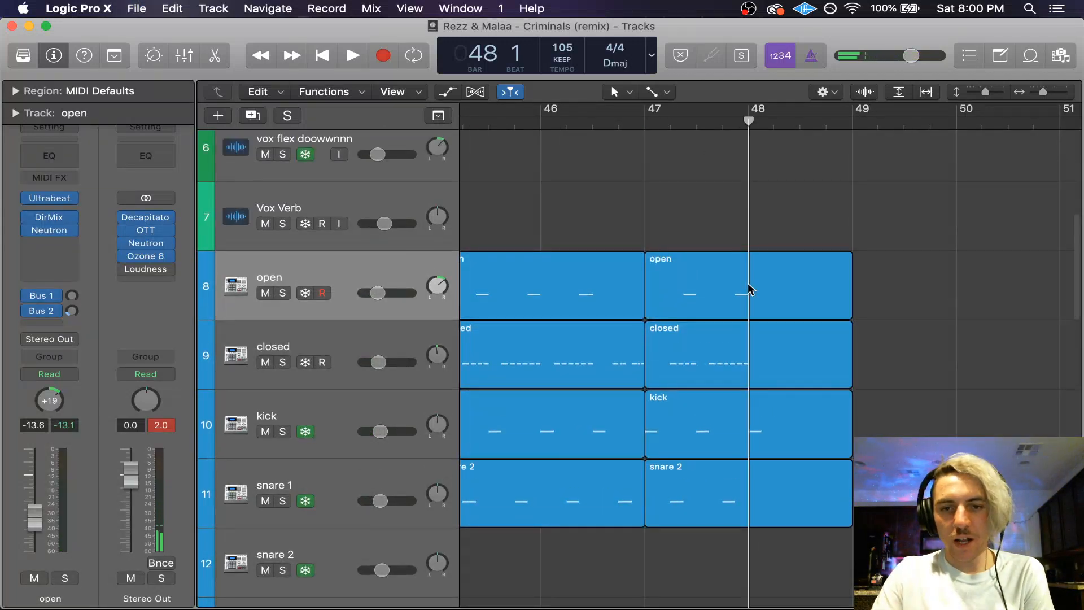
pyautogui.scroll(-10, 750, 289)
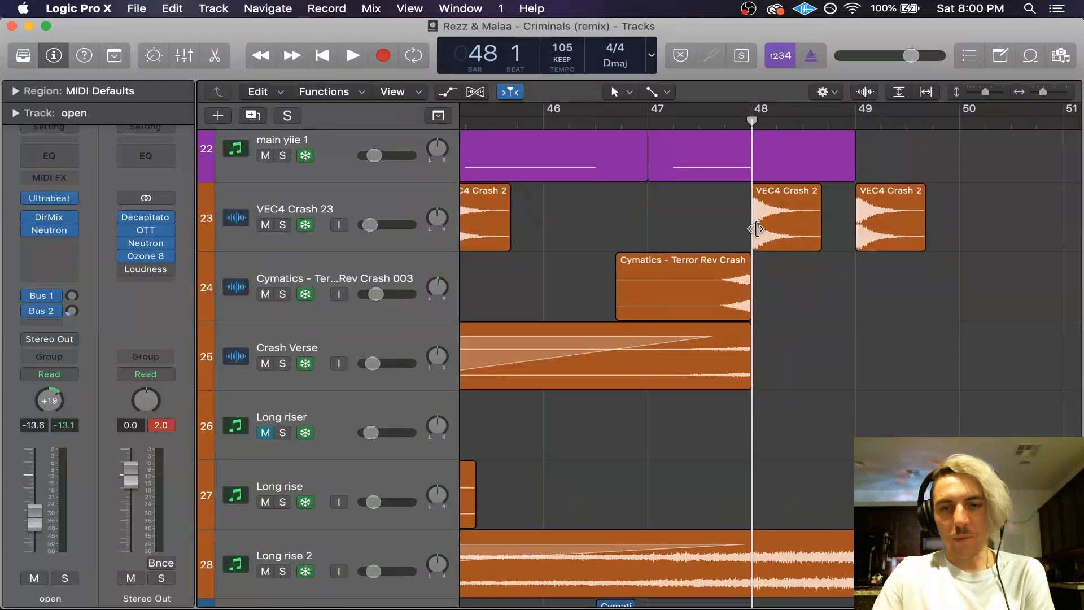
pyautogui.scroll(-3, 790, 305)
pyautogui.scroll(15, 790, 305)
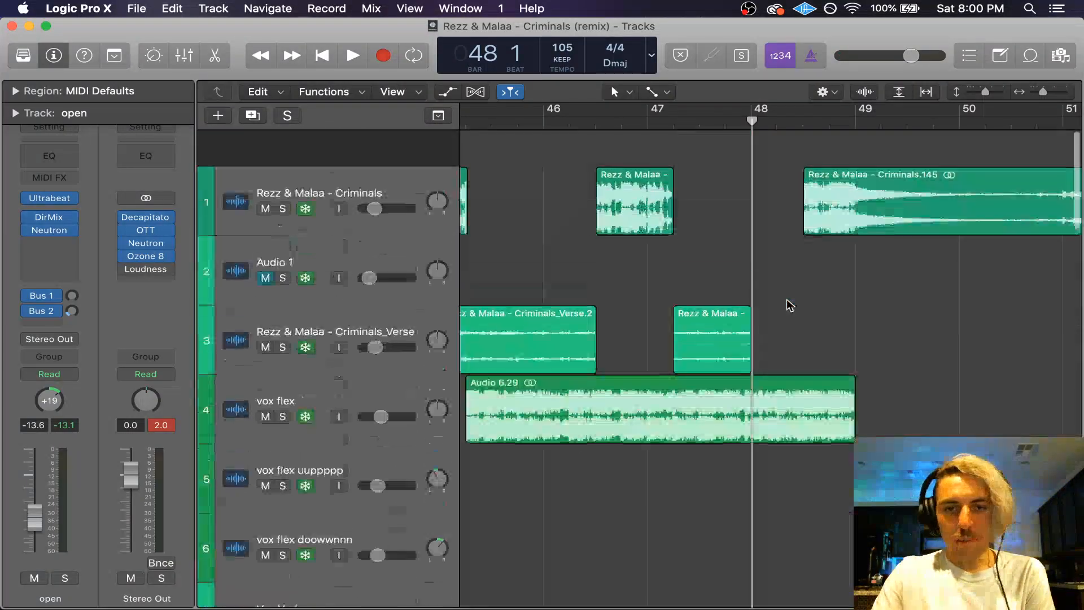
pyautogui.scroll(-15, 789, 305)
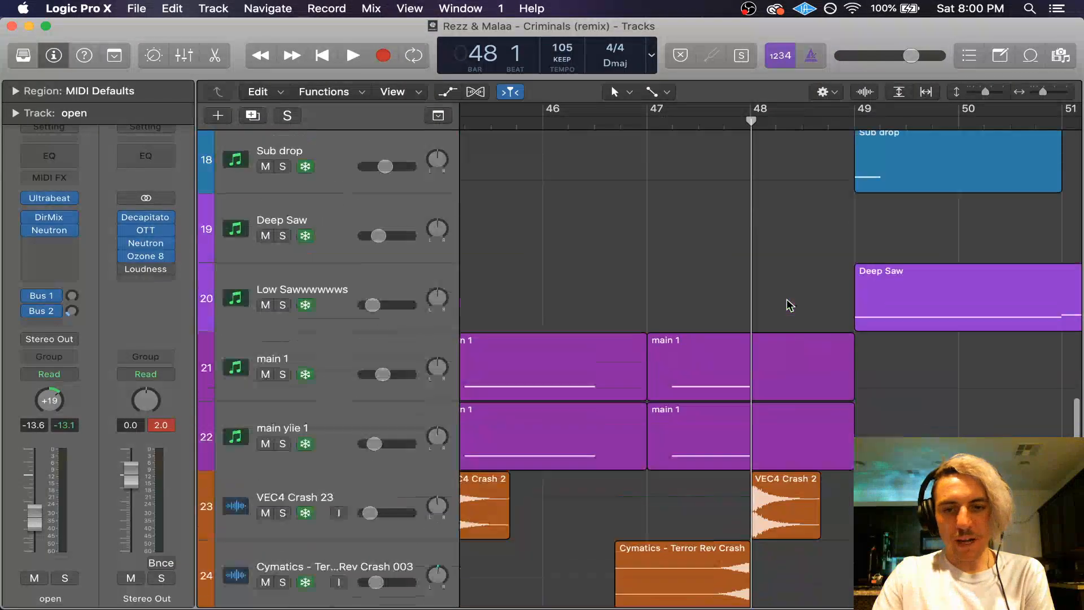
pyautogui.scroll(15, 789, 305)
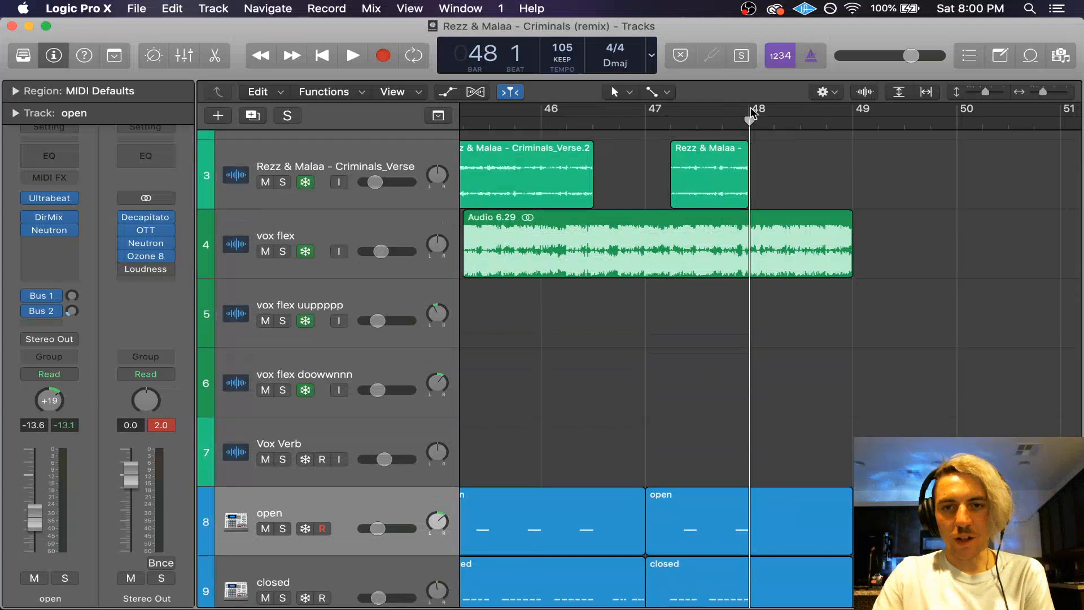
# Step: Mark bar 48 to 49 with a cycle range and examine the vocal, drum and clap tracks within it
pyautogui.moveTo(752, 111); pyautogui.dragTo(852, 111)
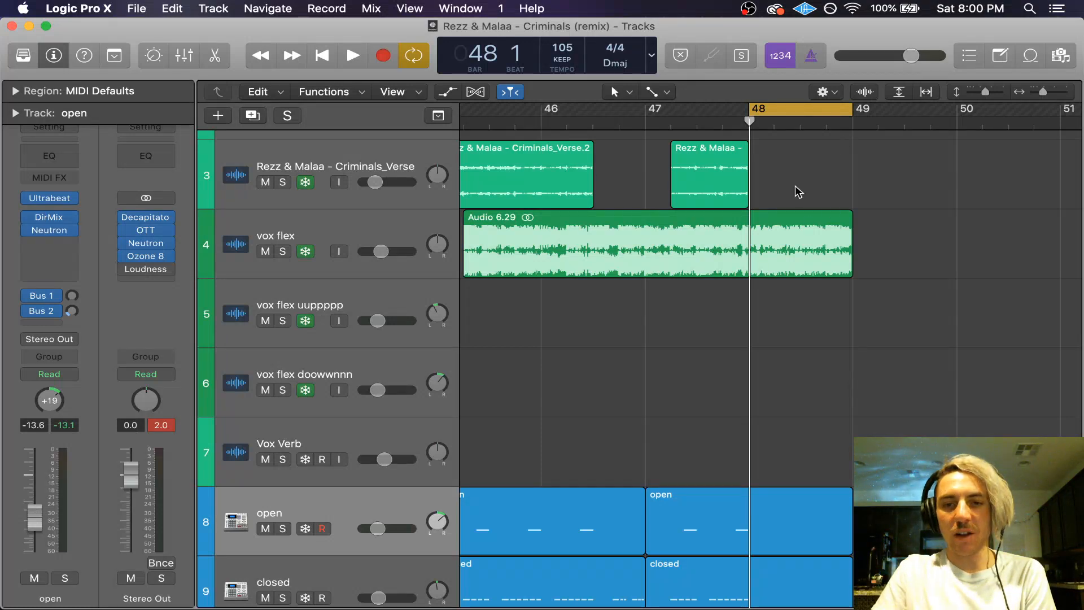
pyautogui.scroll(3, 797, 190)
pyautogui.scroll(-5, 797, 190)
pyautogui.scroll(-5, 797, 191)
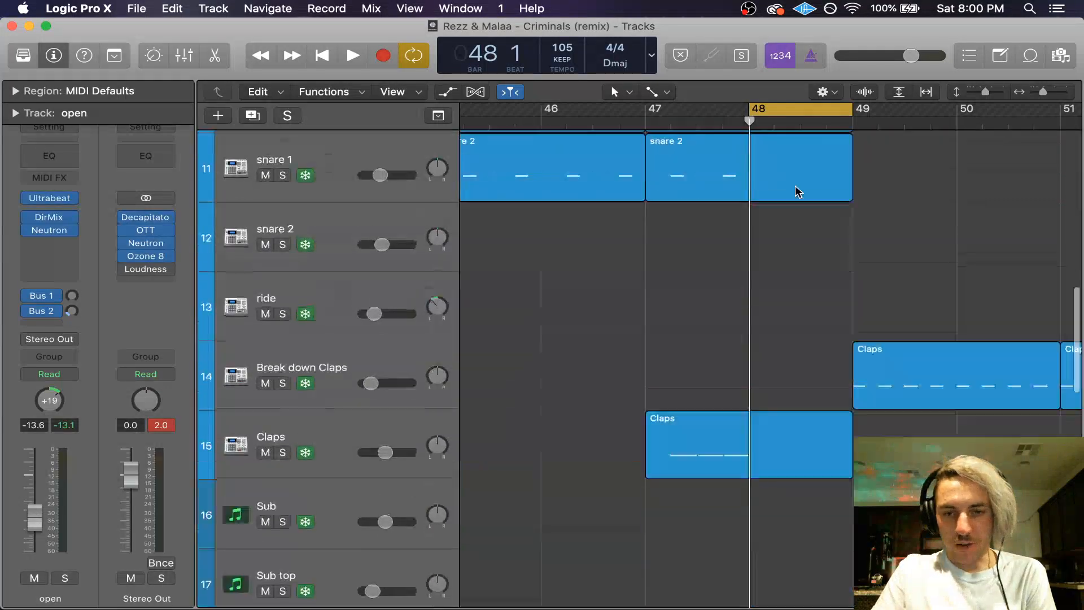
pyautogui.scroll(7, 797, 191)
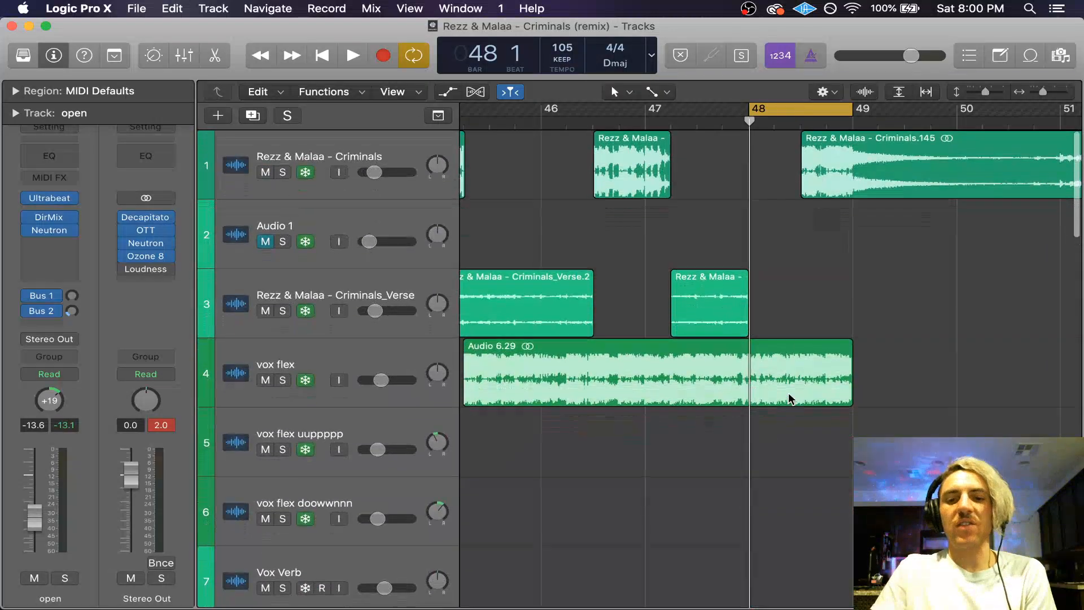
pyautogui.scroll(-15, 801, 317)
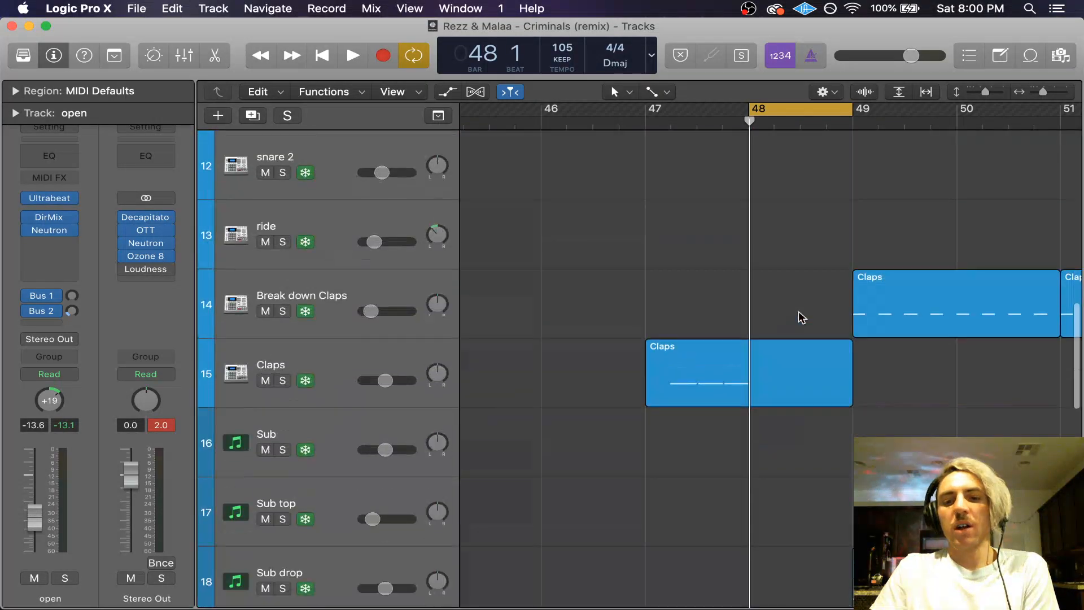
pyautogui.scroll(12, 802, 317)
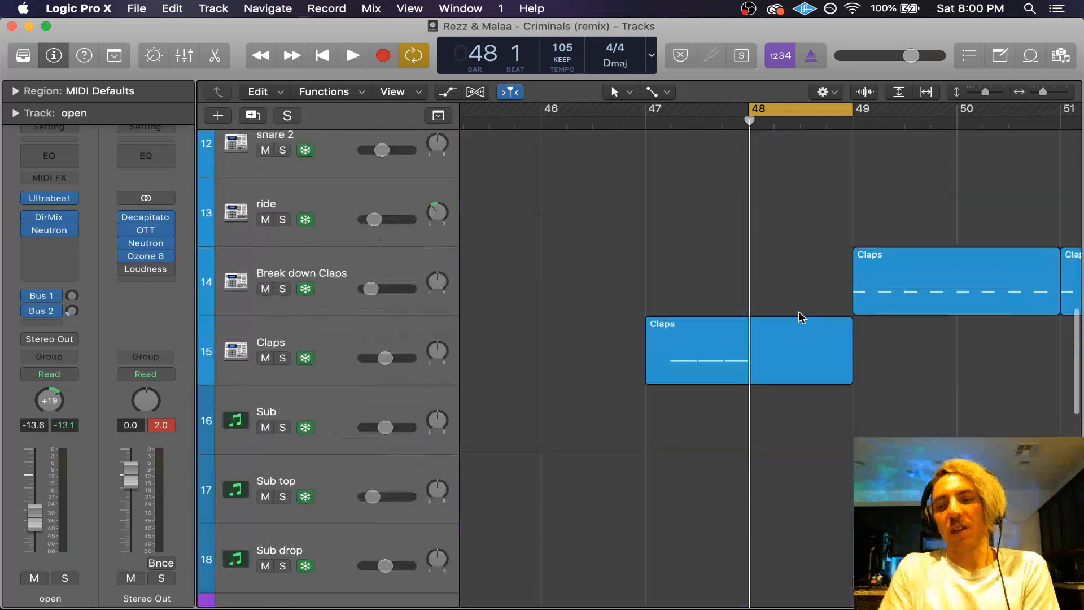
pyautogui.scroll(6, 802, 317)
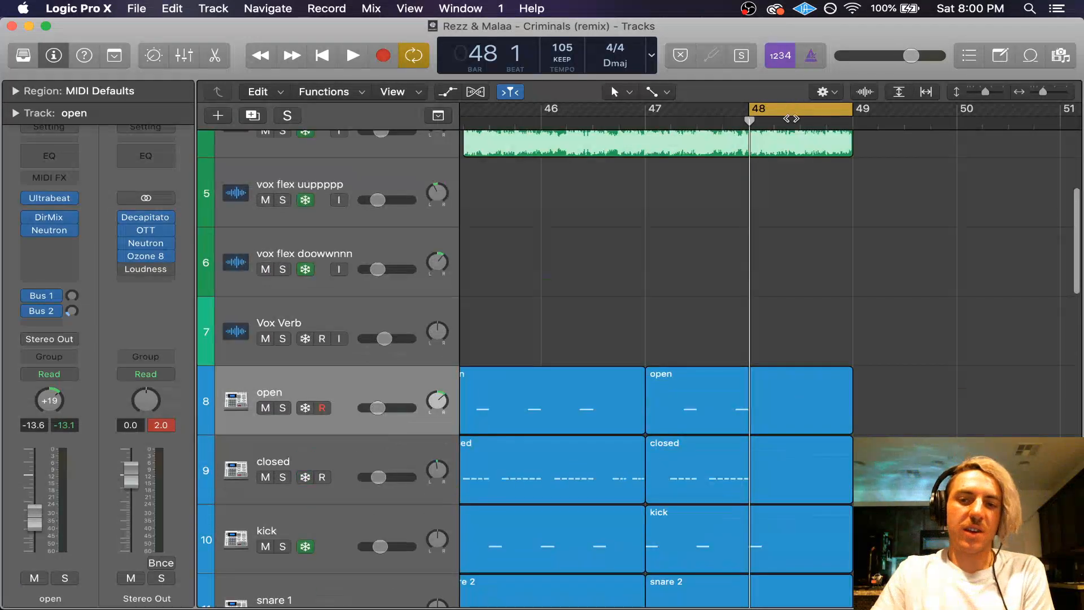
# Step: Set the cycle range to the second half of bar 48, ending at bar 49, above the Criminals.145 region's start
pyautogui.click(799, 120)
pyautogui.click(792, 111)
pyautogui.click(744, 127)
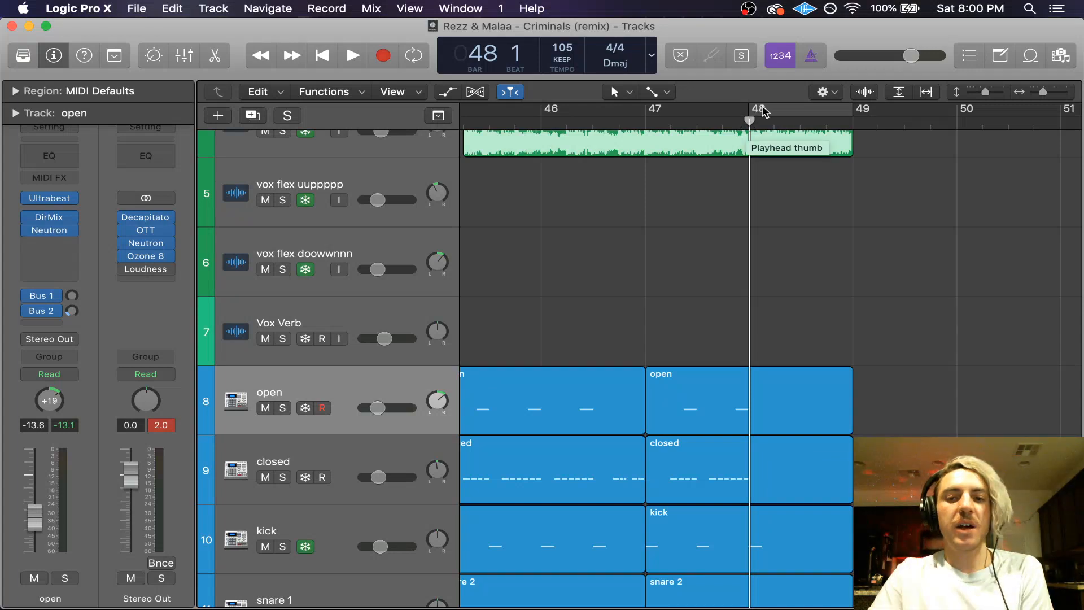
pyautogui.click(763, 110)
pyautogui.scroll(3, 767, 134)
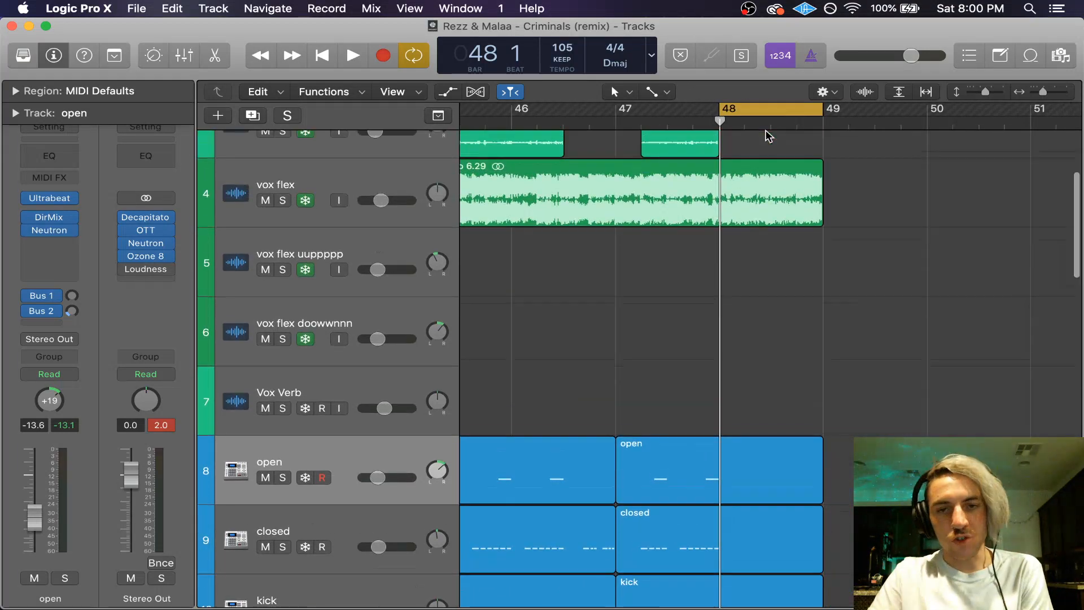
pyautogui.click(768, 126)
pyautogui.moveTo(770, 114); pyautogui.dragTo(815, 117)
pyautogui.scroll(-2, 788, 179)
pyautogui.scroll(5, 789, 178)
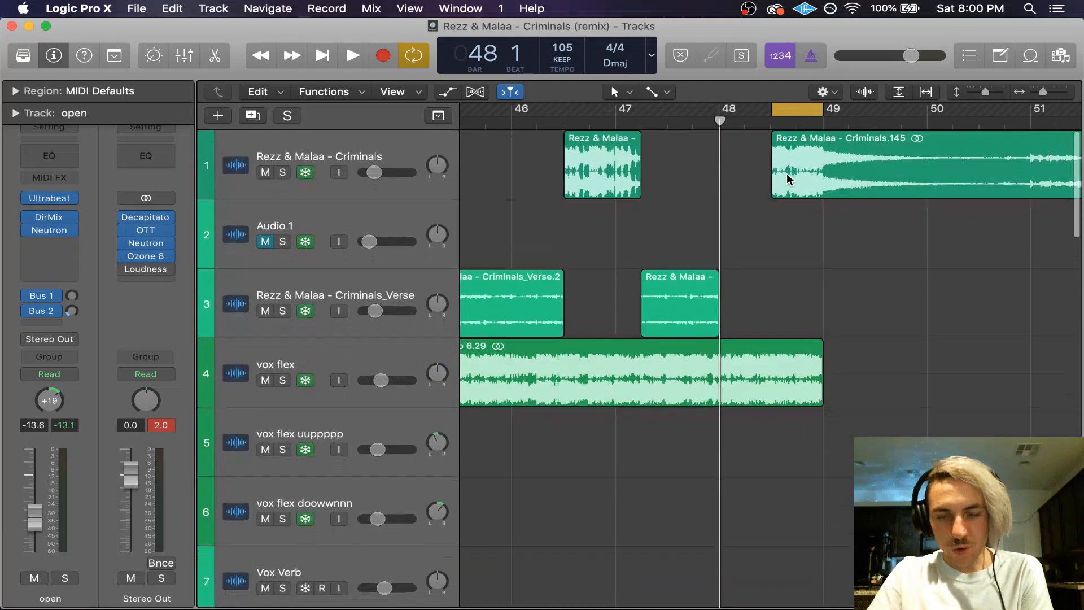
# Step: Turn off the cycle range and play the transition from the middle of bar 48 into bar 49
pyautogui.scroll(-2, 789, 179)
pyautogui.scroll(2, 788, 178)
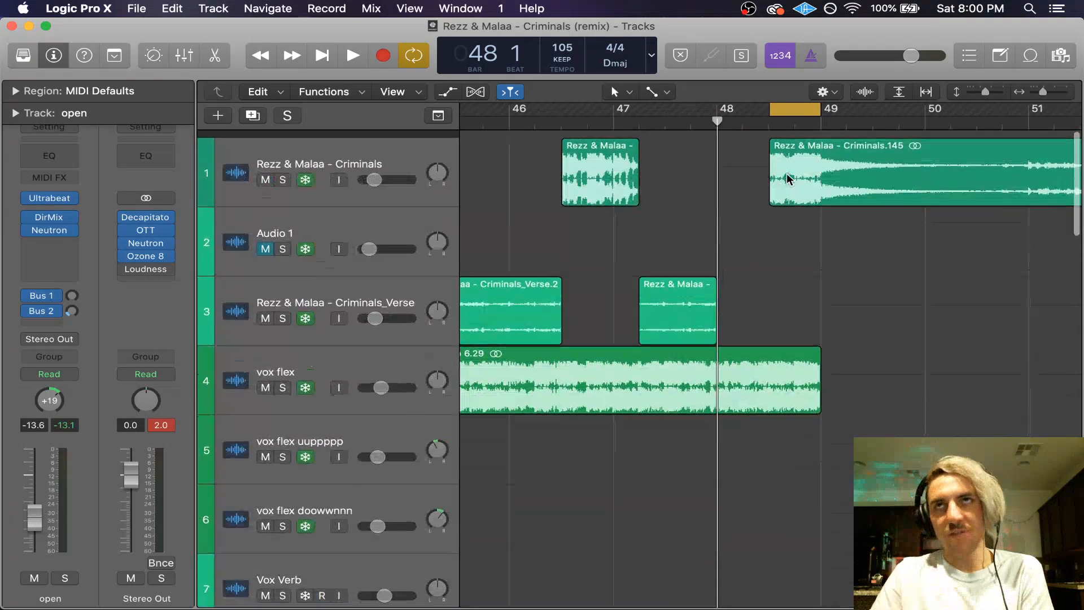
pyautogui.hscroll(1, 788, 175)
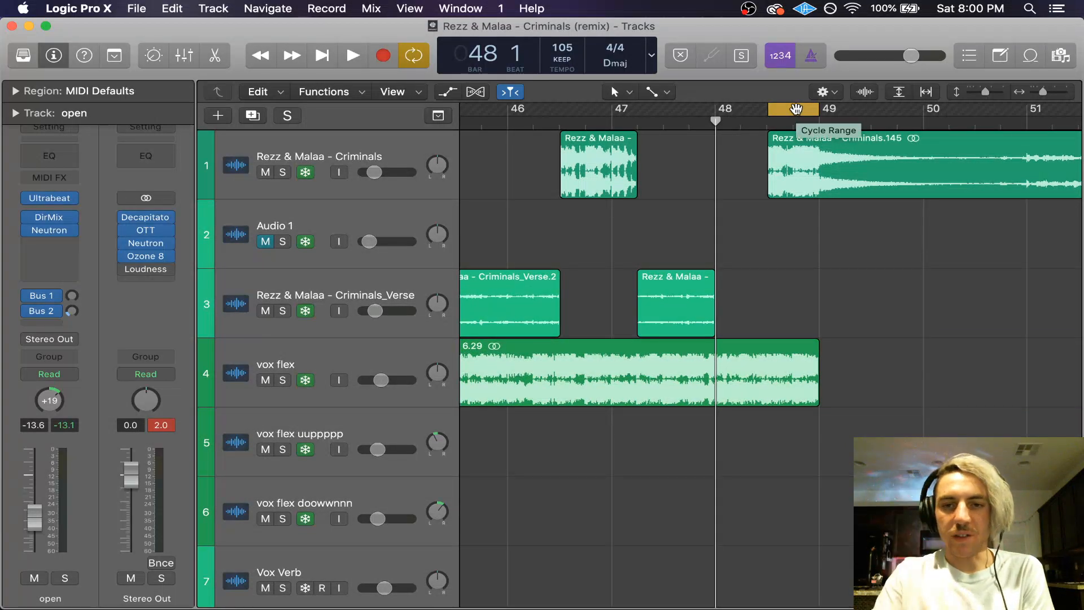
pyautogui.click(796, 109)
pyautogui.doubleClick(765, 121)
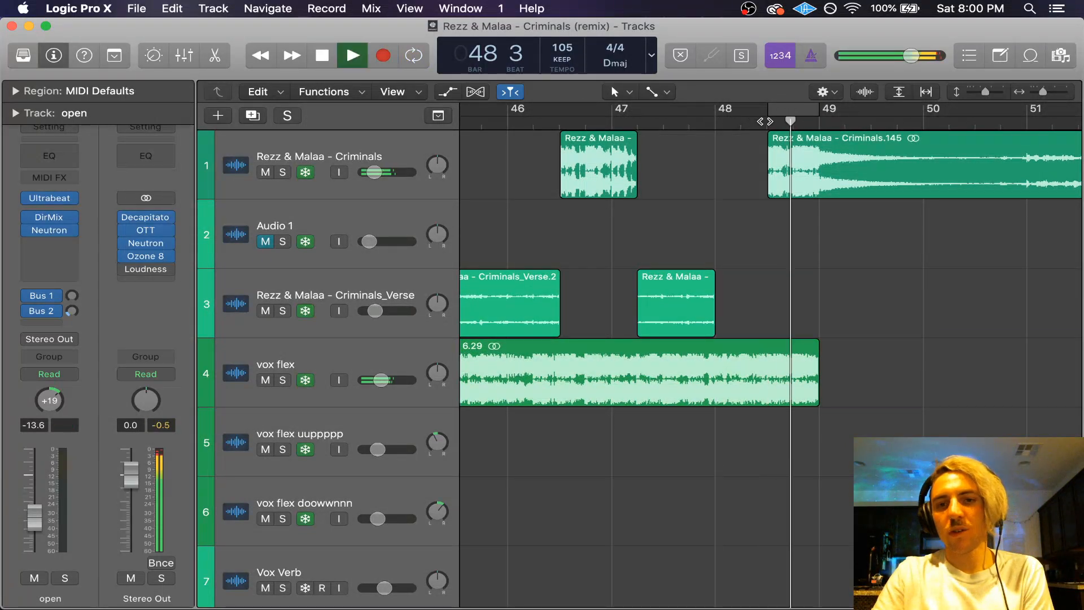
pyautogui.press('space')
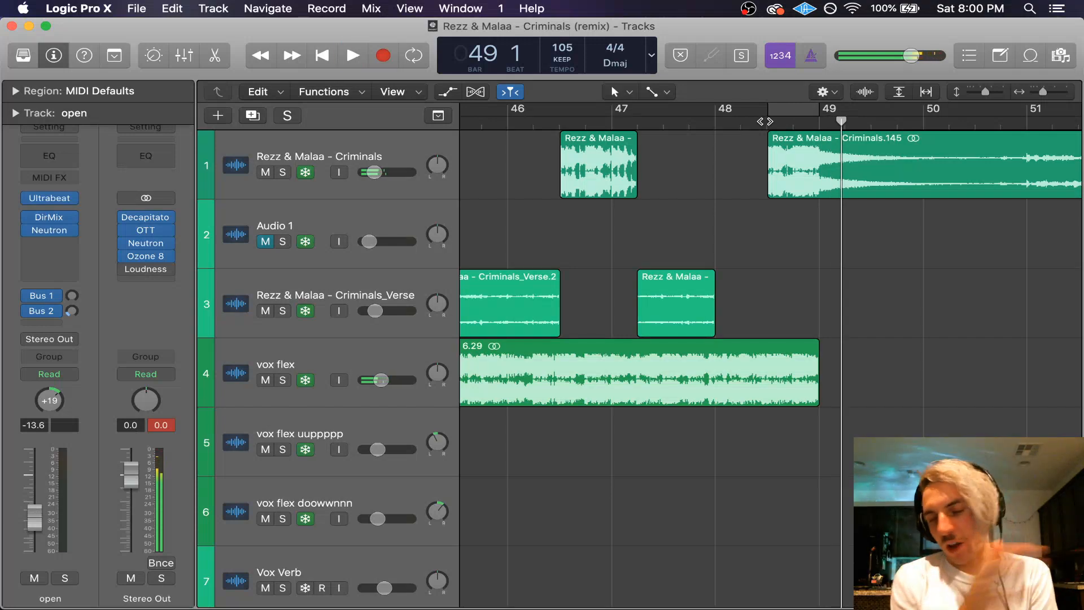
# Step: Select the snare 1 track and unfreeze it so its plug-ins can be edited
pyautogui.scroll(-6, 693, 188)
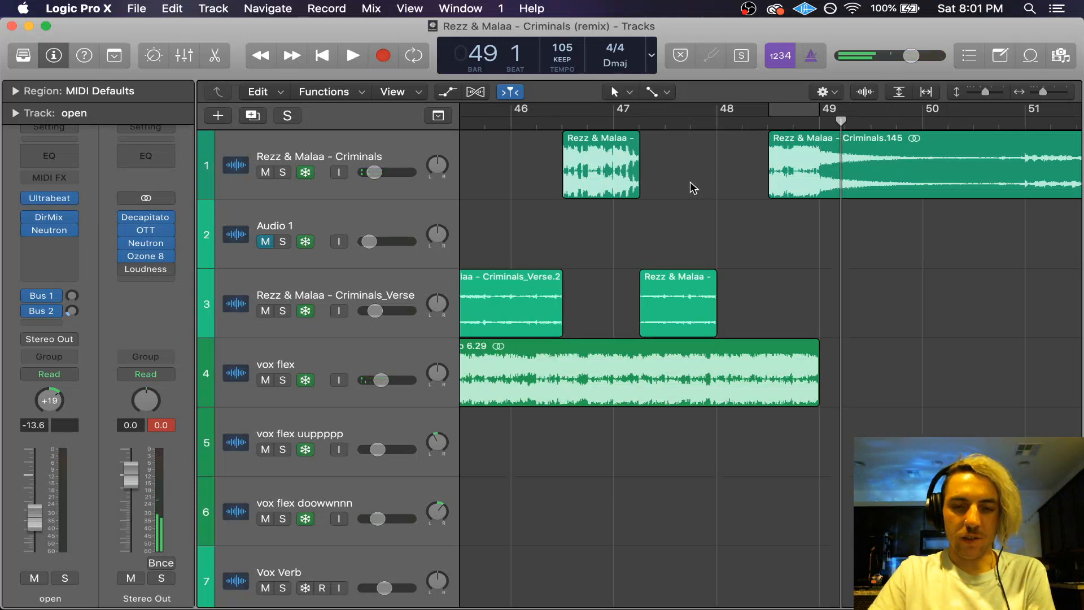
pyautogui.scroll(-6, 693, 188)
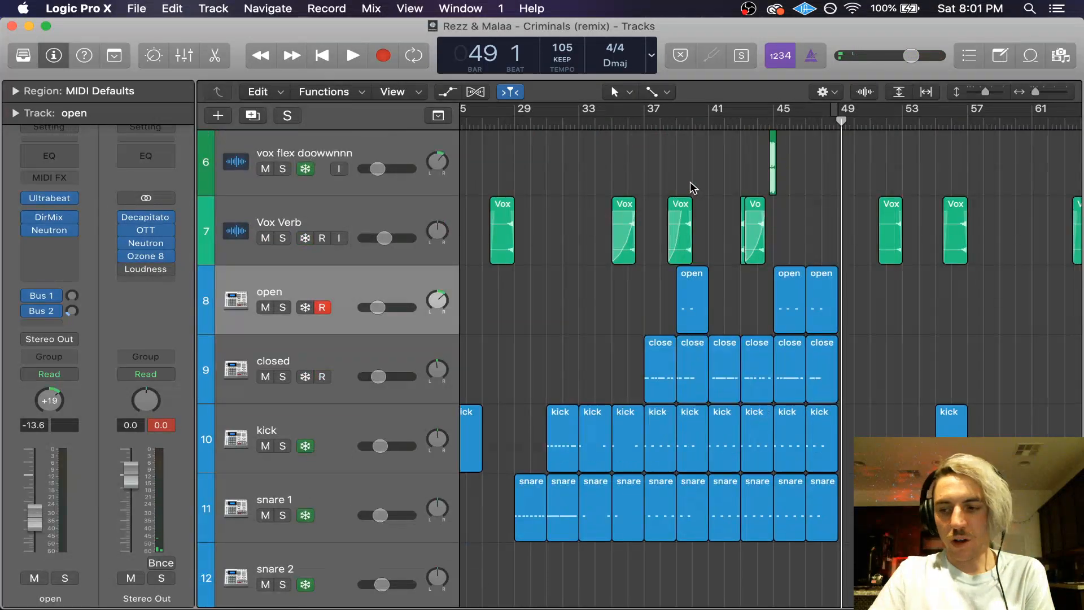
pyautogui.scroll(-2, 693, 188)
pyautogui.scroll(10, 694, 188)
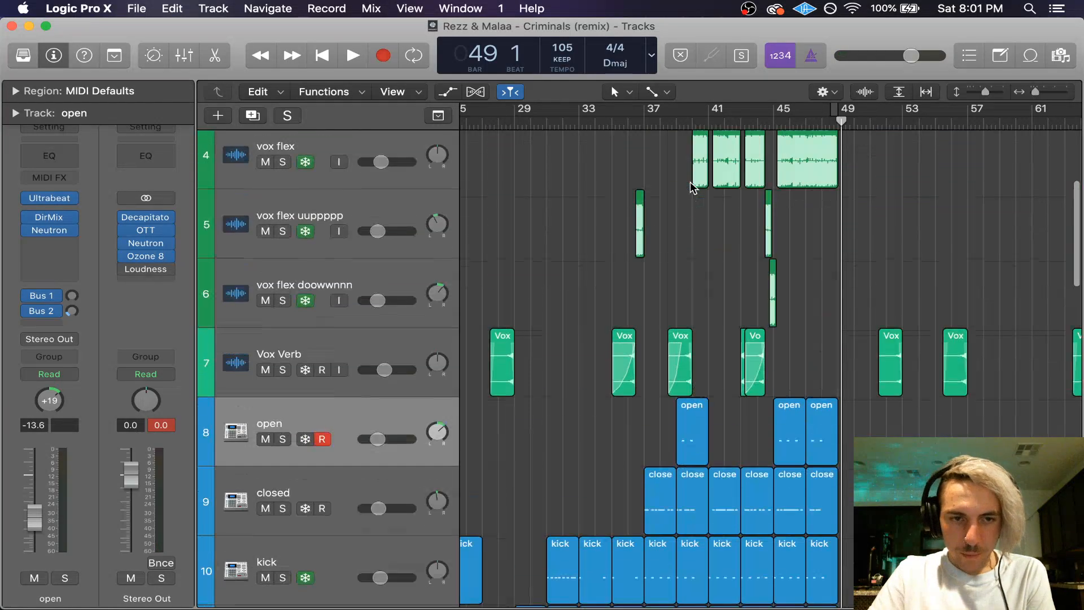
pyautogui.scroll(-12, 693, 188)
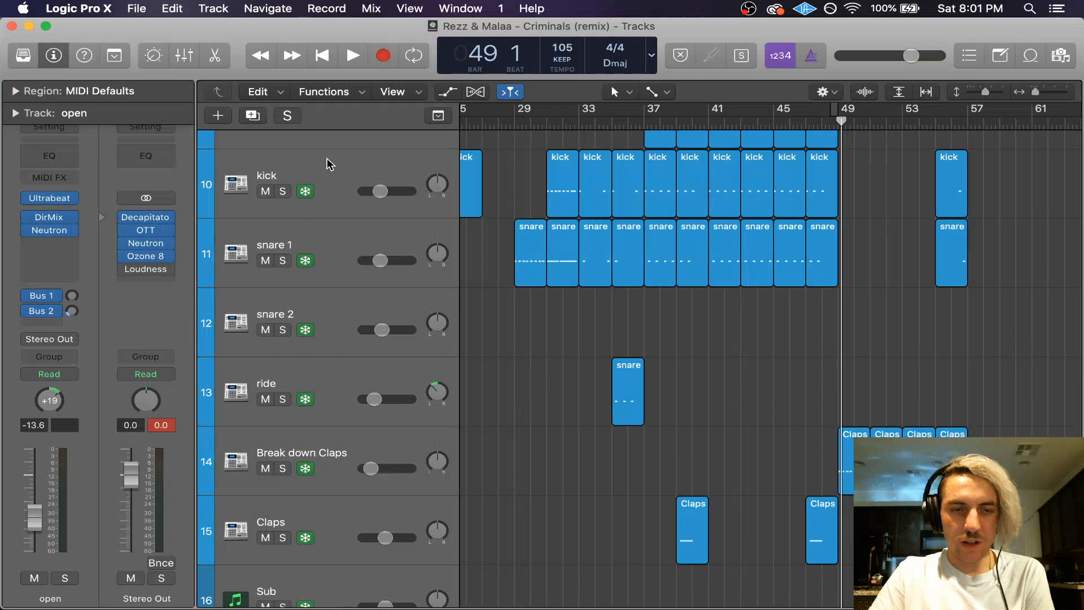
pyautogui.click(333, 194)
pyautogui.click(337, 230)
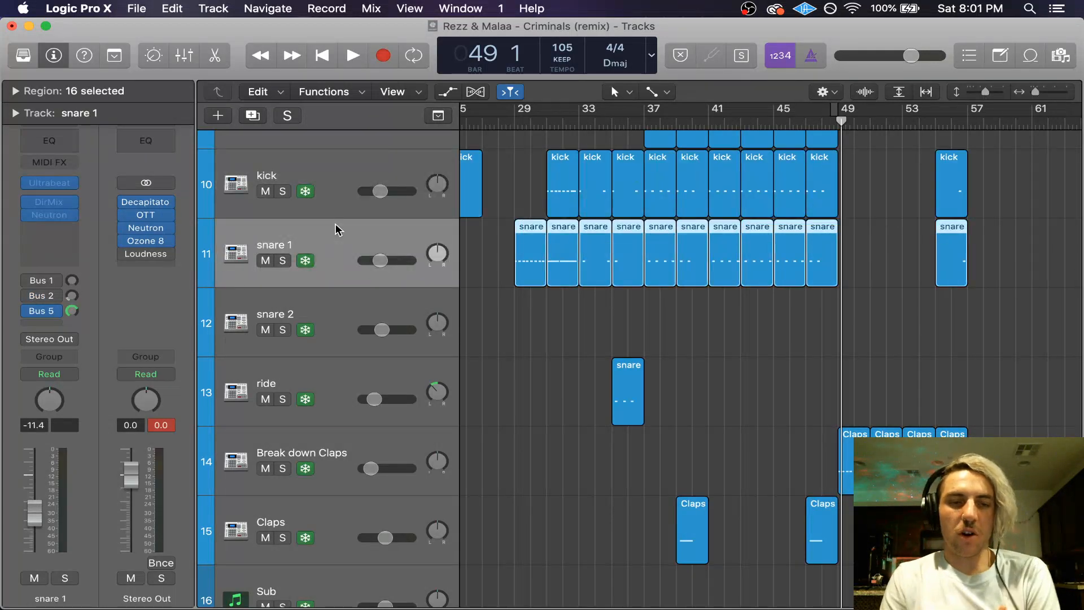
pyautogui.click(305, 261)
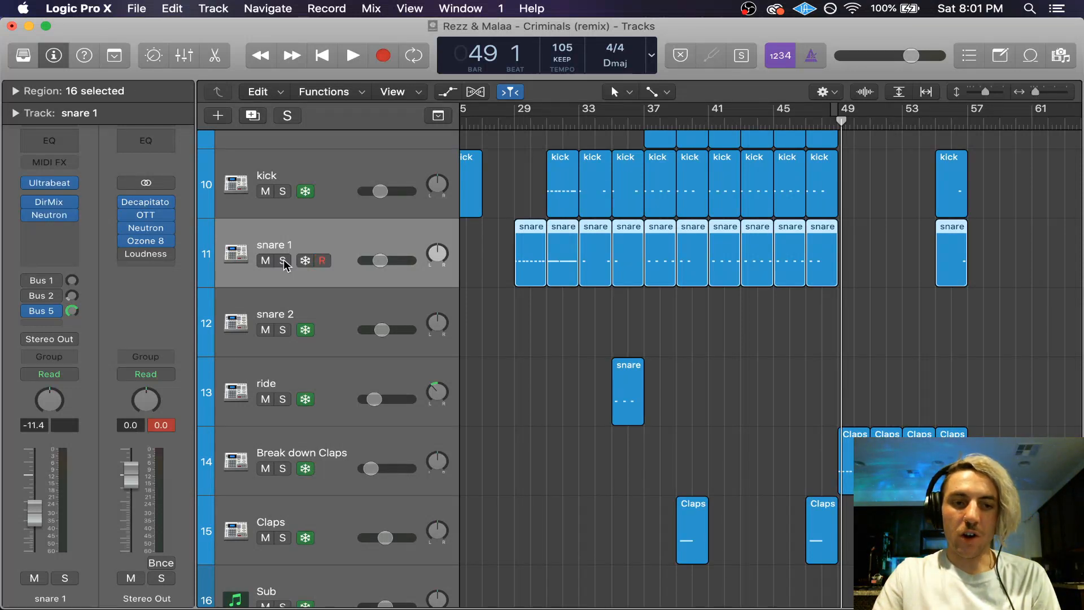
# Step: Solo the snare 1 track and play a short part of it from bar 43
pyautogui.click(283, 260)
pyautogui.press('super+Right')
pyautogui.press('super+Right')
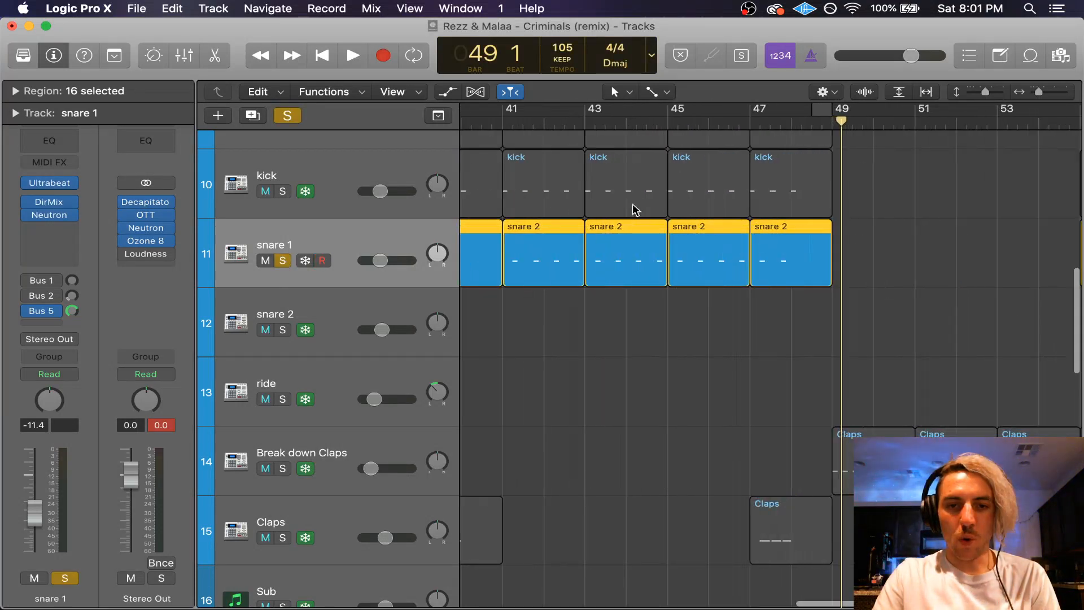
pyautogui.scroll(2, 634, 208)
pyautogui.click(586, 120)
pyautogui.press('space')
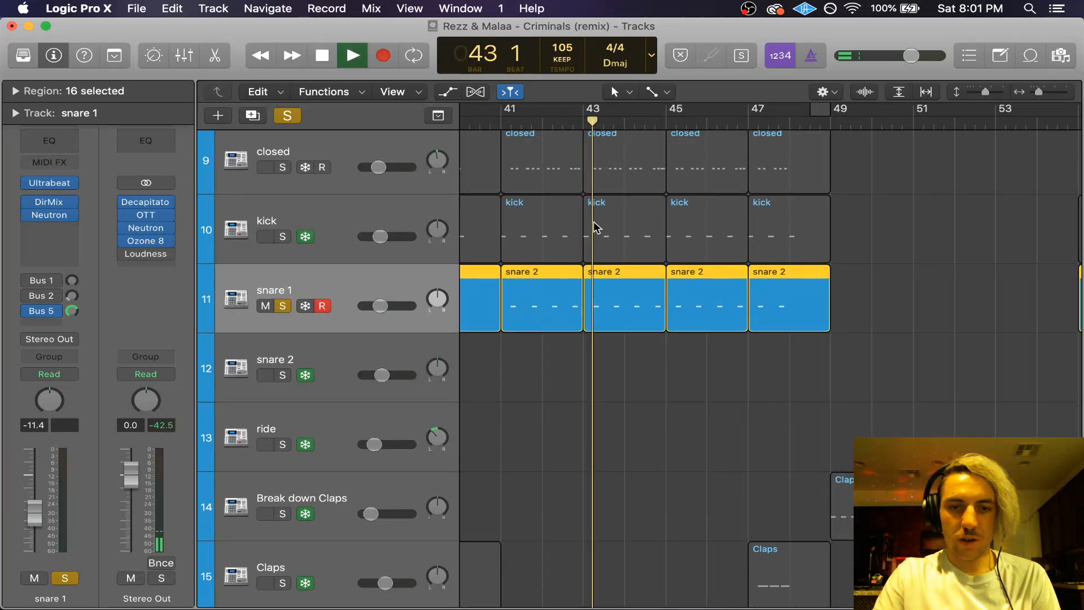
pyautogui.press('space')
# Step: Open Neutron on snare 1, let Updater reopen its windows, and examine equalizer band 3 at 718 Hz
pyautogui.moveTo(51, 218)
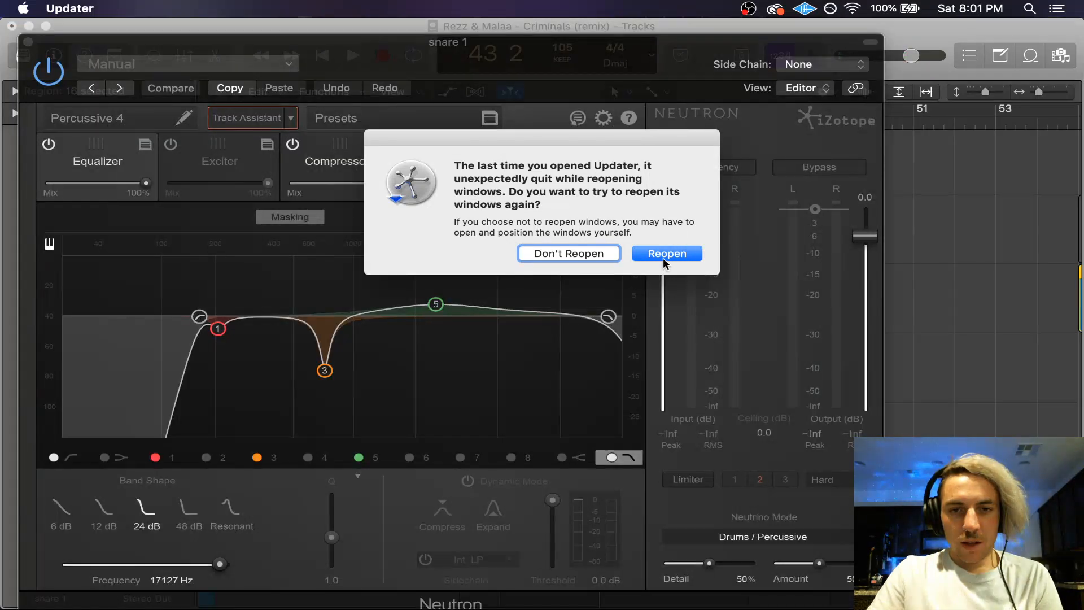
pyautogui.click(667, 254)
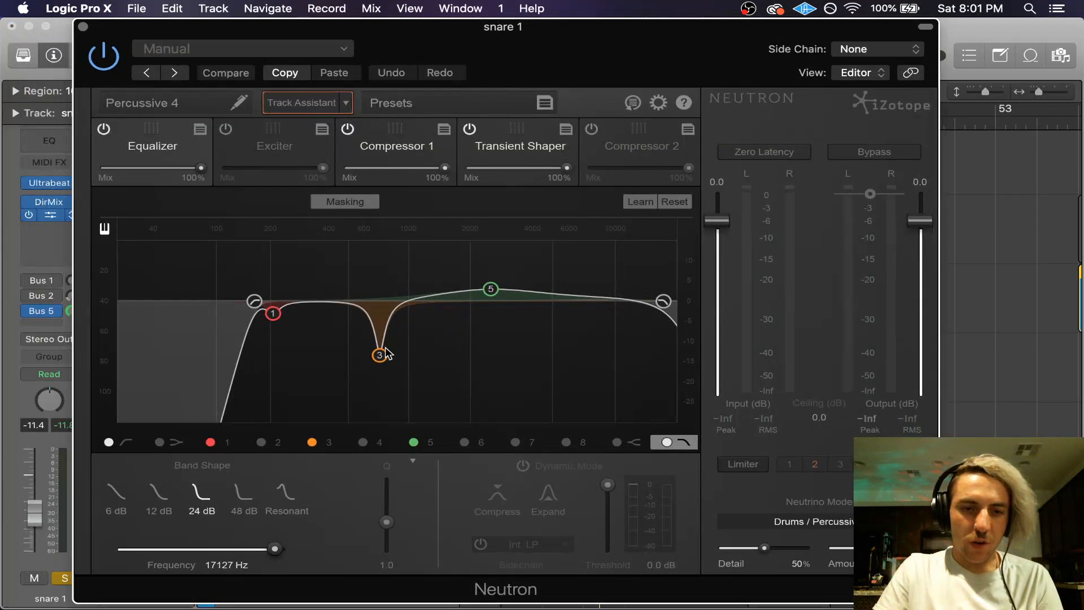
pyautogui.click(380, 355)
pyautogui.click(483, 235)
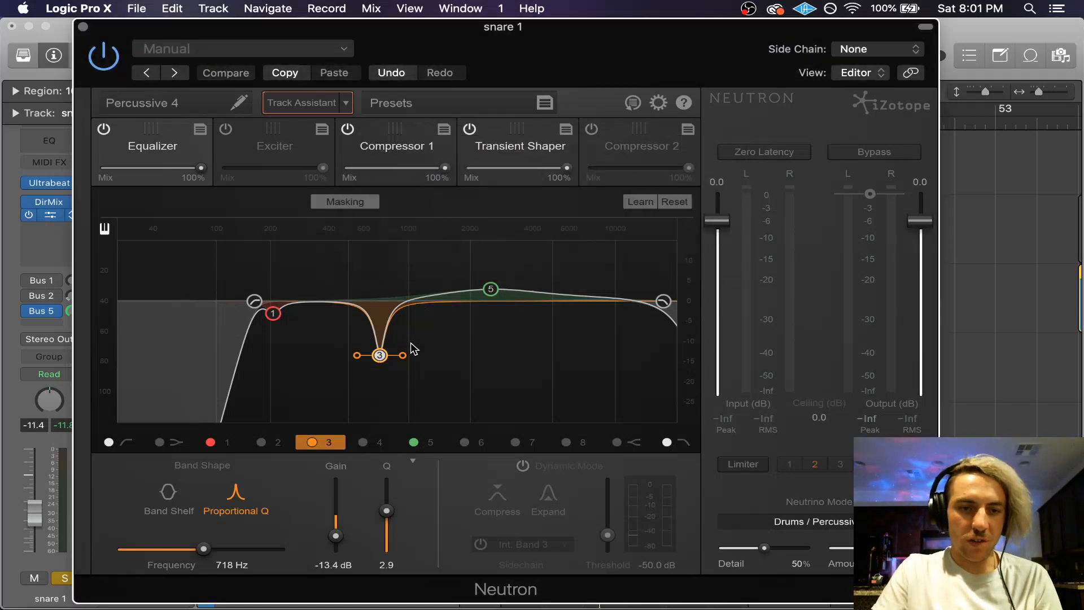
pyautogui.click(374, 359)
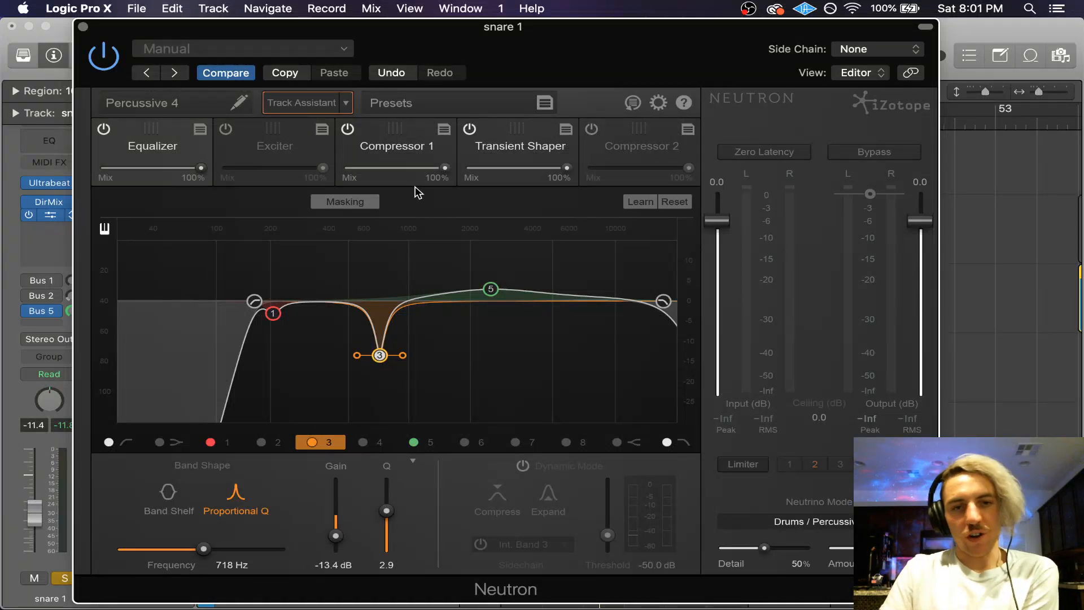
# Step: Examine the settings of Neutron's Compressor 1 and Transient Shaper on snare 1, comparing them with its Equalizer
pyautogui.click(401, 150)
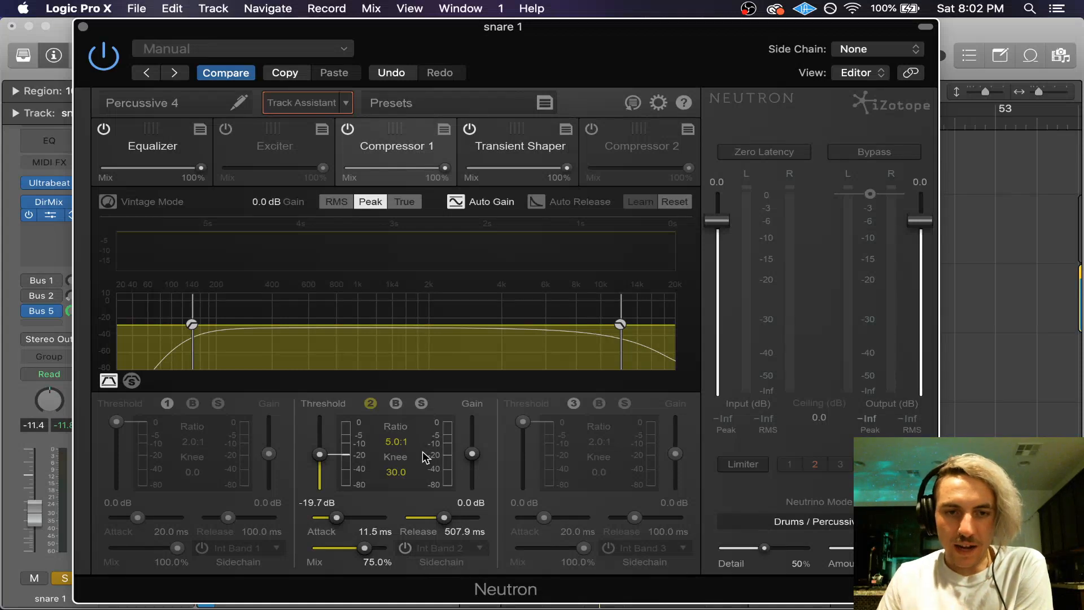
pyautogui.click(516, 145)
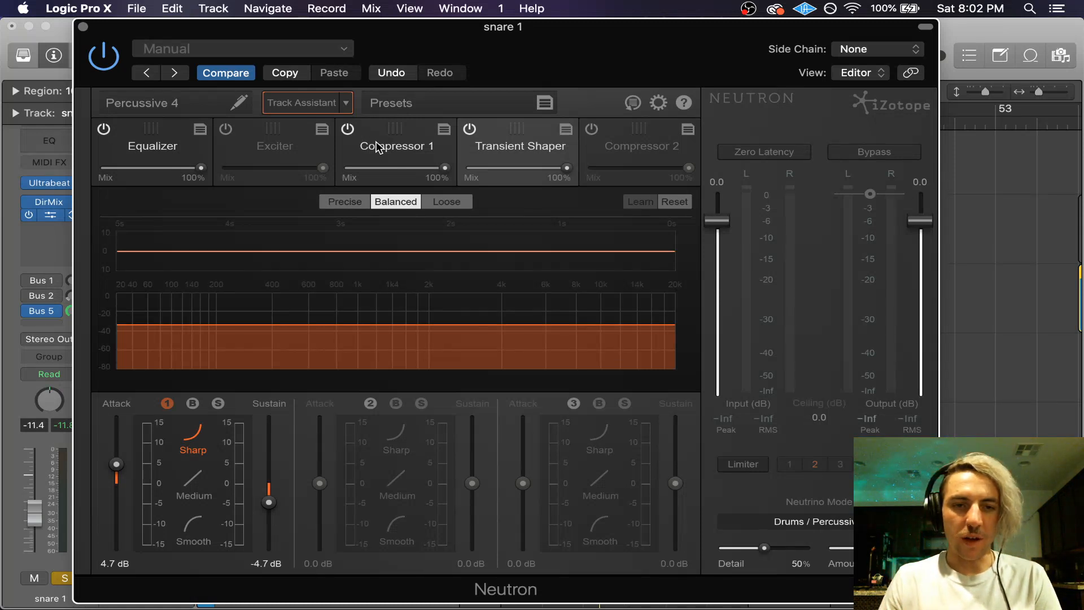
pyautogui.click(412, 146)
pyautogui.click(503, 147)
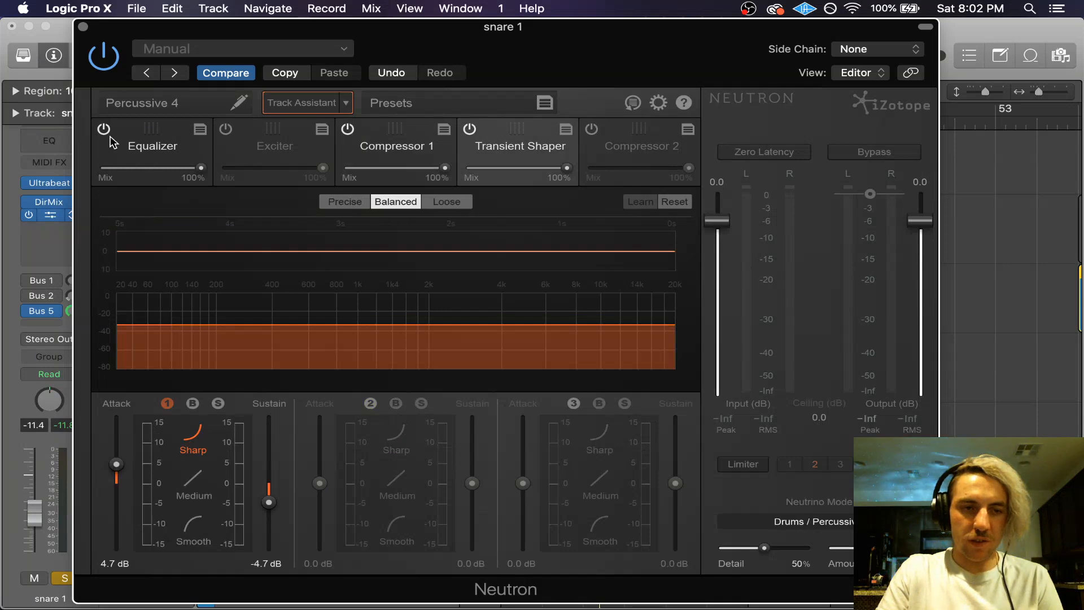
pyautogui.click(167, 144)
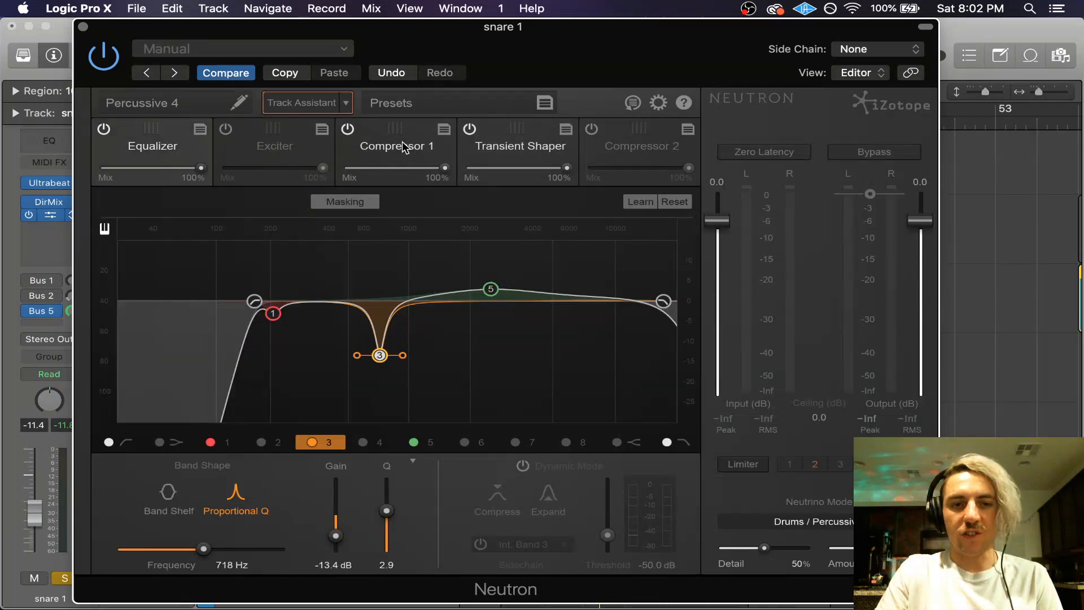
pyautogui.click(424, 148)
pyautogui.click(192, 154)
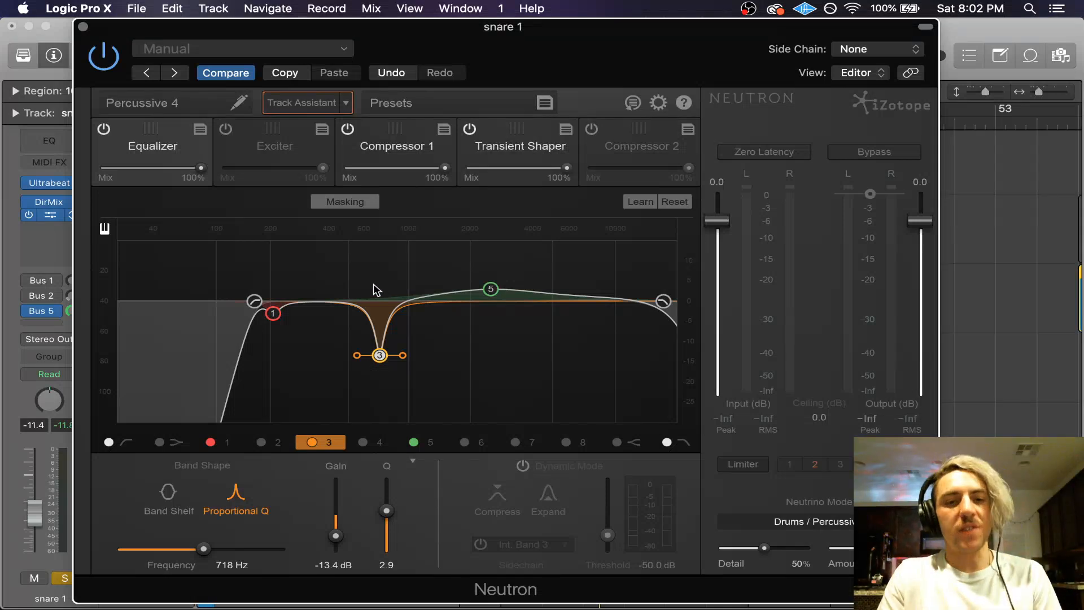
pyautogui.click(404, 150)
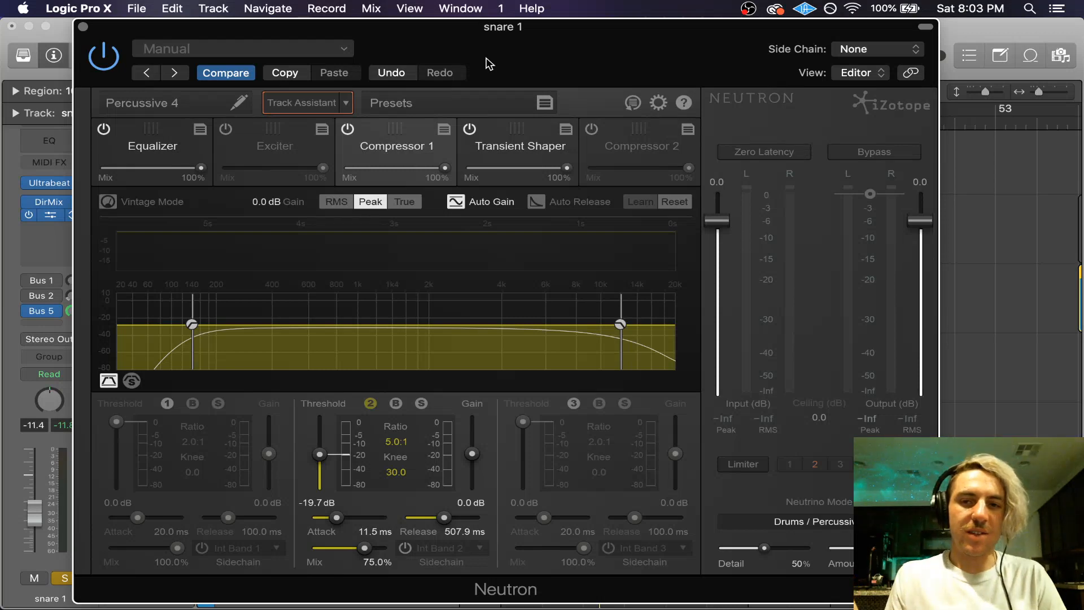
pyautogui.click(507, 157)
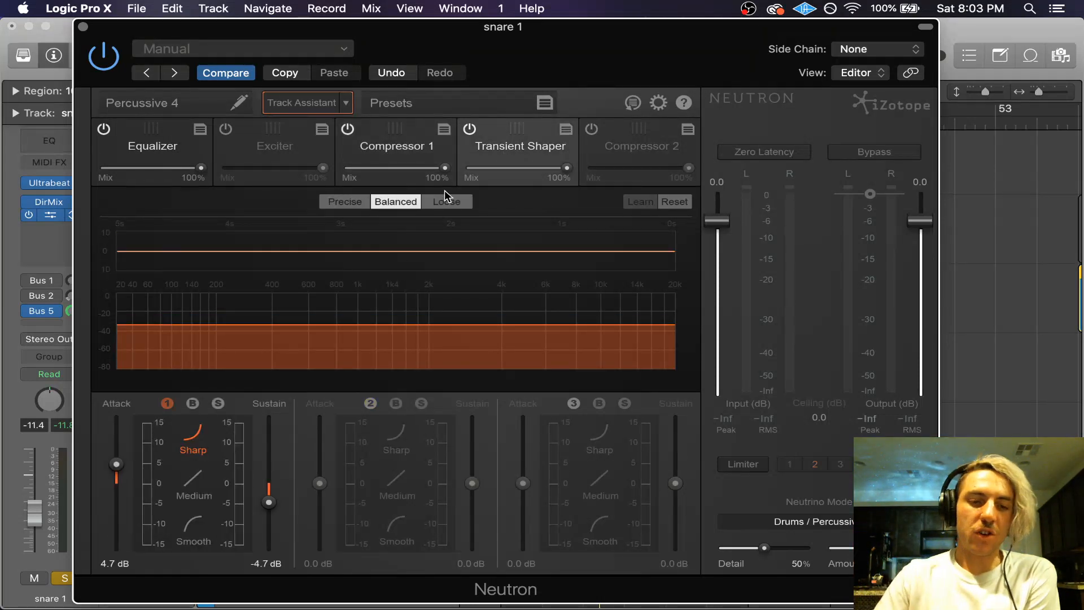
# Step: Play the soloed snare to observe how the Transient Shaper treats each hit, and close the Neutron window
pyautogui.press('space')
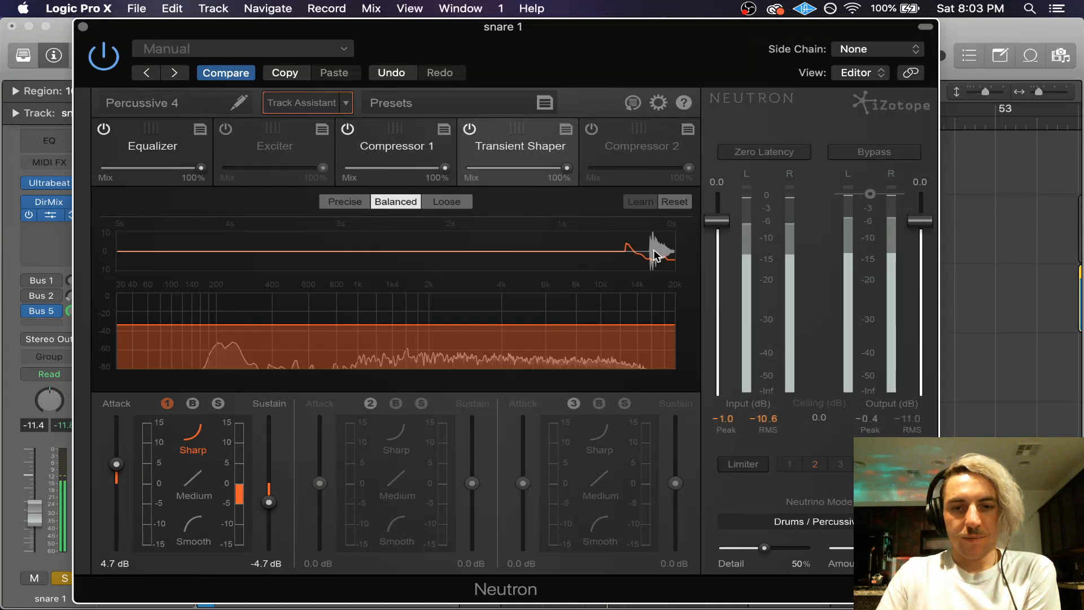
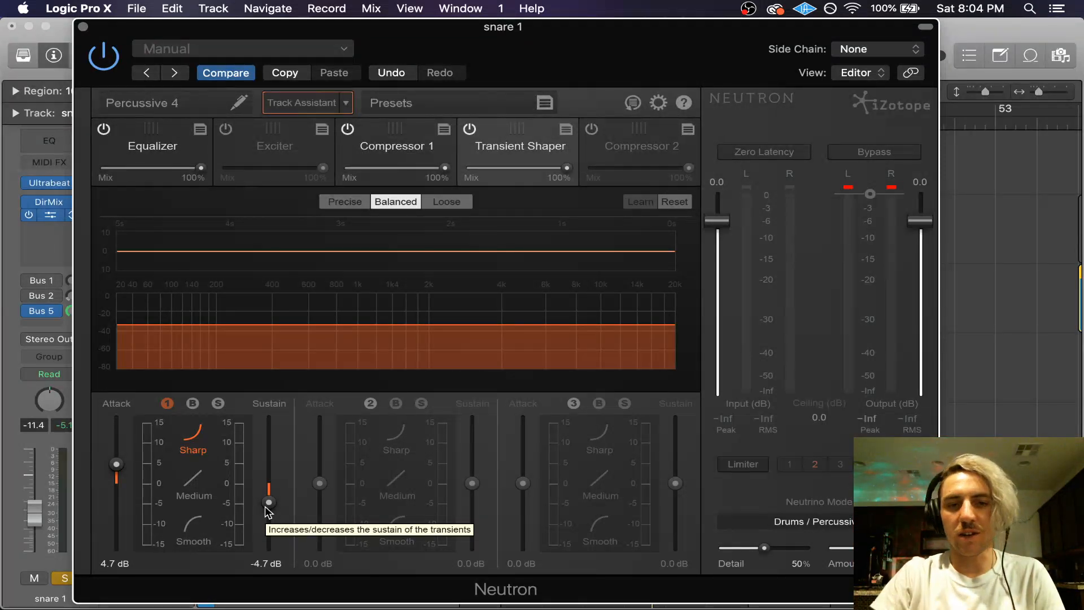
pyautogui.press('space')
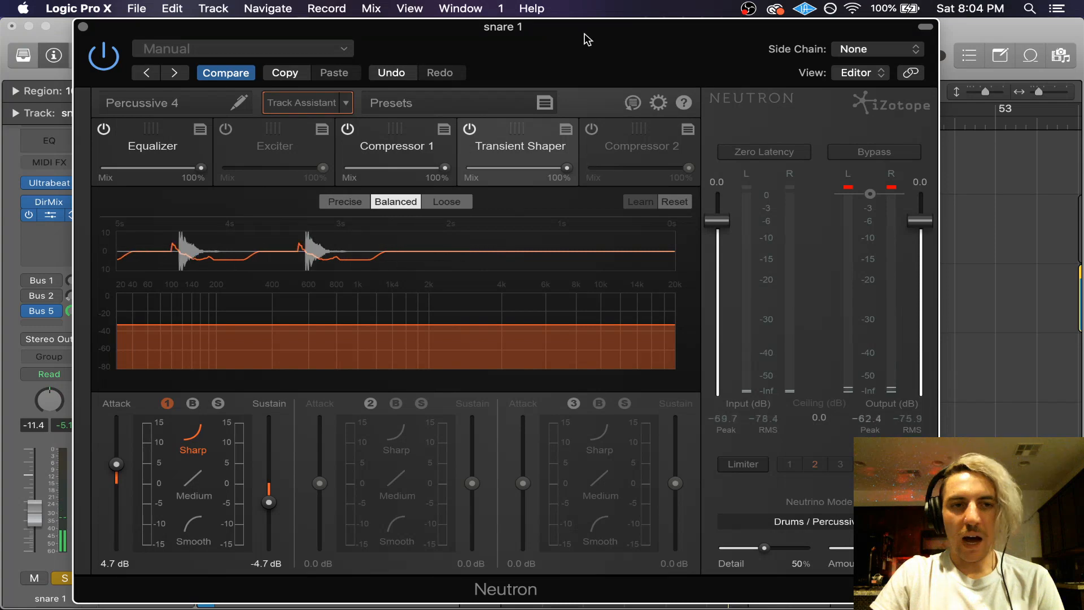
pyautogui.moveTo(583, 36); pyautogui.dragTo(629, 33)
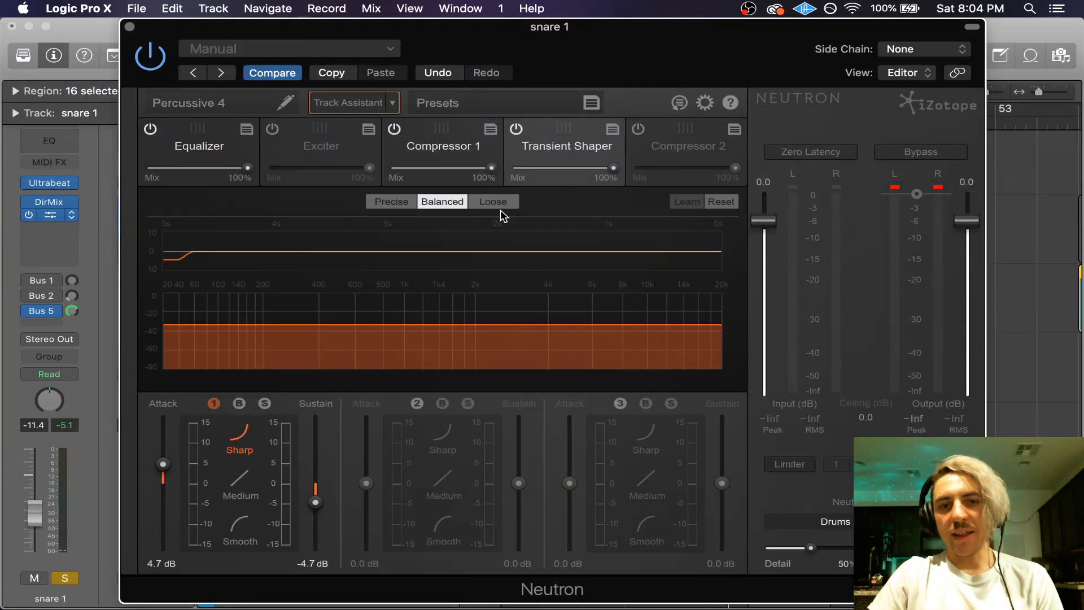
pyautogui.click(129, 27)
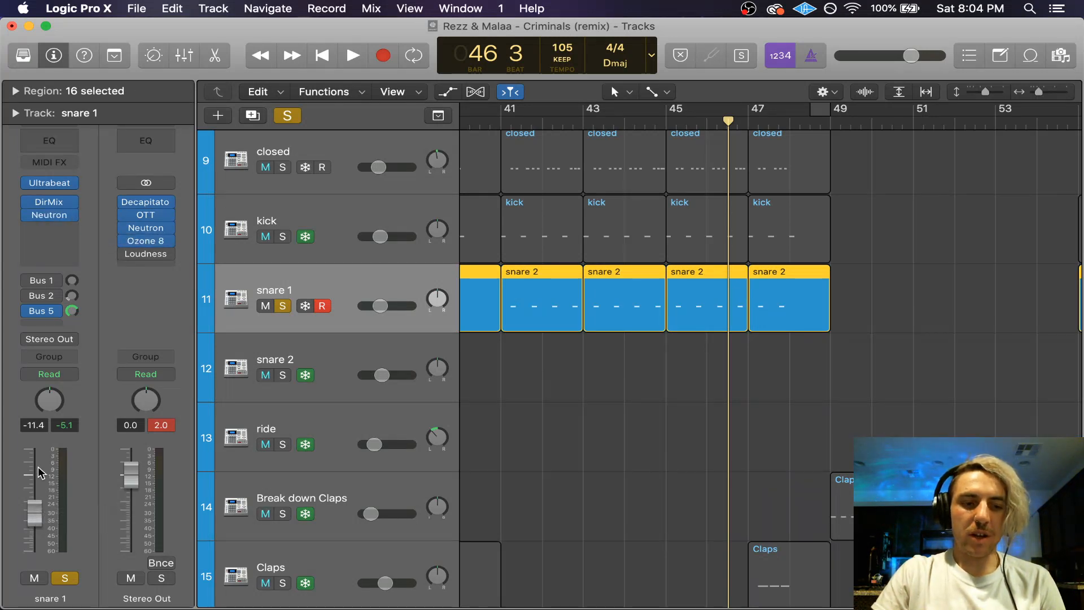
# Step: Bypass Decapitator, OTT, Neutron and Ozone 8 on the Stereo Out and check the soloed snare's peak levels before and after
pyautogui.press('space')
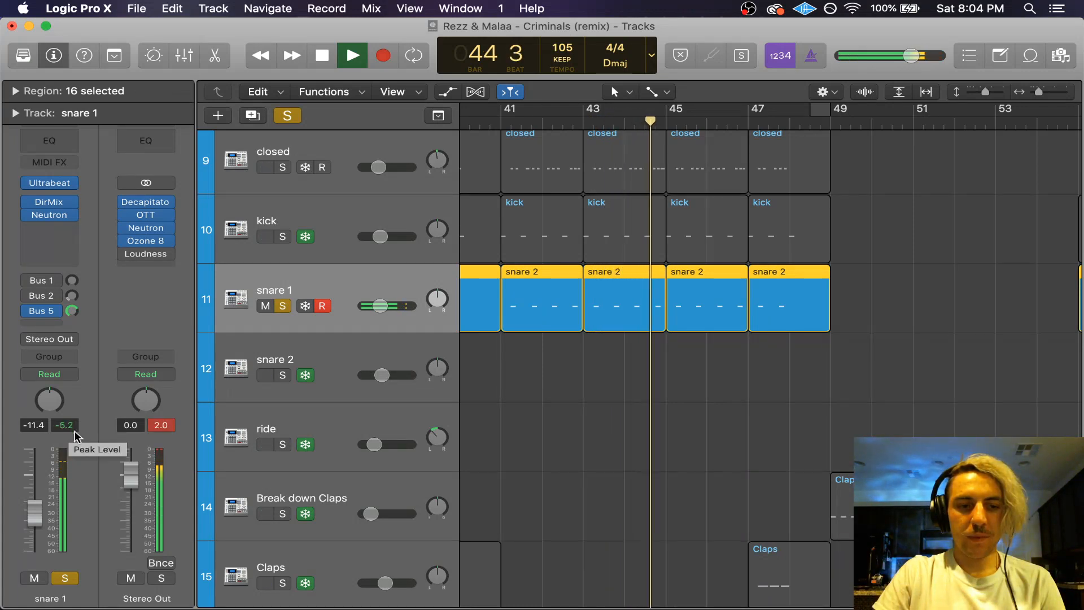
pyautogui.press('space')
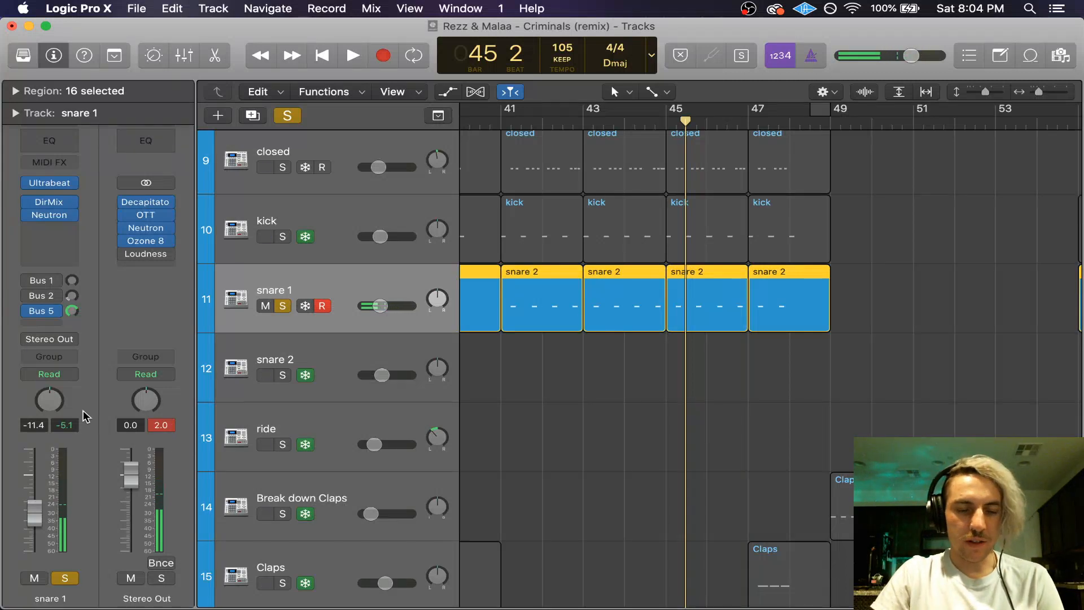
pyautogui.click(126, 203)
pyautogui.click(126, 215)
pyautogui.click(125, 228)
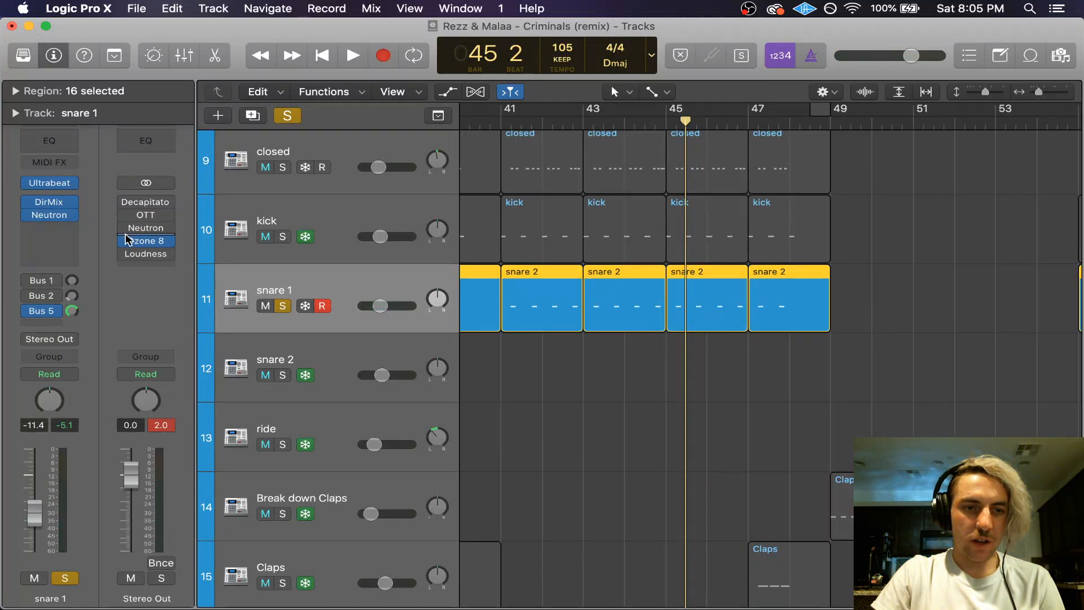
pyautogui.click(126, 241)
pyautogui.press('space')
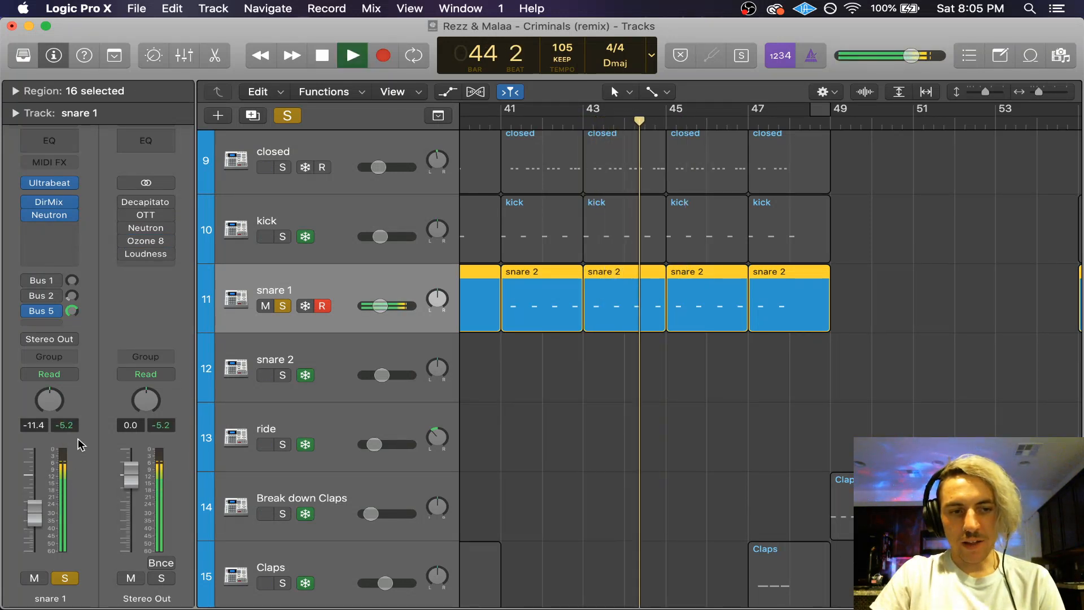
pyautogui.press('space')
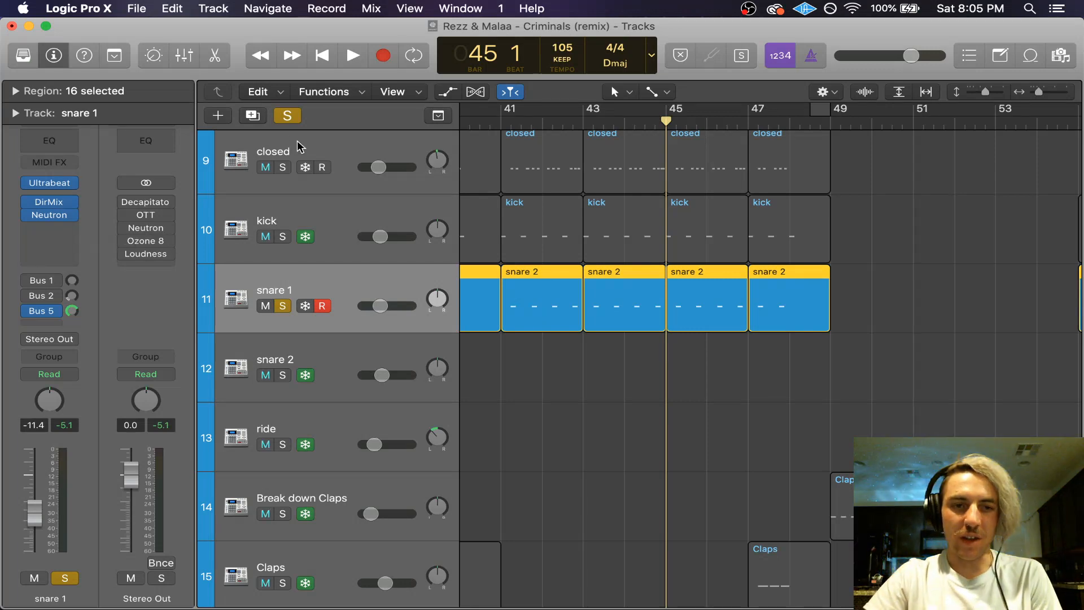
# Step: Turn off solo for the snare 1 track and place the playhead at bar 43
pyautogui.click(287, 115)
pyautogui.click(585, 122)
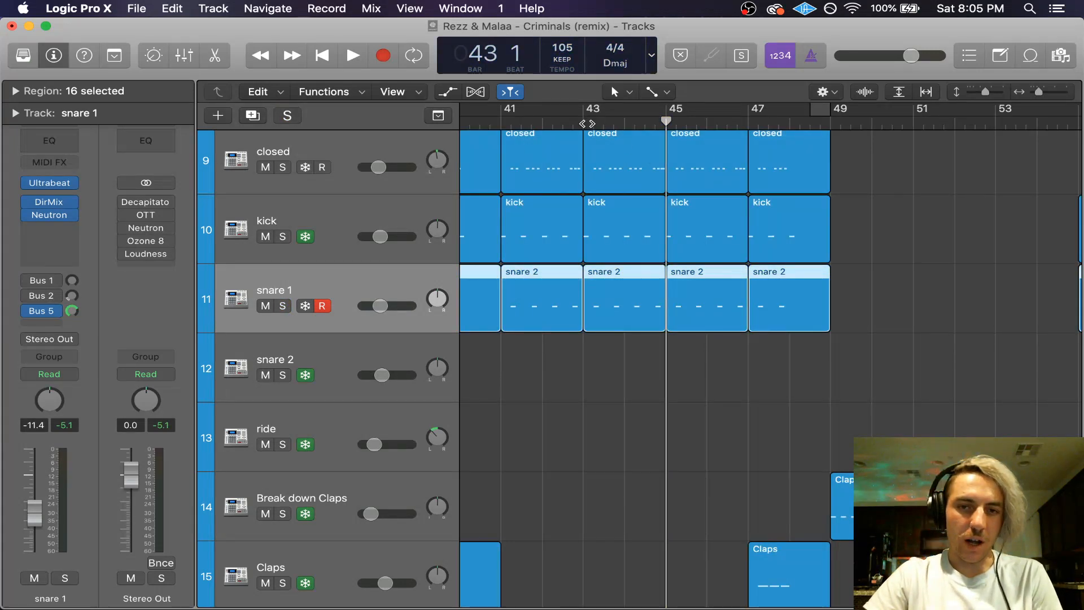
pyautogui.scroll(5, 574, 242)
pyautogui.scroll(5, 575, 242)
pyautogui.hscroll(-3, 575, 243)
pyautogui.scroll(-5, 574, 243)
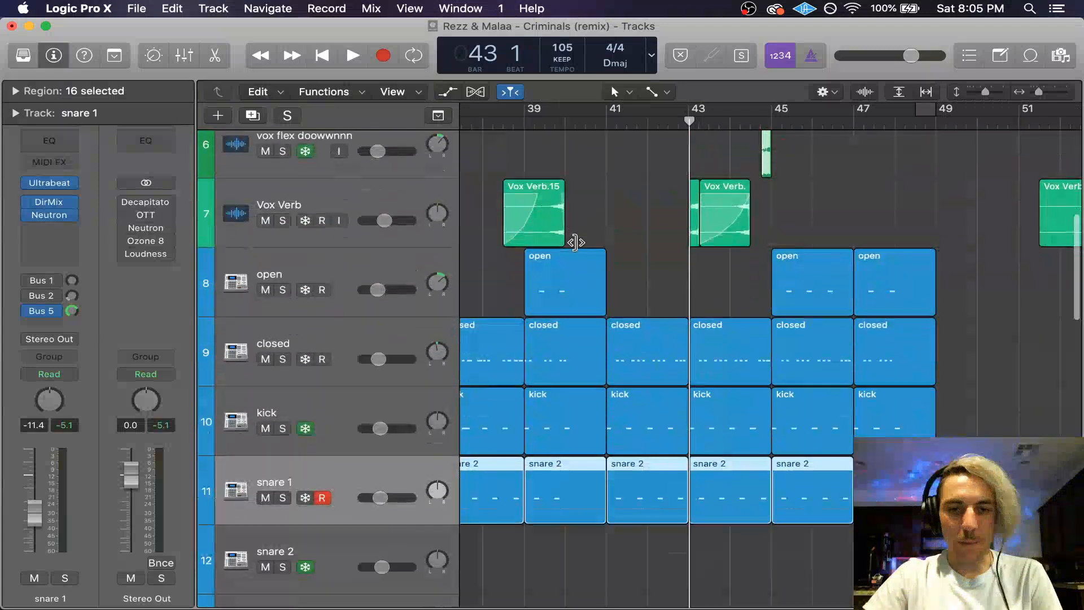
# Step: Play the full mix from bar 40 and check the snare 1 and Stereo Out peak levels
pyautogui.click(566, 122)
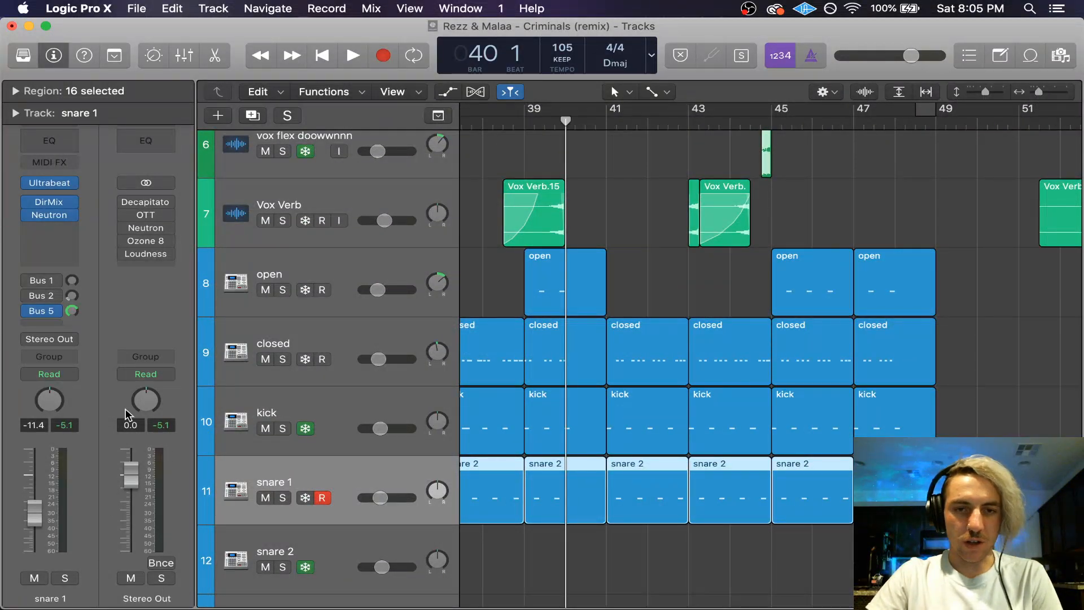
pyautogui.press('space')
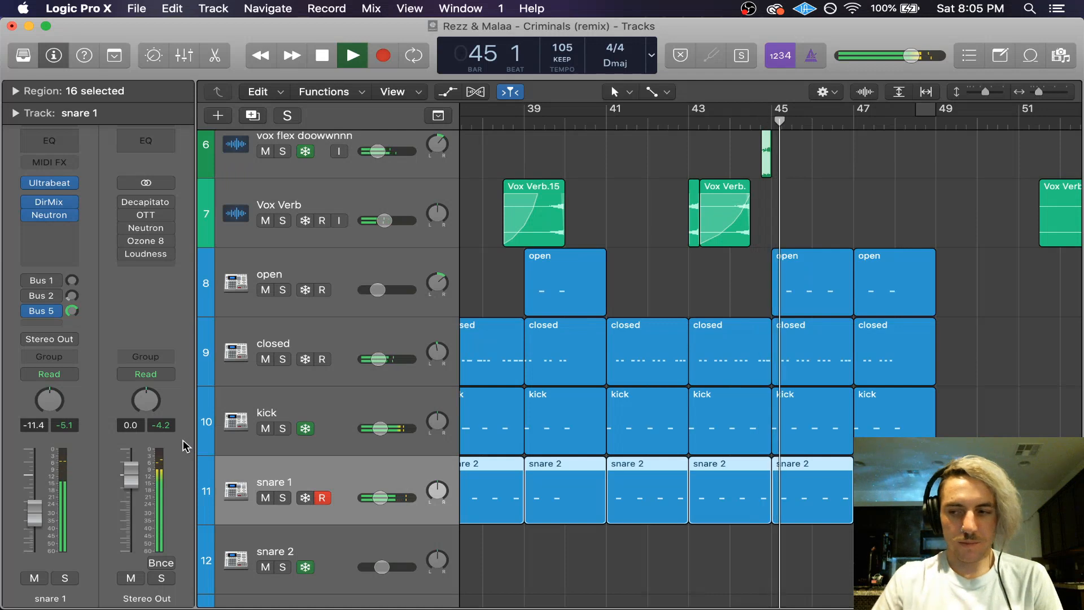
pyautogui.press('space')
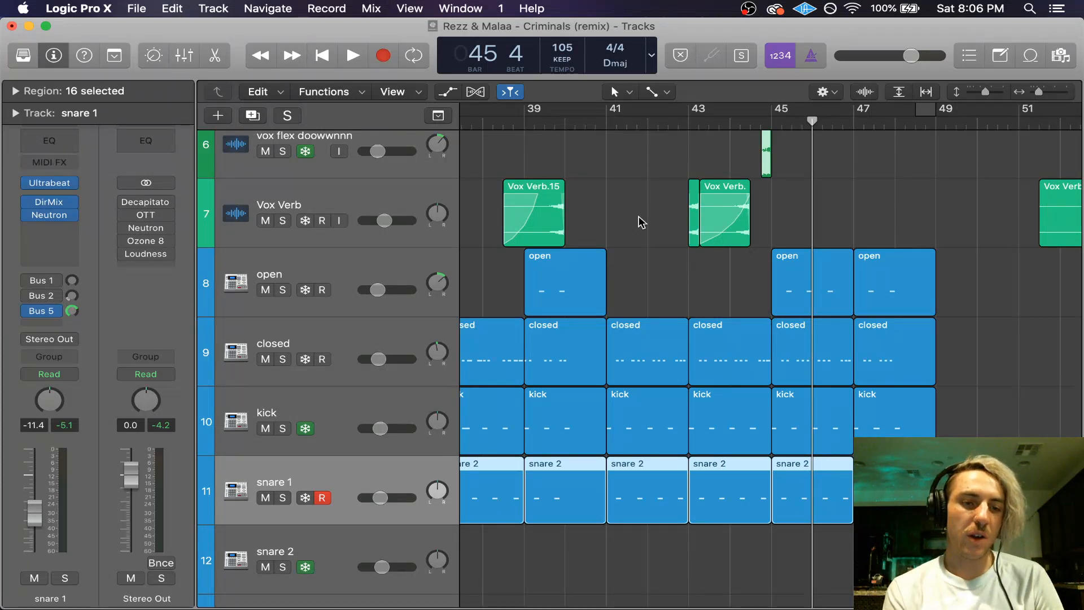
# Step: Listen to the full mix from bar 41 and replay the passage into bar 43 against the upper vocal tracks
pyautogui.click(610, 123)
pyautogui.press('space')
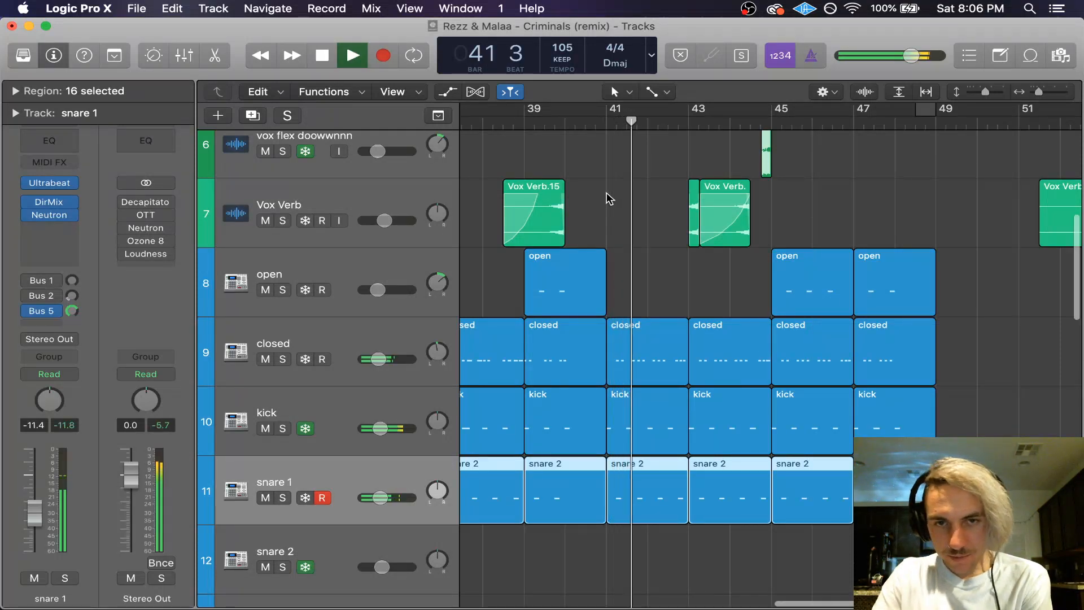
pyautogui.scroll(10, 608, 198)
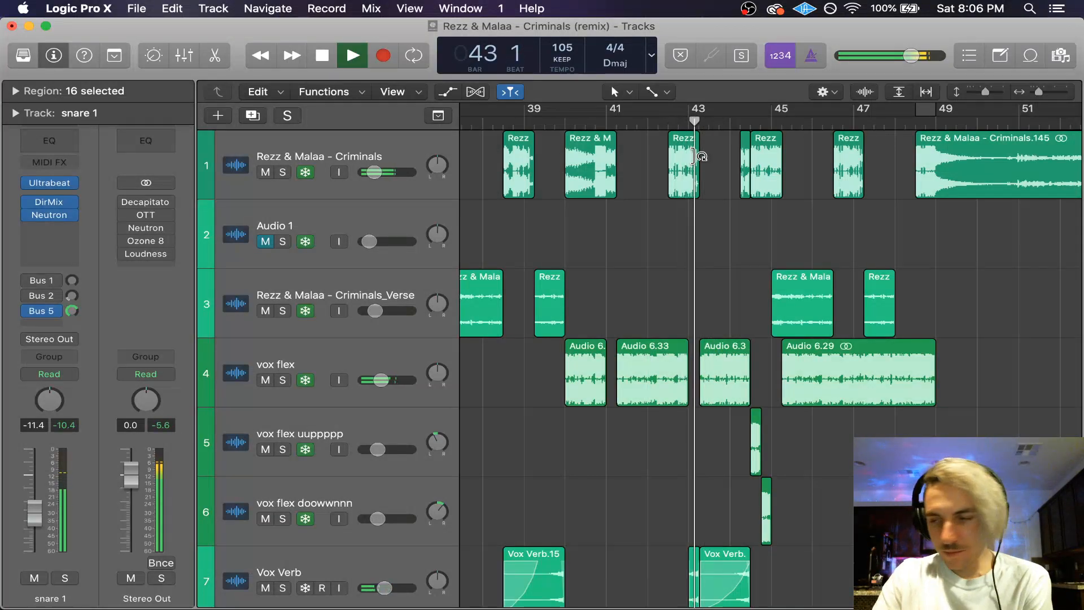
pyautogui.press('space')
pyautogui.press('space')
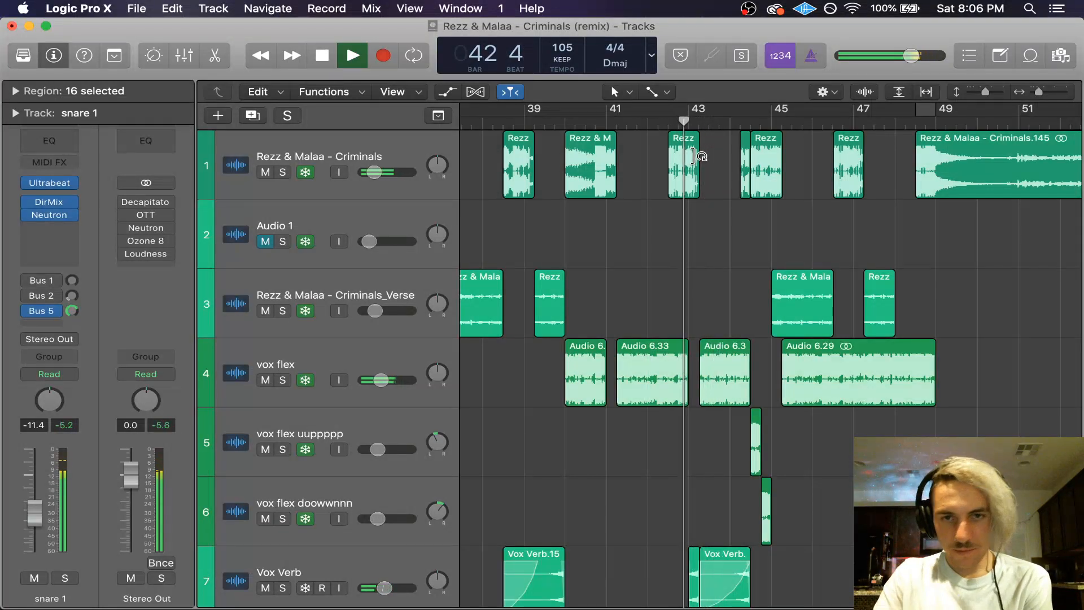
pyautogui.press('space')
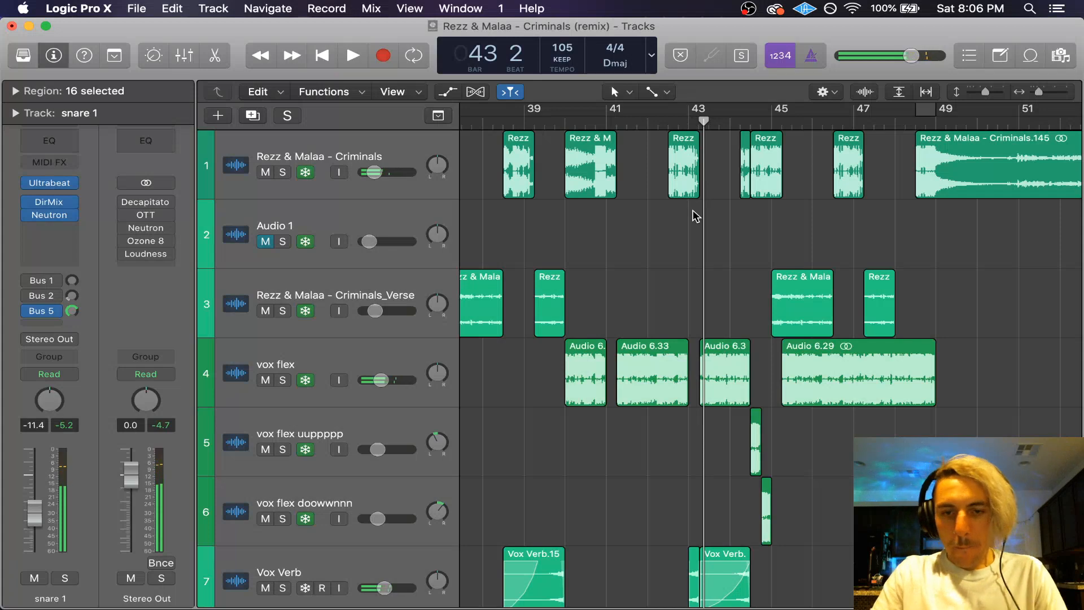
# Step: Nudge the Cymatics 50k Fill 10 region on track 30 slightly later so it starts at about 43 1 3
pyautogui.scroll(-20, 694, 212)
pyautogui.press('super+Right')
pyautogui.press('super+Right')
pyautogui.press('super+Right')
pyautogui.press('super+Right')
pyautogui.scroll(-10, 694, 215)
pyautogui.press('super+Right')
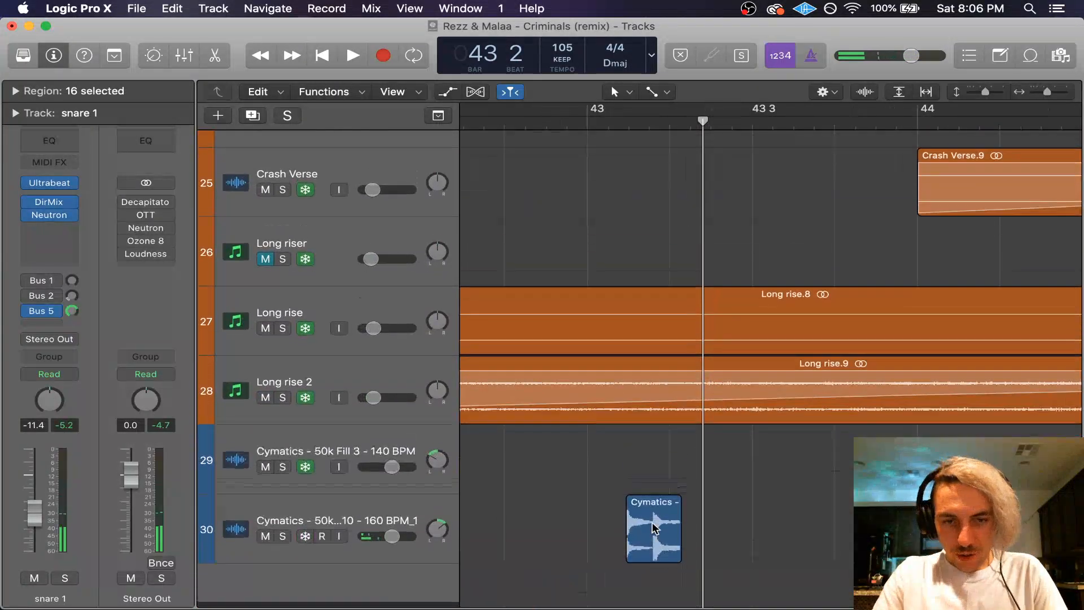
pyautogui.click(630, 128)
pyautogui.press('super+Right')
pyautogui.press('super+Right')
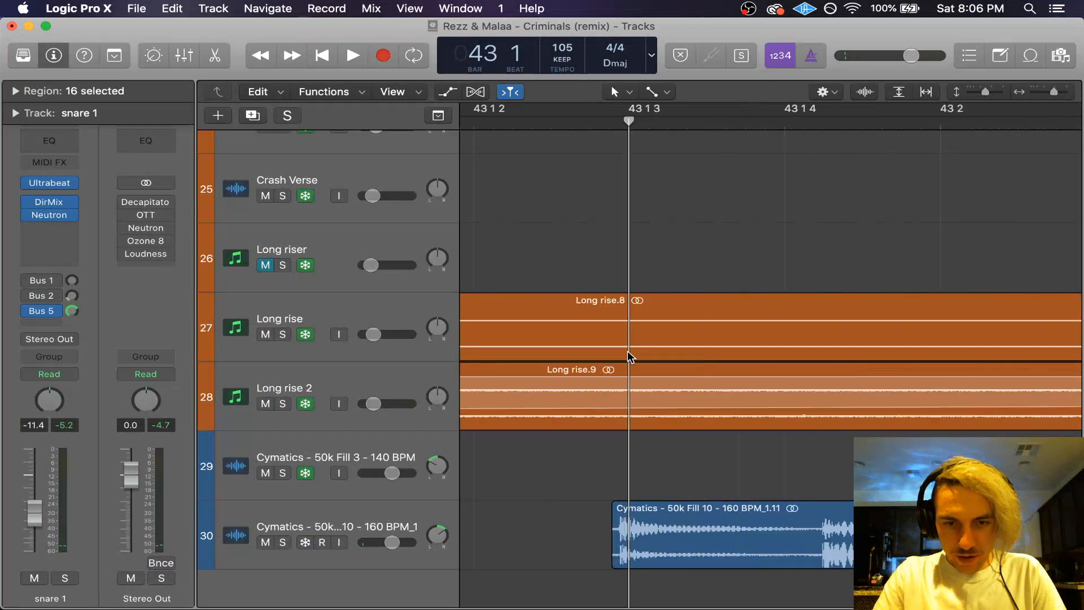
pyautogui.moveTo(657, 546); pyautogui.dragTo(676, 541)
pyautogui.press('super+Left')
pyautogui.press('super+Left')
pyautogui.press('super+Left')
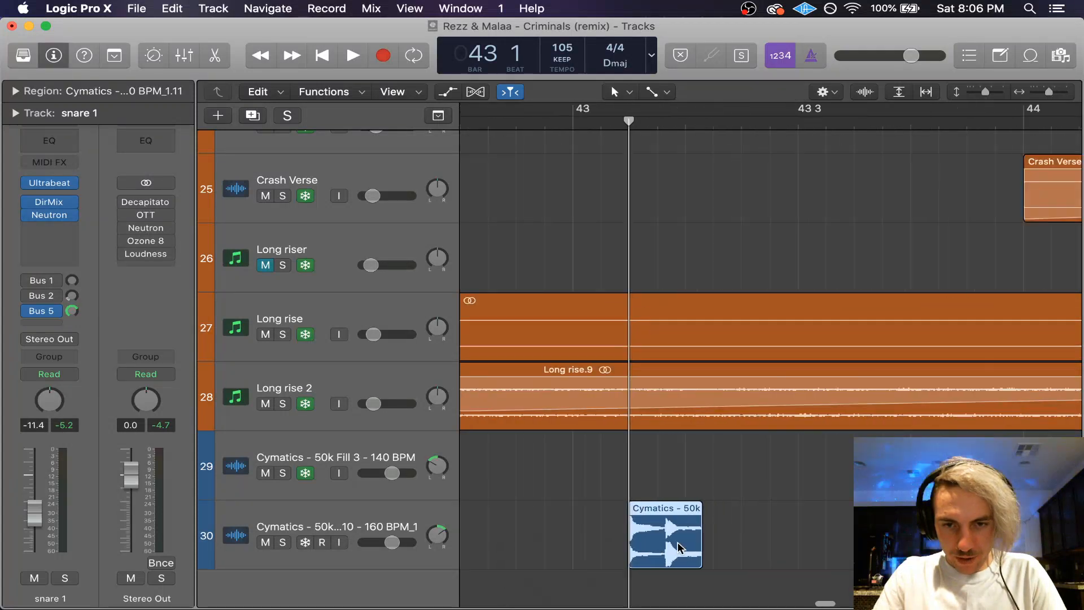
# Step: Play the run-up to bar 43 repeatedly to hear the repositioned Cymatics fill against the beat
pyautogui.press('space')
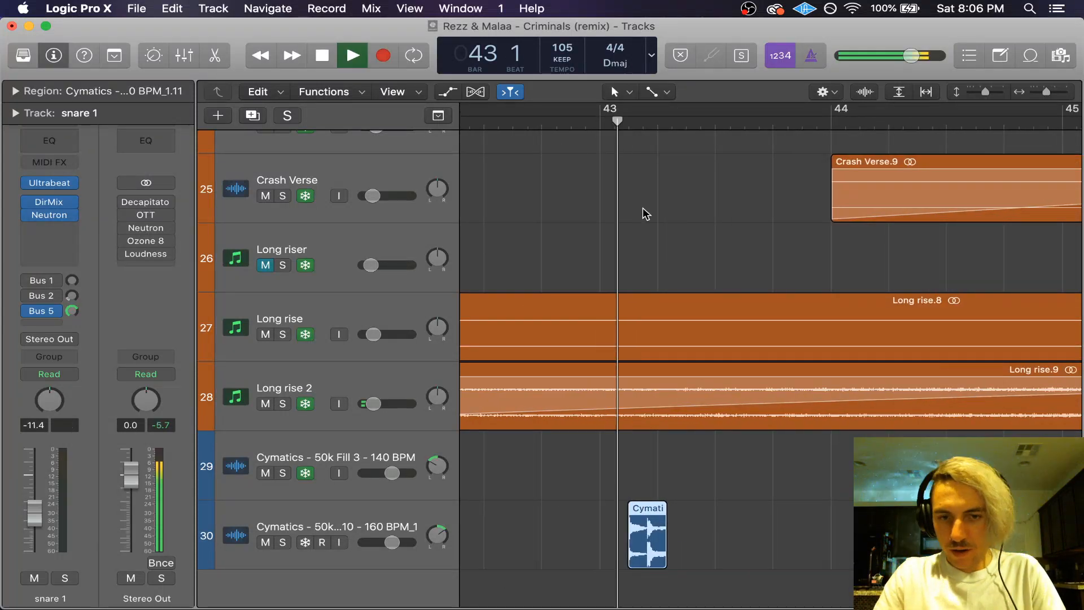
pyautogui.click(545, 132)
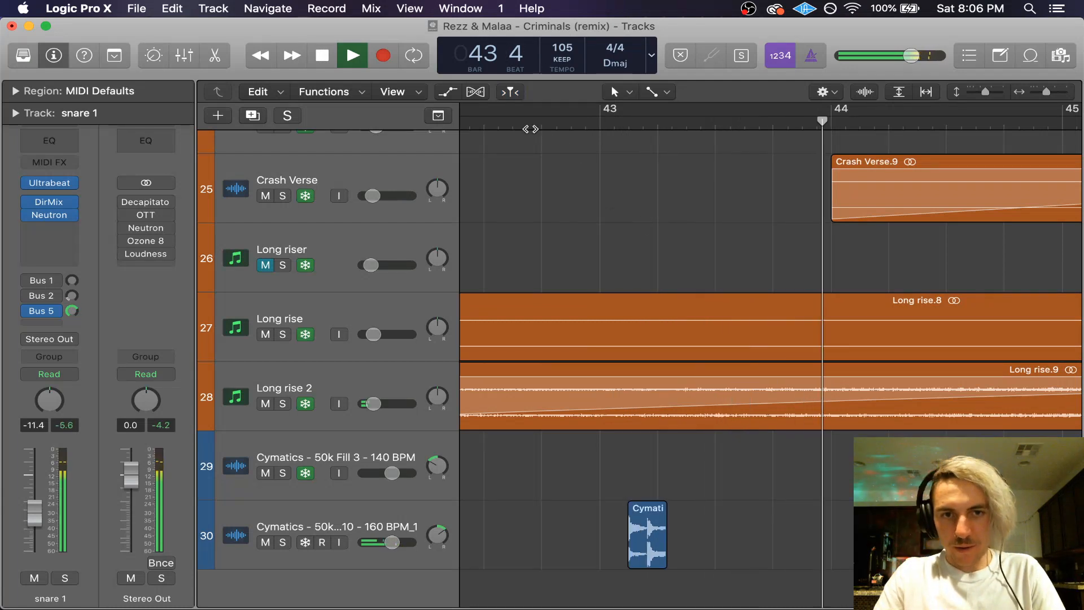
pyautogui.click(530, 126)
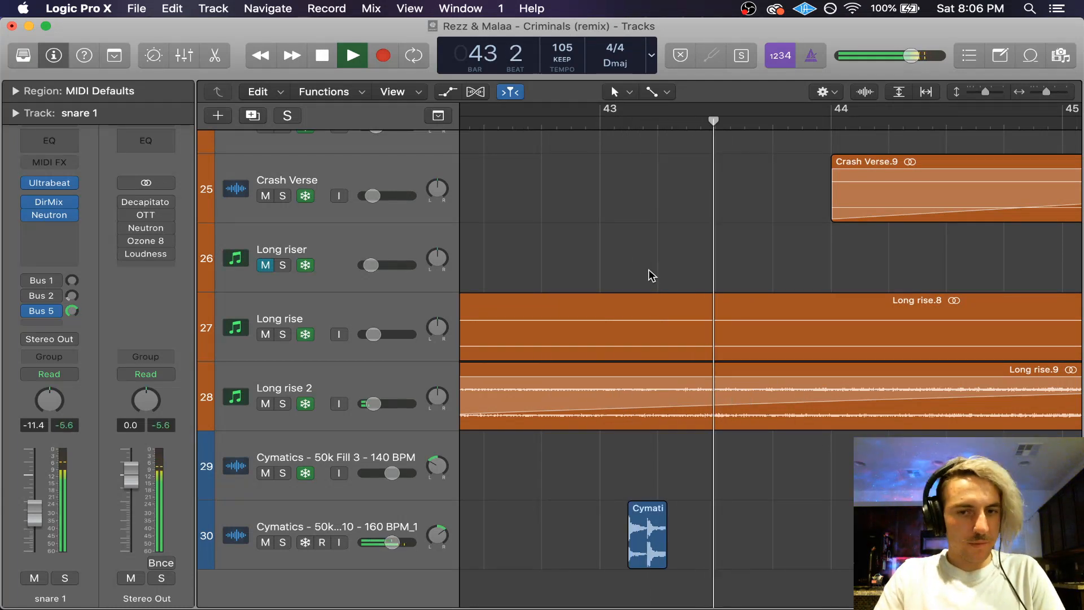
pyautogui.press('space')
# Step: Split the Cymatics Fill 10 region between its two hits at 43 1 4 1 with the Scissors Tool
pyautogui.click(642, 115)
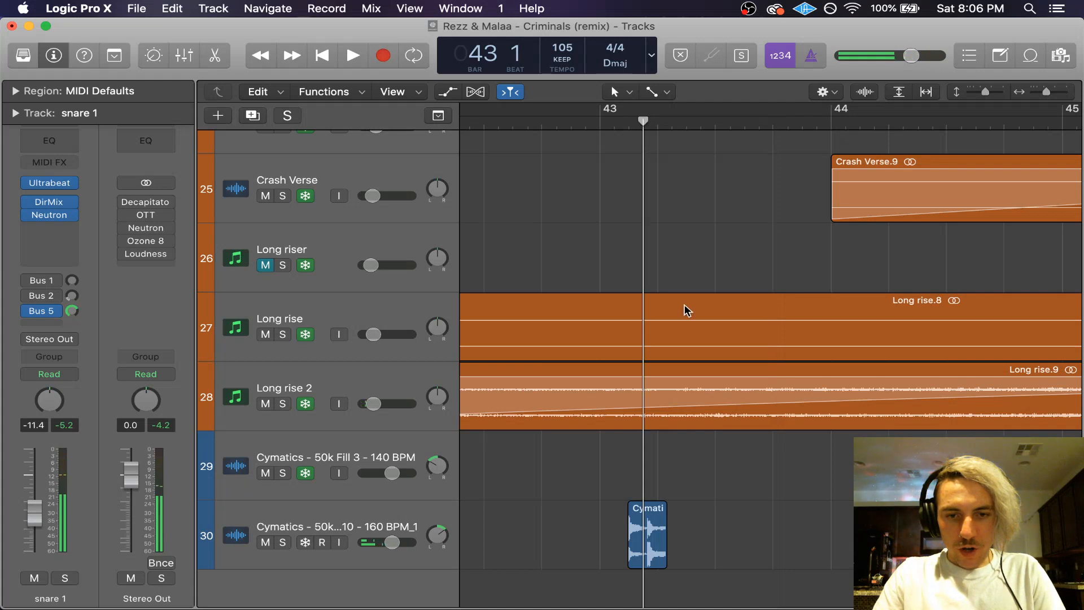
pyautogui.press('super+Right')
pyautogui.press('super+Right')
pyautogui.press('super+Right')
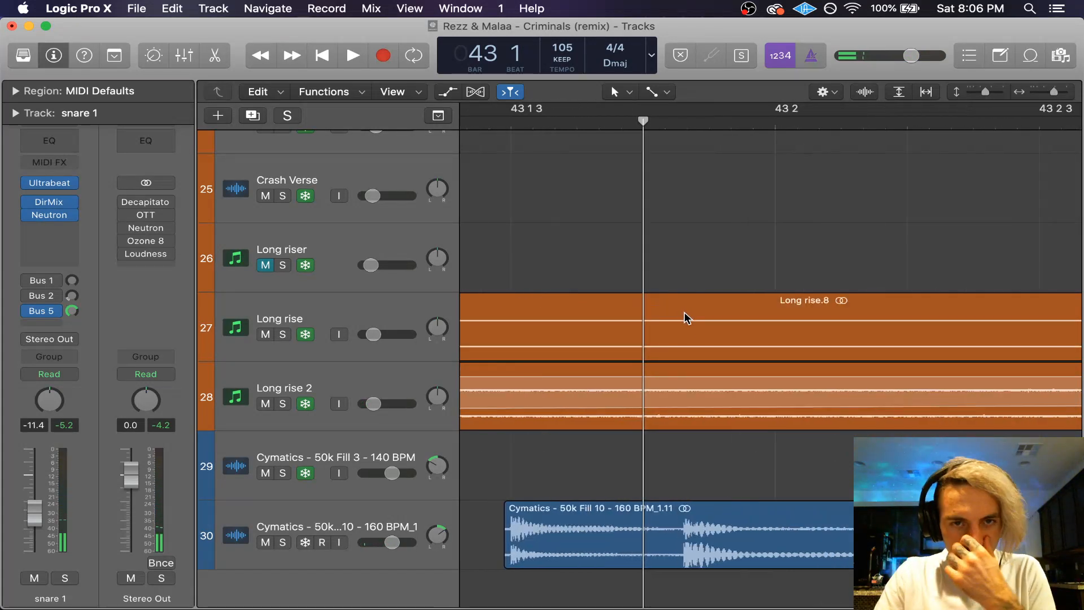
pyautogui.click(659, 95)
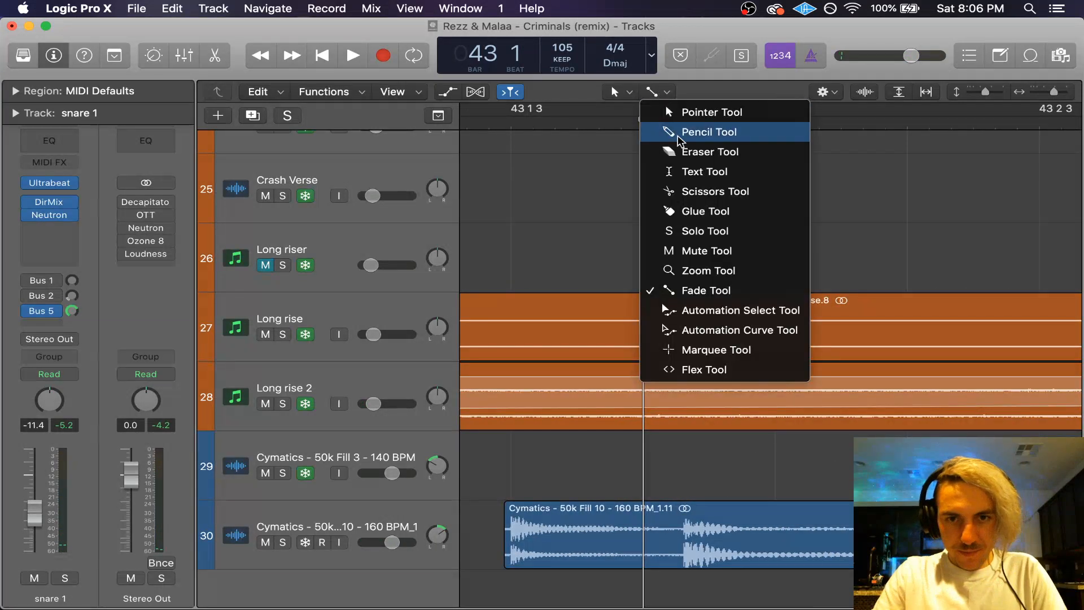
pyautogui.click(702, 191)
pyautogui.click(645, 534)
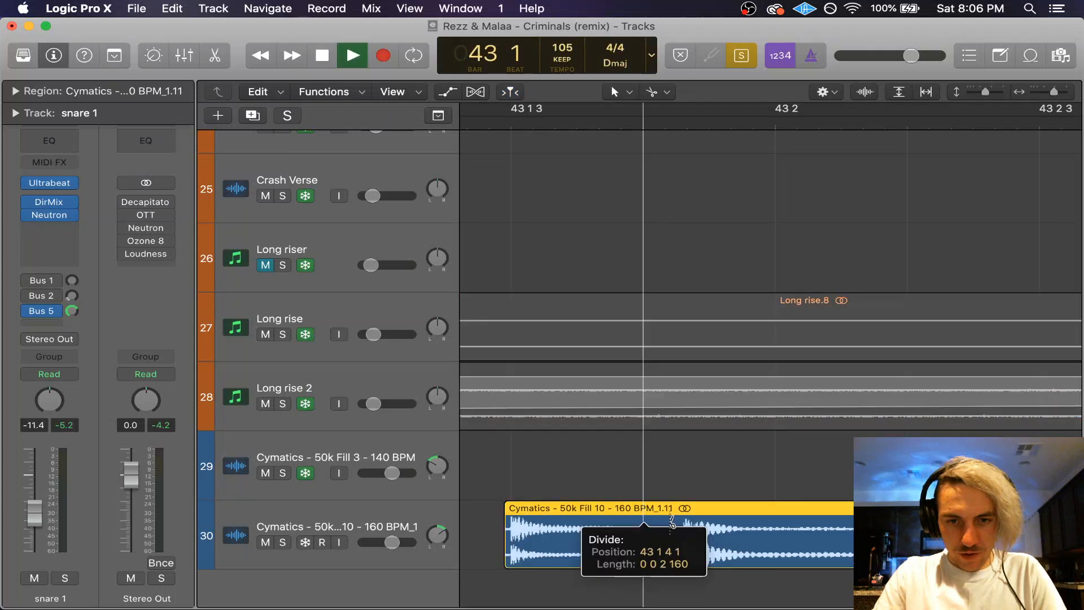
# Step: Shift the second piece of the split Cymatics fill slightly later, leaving it just after the cut at 43 1 4
pyautogui.moveTo(650, 558); pyautogui.dragTo(668, 558)
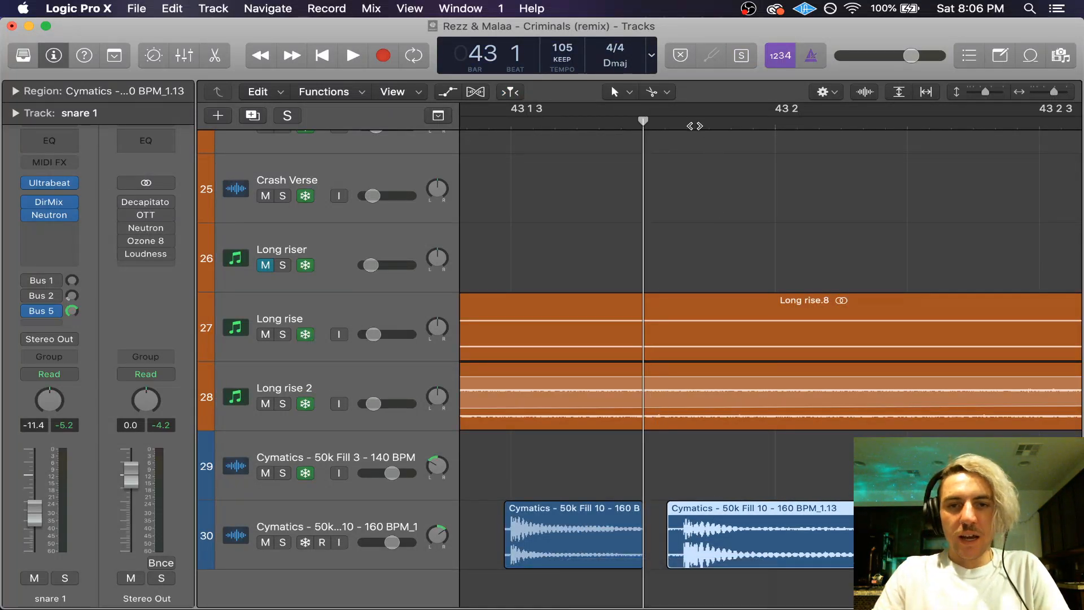
pyautogui.click(688, 125)
pyautogui.click(645, 121)
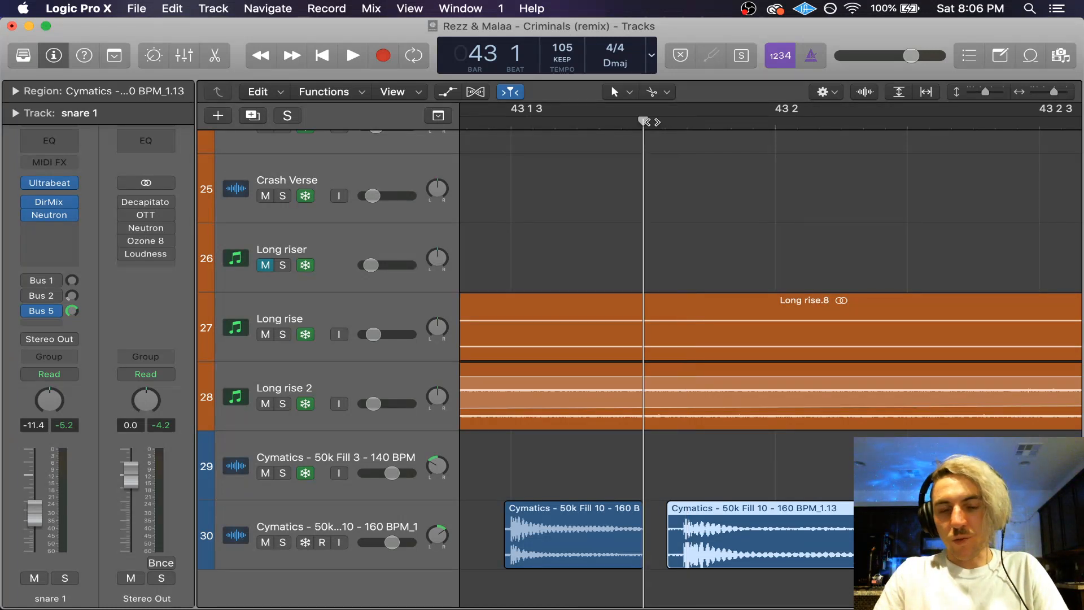
pyautogui.press('super+Right')
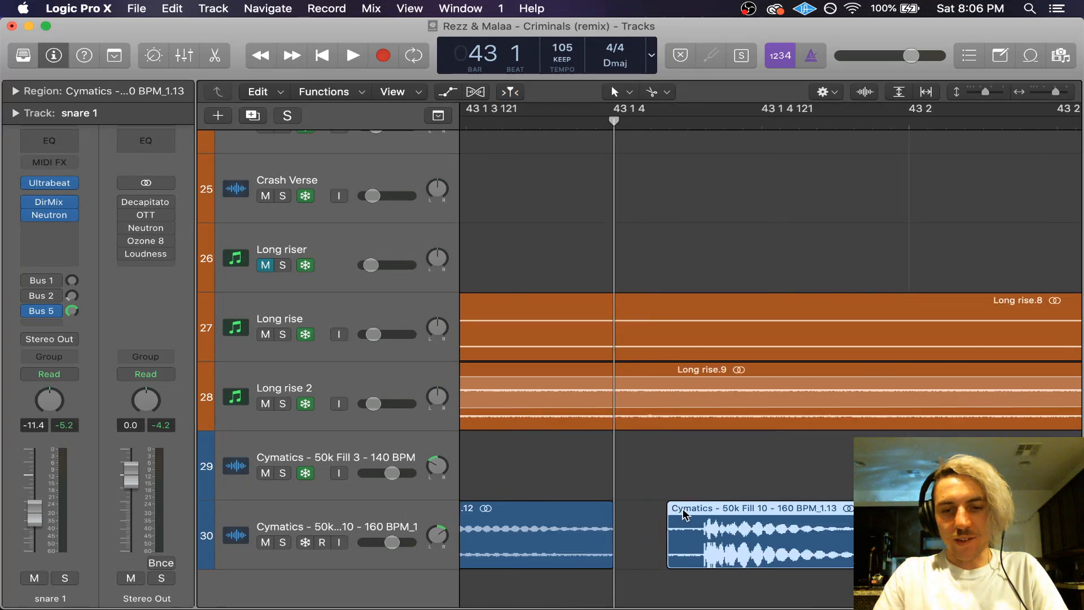
pyautogui.moveTo(671, 558)
pyautogui.mouseDown()
pyautogui.moveTo(726, 559)
pyautogui.moveTo(654, 559)
pyautogui.mouseUp()
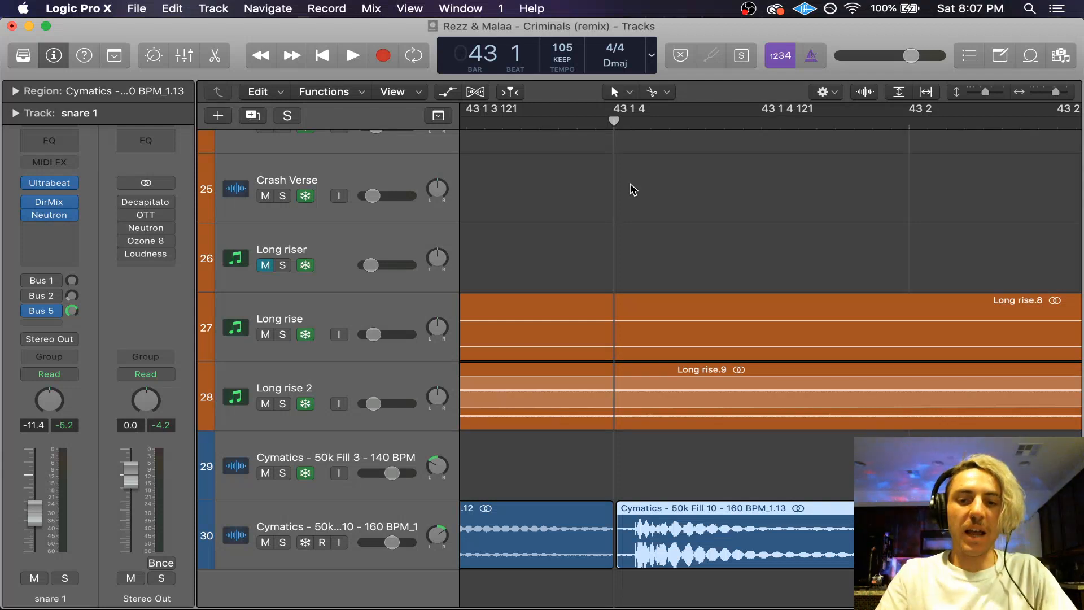
# Step: Play the split fill from bar 43 and again from an earlier point to judge the timing of both hits
pyautogui.press('super+Left')
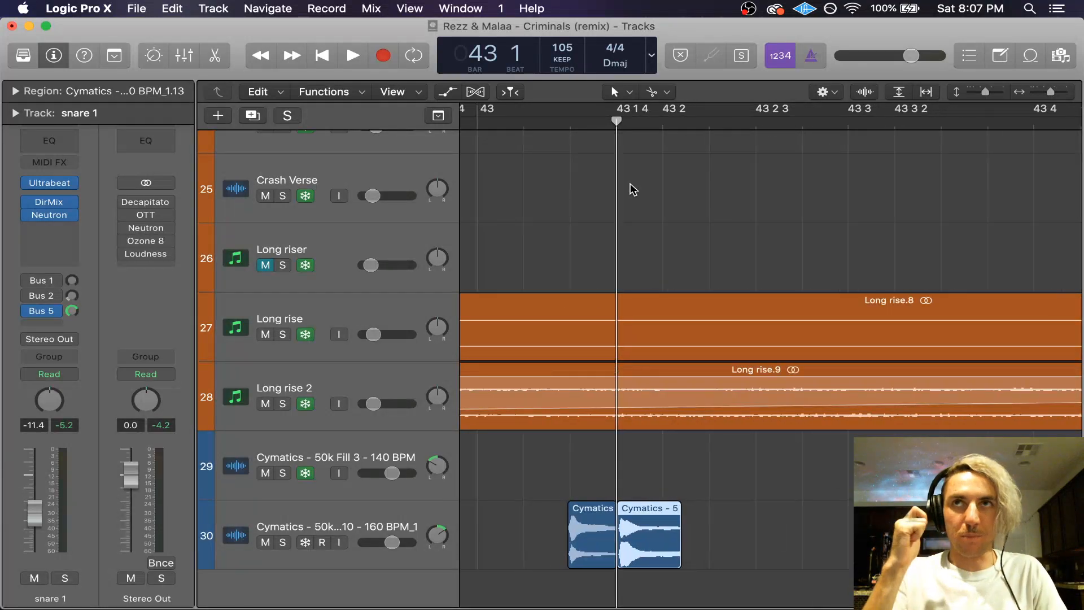
pyautogui.click(482, 119)
pyautogui.press('space')
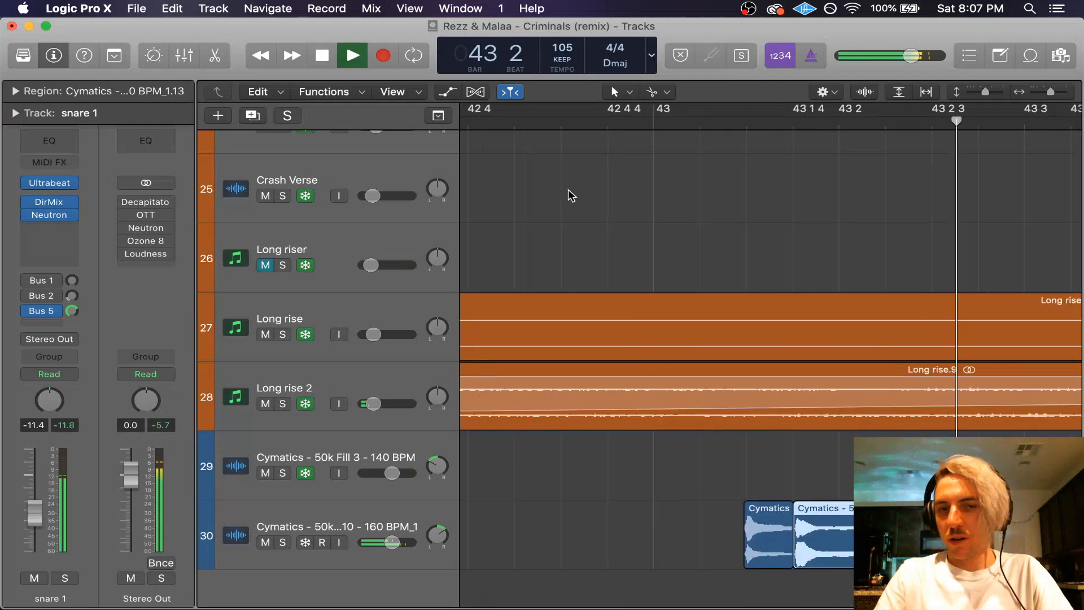
pyautogui.press('space')
pyautogui.click(568, 189)
pyautogui.press('super+Left')
pyautogui.press('super+Left')
pyautogui.hscroll(5, 568, 190)
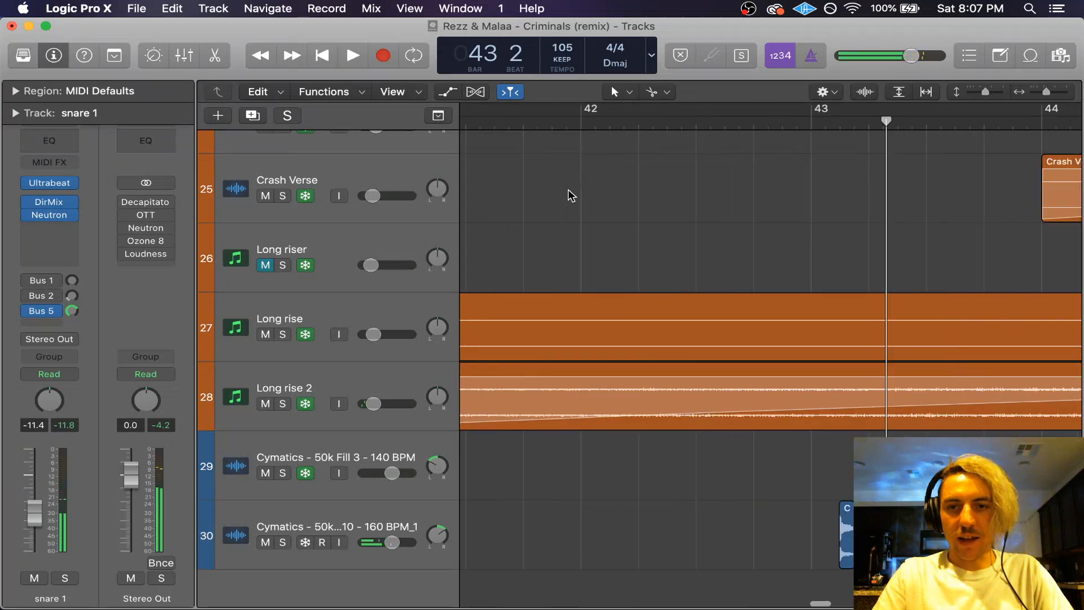
pyautogui.click(501, 123)
pyautogui.press('space')
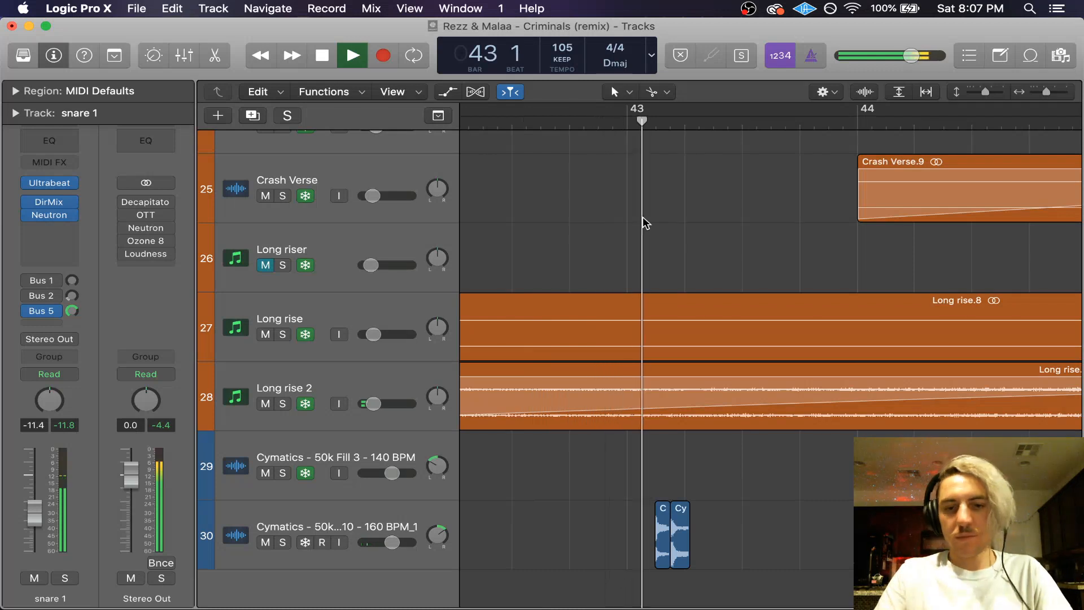
pyautogui.press('space')
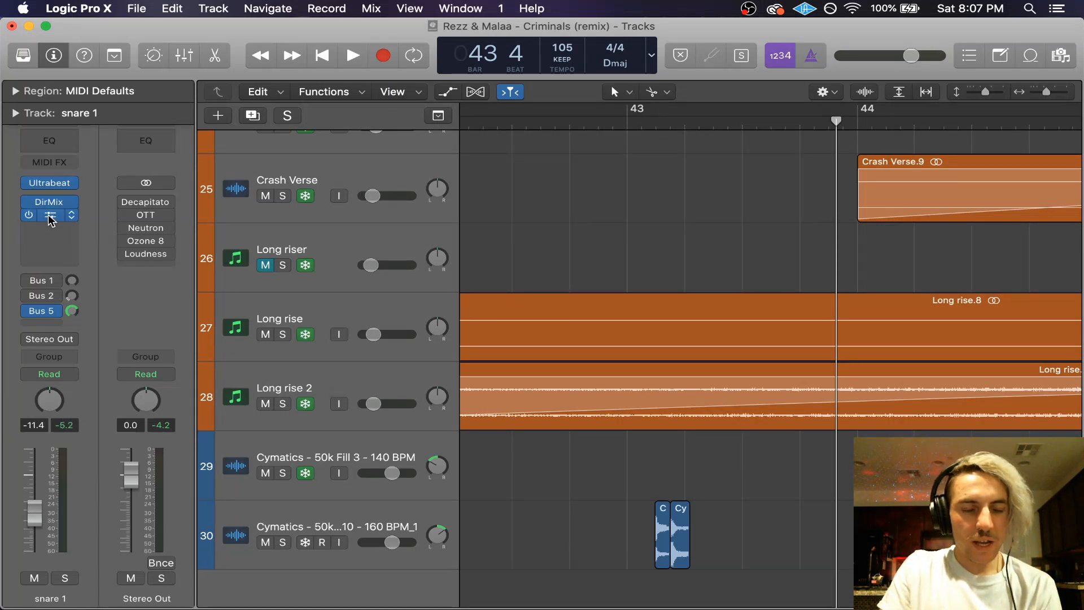
# Step: View Neutron's Transient Shaper on snare 1, close its window and ignore the Updater crash report
pyautogui.click(658, 252)
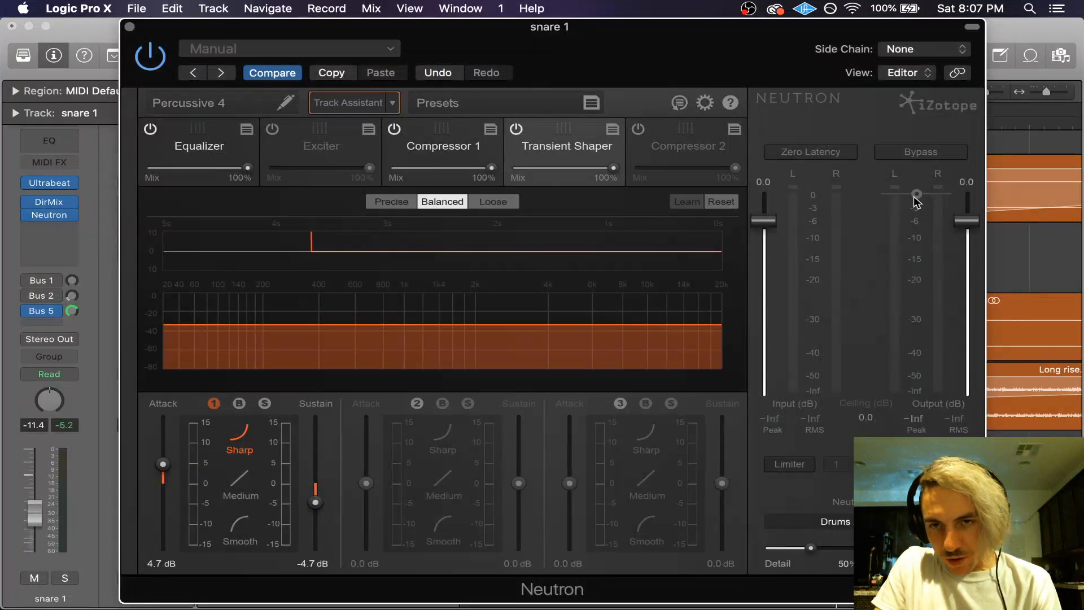
pyautogui.click(129, 27)
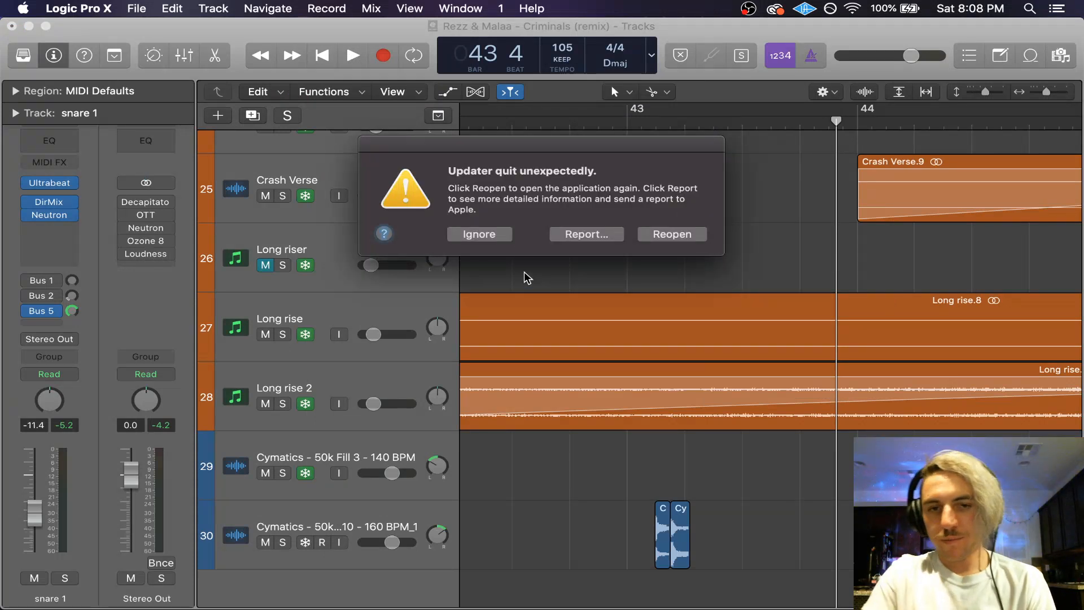
pyautogui.click(479, 234)
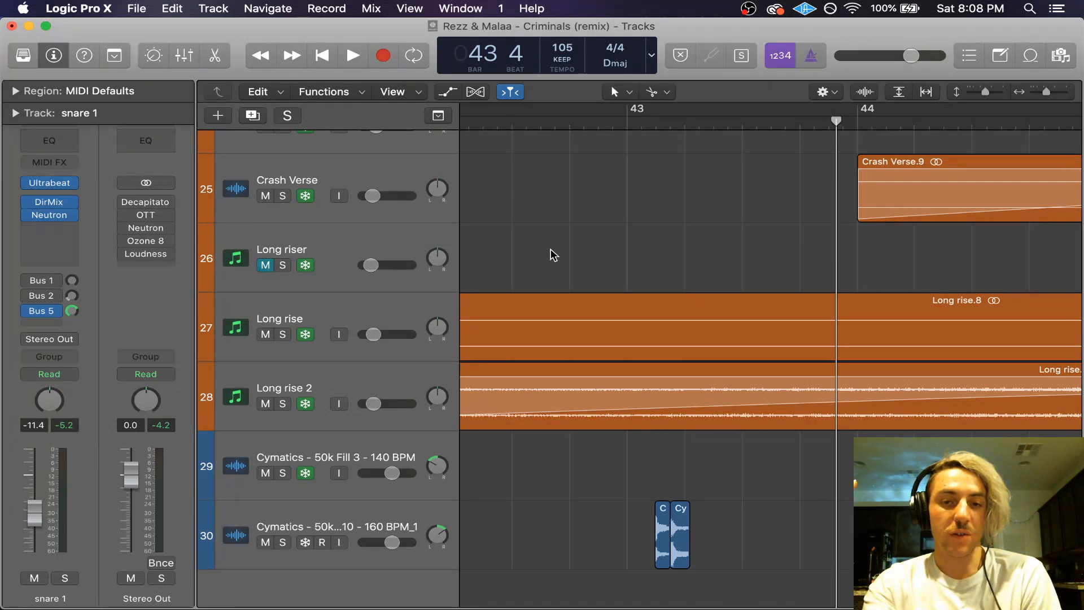
# Step: Play the full mix from bar 43 several times to compare the kick, snare and fill hits
pyautogui.click(629, 117)
pyautogui.press('space')
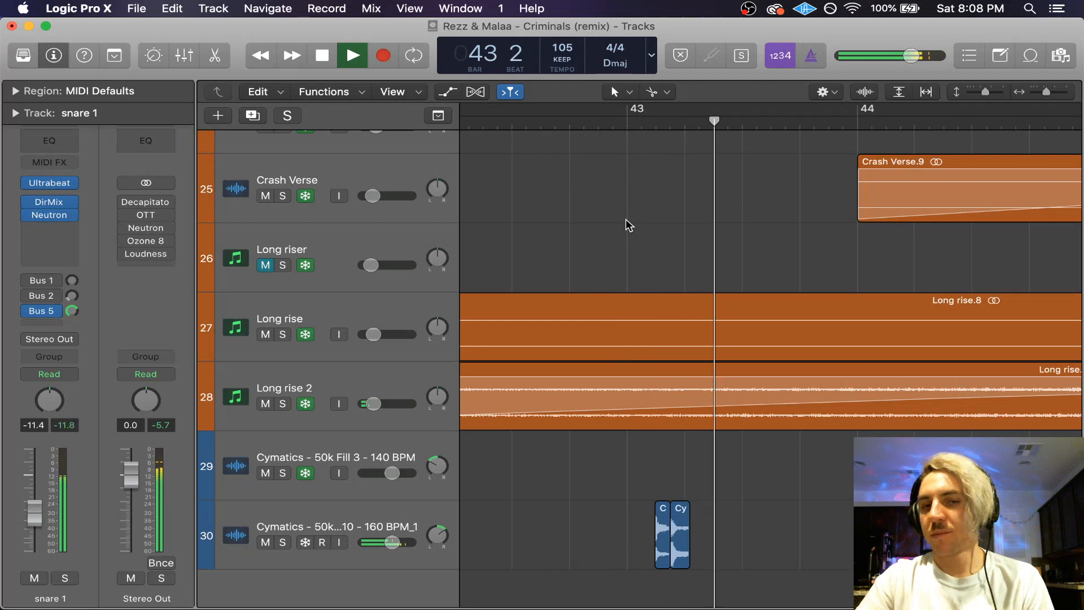
pyautogui.press('space')
pyautogui.press('space')
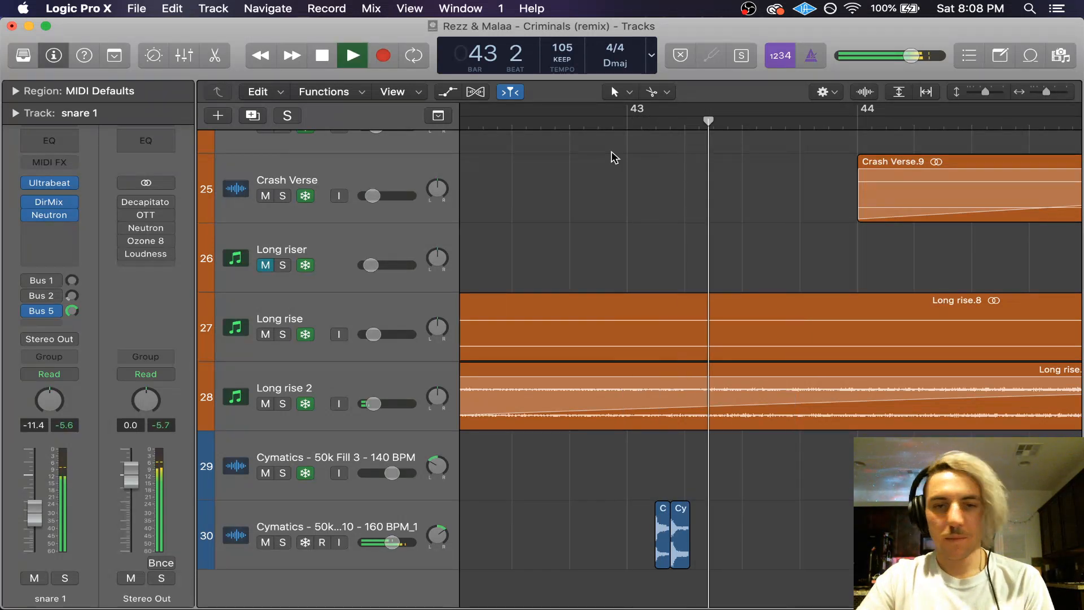
pyautogui.press('space')
pyautogui.press('space')
pyautogui.press('space')
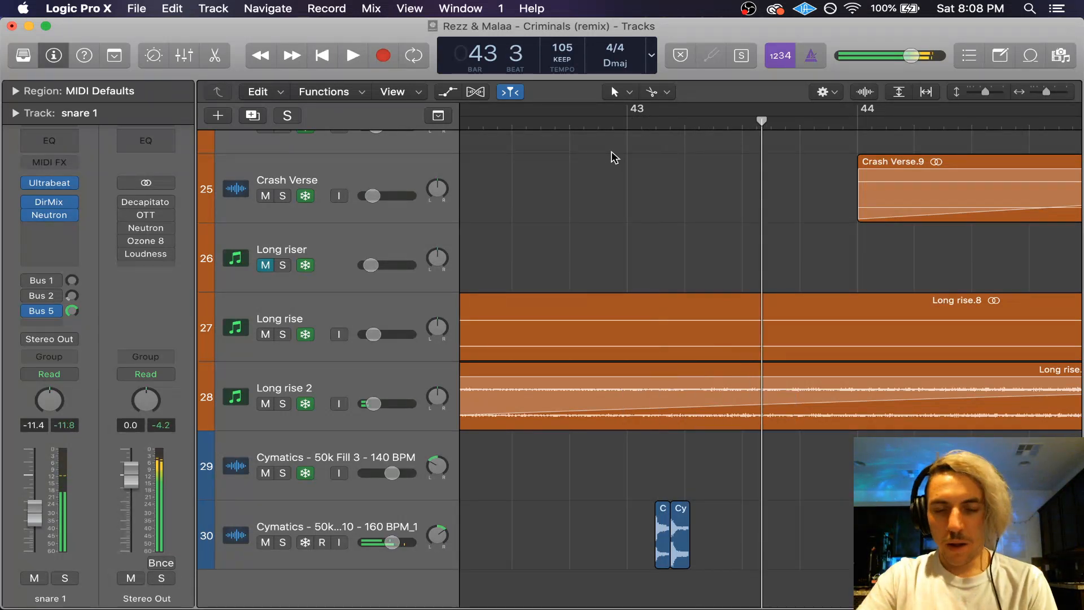
# Step: Solo the kick track and play it from bar 43
pyautogui.scroll(20, 614, 157)
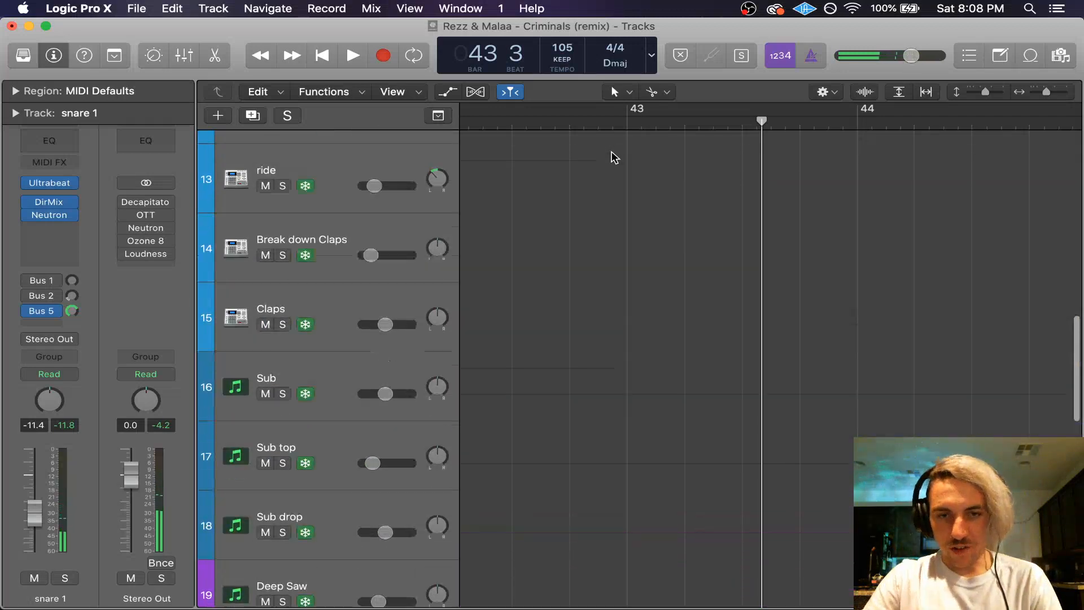
pyautogui.scroll(-5, 614, 157)
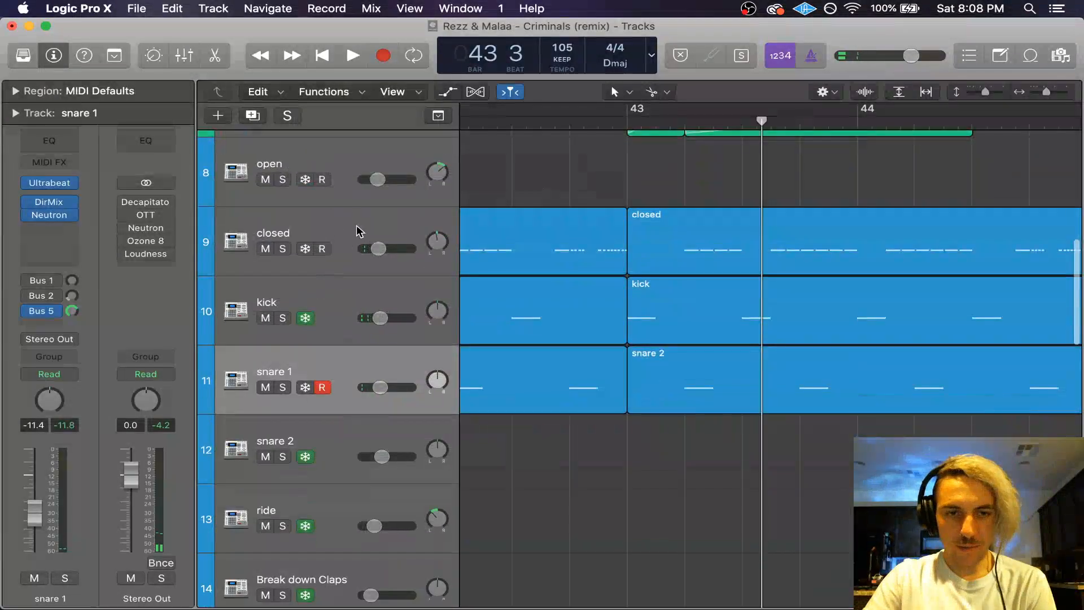
pyautogui.click(283, 318)
pyautogui.press('space')
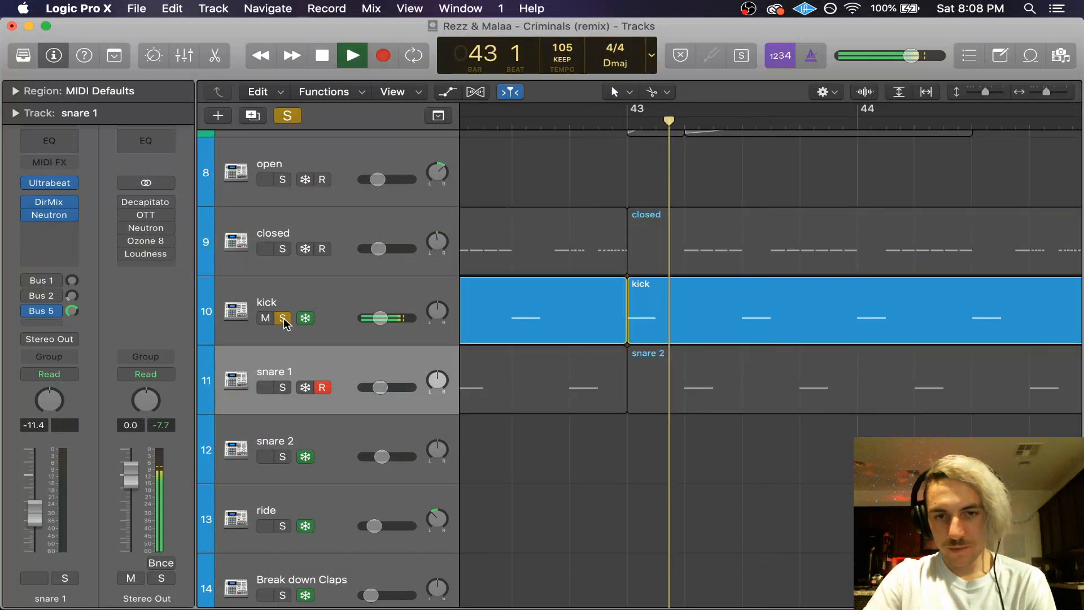
# Step: Stop playback, open Neutron on the kick track and choose to reopen the Updater's windows
pyautogui.press('space')
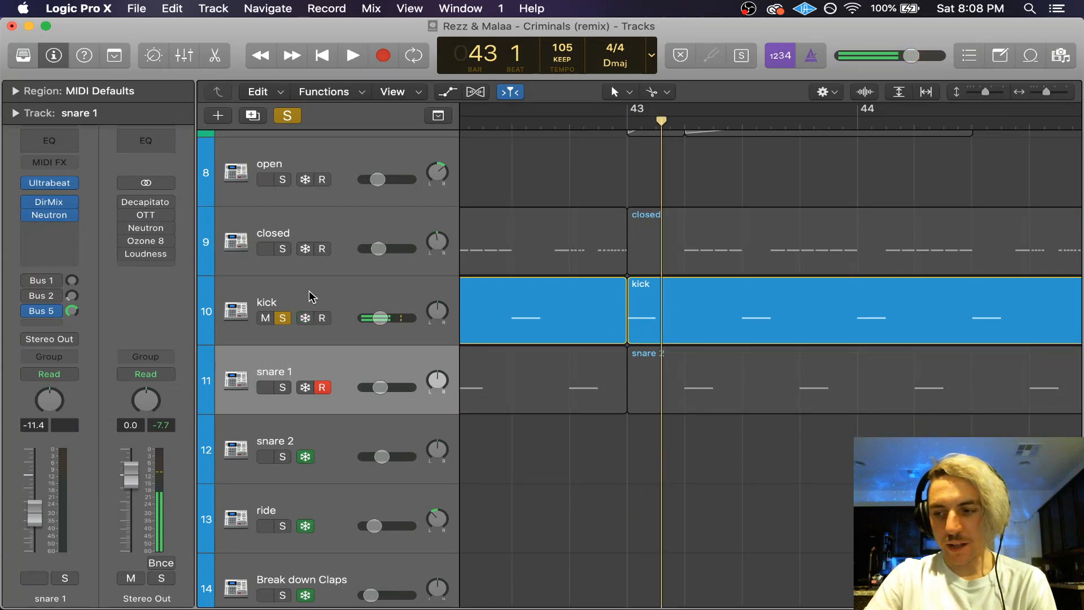
pyautogui.click(312, 298)
pyautogui.moveTo(27, 217)
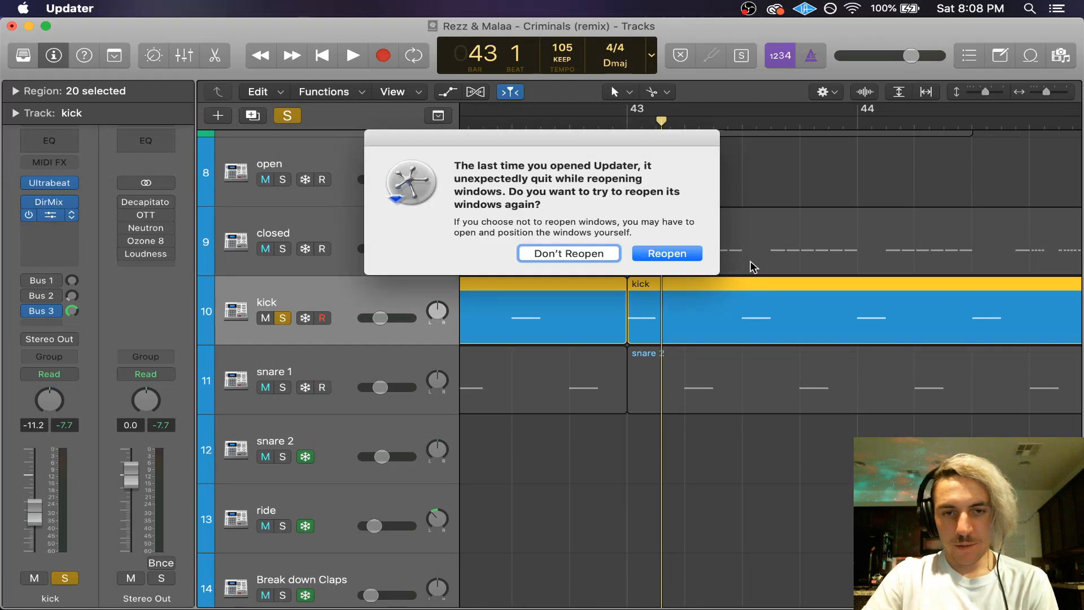
pyautogui.click(654, 255)
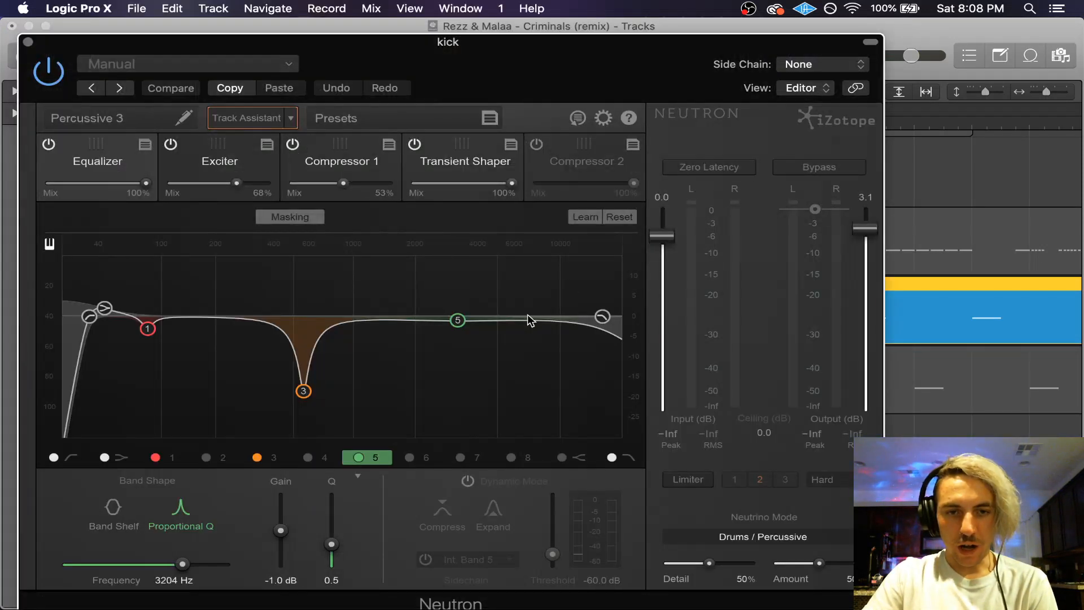
# Step: Raise EQ band 5 on the kick to 0.9 dB and move the high-pass filter to 39 Hz
pyautogui.moveTo(464, 322); pyautogui.dragTo(465, 313)
pyautogui.click(479, 234)
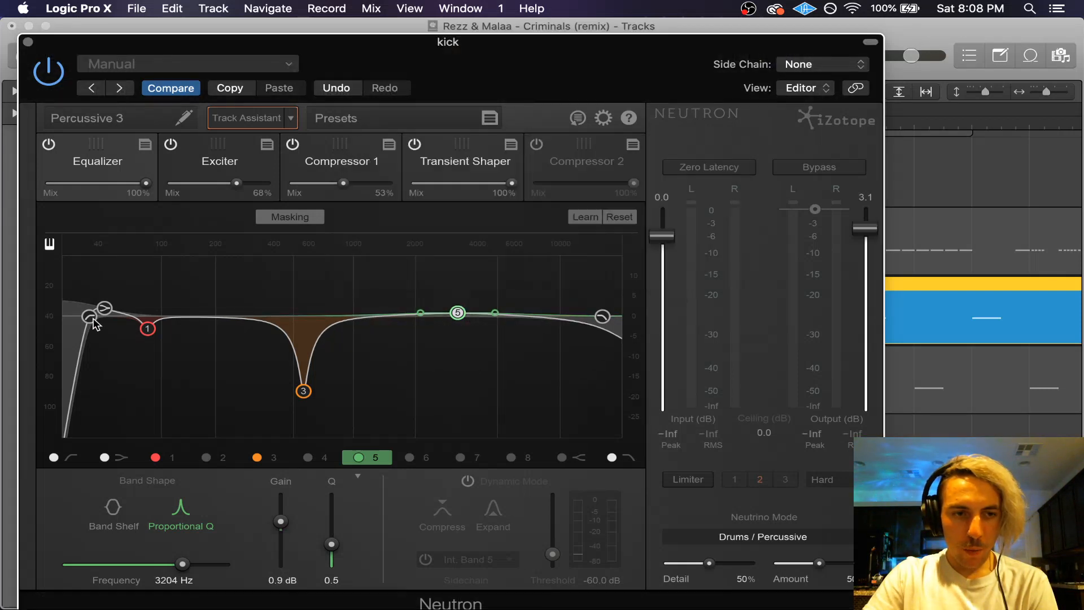
pyautogui.moveTo(94, 319); pyautogui.dragTo(102, 322)
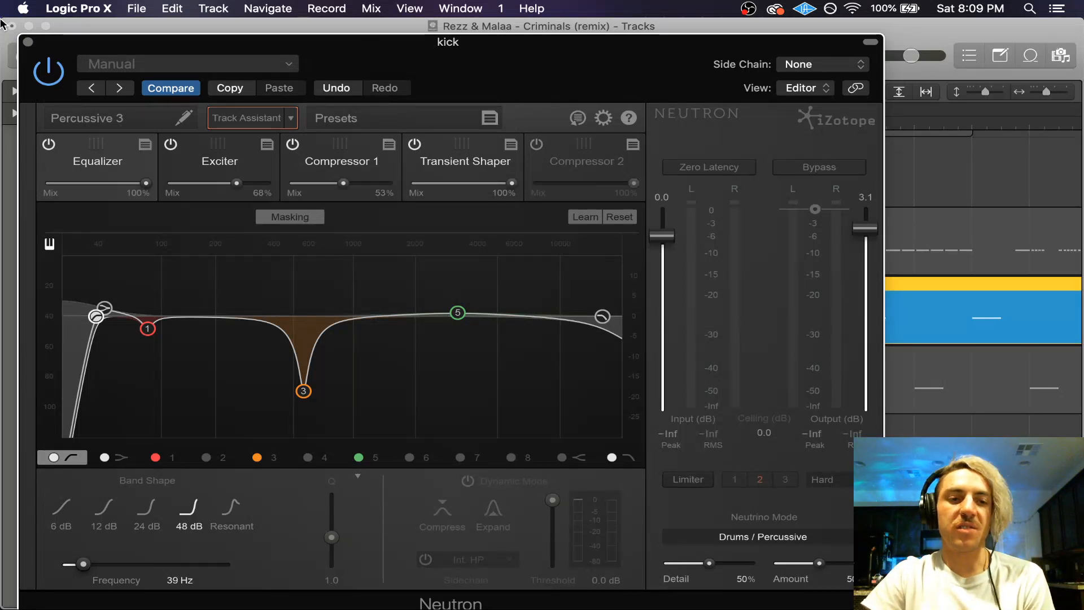
# Step: Play the soloed kick and set its EQ low-pass filter to 16651 Hz
pyautogui.press('space')
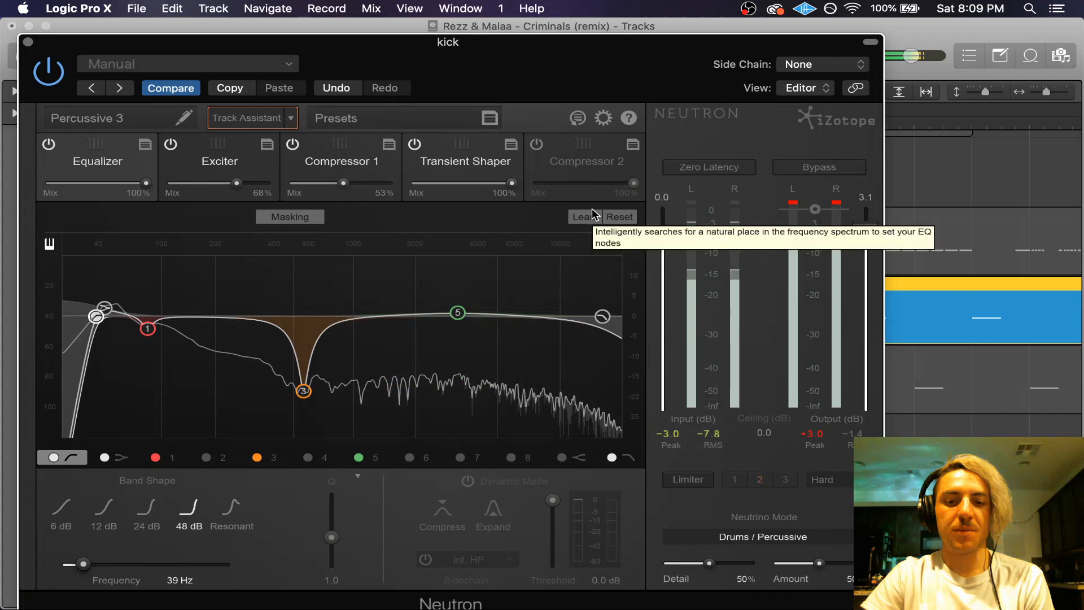
pyautogui.click(604, 316)
pyautogui.moveTo(606, 316); pyautogui.dragTo(607, 315)
pyautogui.press('space')
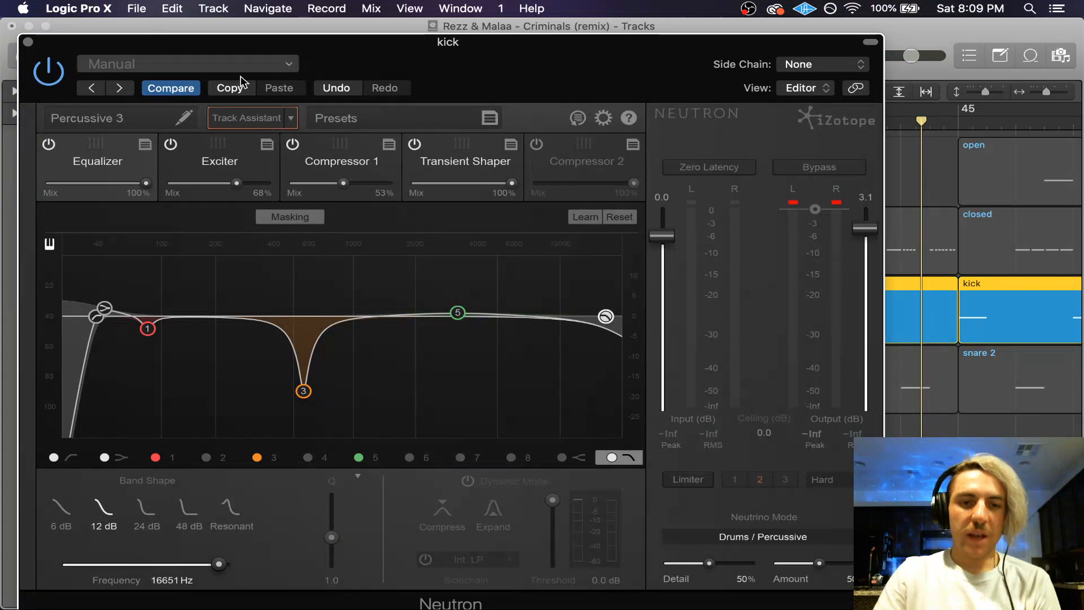
# Step: Review the kick's Transient Shaper, Compressor 1 and Equalizer settings in Neutron, and close the plug-in window
pyautogui.click(466, 163)
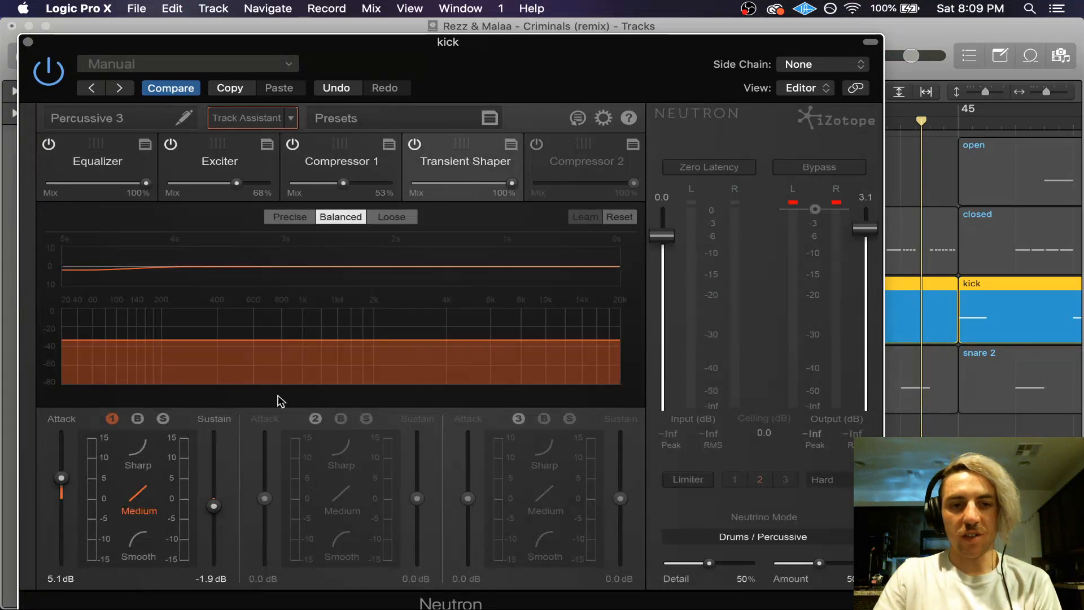
pyautogui.click(330, 163)
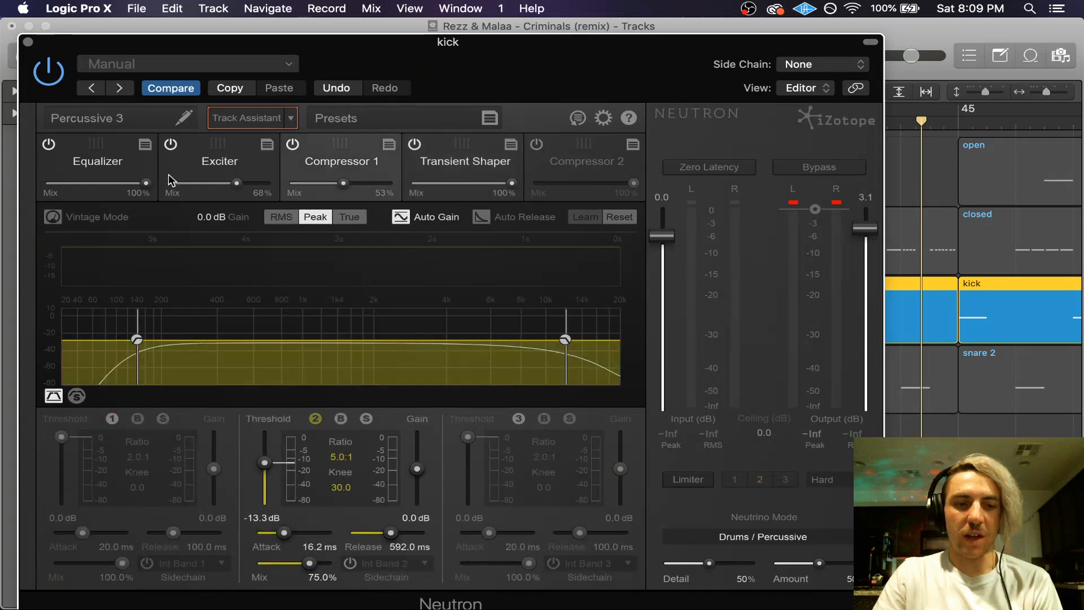
pyautogui.click(101, 165)
pyautogui.moveTo(364, 57); pyautogui.dragTo(432, 45)
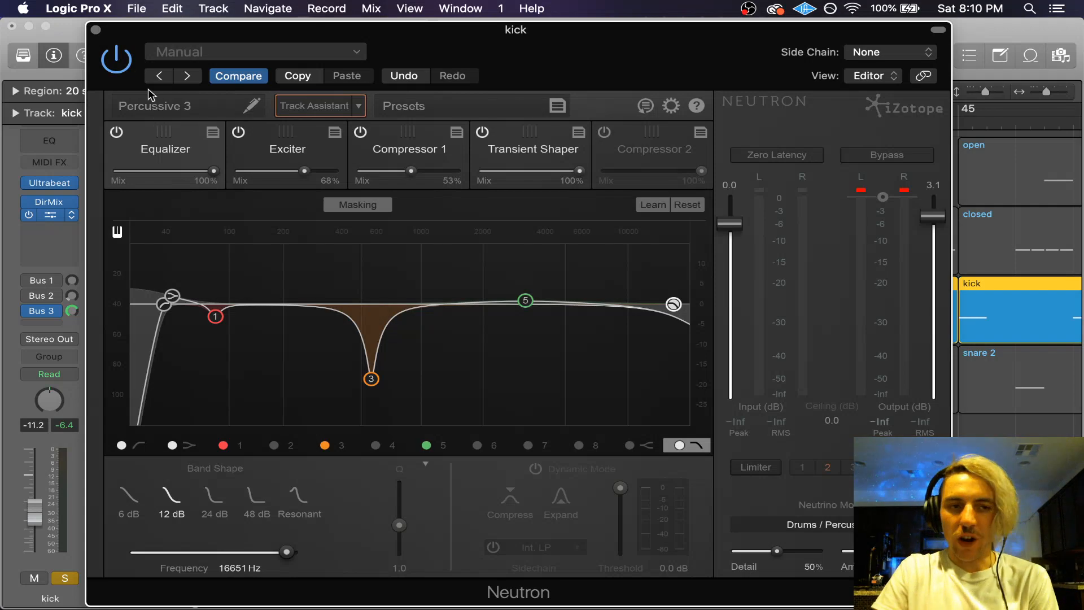
pyautogui.click(96, 30)
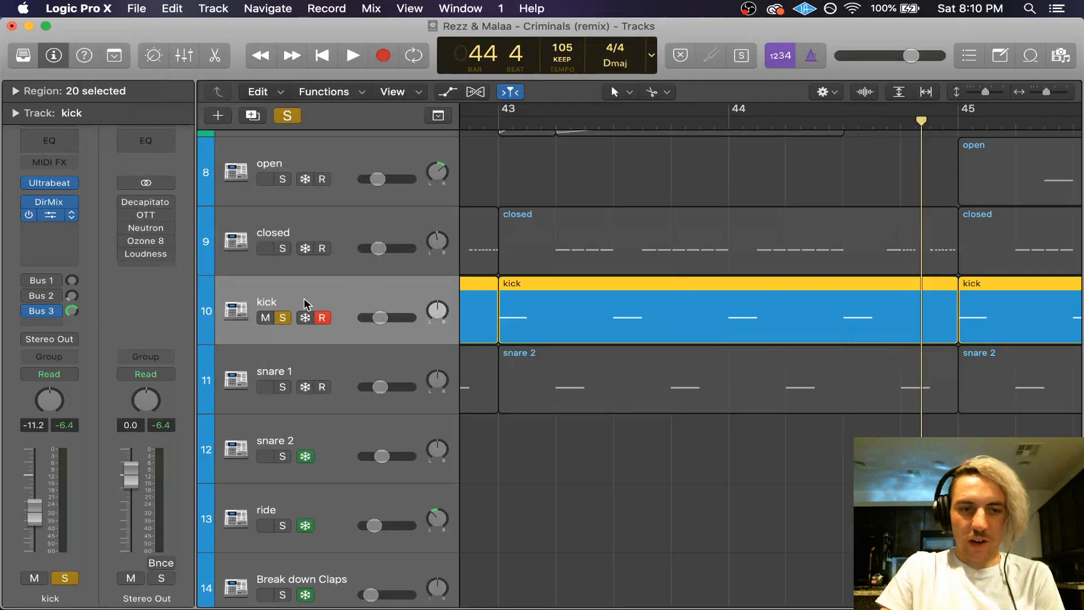
# Step: Enable freezing for the kick, closed and open tracks
pyautogui.click(305, 317)
pyautogui.click(305, 249)
pyautogui.click(305, 179)
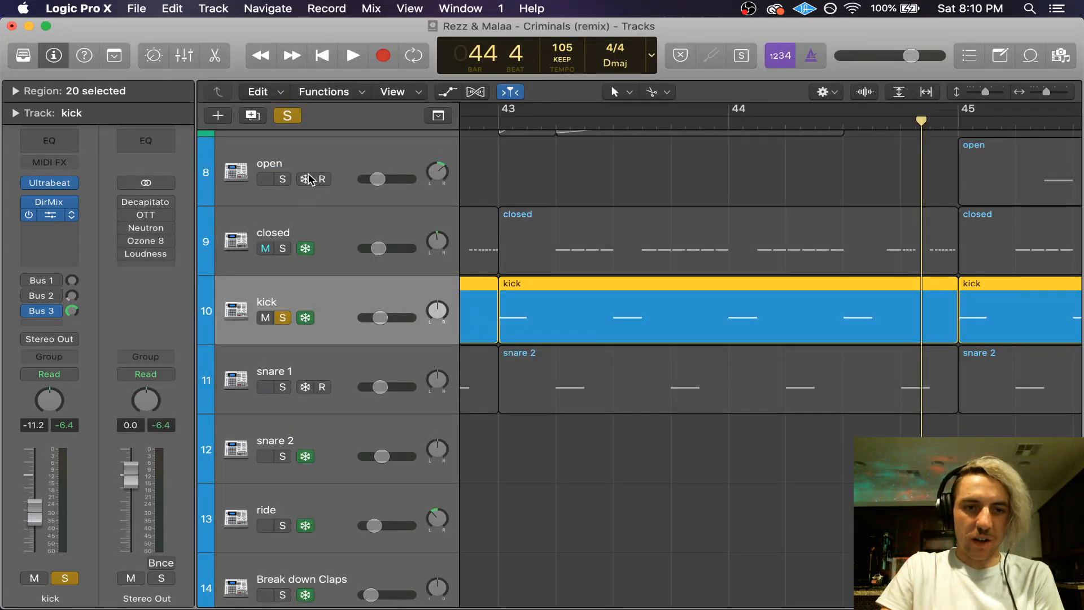
# Step: Enable freezing for the remaining unfrozen tracks: Vox Verb, snare 1 and the Cymatics Fill 10 track
pyautogui.scroll(8, 388, 213)
pyautogui.scroll(-6, 367, 292)
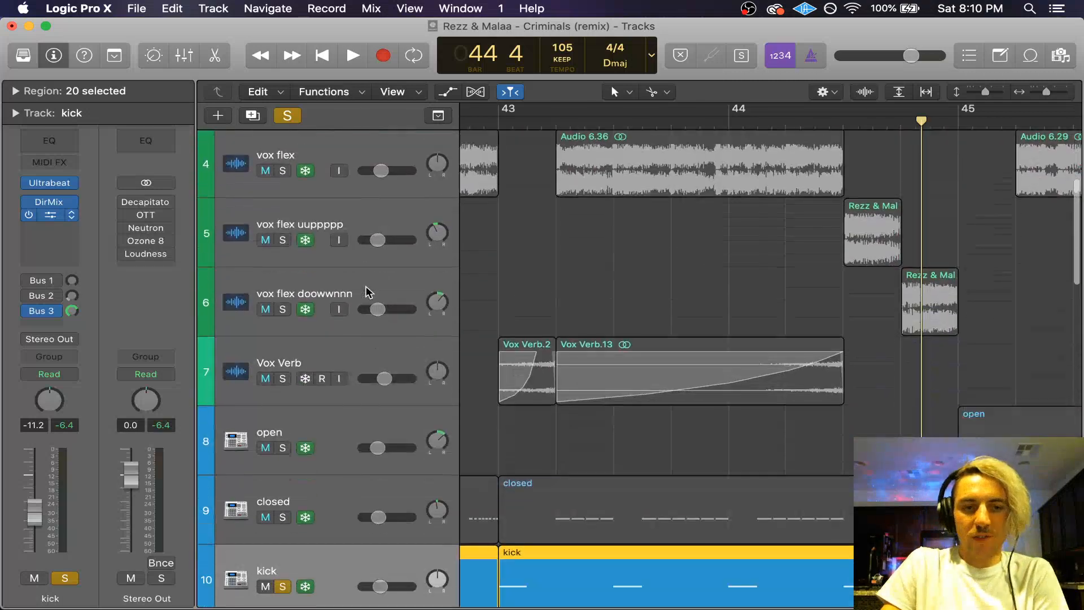
pyautogui.click(305, 380)
pyautogui.scroll(-2, 350, 349)
pyautogui.scroll(-10, 351, 348)
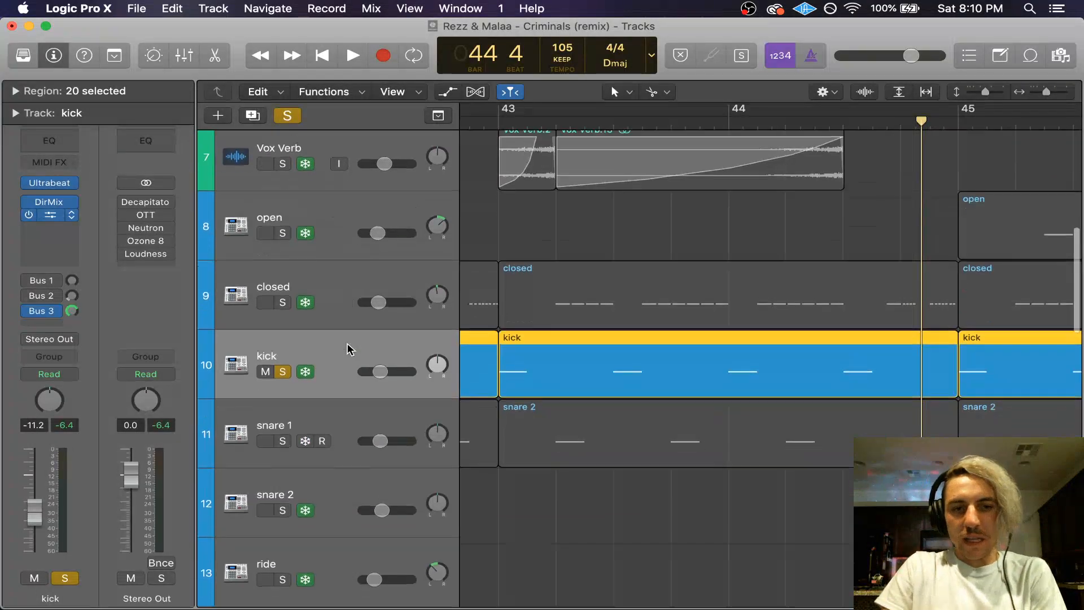
pyautogui.scroll(-15, 309, 288)
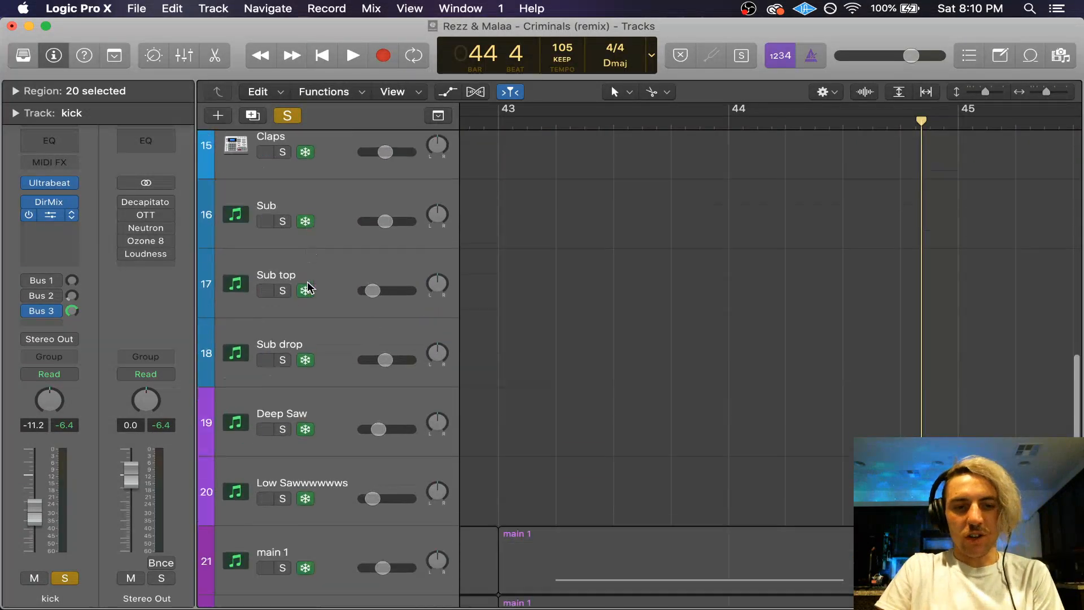
pyautogui.scroll(-2, 309, 288)
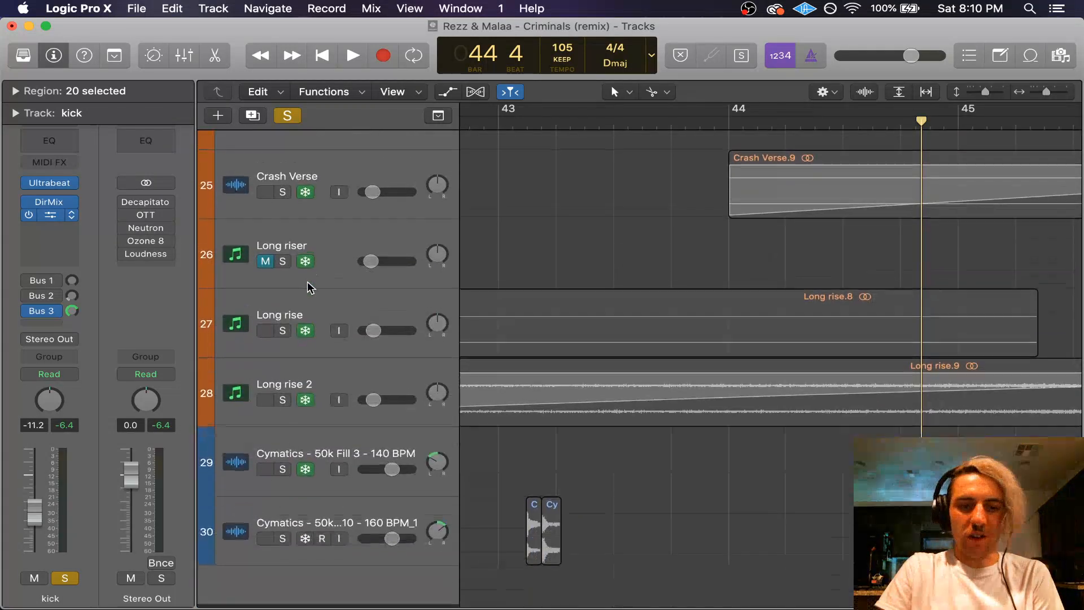
pyautogui.click(304, 542)
# Step: Deselect the regions, render the freeze files for the project and play the soloed kick from bar 43
pyautogui.press('super+Left')
pyautogui.press('super+Left')
pyautogui.press('super+Left')
pyautogui.press('super+Left')
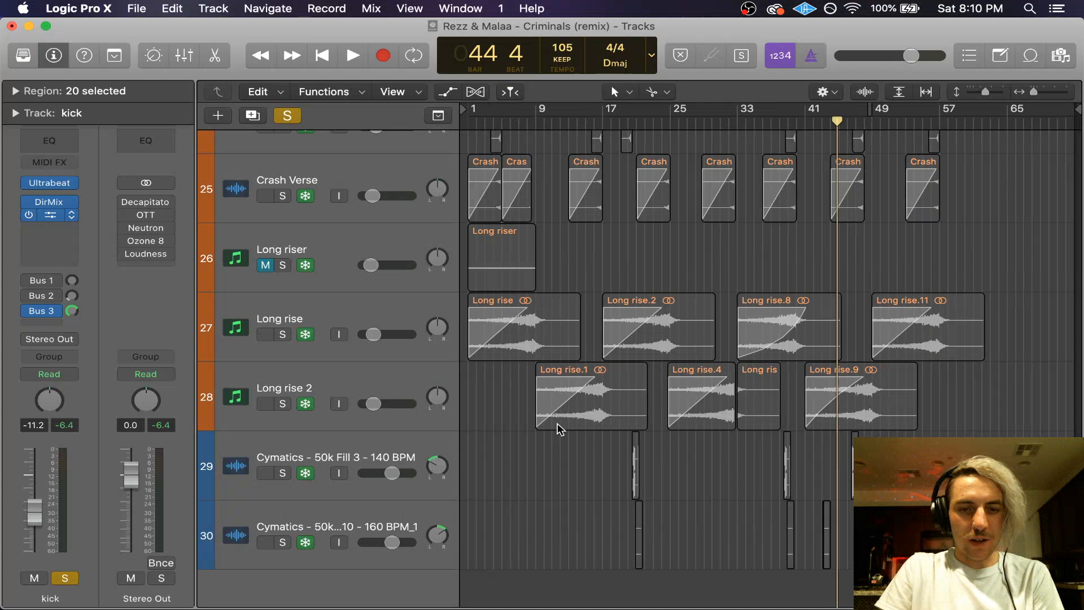
pyautogui.click(528, 468)
pyautogui.press('Return')
pyautogui.press('space')
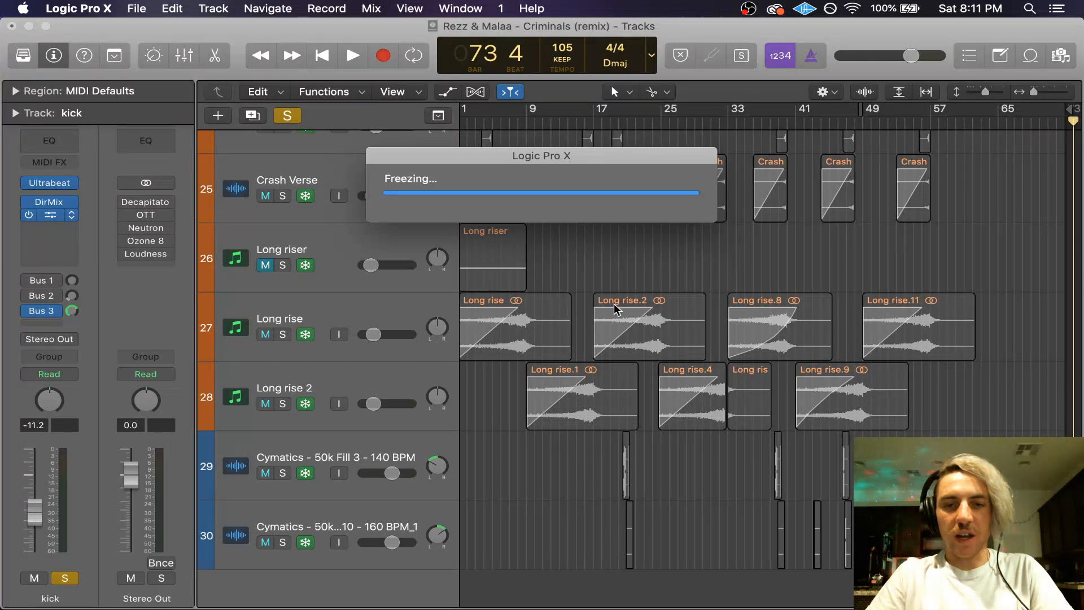
pyautogui.press('space')
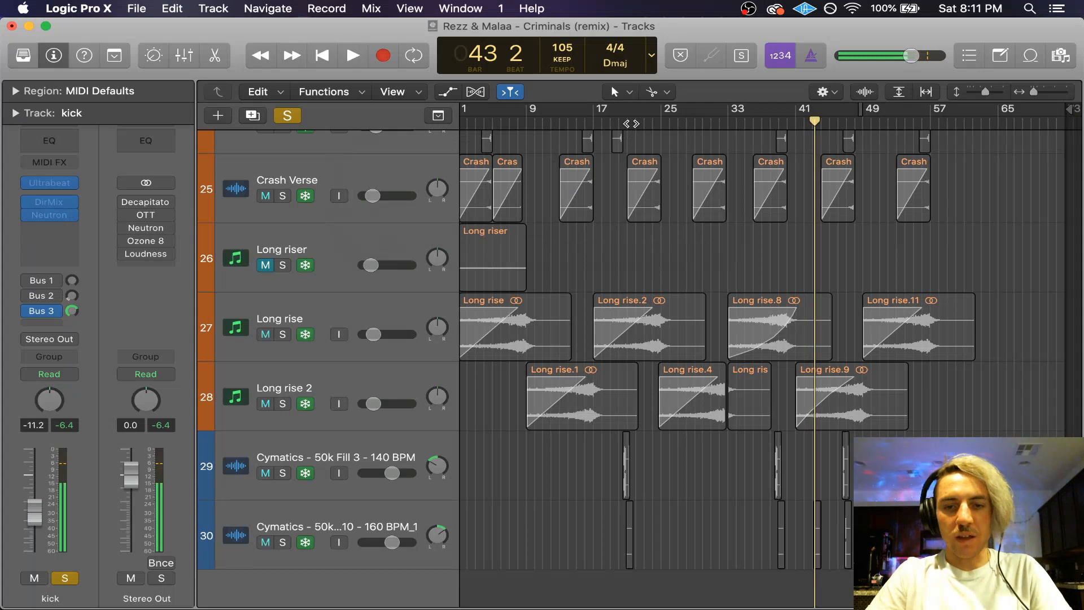
# Step: Examine the two Cymatics Fill 10 hits in bar 43 up close and place the playhead at 43 1 4
pyautogui.scroll(10, 783, 318)
pyautogui.scroll(5, 783, 319)
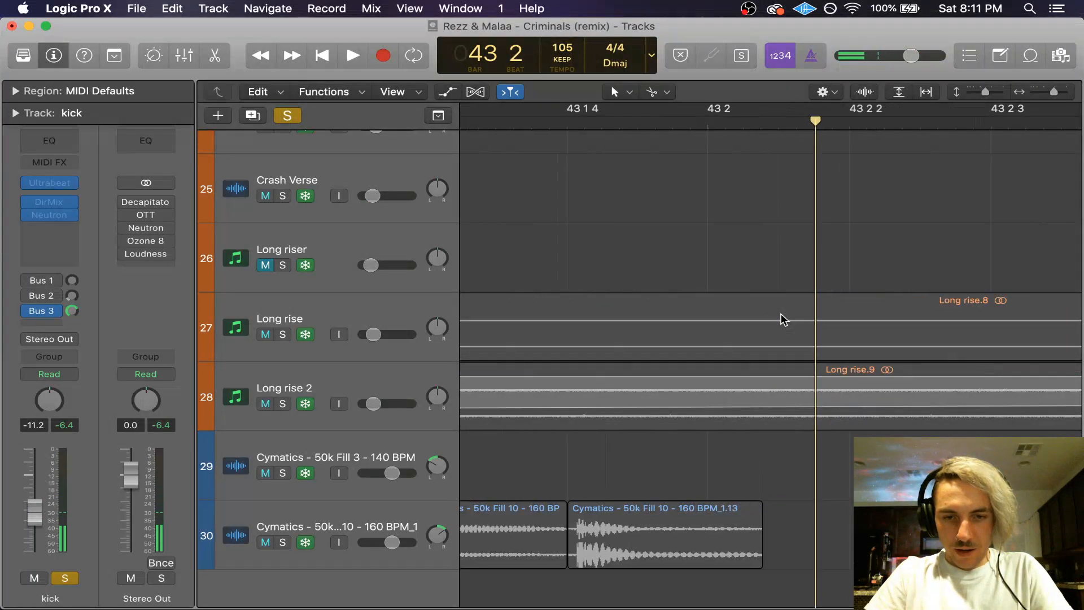
pyautogui.hscroll(-5, 782, 319)
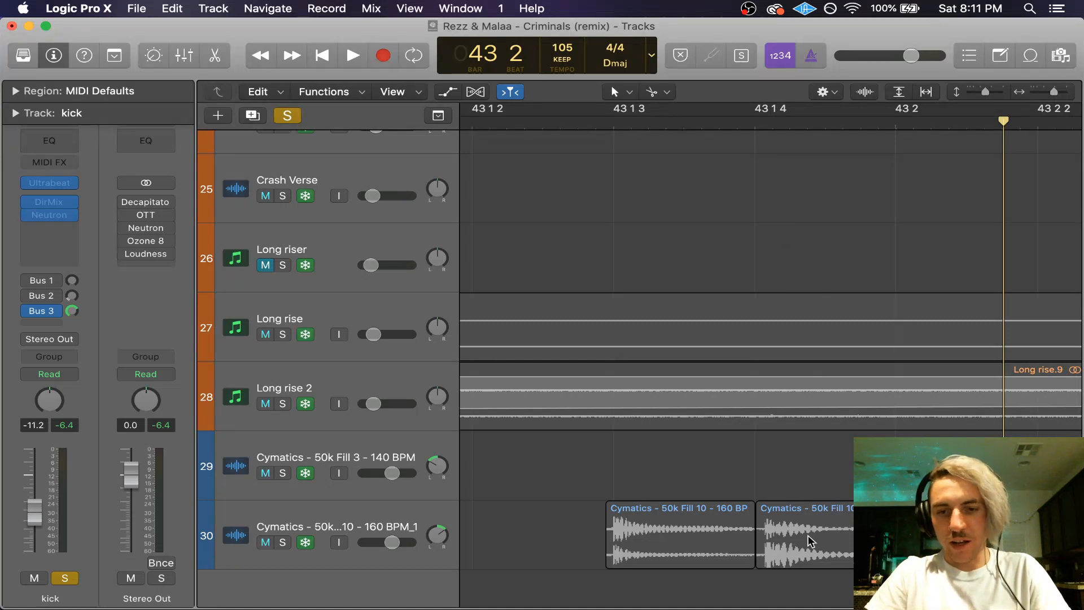
pyautogui.click(757, 120)
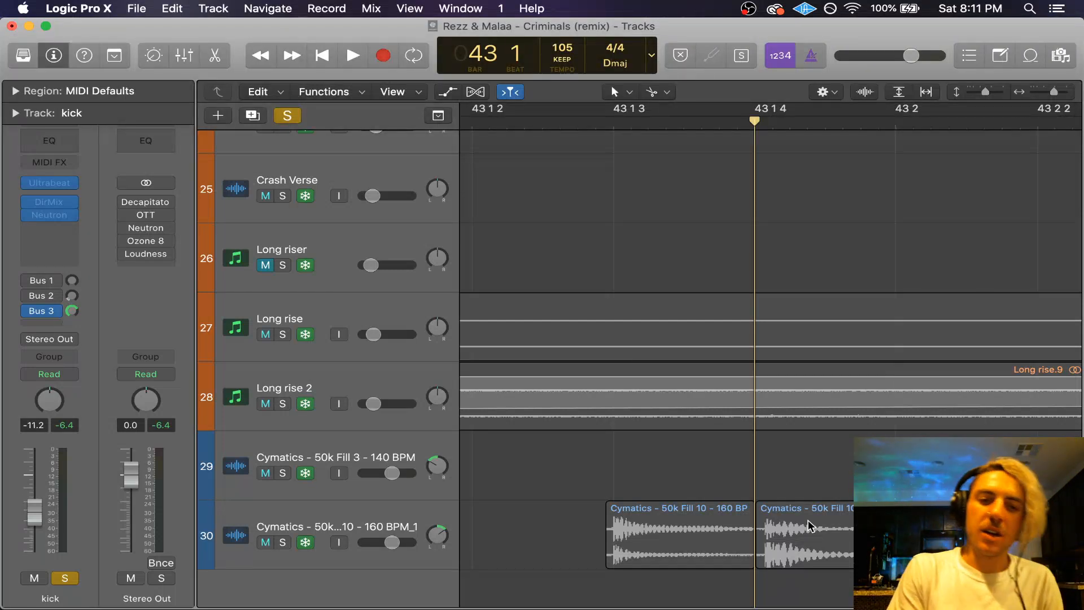
# Step: Clear the track solo and shrink the track heights so all 30 tracks of the arrangement fit in view
pyautogui.click(287, 115)
pyautogui.press('super+Left')
pyautogui.press('super+Left')
pyautogui.press('super+Left')
pyautogui.scroll(14, 286, 219)
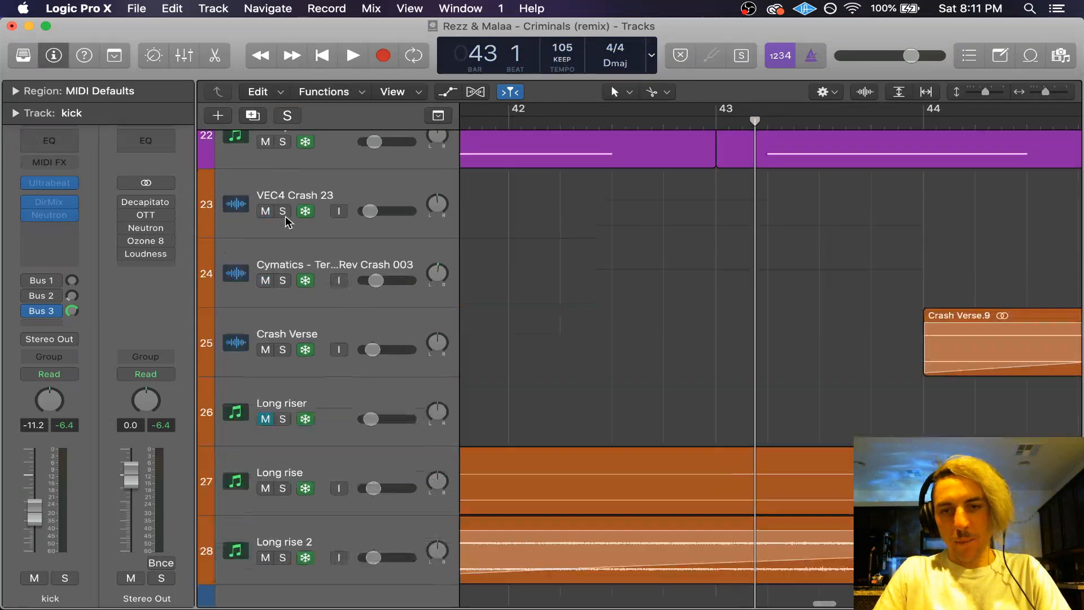
pyautogui.press('super+Left')
pyautogui.press('super+Left')
pyautogui.press('super+Left')
pyautogui.press('super+Left')
pyautogui.press('super+Left')
pyautogui.press('super+Left')
pyautogui.press('super+Left')
pyautogui.scroll(12, 699, 228)
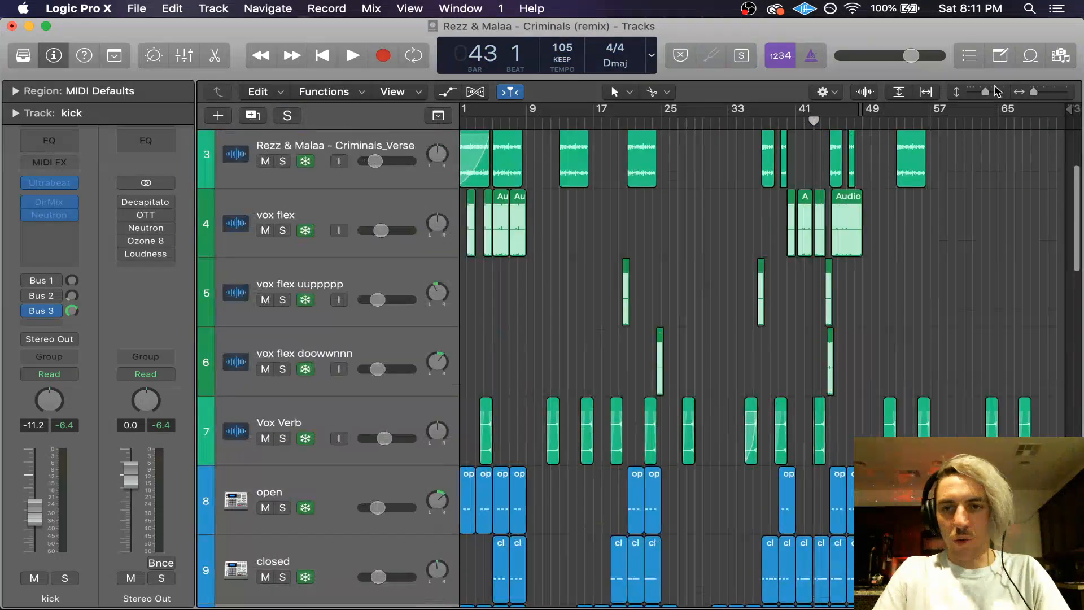
pyautogui.moveTo(986, 92); pyautogui.dragTo(896, 108)
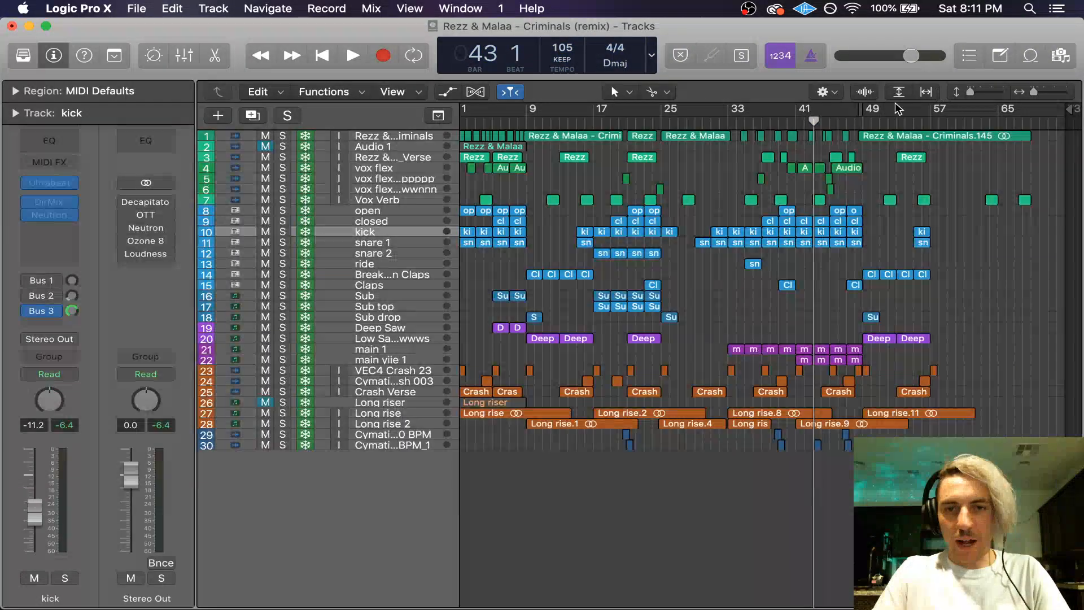
# Step: Activate Decapitator, OTT, Neutron and Ozone 8 on the Stereo Out channel
pyautogui.click(126, 202)
pyautogui.click(126, 215)
pyautogui.click(125, 229)
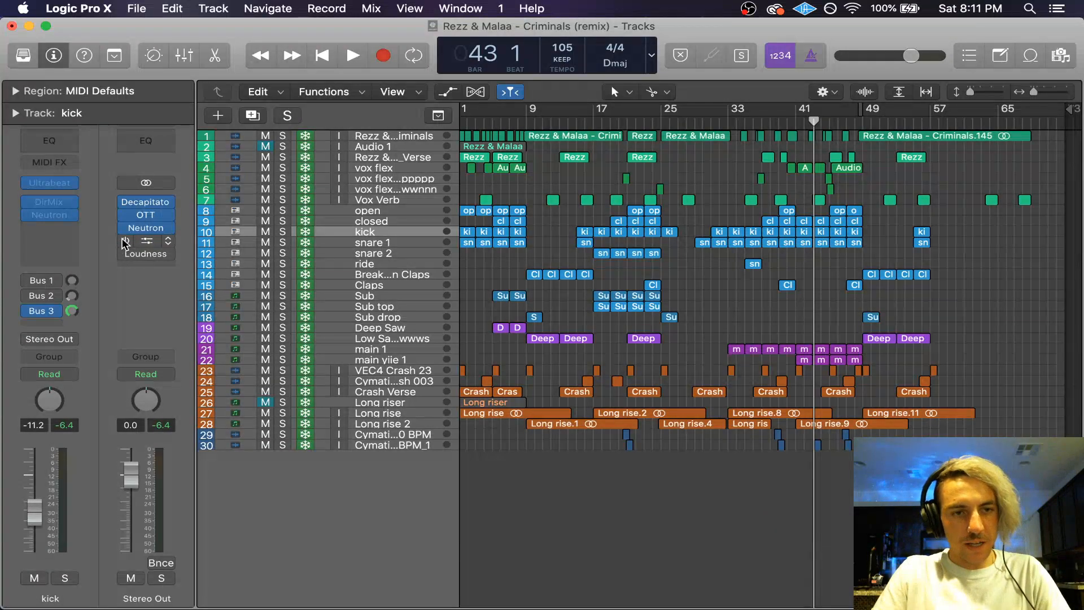
pyautogui.click(125, 241)
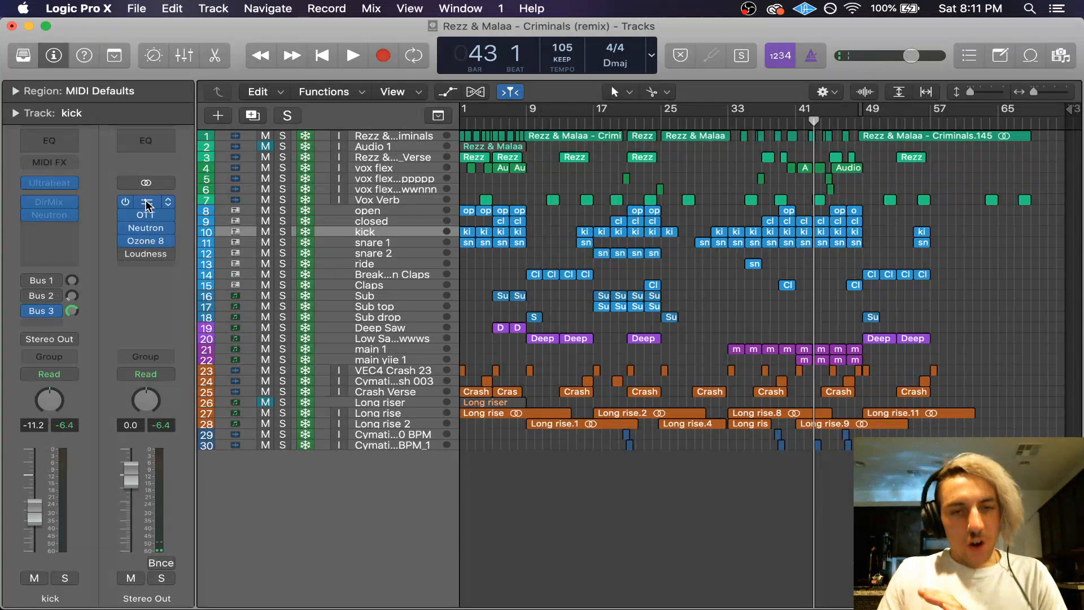
# Step: Open Decapitator on the Stereo Out, keep it as the only active insert and move its window clear of the channel strips
pyautogui.click(147, 205)
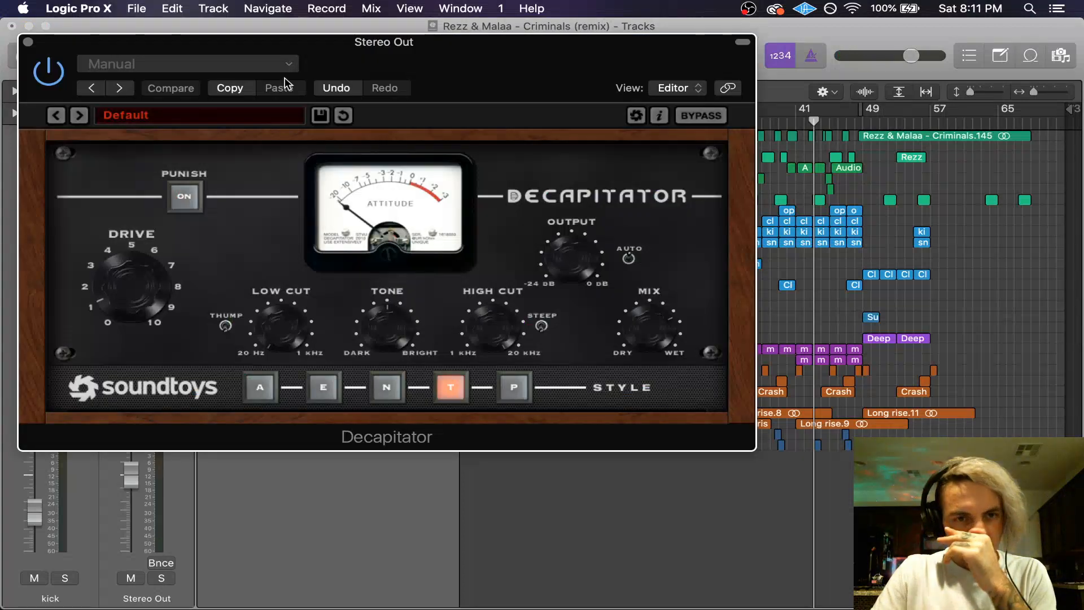
pyautogui.moveTo(400, 45); pyautogui.dragTo(732, 122)
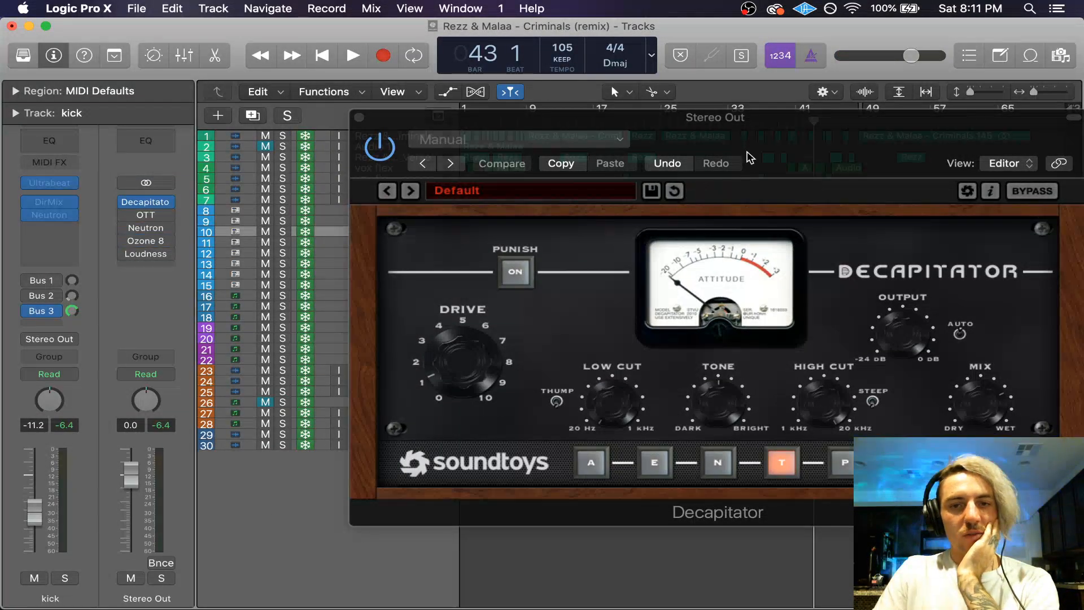
pyautogui.moveTo(750, 147); pyautogui.dragTo(537, 80)
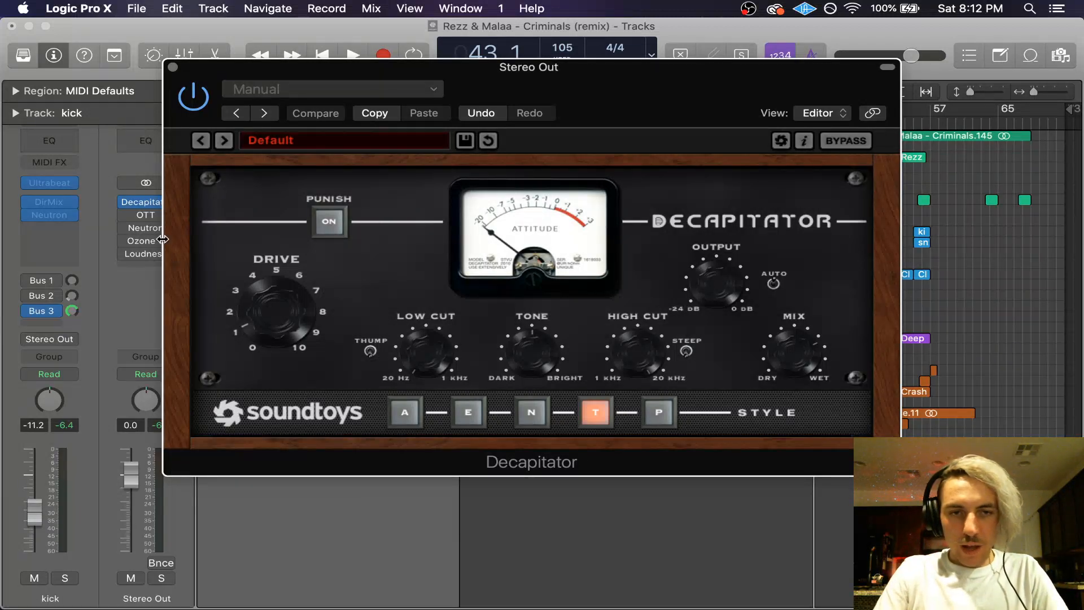
pyautogui.moveTo(503, 84); pyautogui.dragTo(572, 88)
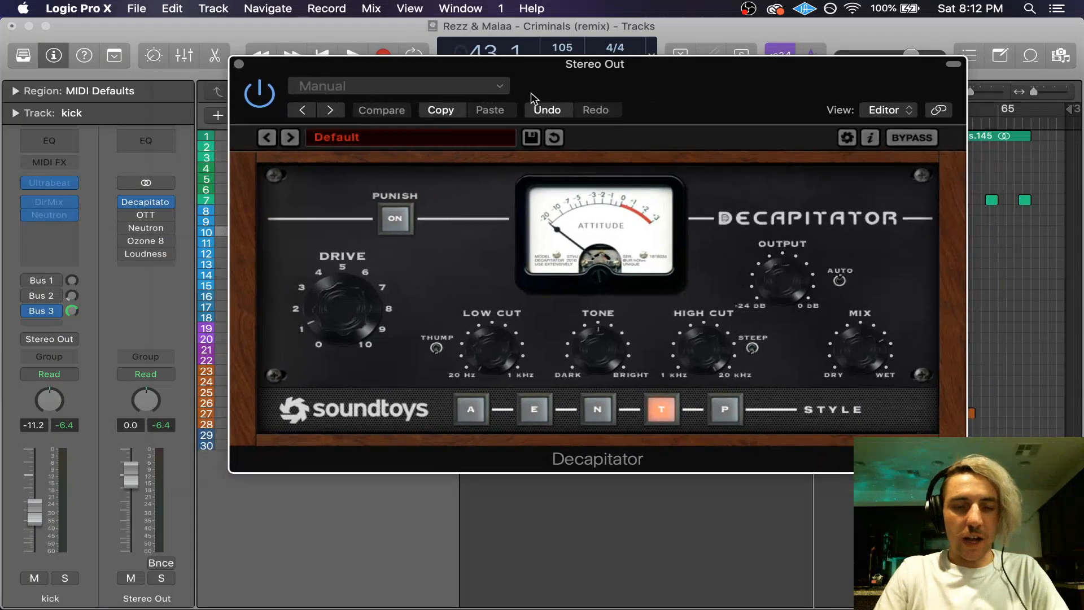
# Step: Play the full mix from bar 43 through Decapitator in two passes to judge its saturation on the master
pyautogui.press('space')
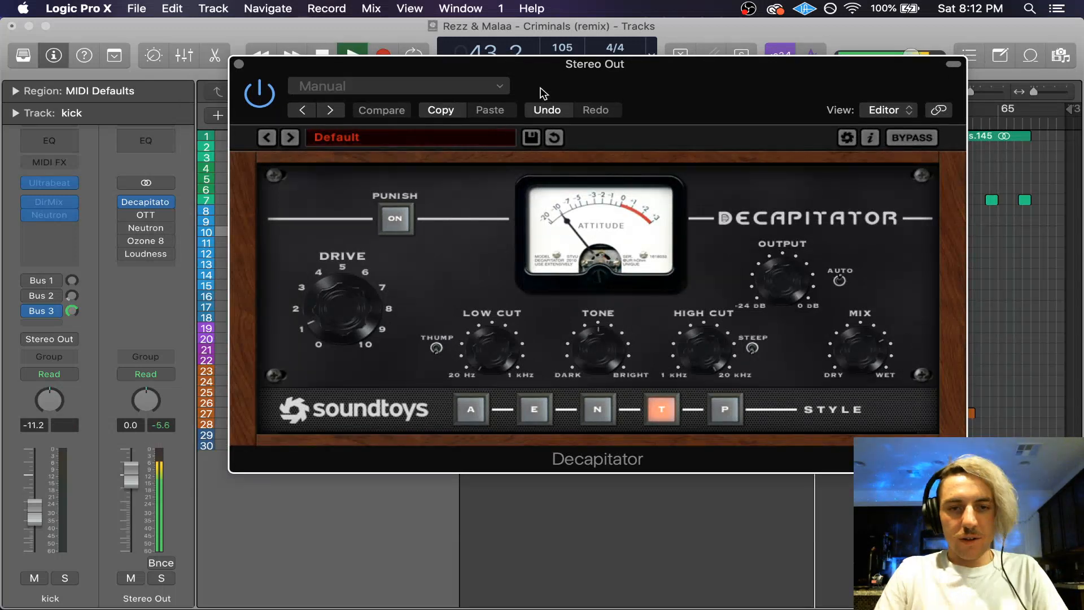
pyautogui.press('space')
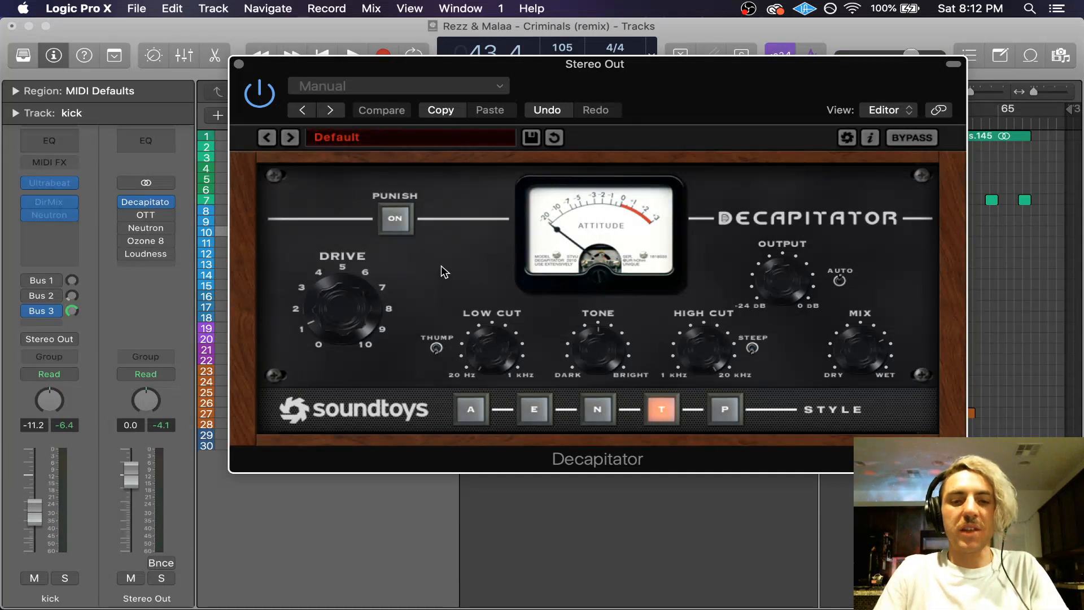
pyautogui.press('space')
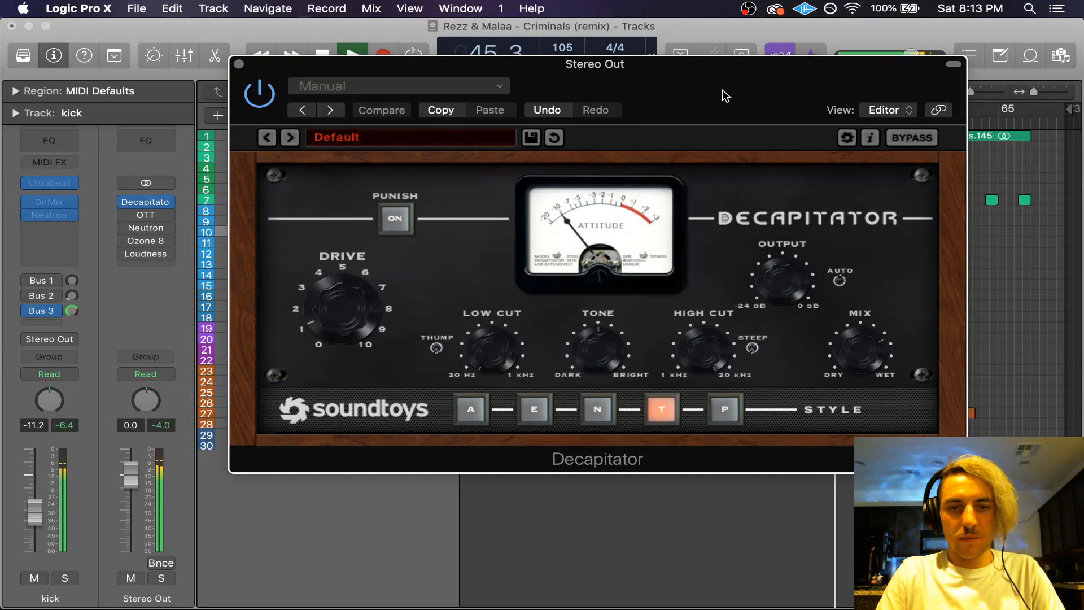
pyautogui.press('space')
pyautogui.moveTo(725, 96); pyautogui.dragTo(758, 121)
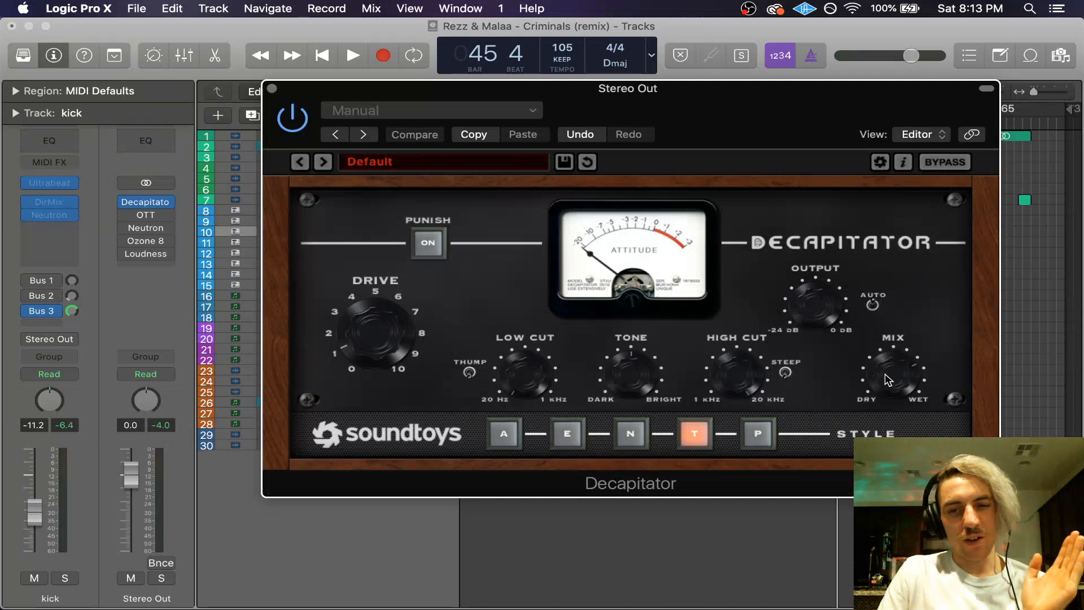
# Step: Close Decapitator and open OTT on the Stereo Out, with its window clear of the channel strips
pyautogui.moveTo(796, 124); pyautogui.dragTo(562, 63)
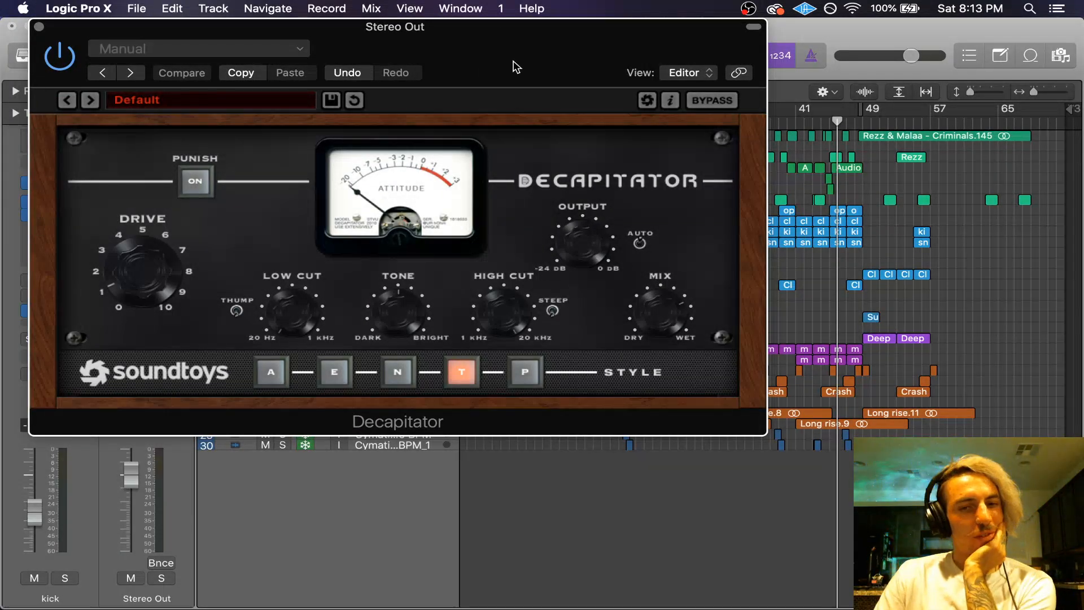
pyautogui.moveTo(516, 67); pyautogui.dragTo(581, 119)
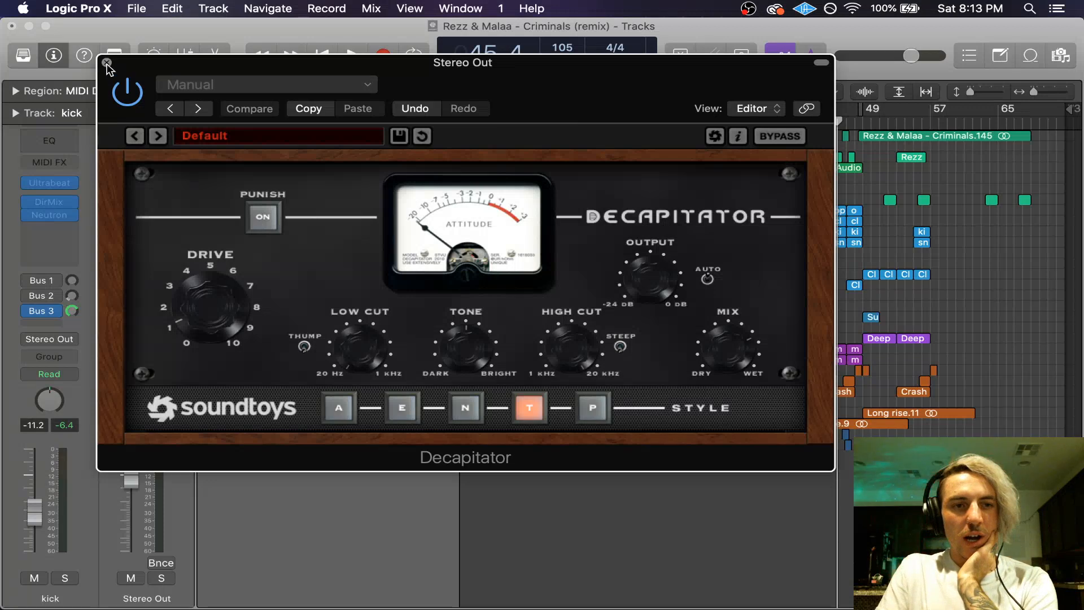
pyautogui.click(107, 62)
pyautogui.click(146, 214)
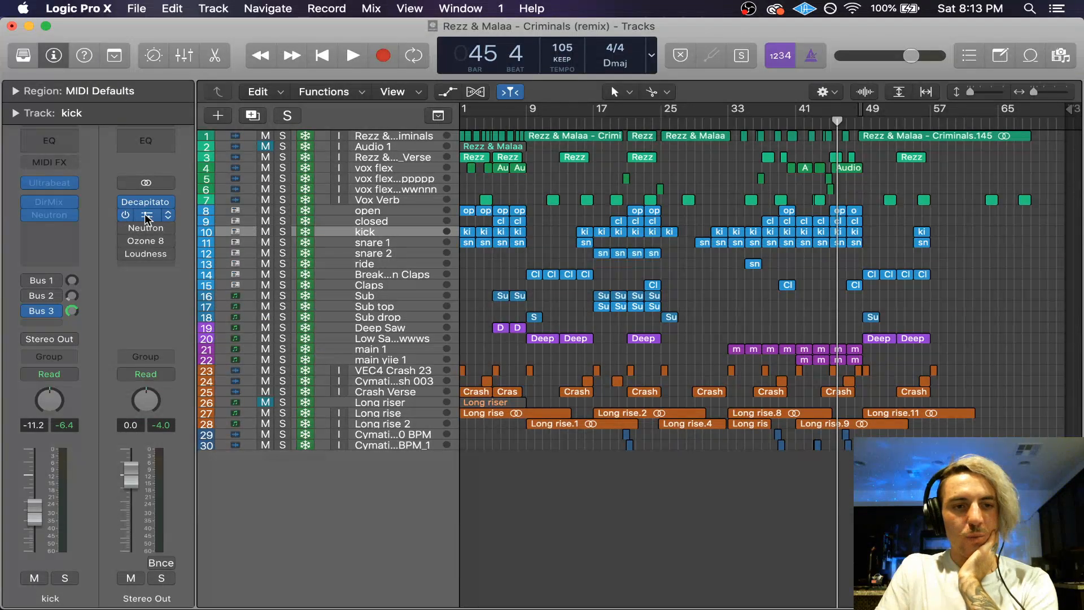
pyautogui.moveTo(199, 53); pyautogui.dragTo(521, 87)
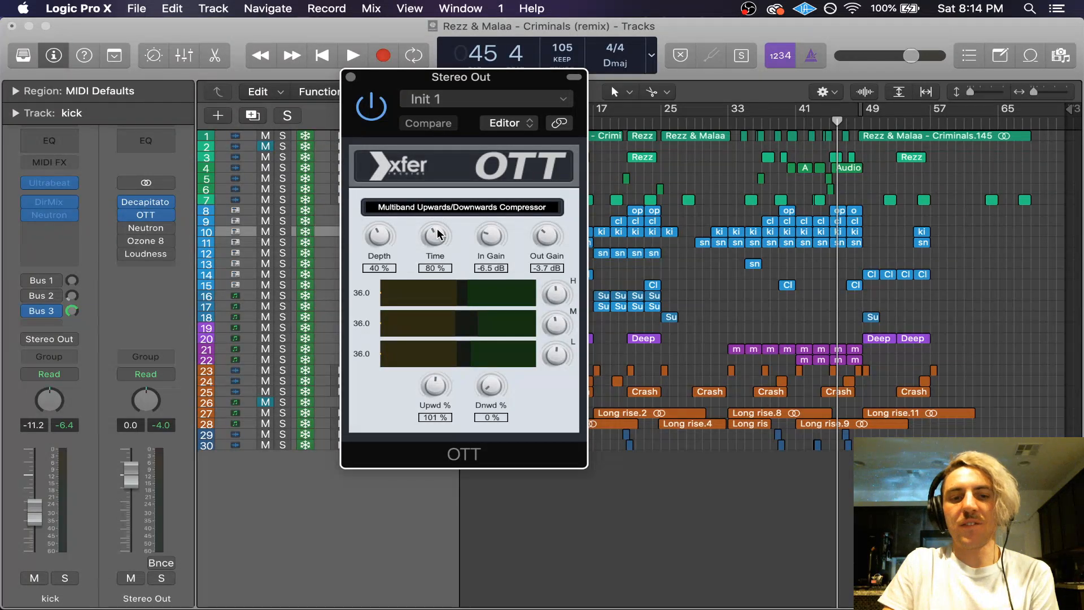
# Step: Sweep OTT's Time to its extremes of 1000% and 0%, and settle it at 71%
pyautogui.moveTo(438, 234); pyautogui.dragTo(446, 26)
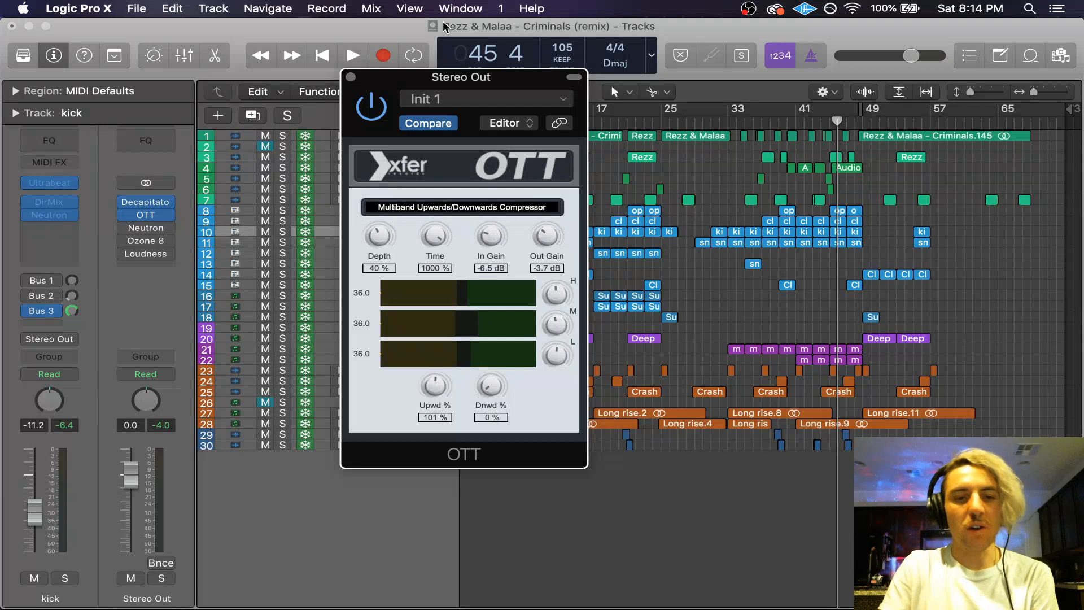
pyautogui.moveTo(436, 236); pyautogui.dragTo(438, 440)
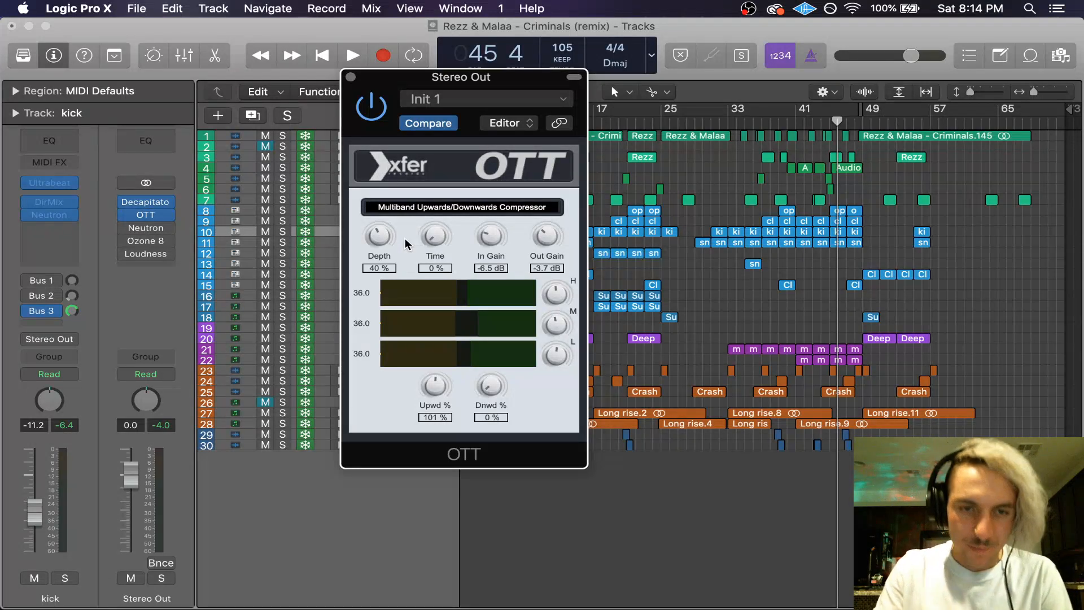
pyautogui.moveTo(433, 231); pyautogui.dragTo(428, 176)
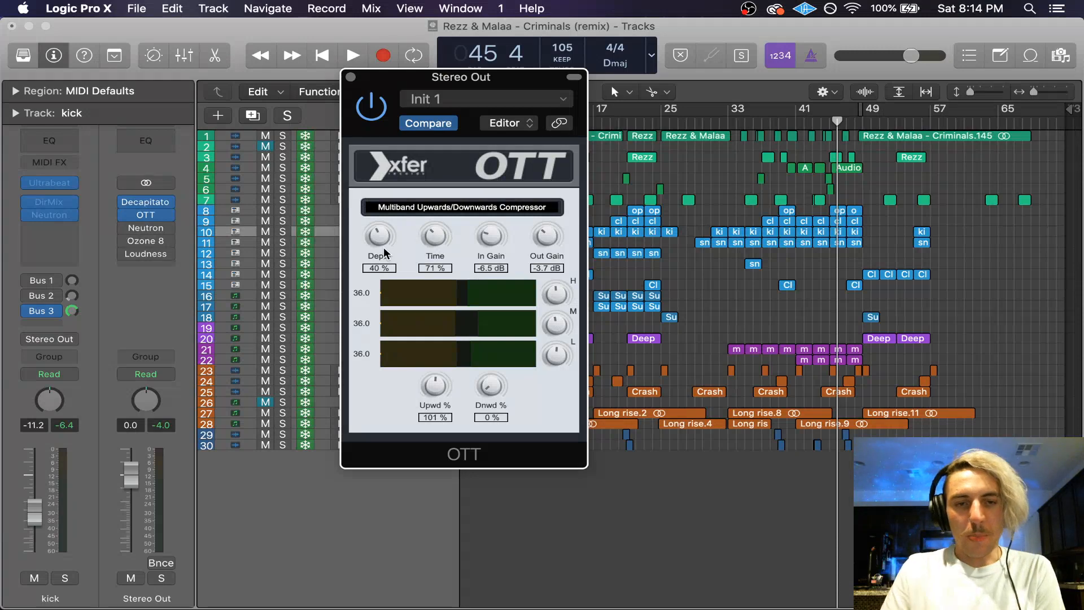
# Step: Raise OTT's Depth to 100% to demonstrate the full effect, and return it to 40%
pyautogui.moveTo(384, 252); pyautogui.dragTo(425, 79)
pyautogui.moveTo(402, 125); pyautogui.dragTo(402, 57)
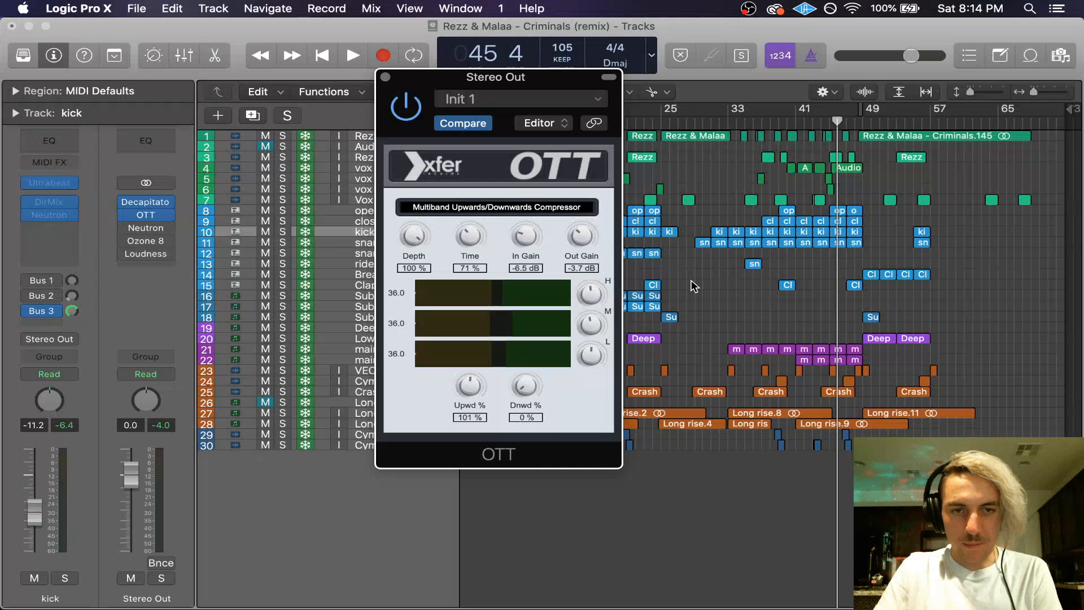
pyautogui.moveTo(429, 77); pyautogui.dragTo(394, 72)
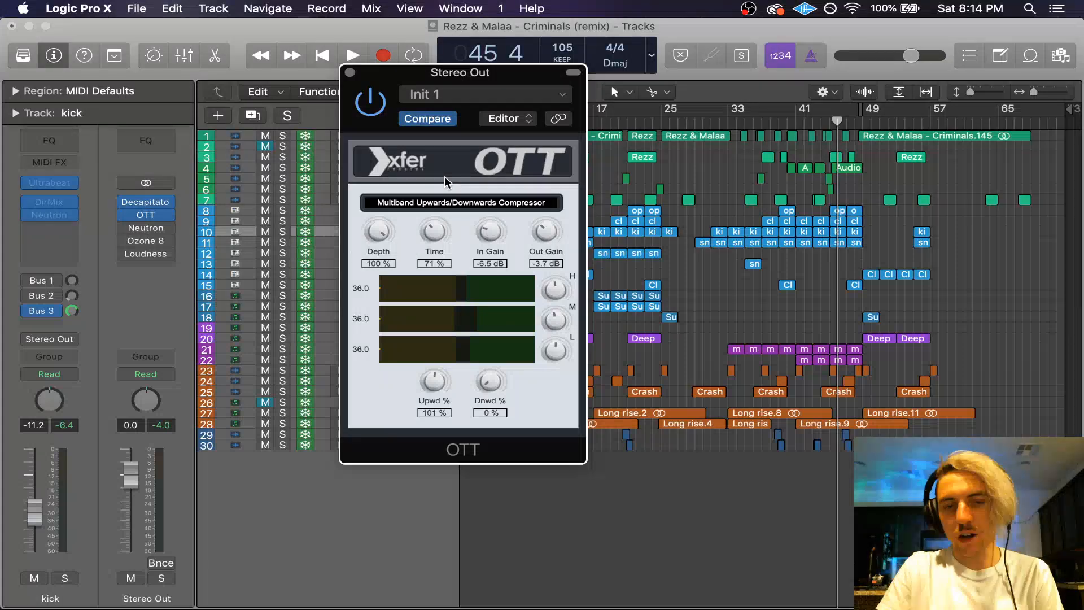
pyautogui.moveTo(435, 72)
pyautogui.mouseDown()
pyautogui.moveTo(521, 85)
pyautogui.moveTo(444, 80)
pyautogui.mouseUp()
pyautogui.moveTo(389, 240); pyautogui.dragTo(390, 335)
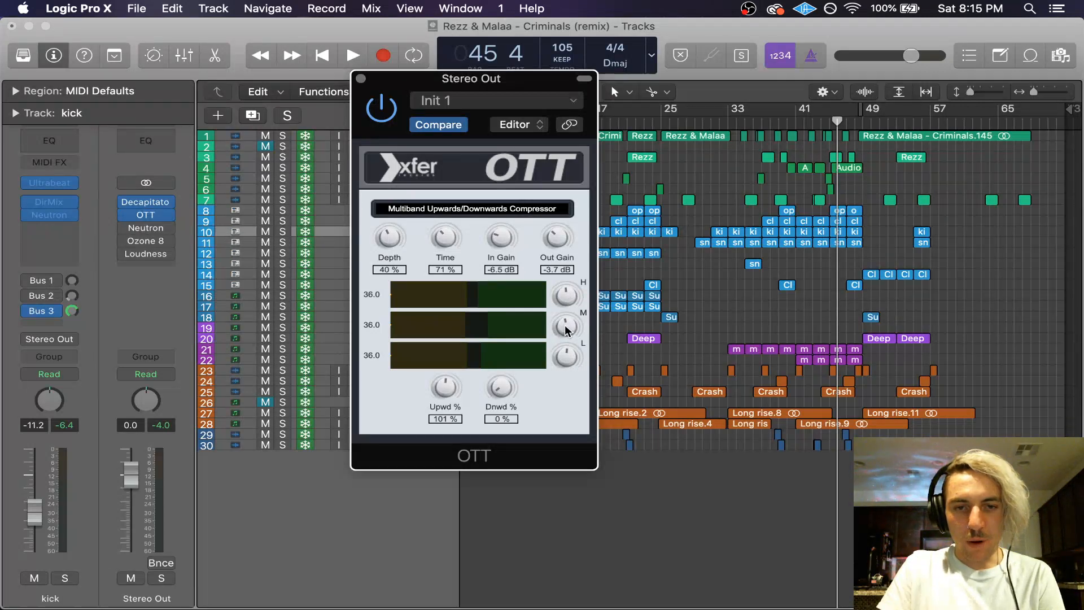
# Step: Close OTT, open Neutron on the Stereo Out and ignore the Updater crash alert
pyautogui.moveTo(519, 82); pyautogui.dragTo(467, 30)
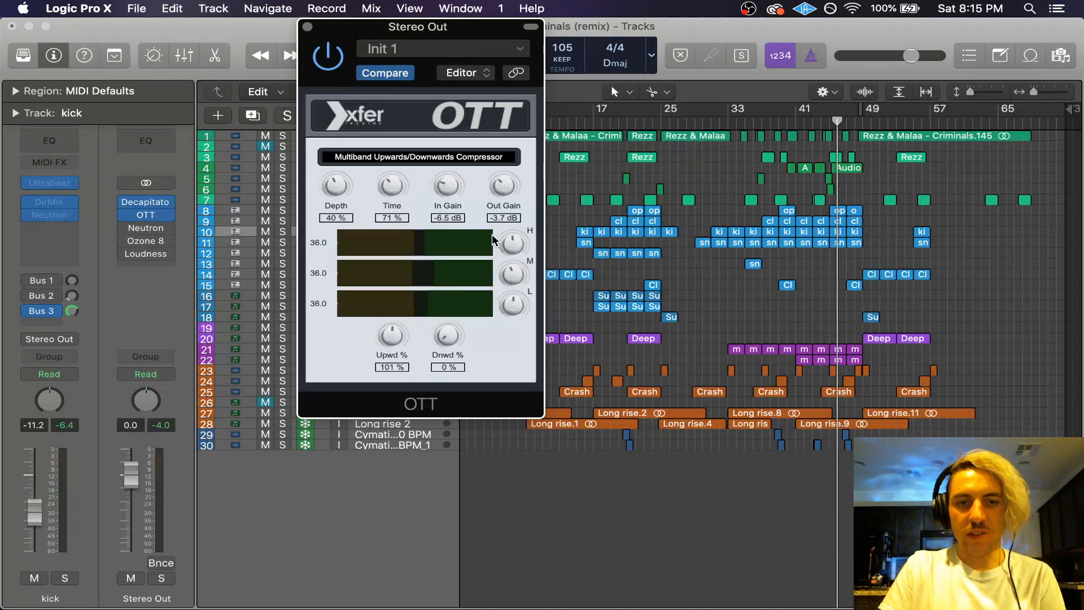
pyautogui.moveTo(452, 31); pyautogui.dragTo(498, 32)
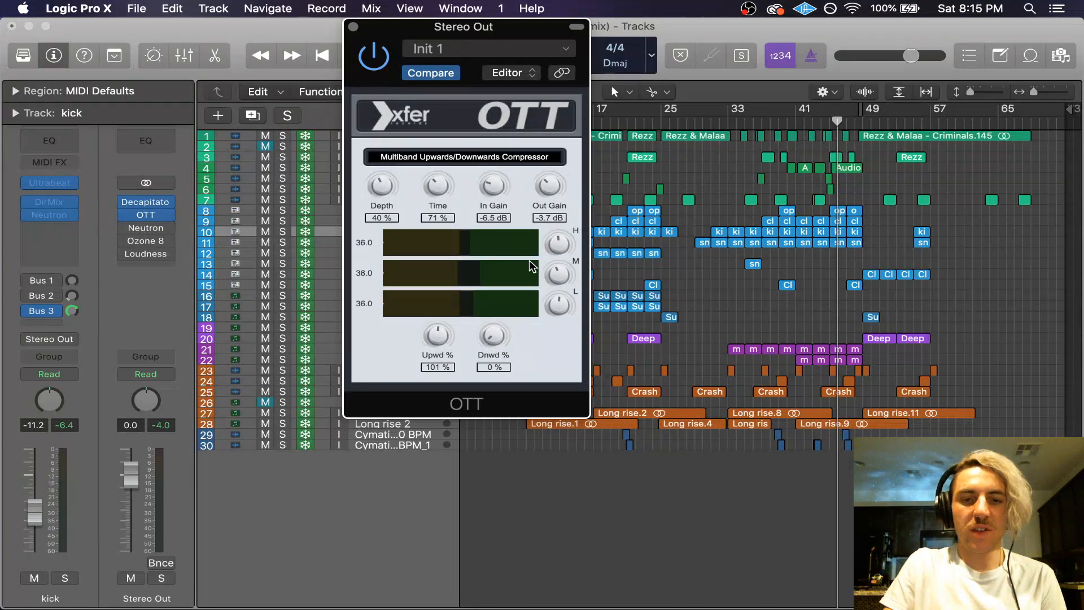
pyautogui.click(352, 26)
pyautogui.moveTo(134, 232)
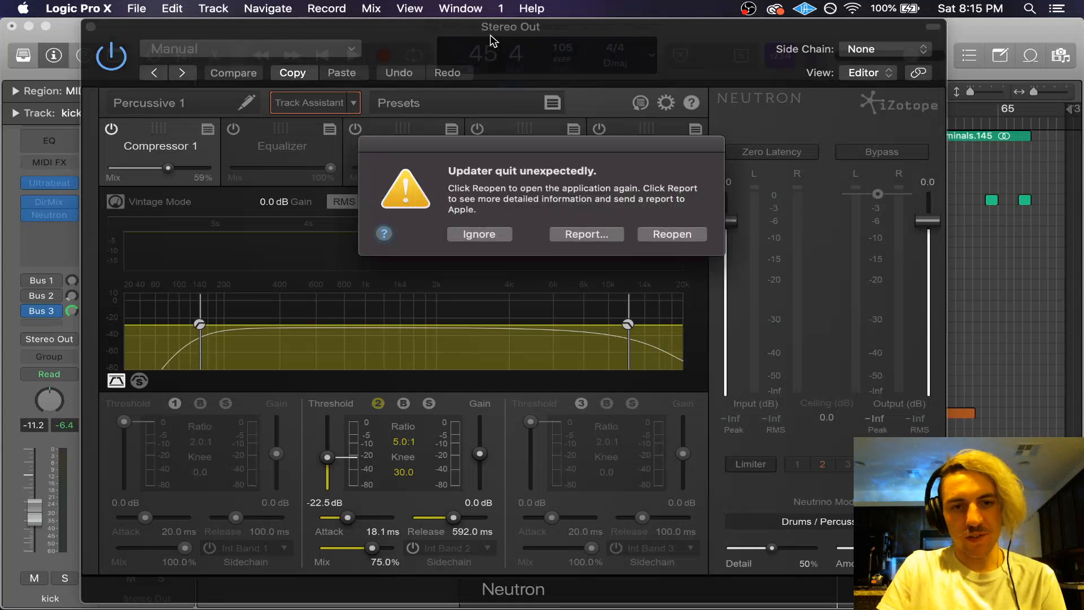
pyautogui.click(477, 233)
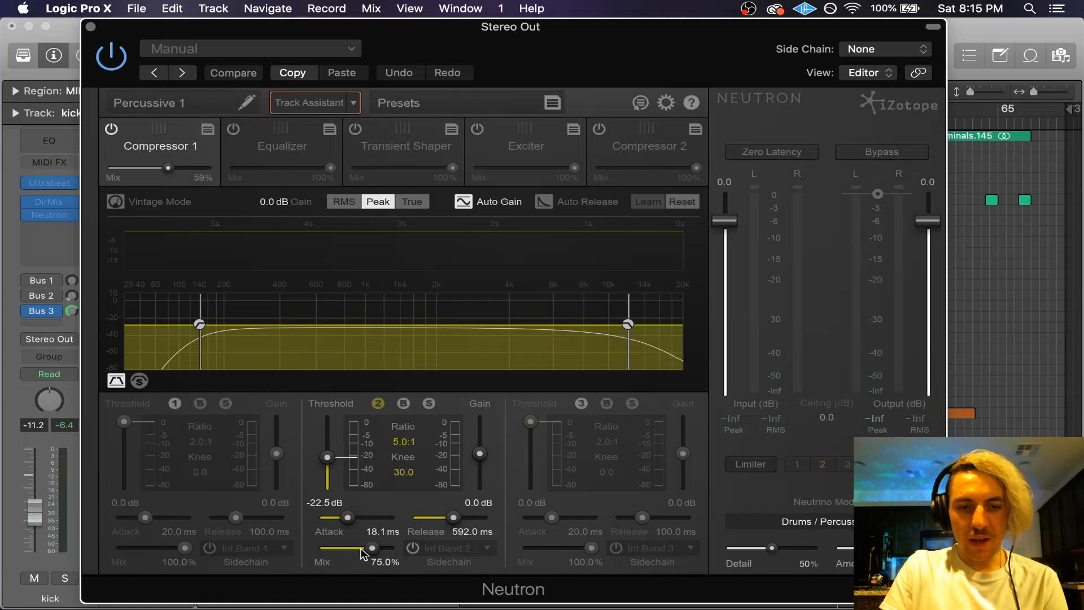
# Step: In Neutron's Compressor 1, set the band 2 mix to 72% and the module mix to 60%
pyautogui.moveTo(370, 548); pyautogui.dragTo(370, 553)
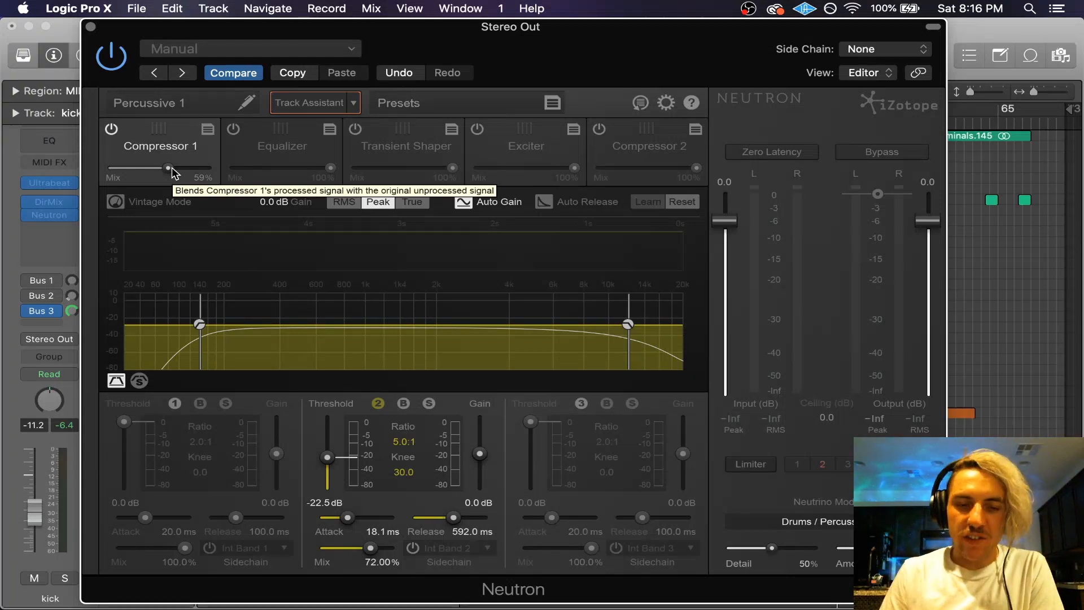
pyautogui.moveTo(169, 168)
pyautogui.mouseDown()
pyautogui.moveTo(241, 166)
pyautogui.moveTo(158, 169)
pyautogui.moveTo(170, 165)
pyautogui.mouseUp()
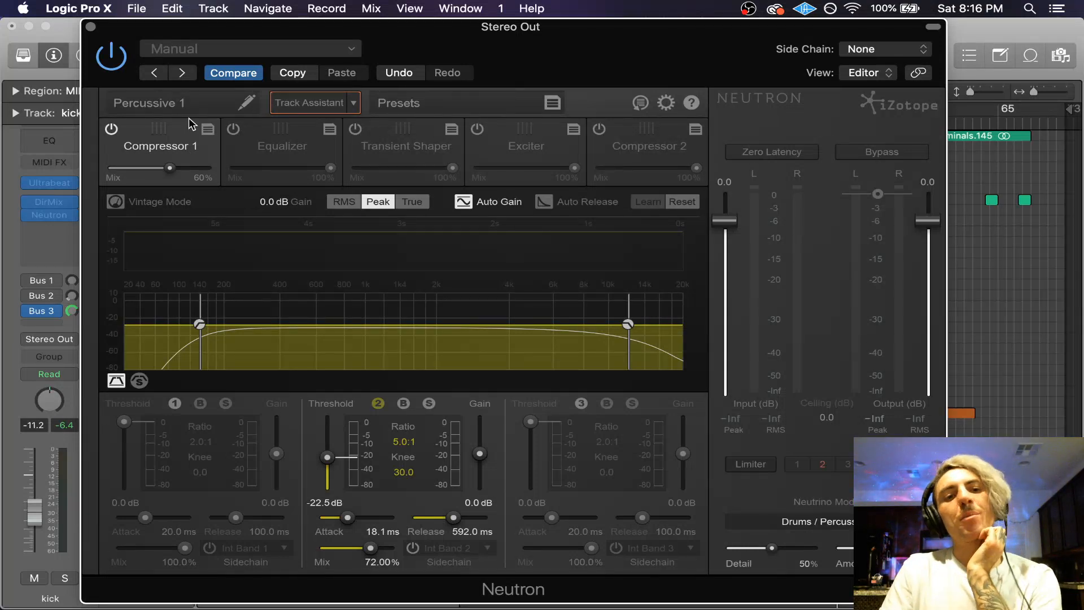
pyautogui.moveTo(503, 33); pyautogui.dragTo(521, 34)
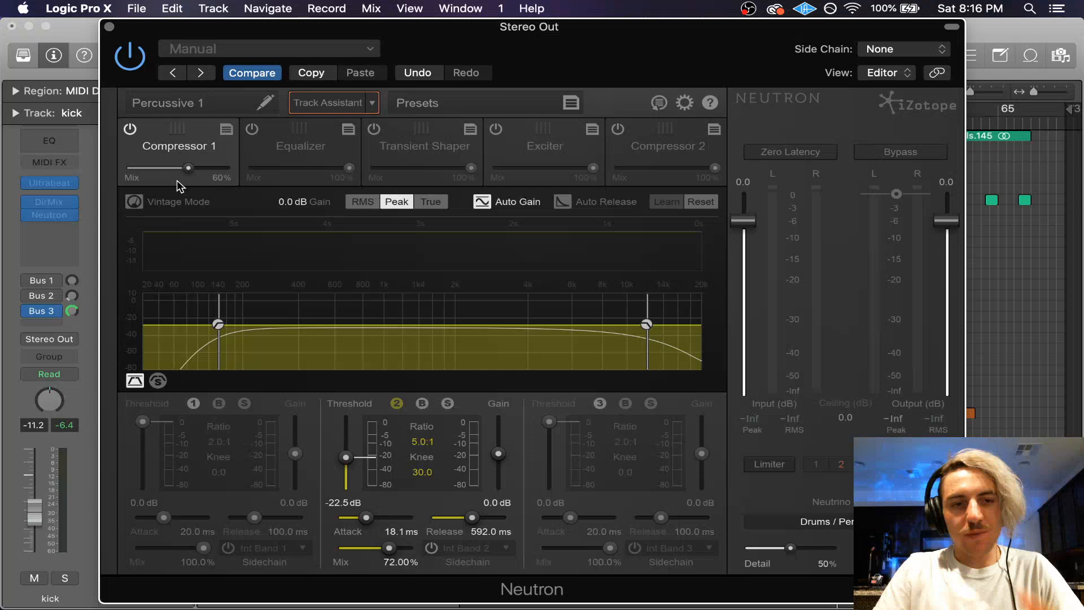
# Step: Close Neutron, decline reopening Updater's windows, and show the Equalizer module of Ozone 8 on the Stereo Out
pyautogui.click(110, 26)
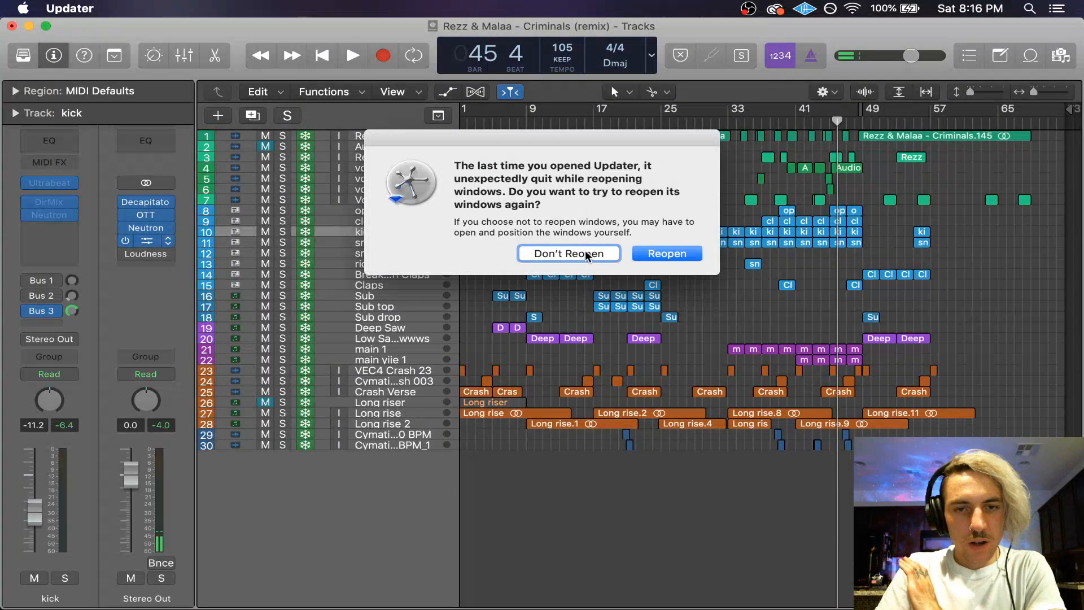
pyautogui.click(586, 254)
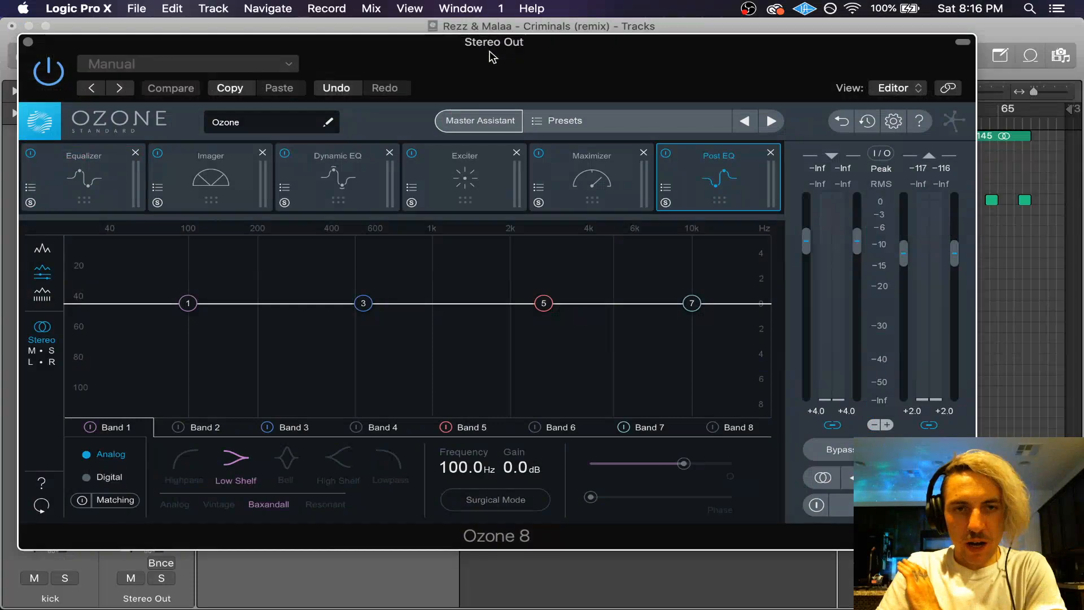
pyautogui.moveTo(490, 50)
pyautogui.mouseDown()
pyautogui.moveTo(498, 66)
pyautogui.moveTo(500, 37)
pyautogui.mouseUp()
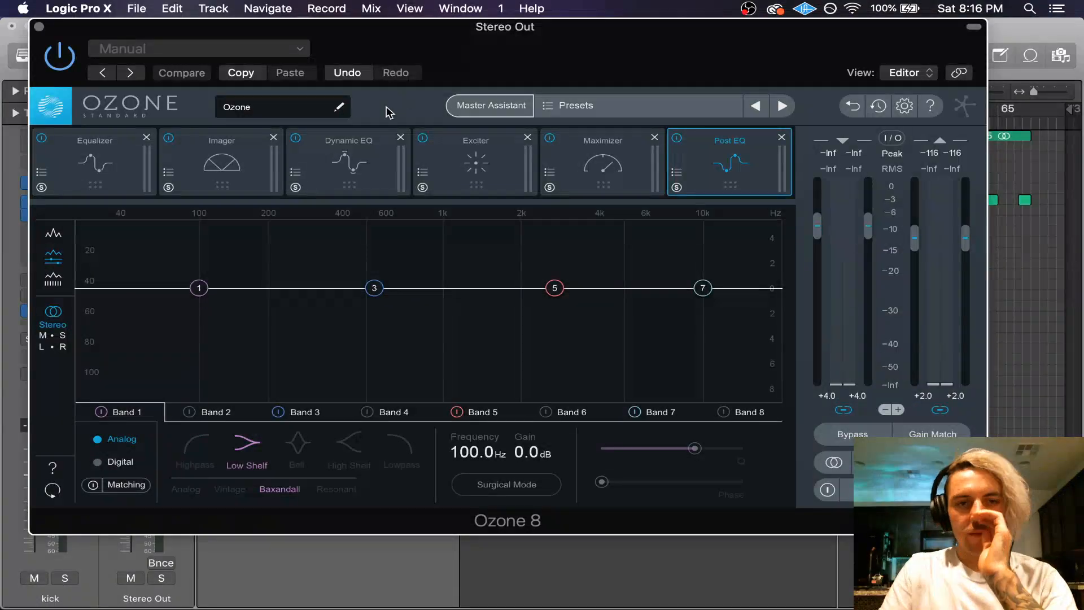
pyautogui.click(95, 167)
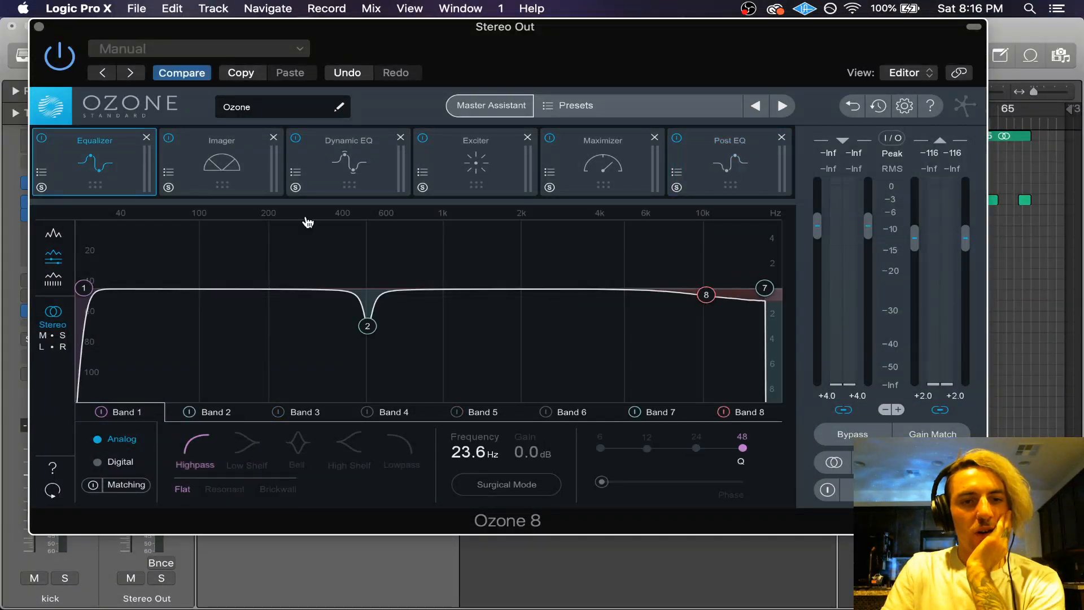
# Step: Move the Ozone 8 window off the arrangement to check the tracks and inserts, and bring it back into full view
pyautogui.moveTo(513, 55); pyautogui.dragTo(539, 394)
pyautogui.scroll(-2, 579, 229)
pyautogui.scroll(3, 580, 230)
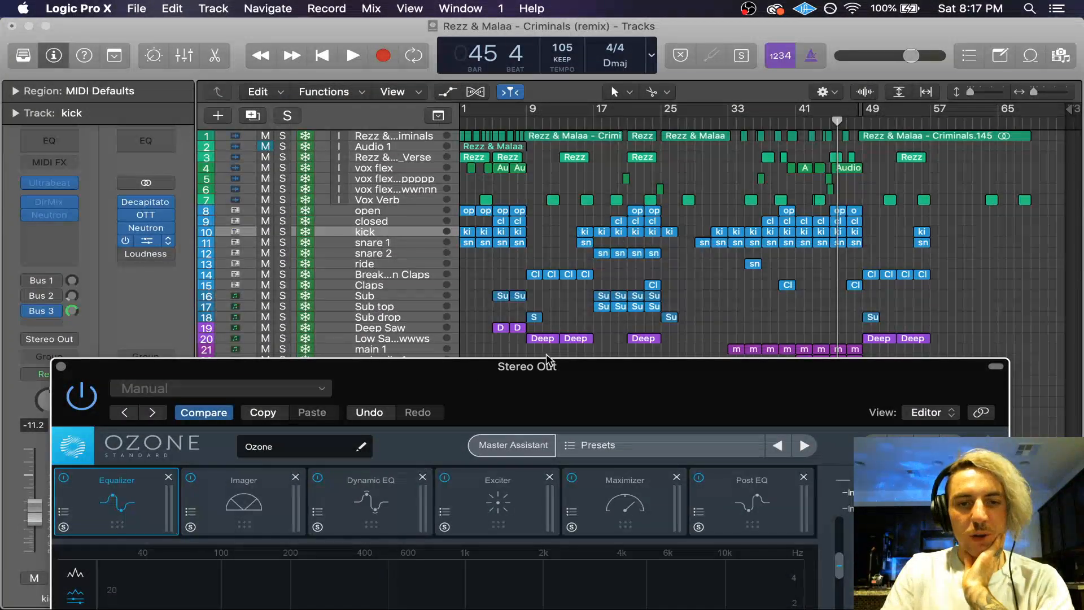
pyautogui.moveTo(540, 366); pyautogui.dragTo(546, 29)
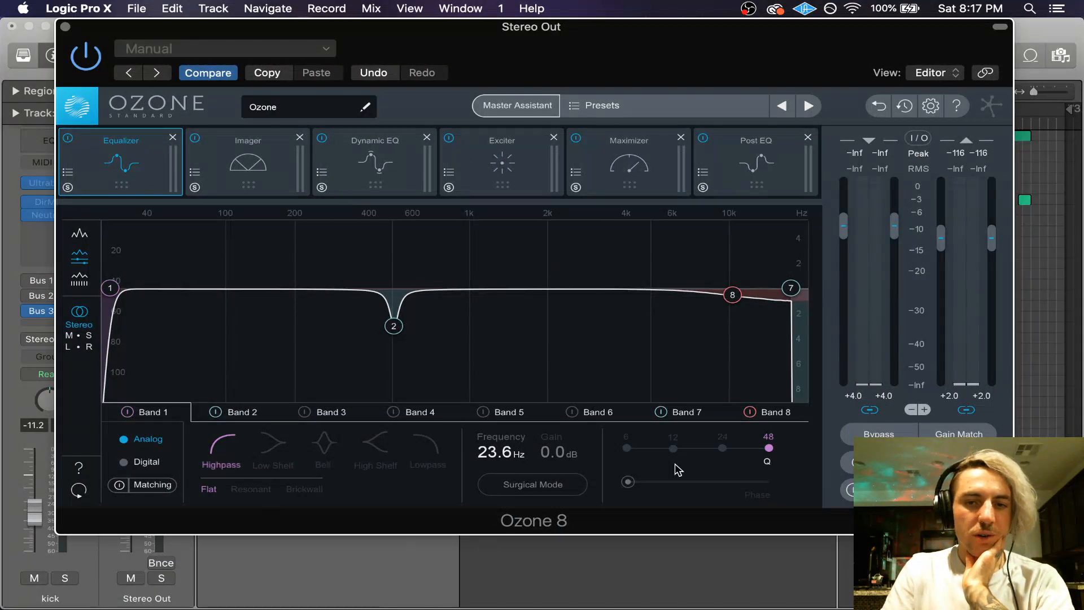
# Step: Inspect the high shelf, brickwall lowpass and highpass bands of Ozone's Equalizer, and glance at the Maximizer
pyautogui.click(735, 296)
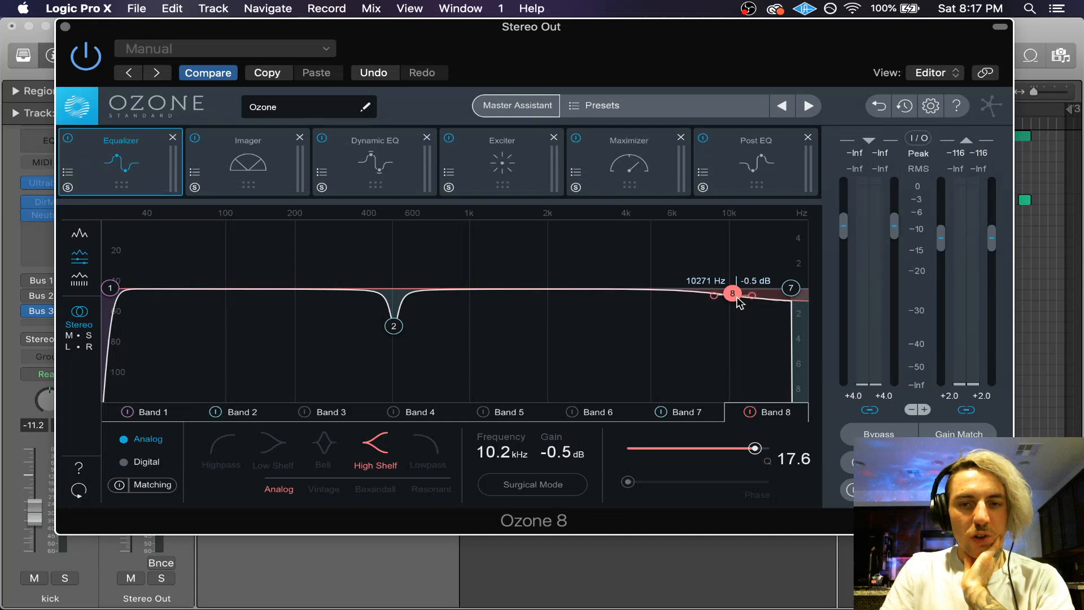
pyautogui.click(791, 289)
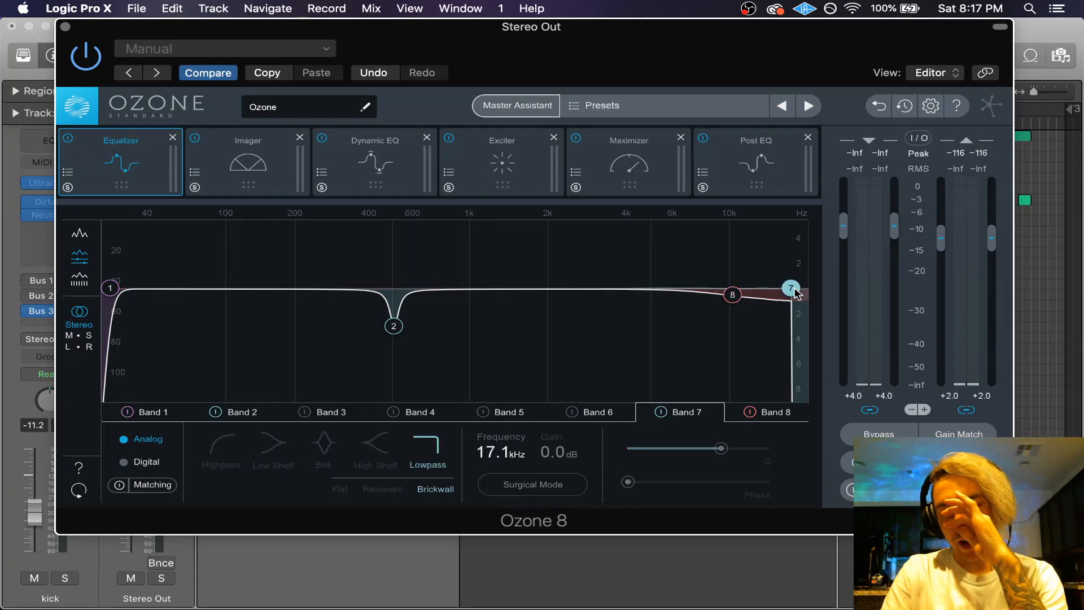
pyautogui.click(794, 293)
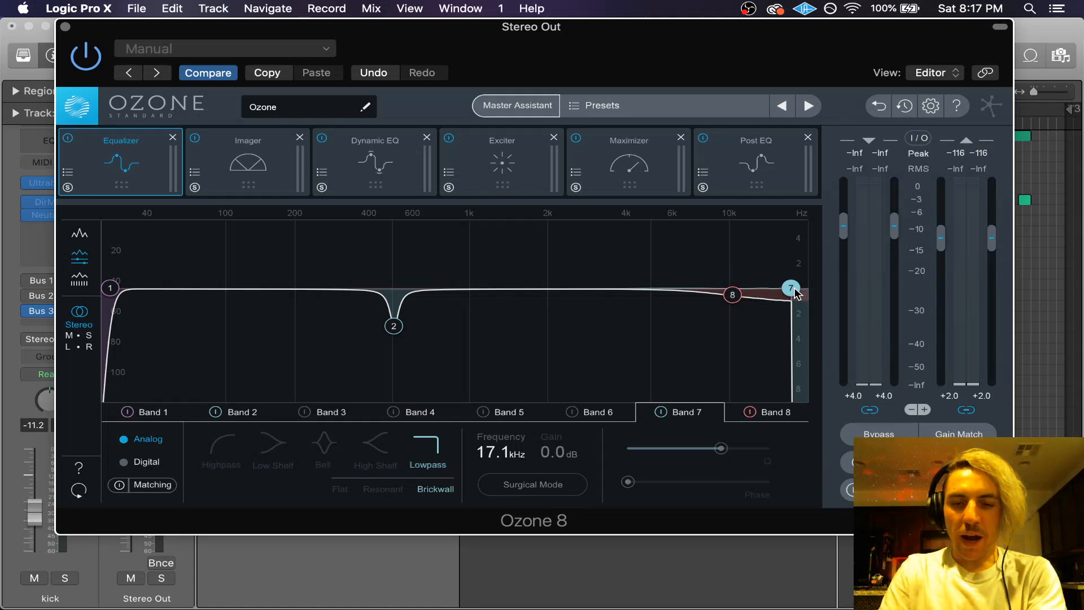
pyautogui.click(795, 293)
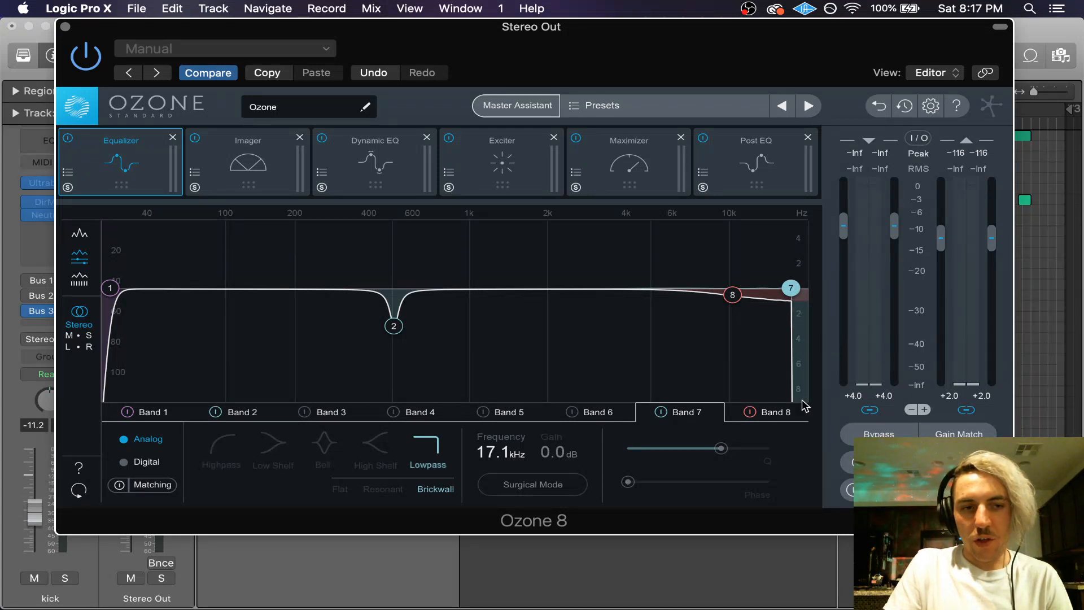
pyautogui.click(110, 289)
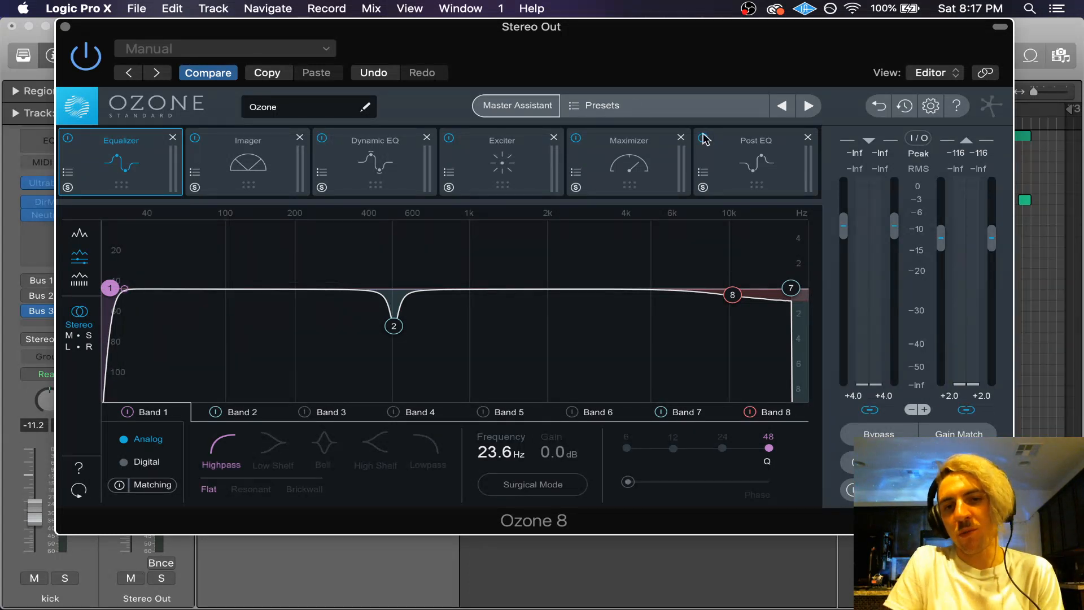
pyautogui.click(655, 155)
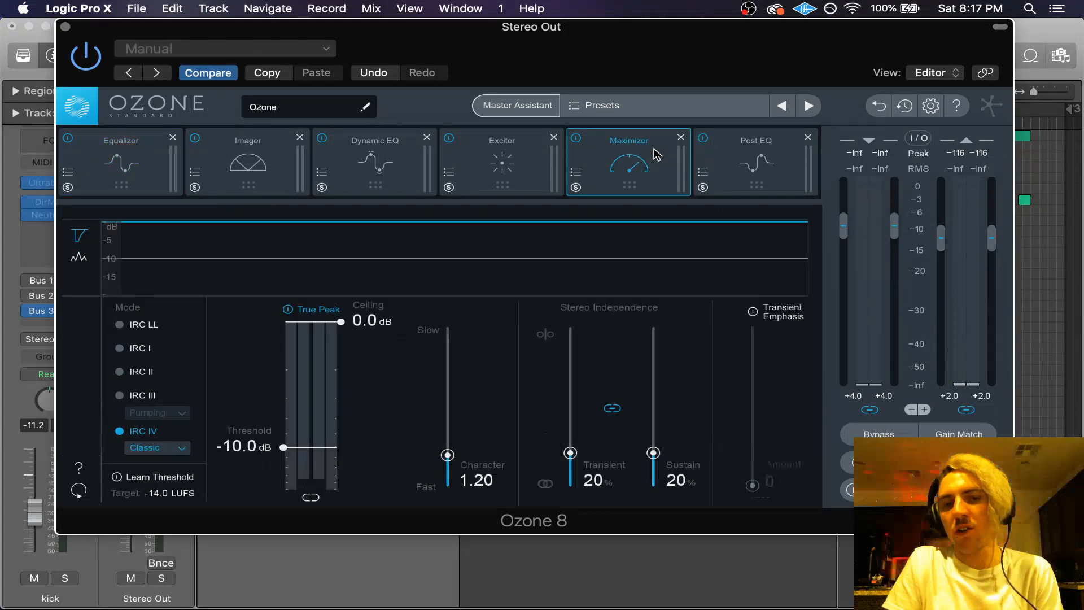
# Step: Lower Ozone's Equalizer band 2 gain to -4.4 dB and set the Imager's lowest crossover to 160 Hz
pyautogui.click(146, 148)
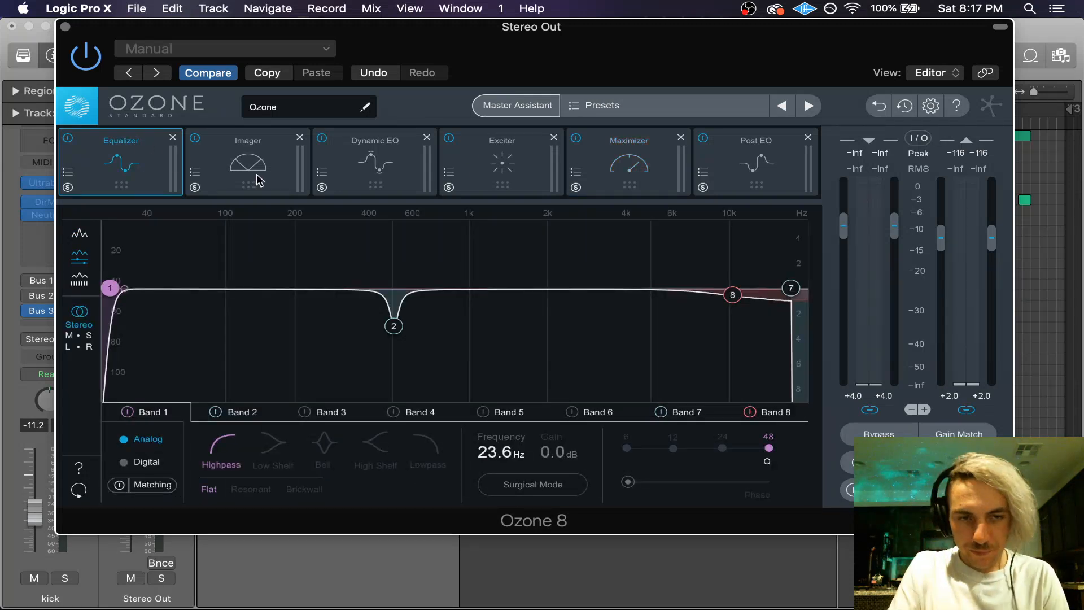
pyautogui.moveTo(394, 326); pyautogui.dragTo(394, 349)
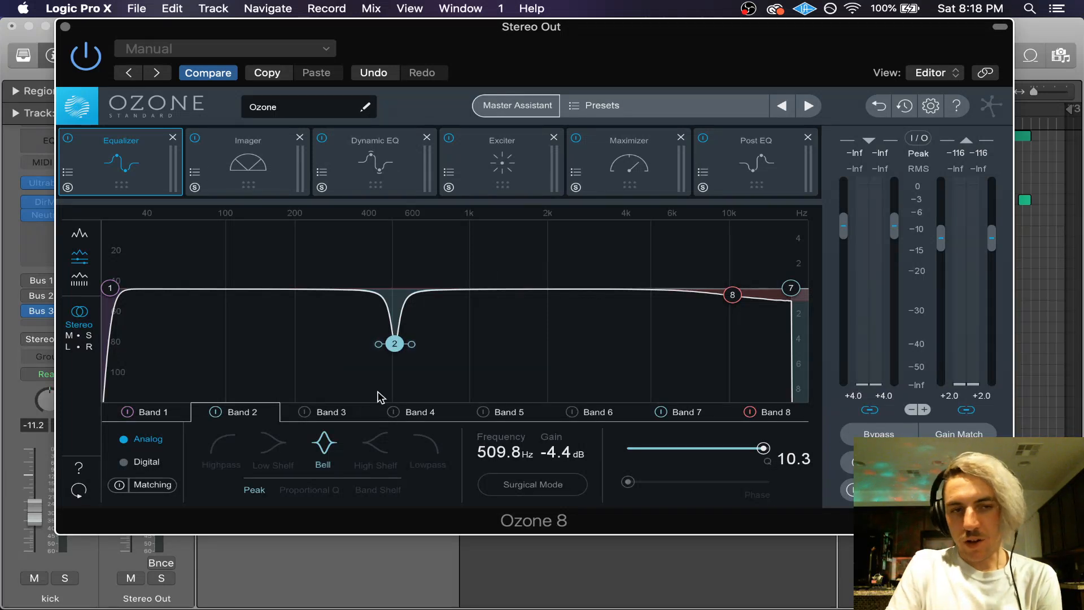
pyautogui.click(244, 167)
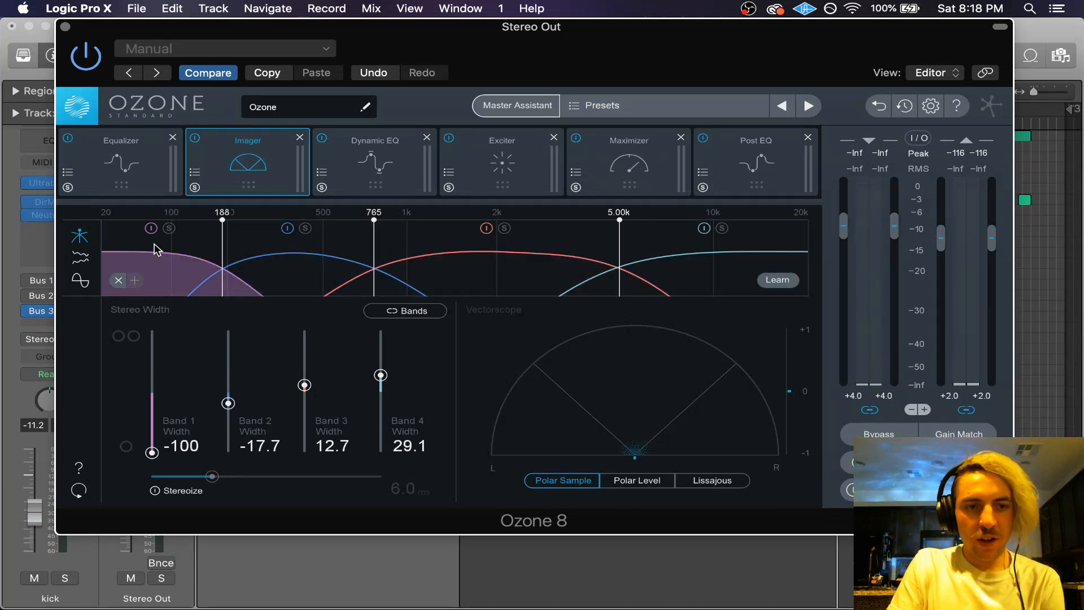
pyautogui.moveTo(219, 229); pyautogui.dragTo(207, 227)
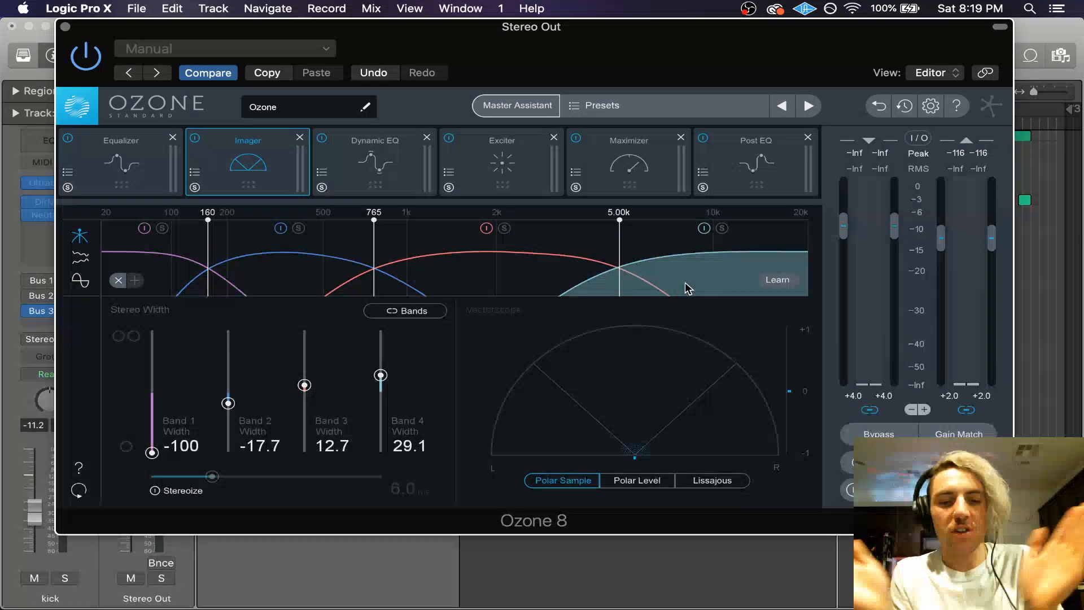
# Step: Inspect bands 3 and 6 of Ozone's Dynamic EQ and play the mix through them
pyautogui.click(372, 185)
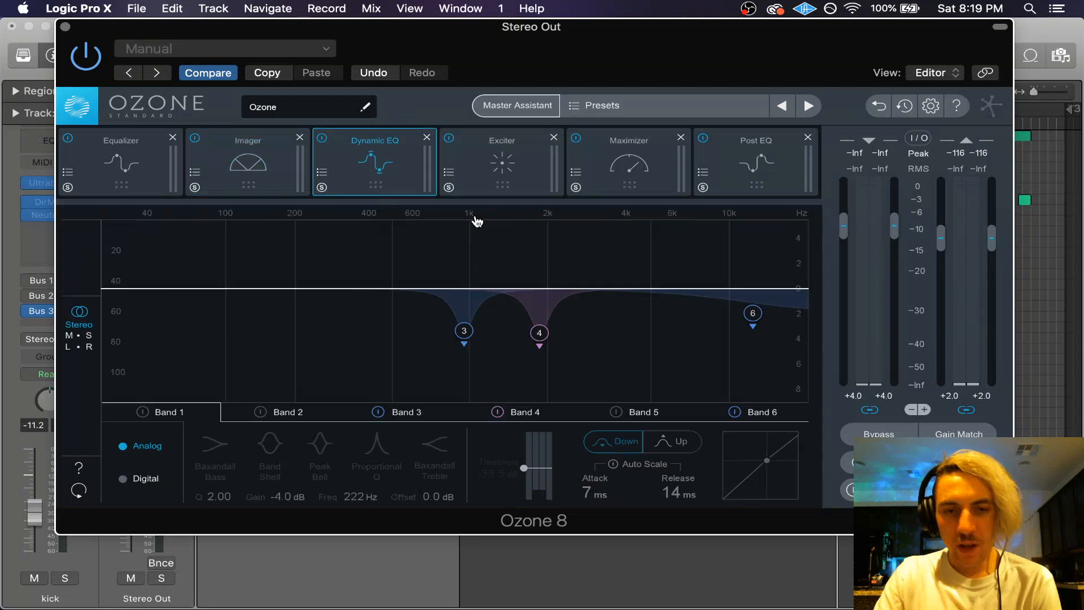
pyautogui.click(463, 334)
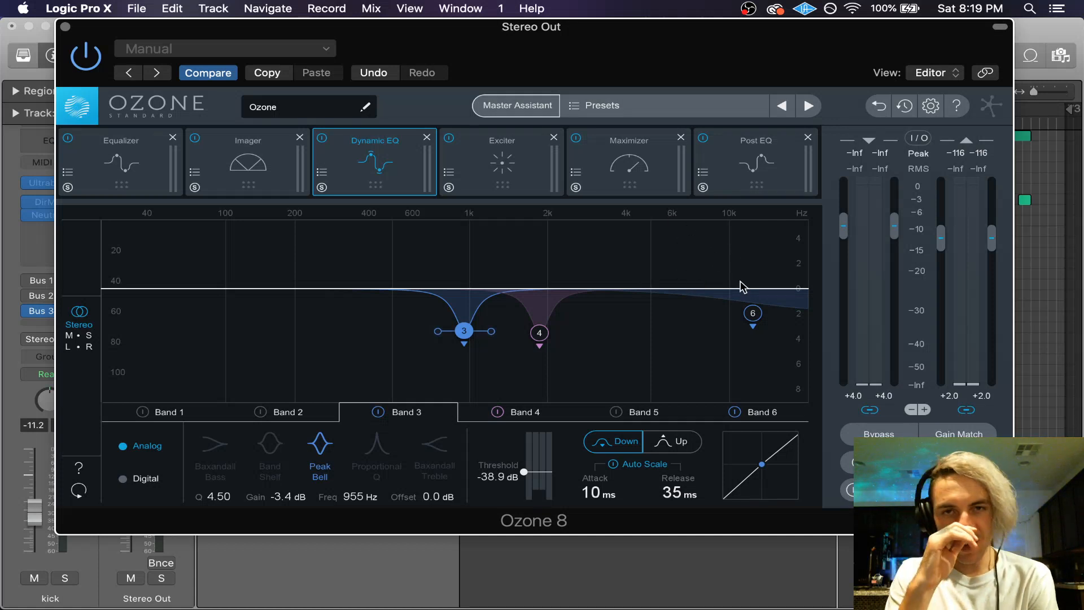
pyautogui.click(754, 314)
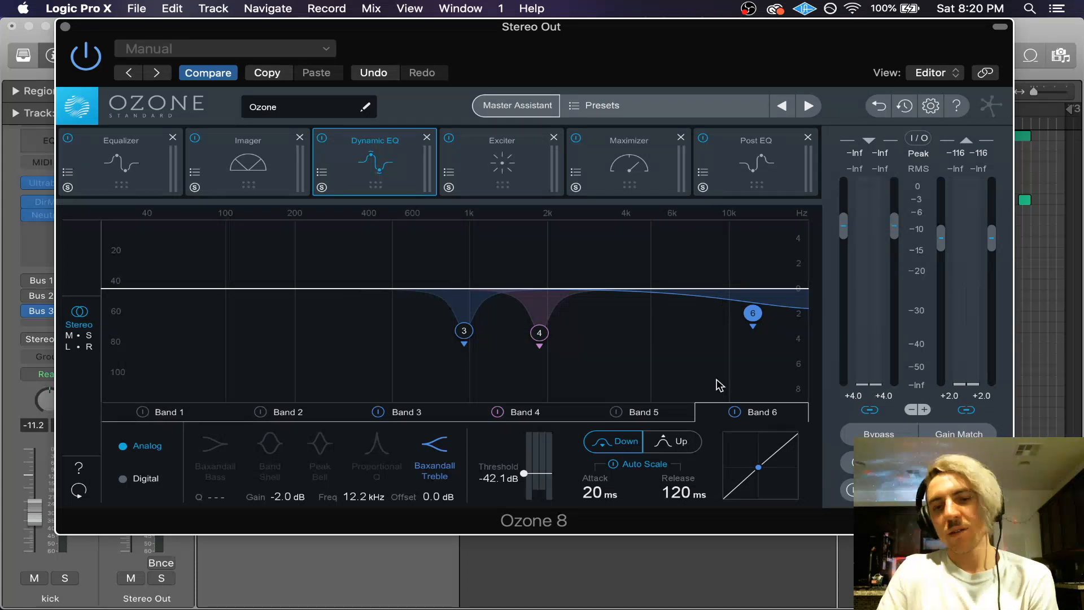
pyautogui.press('space')
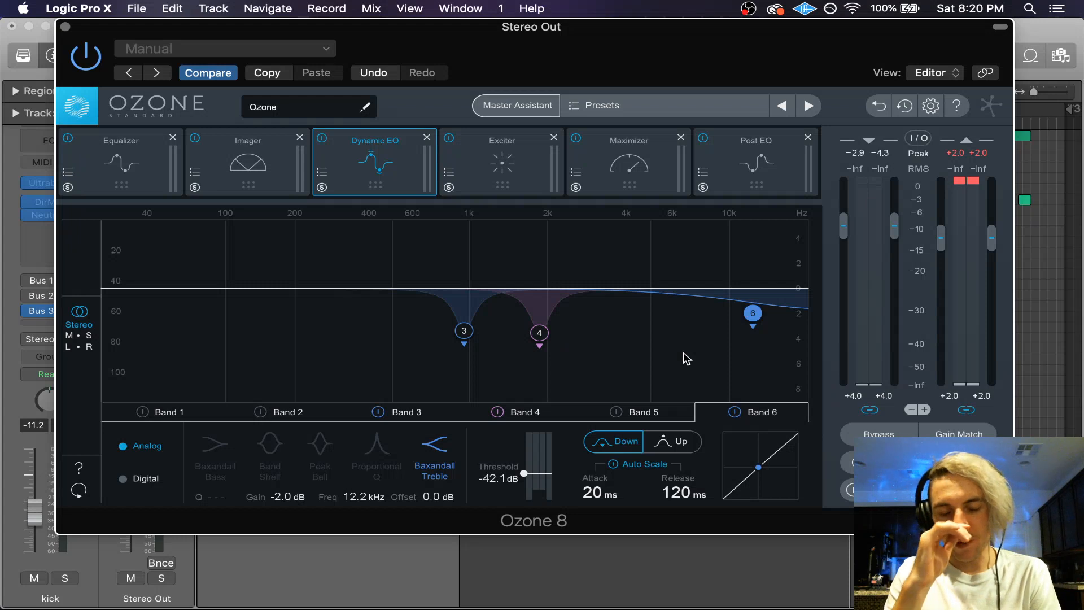
# Step: Lower band 3's Warm amount to 3.7 in Ozone's Exciter and briefly uncover the Stereo Out inserts
pyautogui.click(507, 176)
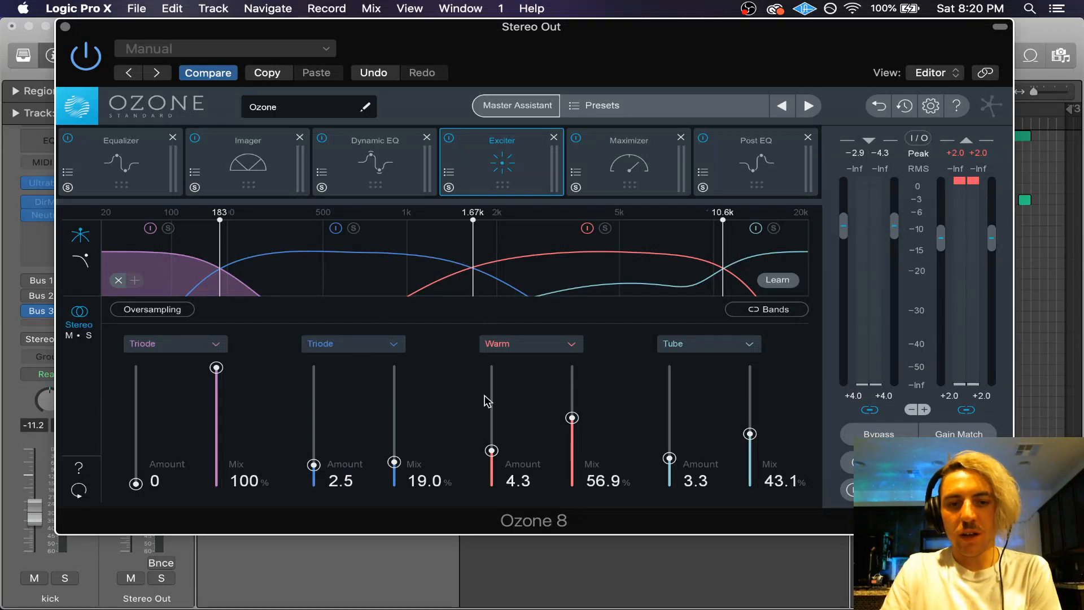
pyautogui.moveTo(490, 452); pyautogui.dragTo(490, 458)
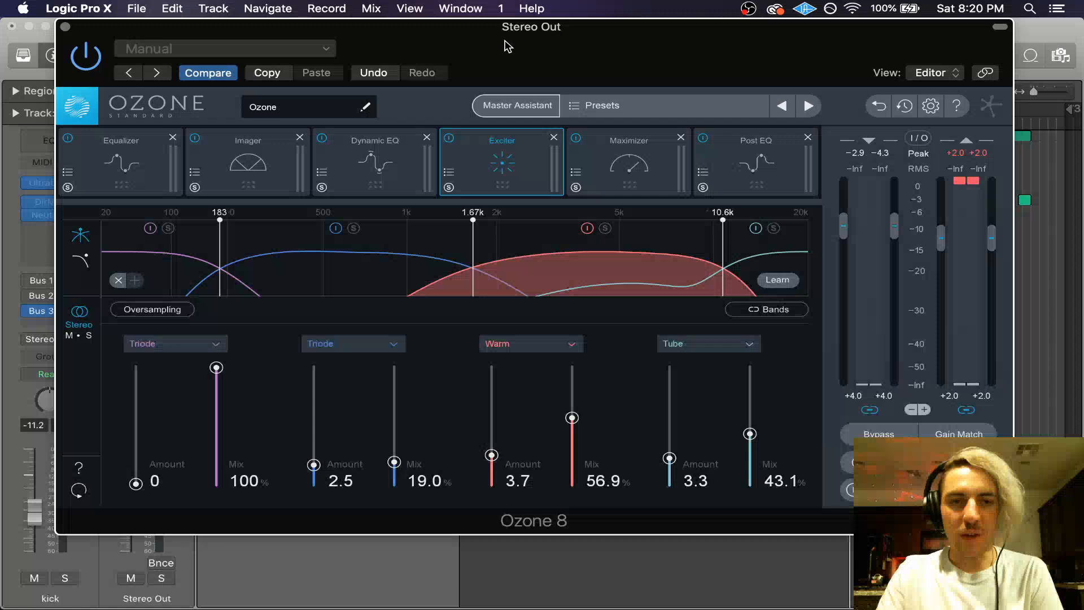
pyautogui.moveTo(504, 45); pyautogui.dragTo(698, 45)
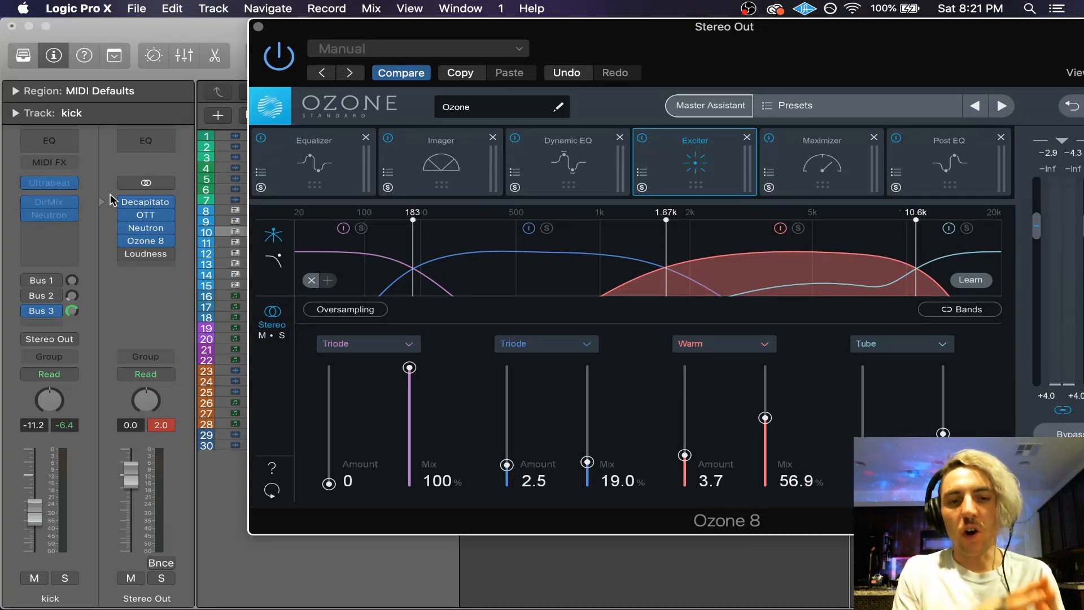
pyautogui.moveTo(677, 45); pyautogui.dragTo(468, 45)
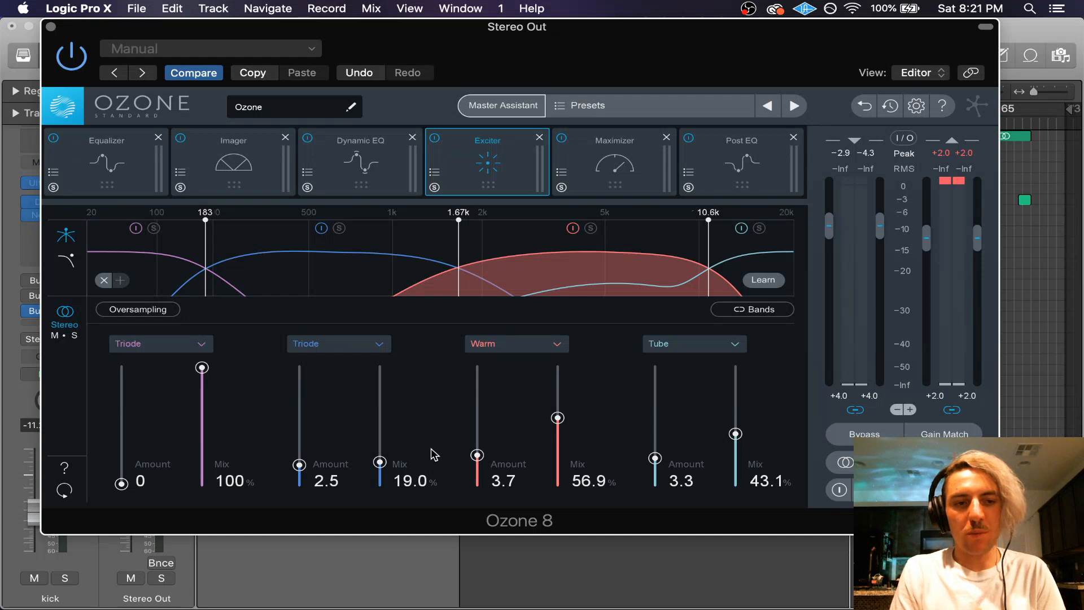
# Step: Set the Exciter's band 1 to Warm with an amount of 2.7 and a mix of 40.5%, adjusting the mix during playback
pyautogui.click(171, 344)
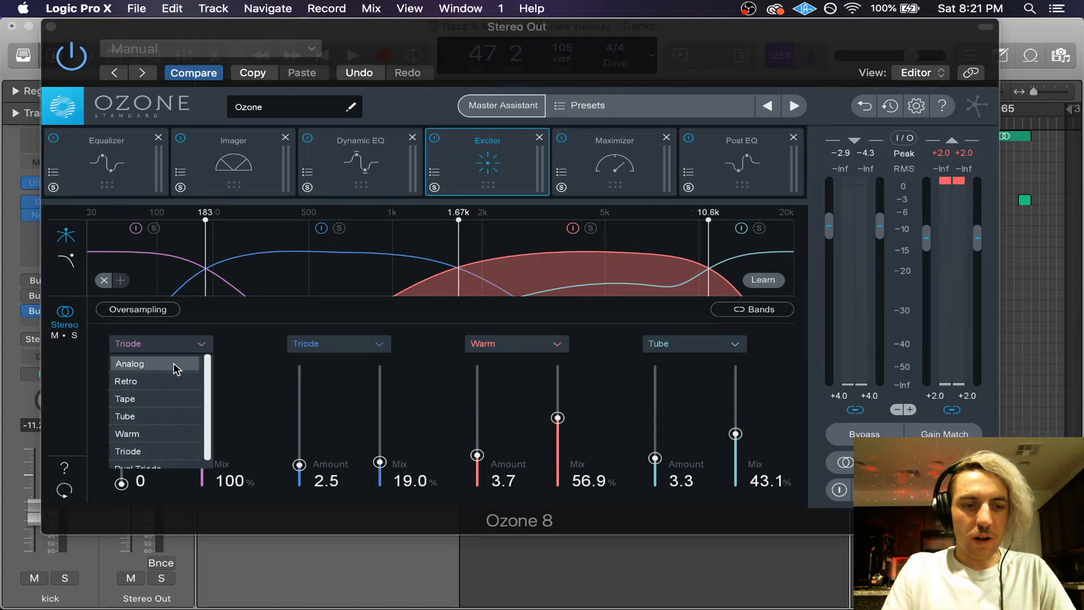
pyautogui.click(154, 440)
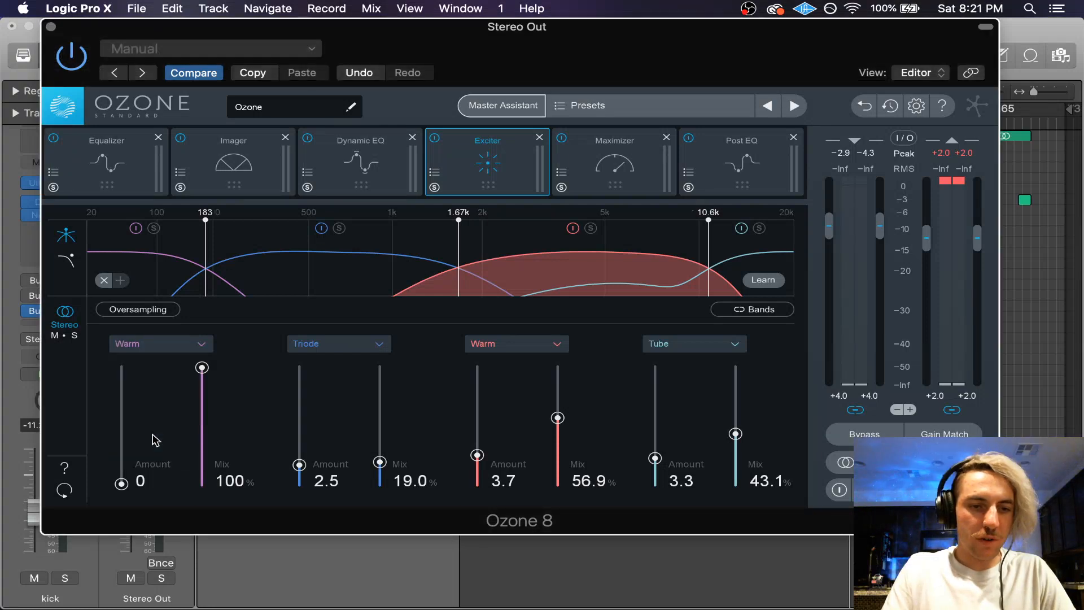
pyautogui.moveTo(121, 483); pyautogui.dragTo(122, 456)
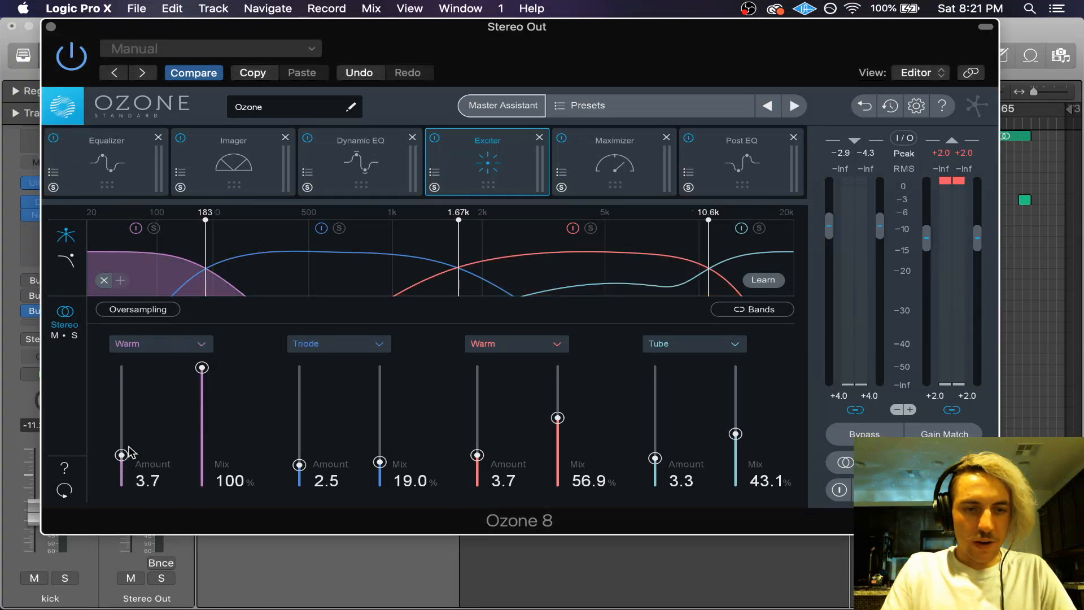
pyautogui.moveTo(201, 368); pyautogui.dragTo(201, 460)
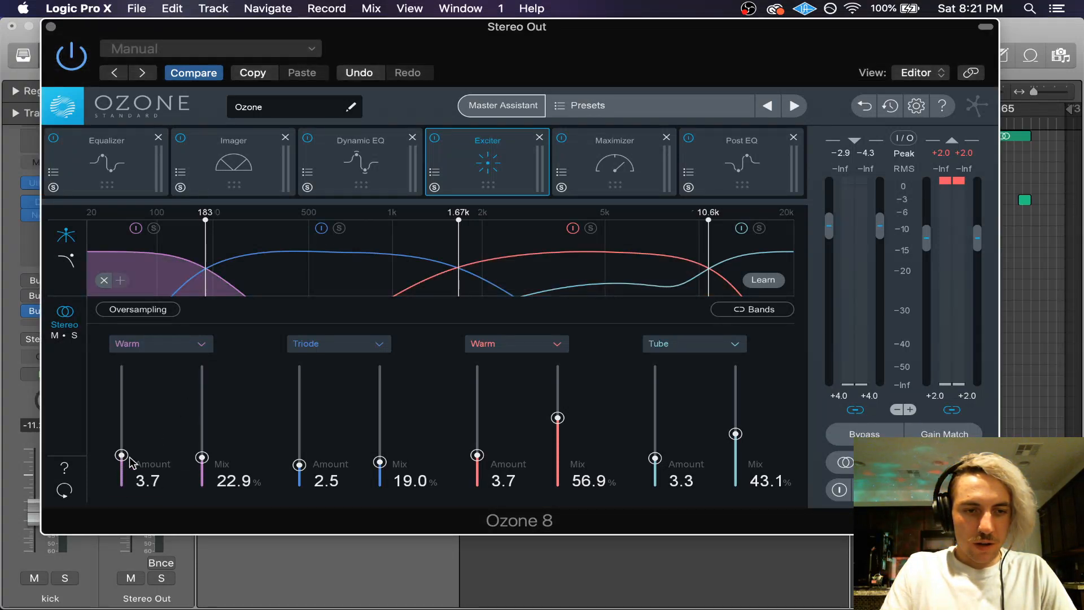
pyautogui.moveTo(120, 455); pyautogui.dragTo(121, 463)
pyautogui.press('space')
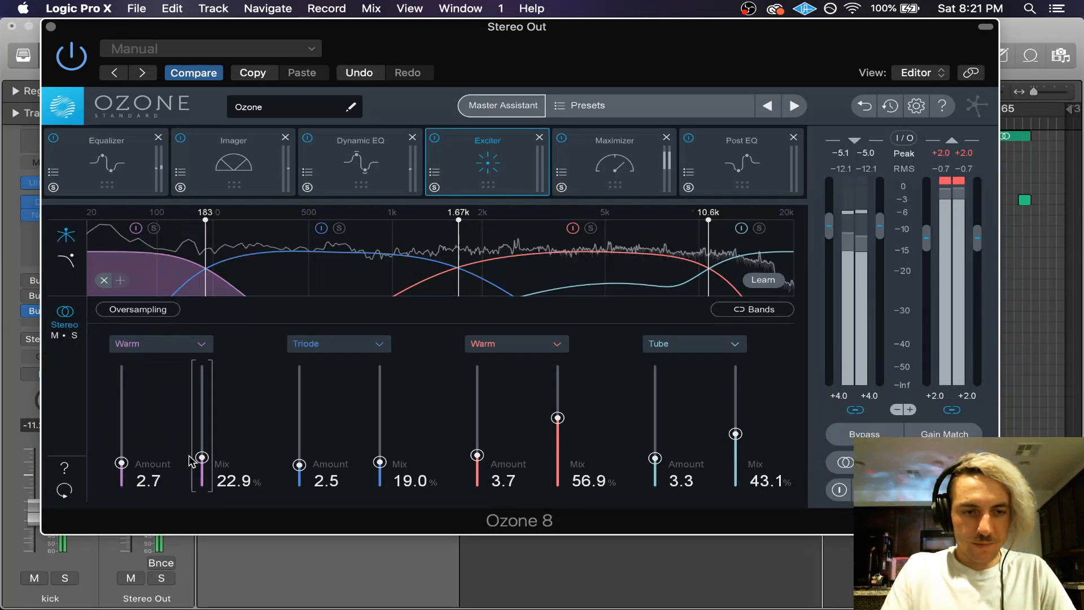
pyautogui.moveTo(202, 457); pyautogui.dragTo(203, 447)
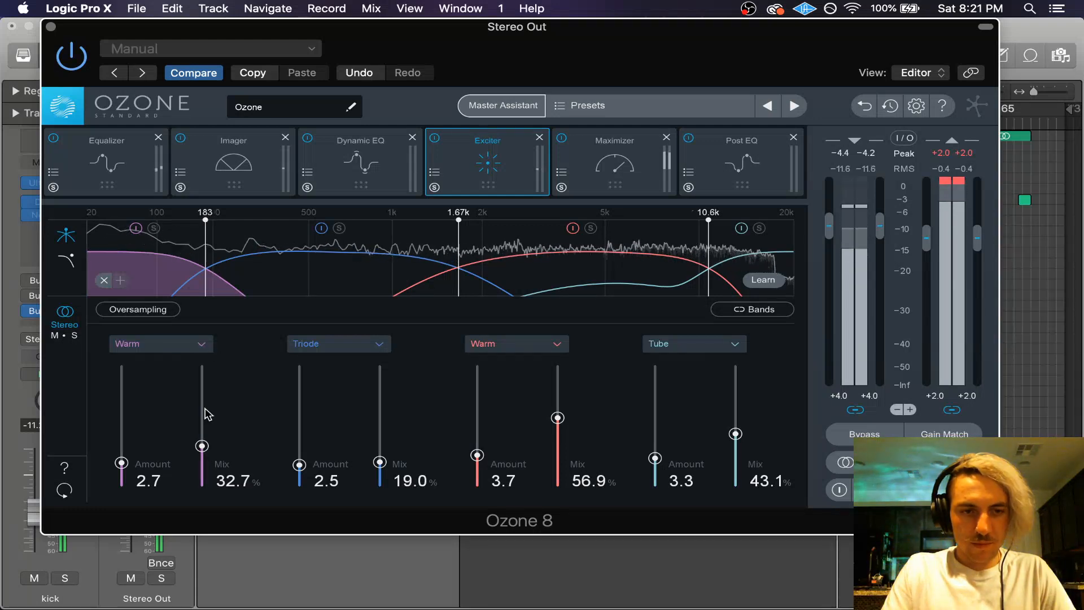
pyautogui.moveTo(202, 447); pyautogui.dragTo(213, 436)
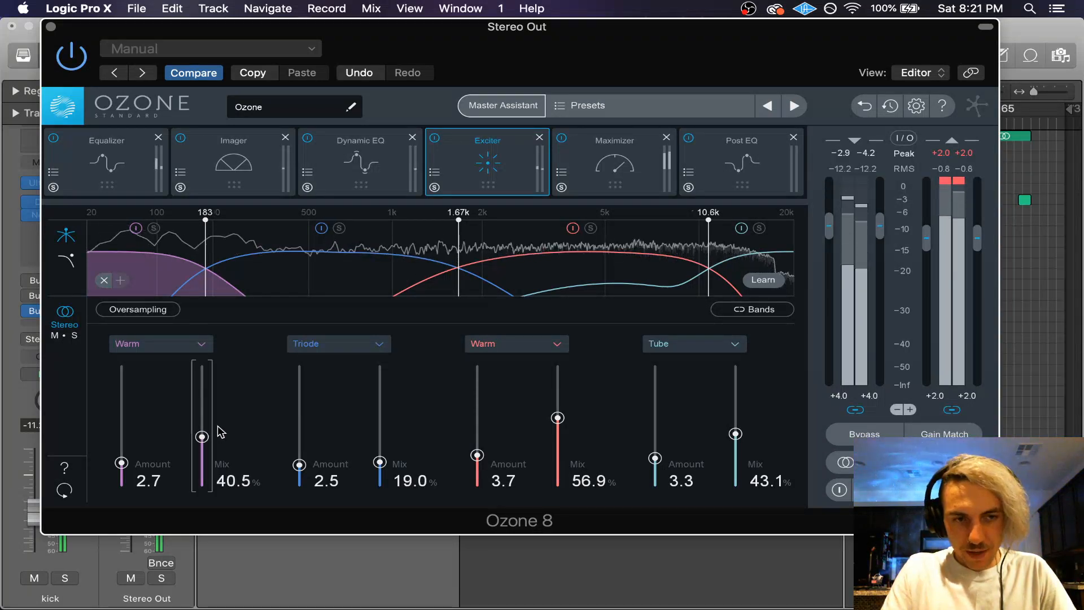
# Step: Check the Exciter's band 1 saturation modes, keep Warm, and turn on Oversampling
pyautogui.click(189, 343)
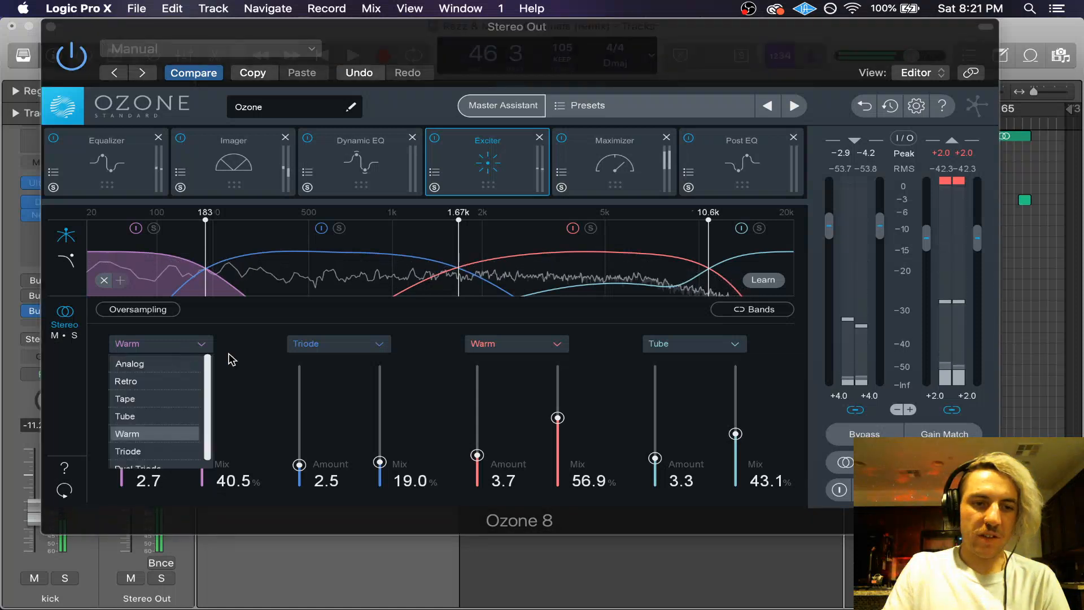
pyautogui.click(247, 362)
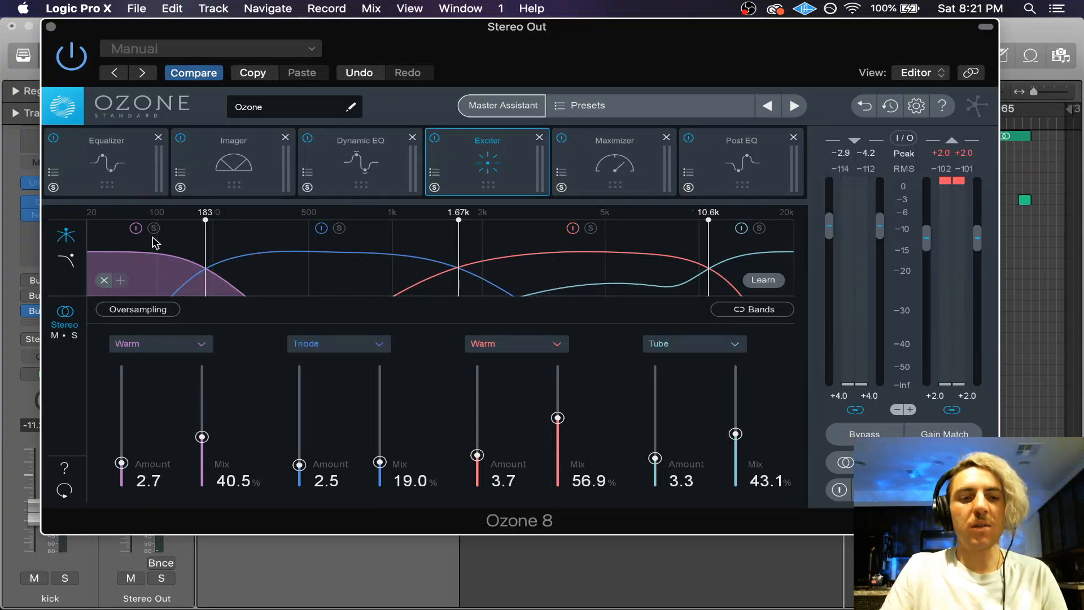
pyautogui.click(126, 313)
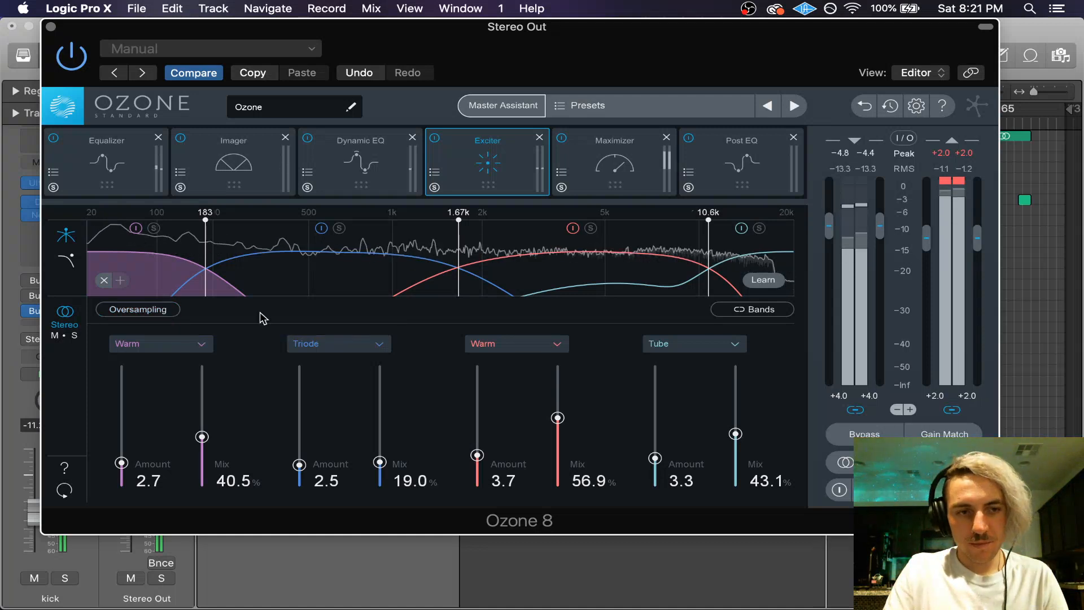
pyautogui.click(150, 312)
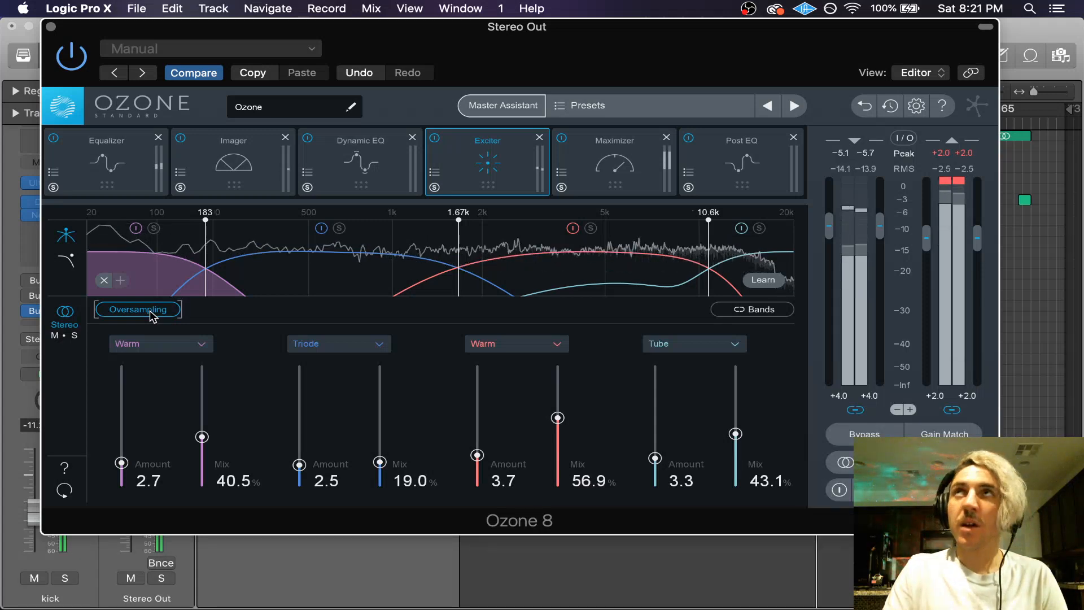
# Step: Show Ozone's Maximizer and try out a lower ceiling, returning it to 0.0 dB
pyautogui.click(623, 160)
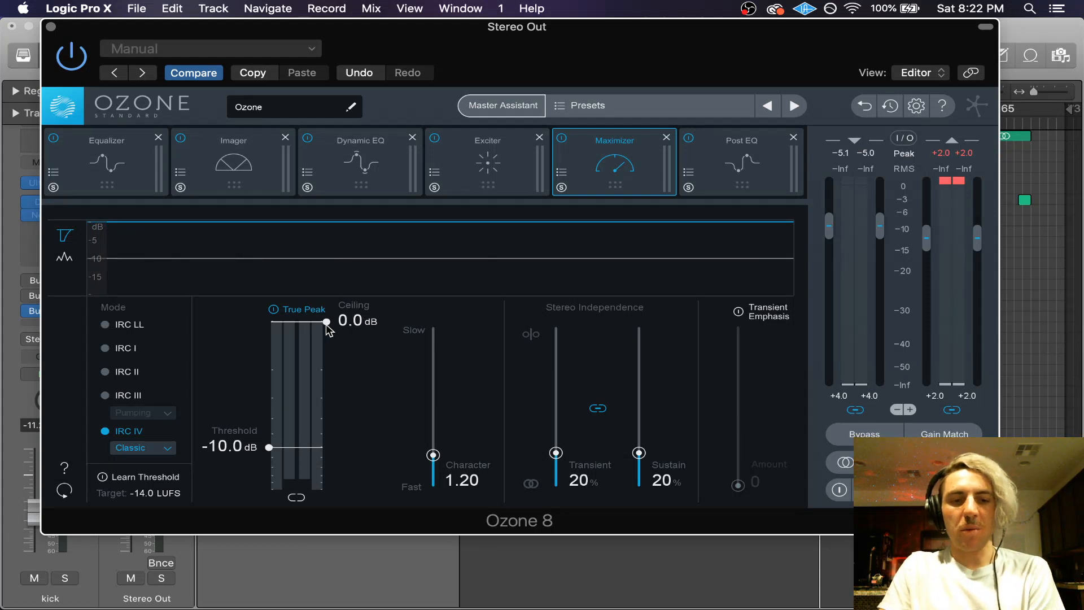
pyautogui.moveTo(327, 325); pyautogui.dragTo(327, 341)
pyautogui.moveTo(328, 343); pyautogui.dragTo(326, 322)
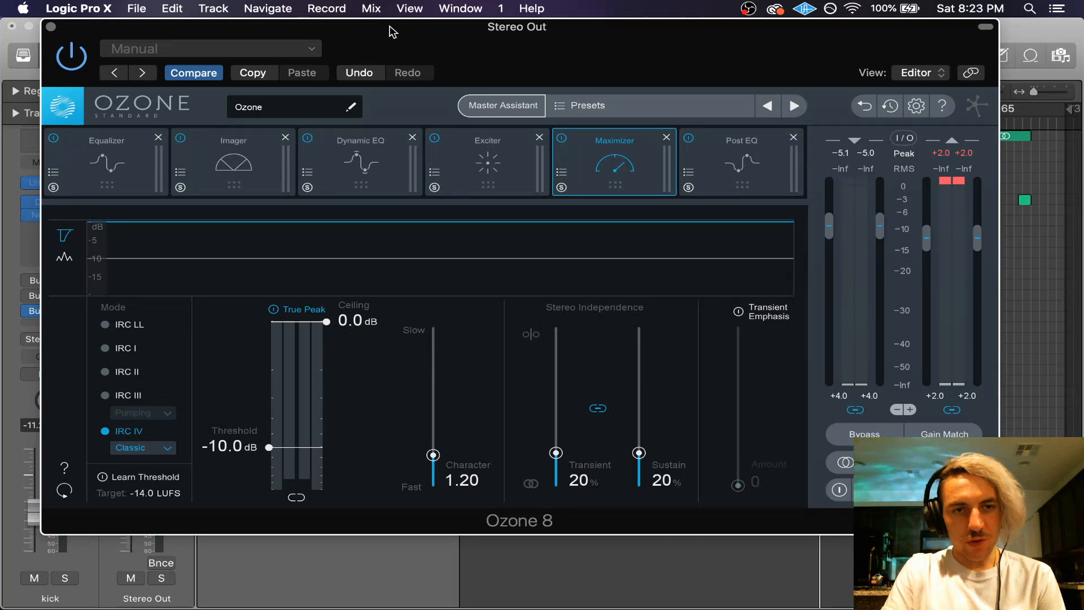
# Step: Review the Maximizer's IRC IV styles and keep Classic selected
pyautogui.moveTo(390, 26); pyautogui.dragTo(375, 26)
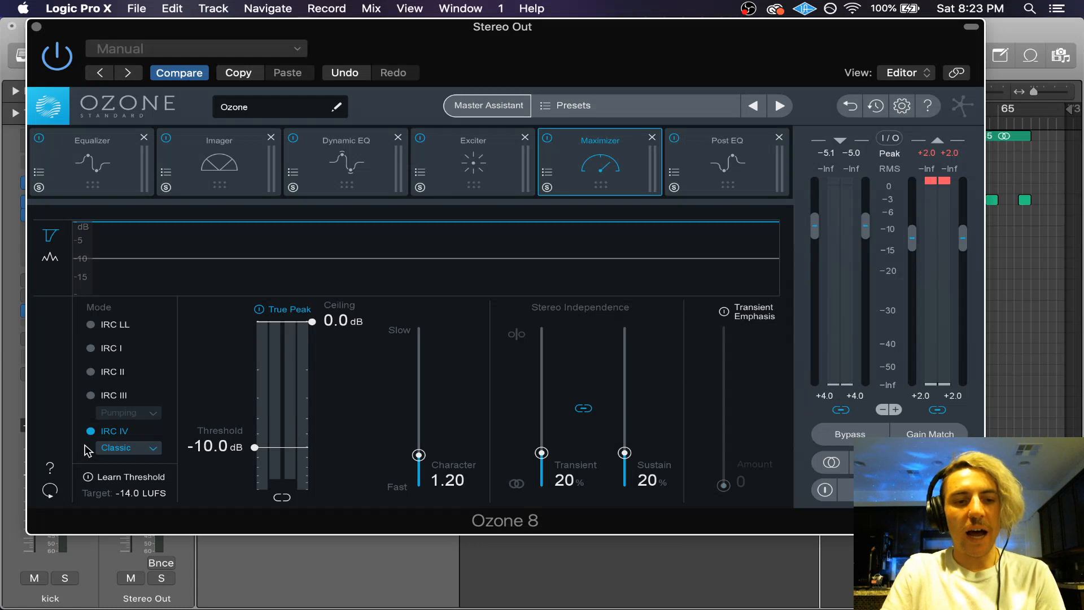
pyautogui.click(126, 447)
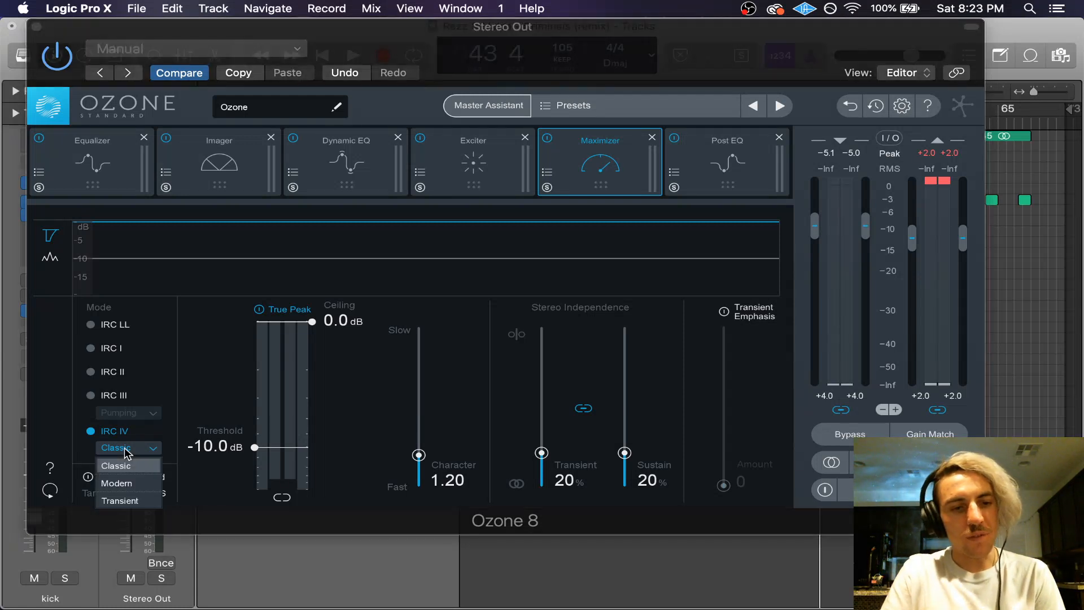
pyautogui.click(136, 467)
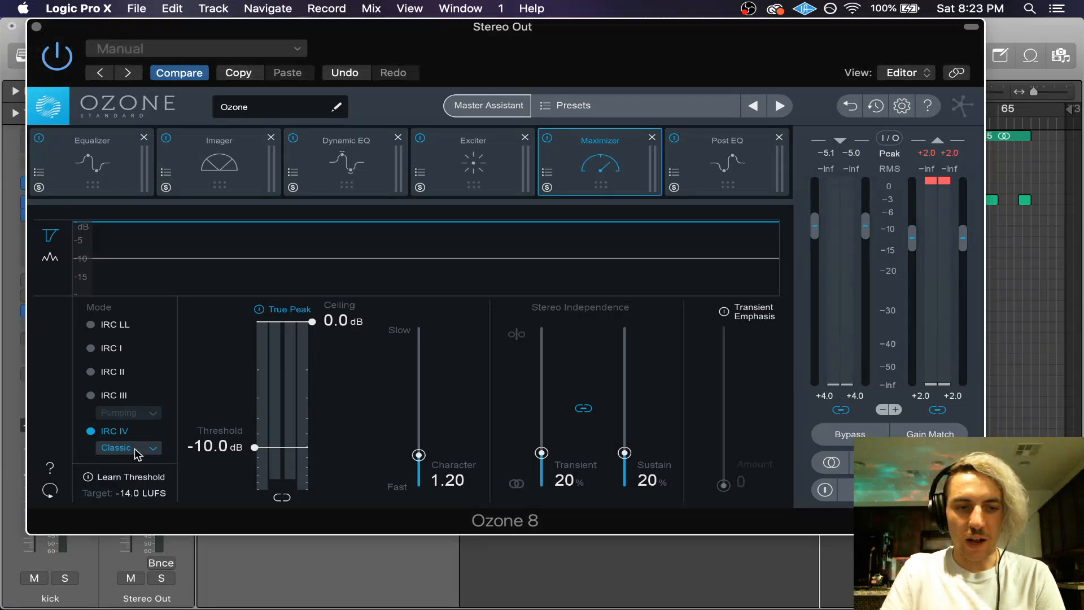
pyautogui.click(134, 450)
pyautogui.click(135, 460)
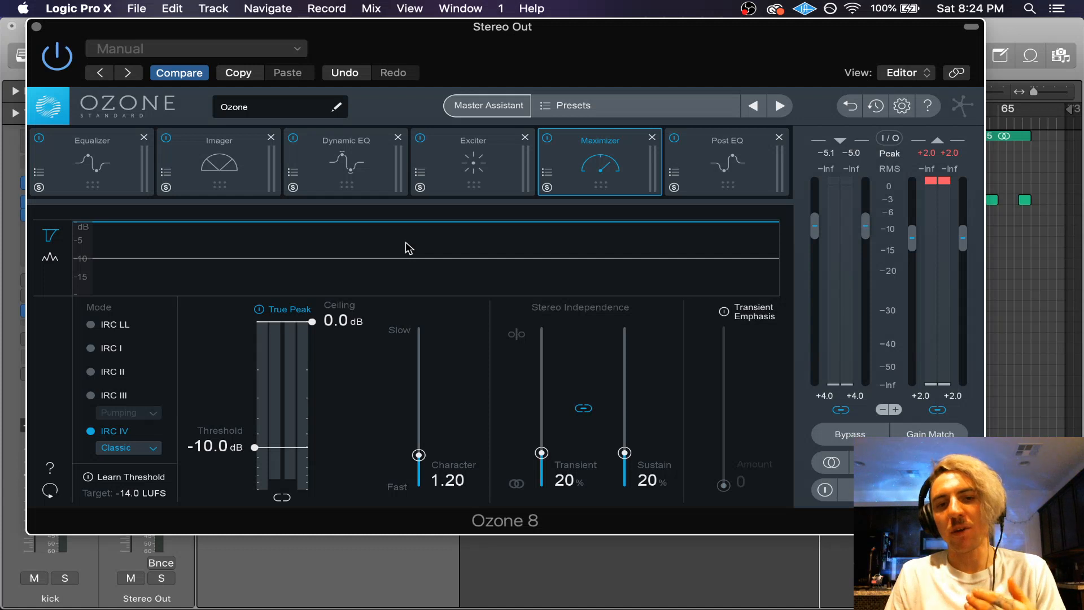
# Step: Play the mix to watch the Maximizer's gain reduction, stop playback, and realign the Ozone window
pyautogui.press('space')
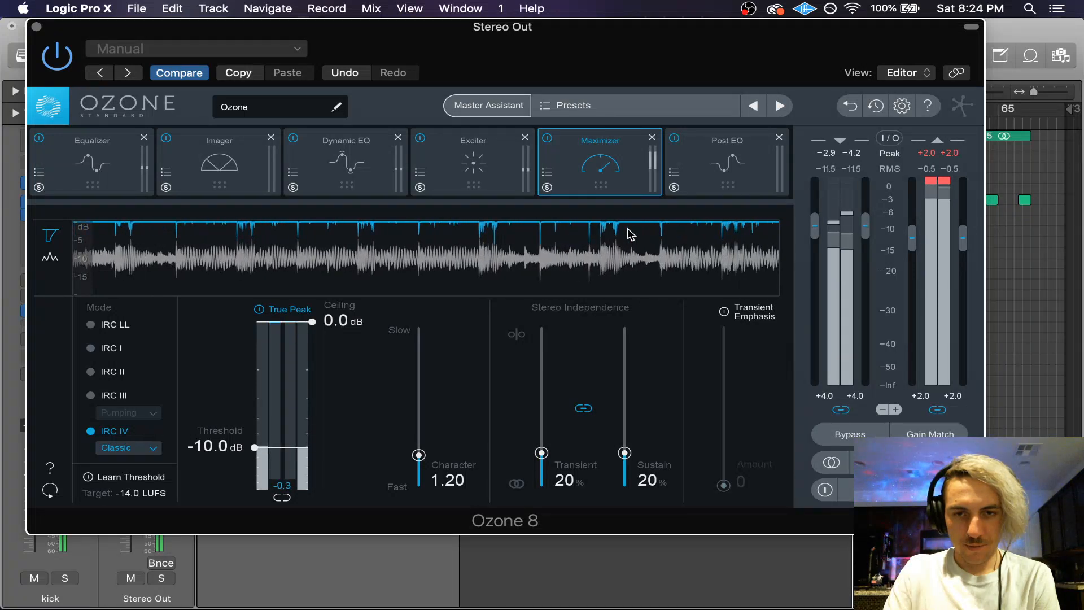
pyautogui.press('space')
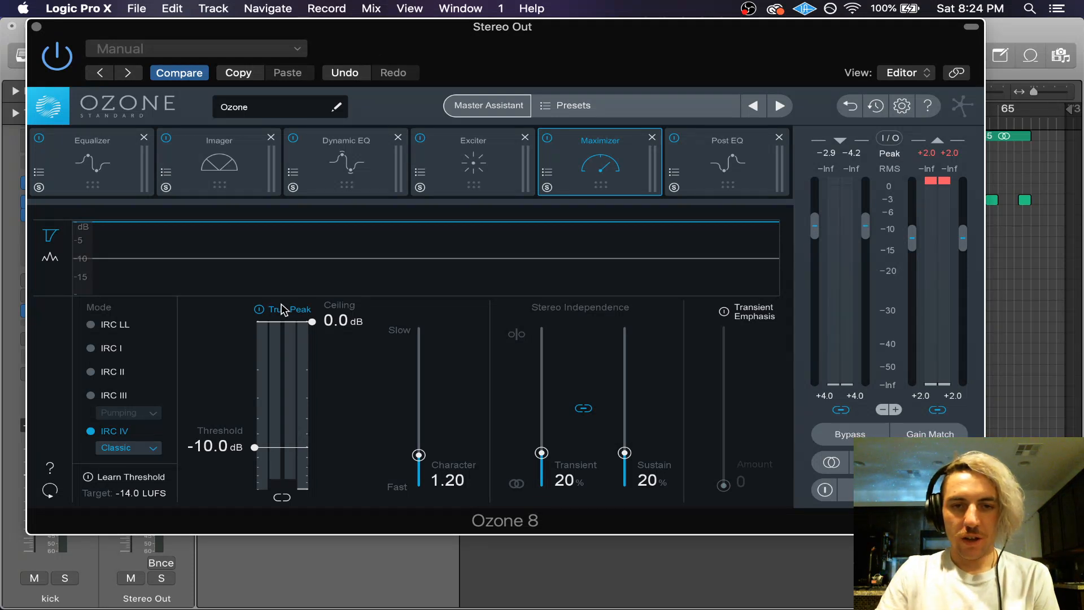
pyautogui.moveTo(398, 53)
pyautogui.mouseDown()
pyautogui.moveTo(436, 54)
pyautogui.moveTo(405, 50)
pyautogui.mouseUp()
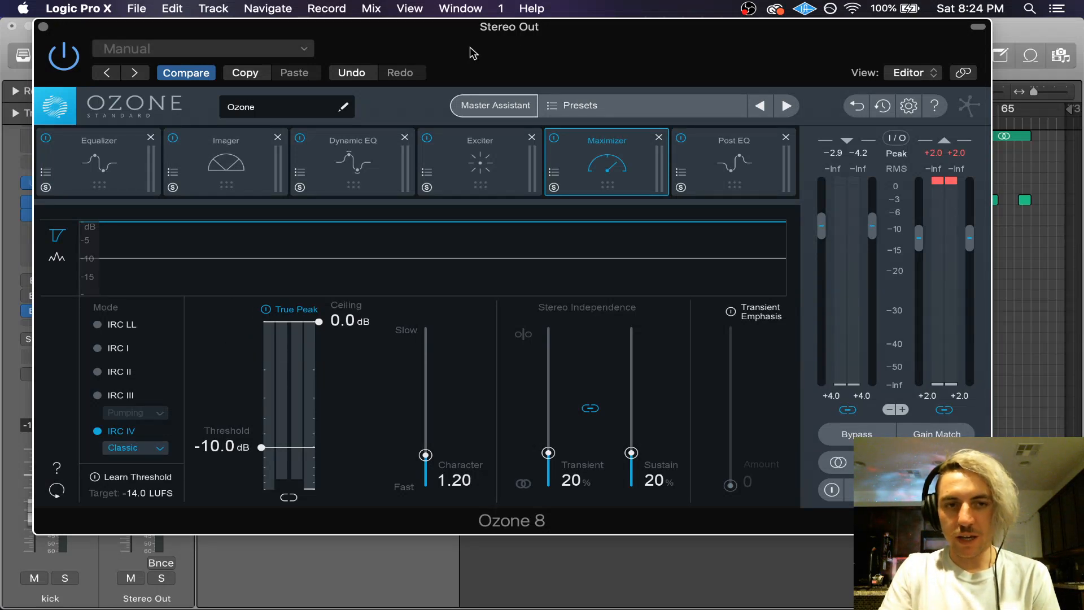
pyautogui.moveTo(473, 54); pyautogui.dragTo(477, 21)
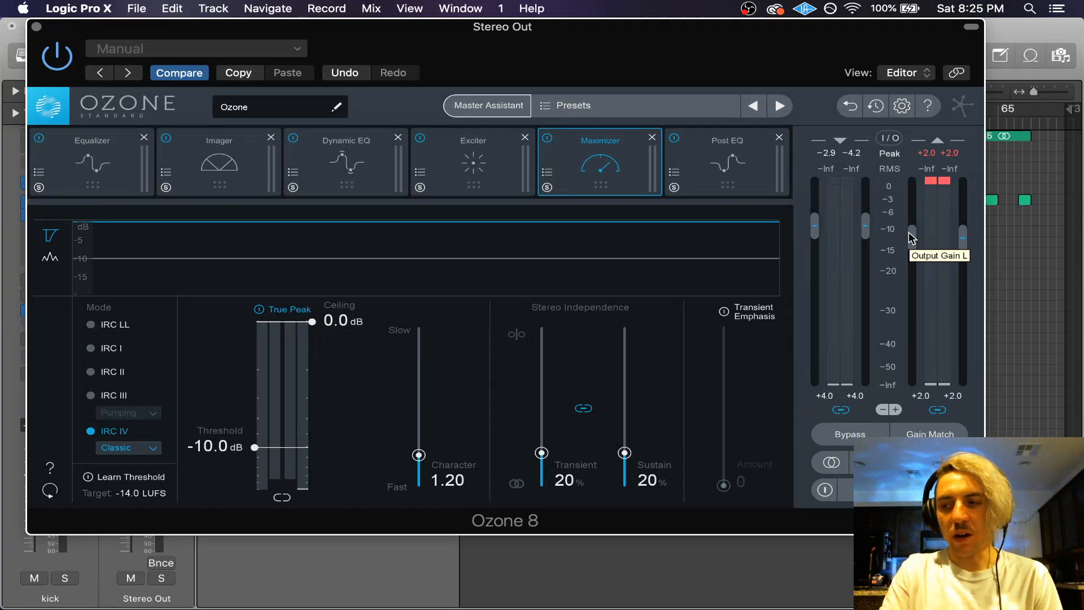
# Step: Shift the Ozone window to examine its input and output gain and Dither controls, and bring it back into view
pyautogui.moveTo(819, 46); pyautogui.dragTo(716, 46)
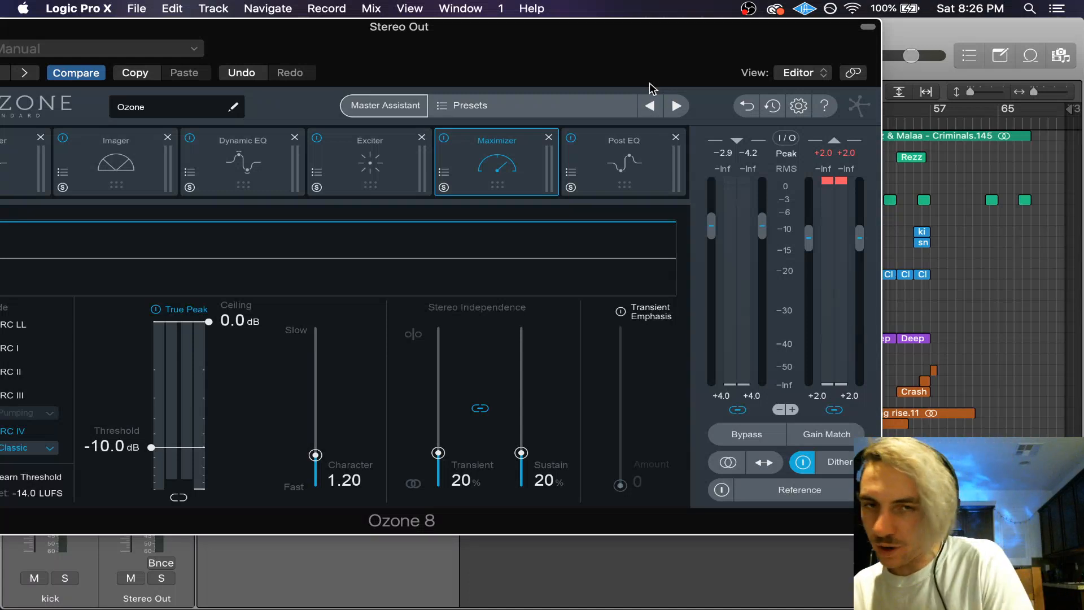
pyautogui.moveTo(635, 50); pyautogui.dragTo(662, 50)
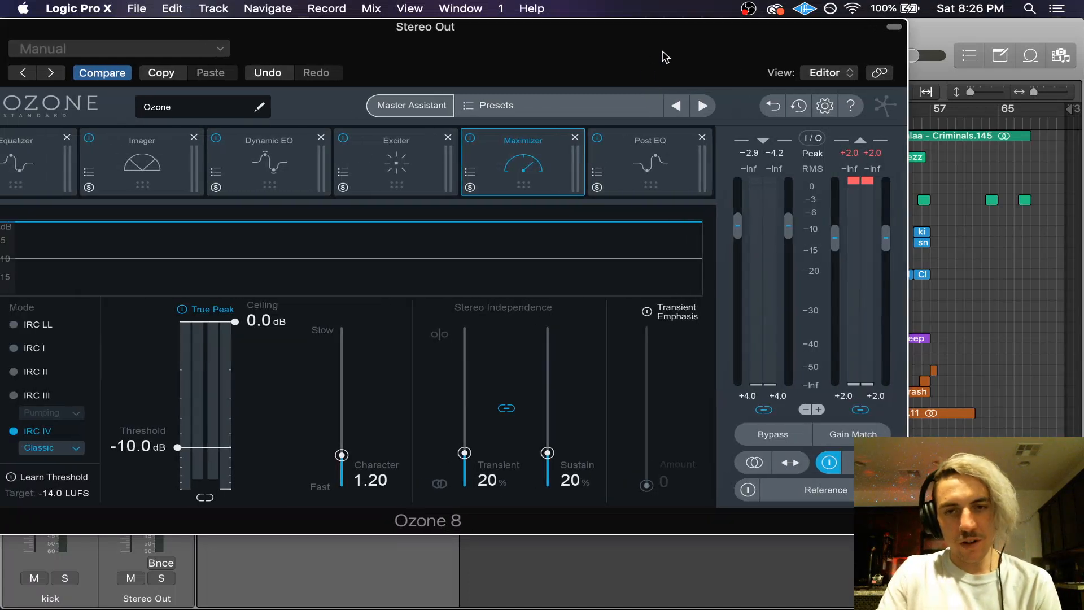
pyautogui.moveTo(599, 28); pyautogui.dragTo(738, 17)
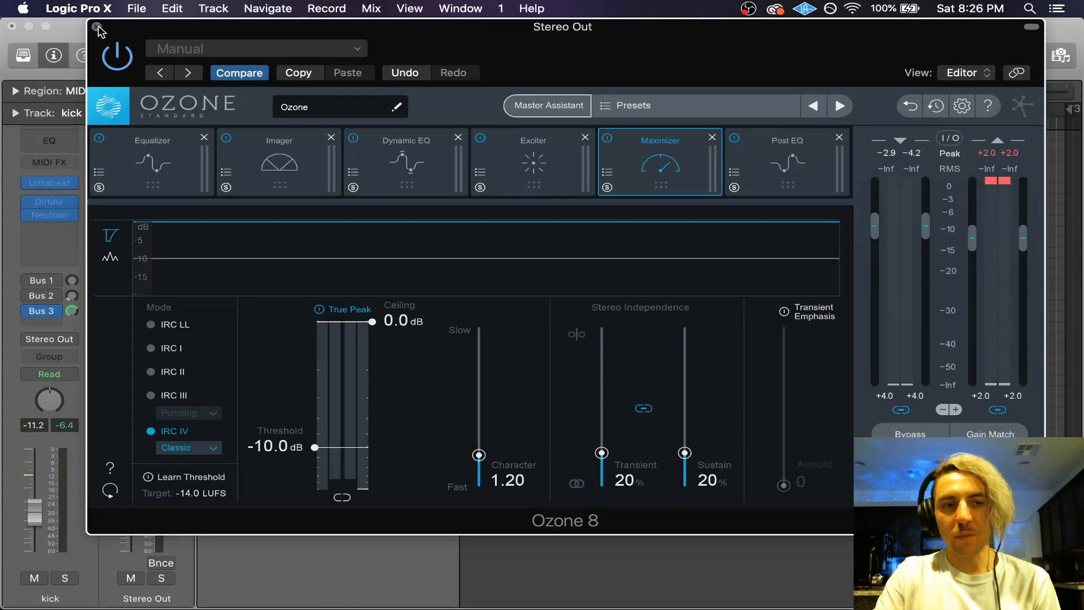
# Step: Open the Loudness Meter from the Stereo Out inserts and arrange it beside the Ozone 8 window
pyautogui.moveTo(321, 29); pyautogui.dragTo(408, 31)
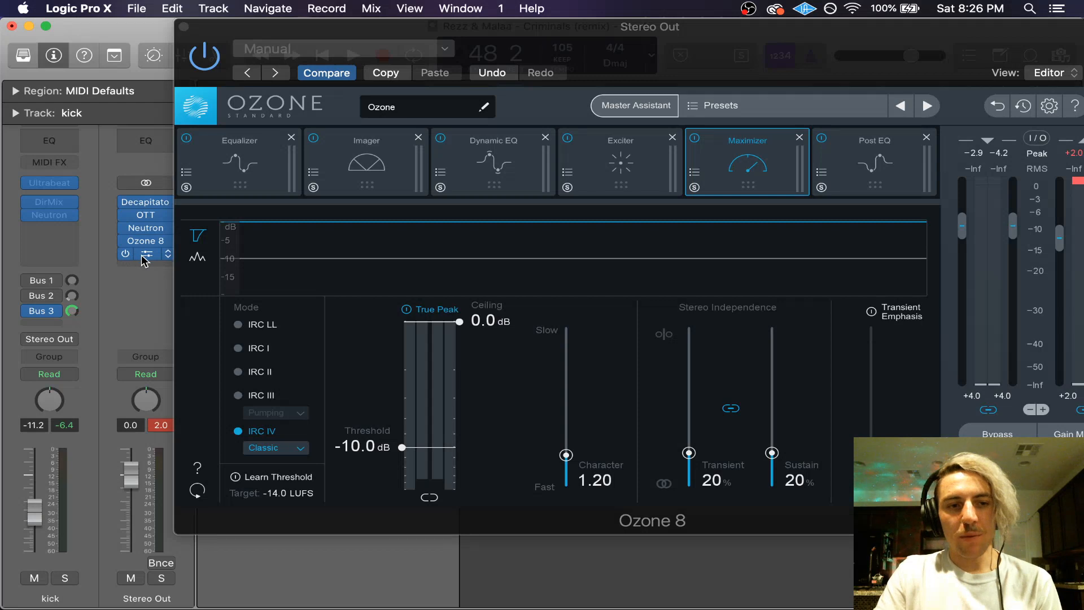
pyautogui.click(142, 255)
pyautogui.moveTo(128, 42); pyautogui.dragTo(149, 87)
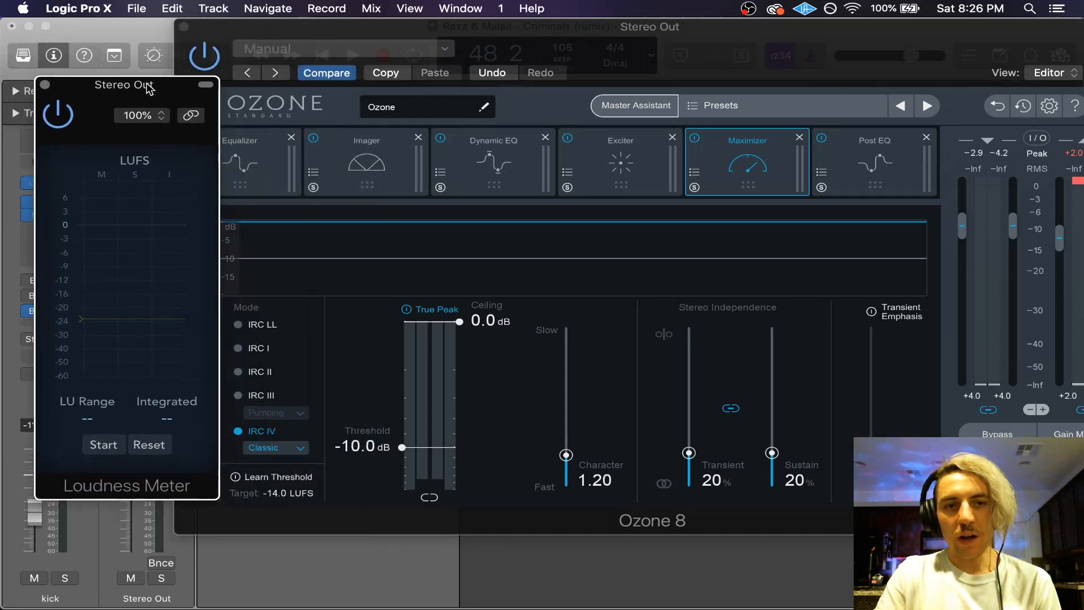
pyautogui.moveTo(543, 54); pyautogui.dragTo(512, 48)
pyautogui.moveTo(114, 92); pyautogui.dragTo(87, 87)
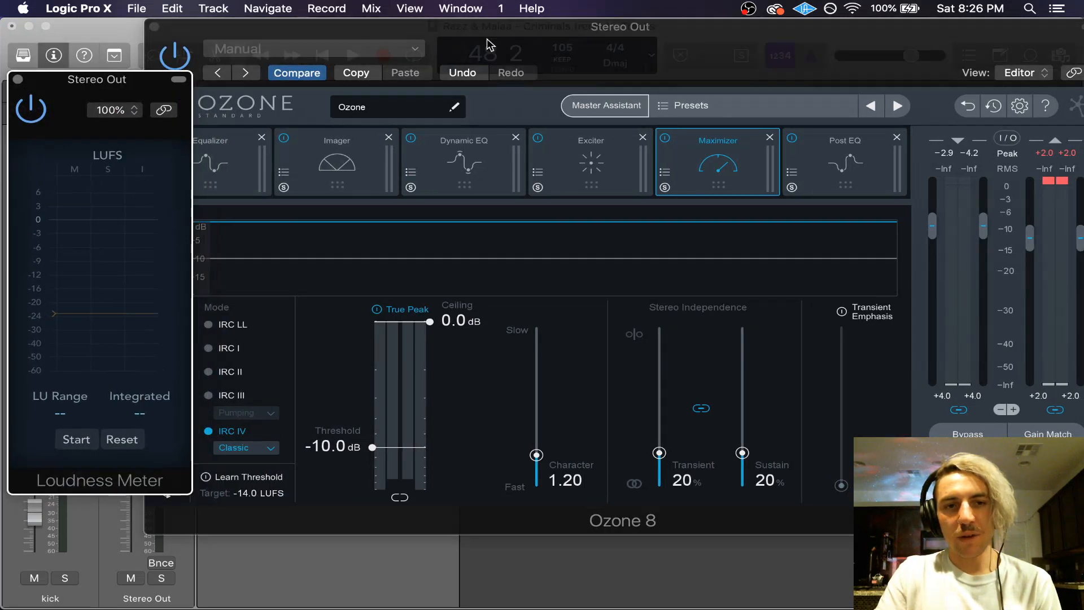
# Step: Place the Loudness Meter in front of the Ozone window and play the mix twice to read its LUFS levels
pyautogui.moveTo(489, 44); pyautogui.dragTo(452, 44)
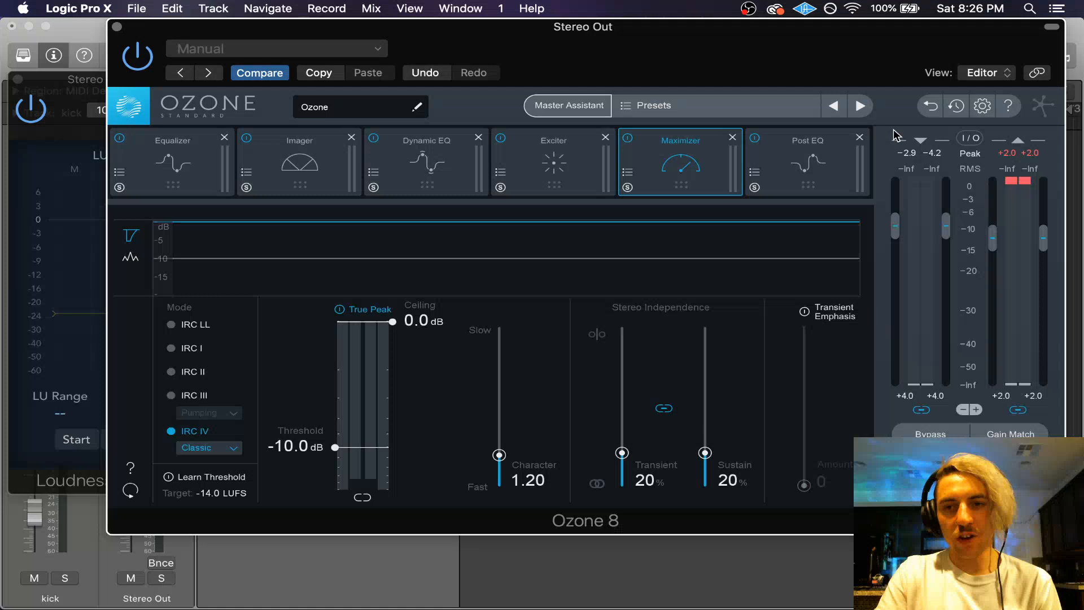
pyautogui.moveTo(608, 57); pyautogui.dragTo(647, 56)
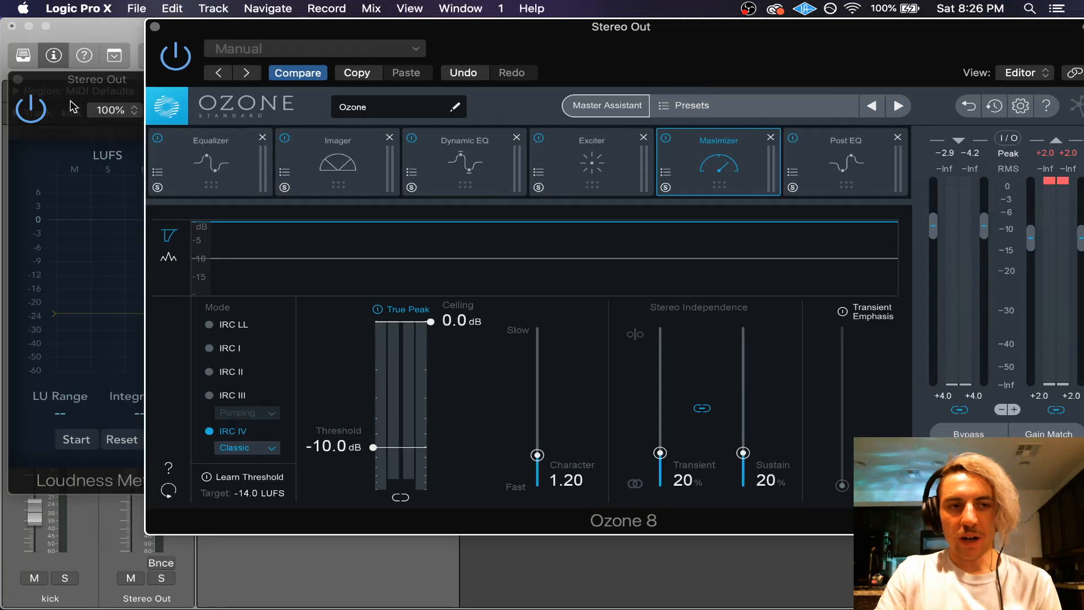
pyautogui.moveTo(70, 97); pyautogui.dragTo(71, 97)
pyautogui.press('space')
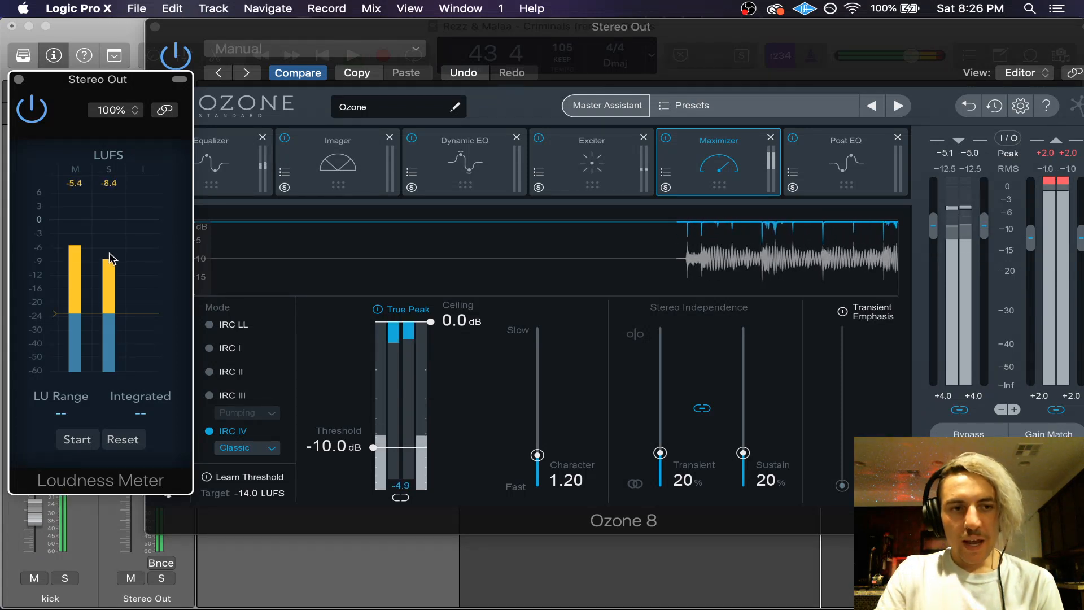
pyautogui.press('space')
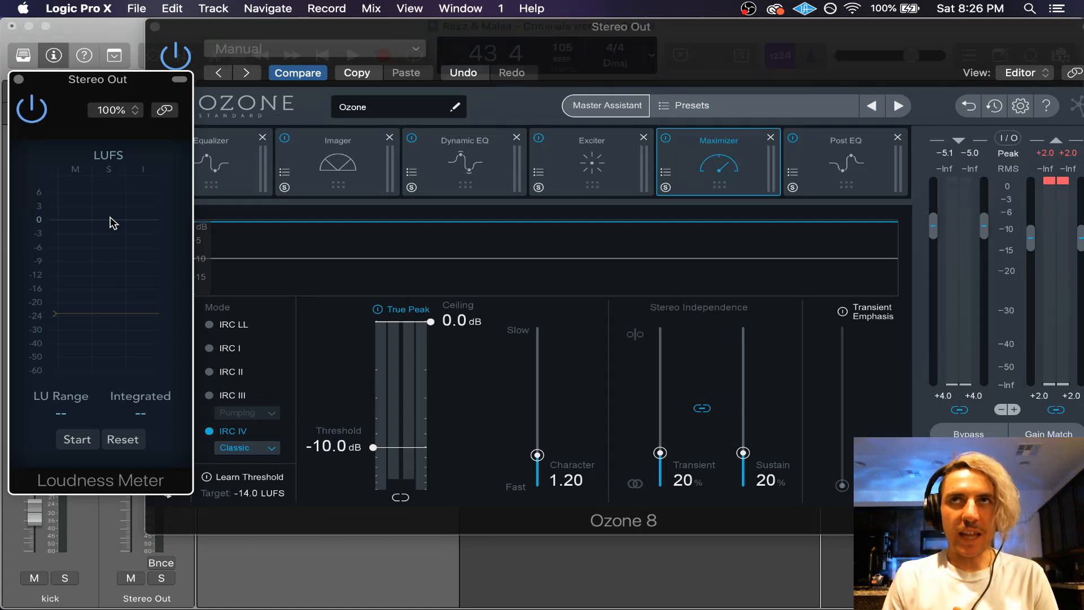
pyautogui.press('space')
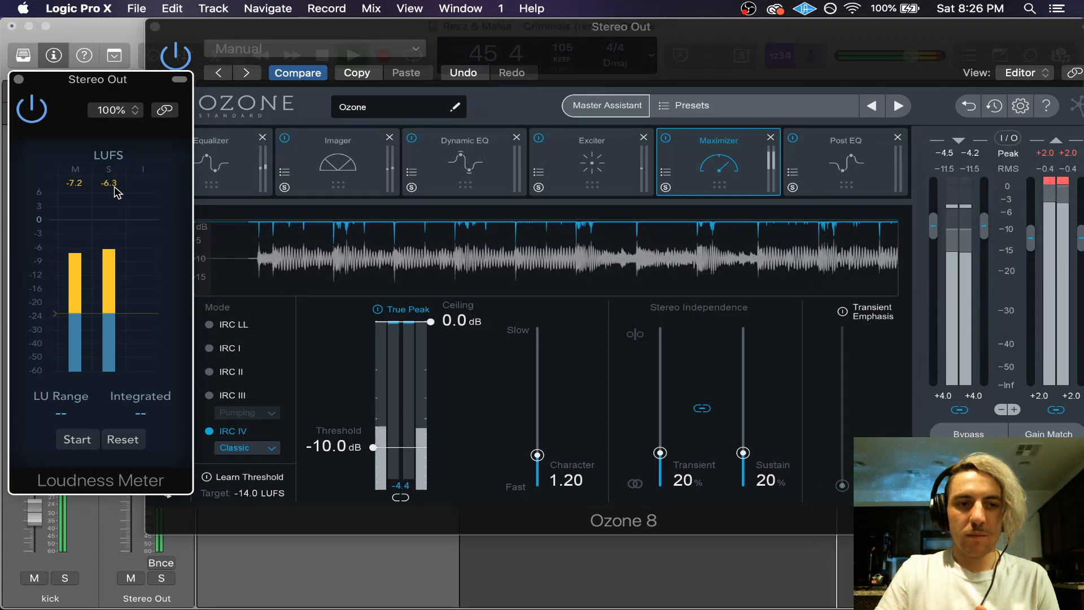
pyautogui.press('space')
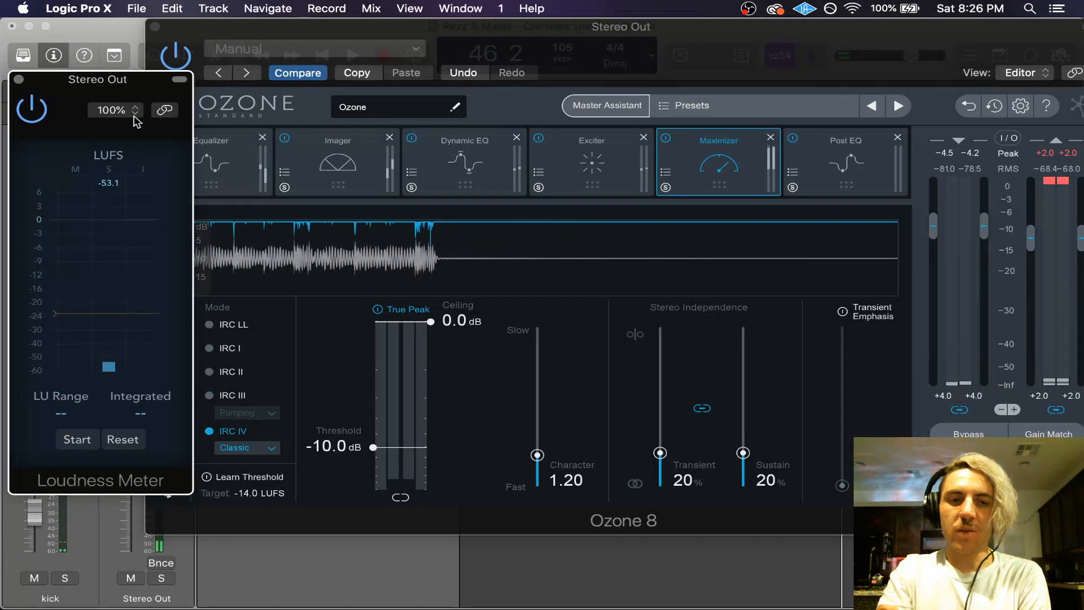
# Step: Move the Loudness Meter over the Ozone window and play the mix again to check the short-term loudness
pyautogui.moveTo(135, 79); pyautogui.dragTo(401, 149)
pyautogui.moveTo(595, 26); pyautogui.dragTo(560, 25)
pyautogui.click(384, 559)
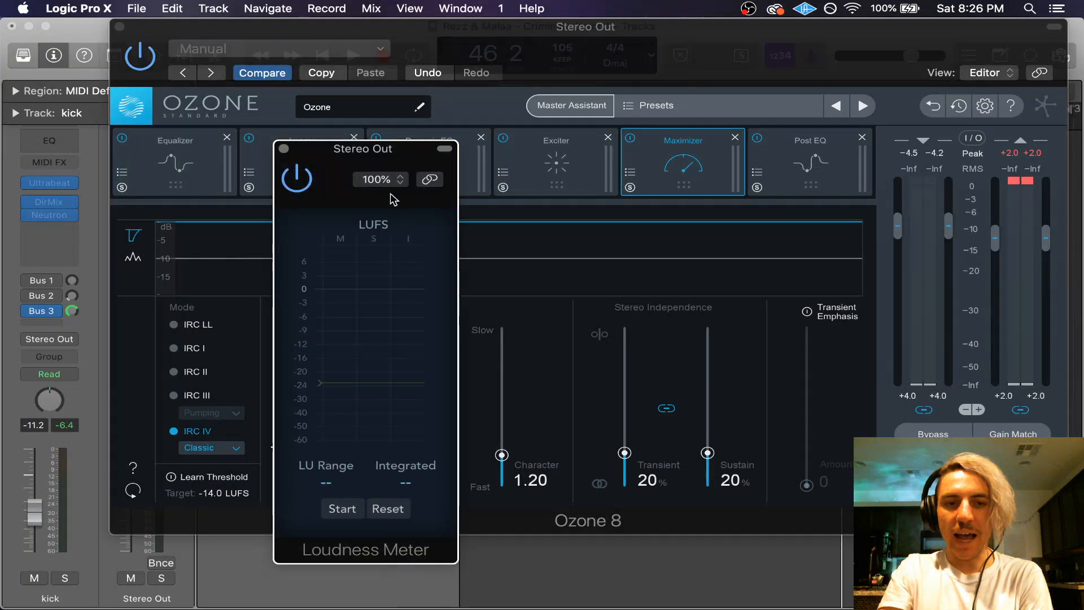
pyautogui.moveTo(357, 161); pyautogui.dragTo(259, 178)
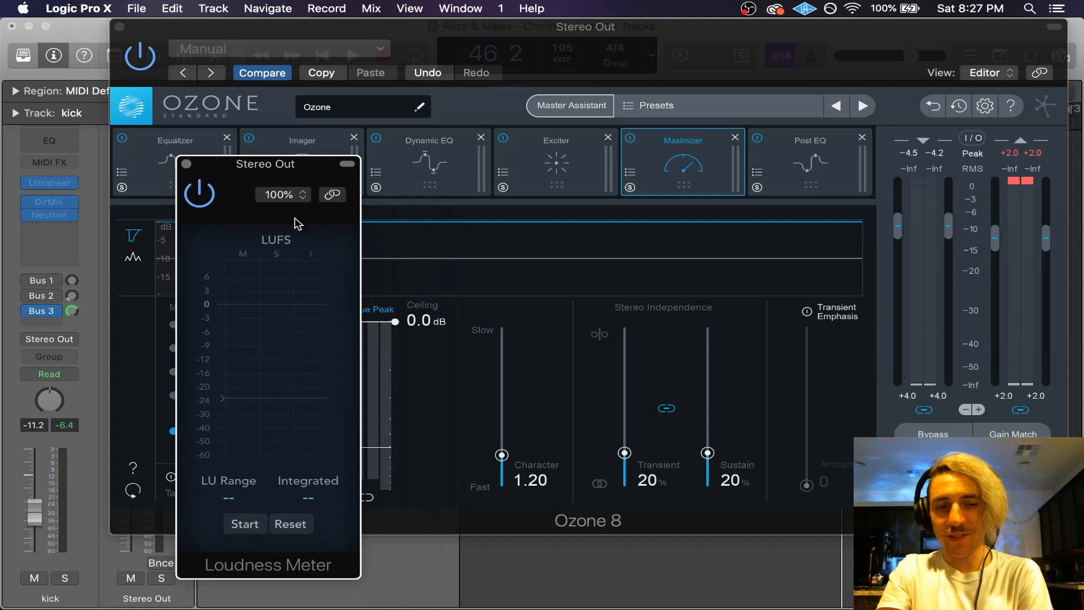
pyautogui.press('space')
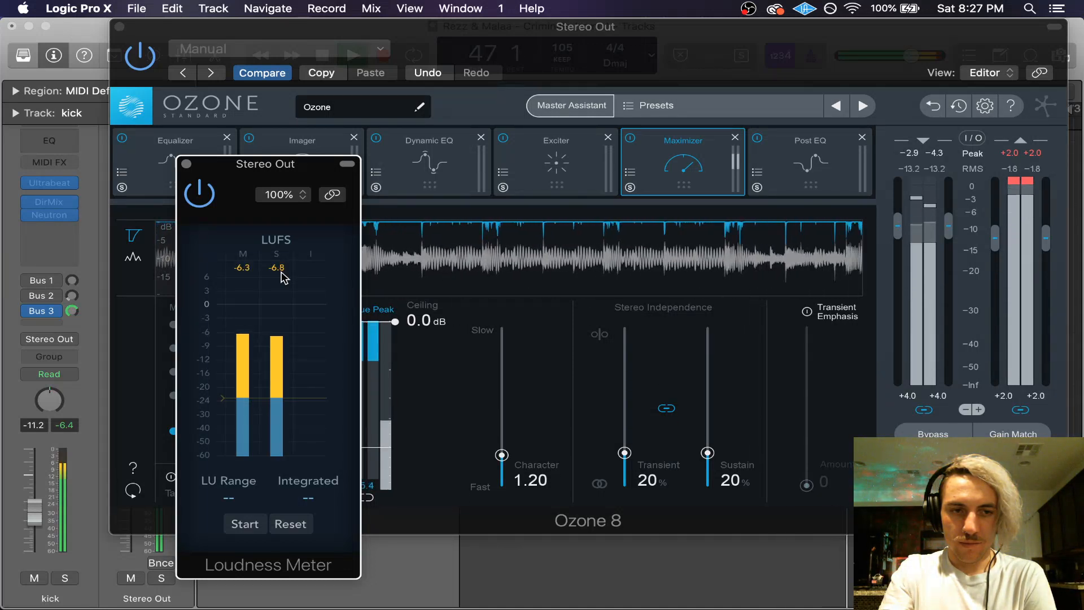
pyautogui.press('space')
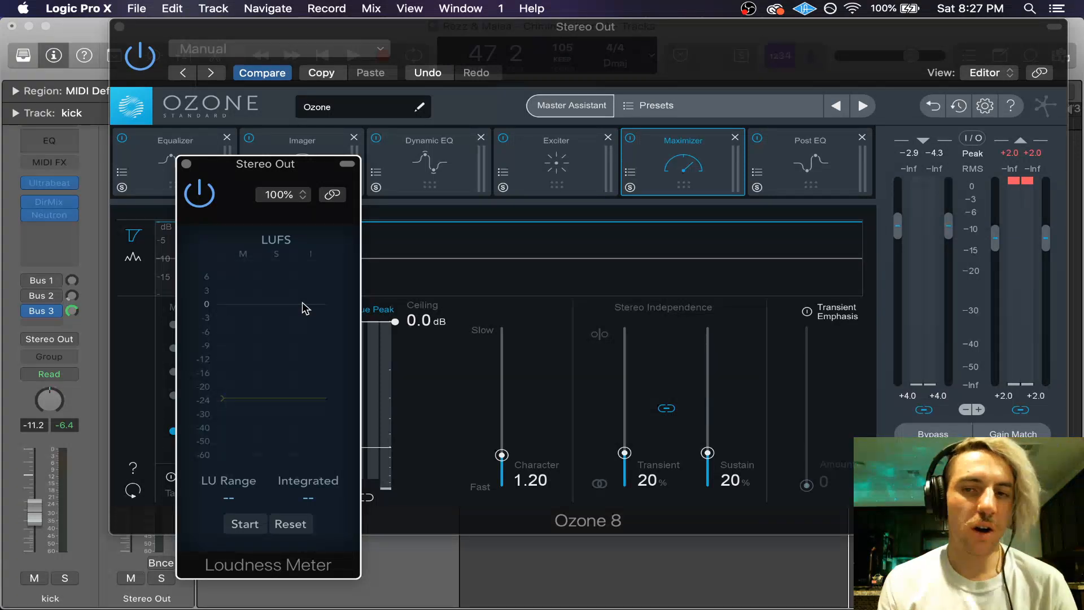
# Step: Close the Loudness Meter, reposition the Ozone window over the arrangement, and save the project
pyautogui.press('super+w')
pyautogui.moveTo(474, 24); pyautogui.dragTo(506, 14)
pyautogui.click(124, 254)
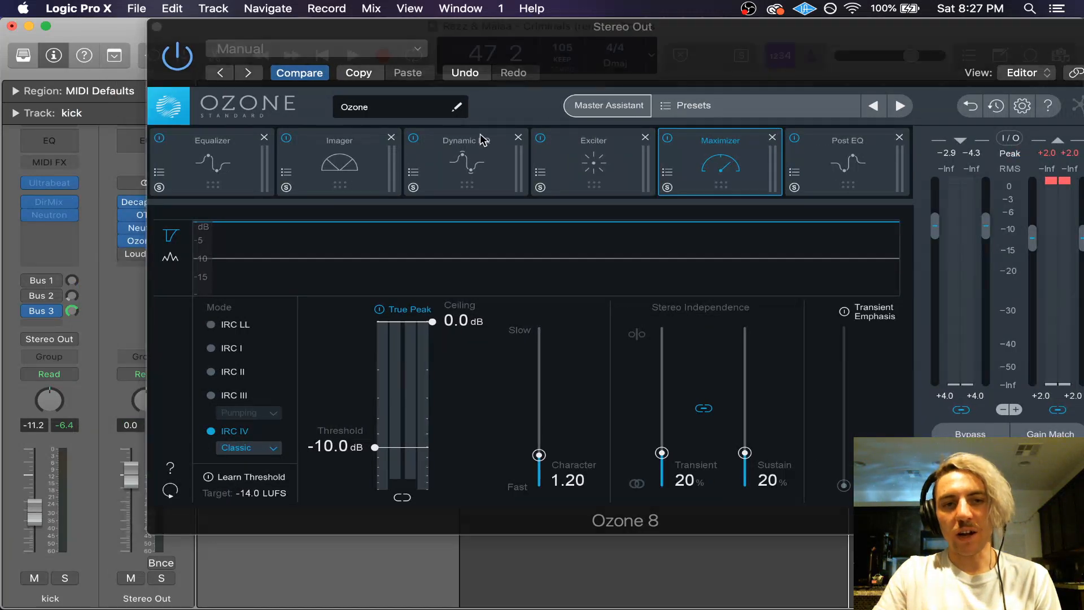
pyautogui.moveTo(571, 53); pyautogui.dragTo(455, 50)
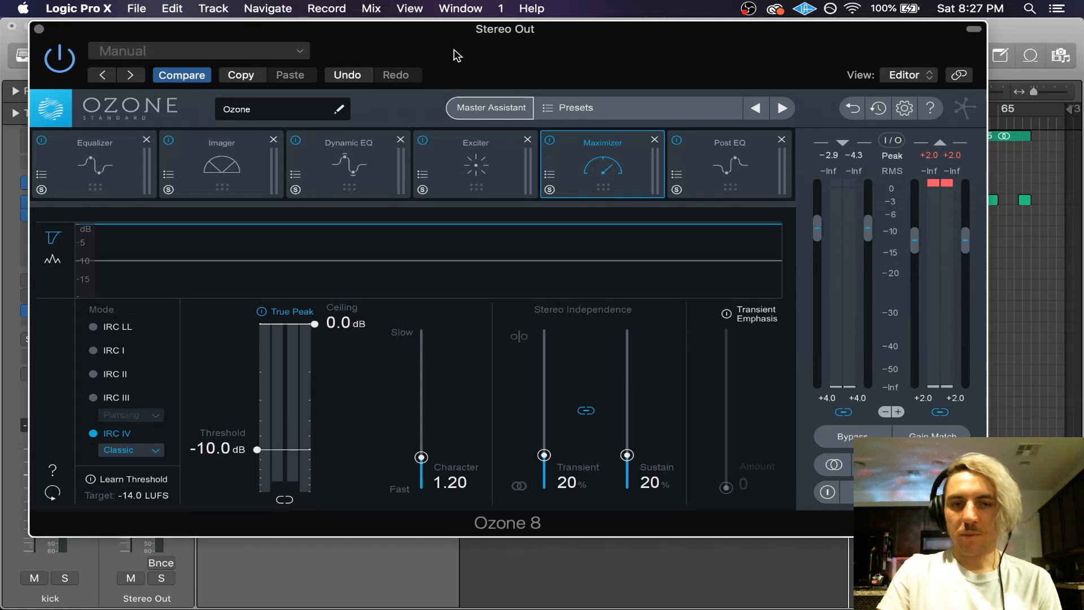
pyautogui.moveTo(457, 53); pyautogui.dragTo(452, 219)
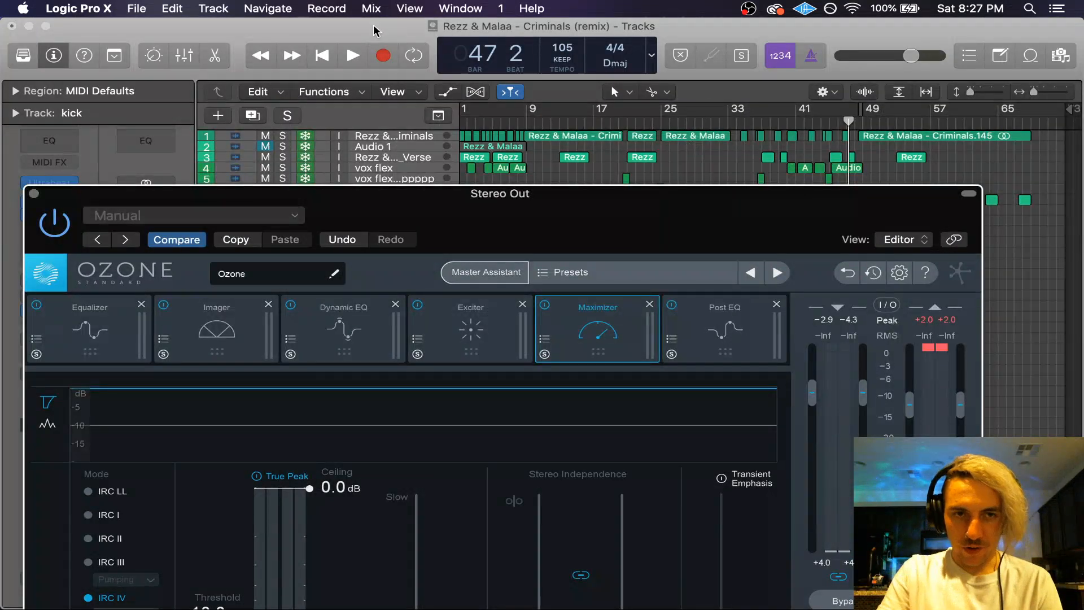
pyautogui.moveTo(416, 190); pyautogui.dragTo(418, 21)
pyautogui.press('super+s')
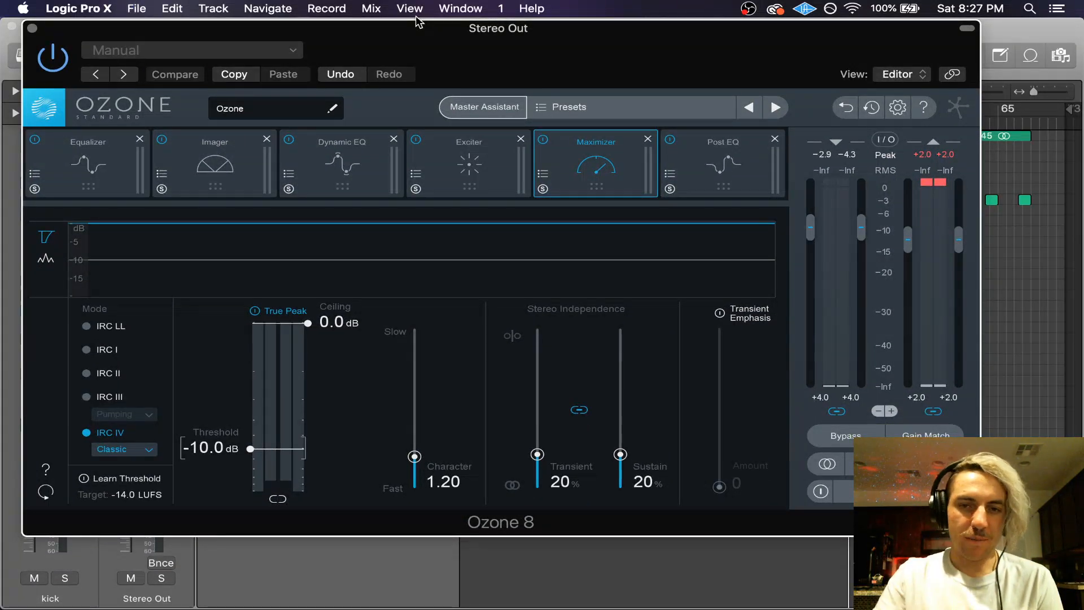
# Step: Open Ozone's Post EQ, play the mix to examine its low-end spectrum, and check the Maximizer that precedes it
pyautogui.click(700, 162)
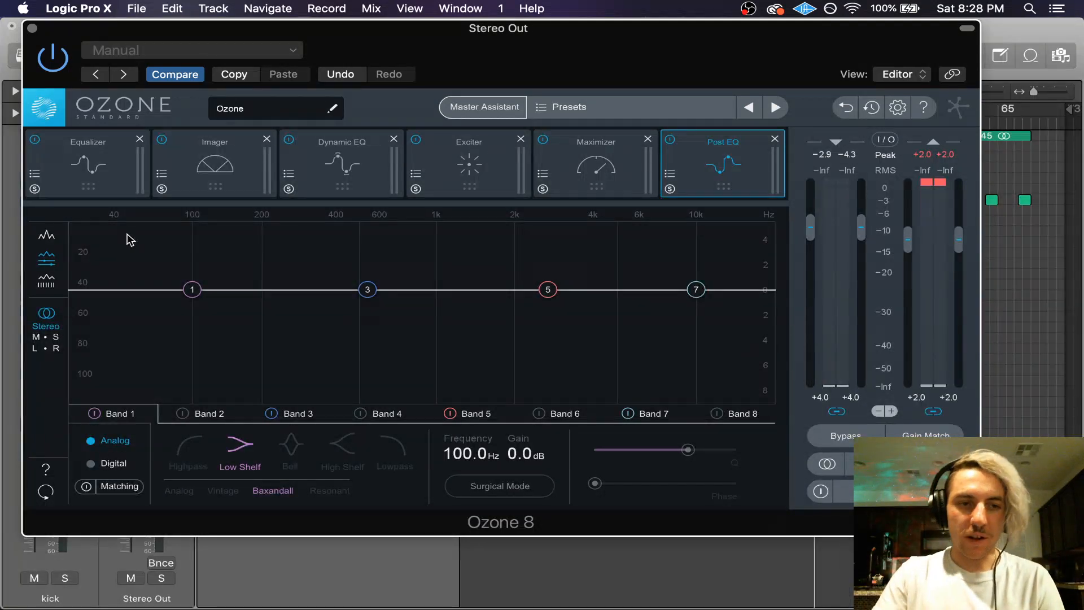
pyautogui.press('space')
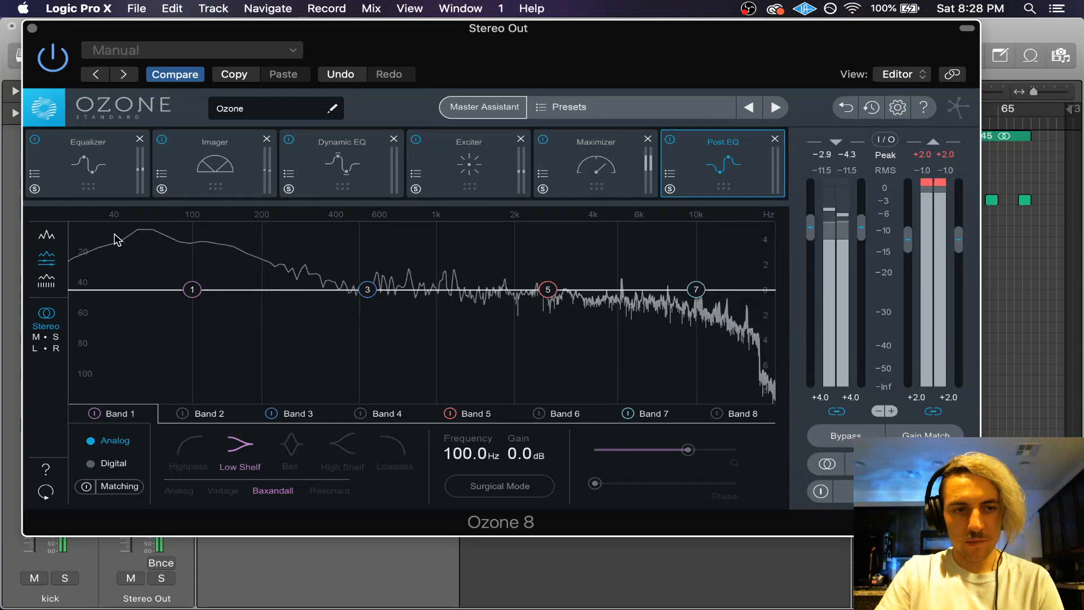
pyautogui.press('space')
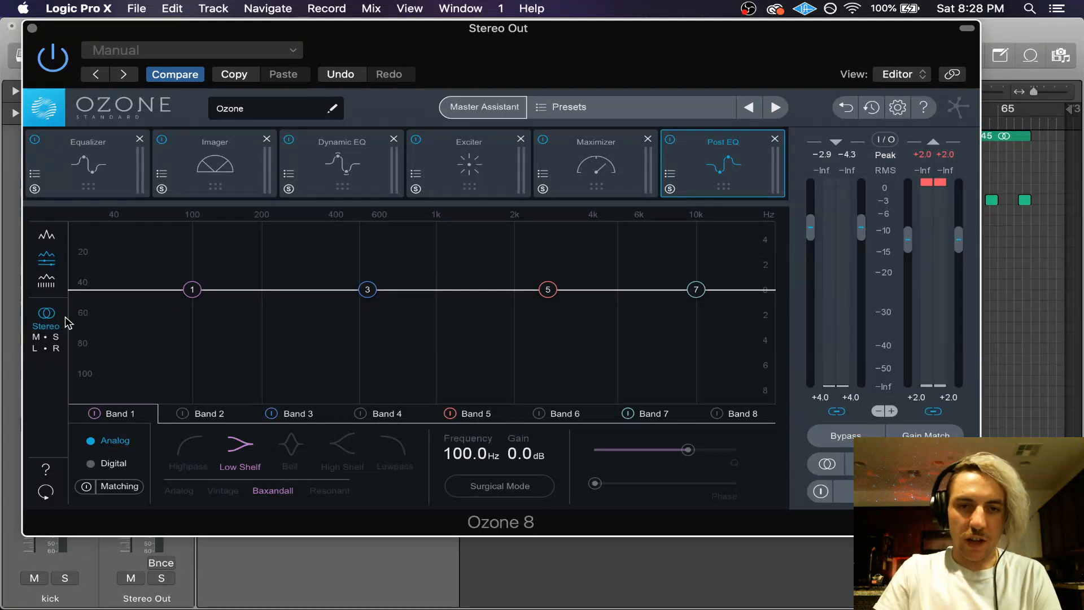
pyautogui.click(596, 147)
pyautogui.click(739, 160)
pyautogui.click(548, 176)
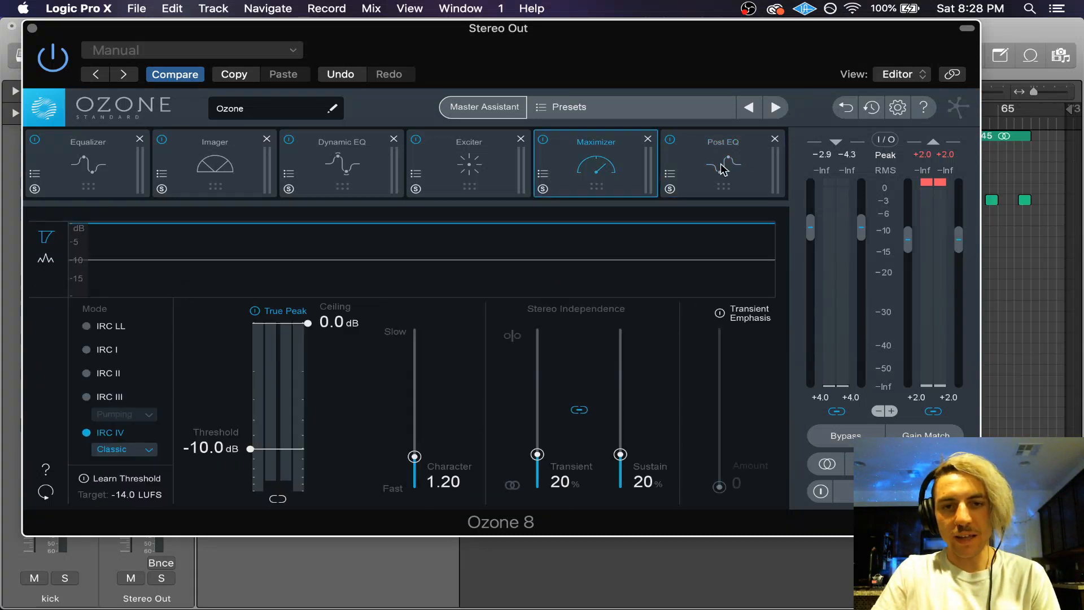
pyautogui.click(722, 166)
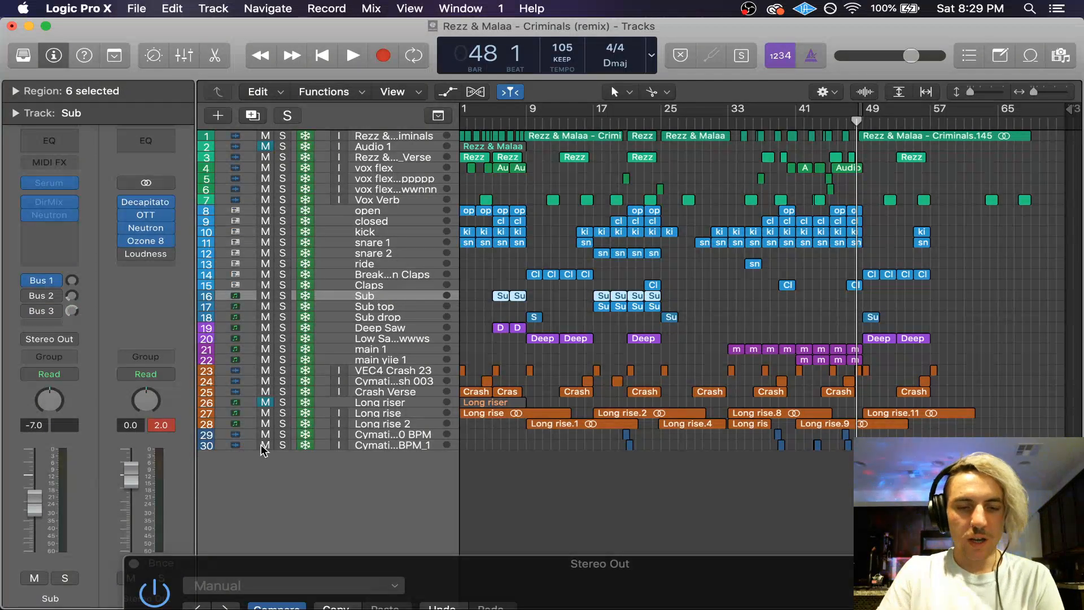
# Step: Bring Ozone back into view, alternate between the Maximizer and Post EQ to compare them, and close the plugin window
pyautogui.moveTo(460, 550); pyautogui.dragTo(413, 29)
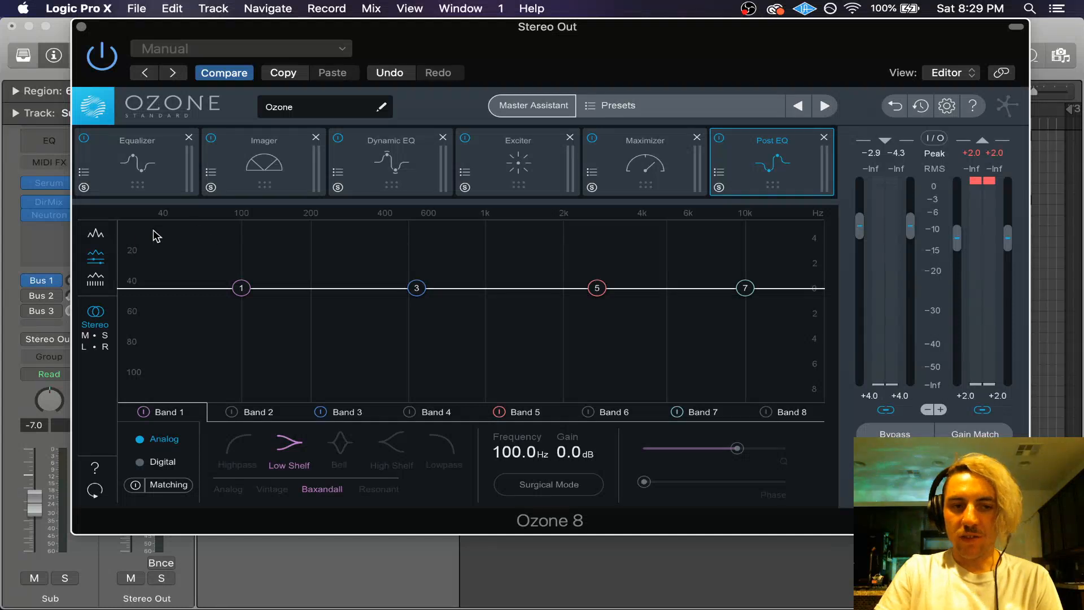
pyautogui.moveTo(581, 33); pyautogui.dragTo(543, 36)
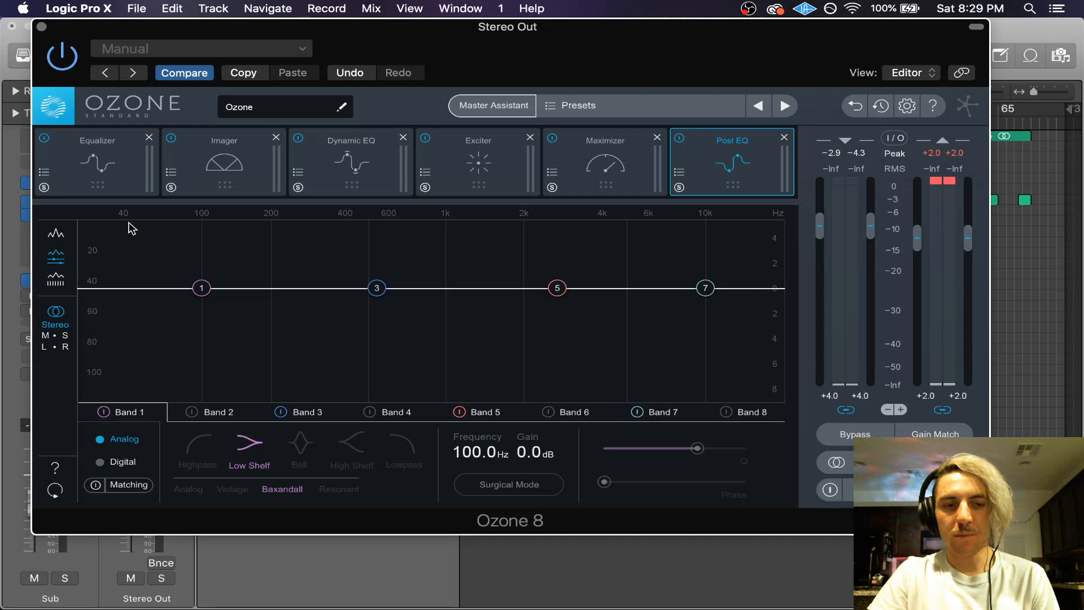
pyautogui.click(594, 161)
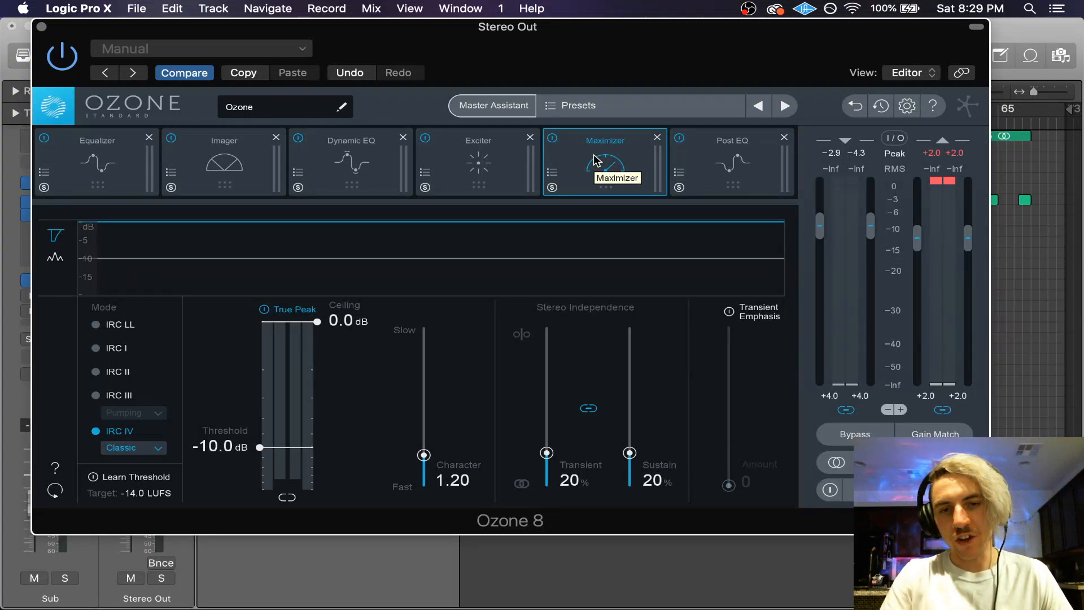
pyautogui.click(727, 158)
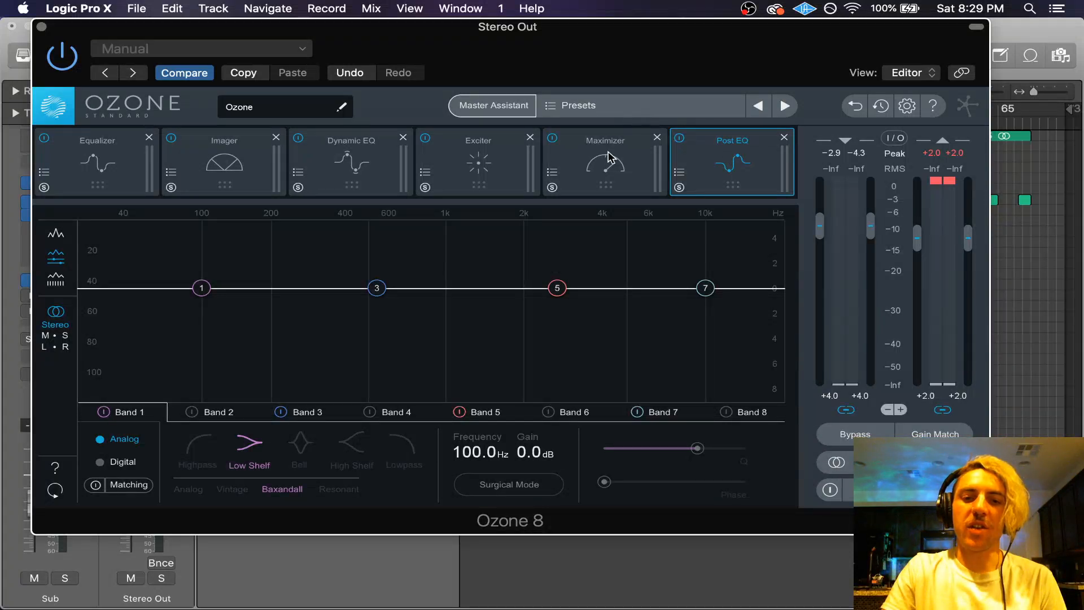
pyautogui.click(608, 157)
pyautogui.click(711, 161)
pyautogui.click(609, 158)
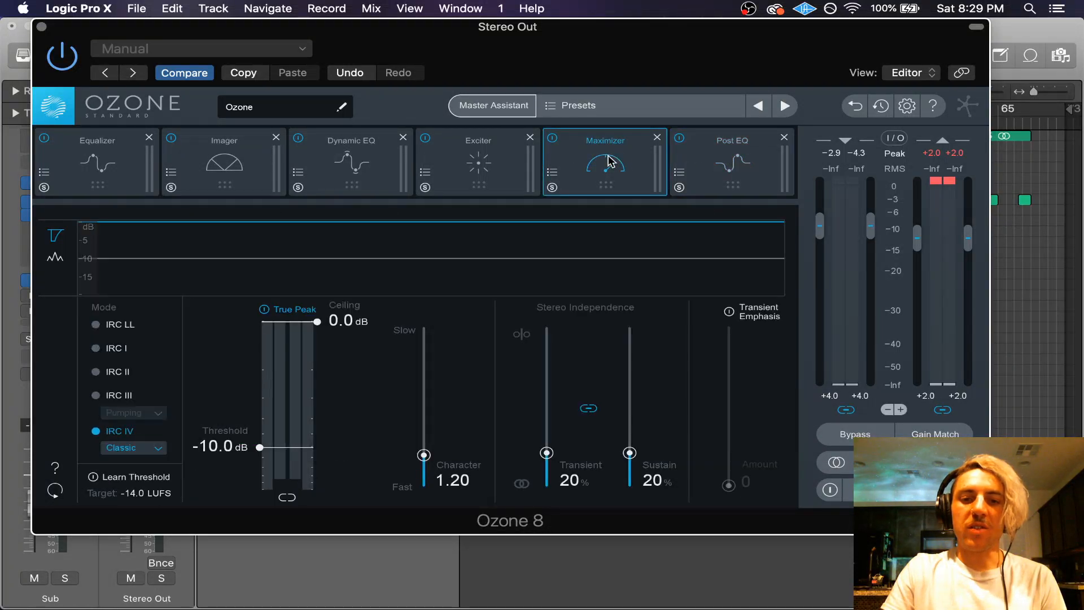
pyautogui.click(716, 159)
pyautogui.click(604, 157)
pyautogui.click(718, 166)
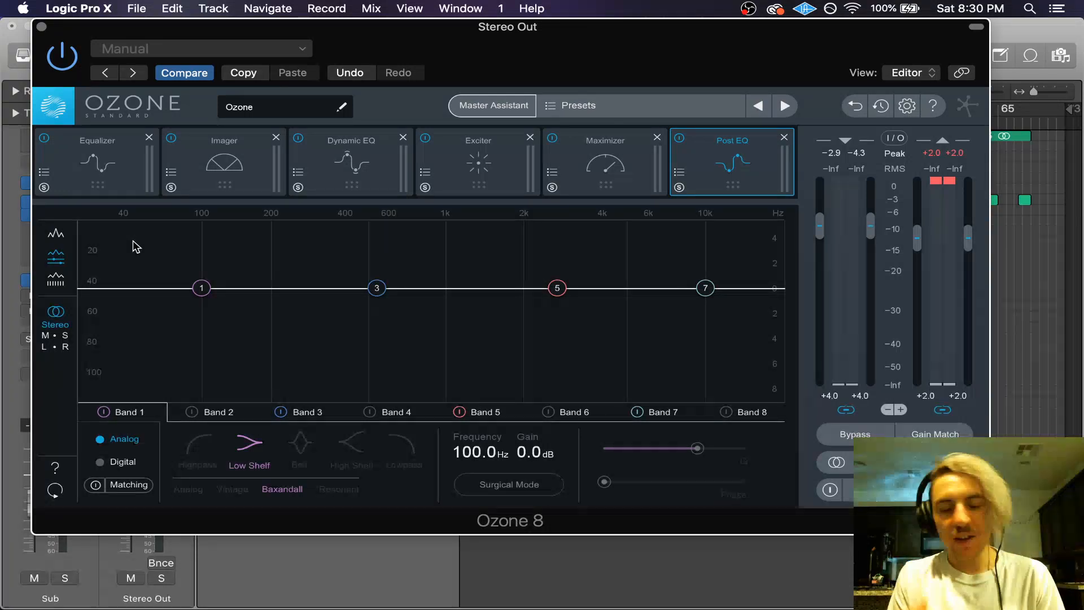
pyautogui.click(41, 27)
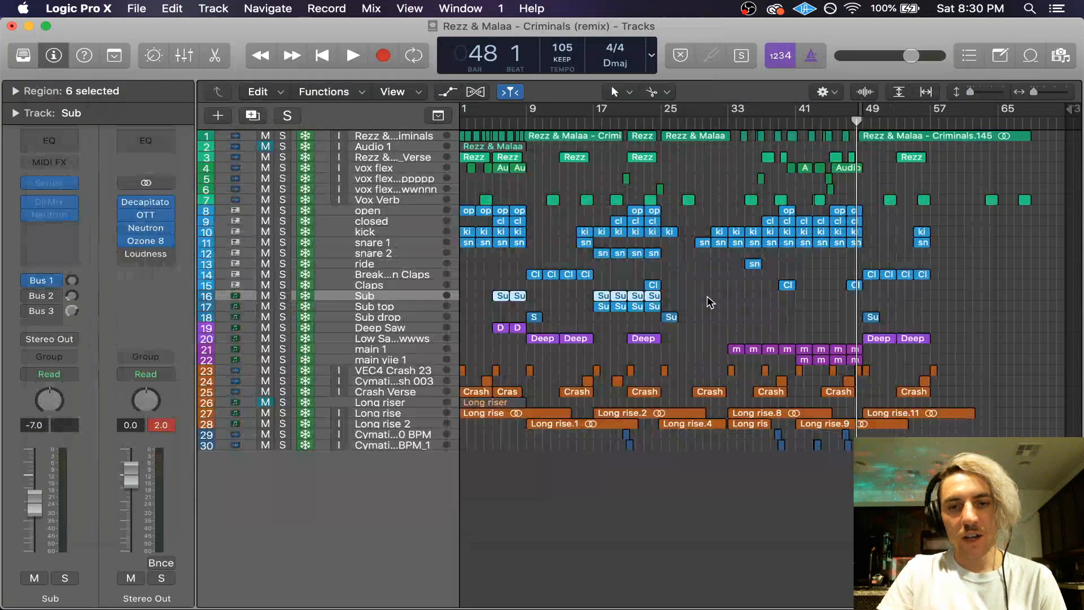
# Step: Unfreeze and solo the main 1 track, with the playhead placed at bar 41
pyautogui.press('super+Right')
pyautogui.press('super+Right')
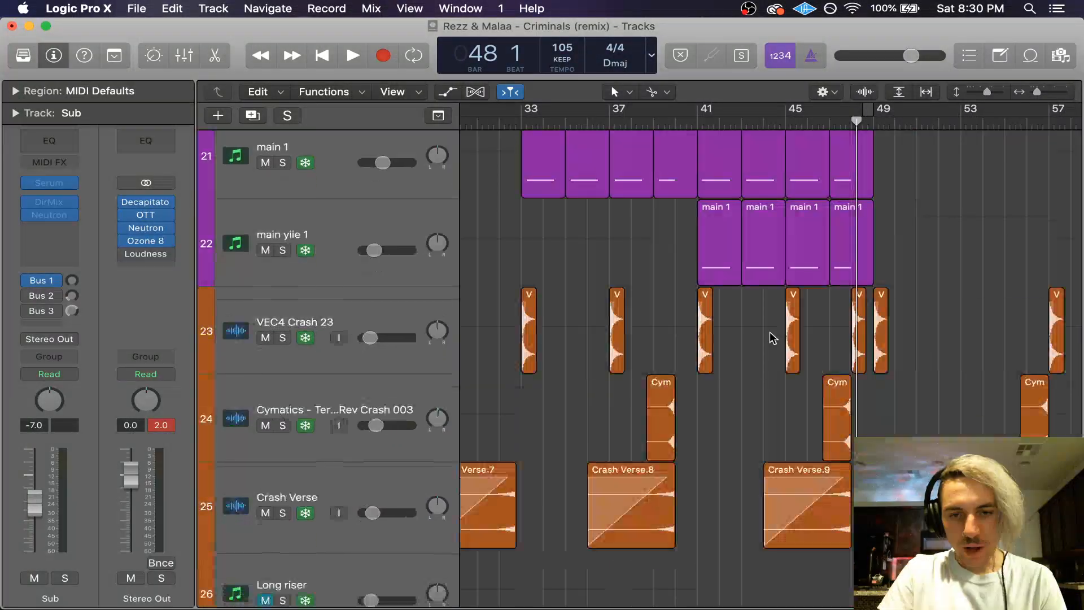
pyautogui.scroll(5, 770, 333)
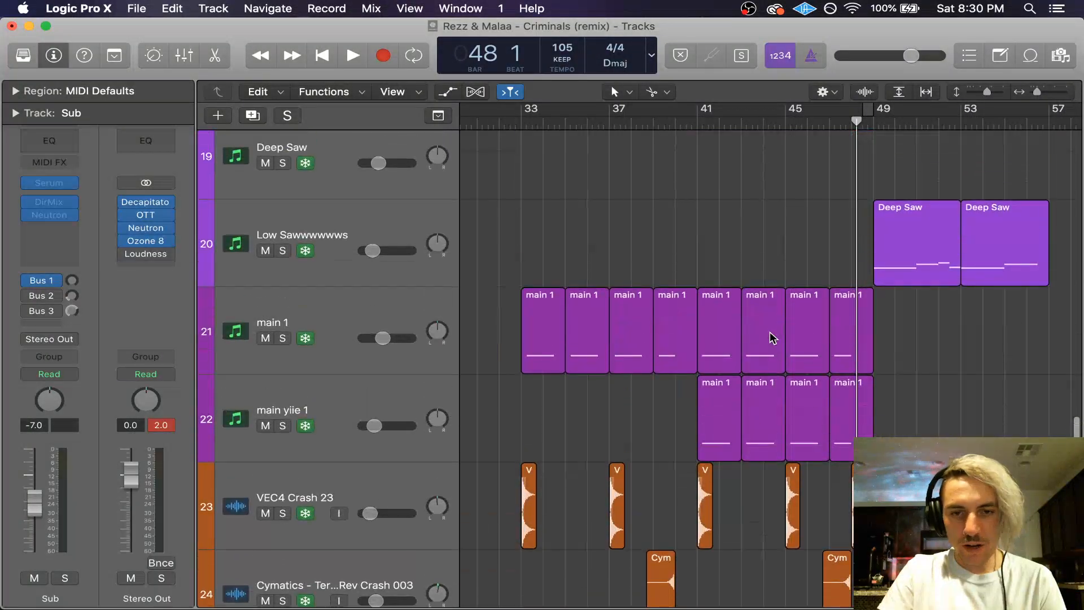
pyautogui.click(354, 317)
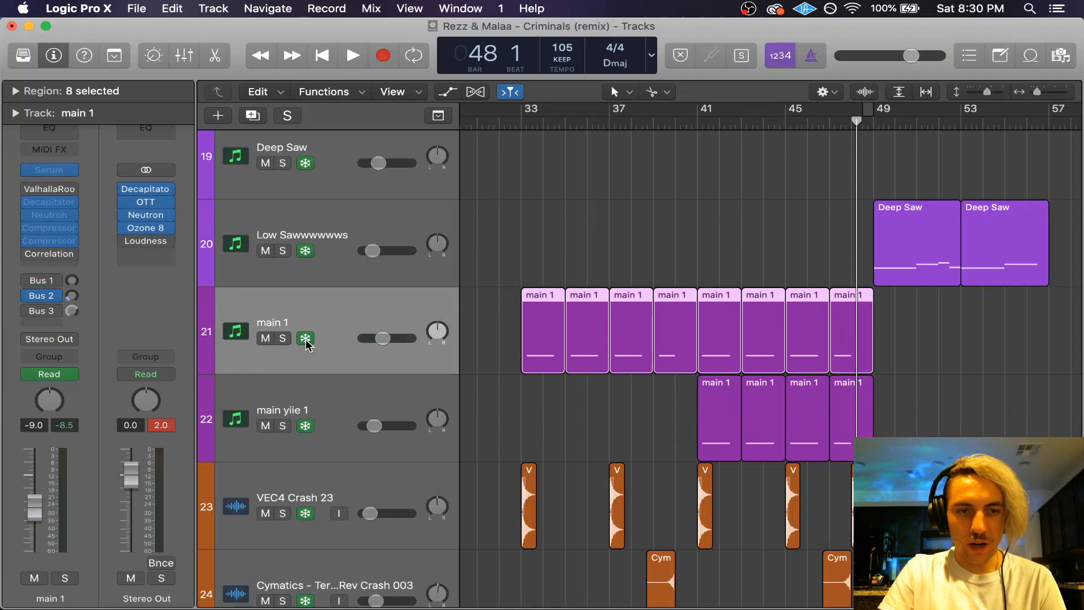
pyautogui.click(699, 122)
pyautogui.press('s')
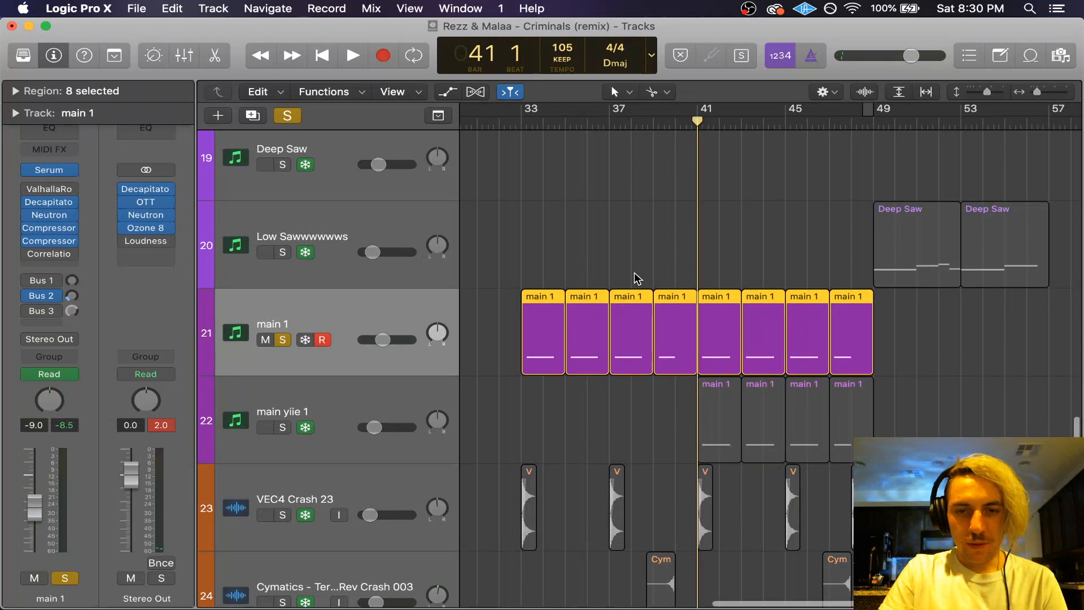
# Step: Open Neutron on the main 1 track and raise its 131 Hz low shelf gain to 6.0 dB
pyautogui.scroll(4, 634, 273)
pyautogui.hscroll(2, 634, 273)
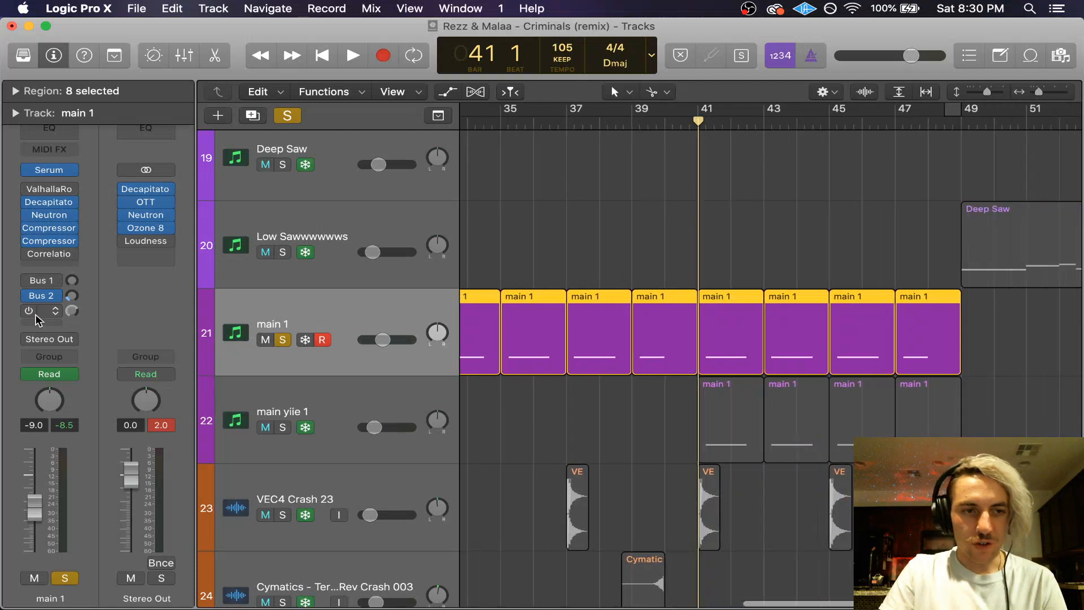
pyautogui.moveTo(53, 219)
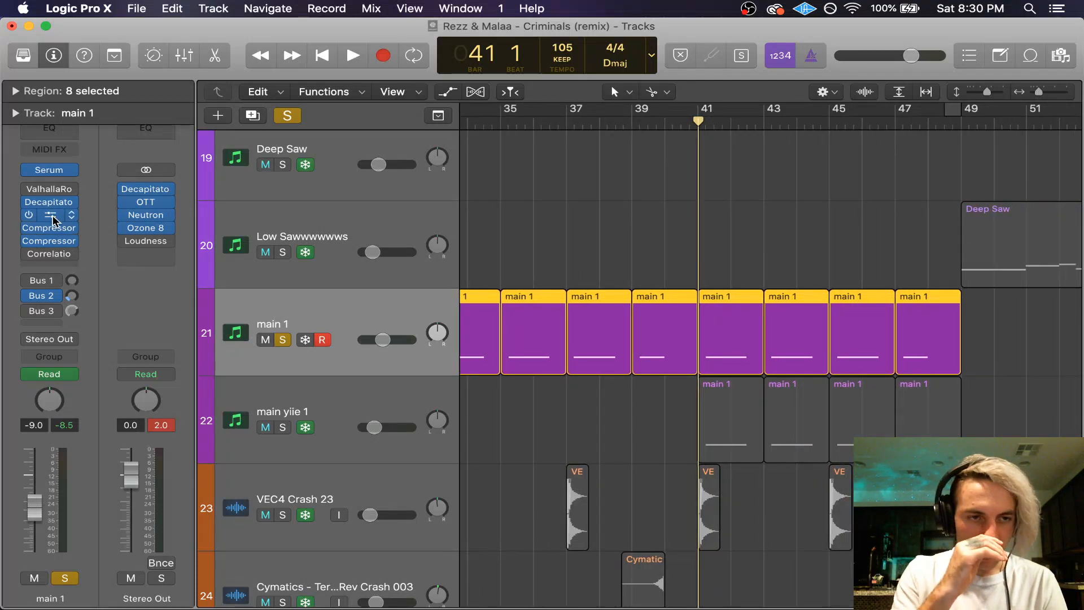
pyautogui.click(664, 255)
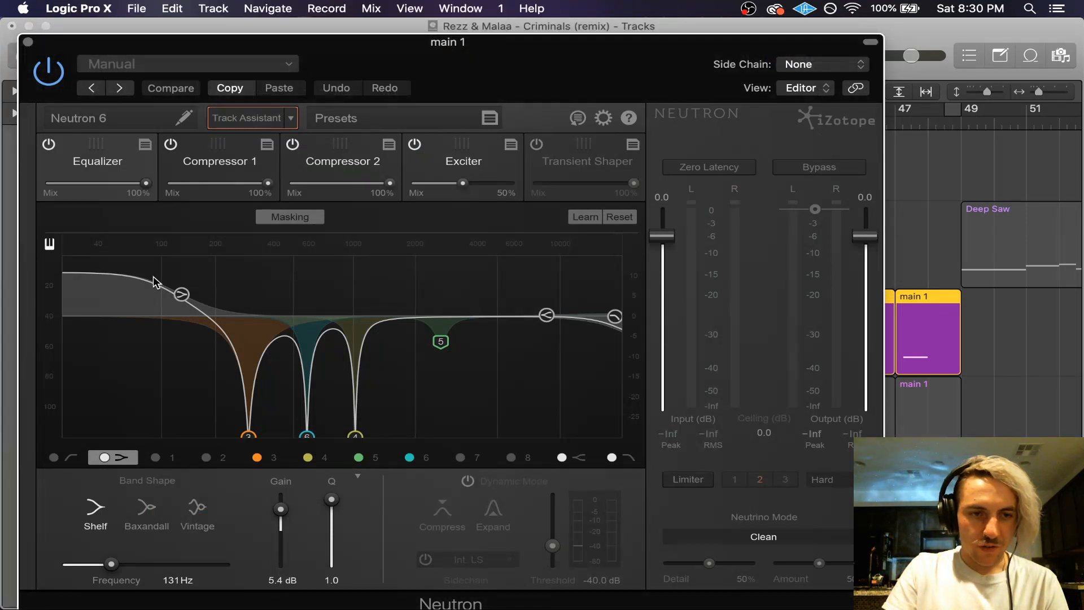
pyautogui.click(181, 294)
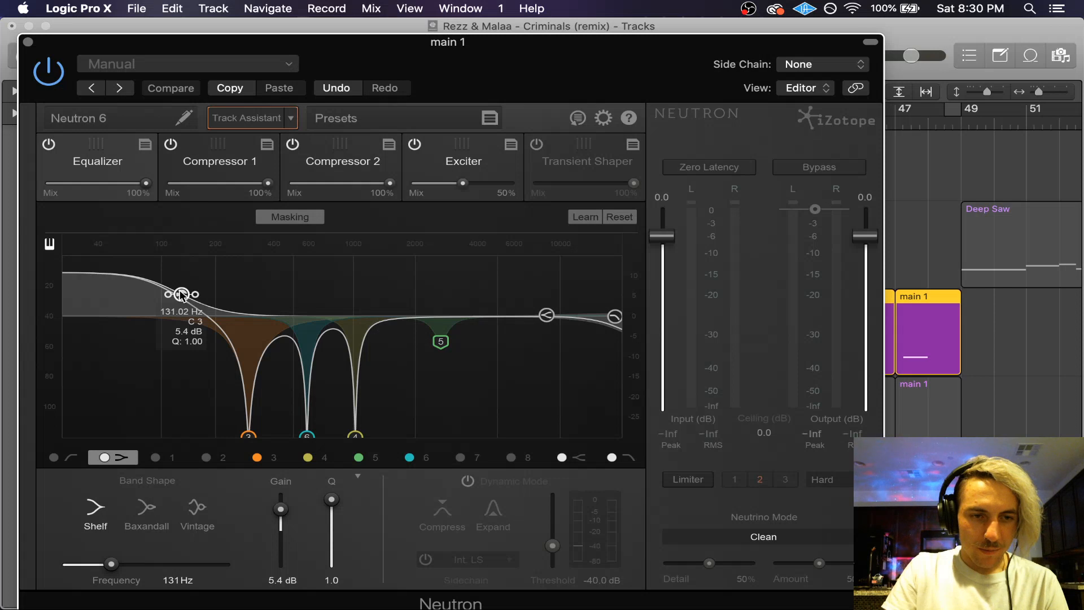
pyautogui.moveTo(182, 295); pyautogui.dragTo(181, 292)
pyautogui.click(483, 234)
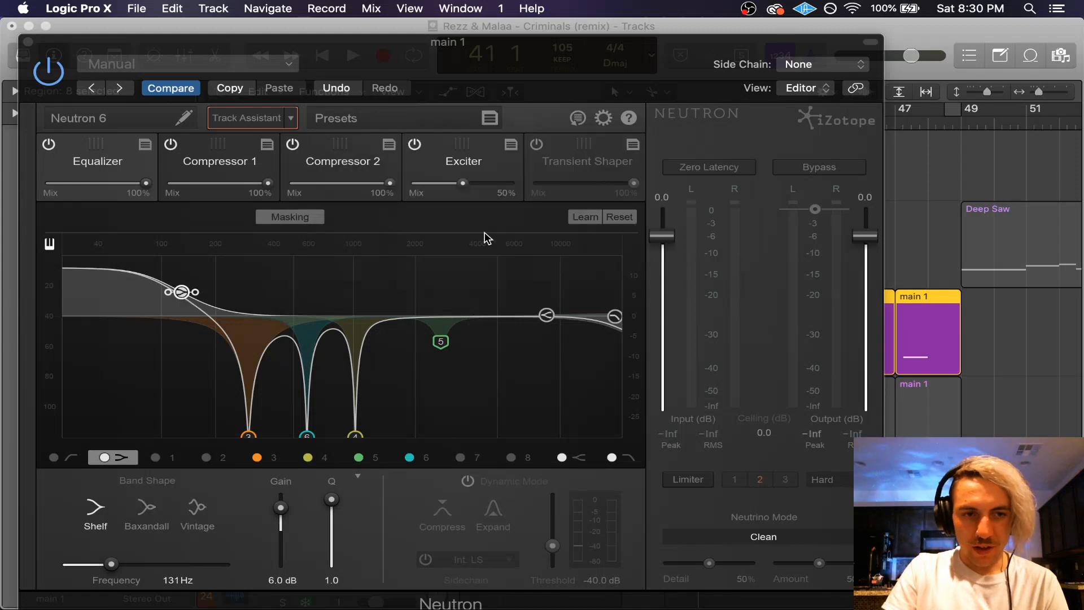
# Step: Dismiss the Updater prompt, then enable EQ band 7 in main 1's Neutron and boost it 15.0 dB at about 4.8 kHz
pyautogui.click(29, 42)
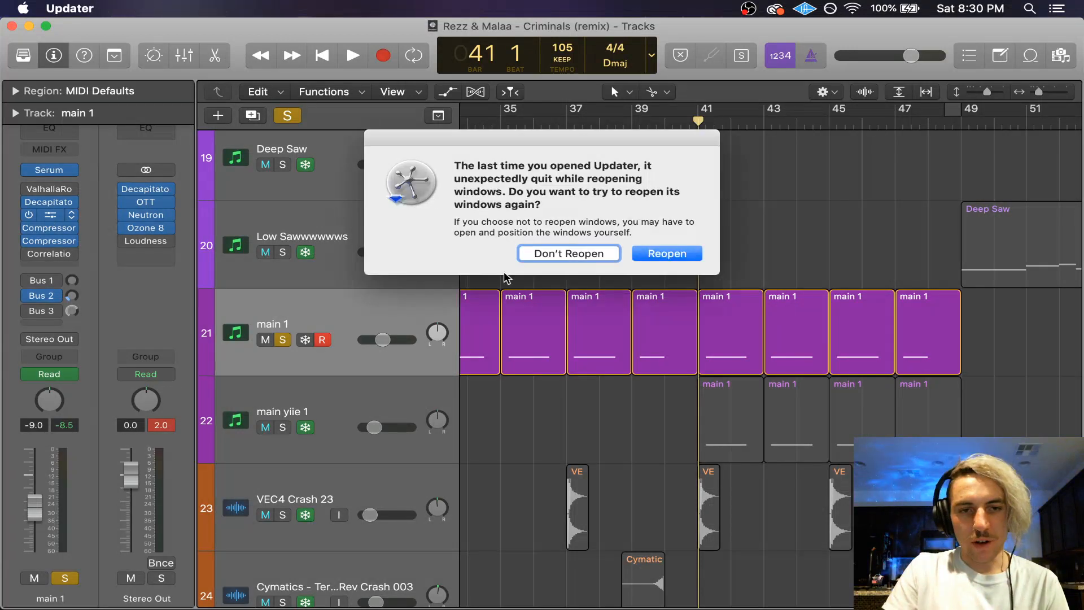
pyautogui.click(588, 257)
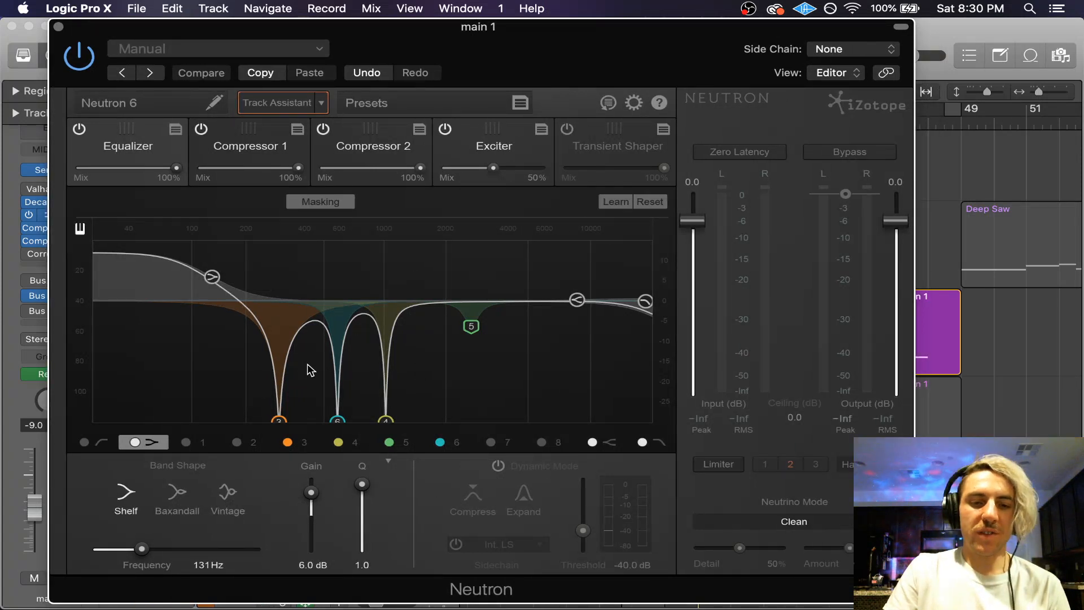
pyautogui.click(496, 443)
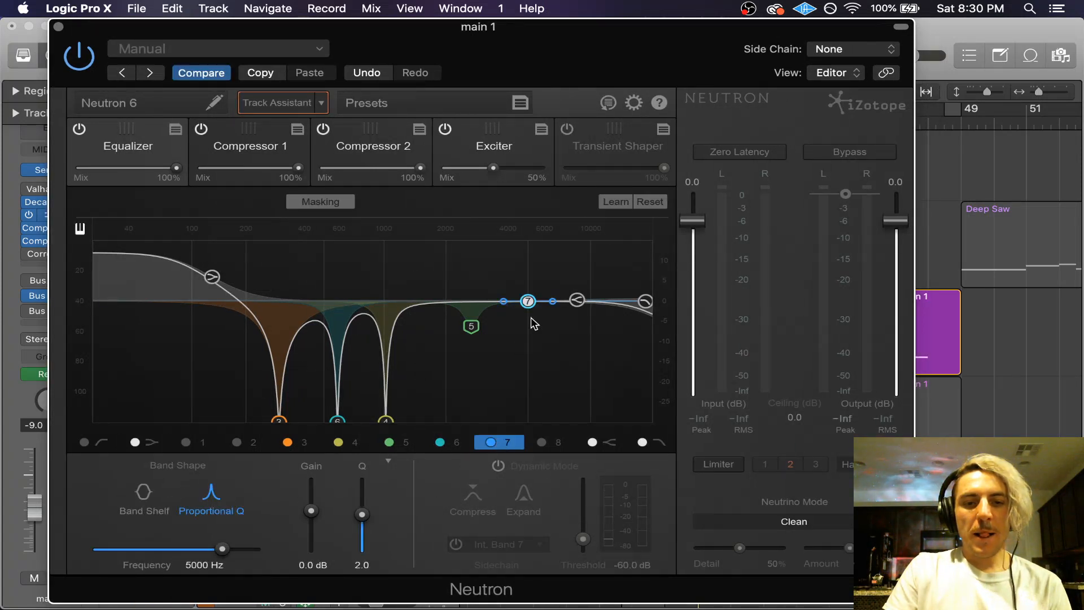
pyautogui.moveTo(530, 305); pyautogui.dragTo(528, 198)
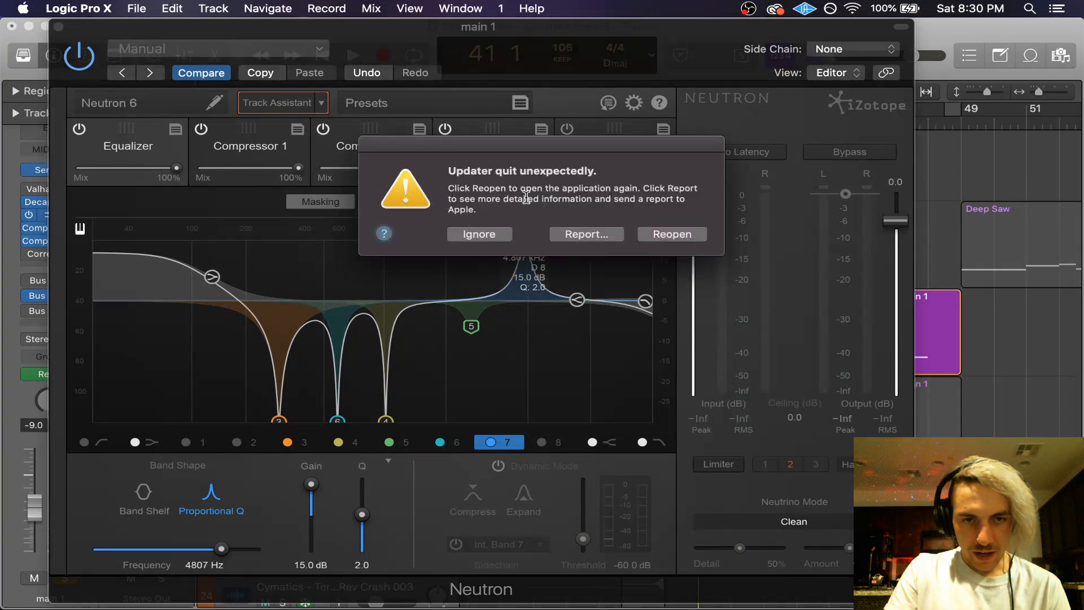
# Step: Dismiss the Updater crash report, try band 7 as an 8.7 dB cut at about 1.38 kHz, then bypass it and close Neutron
pyautogui.click(492, 234)
pyautogui.moveTo(519, 242); pyautogui.dragTo(413, 344)
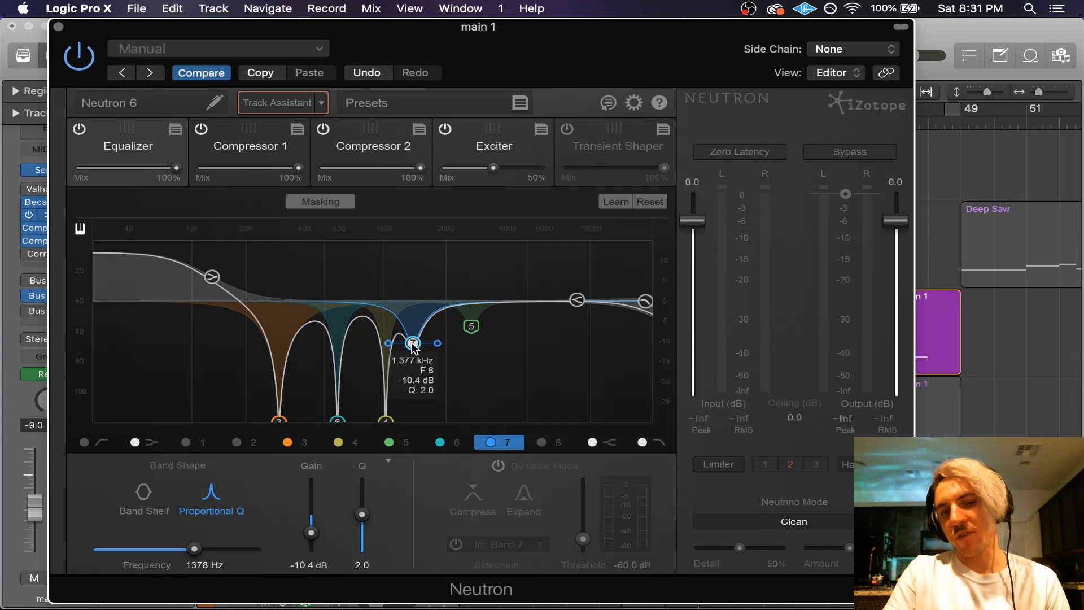
pyautogui.moveTo(412, 342); pyautogui.dragTo(415, 340)
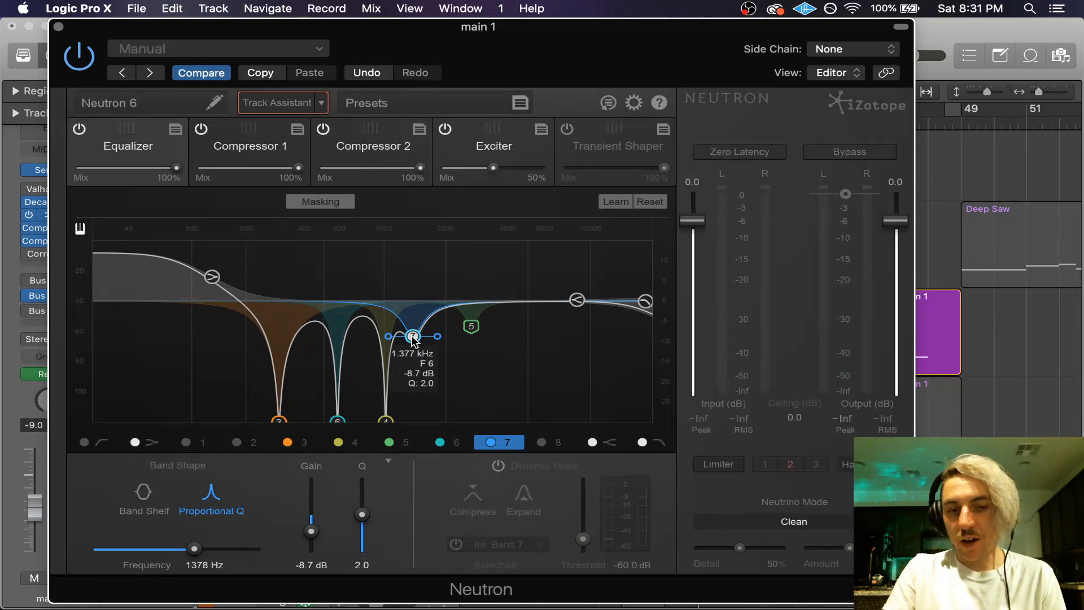
pyautogui.moveTo(413, 337); pyautogui.dragTo(549, 302)
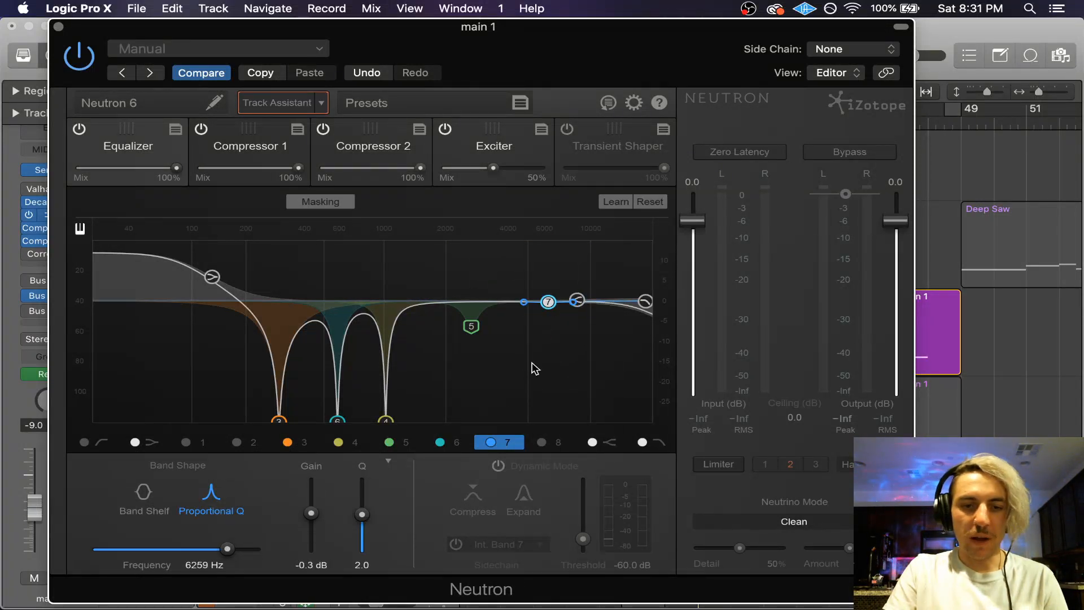
pyautogui.click(490, 442)
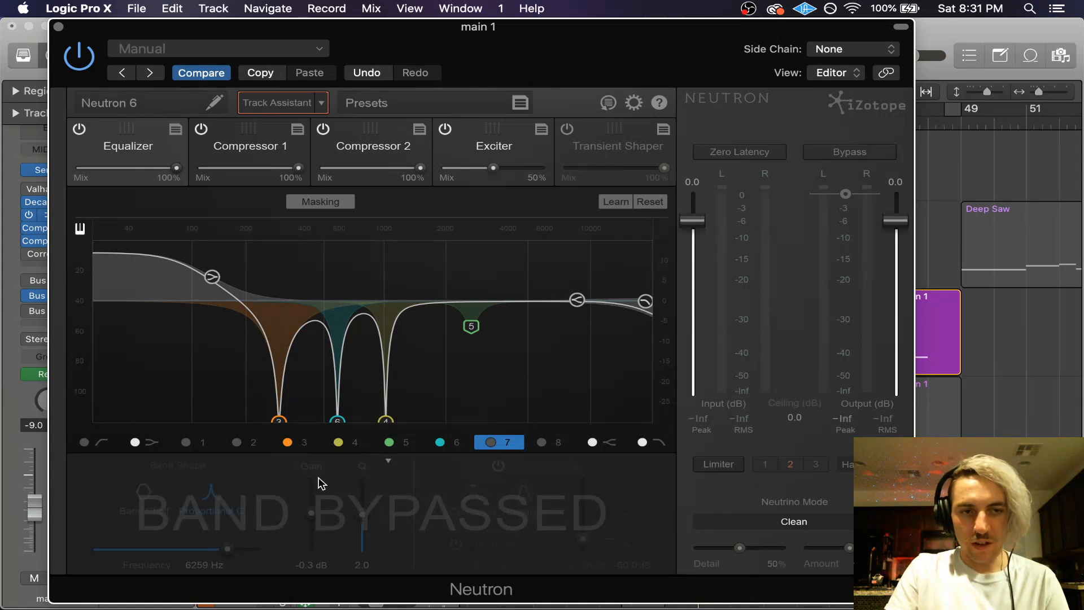
pyautogui.click(58, 27)
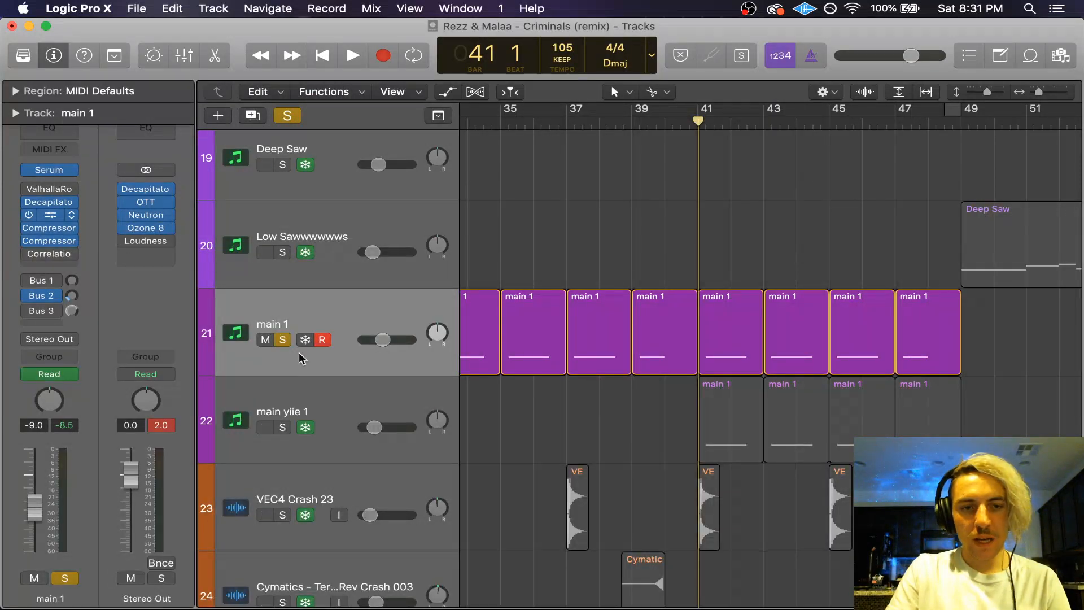
# Step: Turn off solo on the main 1 track, unmute it, and freeze it again
pyautogui.click(282, 340)
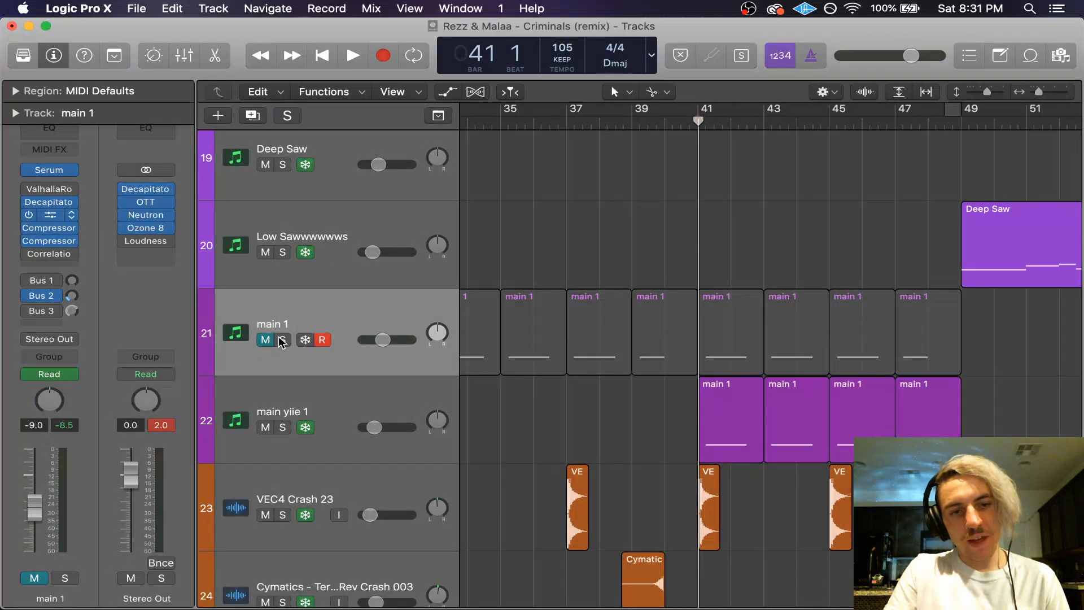
pyautogui.click(282, 340)
pyautogui.click(282, 339)
pyautogui.click(256, 346)
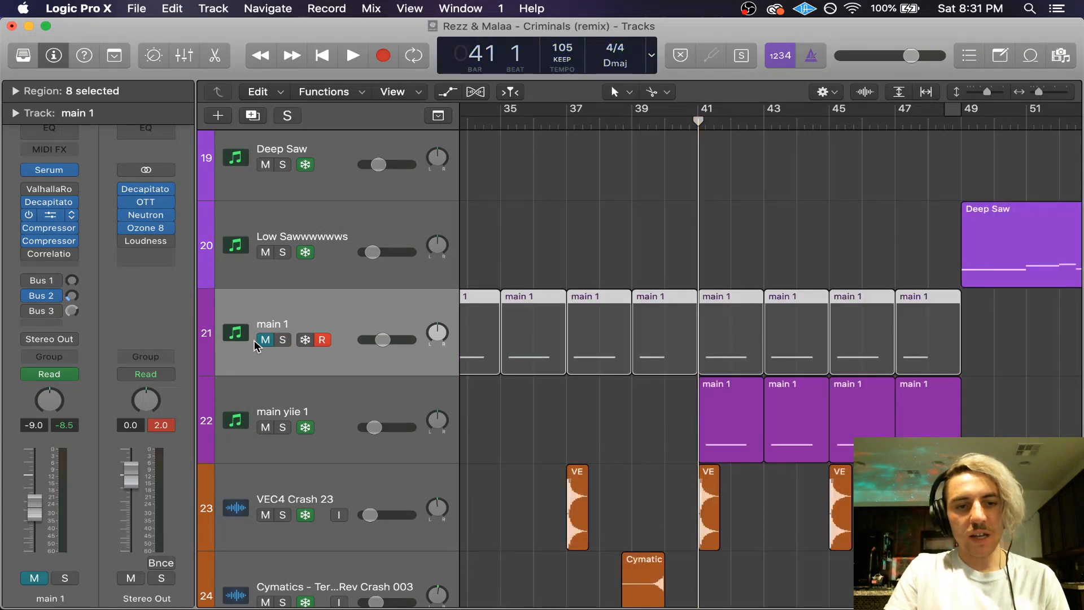
pyautogui.click(265, 339)
pyautogui.scroll(-5, 576, 244)
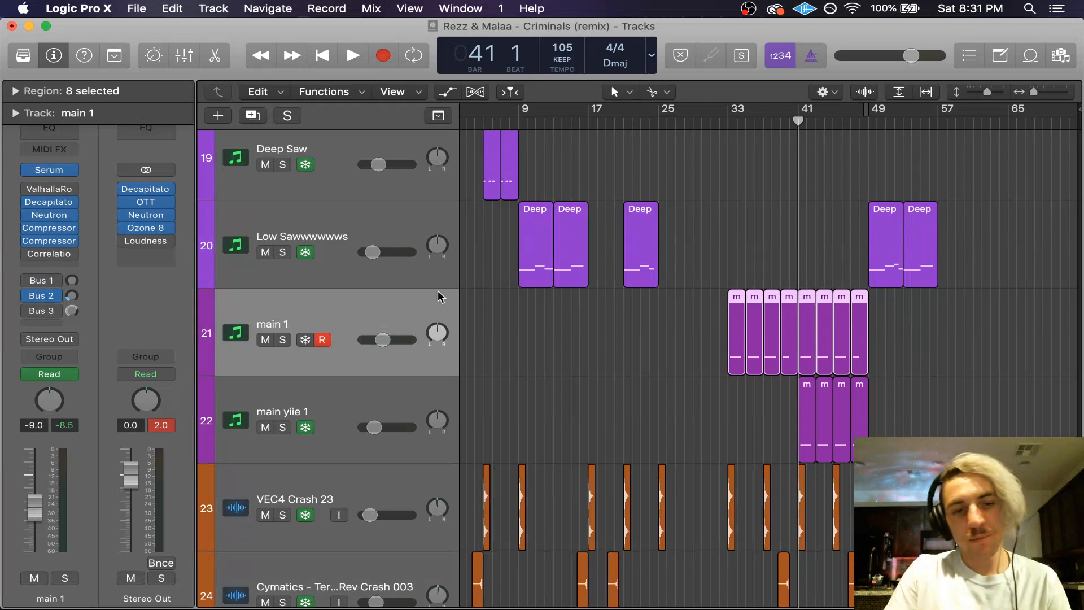
pyautogui.click(322, 339)
# Step: Return the playhead to the project start, shrink the track heights, deselect the regions, and play the arrangement
pyautogui.scroll(15, 615, 334)
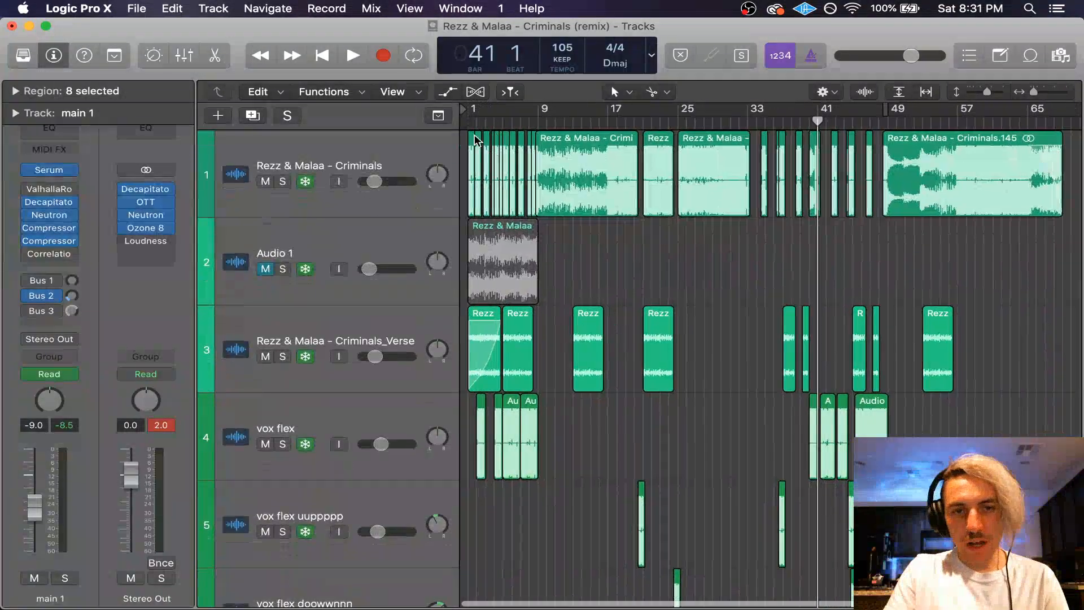
pyautogui.press('Return')
pyautogui.scroll(-5, 514, 156)
pyautogui.scroll(-2, 514, 156)
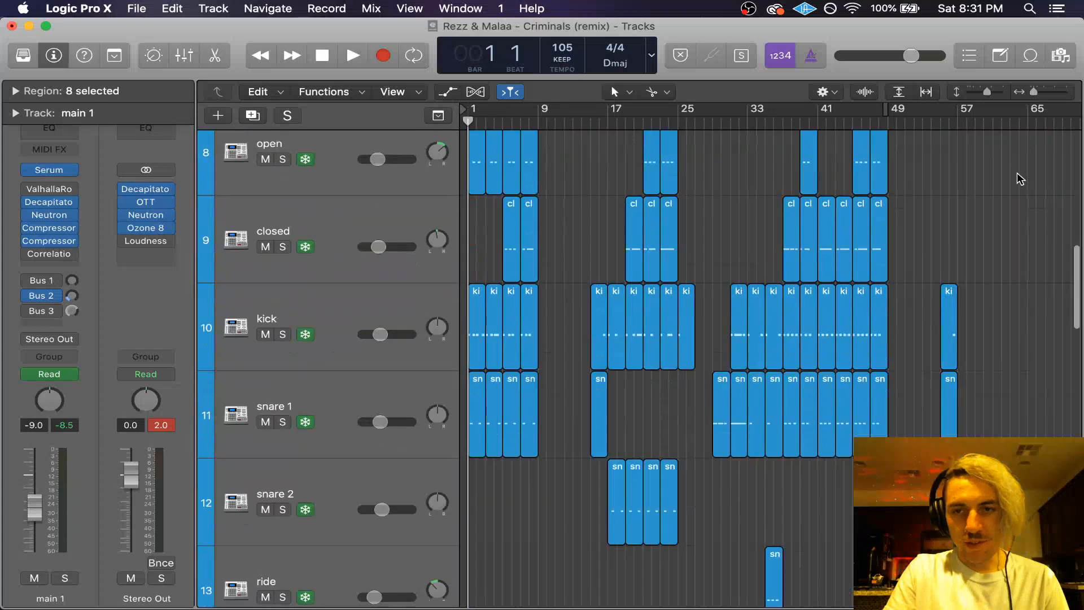
pyautogui.moveTo(987, 92); pyautogui.dragTo(976, 91)
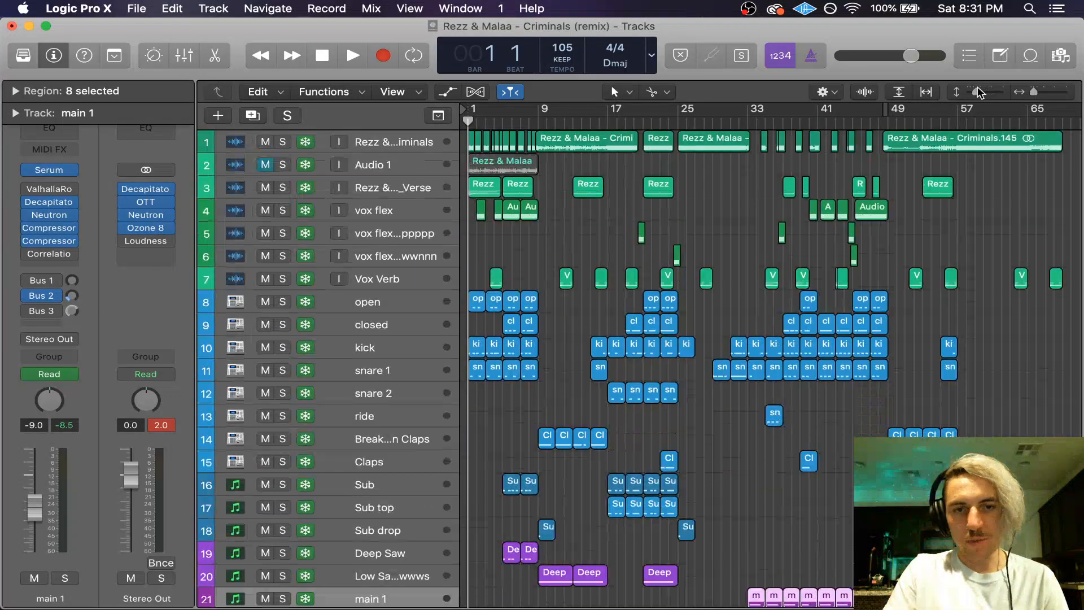
pyautogui.scroll(-8, 683, 223)
pyautogui.click(551, 262)
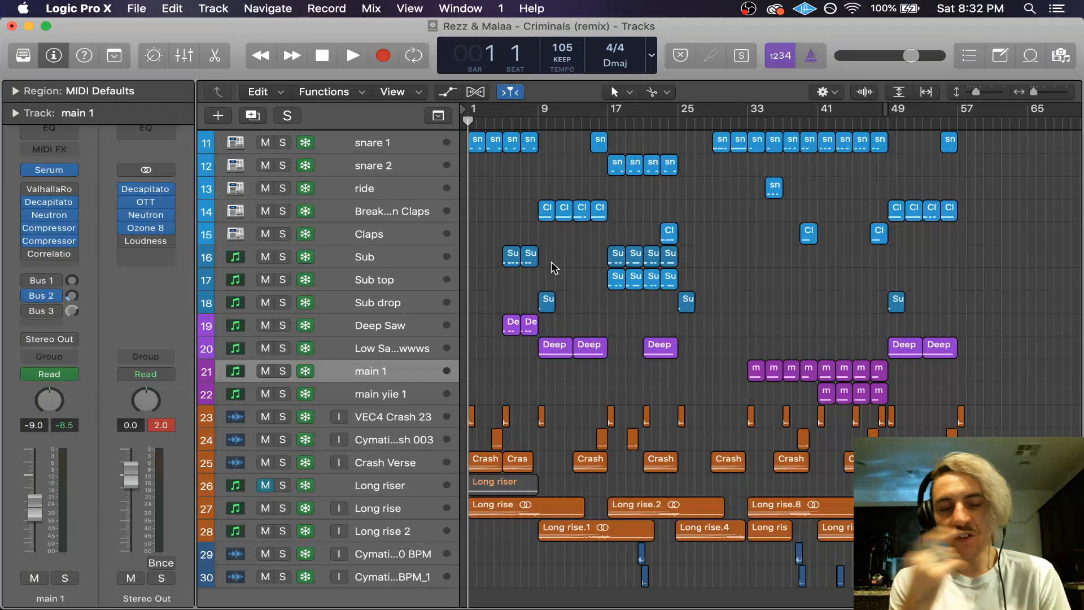
pyautogui.press('space')
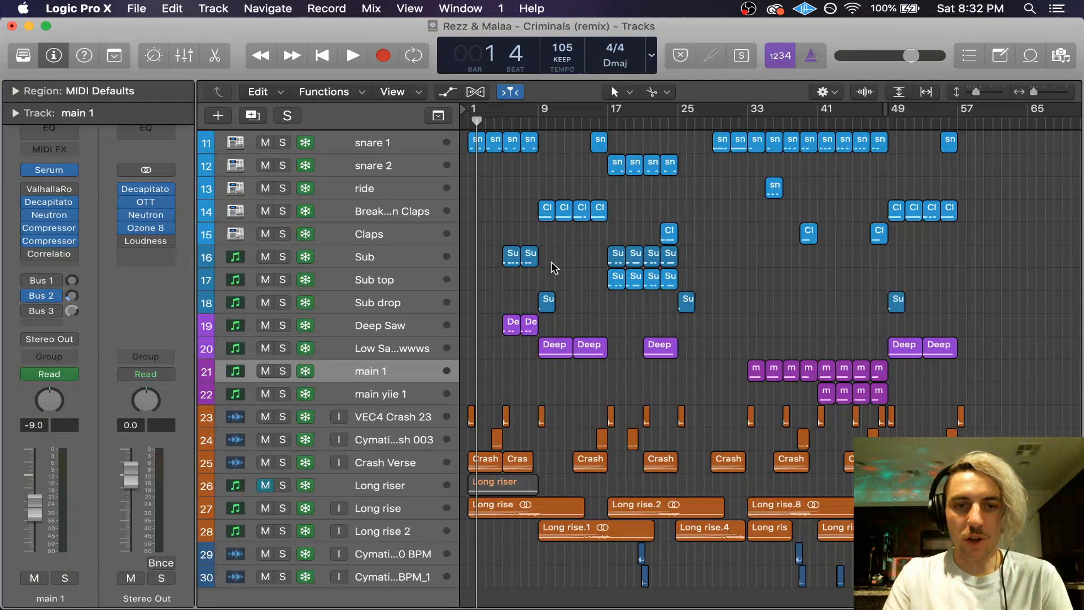
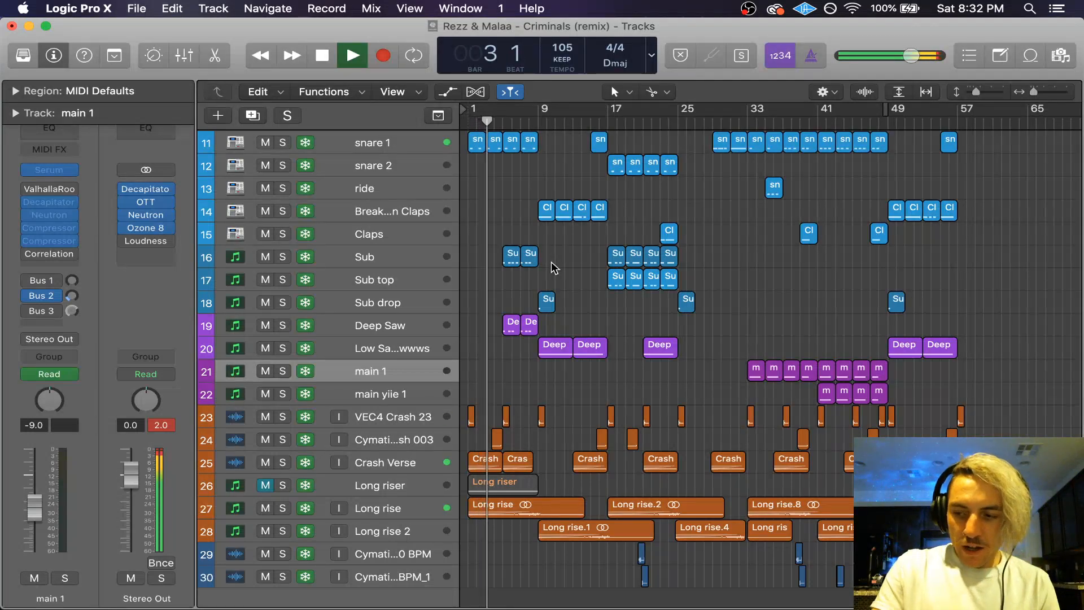
# Step: Stop playback and replay the remix from bar 1 to review the opening bars of the arrangement
pyautogui.press('space')
pyautogui.scroll(5, 481, 271)
pyautogui.scroll(3, 481, 272)
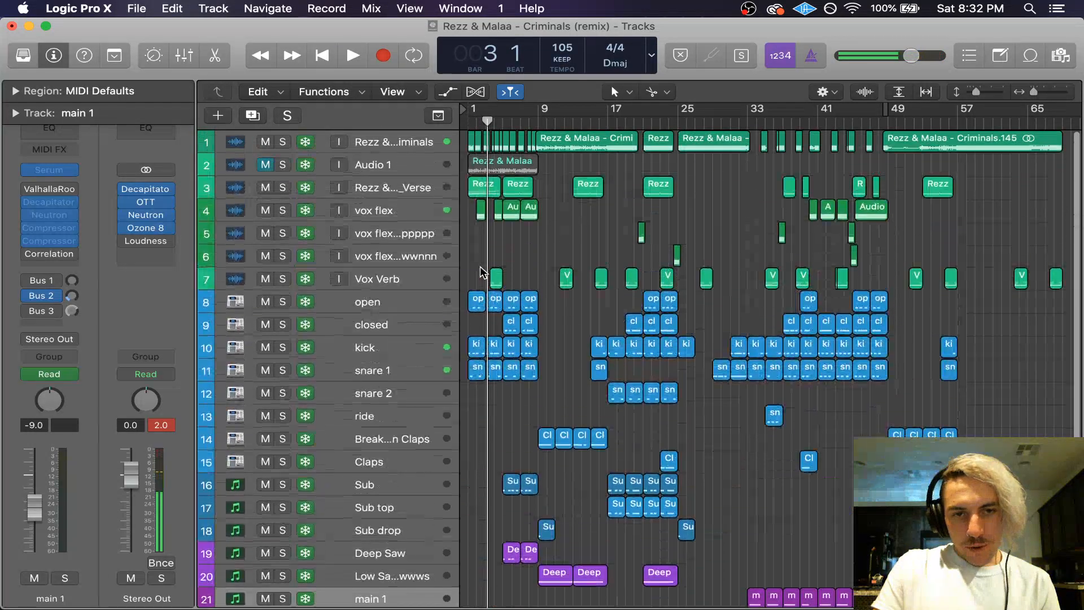
pyautogui.press('Return')
pyautogui.press('space')
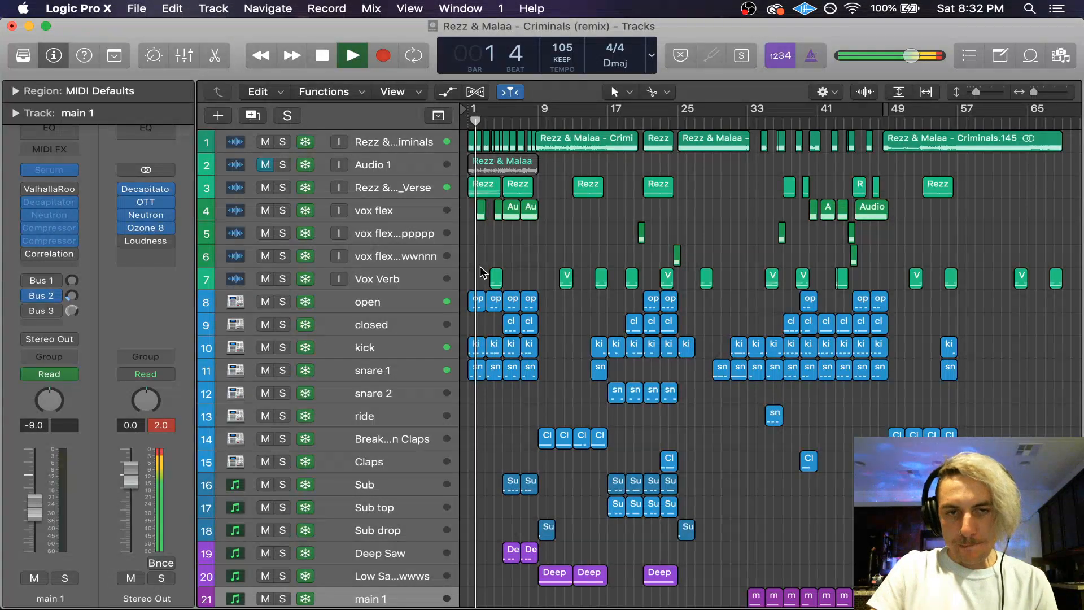
pyautogui.scroll(10, 481, 273)
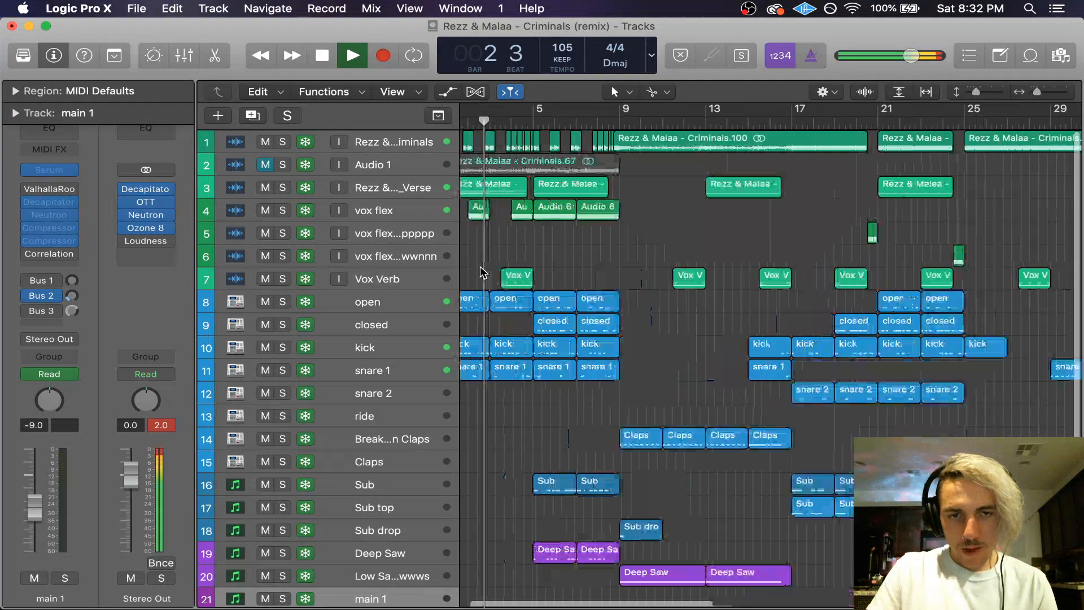
pyautogui.scroll(-8, 481, 273)
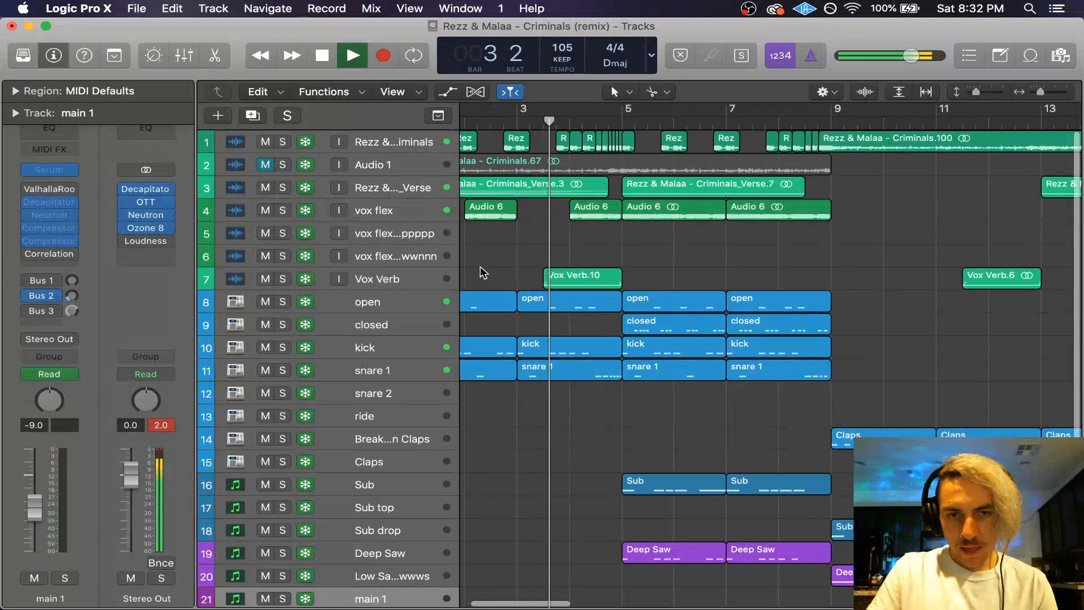
# Step: Hide the inspector and narrow the track headers to review more of the arrangement during playback
pyautogui.click(53, 60)
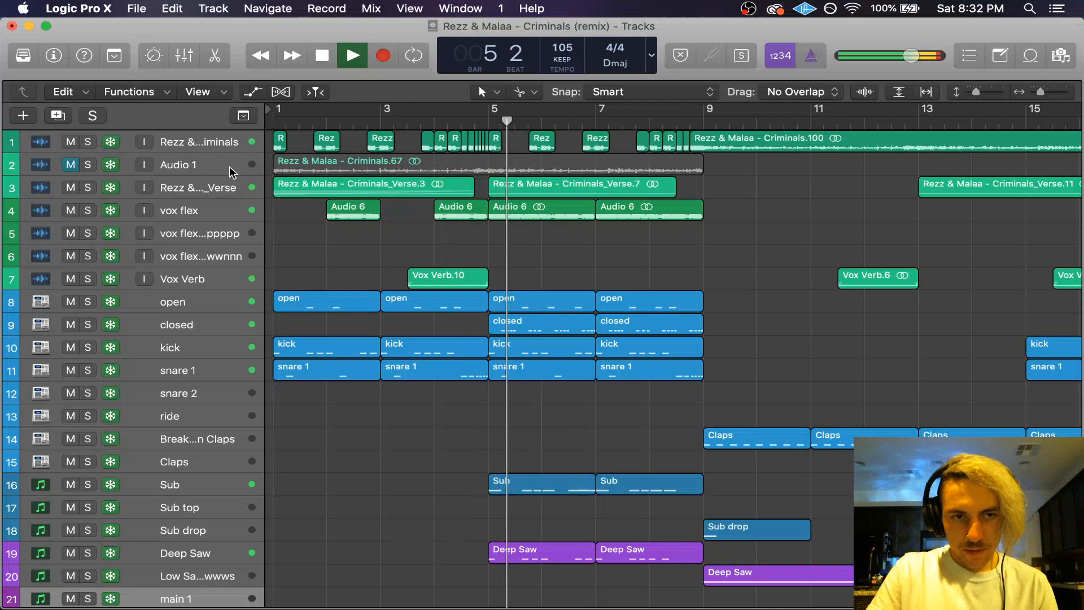
pyautogui.moveTo(257, 176); pyautogui.dragTo(241, 176)
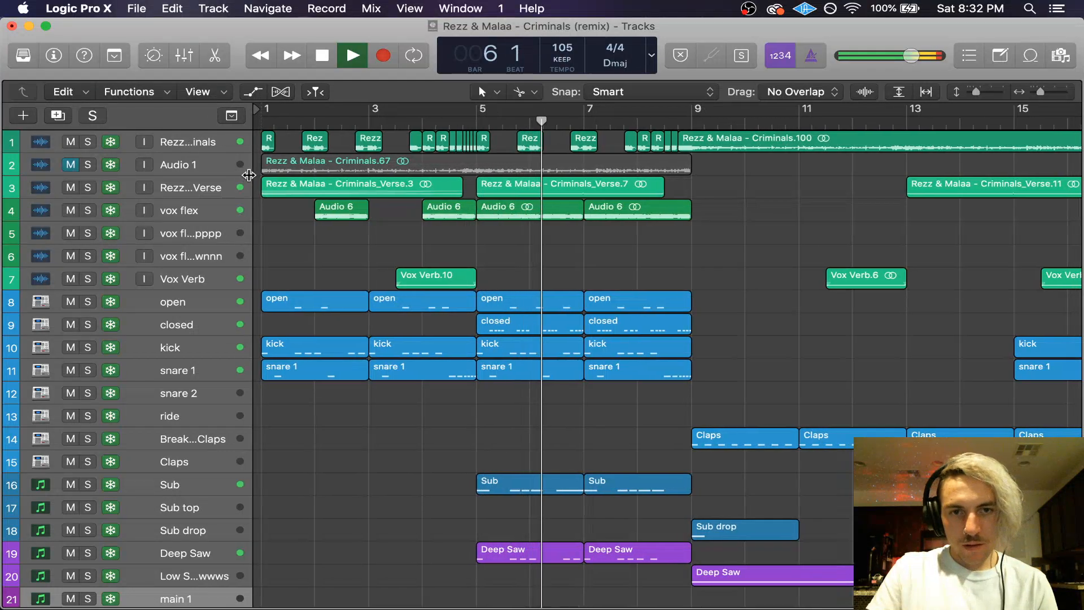
pyautogui.scroll(-3, 411, 210)
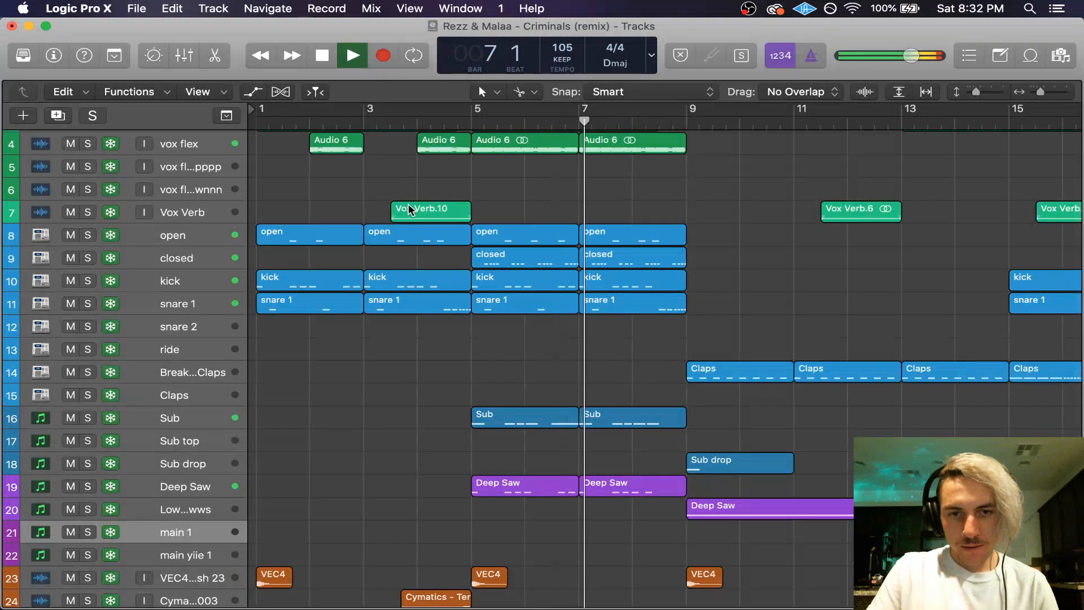
pyautogui.scroll(-7, 411, 210)
pyautogui.scroll(10, 411, 210)
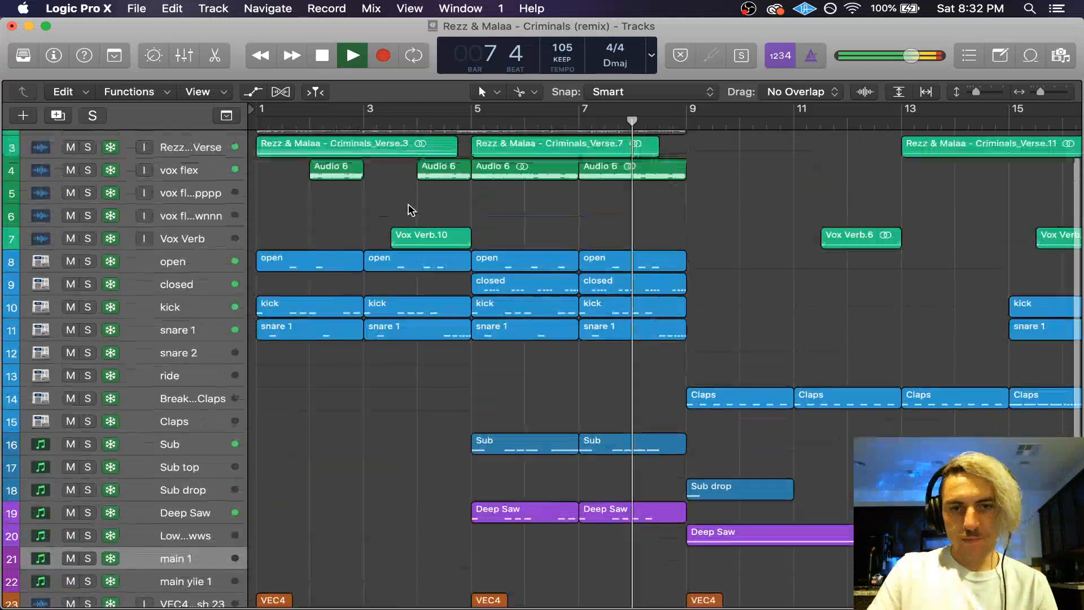
pyautogui.scroll(-3, 417, 261)
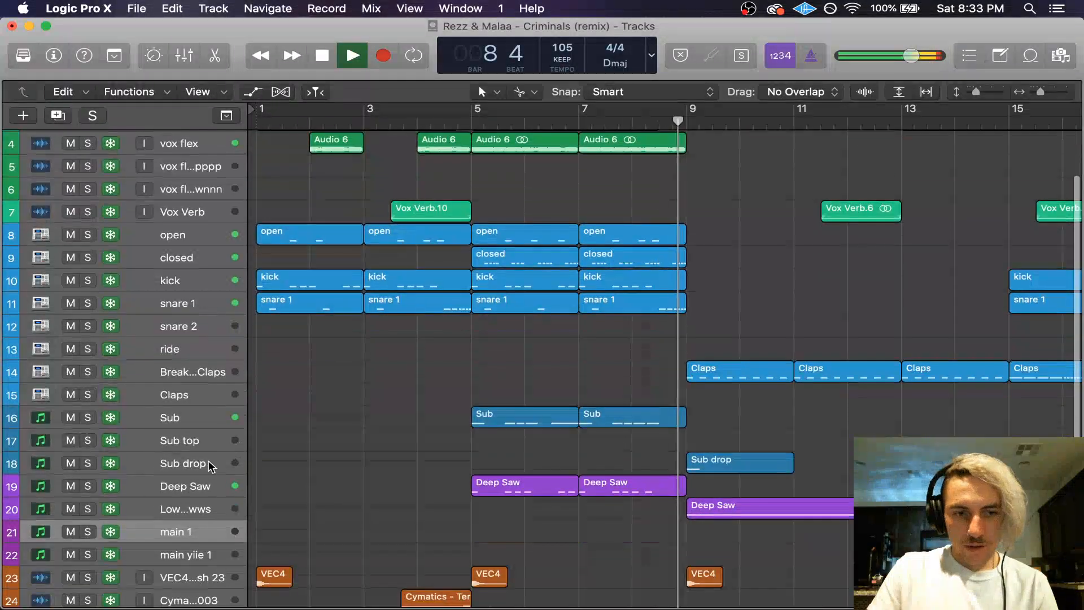
# Step: Select the Deep Saw track, widen the track headers, show its channel strip in the inspector, and set its volume to -13.0 dB
pyautogui.click(189, 485)
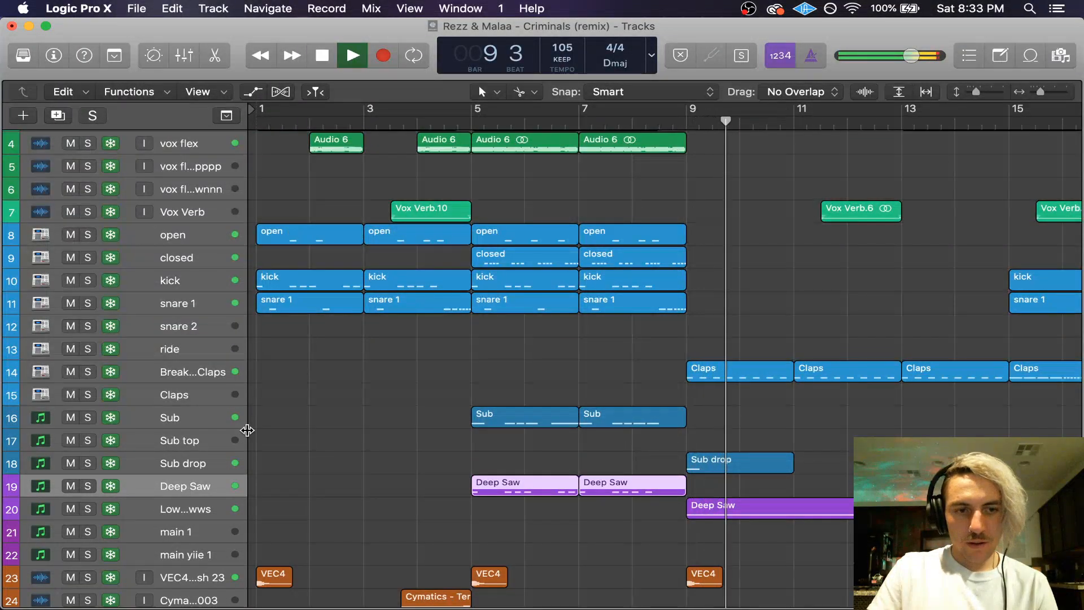
pyautogui.moveTo(246, 426); pyautogui.dragTo(267, 431)
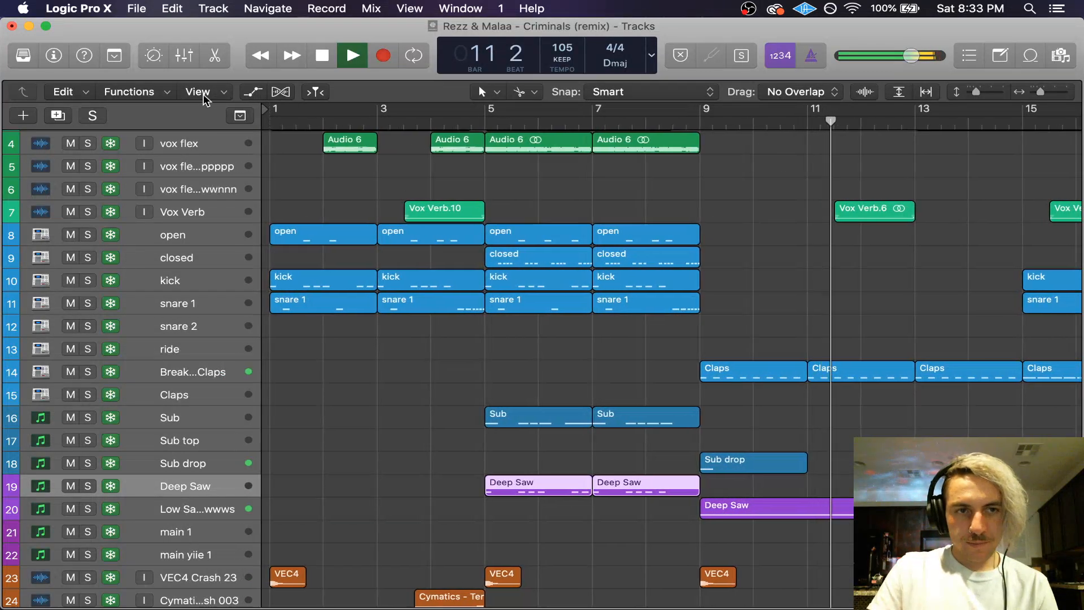
pyautogui.click(184, 55)
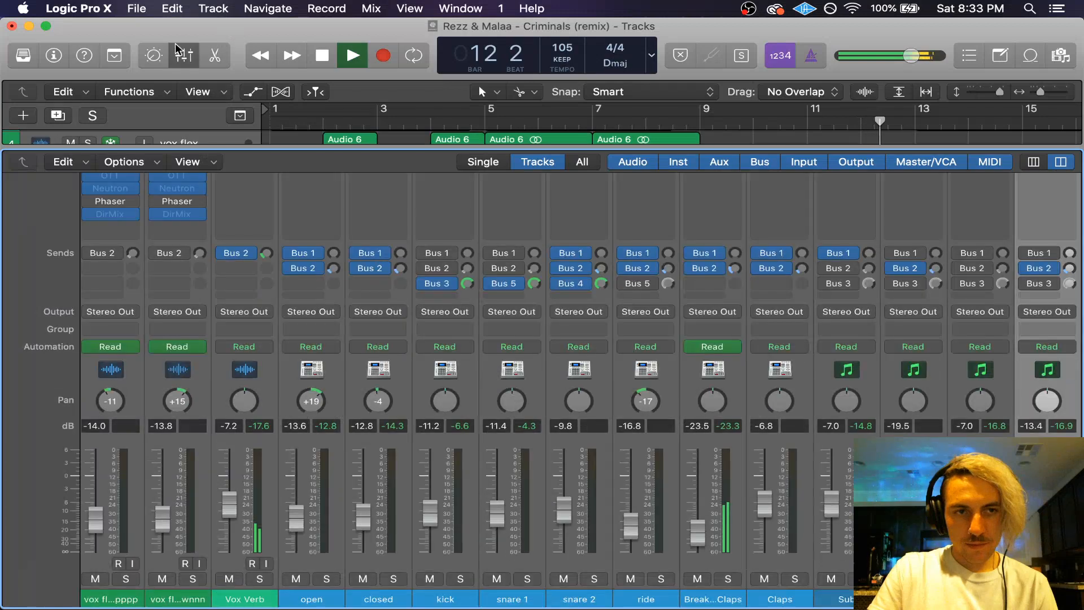
pyautogui.click(184, 56)
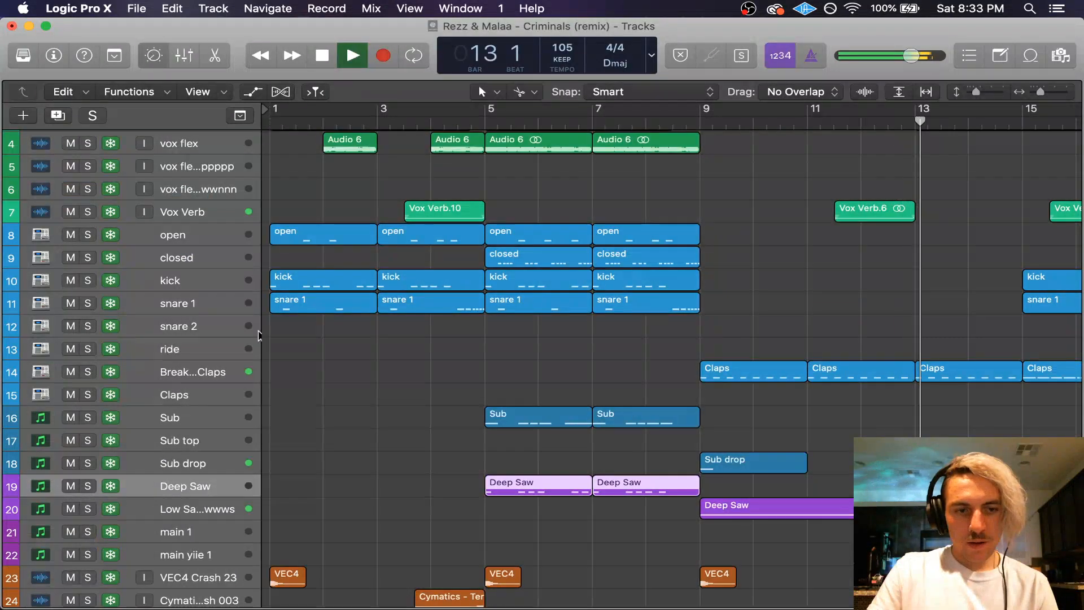
pyautogui.click(154, 56)
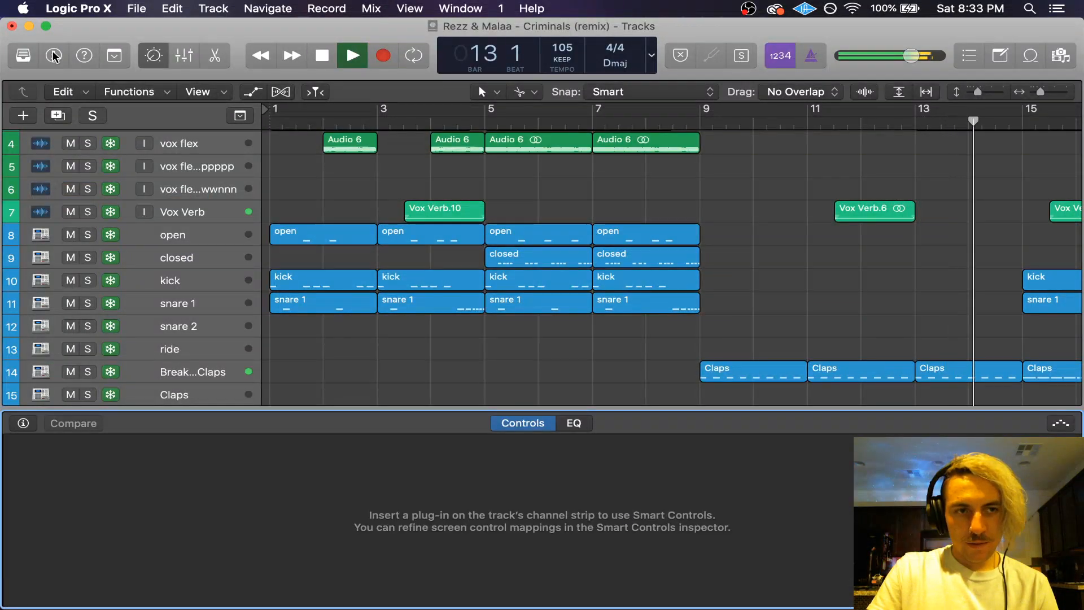
pyautogui.click(54, 55)
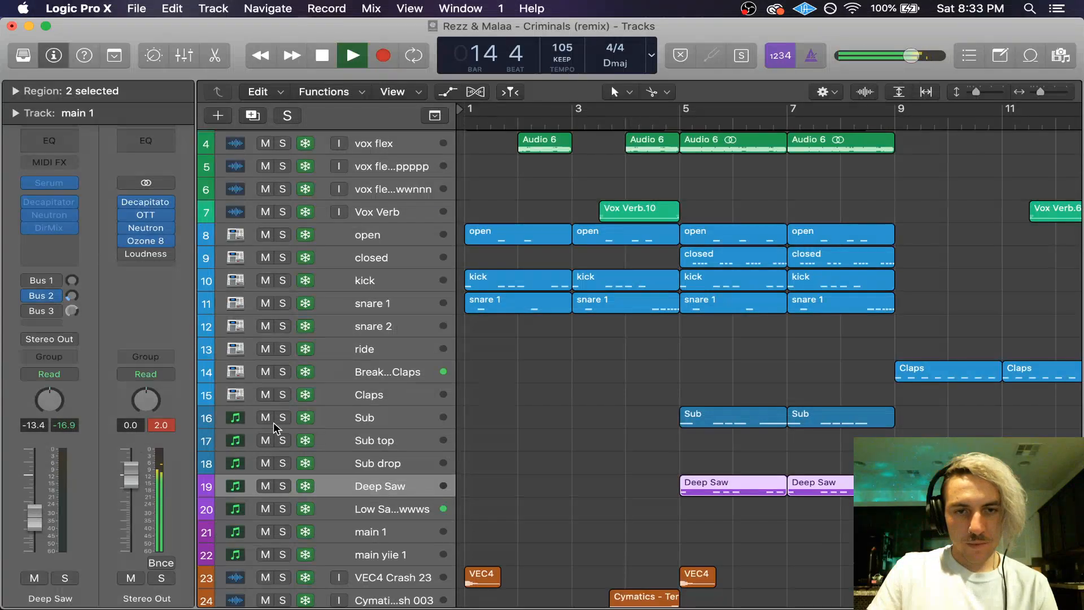
pyautogui.click(574, 487)
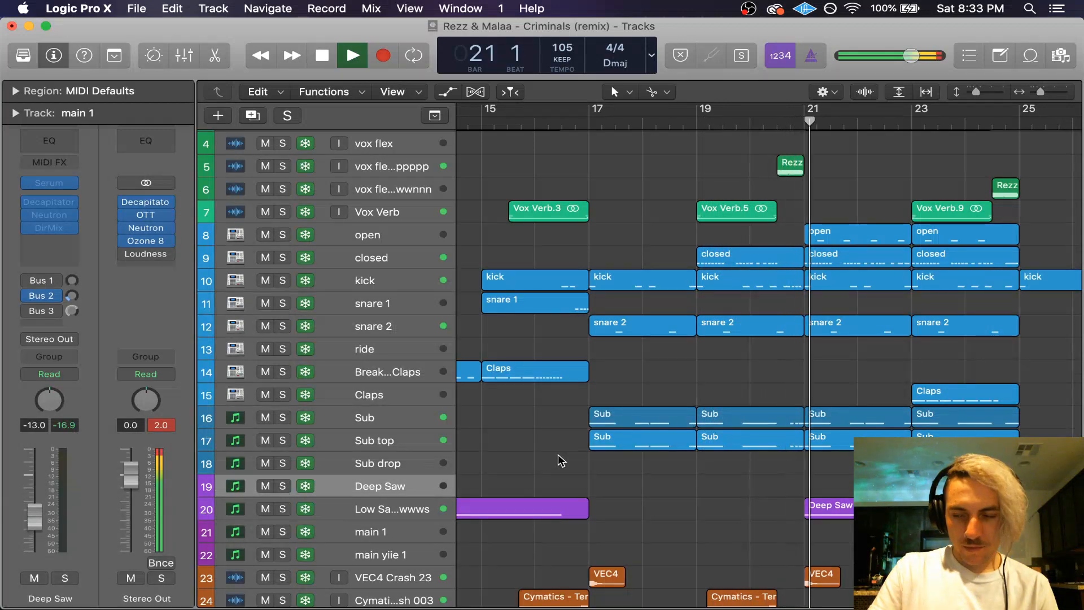
pyautogui.scroll(3, 558, 455)
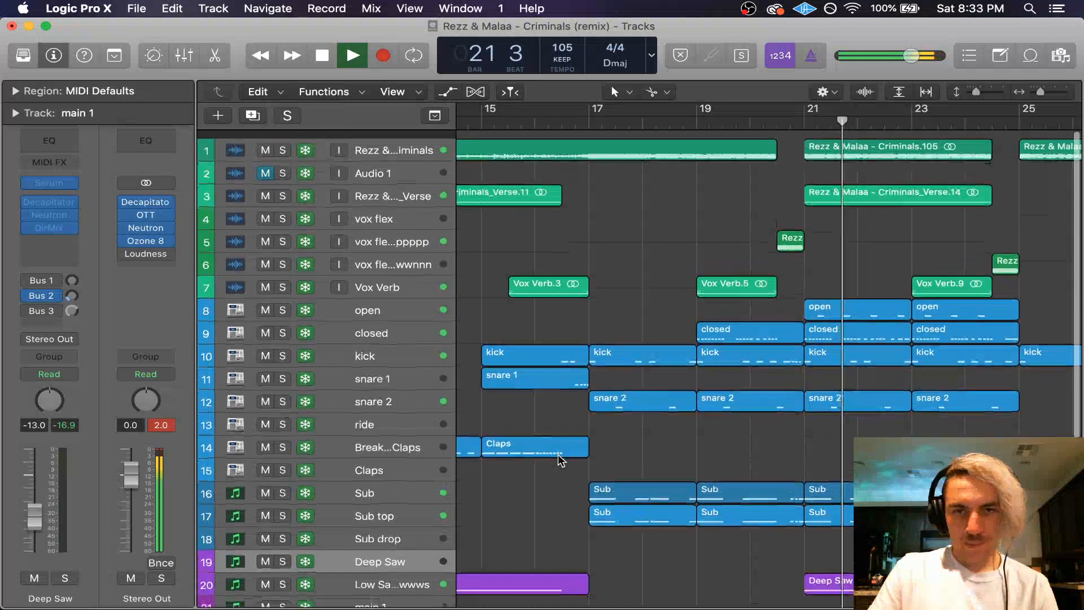
# Step: Decline reopening the Updater windows and set the Ozone 8 Maximizer threshold on the Stereo Out to -10.5 dB
pyautogui.hscroll(4, 661, 244)
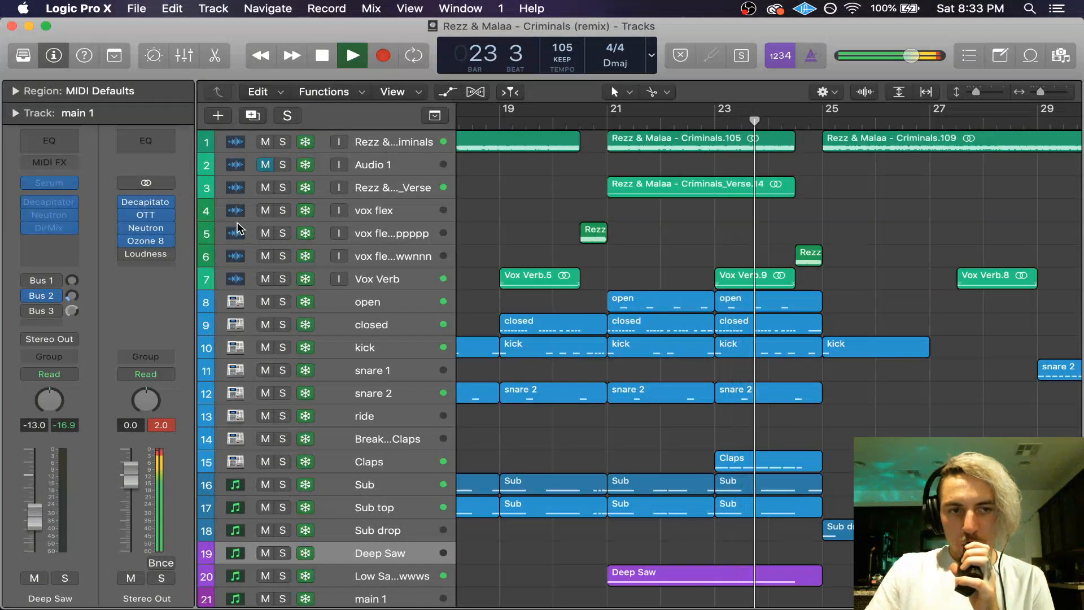
pyautogui.moveTo(153, 240)
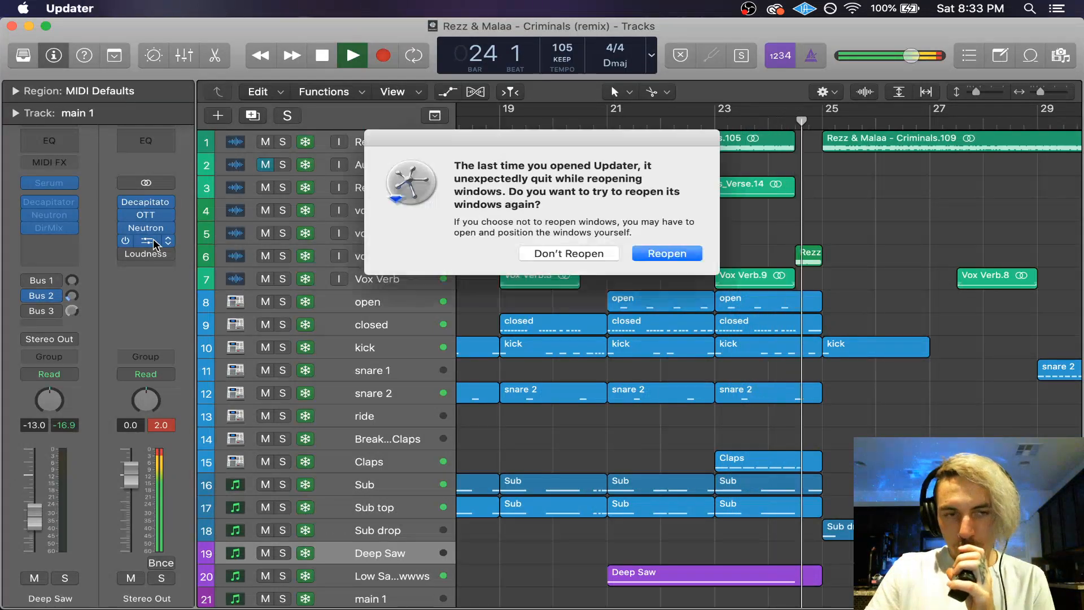
pyautogui.click(590, 254)
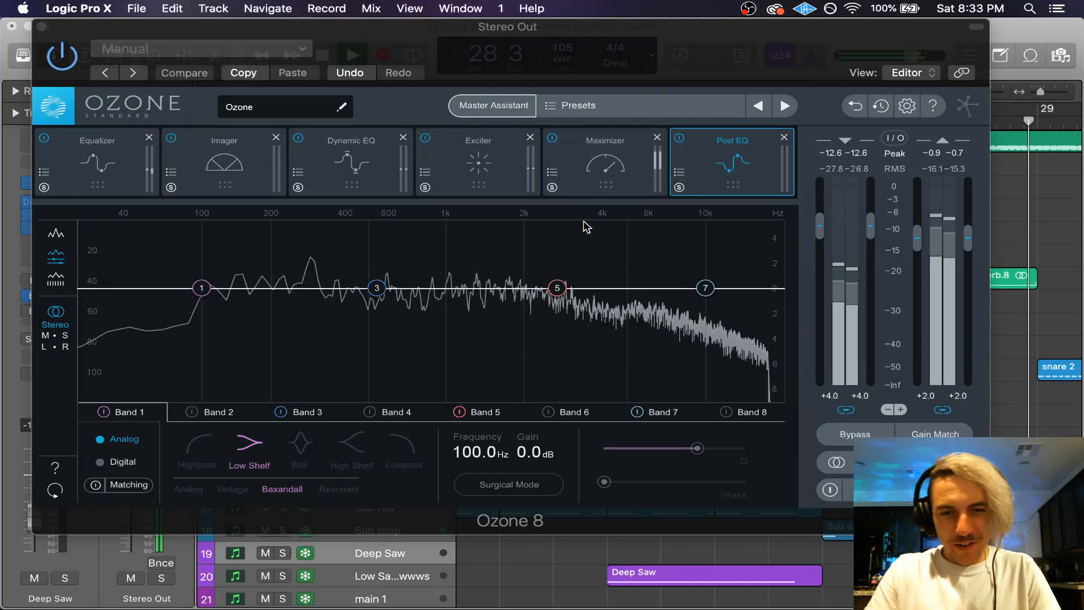
pyautogui.click(605, 164)
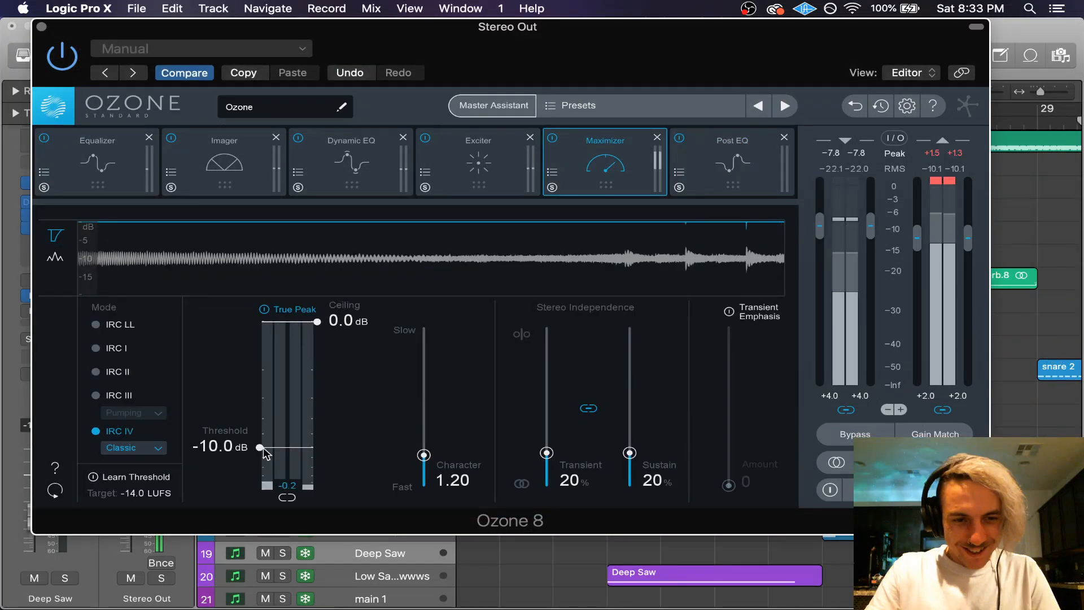
pyautogui.moveTo(261, 447); pyautogui.dragTo(264, 453)
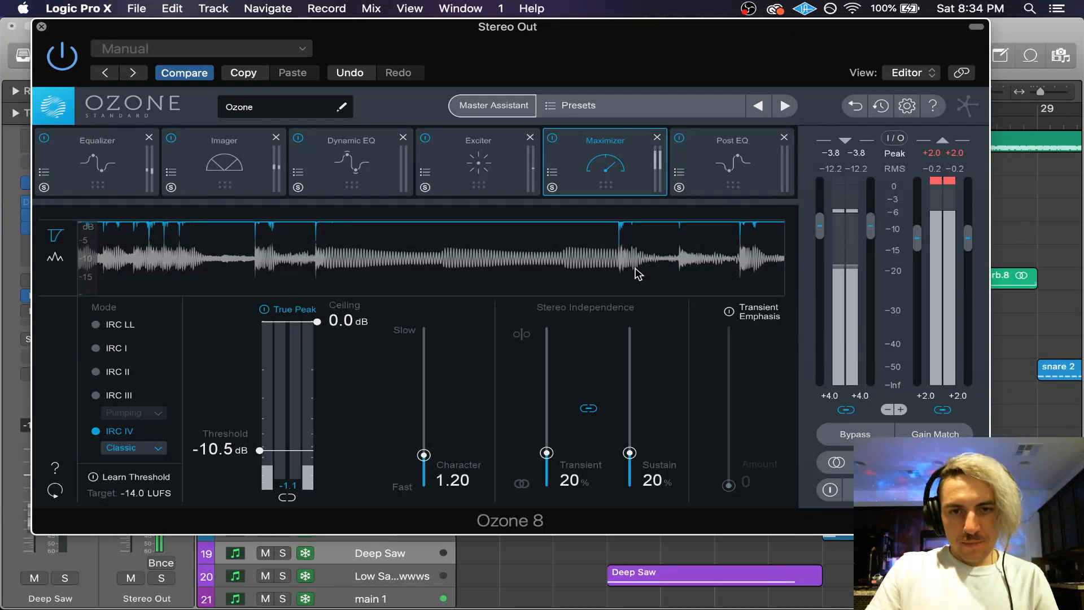
pyautogui.press('super+w')
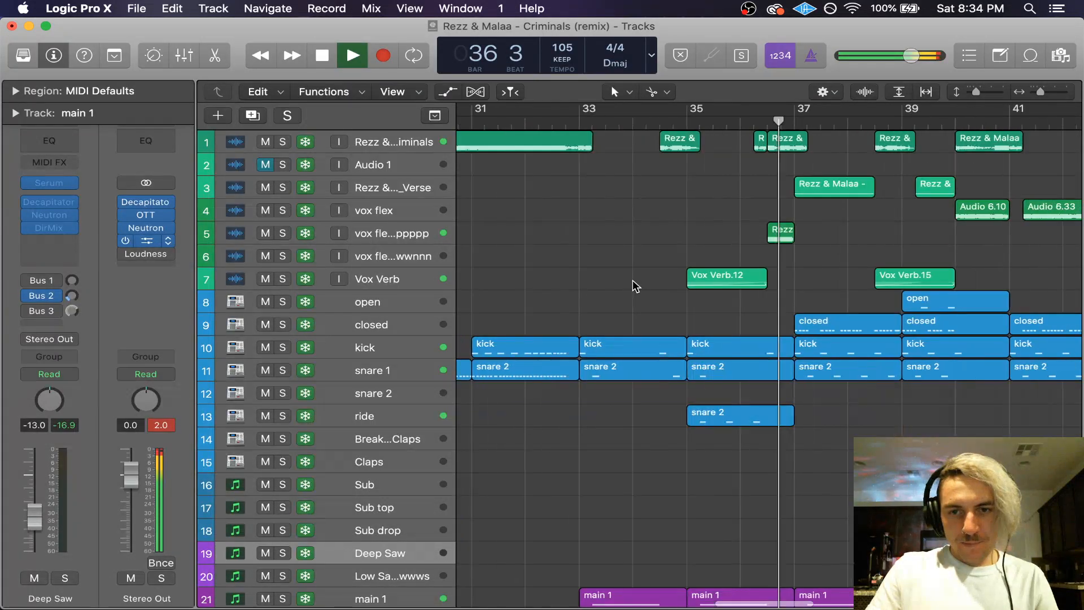
# Step: Stop playback, select the main 1 track, and set the Neutron equalizer's low shelf gain to 5.4 dB
pyautogui.press('space')
pyautogui.scroll(-5, 363, 415)
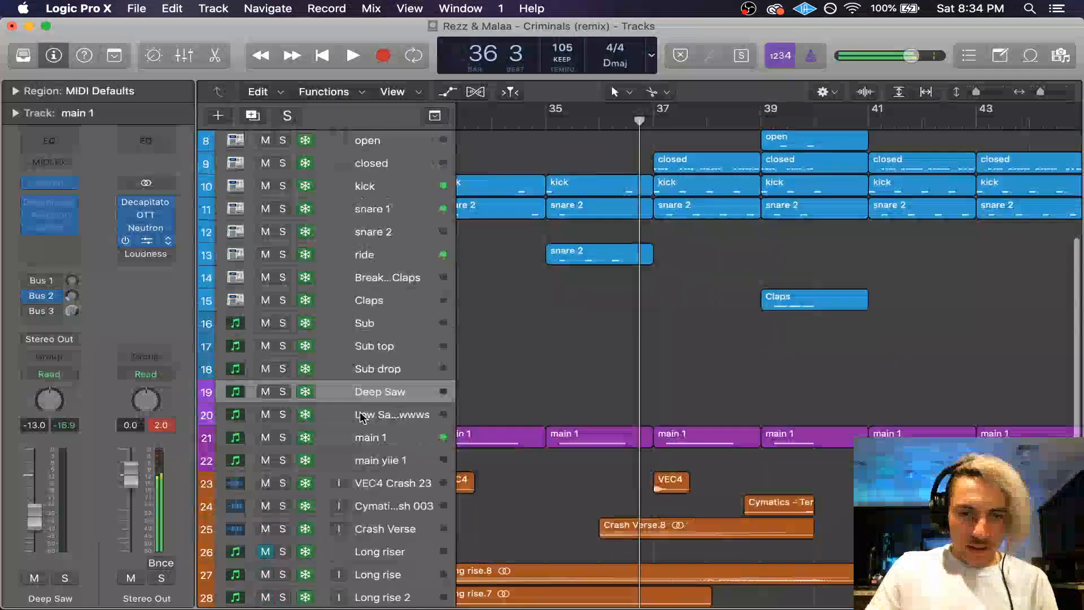
pyautogui.click(376, 441)
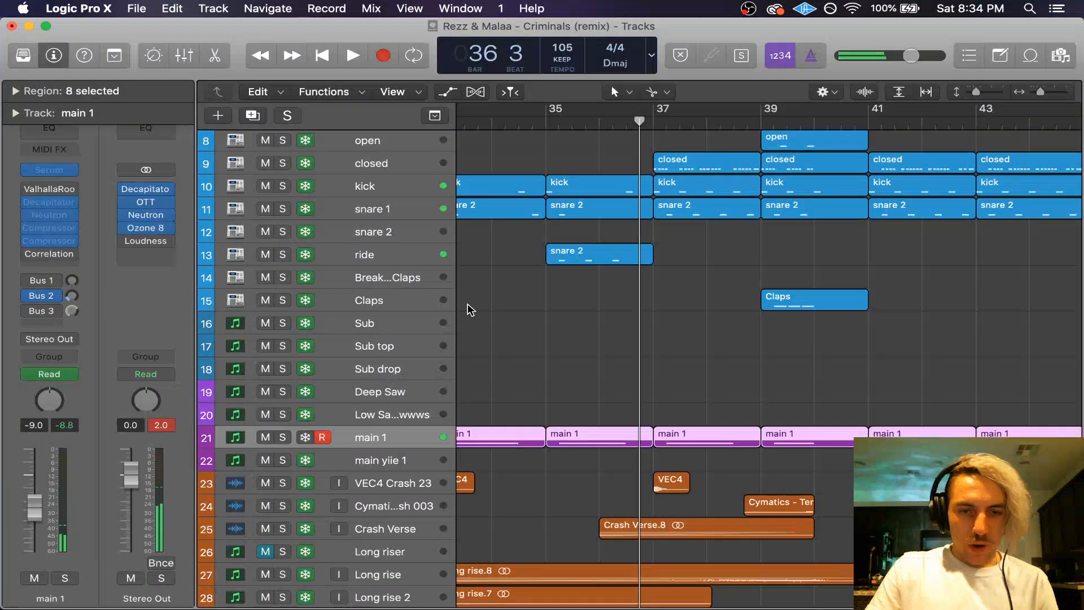
pyautogui.click(587, 341)
pyautogui.hscroll(-2, 587, 341)
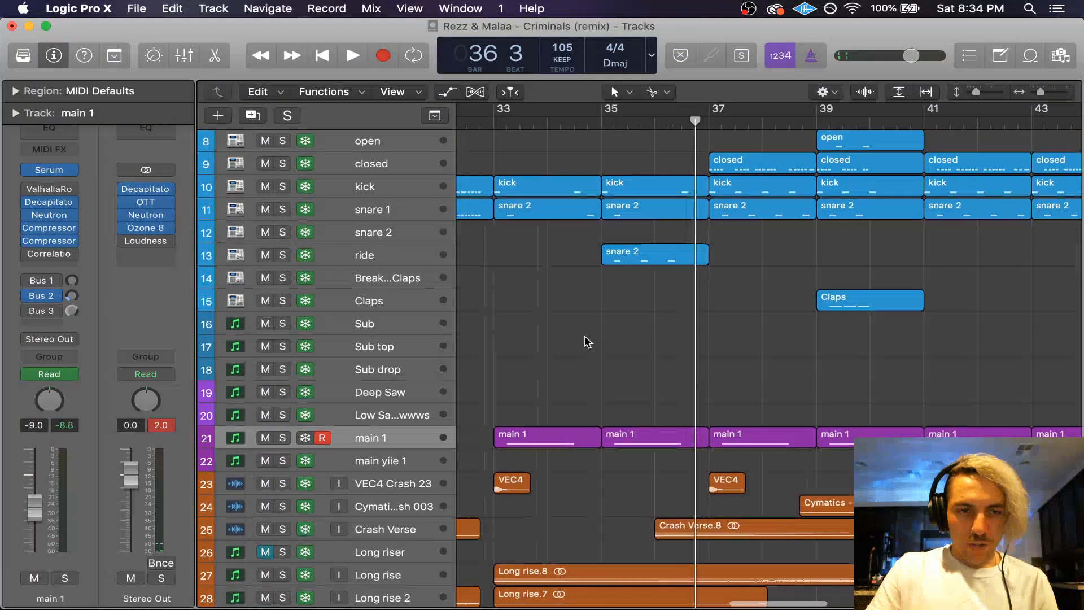
pyautogui.click(56, 217)
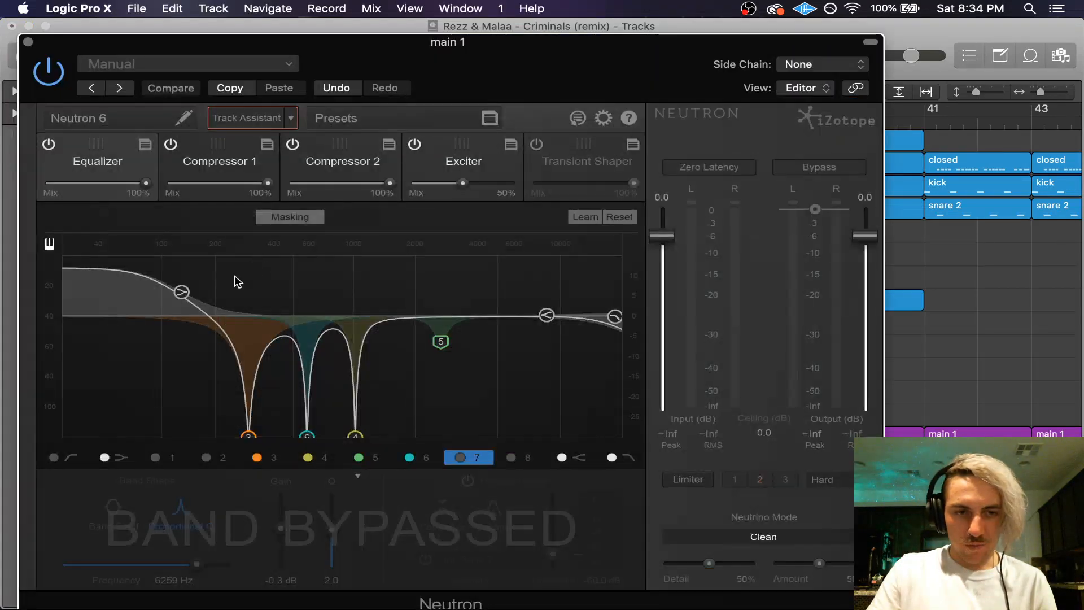
pyautogui.click(180, 293)
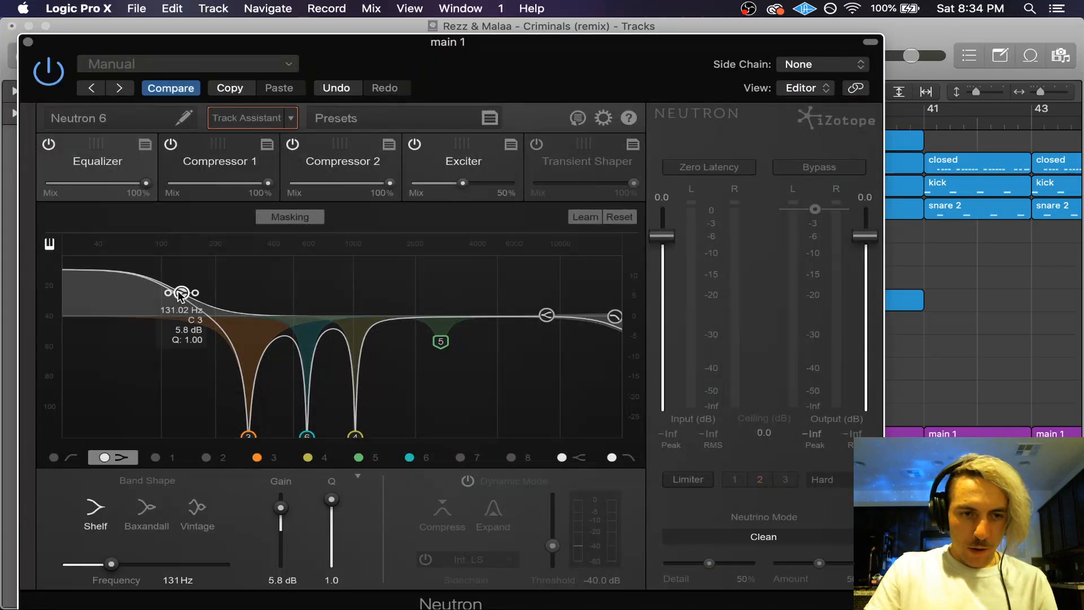
pyautogui.moveTo(181, 295); pyautogui.dragTo(180, 296)
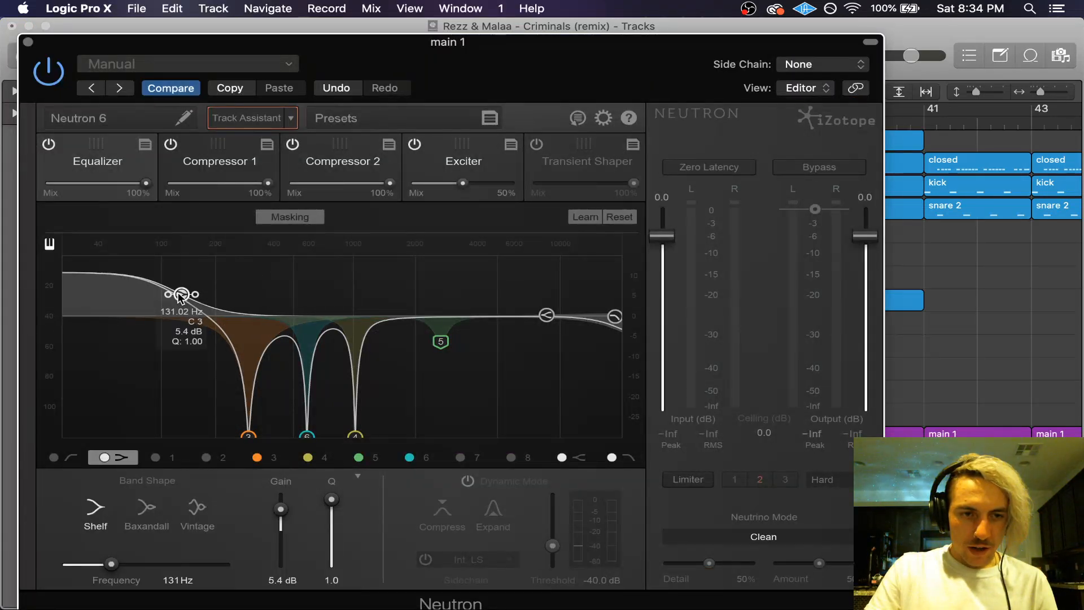
pyautogui.click(29, 42)
# Step: Replay the arrangement from about bar 32 to check the main 1 track in the mix
pyautogui.hscroll(-5, 854, 341)
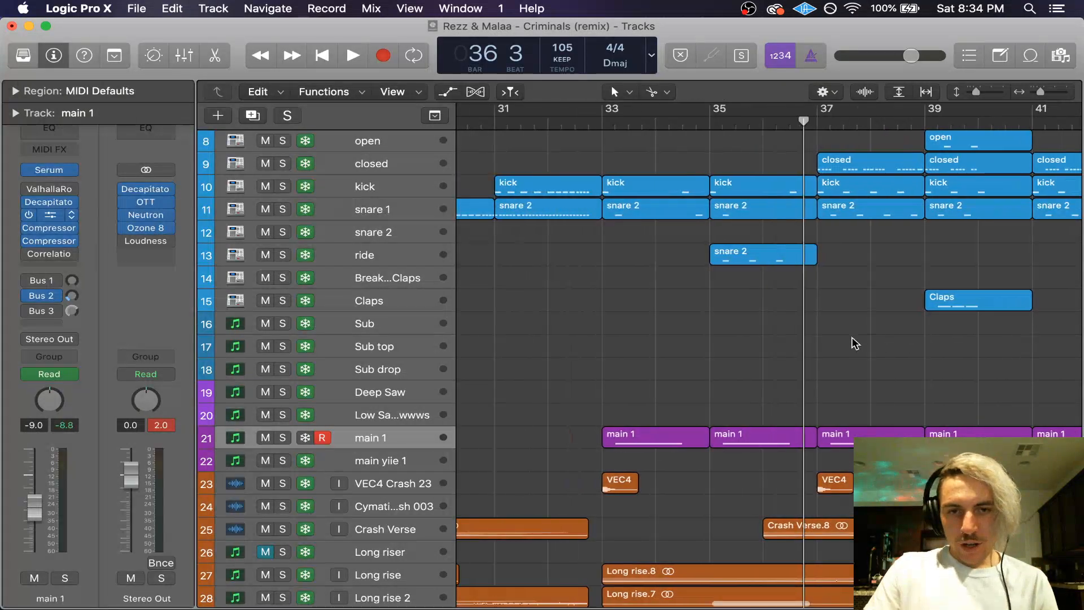
pyautogui.click(557, 121)
pyautogui.press('space')
pyautogui.scroll(1, 551, 337)
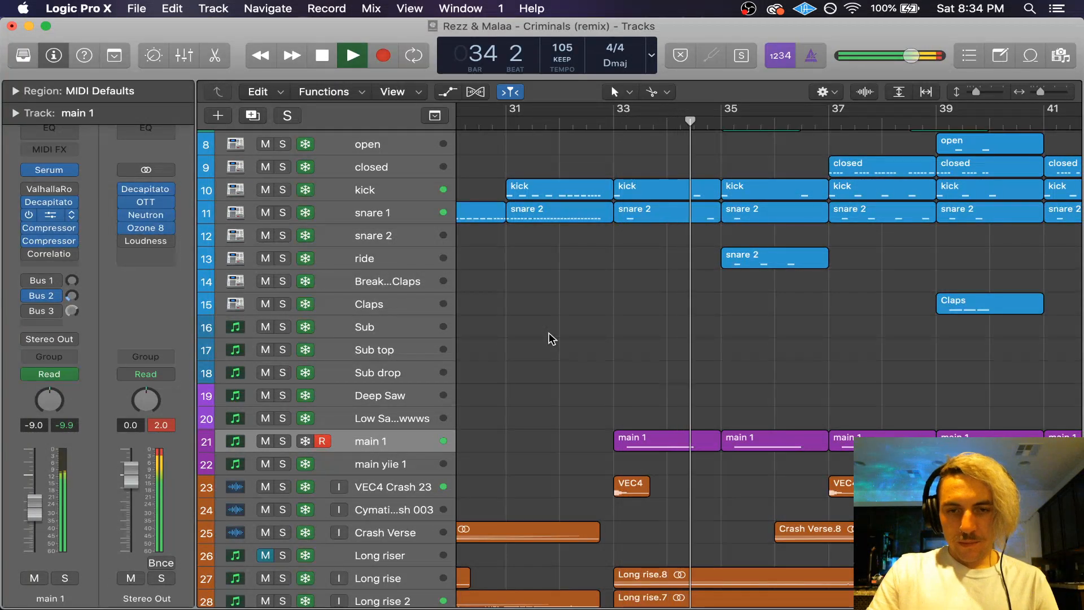
pyautogui.hscroll(5, 551, 338)
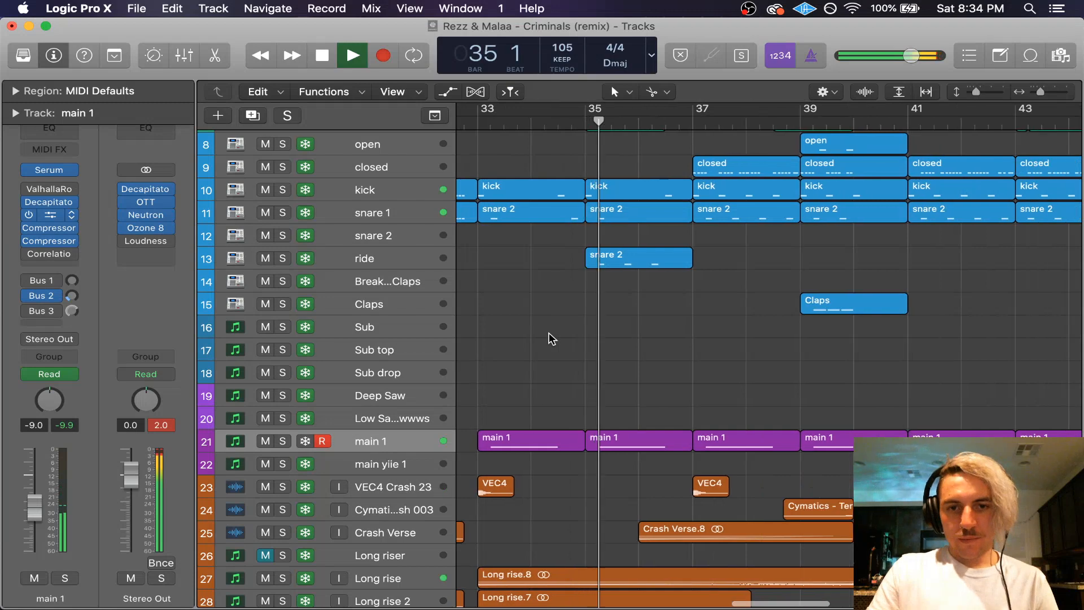
# Step: Select the ride track, stop playback, enlarge the tracks, and set the ride volume to -16.6 dB
pyautogui.click(409, 261)
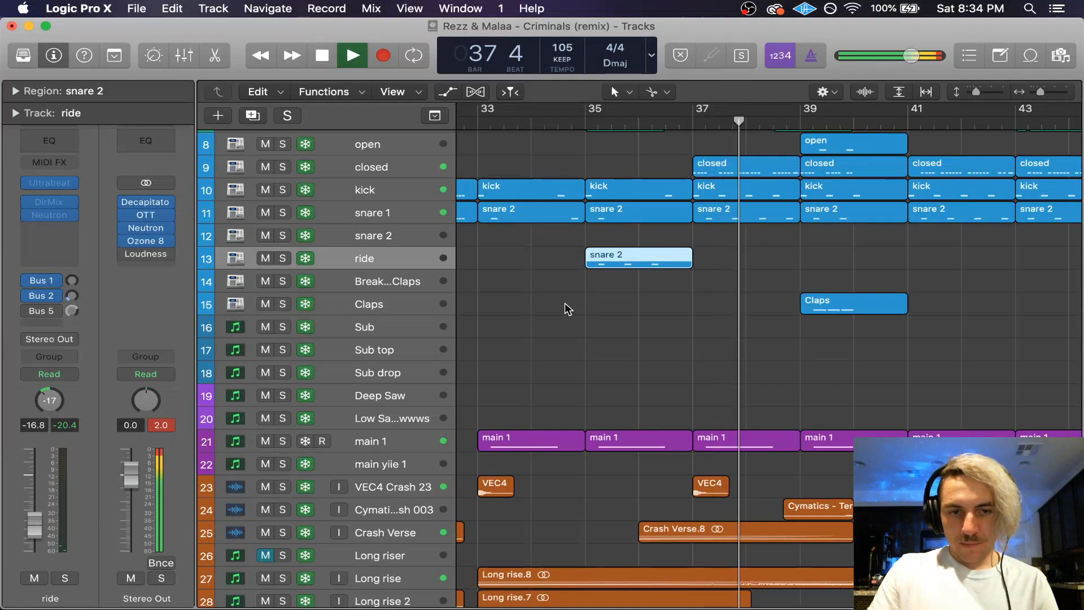
pyautogui.scroll(1, 548, 373)
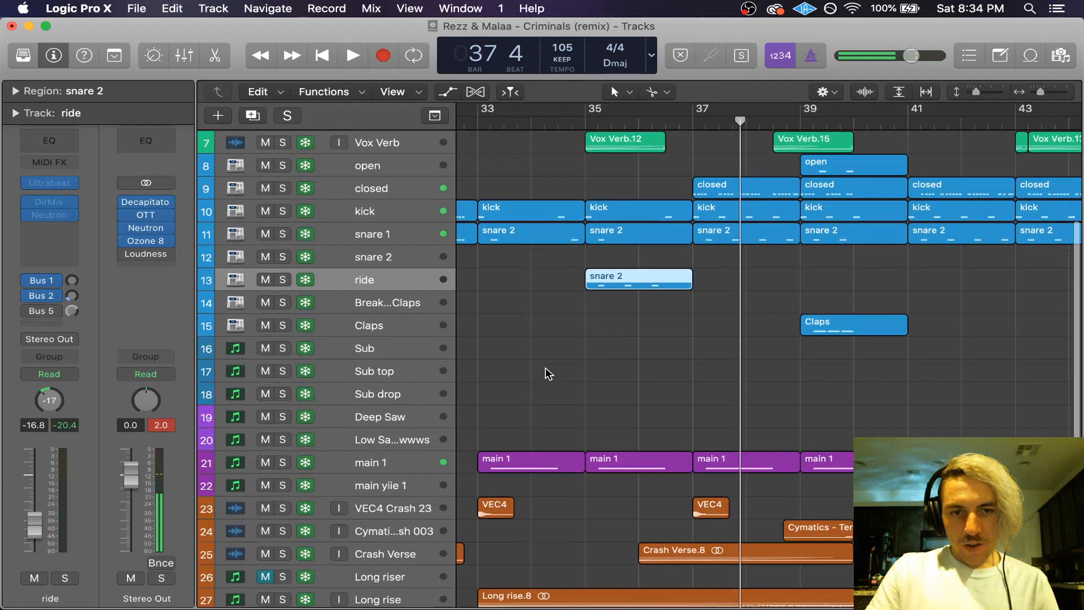
pyautogui.press('super+Right')
pyautogui.press('super+Right')
pyautogui.moveTo(969, 96); pyautogui.dragTo(976, 95)
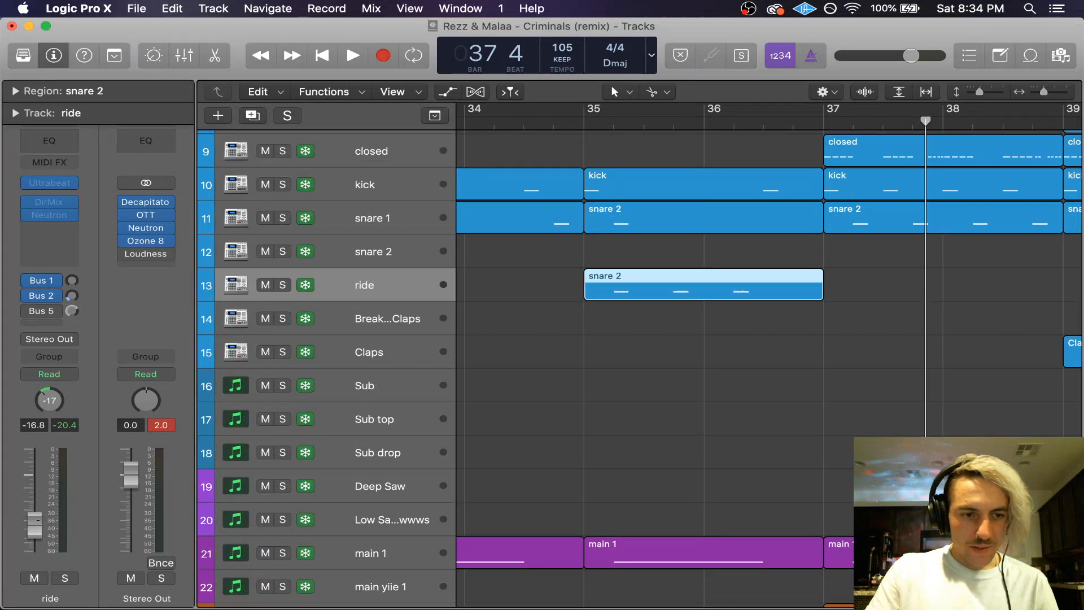
pyautogui.click(431, 457)
pyautogui.scroll(-5, 614, 374)
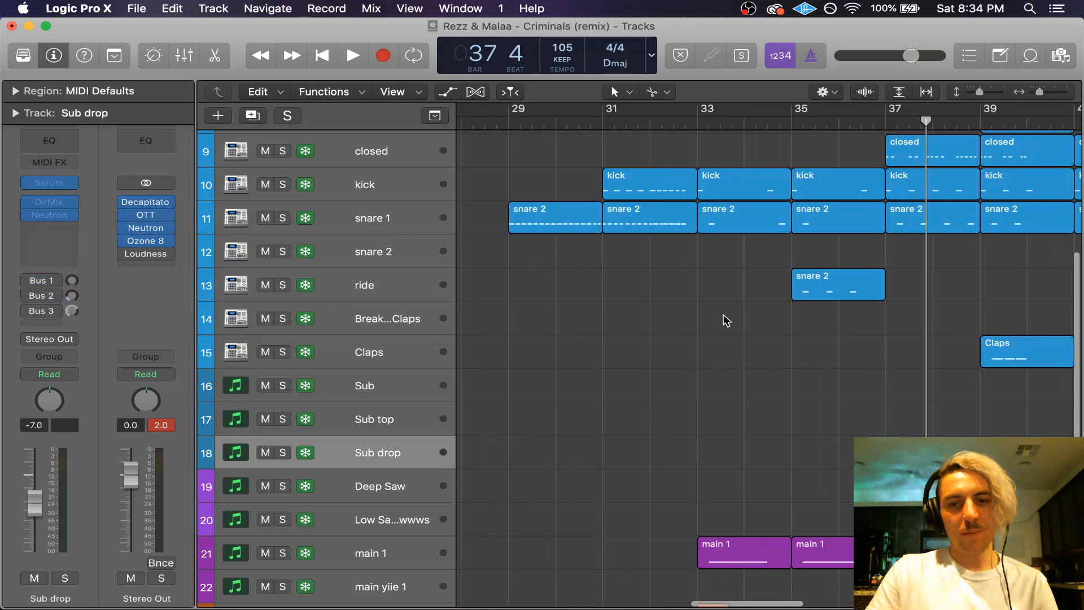
pyautogui.click(382, 281)
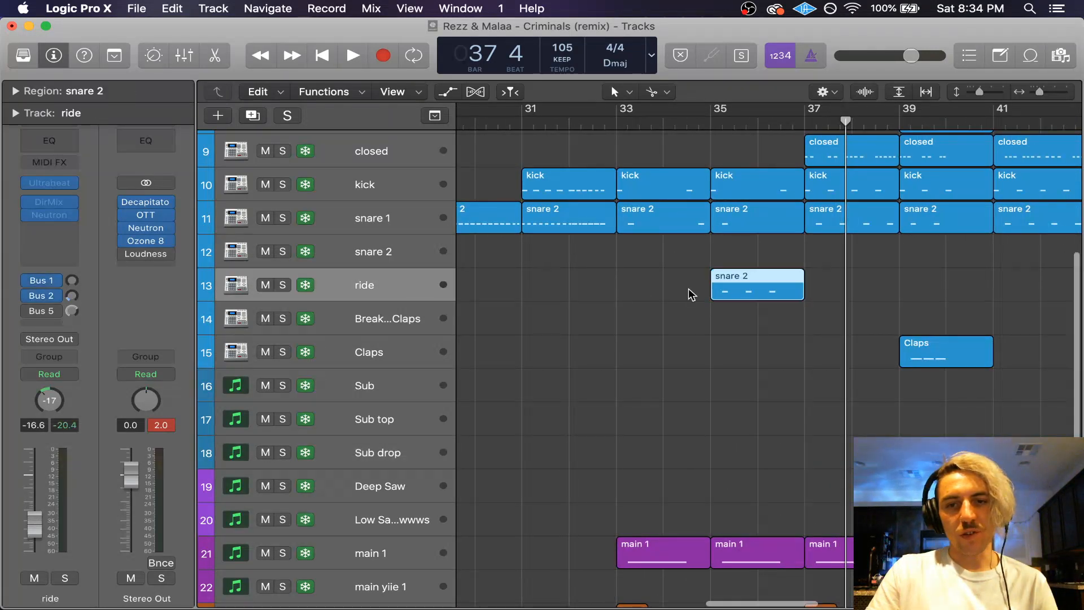
# Step: Freeze the edited tracks and play the arrangement from about bar 32 to review the second half of the remix
pyautogui.hscroll(3, 644, 271)
pyautogui.press('Return')
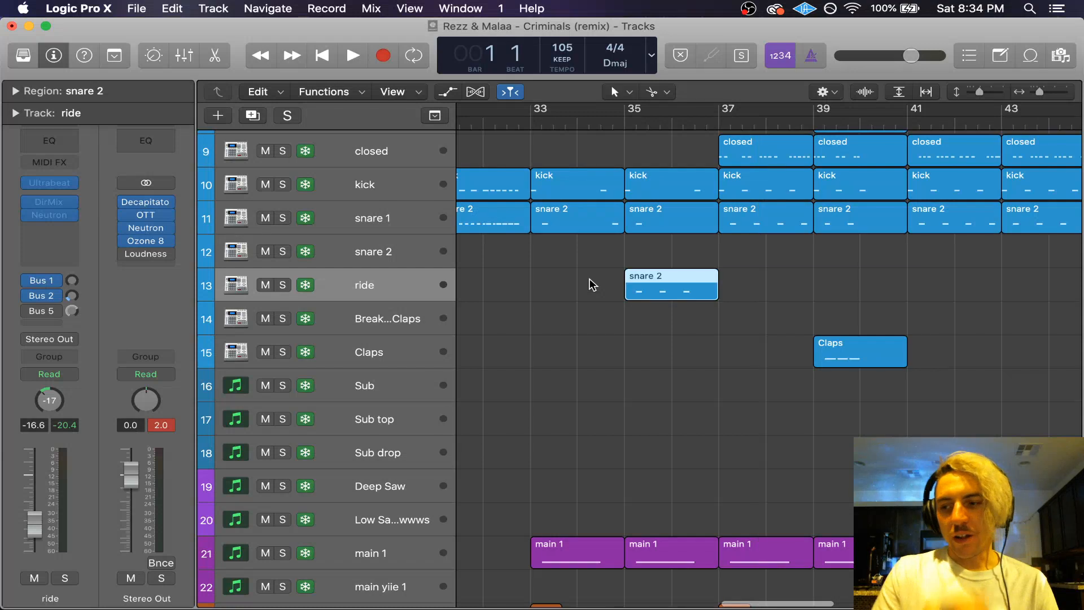
pyautogui.press('space')
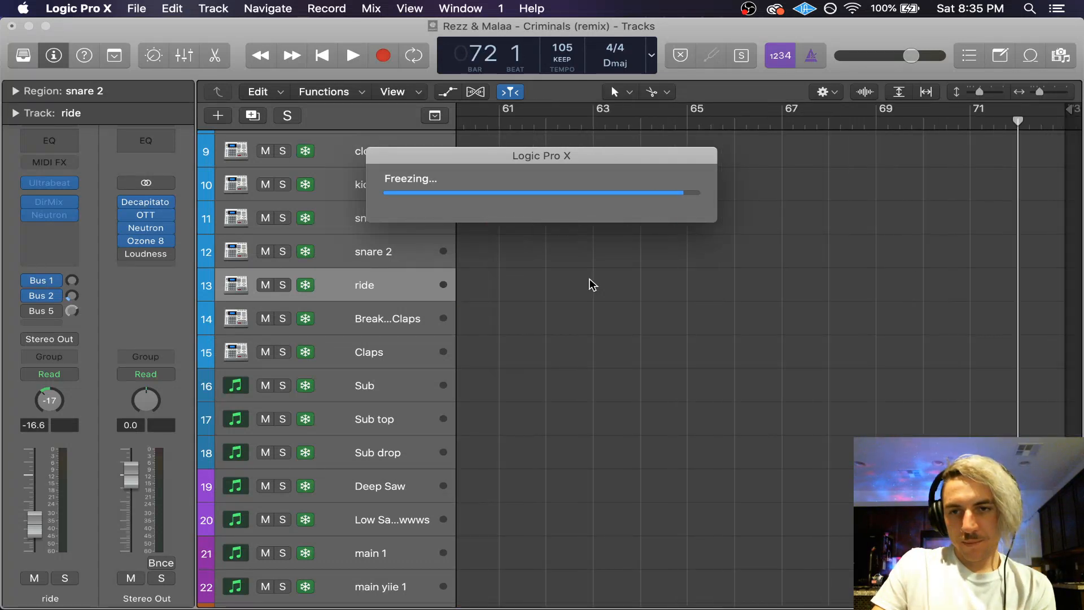
pyautogui.press('space')
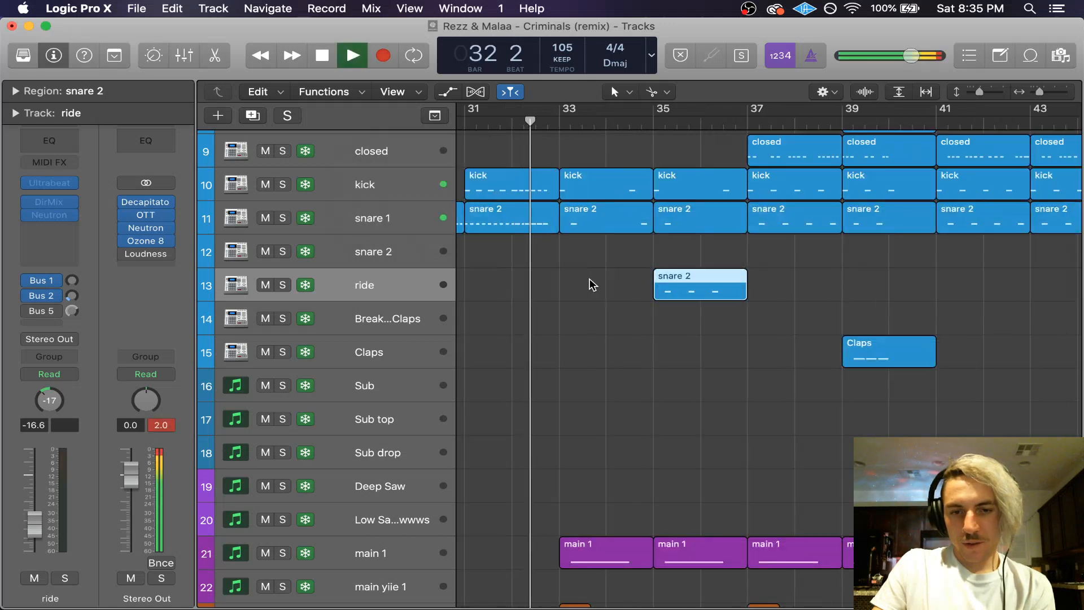
pyautogui.scroll(-5, 592, 284)
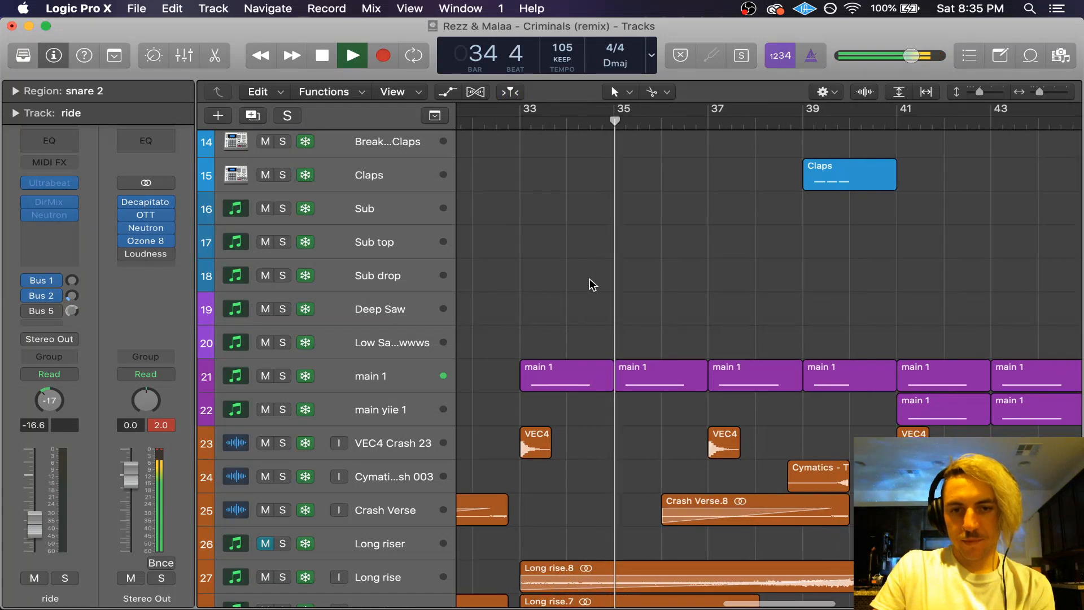
pyautogui.scroll(6, 590, 284)
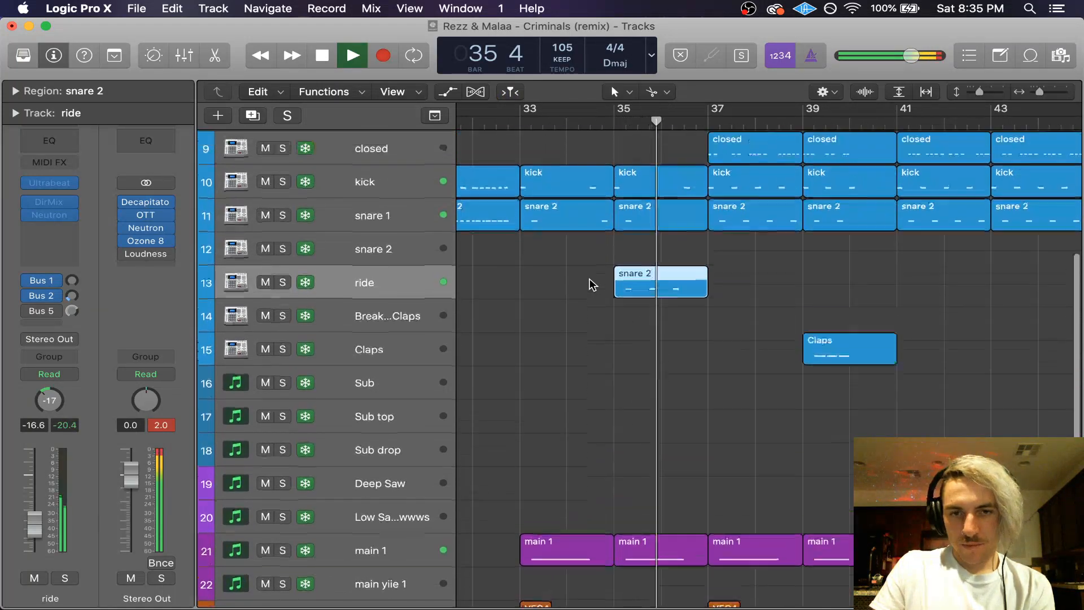
pyautogui.scroll(1, 590, 284)
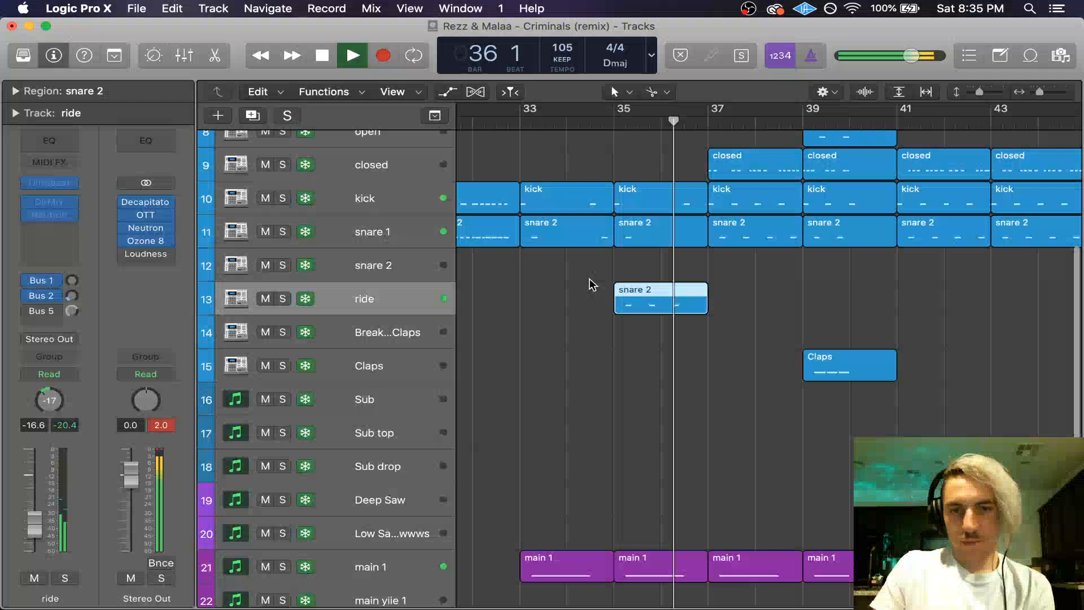
pyautogui.scroll(8, 589, 282)
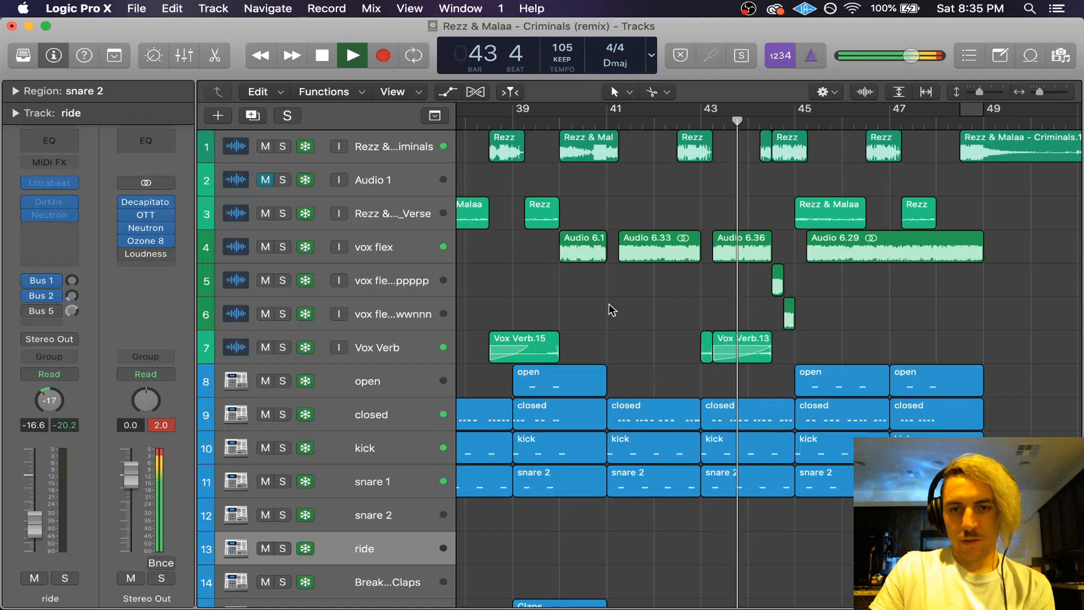
# Step: Set the Ozone 8 Maximizer threshold on the Stereo Out to -9.9 dB during playback and close the plug-in
pyautogui.moveTo(148, 241)
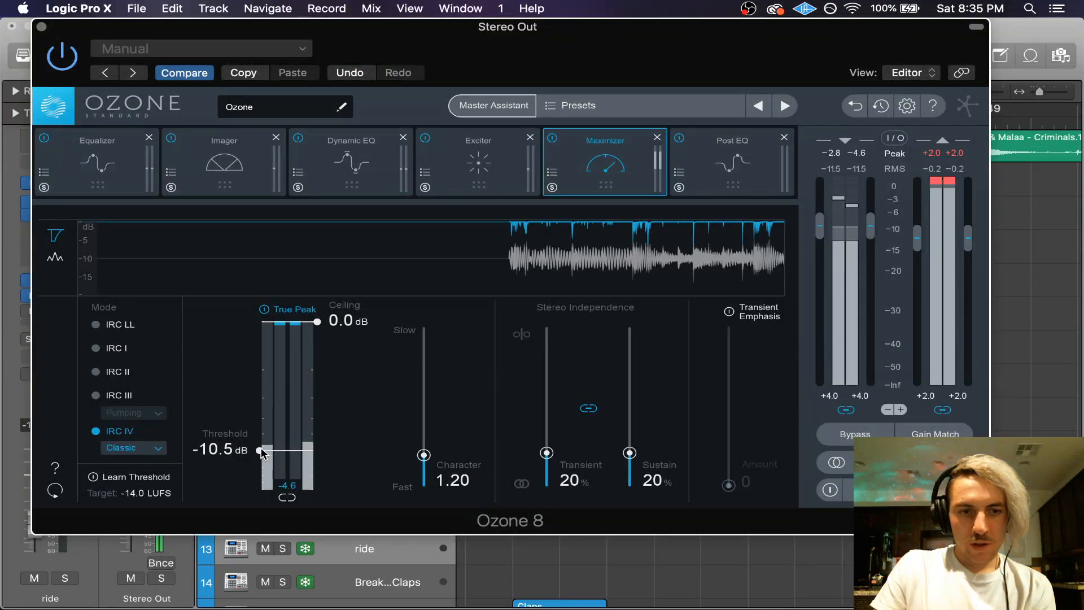
pyautogui.moveTo(263, 450); pyautogui.dragTo(260, 446)
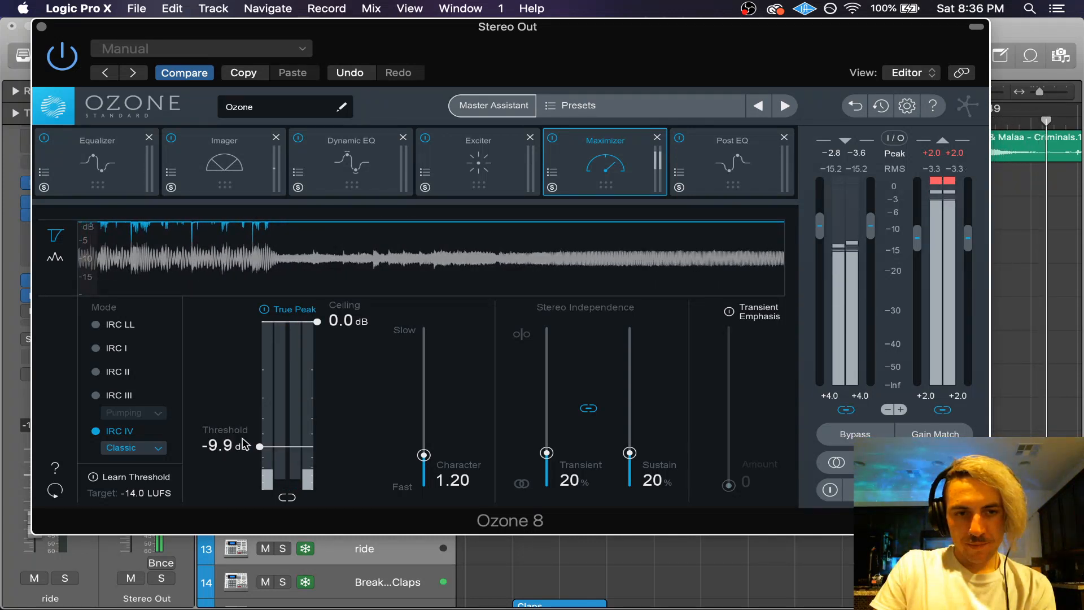
pyautogui.click(41, 27)
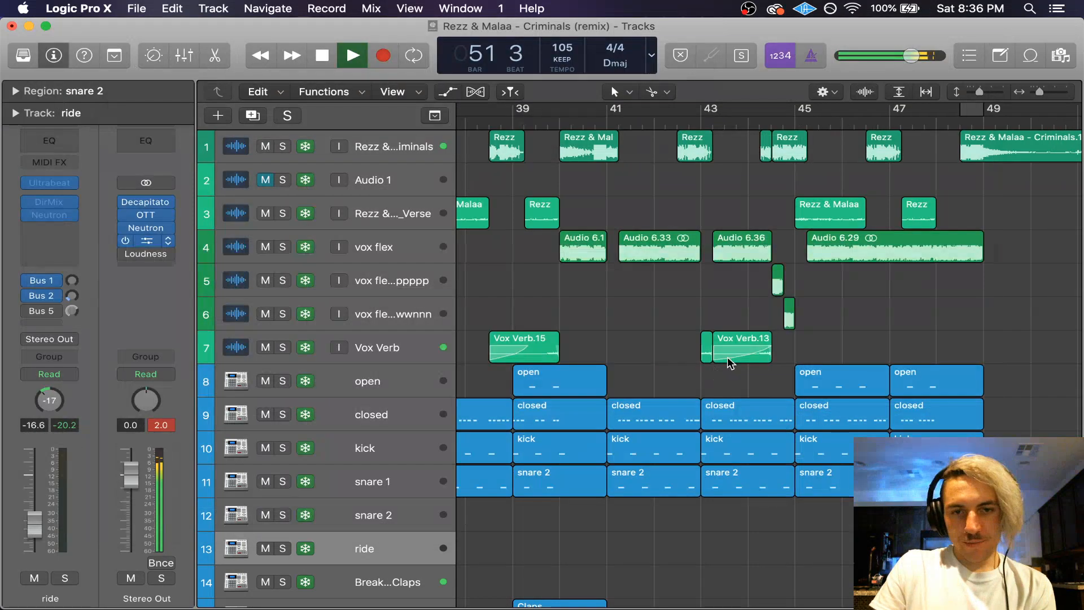
# Step: Deselect the ride track's region, stop playback, and zoom out to examine the arrangement's closing section
pyautogui.click(687, 342)
pyautogui.hscroll(15, 686, 342)
pyautogui.press('space')
pyautogui.hscroll(-10, 687, 342)
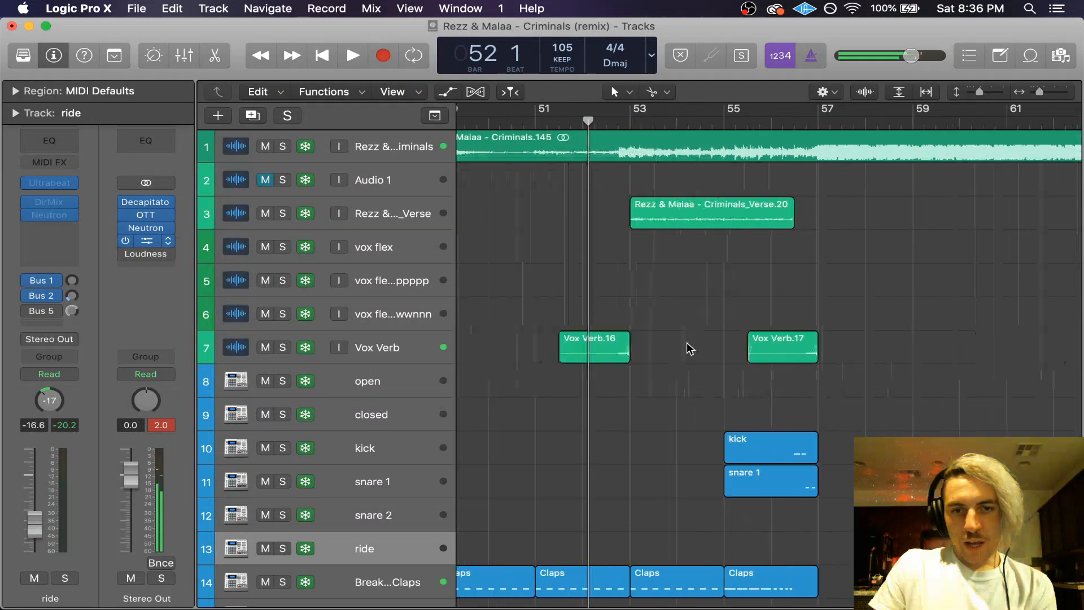
pyautogui.hscroll(5, 687, 342)
pyautogui.press('super+Left')
pyautogui.press('super+Left')
pyautogui.press('super+Left')
pyautogui.scroll(-3, 687, 343)
pyautogui.scroll(-3, 686, 342)
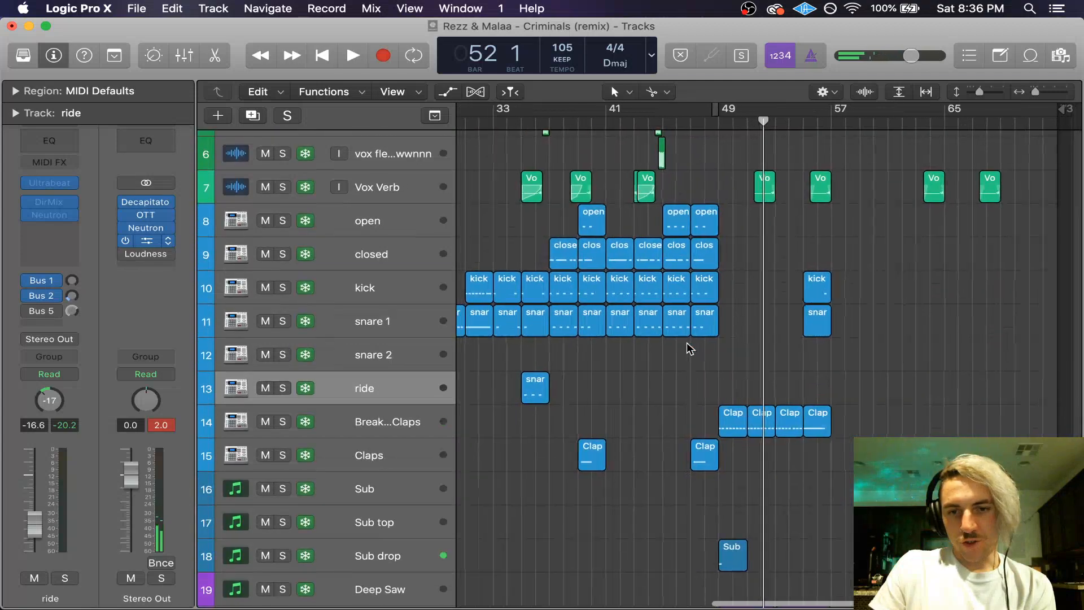
pyautogui.scroll(5, 687, 344)
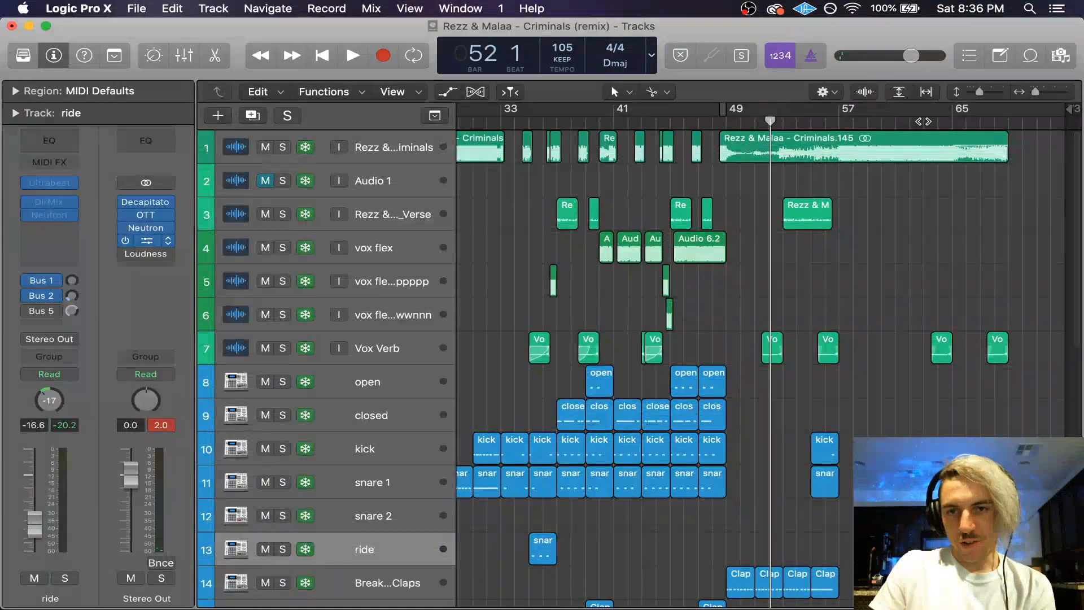
# Step: Play the outro briefly from about bar 61 and stop playback
pyautogui.click(896, 121)
pyautogui.press('space')
pyautogui.press('super+Right')
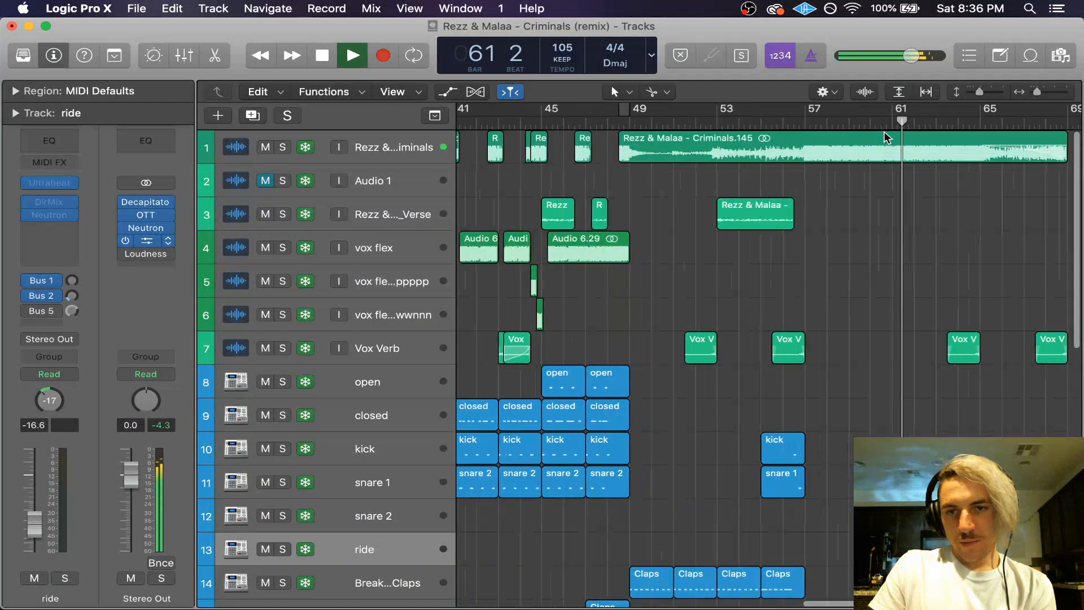
pyautogui.hscroll(3, 888, 137)
pyautogui.press('space')
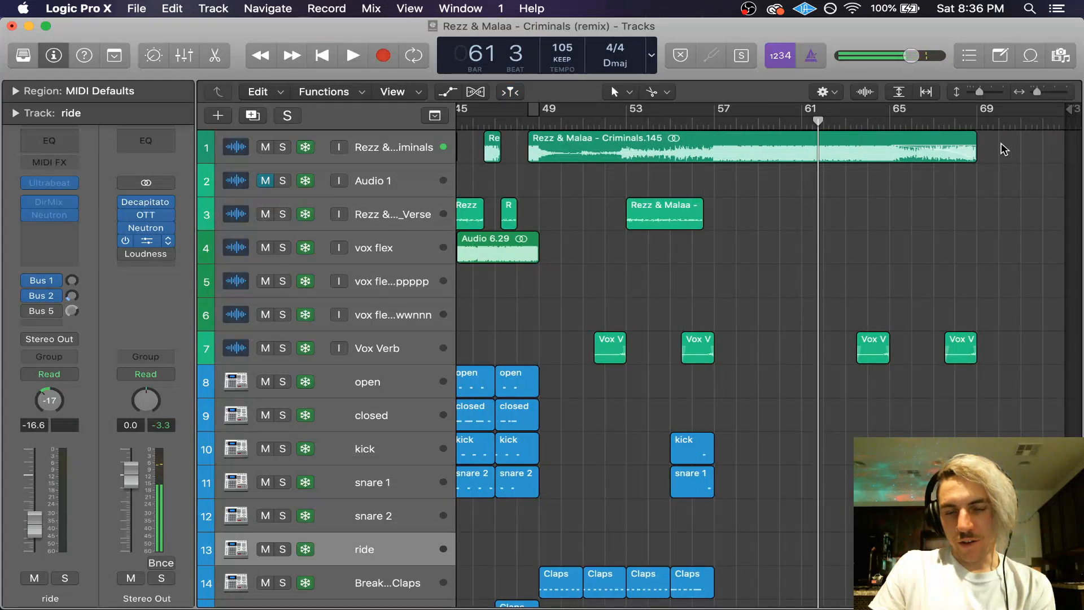
# Step: Play the remix's ending from bar 65 up to bar 73 and inspect the arrangement's closing section
pyautogui.click(892, 123)
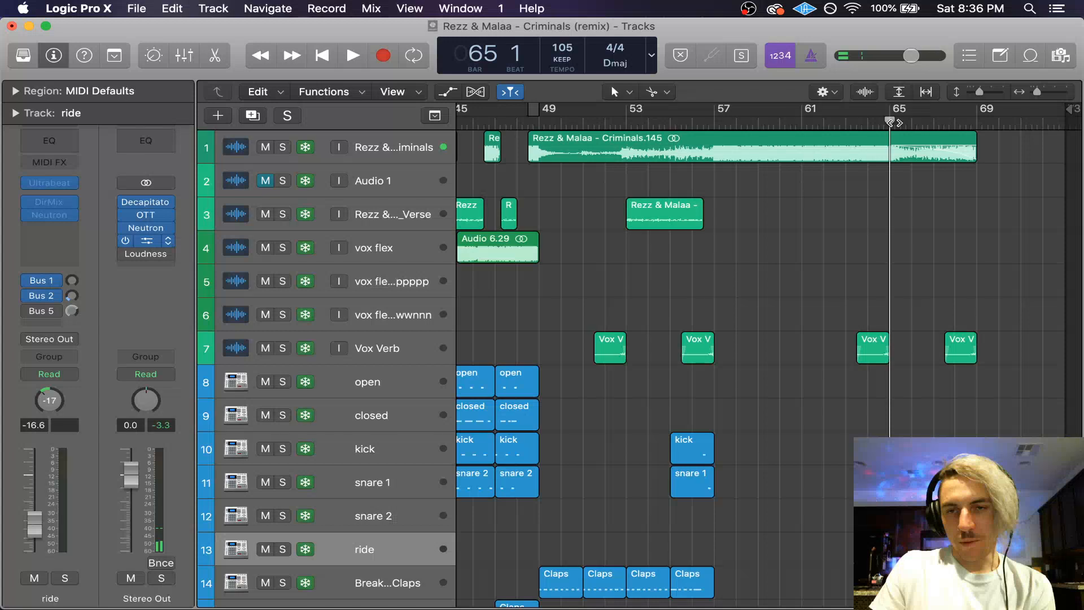
pyautogui.press('space')
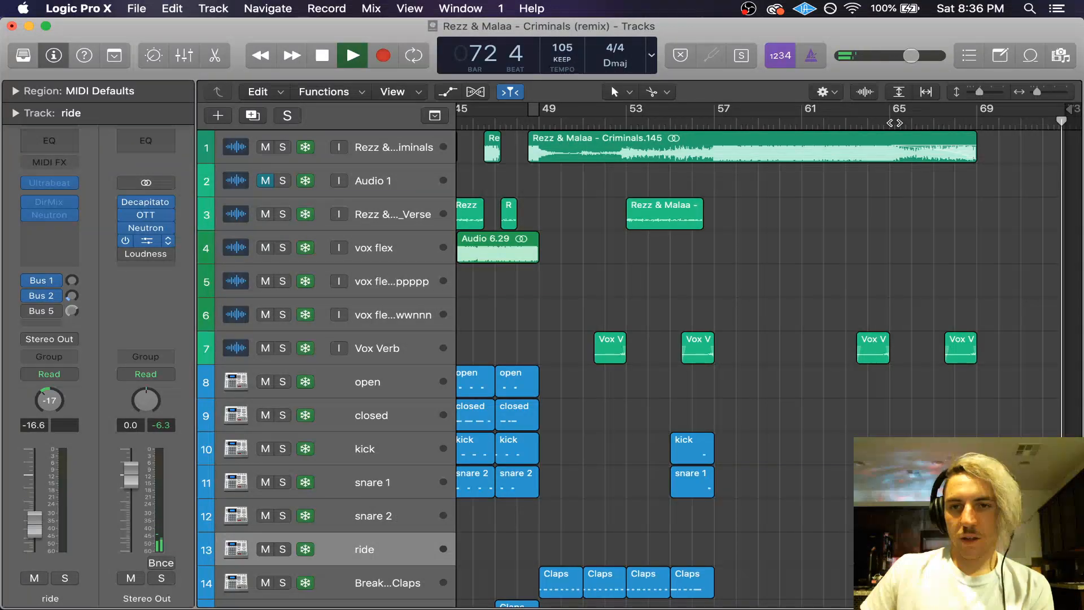
pyautogui.moveTo(1066, 115)
pyautogui.mouseDown()
pyautogui.moveTo(1080, 118)
pyautogui.moveTo(1011, 131)
pyautogui.mouseUp()
pyautogui.hscroll(5, 1011, 129)
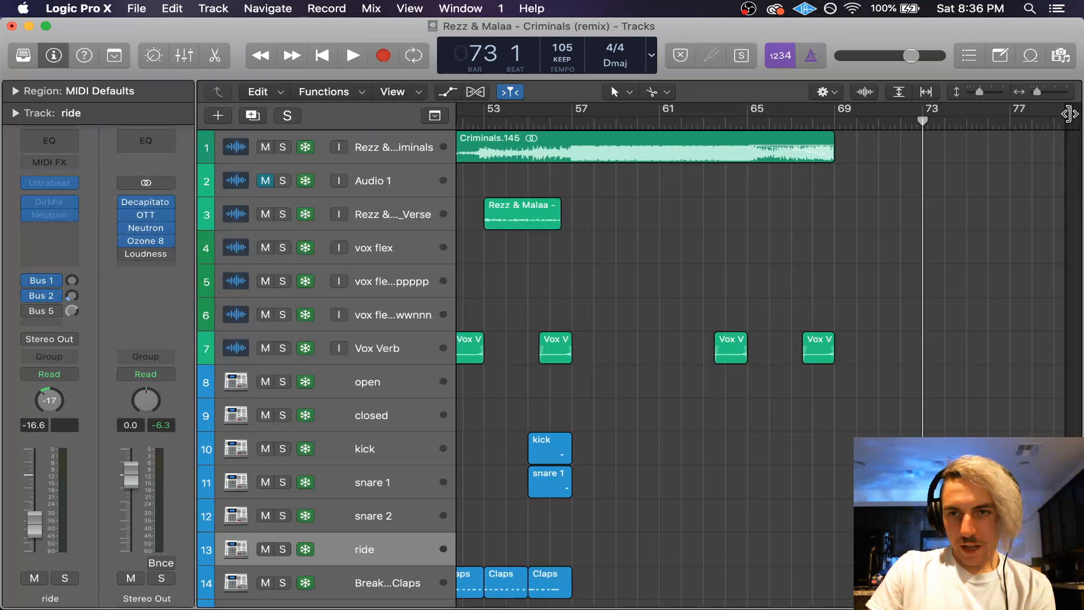
pyautogui.hscroll(-2, 952, 194)
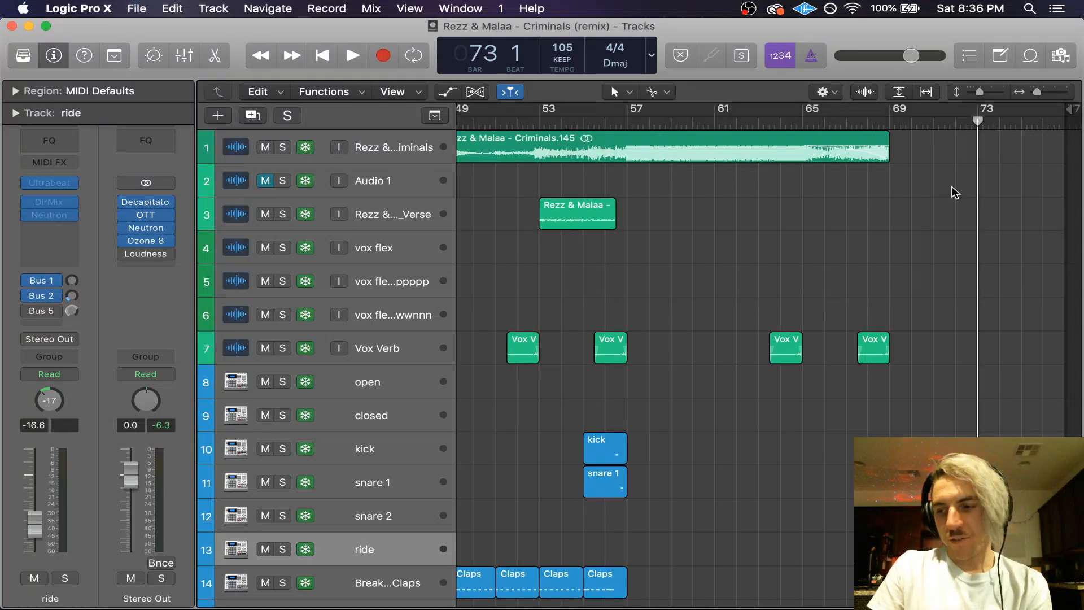
# Step: Fit the whole arrangement in view and examine the vocal, drum, bass and crash tracks across the timeline
pyautogui.press('z')
pyautogui.hscroll(-1, 947, 198)
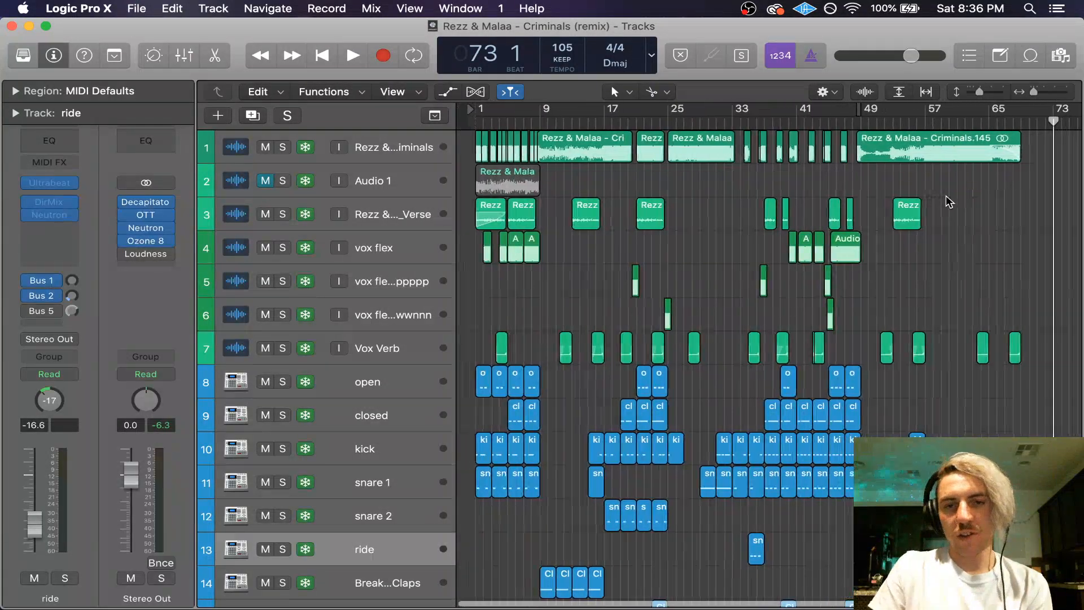
pyautogui.scroll(-10, 947, 195)
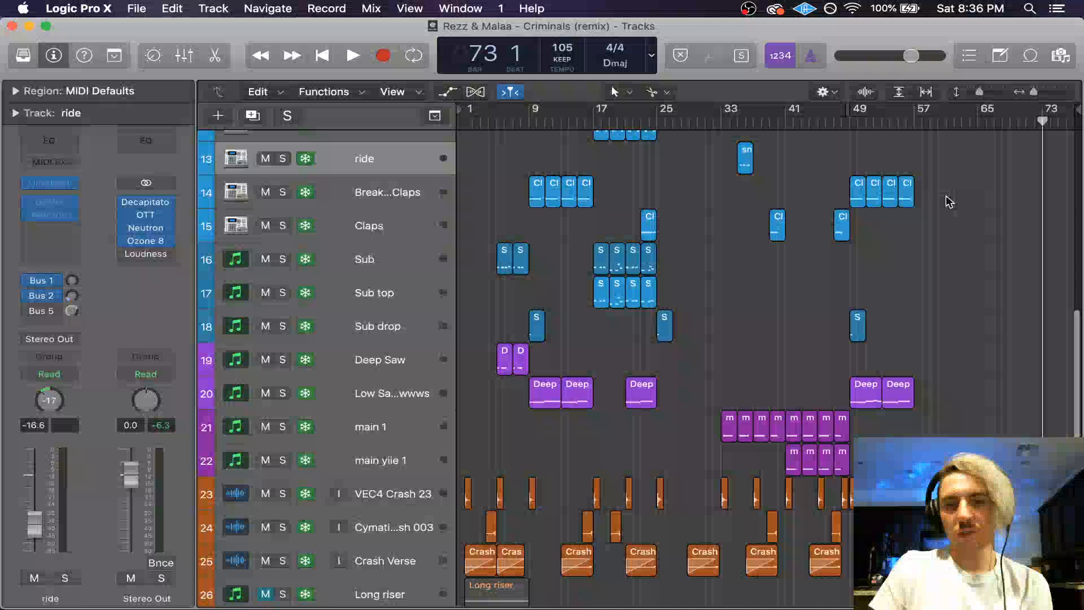
pyautogui.scroll(4, 948, 201)
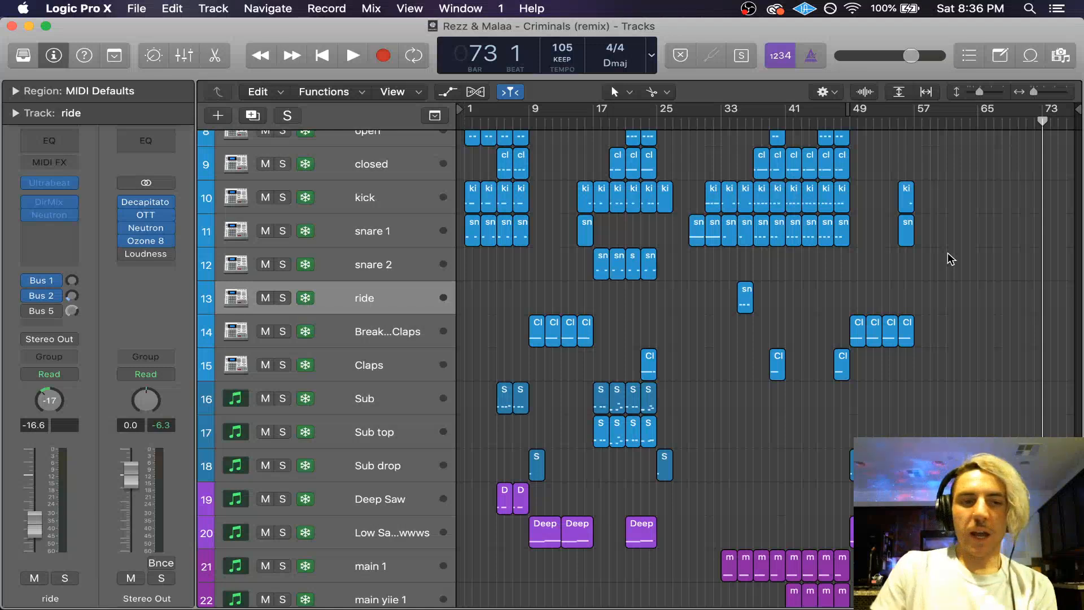
# Step: Switch to Google Chrome and review the live stream's dashboard in YouTube Studio
pyautogui.moveTo(477, 598)
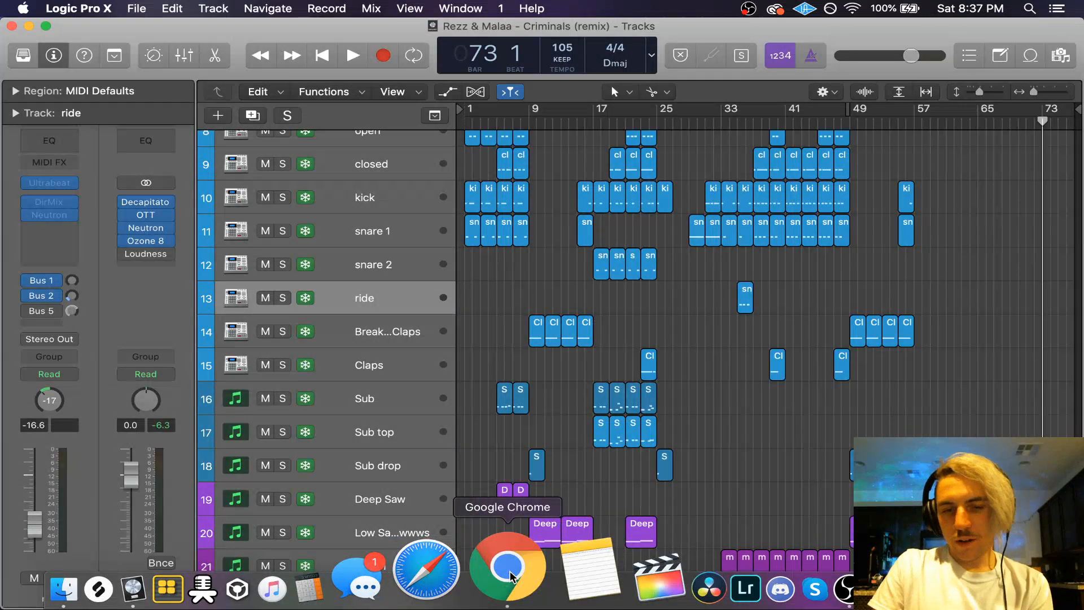
pyautogui.click(511, 575)
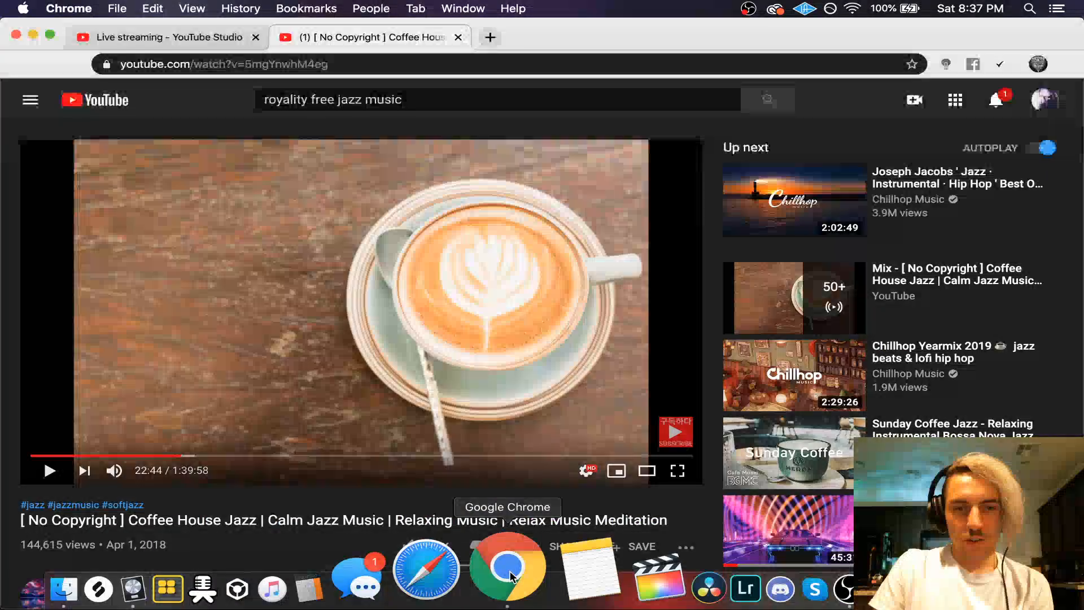
pyautogui.click(168, 39)
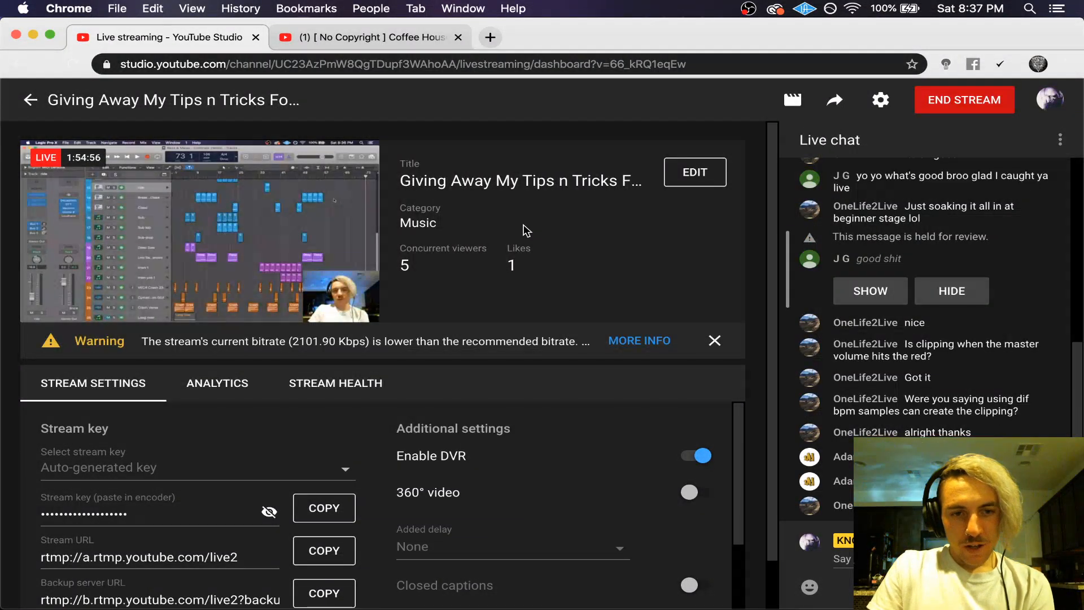
pyautogui.scroll(-2, 527, 230)
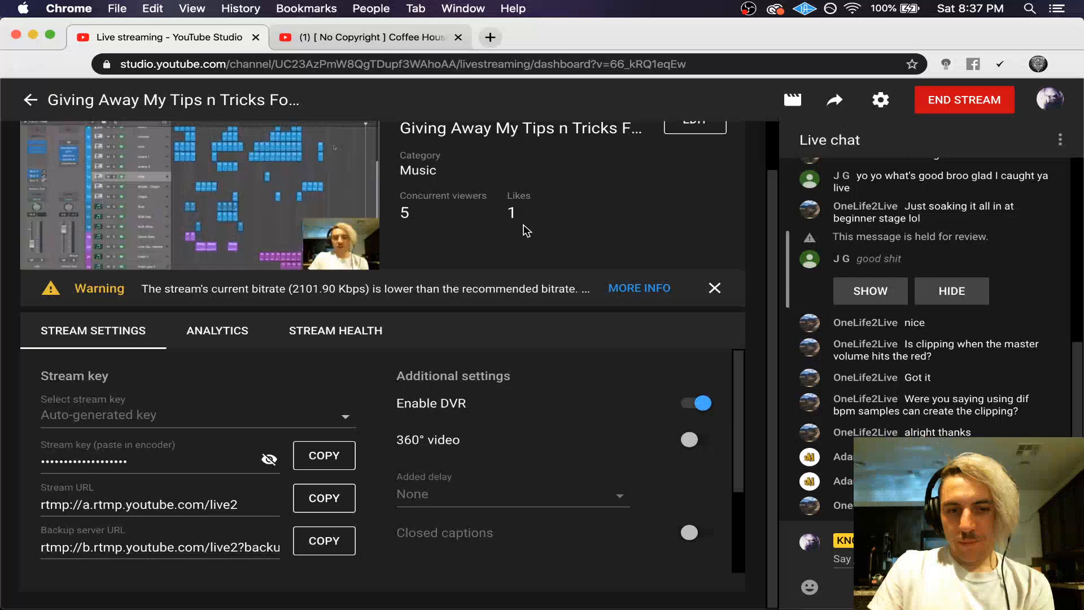
pyautogui.scroll(2, 526, 231)
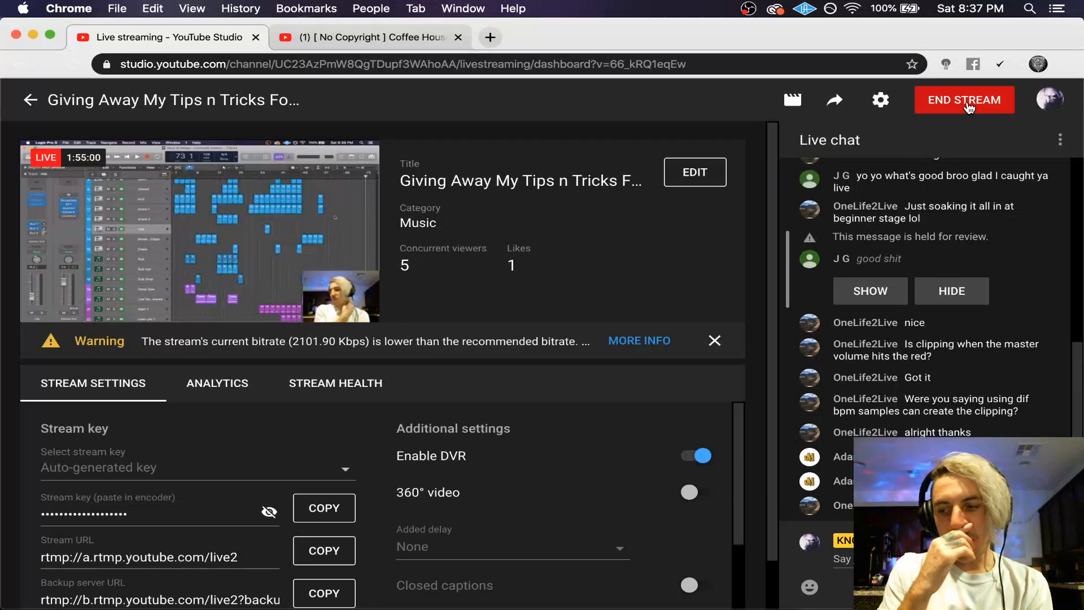